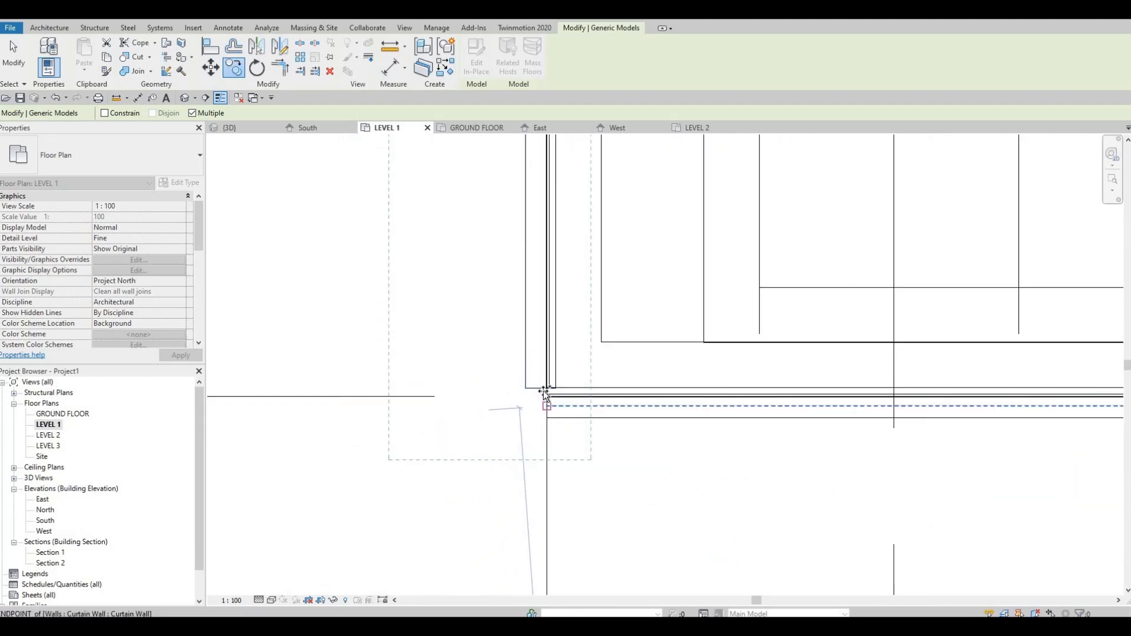
# Step: Open the small box model below the corner window for in-place editing in the 3D view
pyautogui.press('Escape')
pyautogui.press('Escape')
pyautogui.press('Escape')
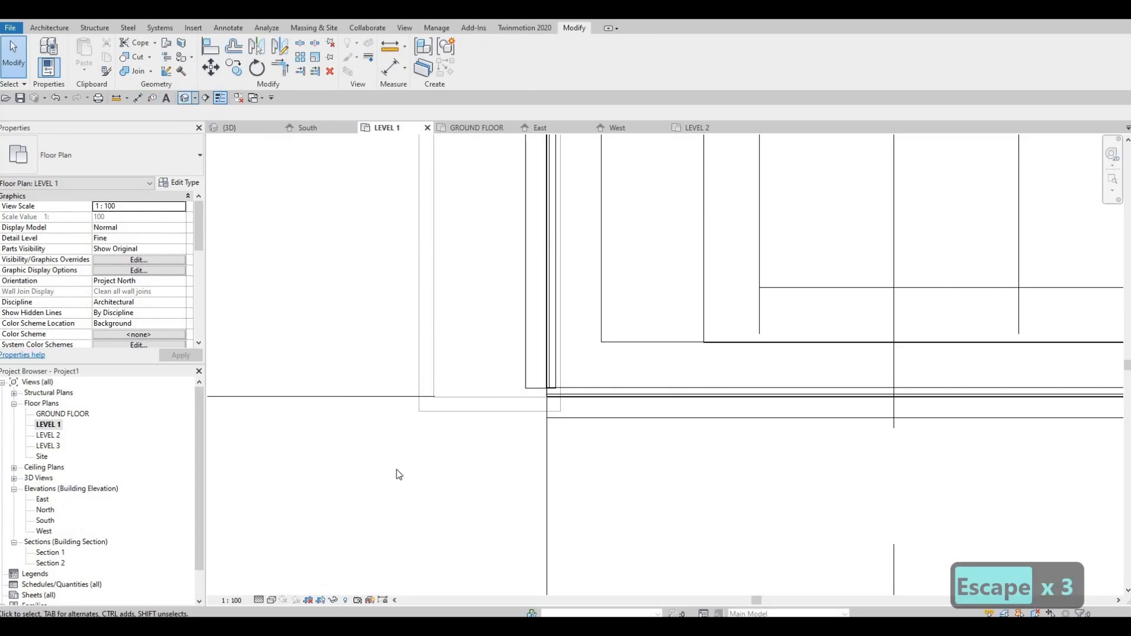
pyautogui.click(184, 98)
pyautogui.keyDown('shift'); pyautogui.moveTo(518, 574); pyautogui.dragTo(523, 487, button='middle'); pyautogui.keyUp('shift')
pyautogui.scroll(4, 512, 492)
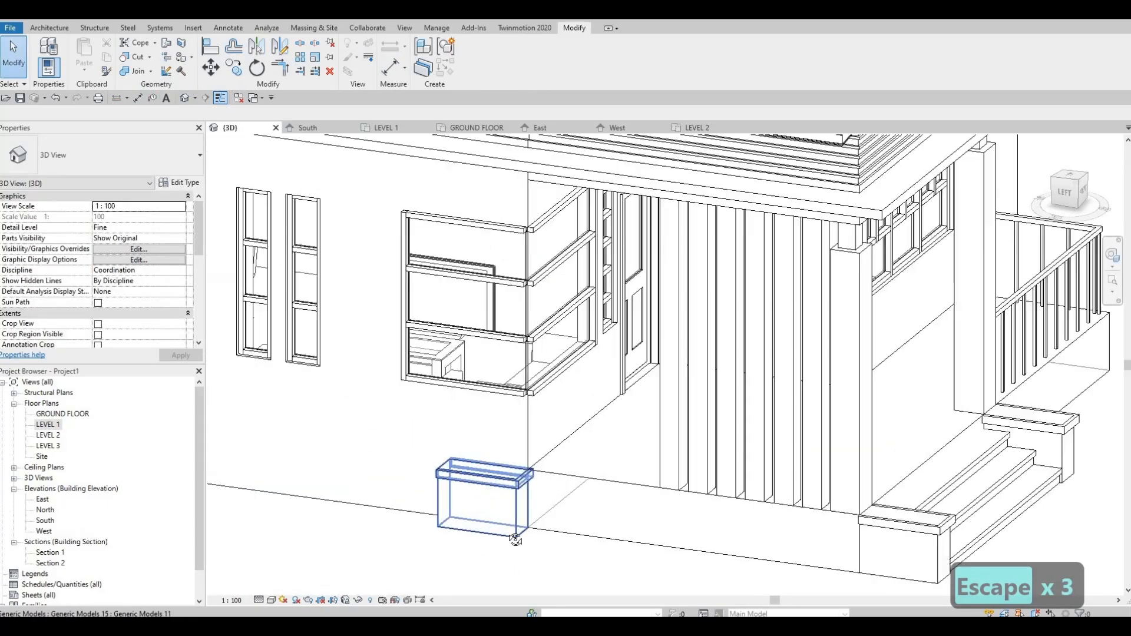
pyautogui.scroll(5, 515, 539)
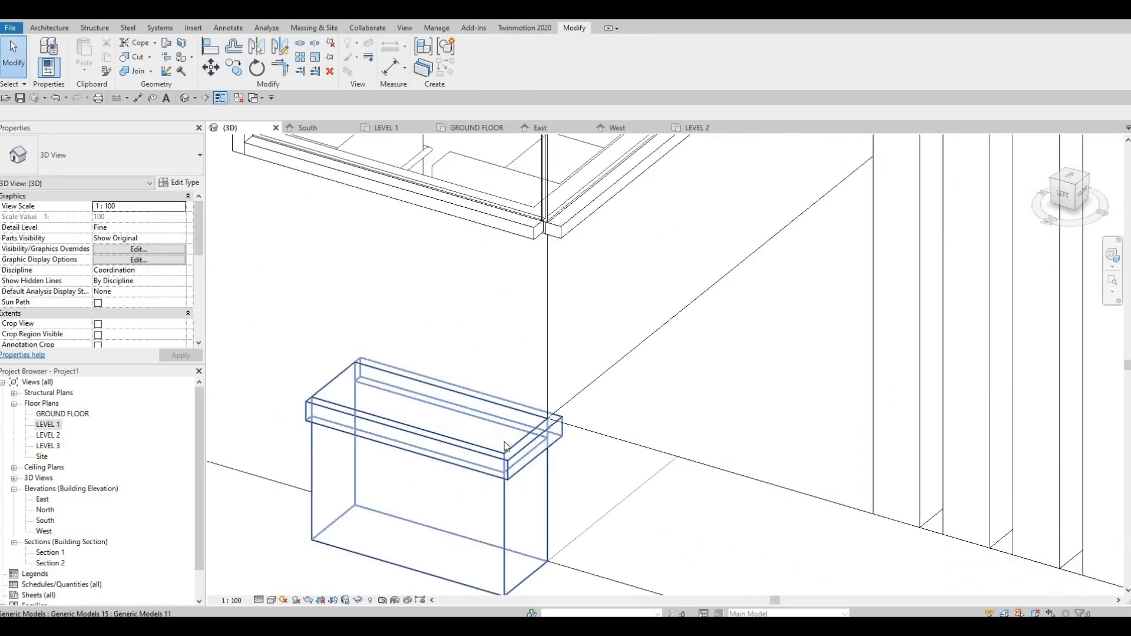
pyautogui.scroll(-5, 505, 446)
pyautogui.click(489, 439)
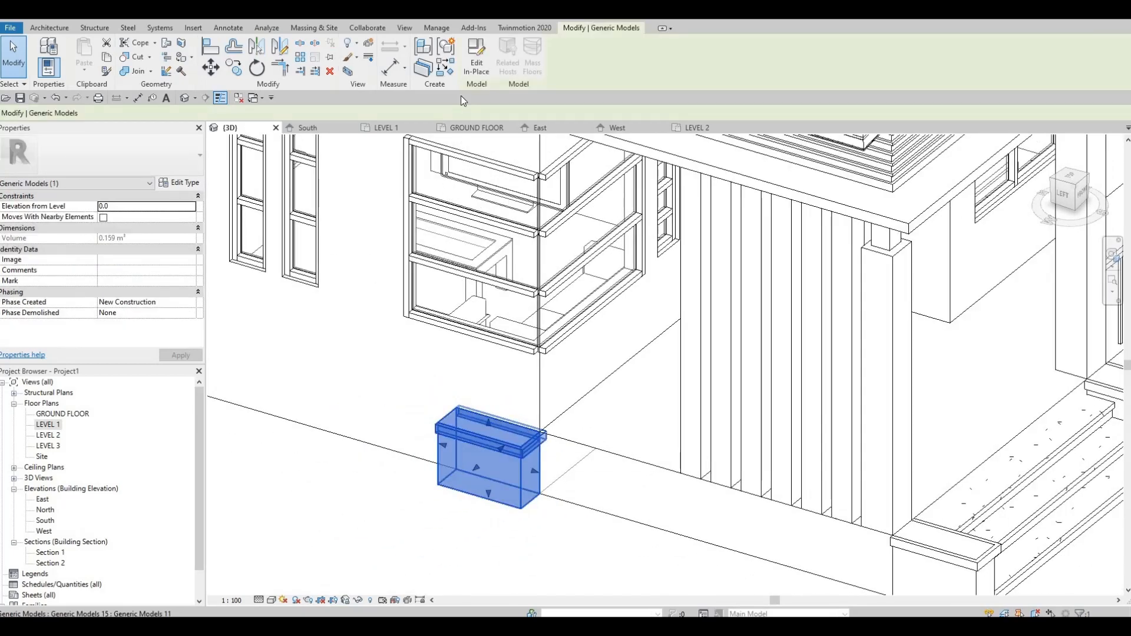
pyautogui.click(476, 59)
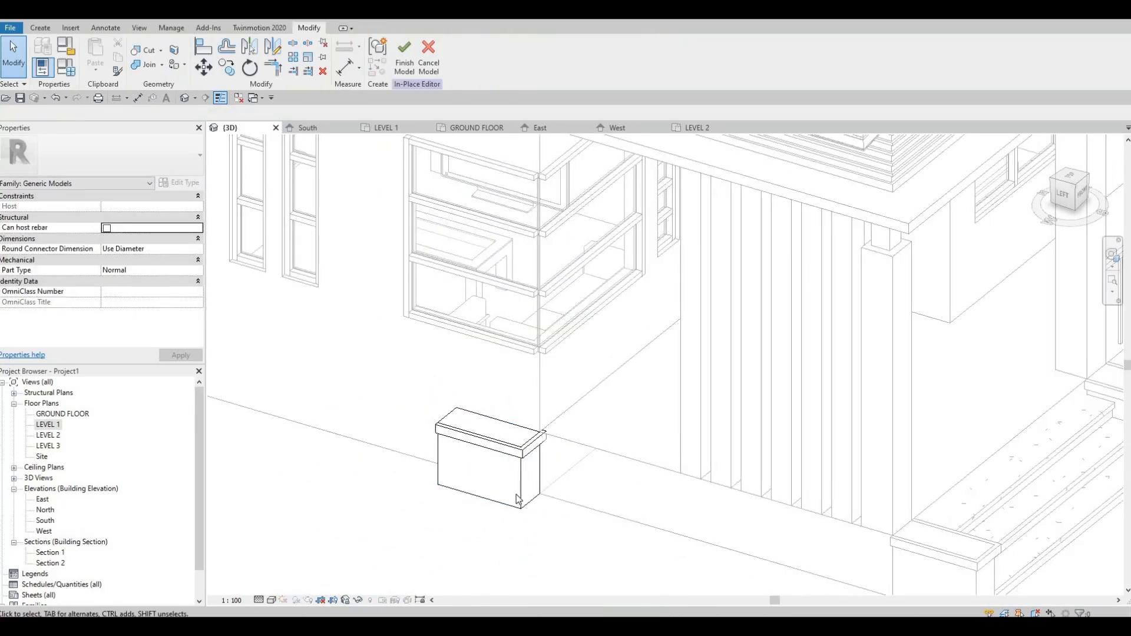
# Step: Stretch the box's body extrusion along the wall to the grid line at the side steps, editing its sketch in the LEVEL 1 plan
pyautogui.click(517, 500)
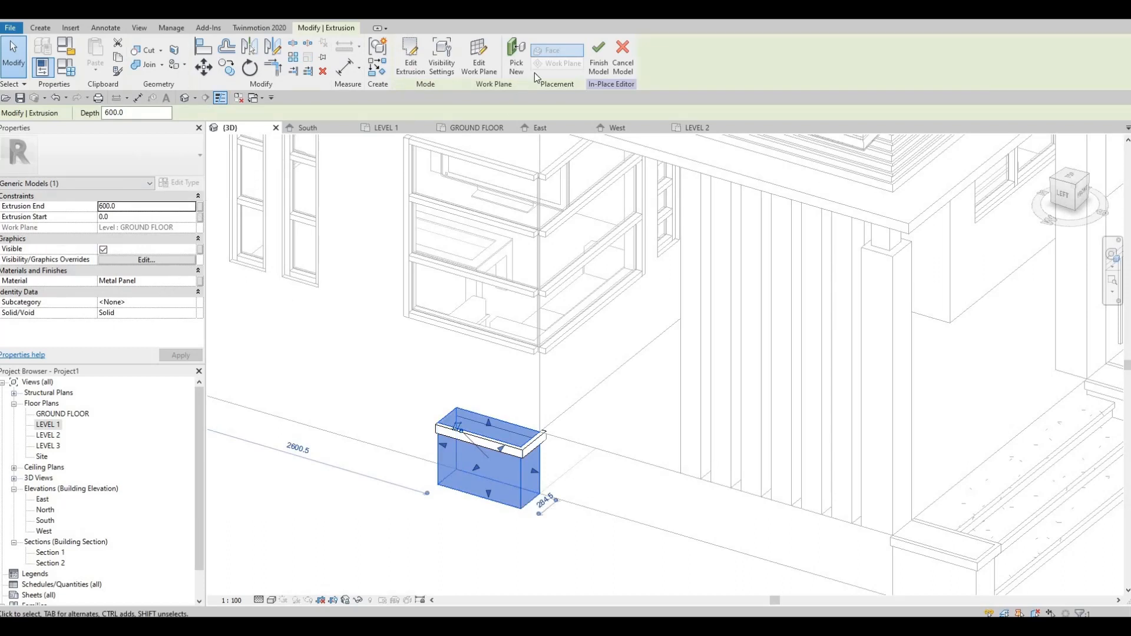
pyautogui.click(411, 59)
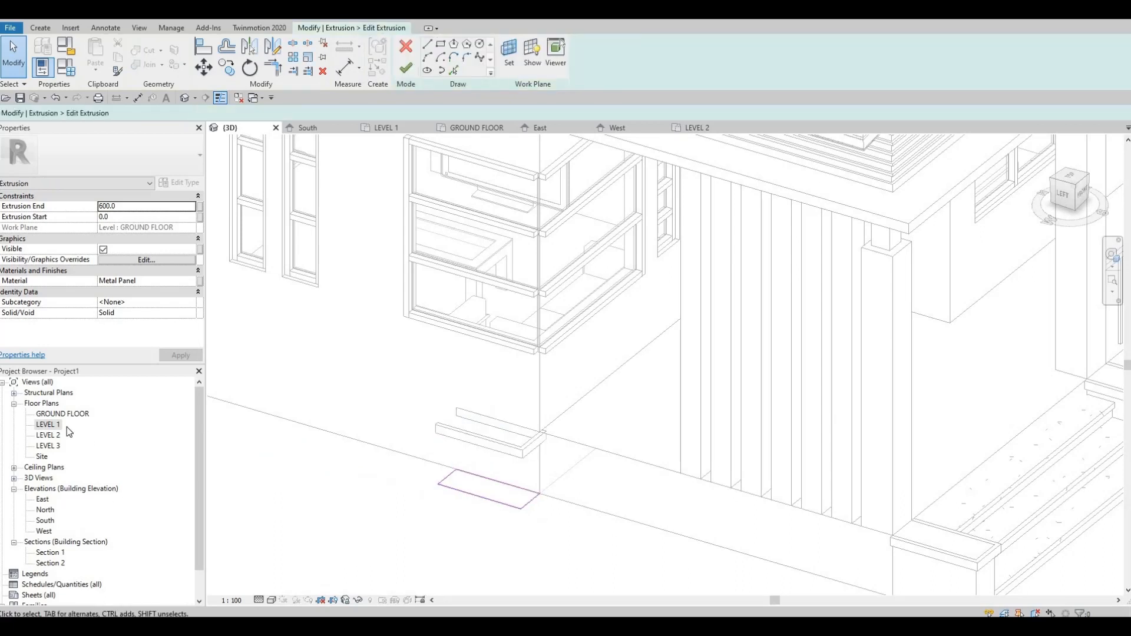
pyautogui.moveTo(465, 467); pyautogui.dragTo(511, 473, button='middle')
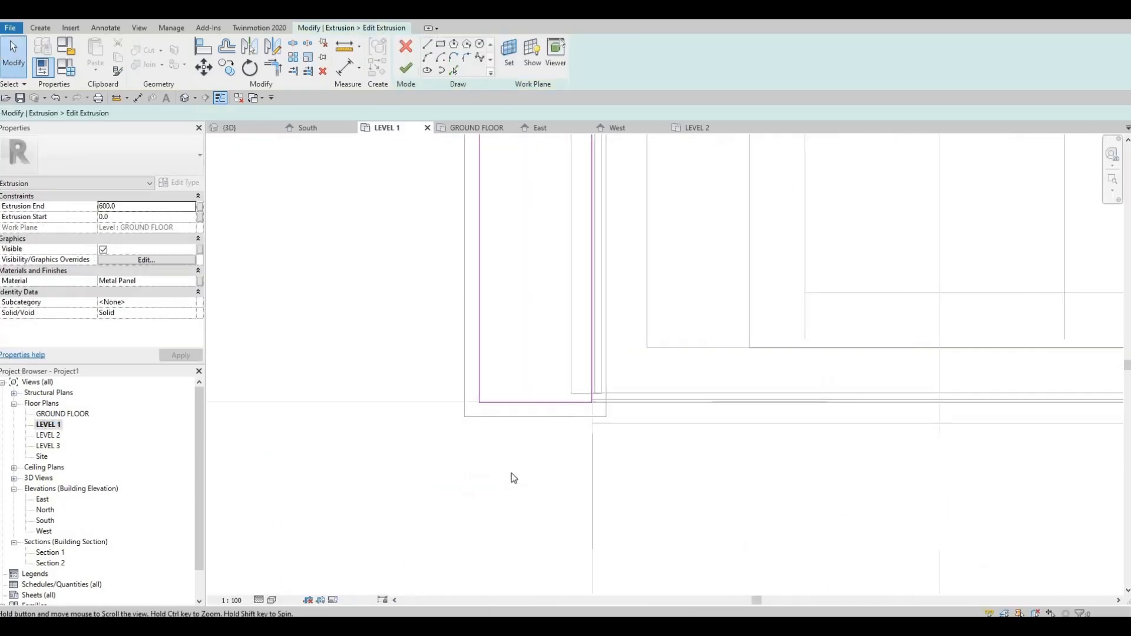
pyautogui.scroll(-1, 511, 473)
pyautogui.moveTo(523, 402); pyautogui.dragTo(525, 544, button='middle')
pyautogui.moveTo(526, 435); pyautogui.dragTo(526, 545, button='middle')
pyautogui.scroll(-2, 529, 549)
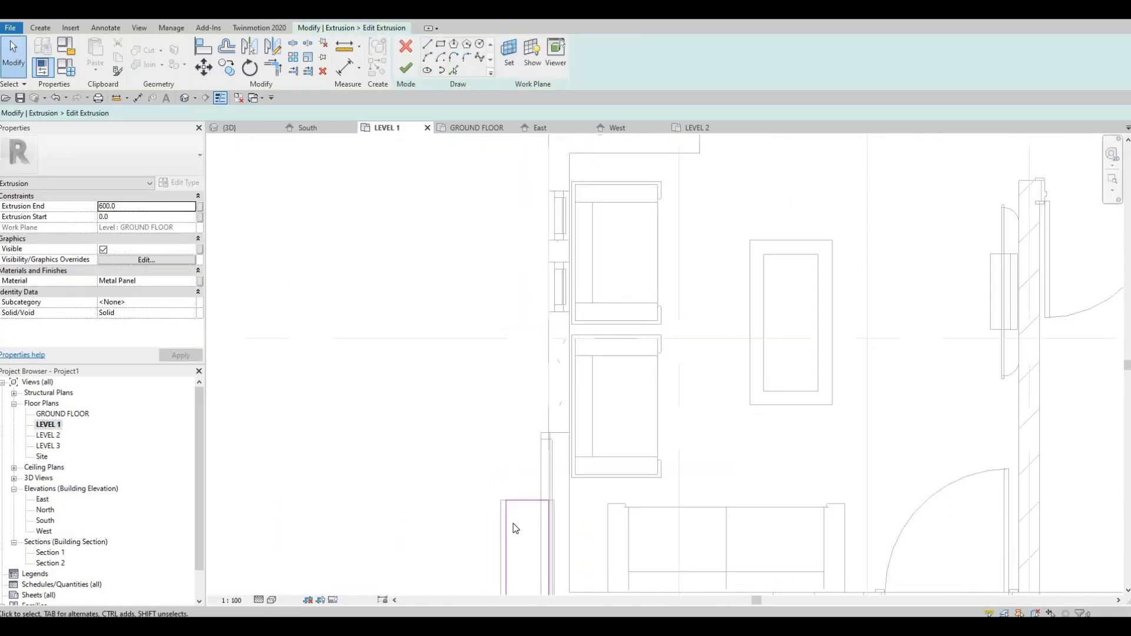
pyautogui.scroll(-1, 515, 528)
pyautogui.click(518, 506)
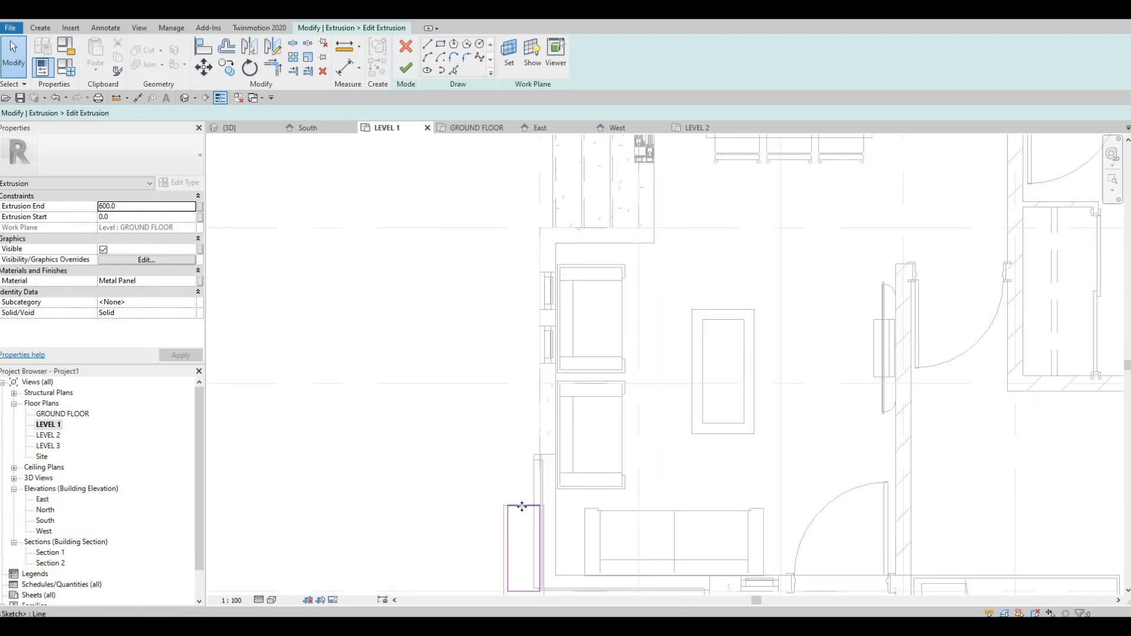
pyautogui.moveTo(526, 394)
pyautogui.mouseDown()
pyautogui.moveTo(538, 245)
pyautogui.moveTo(530, 218)
pyautogui.mouseUp()
pyautogui.scroll(1, 528, 217)
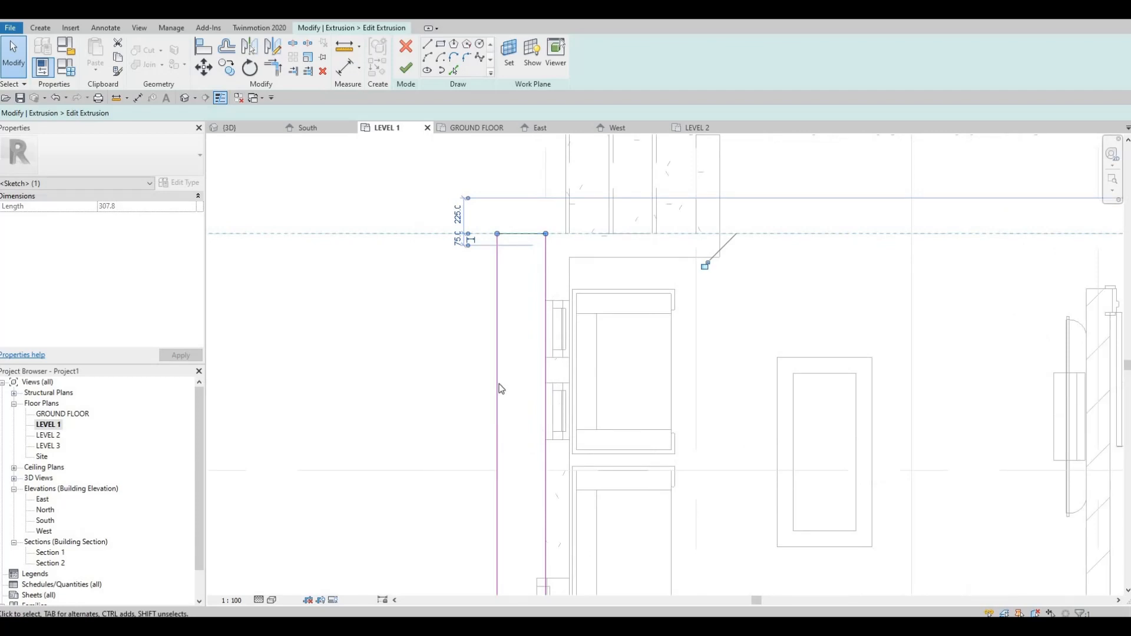
pyautogui.scroll(-3, 533, 400)
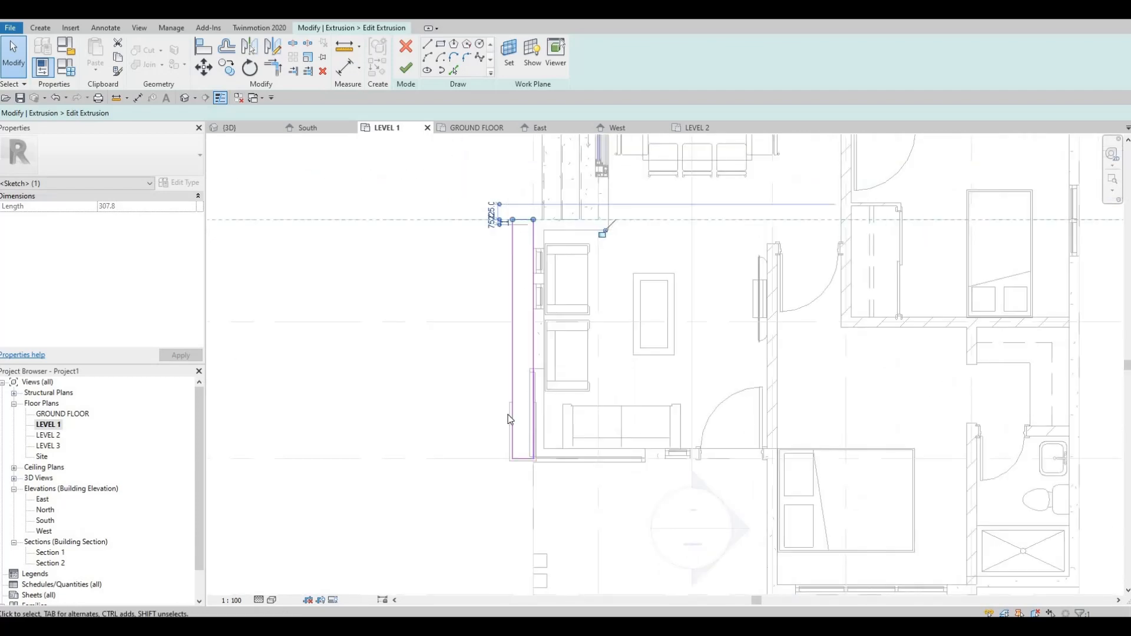
pyautogui.click(406, 70)
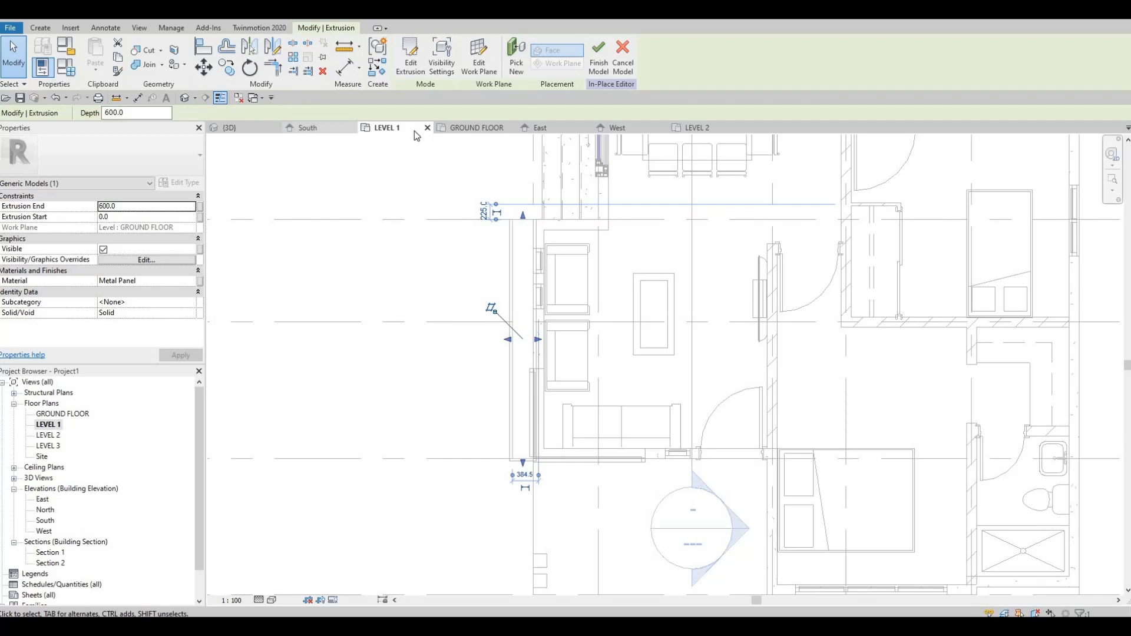
# Step: Edit the path of the box's cap sweep in the 3D view and remove the long edge against the wall
pyautogui.click(229, 128)
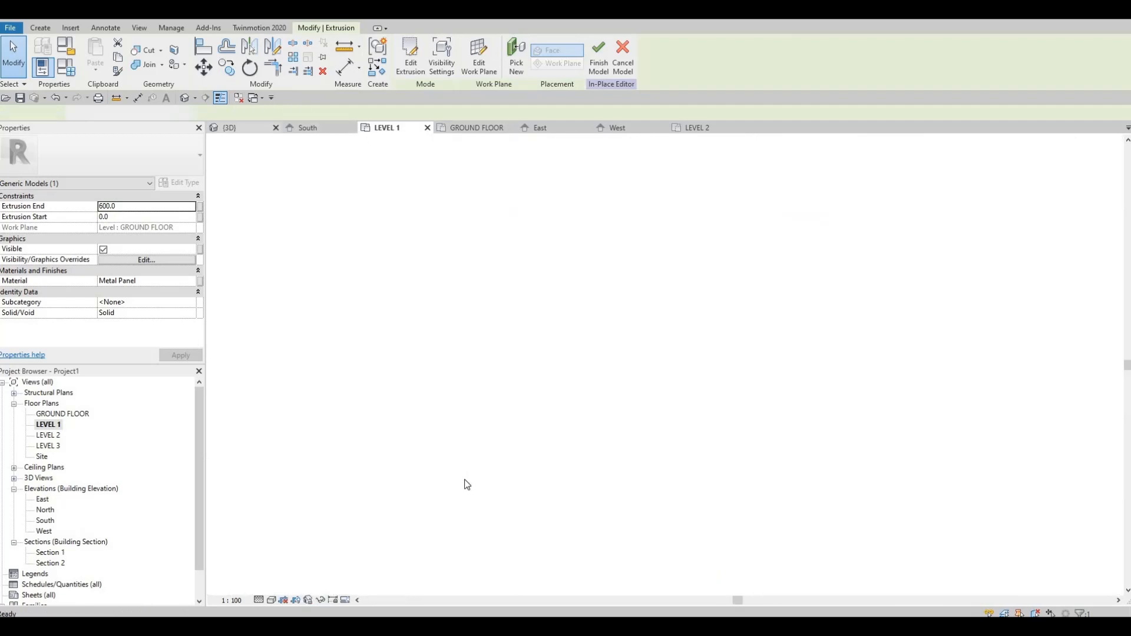
pyautogui.press('Escape')
pyautogui.press('Escape')
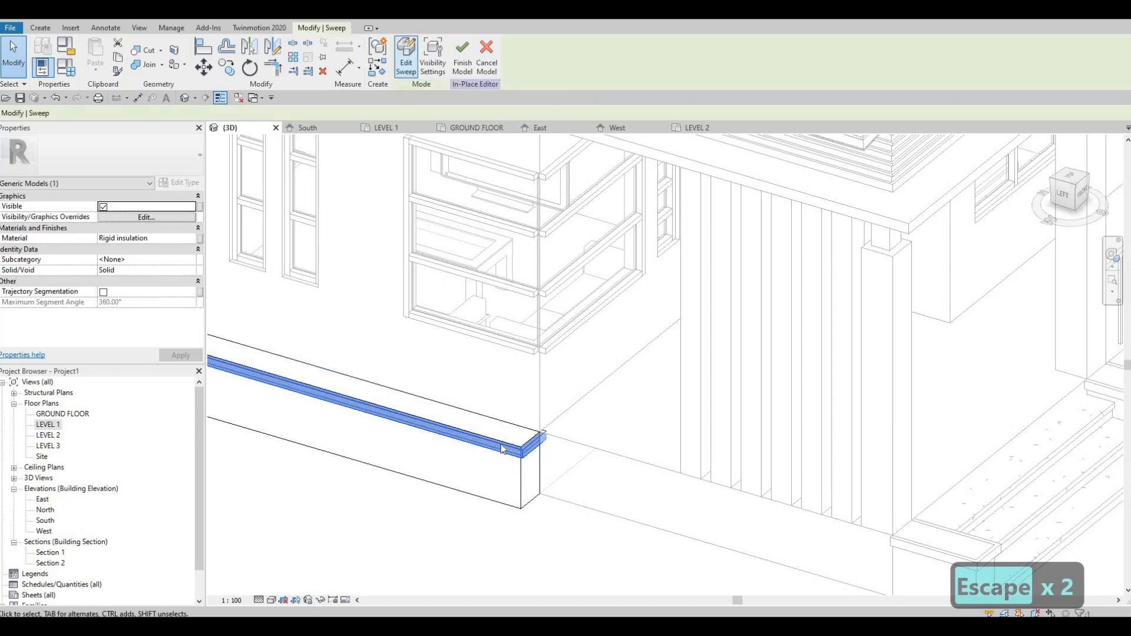
pyautogui.scroll(2, 512, 447)
pyautogui.moveTo(458, 437); pyautogui.dragTo(534, 442, button='middle')
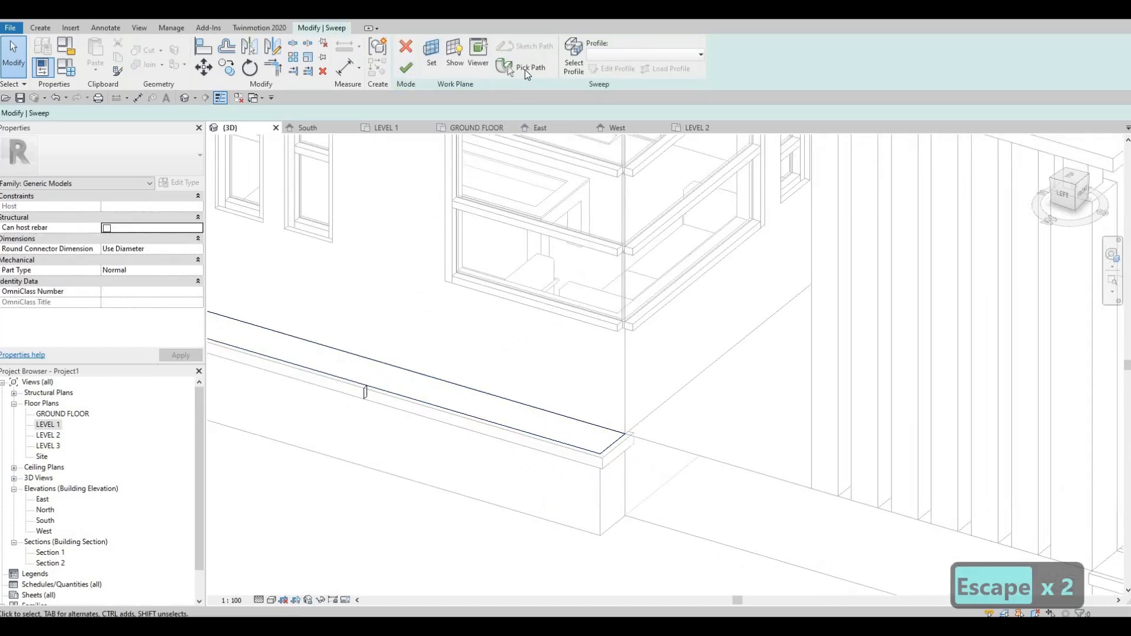
pyautogui.click(525, 69)
pyautogui.moveTo(411, 383); pyautogui.dragTo(681, 383, button='middle')
pyautogui.press('Escape')
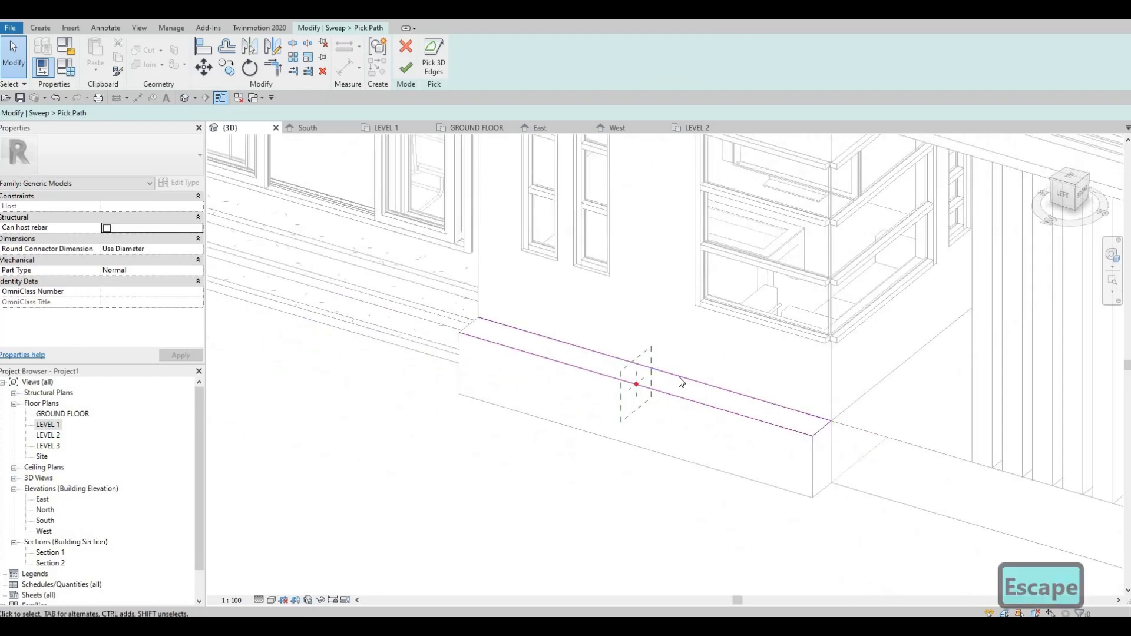
pyautogui.click(682, 382)
pyautogui.press('Delete')
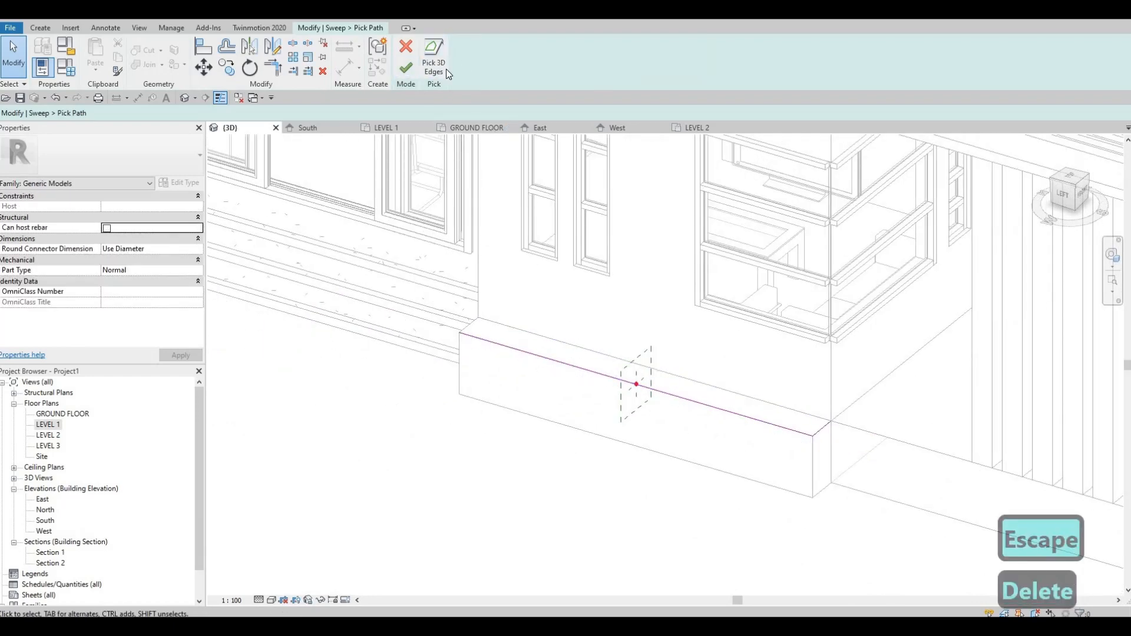
# Step: Add the short top edge beside the steps to the sweep path, and finish the sweep and the in-place model
pyautogui.scroll(2, 471, 324)
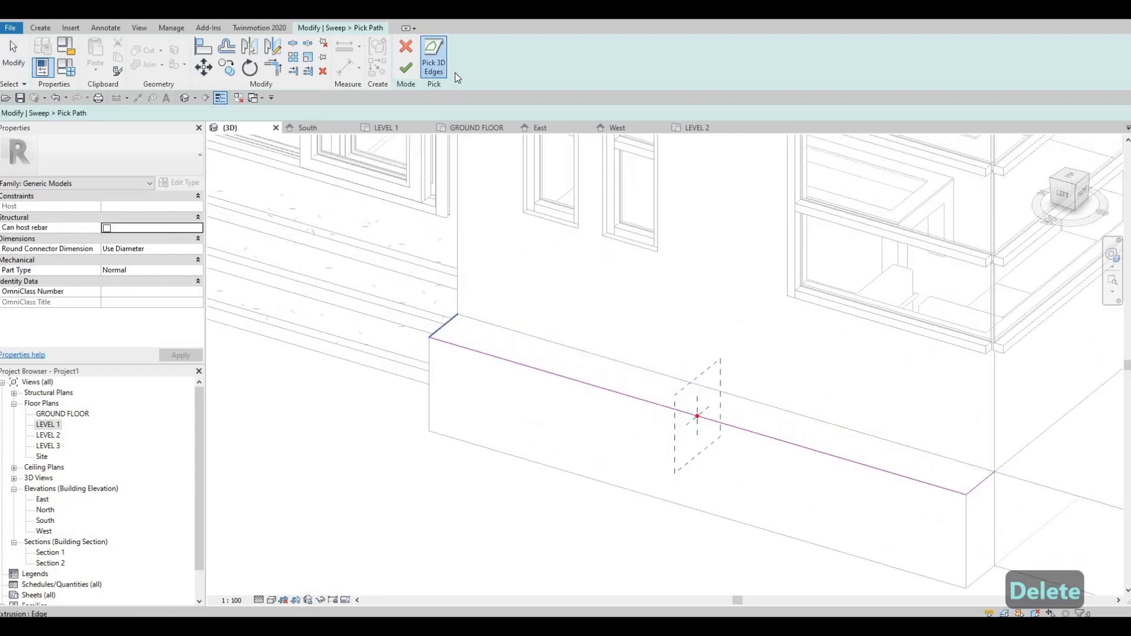
pyautogui.click(407, 68)
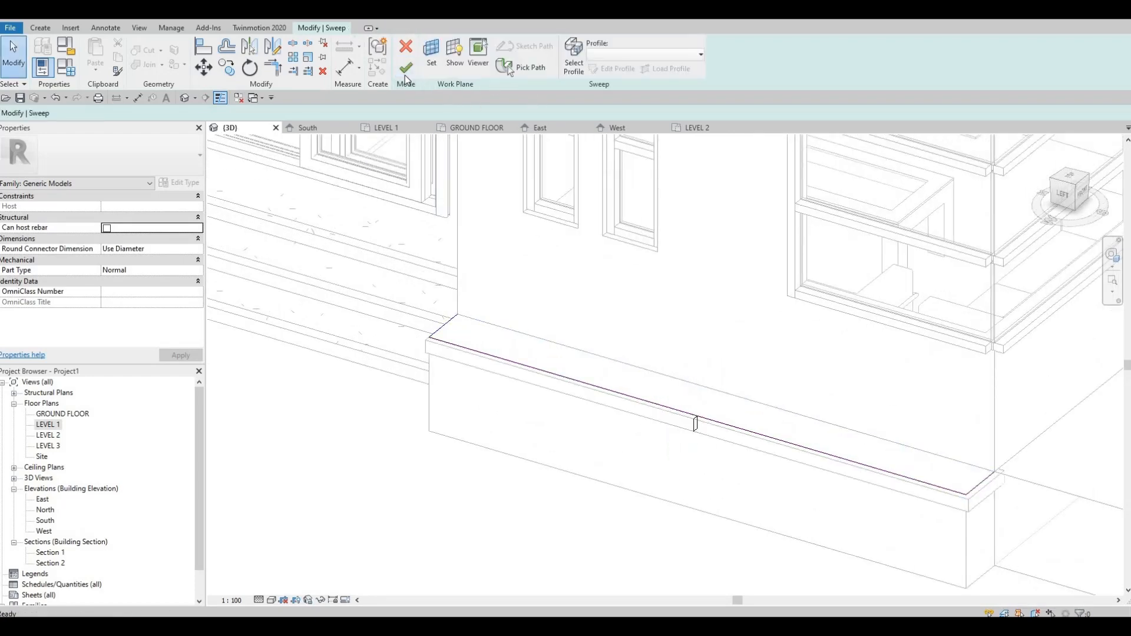
pyautogui.click(406, 67)
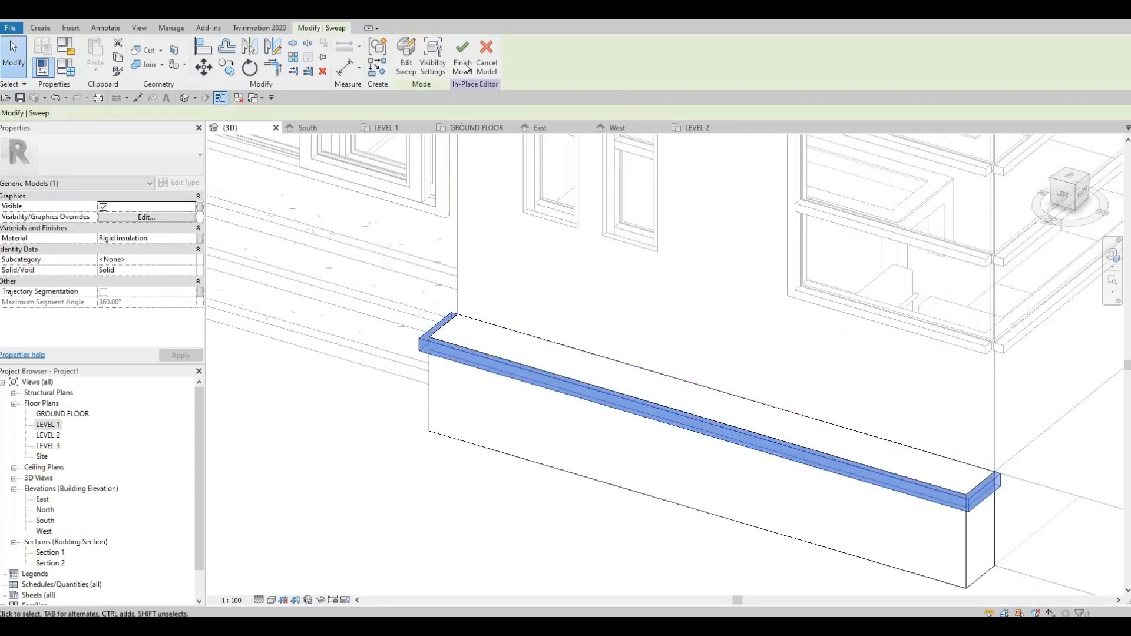
pyautogui.press('Escape')
# Step: Examine the lengthened box and its cap along the side wall in 3D from several angles
pyautogui.scroll(-2, 602, 409)
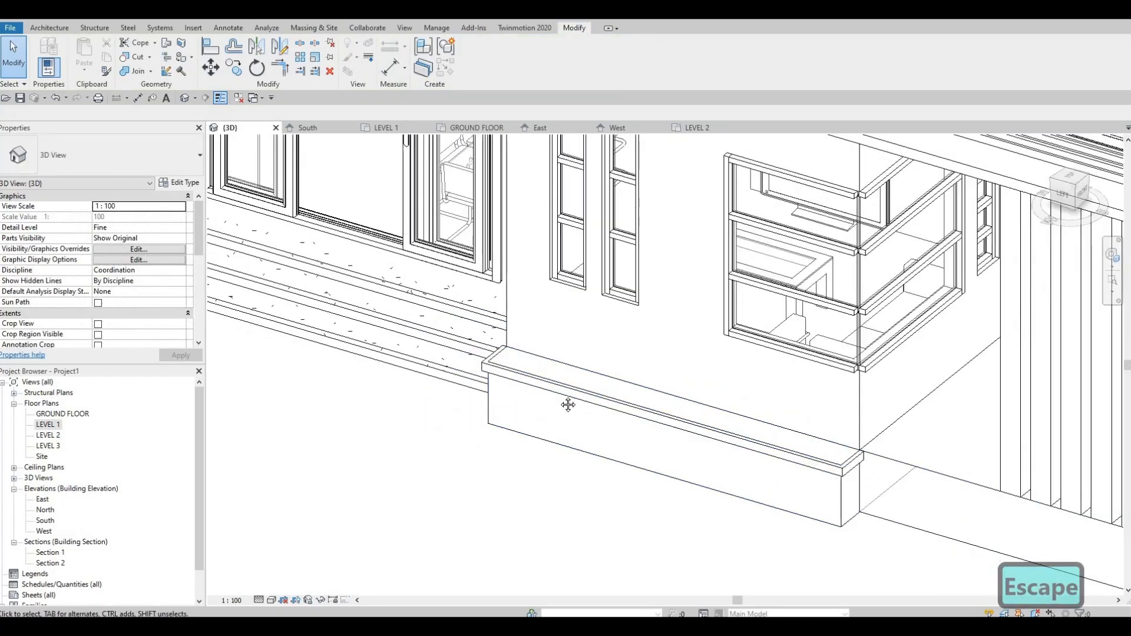
pyautogui.keyDown('shift'); pyautogui.moveTo(568, 404); pyautogui.dragTo(649, 398, button='middle'); pyautogui.keyUp('shift')
pyautogui.scroll(-2, 649, 398)
pyautogui.moveTo(827, 476); pyautogui.dragTo(607, 388, button='middle')
pyautogui.scroll(-1, 606, 387)
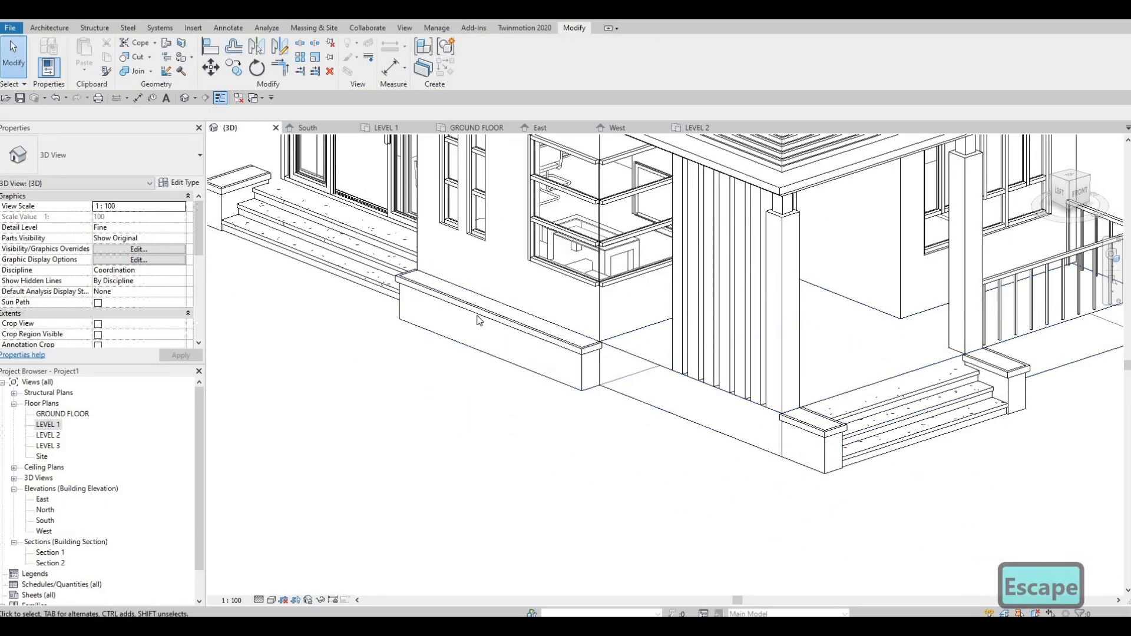
pyautogui.moveTo(384, 264); pyautogui.dragTo(382, 289, button='middle')
pyautogui.scroll(2, 467, 374)
pyautogui.scroll(-1, 505, 386)
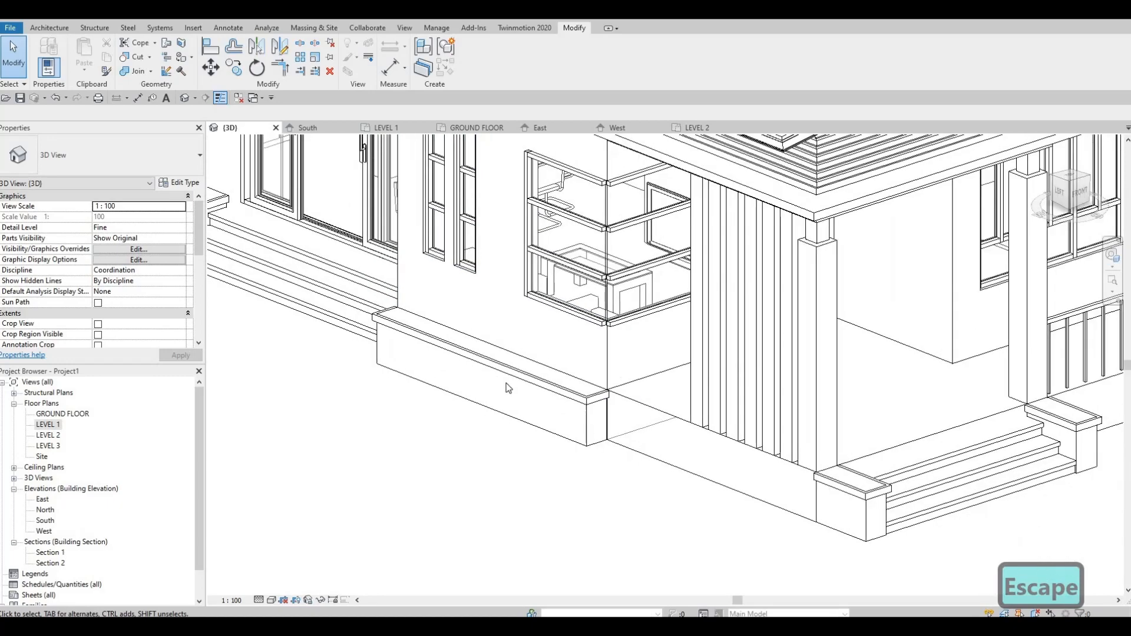
pyautogui.scroll(-2, 443, 364)
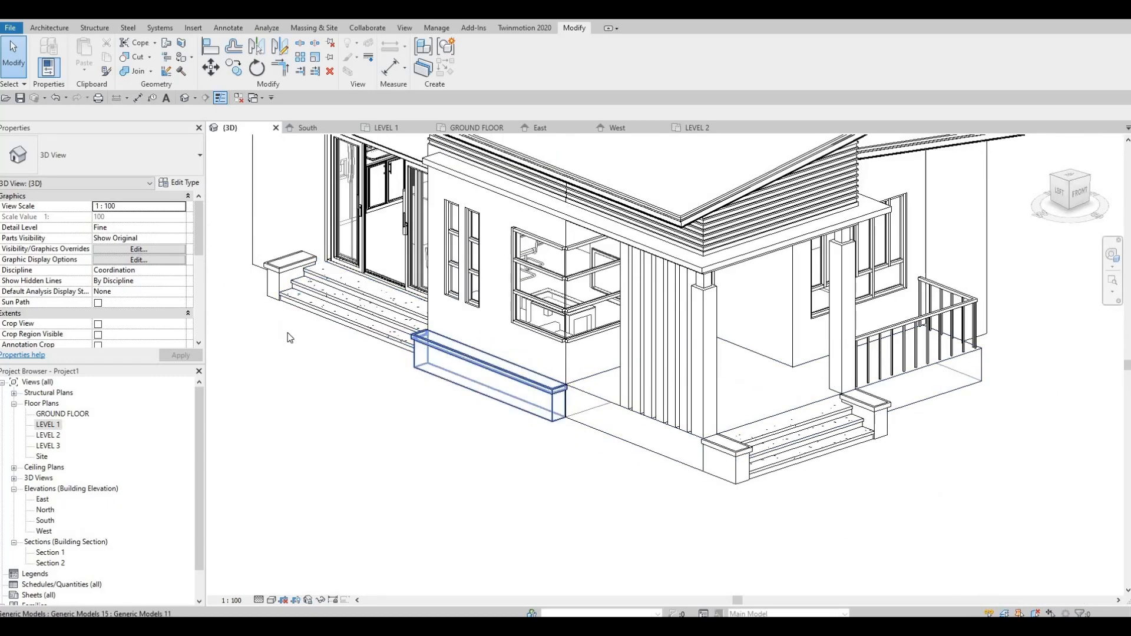
pyautogui.keyDown('shift'); pyautogui.moveTo(487, 400); pyautogui.dragTo(407, 300, button='middle'); pyautogui.keyUp('shift')
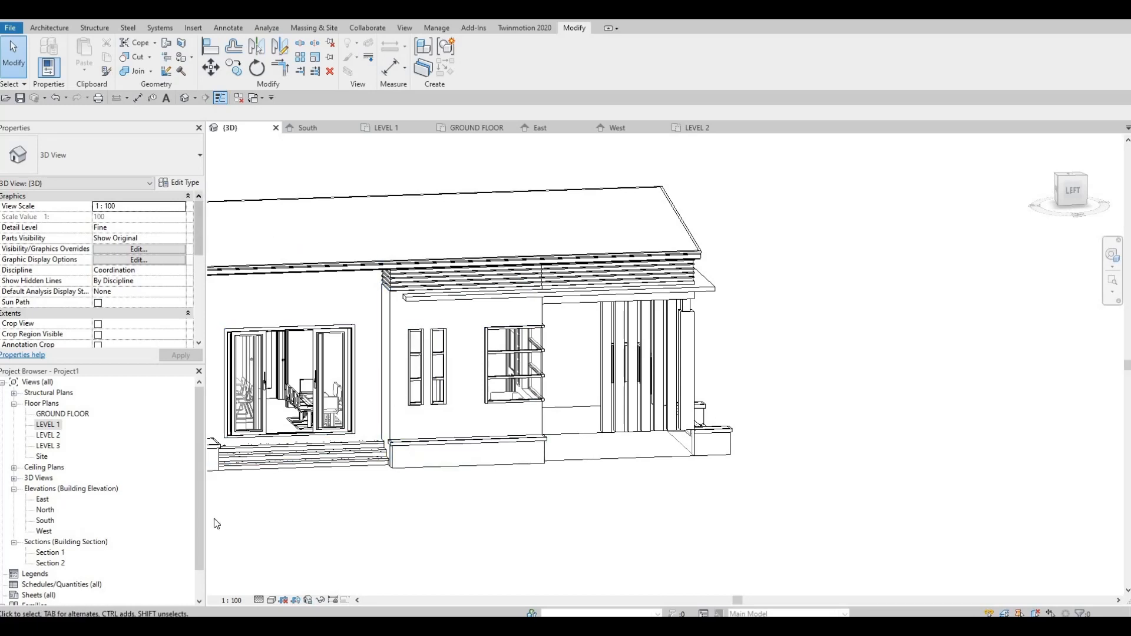
pyautogui.doubleClick(43, 500)
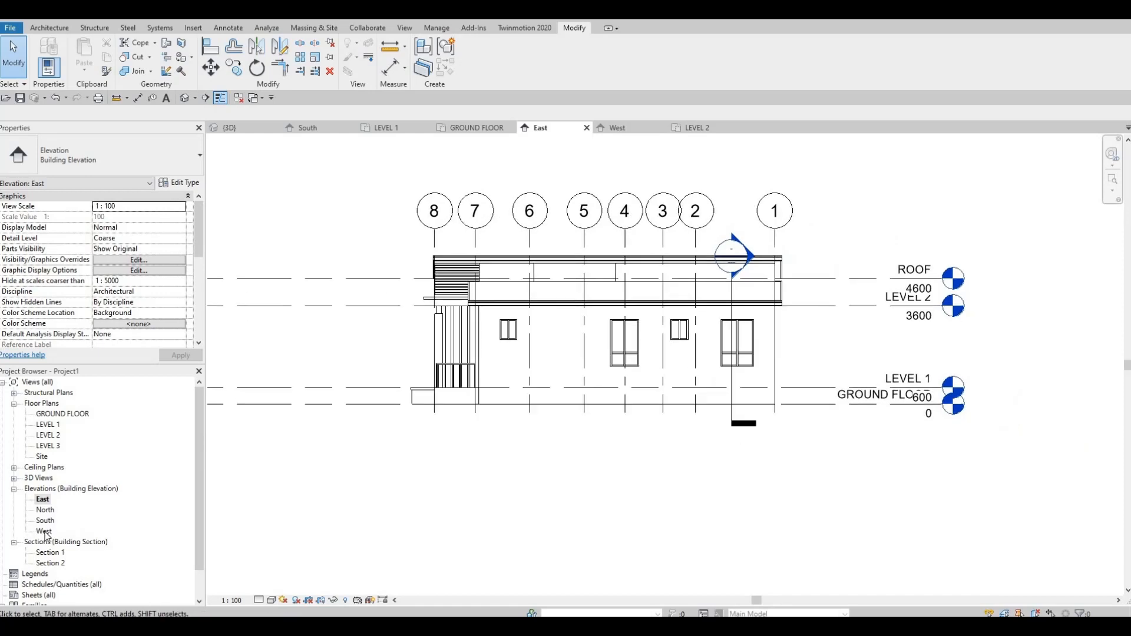
pyautogui.doubleClick(152, 529)
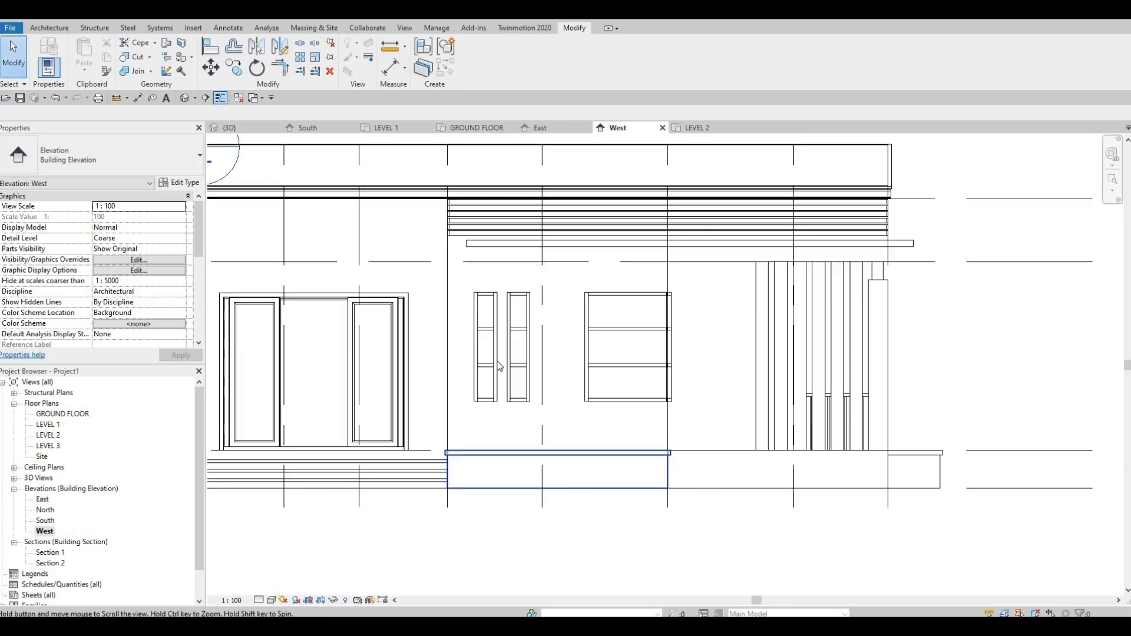
pyautogui.scroll(1, 495, 362)
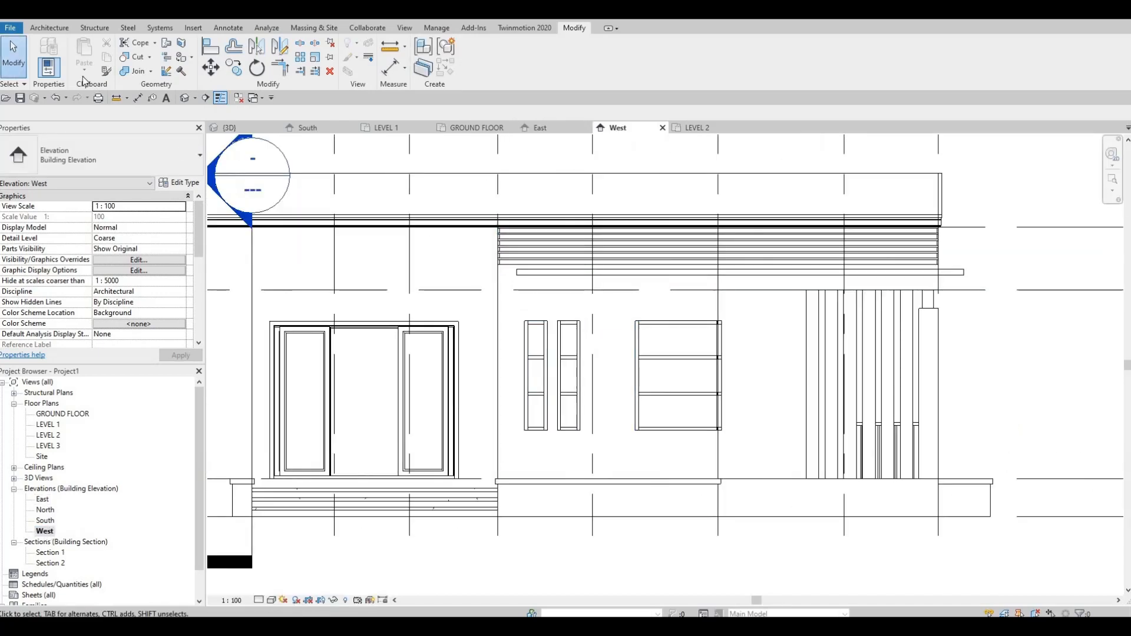
pyautogui.click(51, 27)
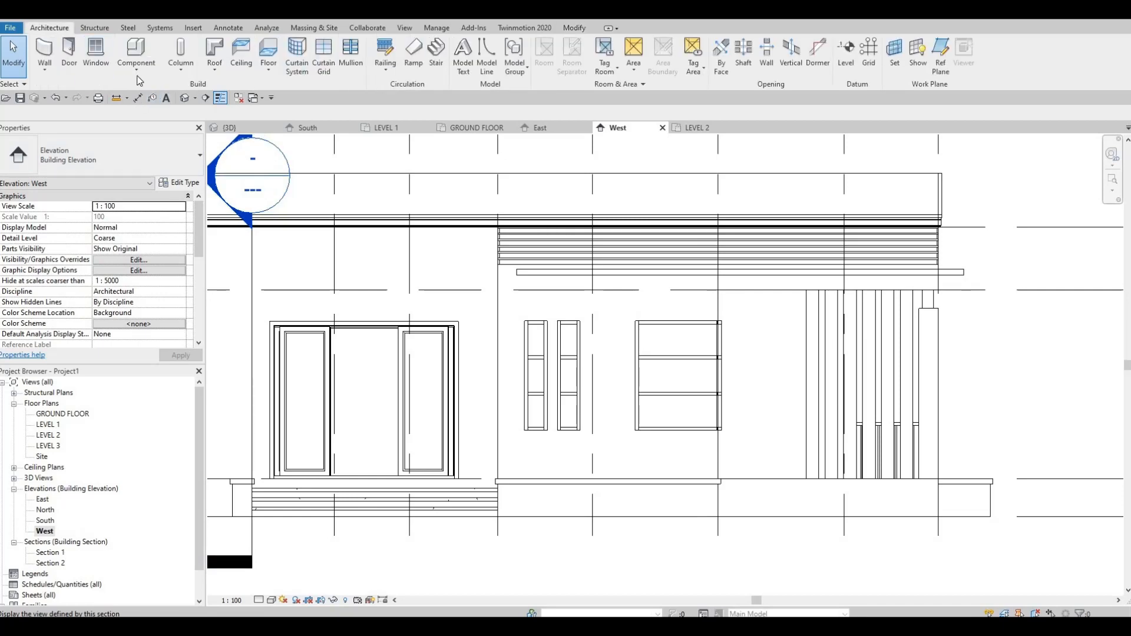
pyautogui.click(144, 116)
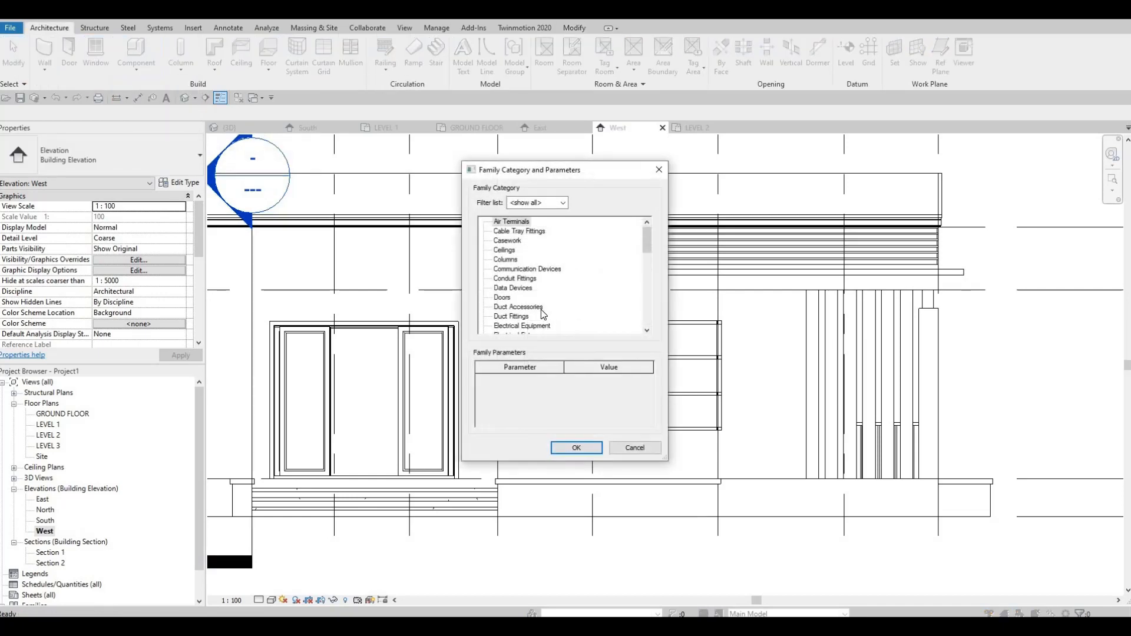
pyautogui.scroll(-2, 519, 321)
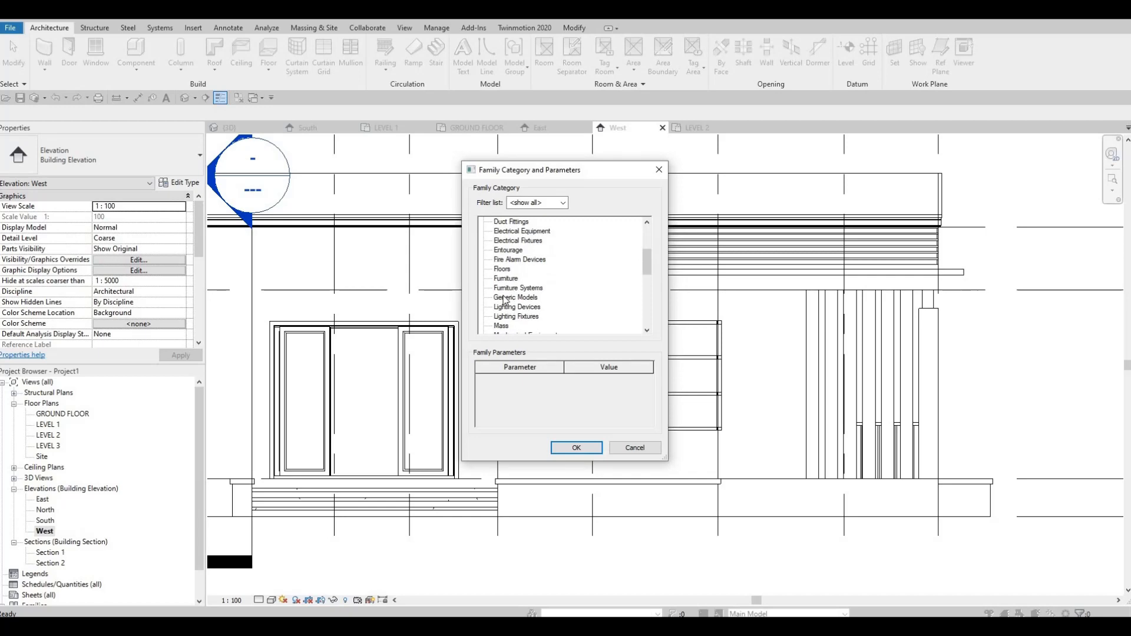
pyautogui.press('Return')
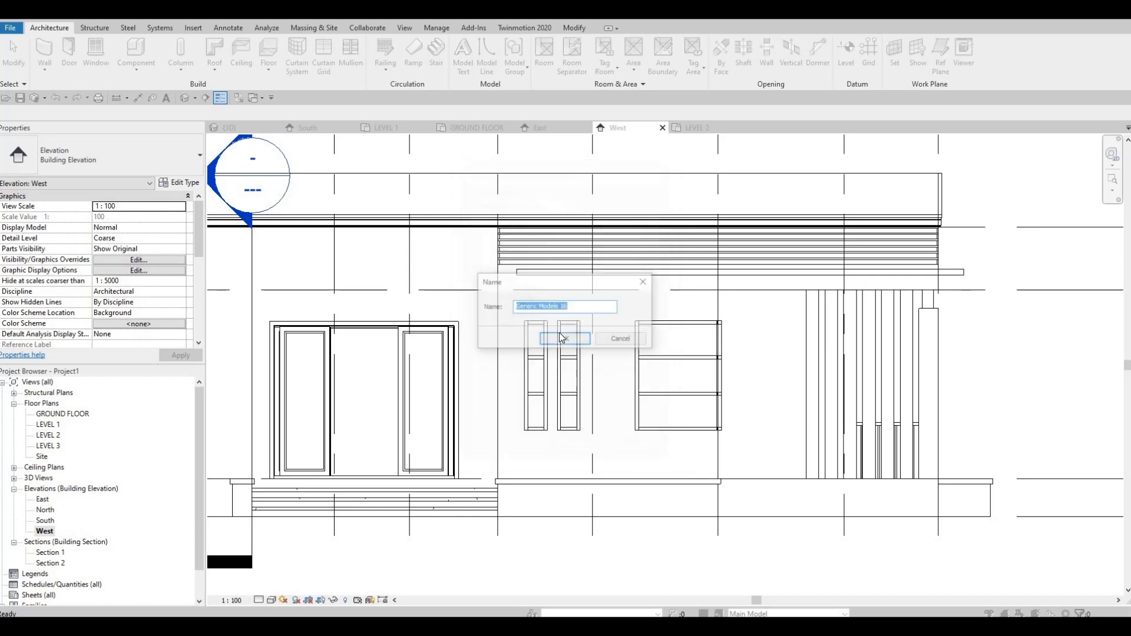
pyautogui.press('Return')
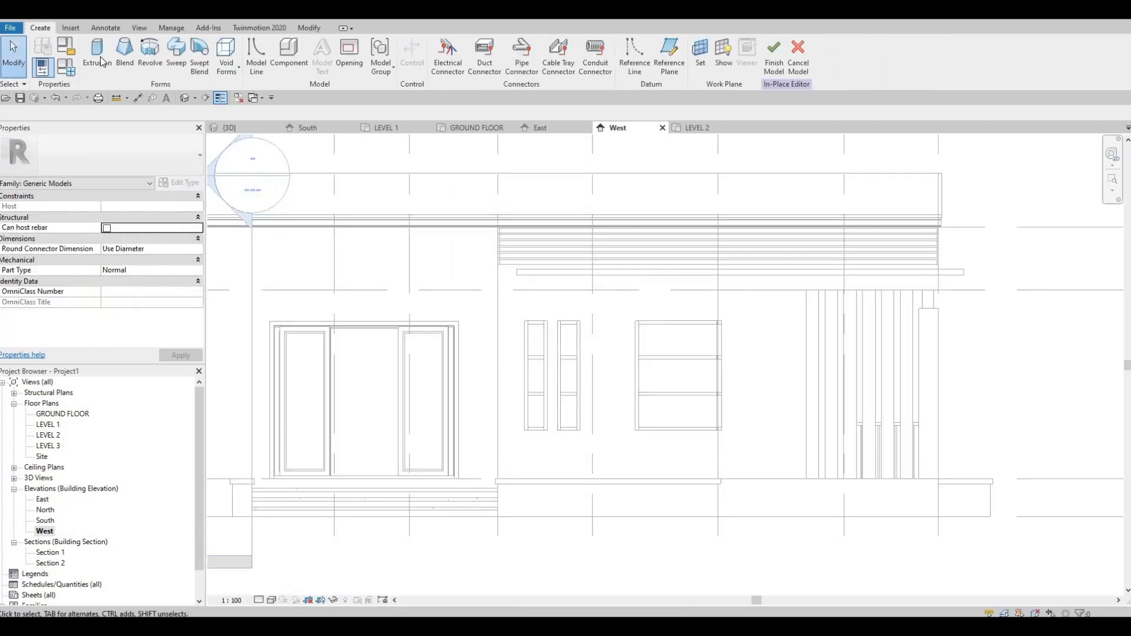
pyautogui.click(97, 53)
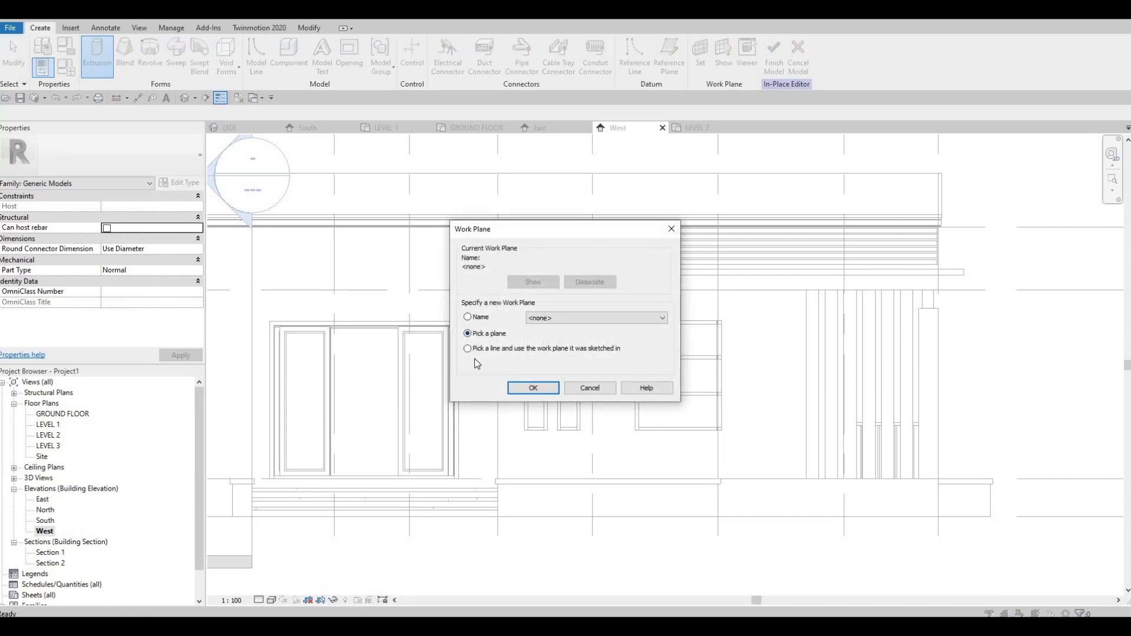
pyautogui.click(520, 386)
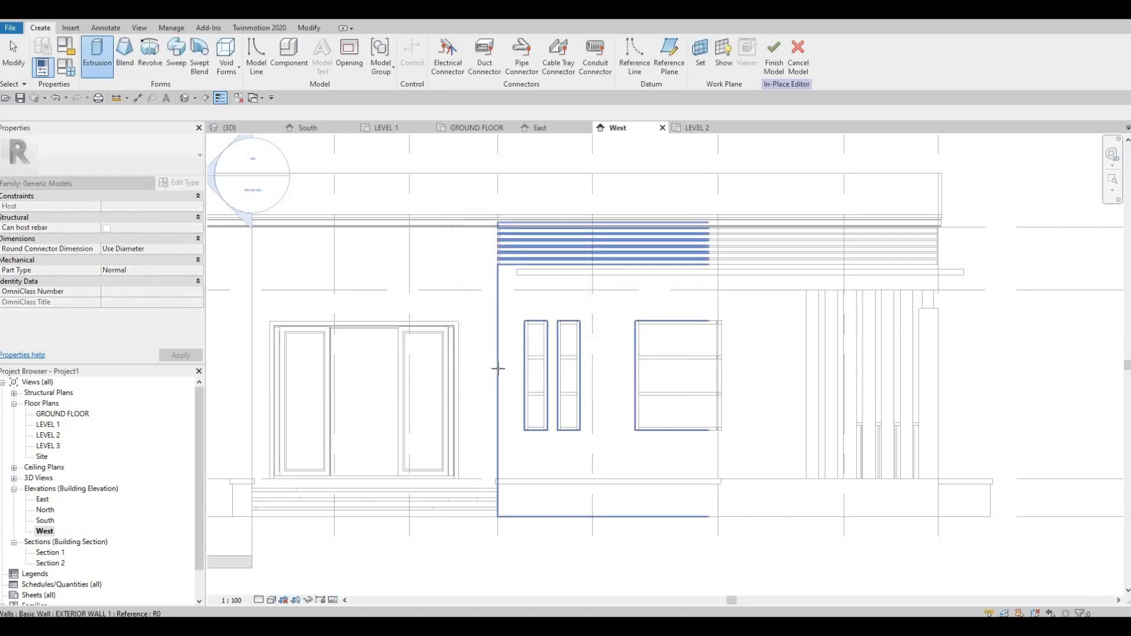
pyautogui.click(495, 355)
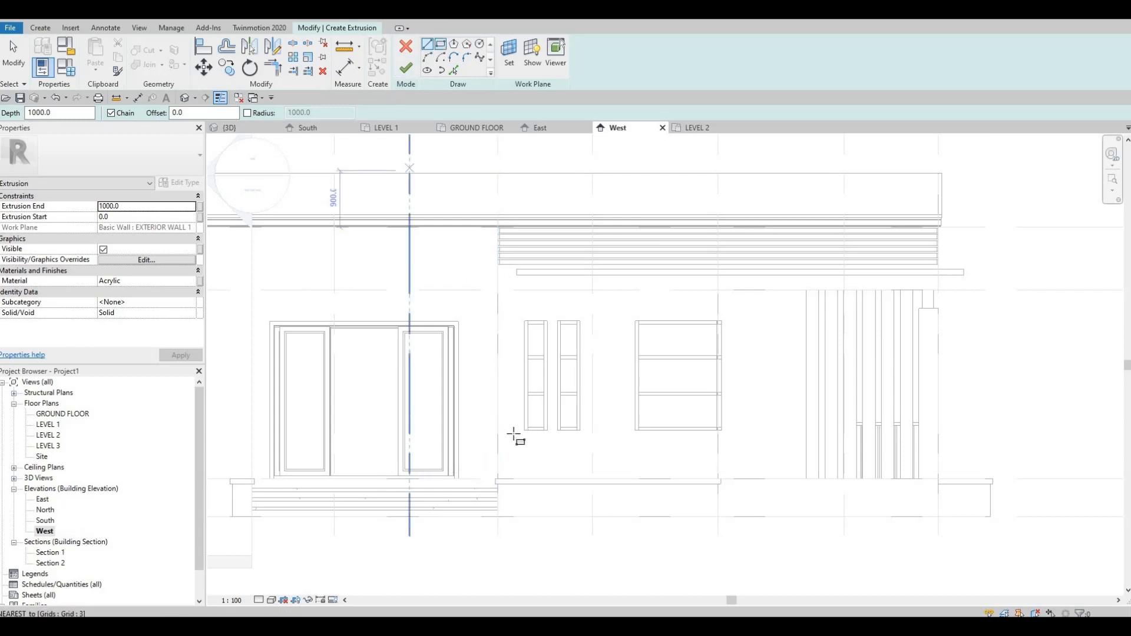
pyautogui.scroll(3, 496, 479)
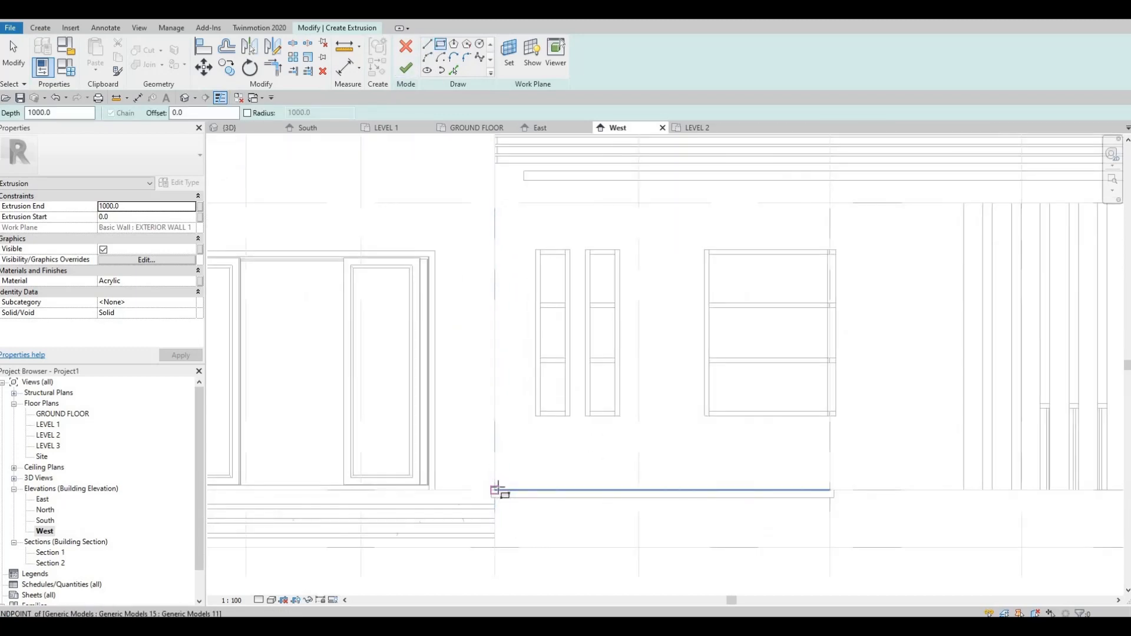
pyautogui.scroll(-3, 436, 236)
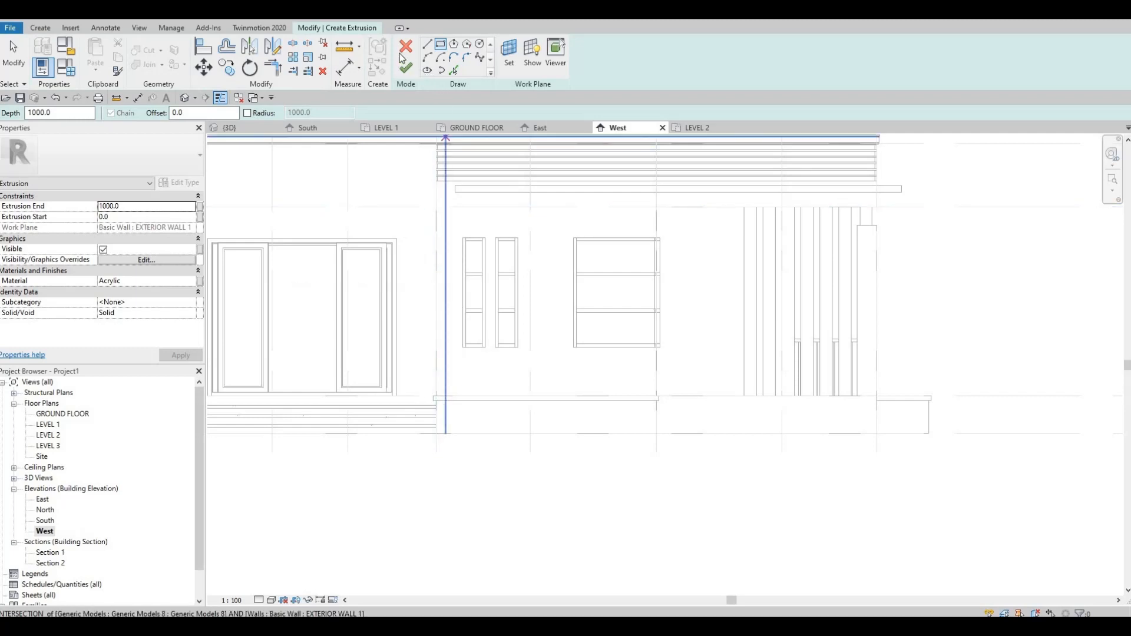
pyautogui.press('Escape')
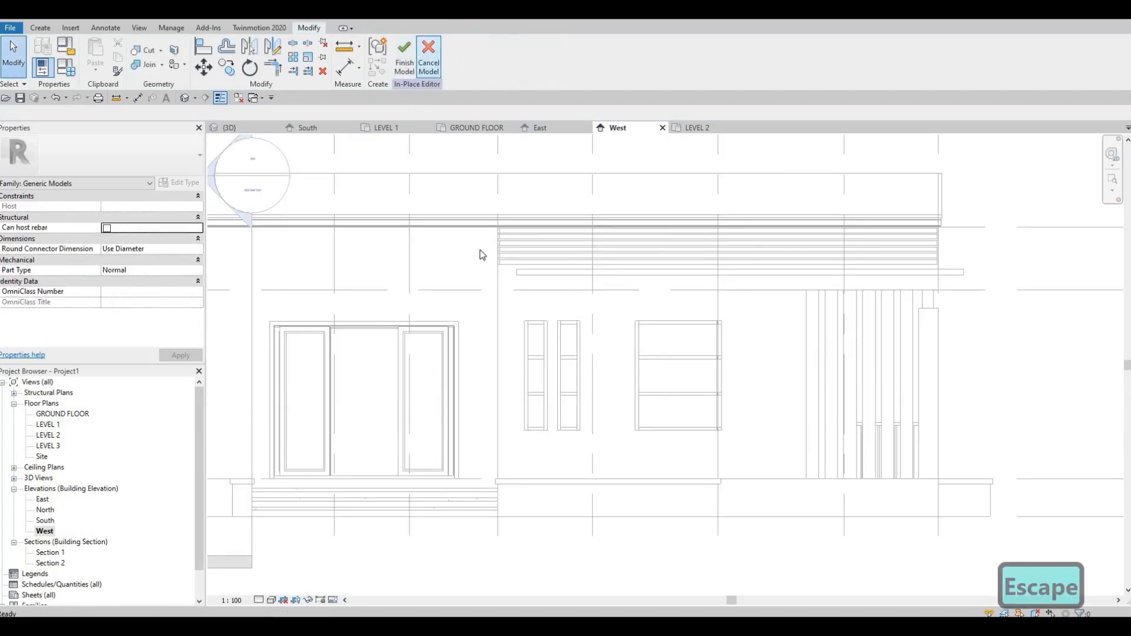
pyautogui.press('Escape')
pyautogui.scroll(-3, 528, 253)
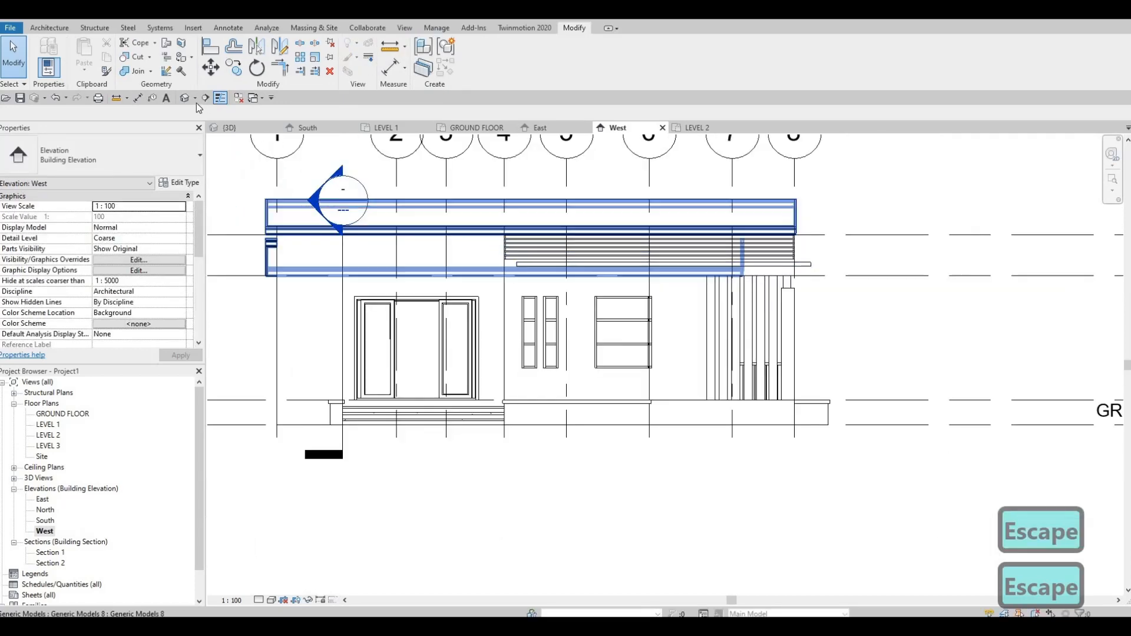
# Step: Open the path of the canopy ledge's in-place sweep below the slatted band for editing in the 3D view
pyautogui.click(186, 98)
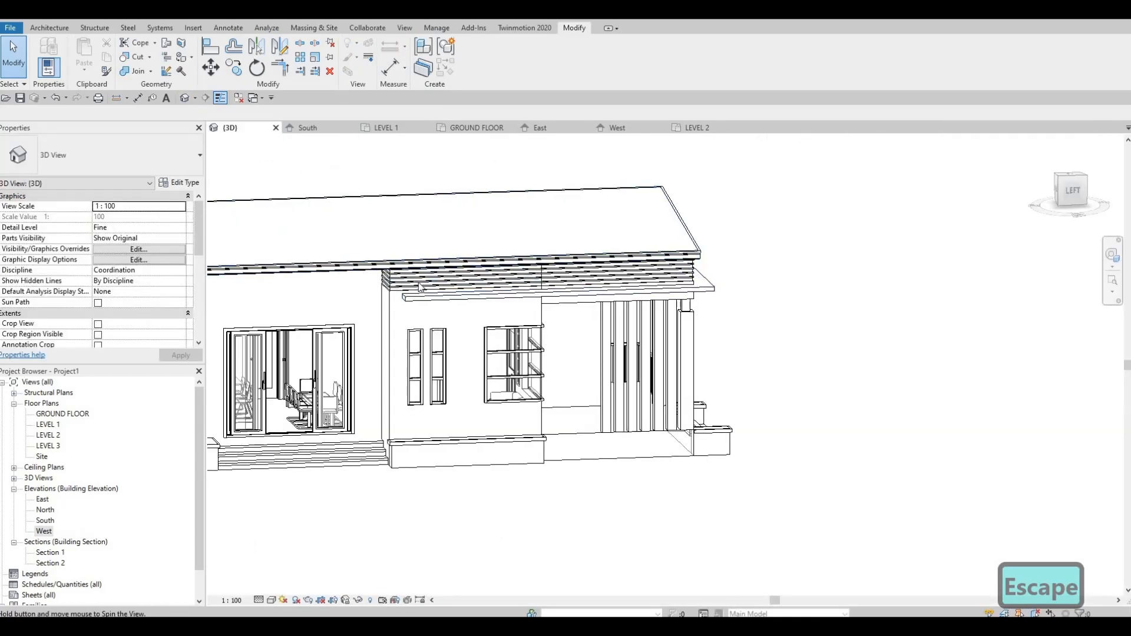
pyautogui.keyDown('shift'); pyautogui.moveTo(419, 287); pyautogui.dragTo(418, 283, button='middle'); pyautogui.keyUp('shift')
pyautogui.click(424, 205)
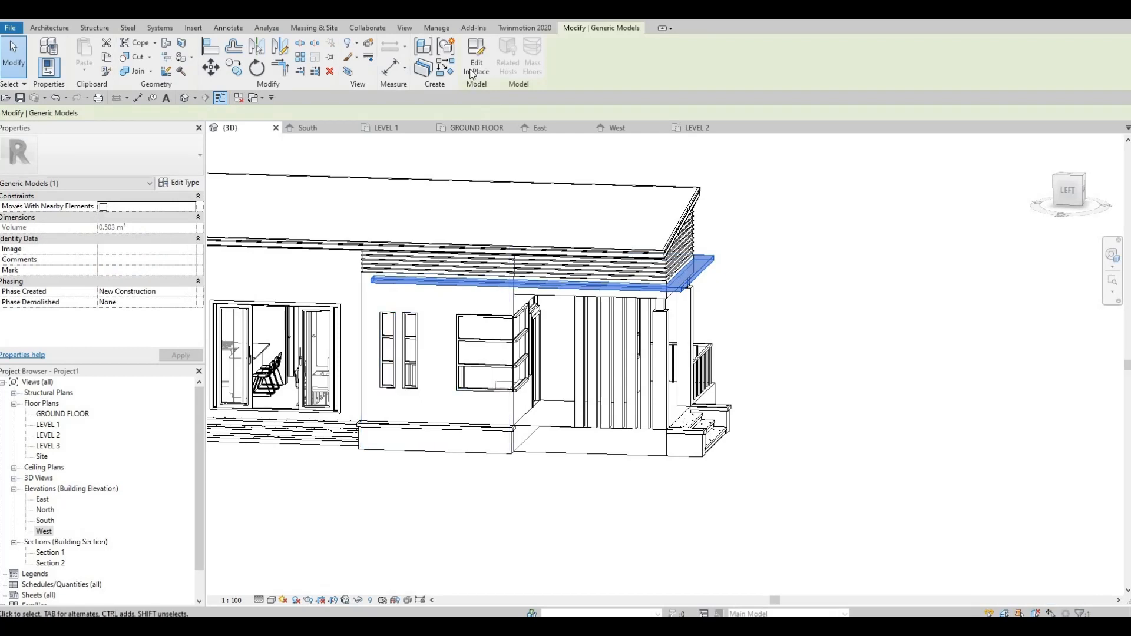
pyautogui.click(458, 271)
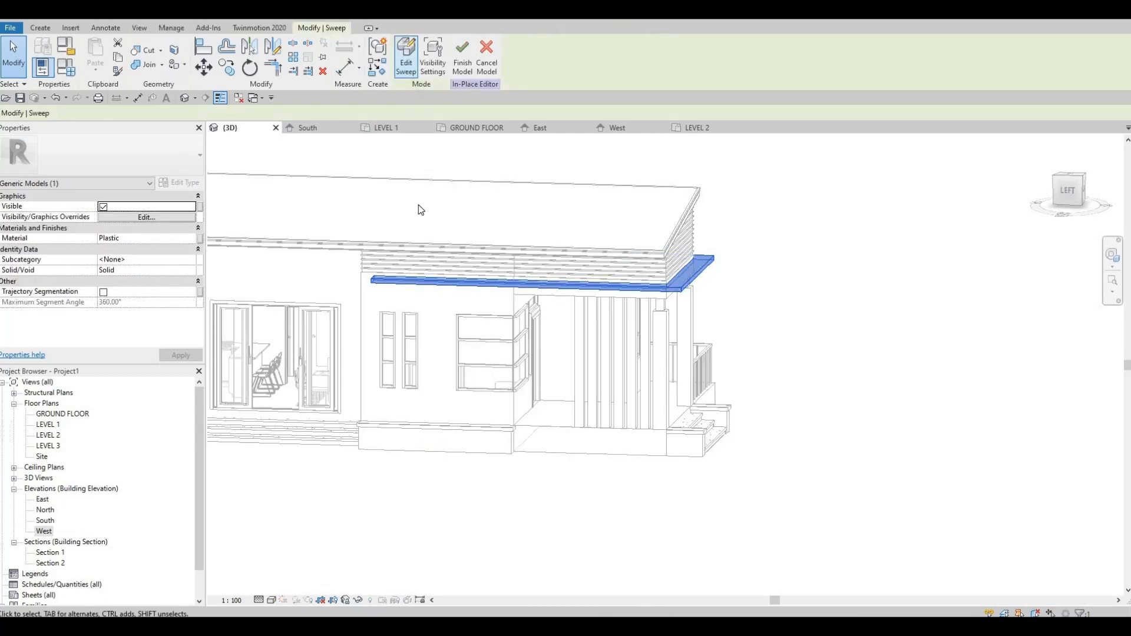
pyautogui.click(406, 55)
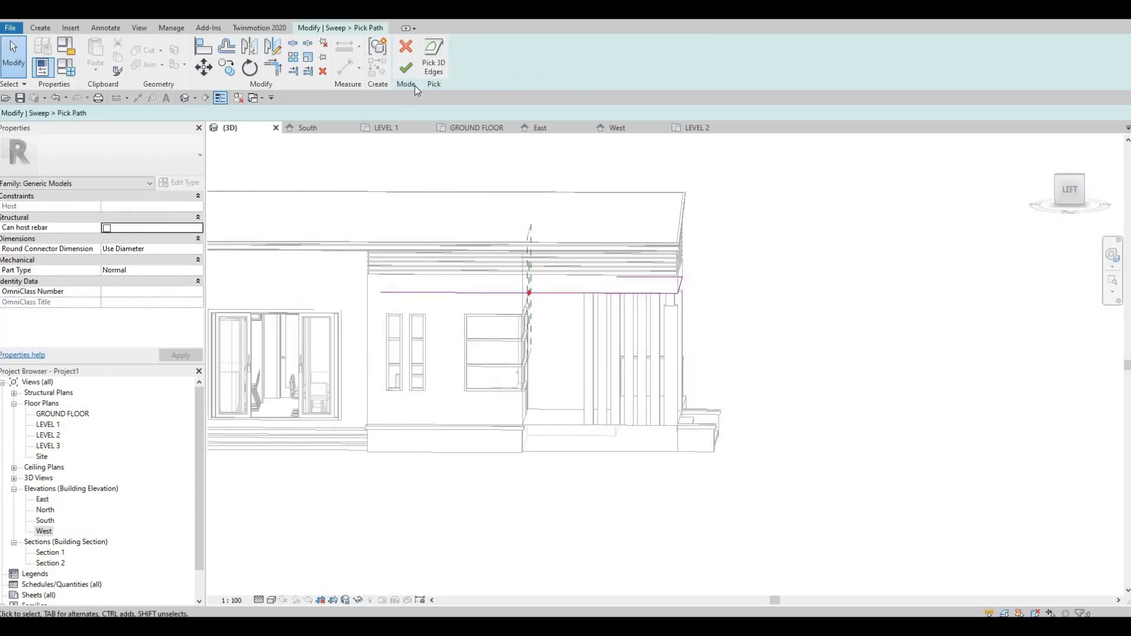
# Step: Try to add the side wall's vertical corner edge to the sweep path and trim the long ledge line to it
pyautogui.scroll(2, 380, 398)
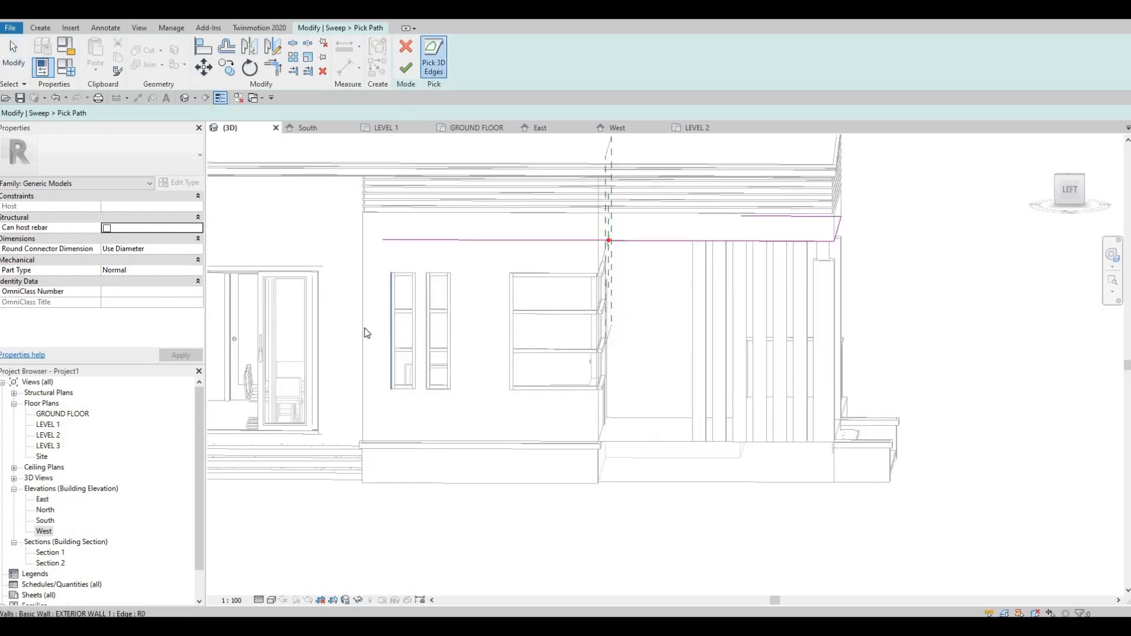
pyautogui.click(379, 302)
pyautogui.press('Escape')
pyautogui.press('Escape')
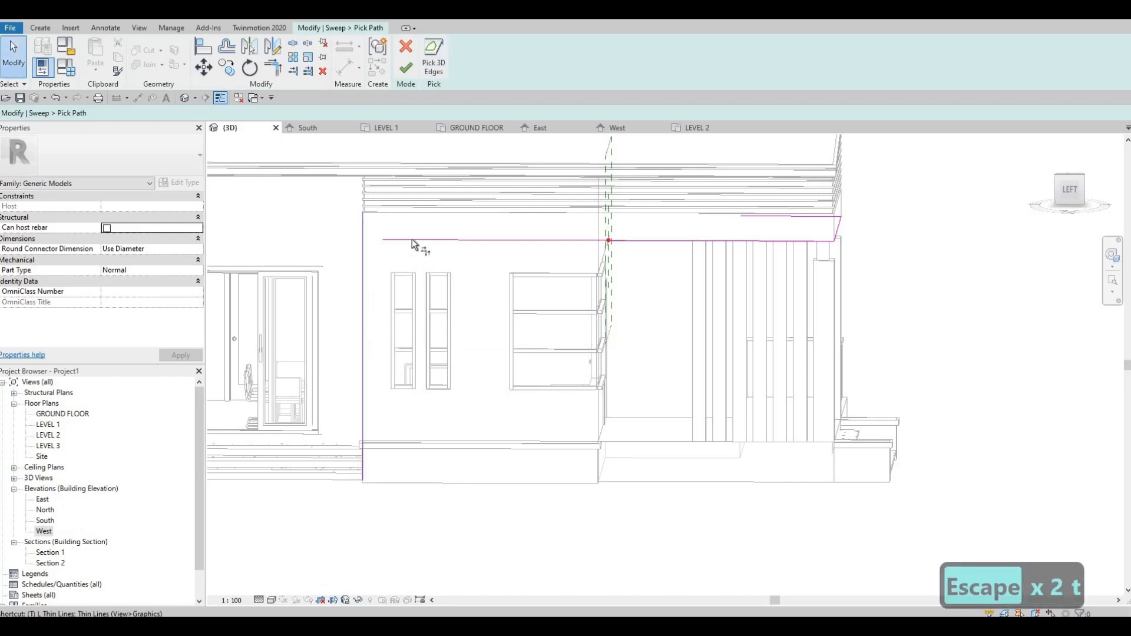
pyautogui.press('r')
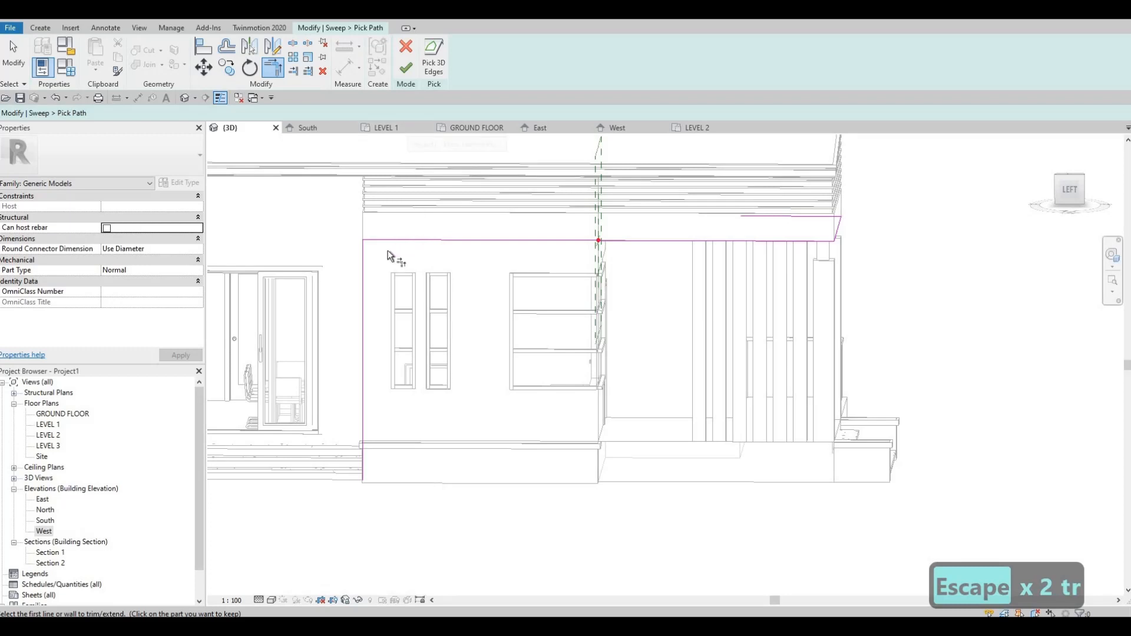
pyautogui.press('Escape')
pyautogui.press('Escape')
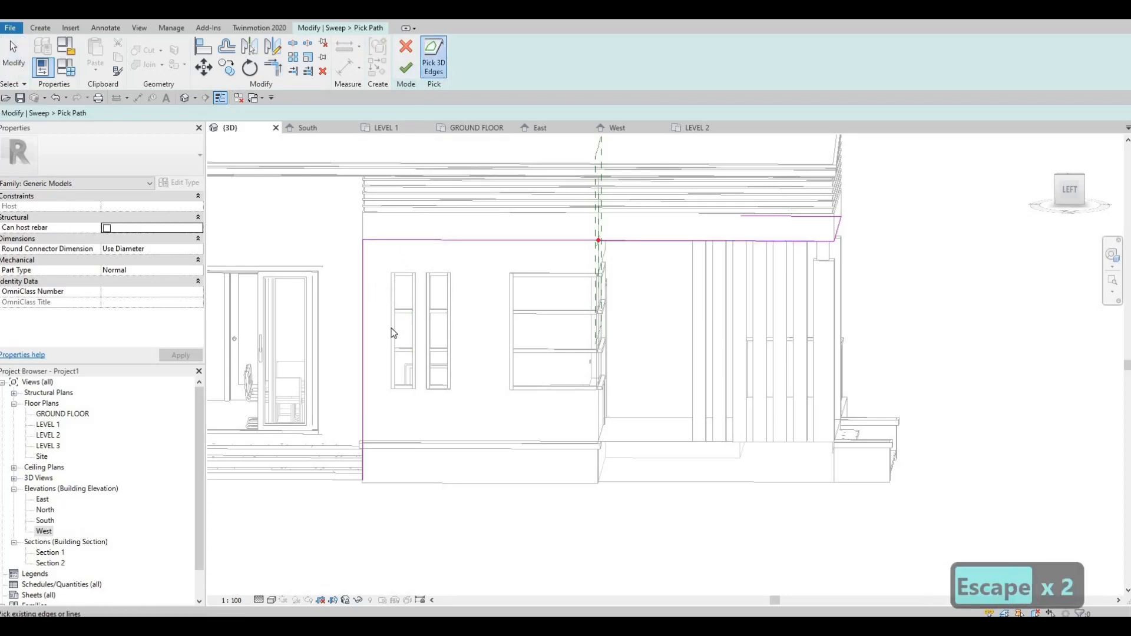
# Step: Add the outer vertical edge of the narrow window beside the wall corner to the sweep path and delete the wall corner line
pyautogui.press('Escape')
pyautogui.press('Escape')
pyautogui.press('Escape')
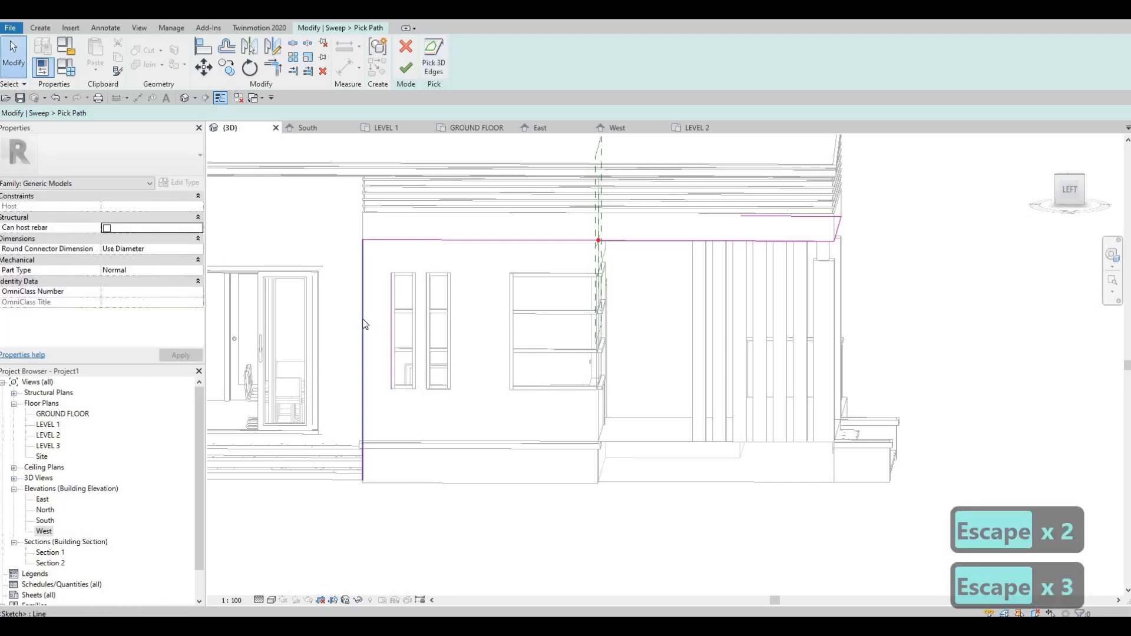
pyautogui.click(363, 324)
pyautogui.press('Delete')
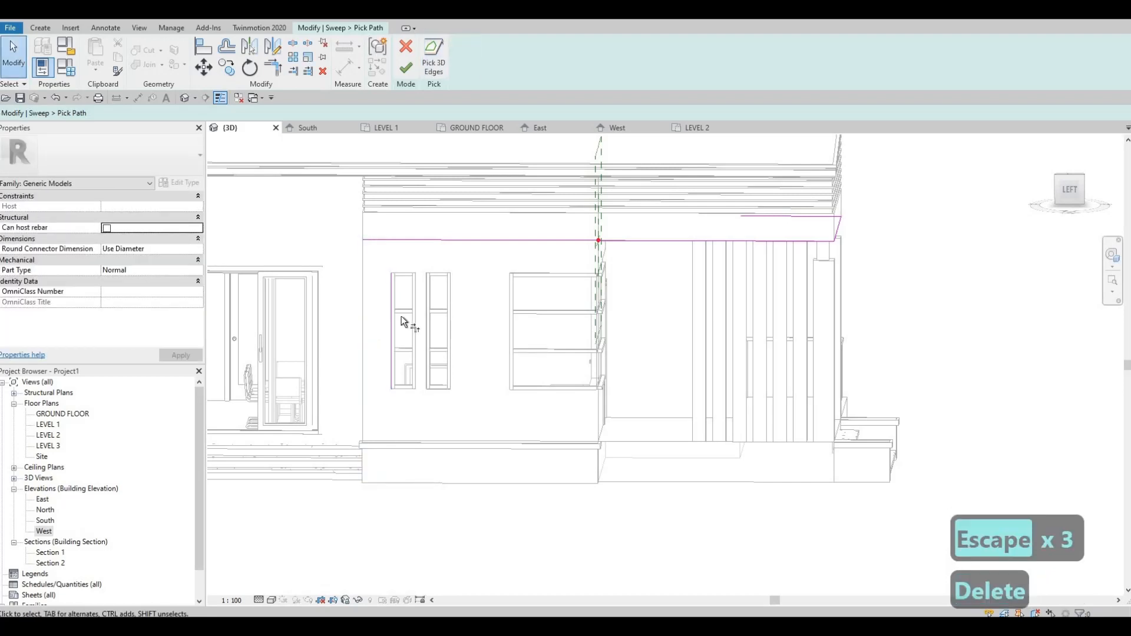
# Step: Trim the vertical window-edge line and the long horizontal ledge line to a corner
pyautogui.press('t')
pyautogui.press('r')
pyautogui.click(392, 289)
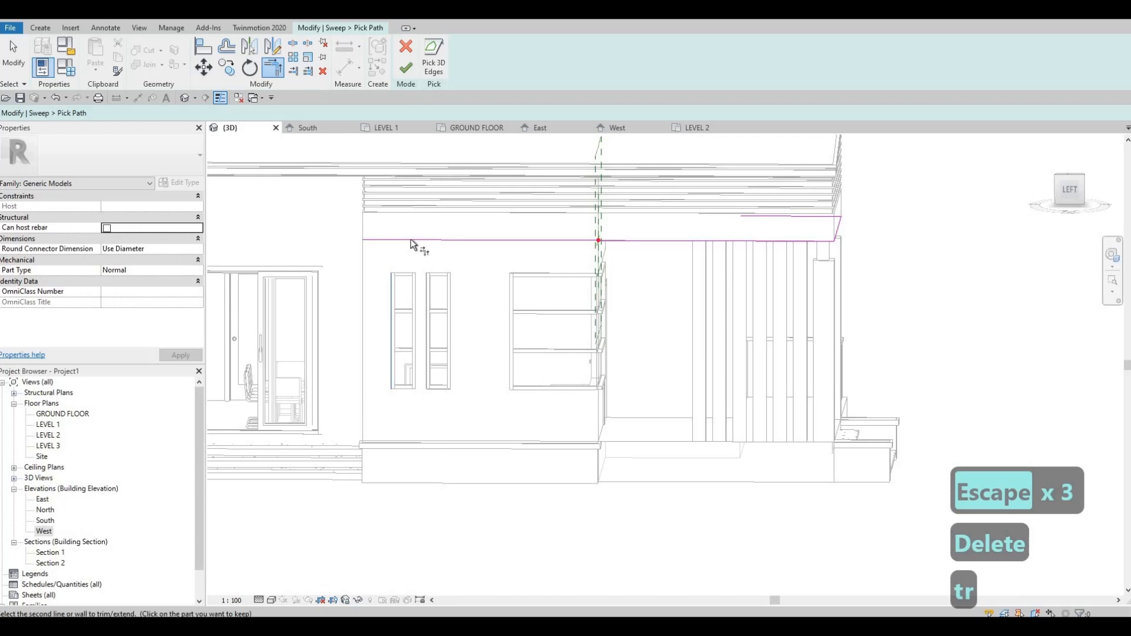
pyautogui.click(411, 239)
pyautogui.press('Escape')
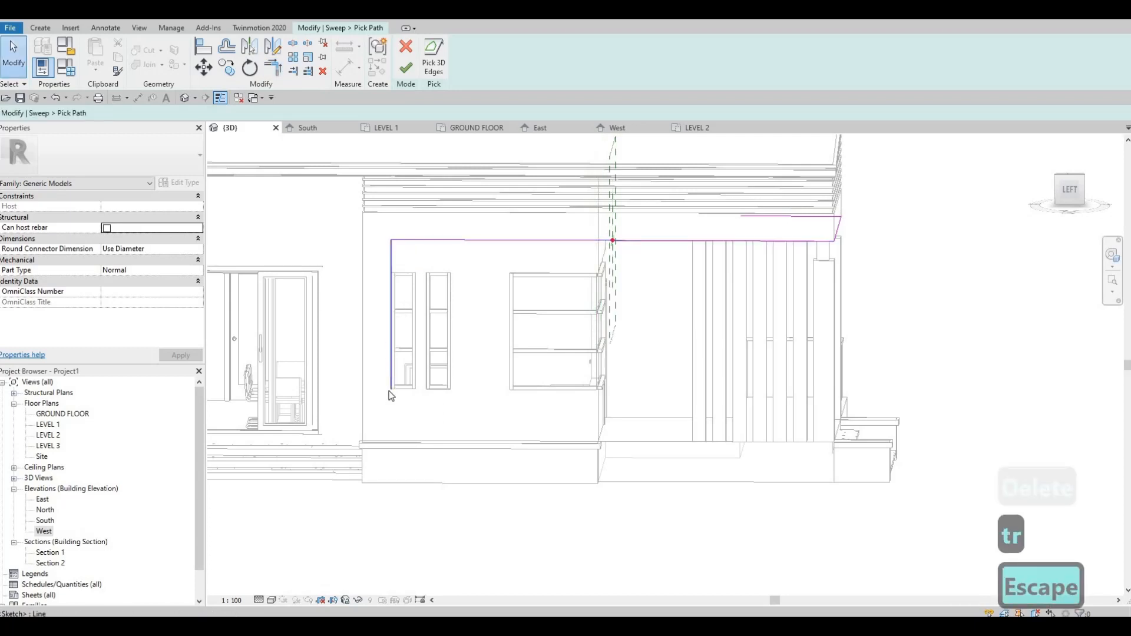
# Step: Stretch the vertical path line down to the box's cap for a 3000 mm length, and finish the sweep and the in-place model
pyautogui.click(392, 385)
pyautogui.moveTo(392, 389)
pyautogui.mouseDown()
pyautogui.moveTo(392, 441)
pyautogui.moveTo(430, 484)
pyautogui.moveTo(587, 459)
pyautogui.mouseUp()
pyautogui.keyDown('shift'); pyautogui.moveTo(587, 459); pyautogui.dragTo(362, 510, button='middle'); pyautogui.keyUp('shift')
pyautogui.scroll(2, 407, 439)
pyautogui.keyDown('shift'); pyautogui.moveTo(311, 546); pyautogui.dragTo(380, 150, button='middle'); pyautogui.keyUp('shift')
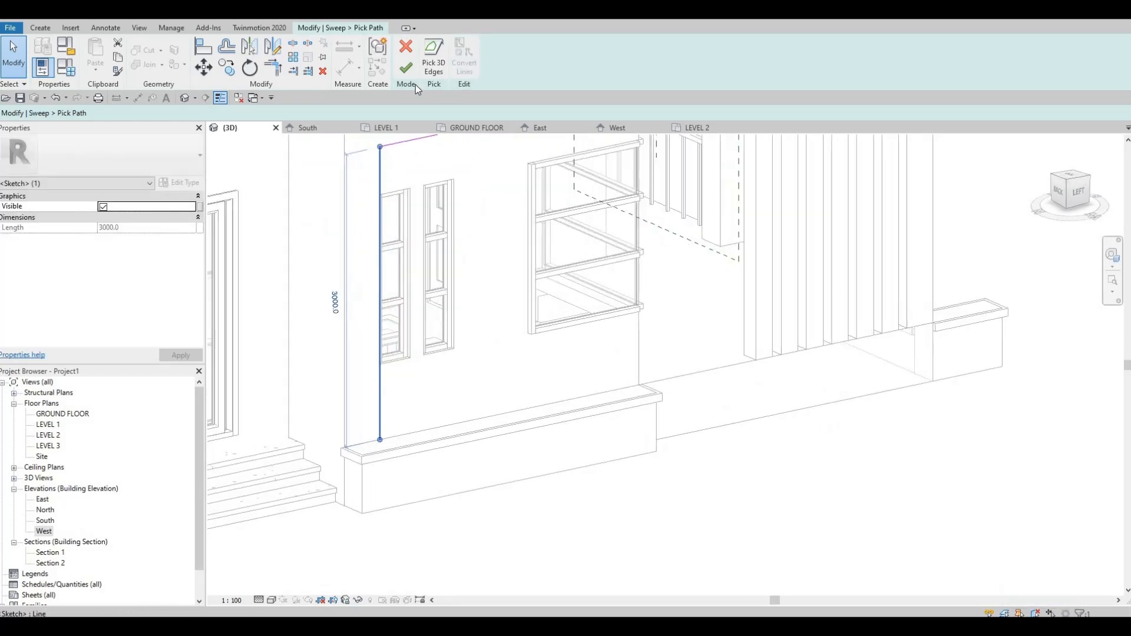
pyautogui.click(409, 75)
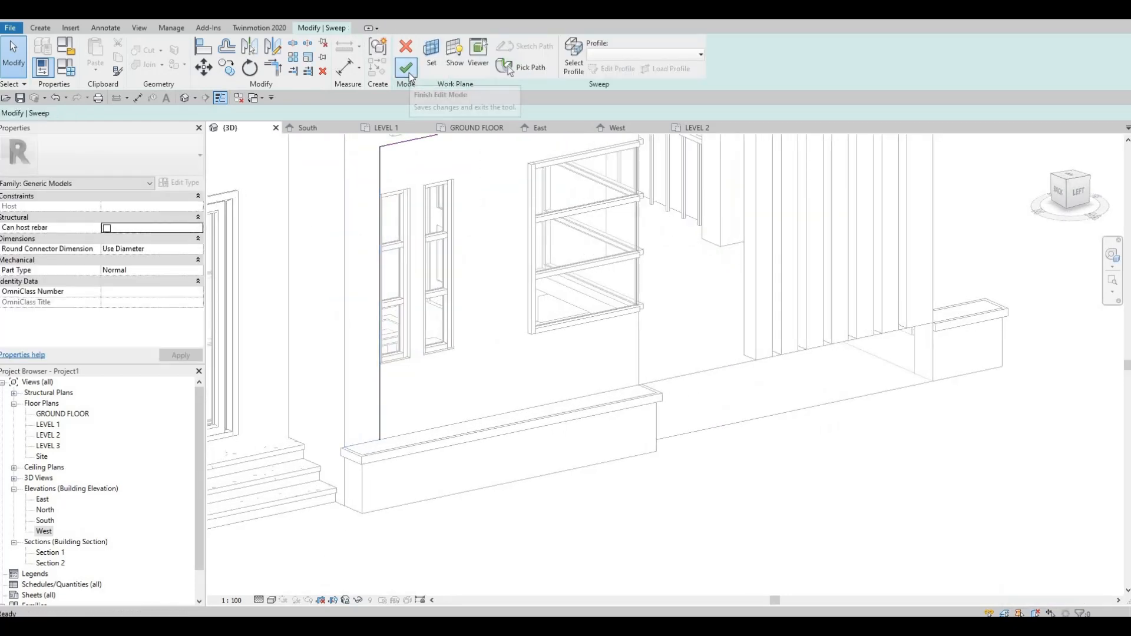
pyautogui.click(408, 69)
# Step: Examine the ledge's vertical leg on the side wall and the rest of the house exterior in 3D from several angles
pyautogui.keyDown('shift'); pyautogui.moveTo(528, 374); pyautogui.dragTo(514, 332, button='middle'); pyautogui.keyUp('shift')
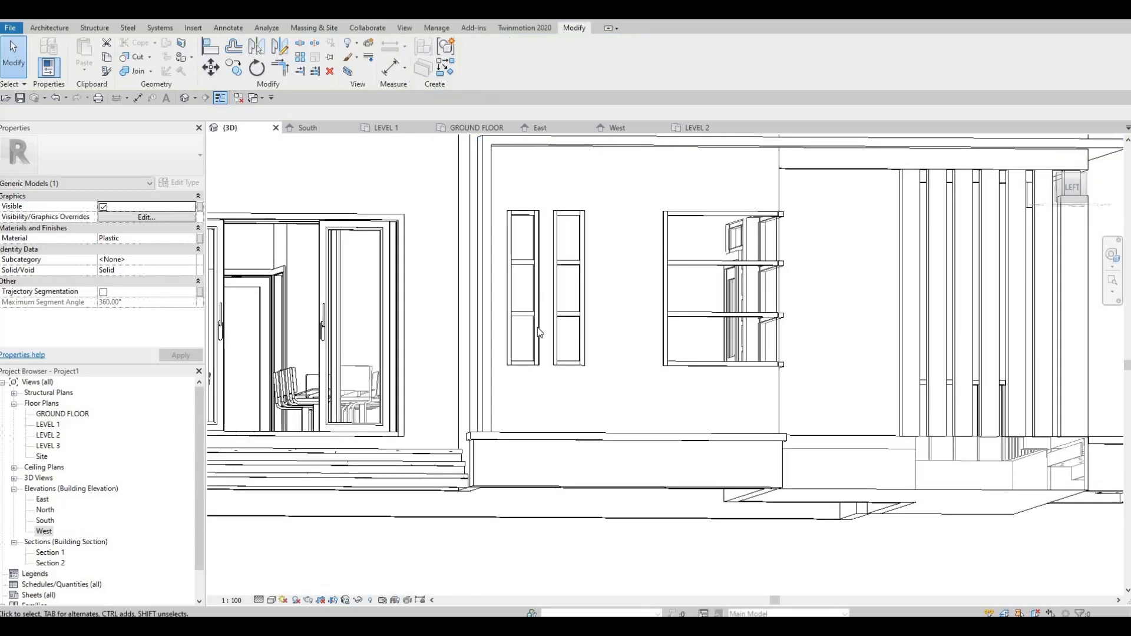
pyautogui.keyDown('shift'); pyautogui.moveTo(581, 335); pyautogui.dragTo(544, 502, button='middle'); pyautogui.keyUp('shift')
pyautogui.keyDown('shift'); pyautogui.moveTo(539, 433); pyautogui.dragTo(609, 336, button='middle'); pyautogui.keyUp('shift')
pyautogui.scroll(1, 551, 227)
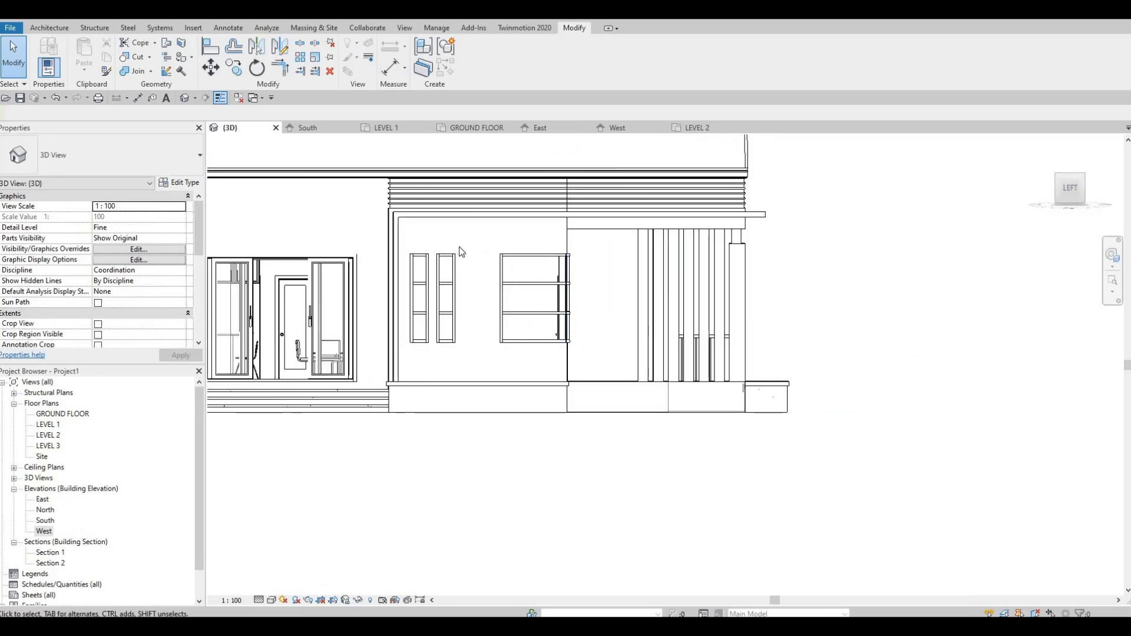
pyautogui.scroll(1, 461, 250)
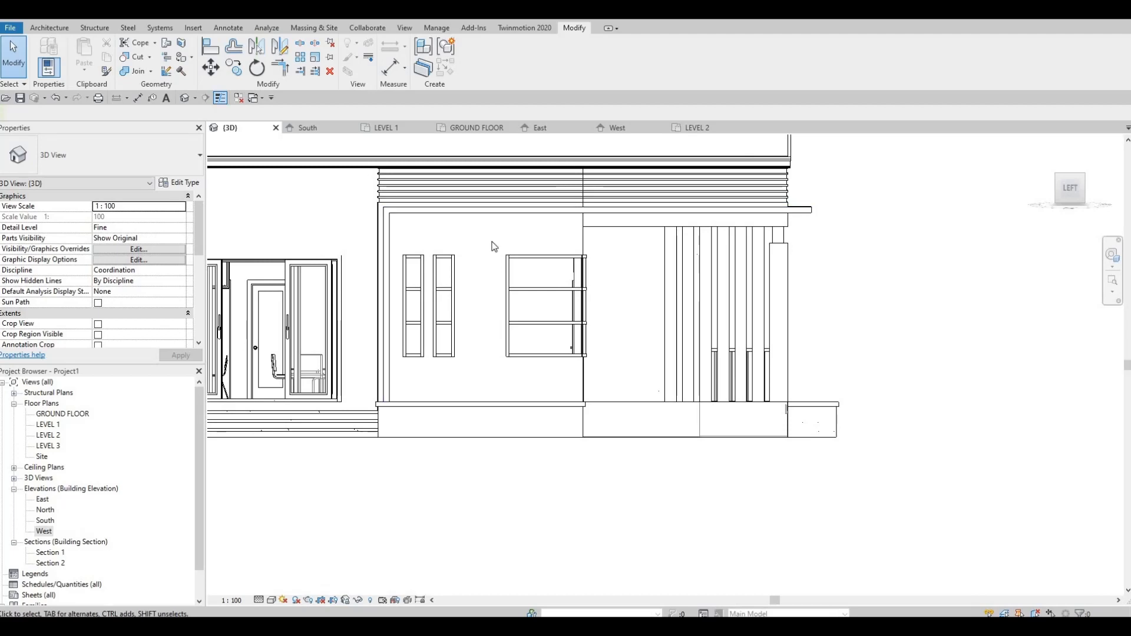
pyautogui.keyDown('shift'); pyautogui.moveTo(499, 332); pyautogui.dragTo(433, 391, button='middle'); pyautogui.keyUp('shift')
pyautogui.press('Escape')
pyautogui.scroll(-1, 569, 407)
pyautogui.moveTo(566, 412); pyautogui.dragTo(647, 285, button='middle')
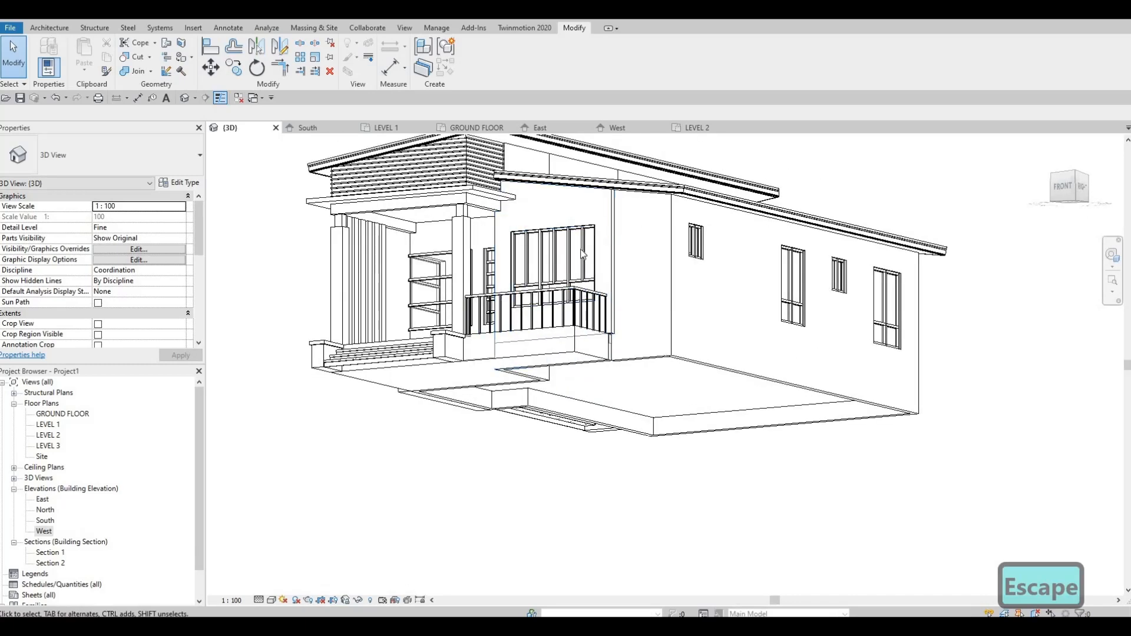
pyautogui.scroll(1, 619, 253)
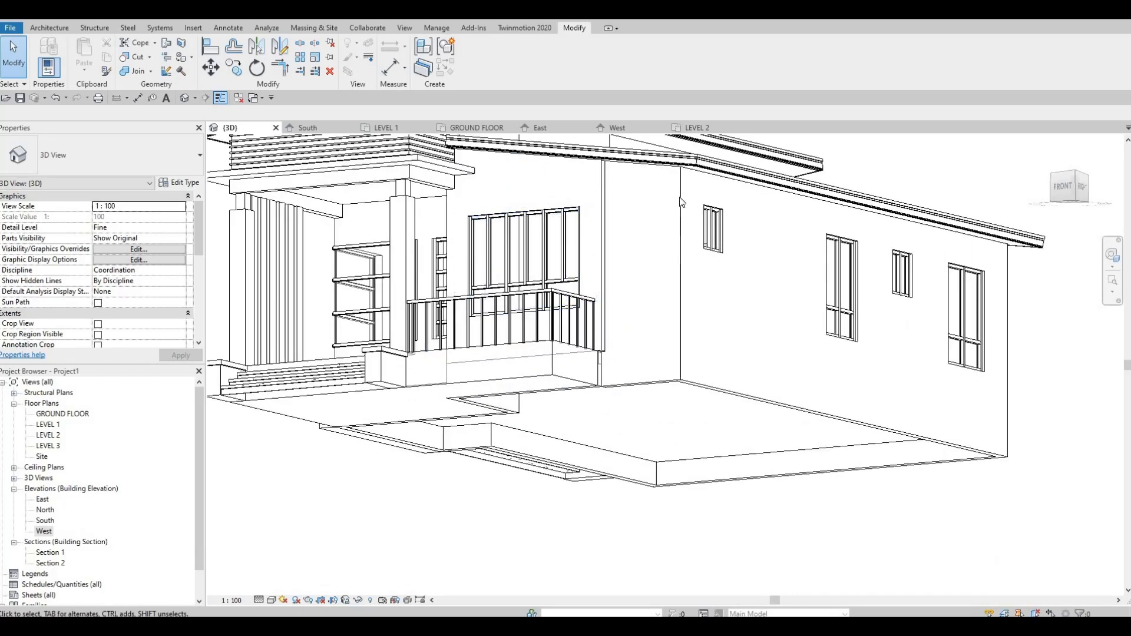
pyautogui.keyDown('shift'); pyautogui.moveTo(710, 301); pyautogui.dragTo(615, 262, button='middle'); pyautogui.keyUp('shift')
pyautogui.moveTo(711, 213); pyautogui.dragTo(723, 218, button='middle')
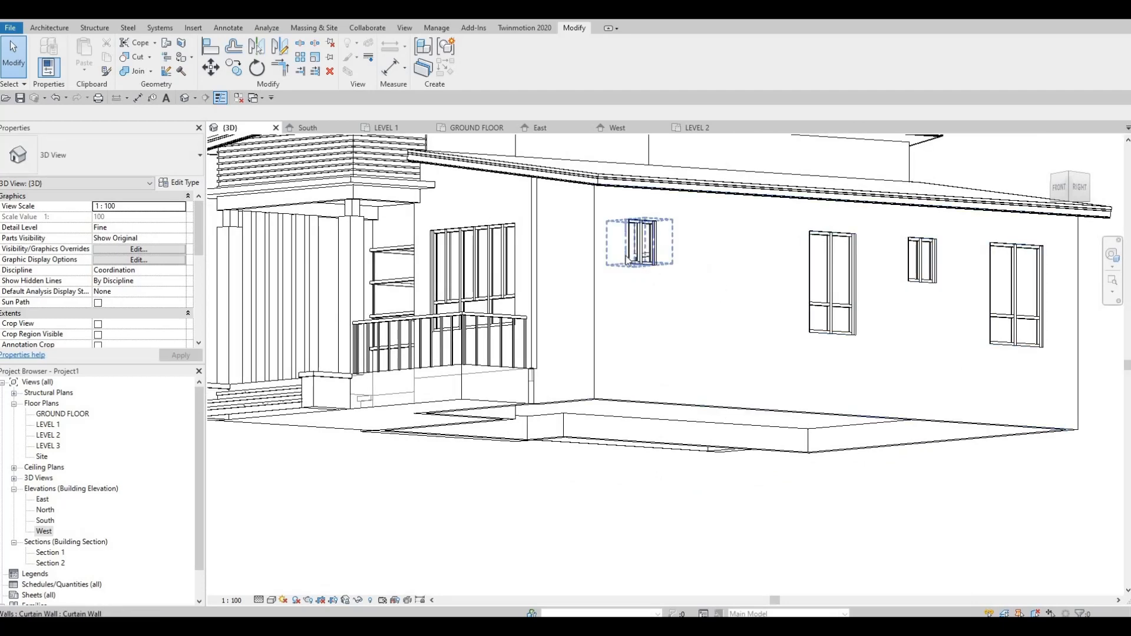
# Step: Examine the canopy ledge and the front and side walls of the house in 3D from several angles
pyautogui.keyDown('shift'); pyautogui.moveTo(642, 250); pyautogui.dragTo(552, 168, button='middle'); pyautogui.keyUp('shift')
pyautogui.click(545, 211)
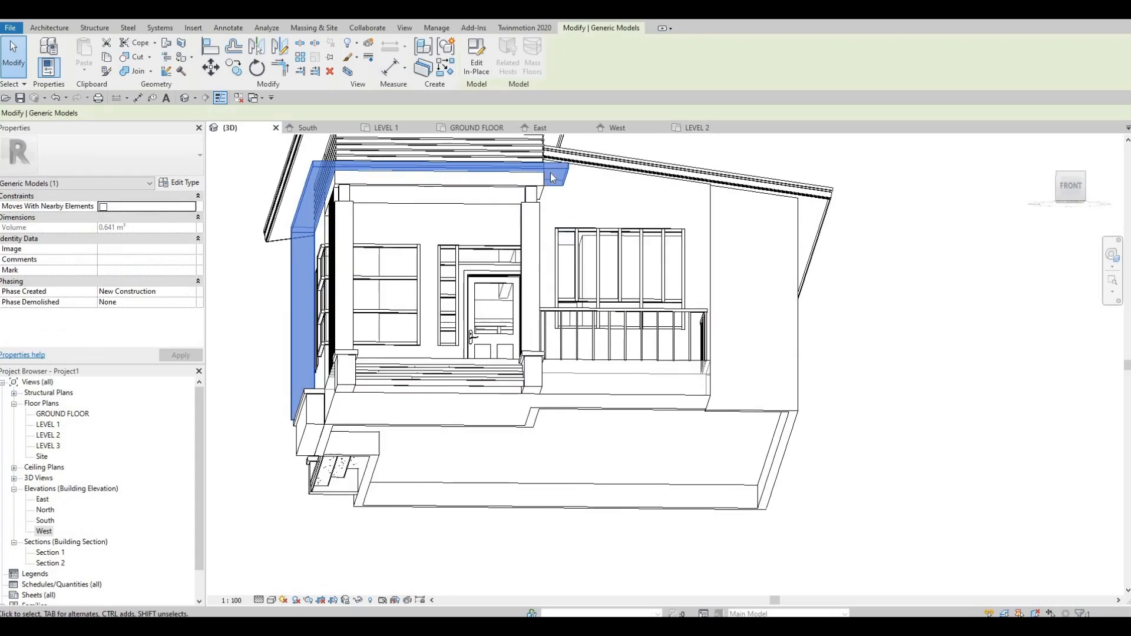
pyautogui.press('Escape')
pyautogui.keyDown('shift'); pyautogui.moveTo(327, 339); pyautogui.dragTo(402, 250, button='middle'); pyautogui.keyUp('shift')
pyautogui.keyDown('shift'); pyautogui.moveTo(482, 258); pyautogui.dragTo(670, 263, button='middle'); pyautogui.keyUp('shift')
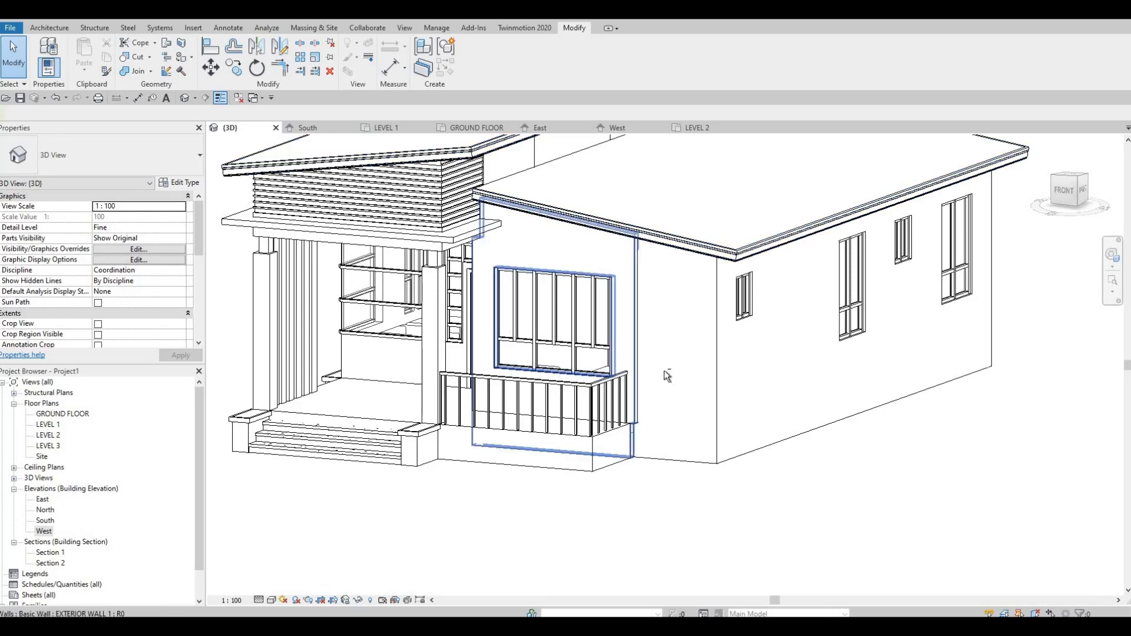
pyautogui.moveTo(740, 431); pyautogui.dragTo(826, 439, button='middle')
pyautogui.scroll(-3, 825, 439)
pyautogui.keyDown('shift'); pyautogui.moveTo(872, 401); pyautogui.dragTo(1031, 393, button='middle'); pyautogui.keyUp('shift')
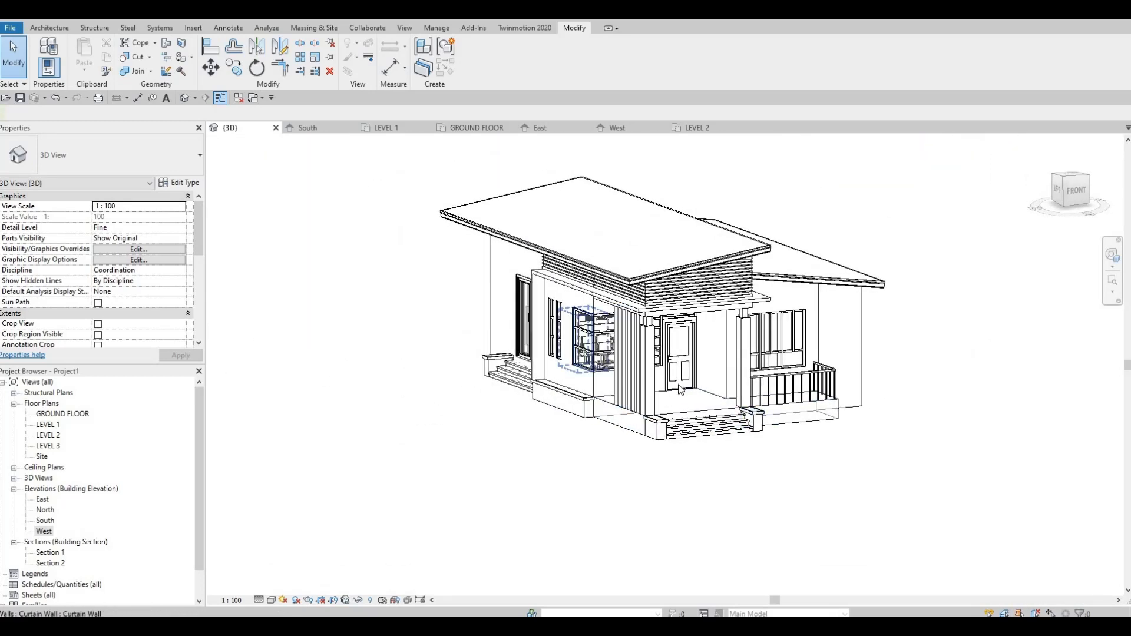
pyautogui.keyDown('shift'); pyautogui.moveTo(365, 401); pyautogui.dragTo(237, 330, button='middle'); pyautogui.keyUp('shift')
pyautogui.scroll(3, 237, 329)
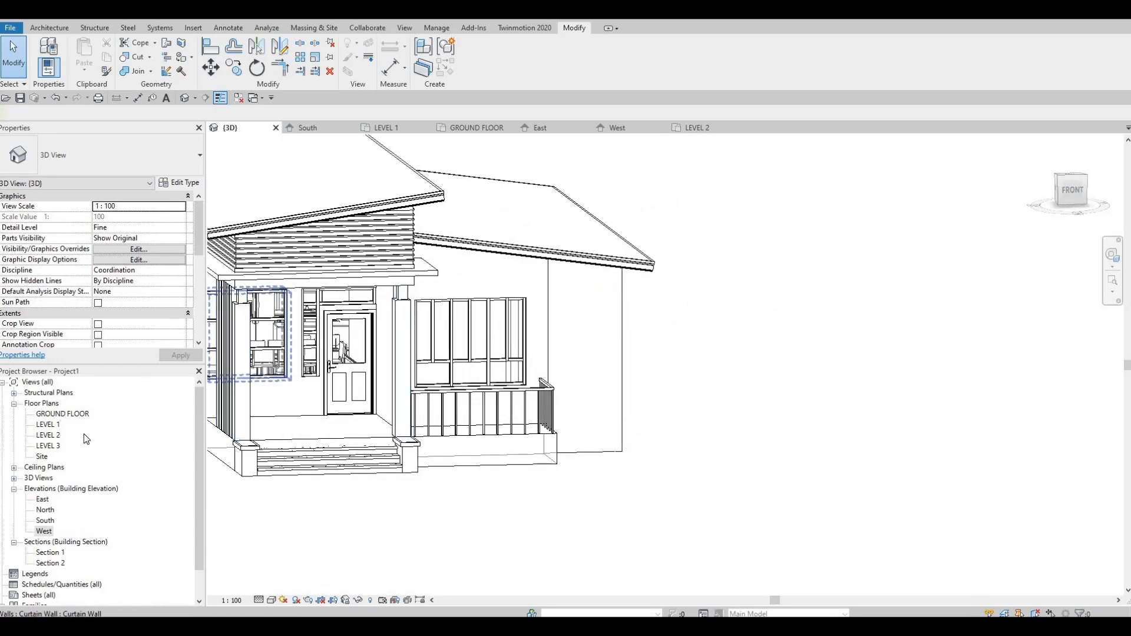
# Step: Open the LEVEL 1 floor plan and find the ledge outline outside the living room's side wall
pyautogui.doubleClick(48, 424)
pyautogui.moveTo(407, 351); pyautogui.dragTo(108, 240, button='middle')
pyautogui.scroll(-1, 108, 239)
pyautogui.scroll(-3, 379, 429)
pyautogui.moveTo(379, 429); pyautogui.dragTo(309, 353, button='middle')
pyautogui.moveTo(397, 429); pyautogui.dragTo(539, 364, button='middle')
pyautogui.scroll(-1, 539, 364)
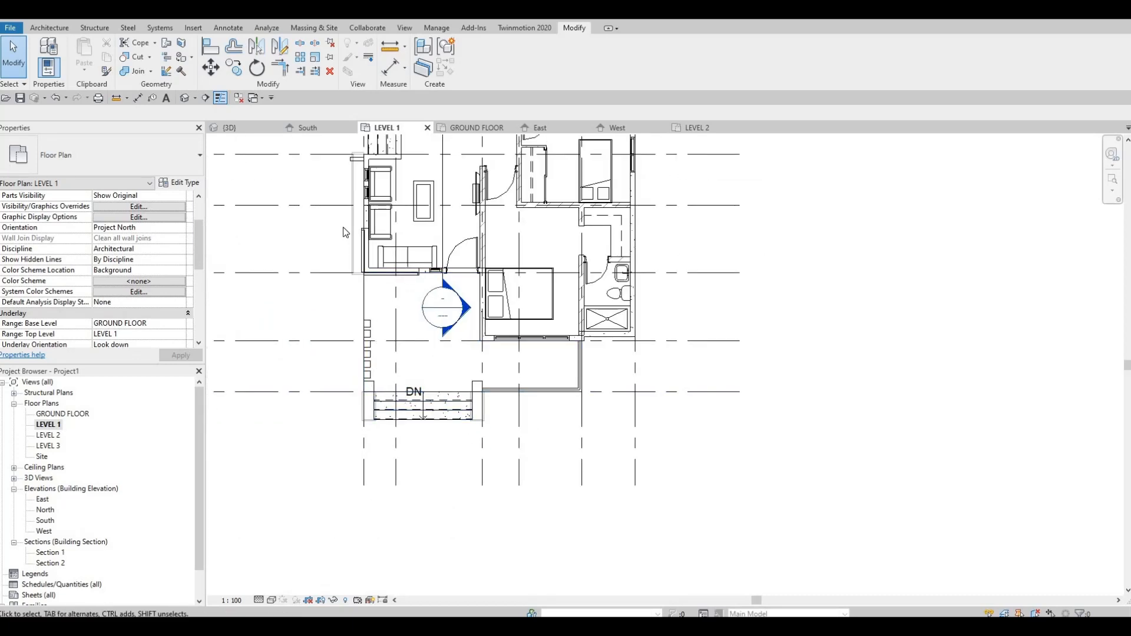
pyautogui.scroll(2, 341, 217)
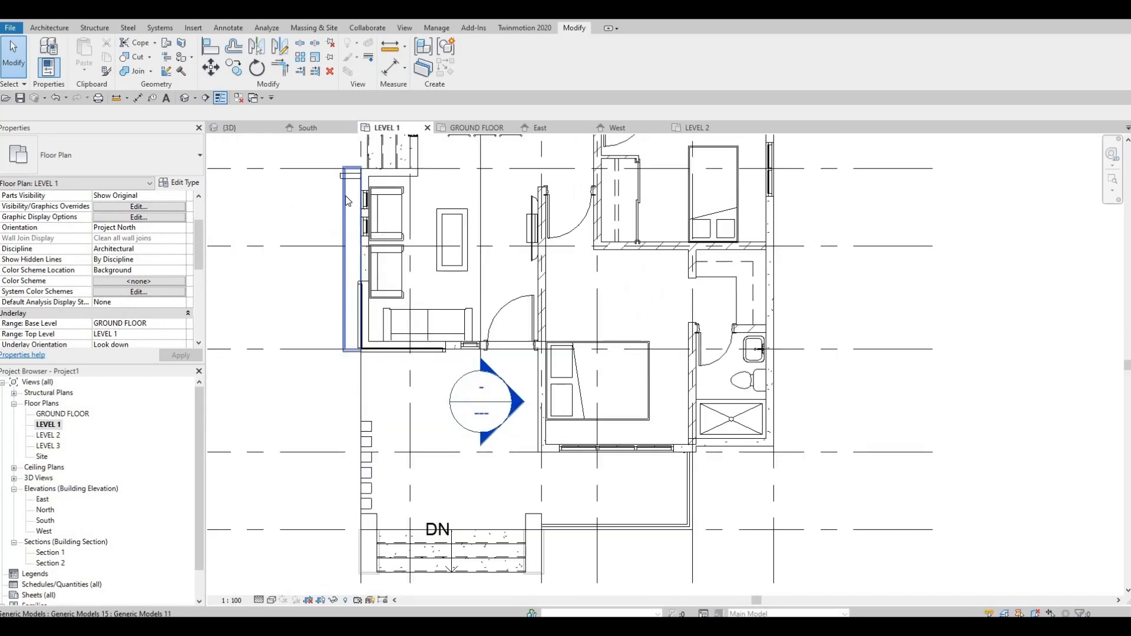
pyautogui.press('Escape')
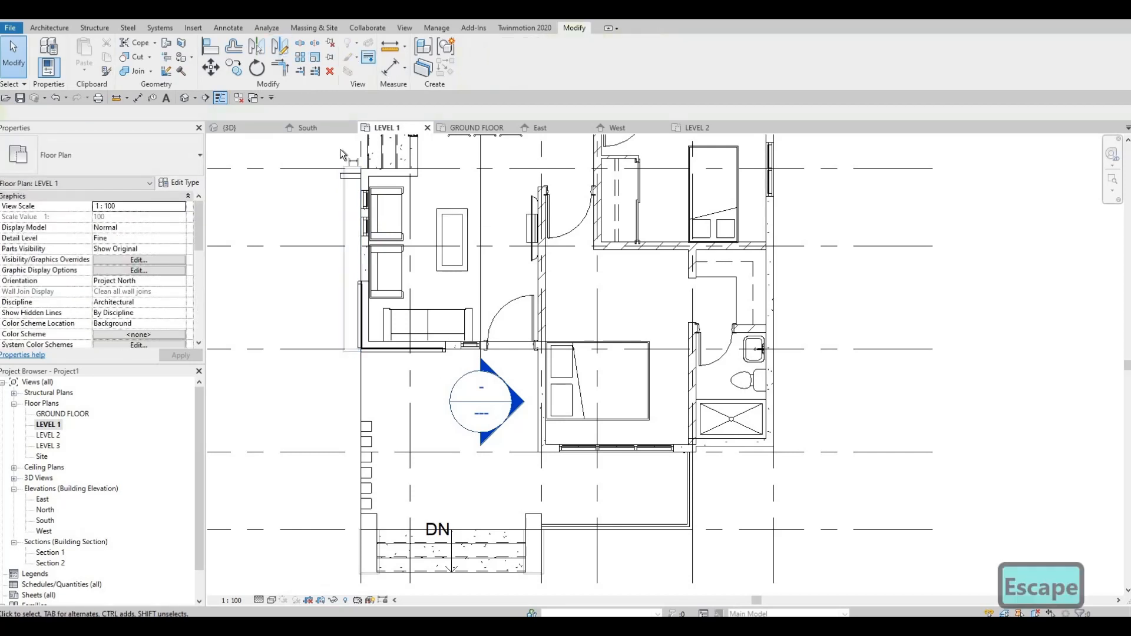
# Step: Measure the ledge's projection from the living room's exterior wall with an aligned dimension, without placing it
pyautogui.click(390, 68)
pyautogui.scroll(4, 392, 203)
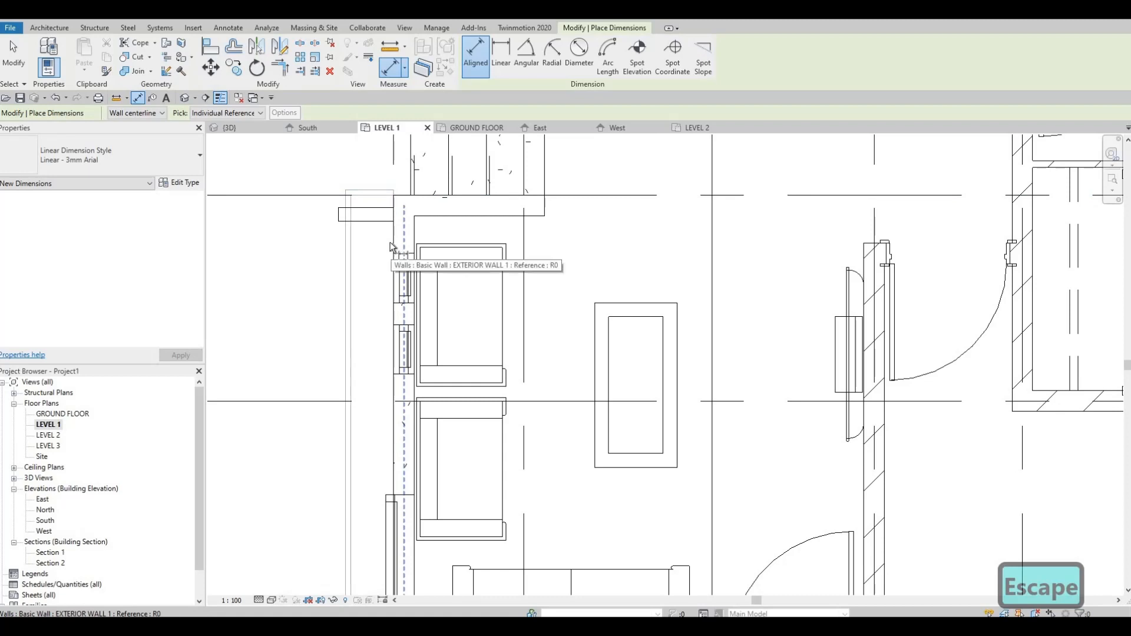
pyautogui.press('Tab')
pyautogui.press('Tab')
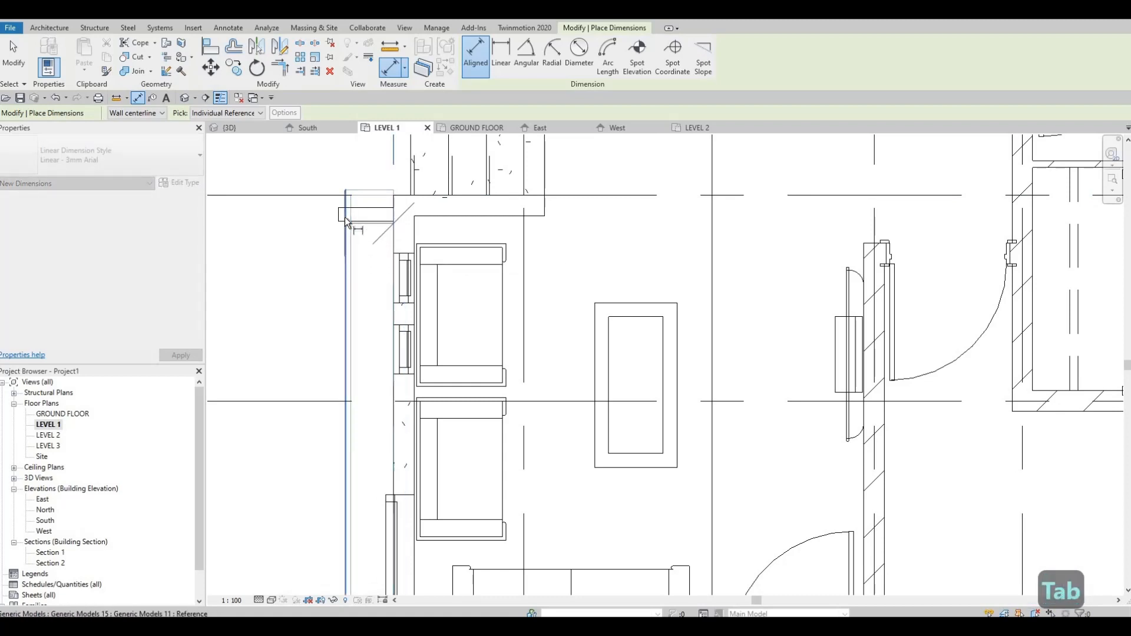
pyautogui.scroll(1, 345, 218)
pyautogui.click(345, 218)
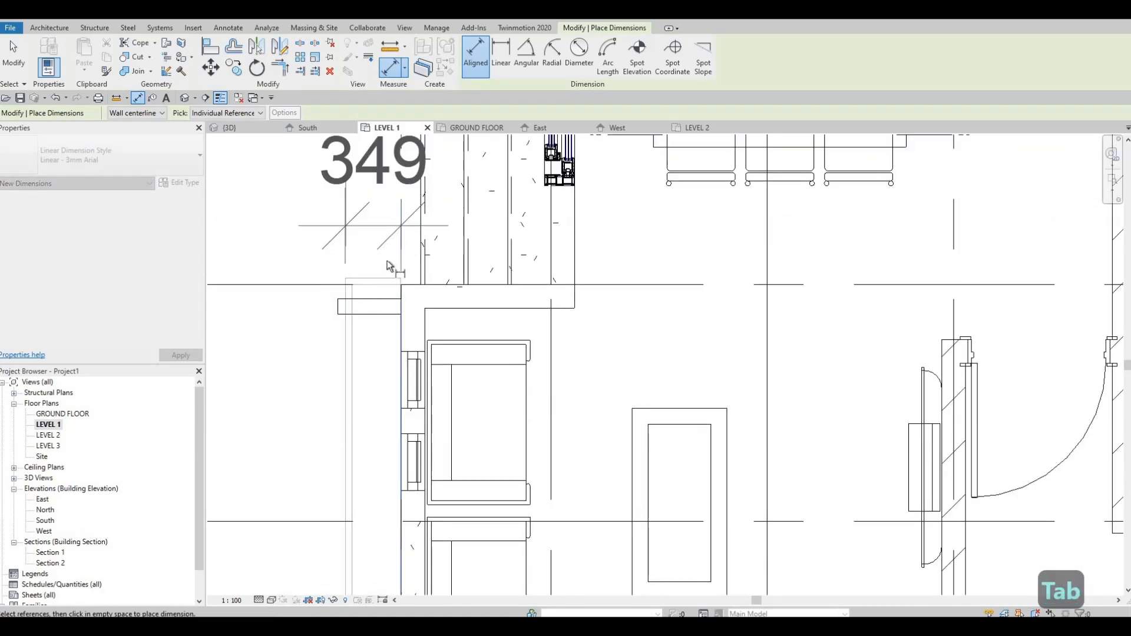
pyautogui.press('Escape')
pyautogui.scroll(-4, 606, 320)
pyautogui.scroll(-1, 564, 348)
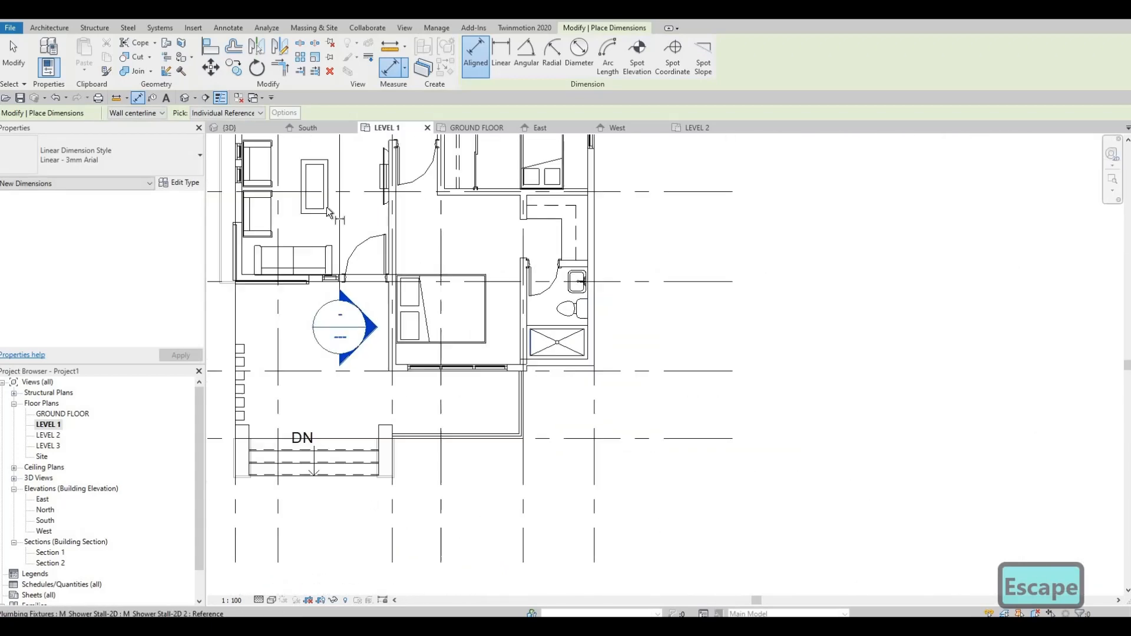
pyautogui.press('Escape')
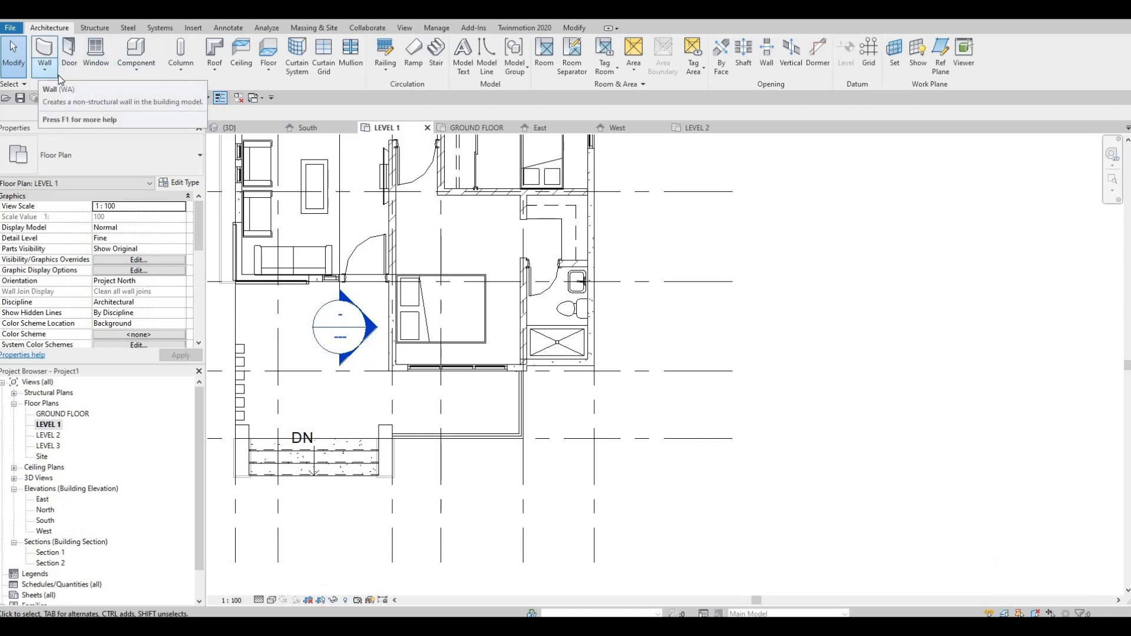
# Step: Start a new in-place model in the Generic Models category and accept its name
pyautogui.click(133, 76)
pyautogui.press('Escape')
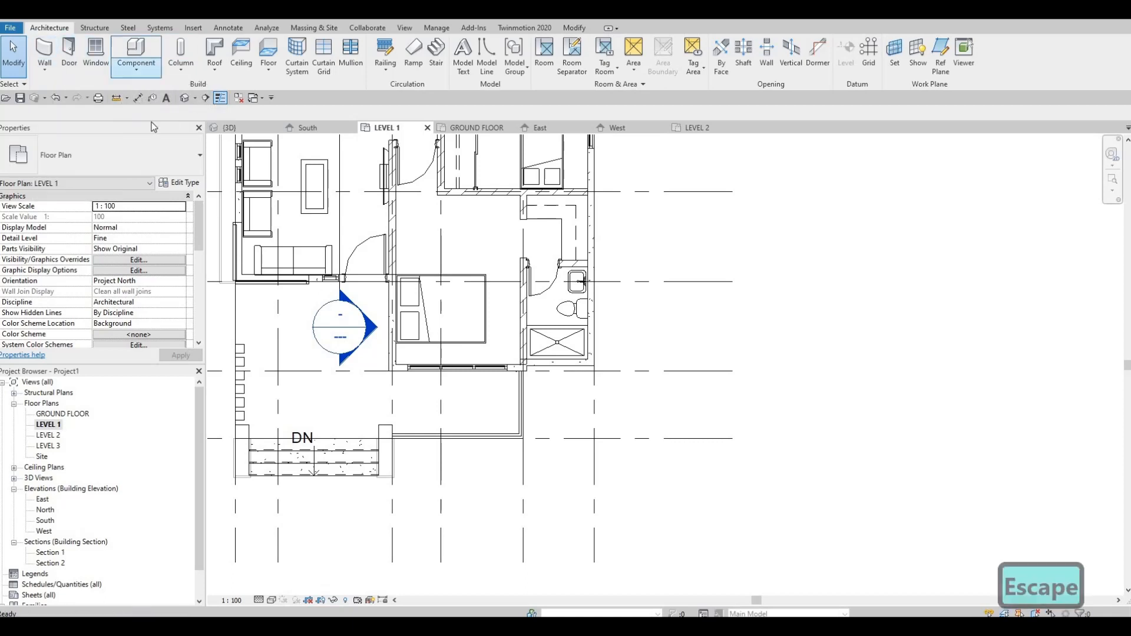
pyautogui.click(151, 122)
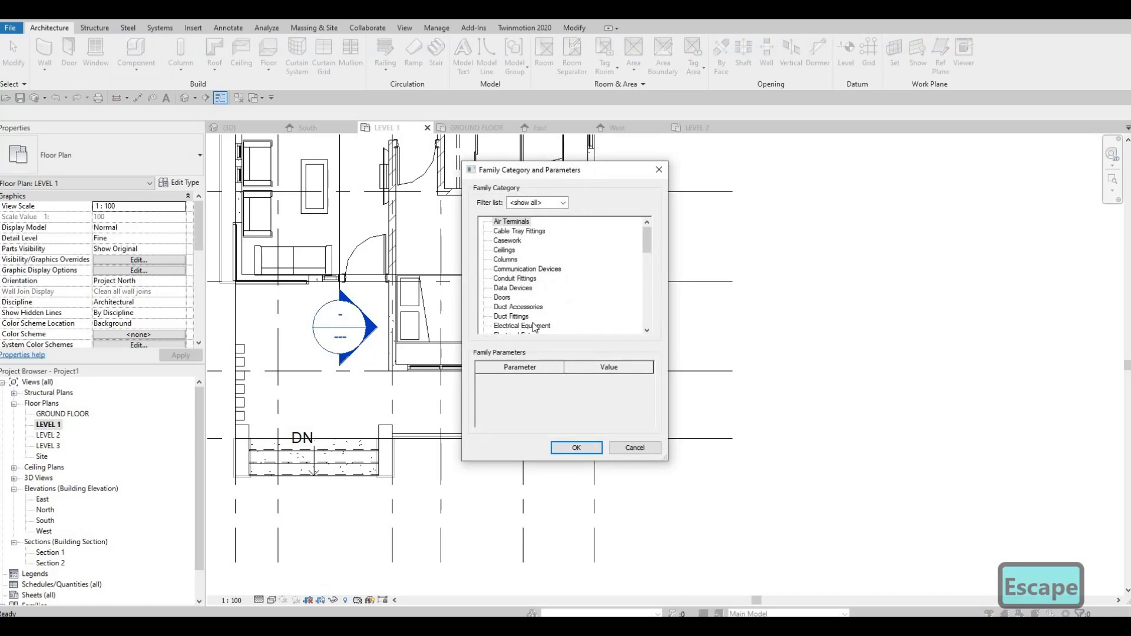
pyautogui.scroll(-3, 534, 328)
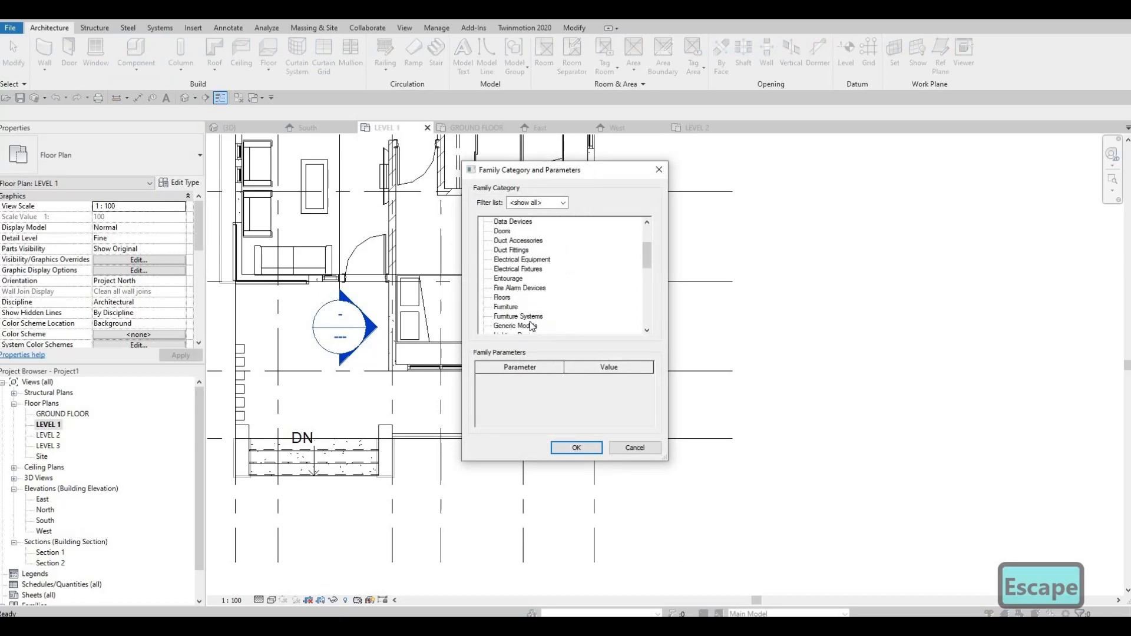
pyautogui.click(576, 448)
pyautogui.click(568, 343)
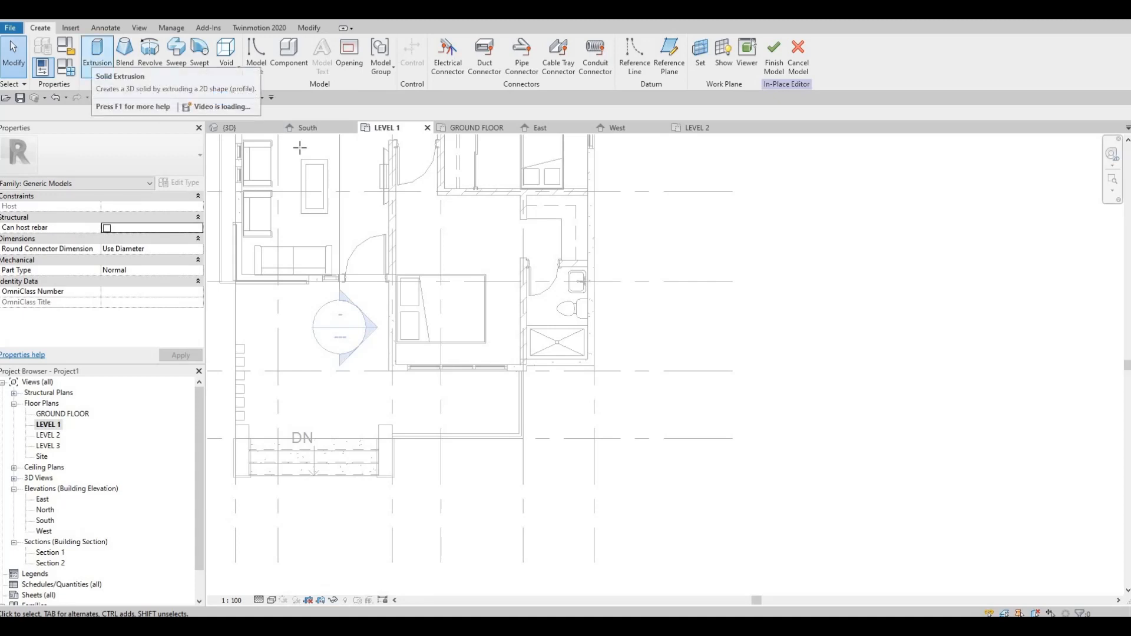
# Step: Start a solid extrusion and sketch a rectangle about 3070 by 322 mm along the outside of the bedroom's window wall
pyautogui.click(94, 59)
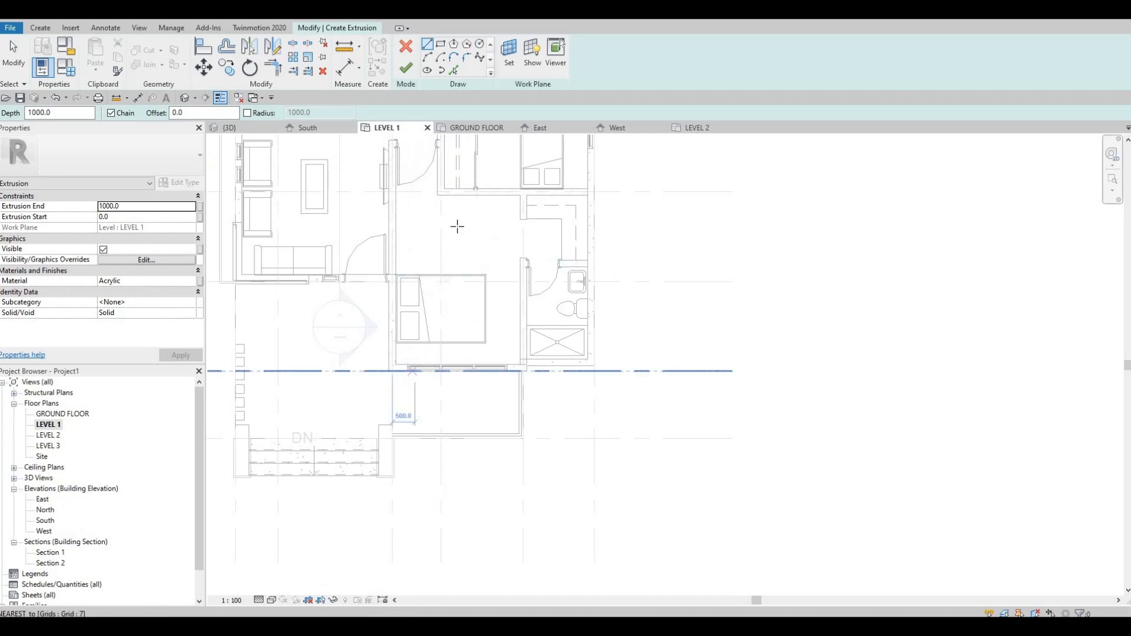
pyautogui.scroll(3, 366, 364)
pyautogui.click(360, 360)
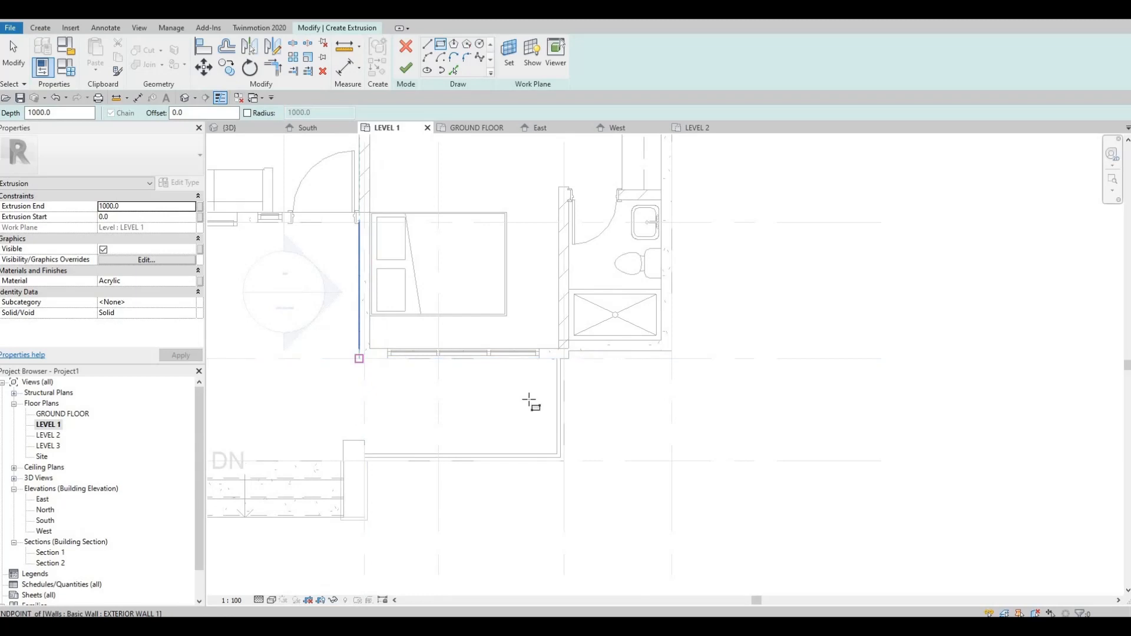
pyautogui.click(569, 381)
pyautogui.press('Escape')
pyautogui.scroll(3, 560, 394)
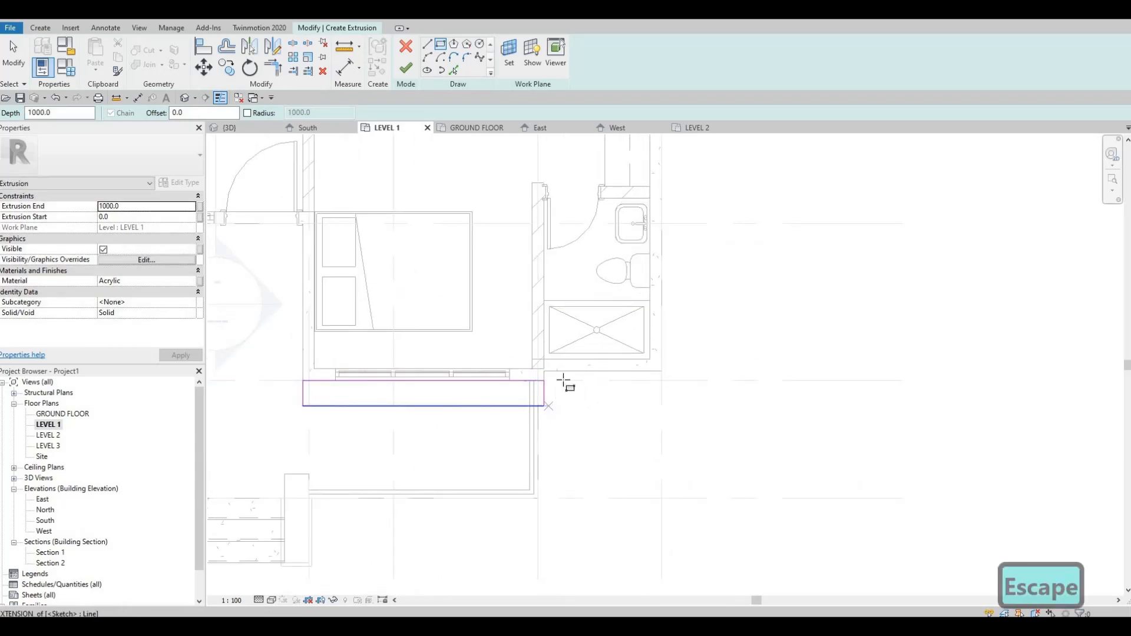
# Step: Sketch an adjoining rectangle about 324 by 442 mm at the wall offset and another about 1181 by 319 mm along the bathroom's front wall
pyautogui.click(567, 373)
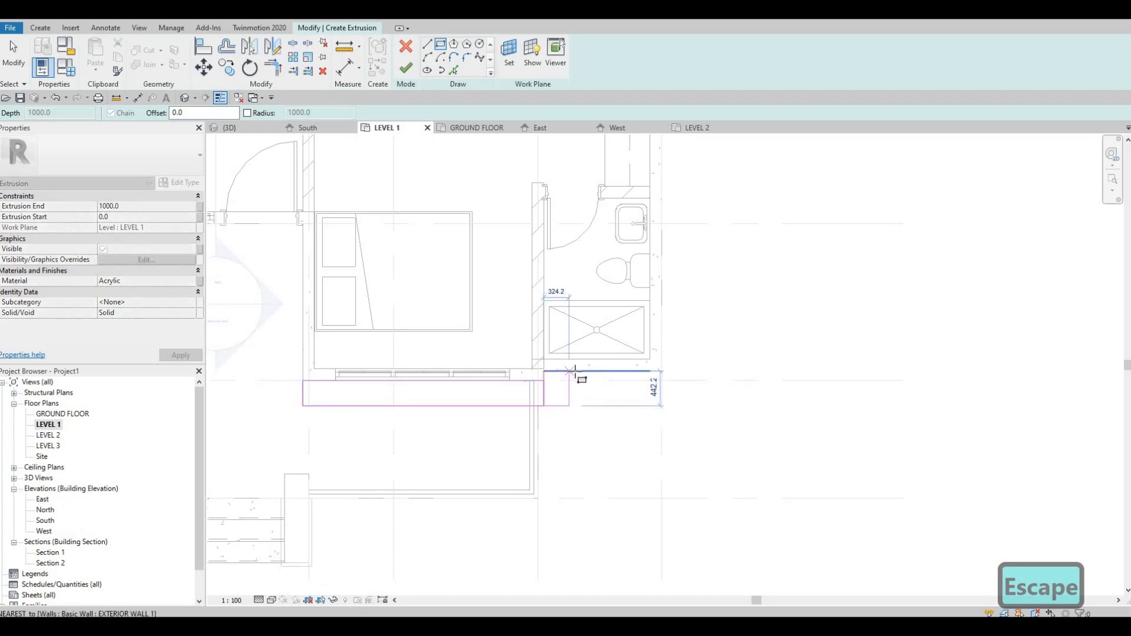
pyautogui.click(569, 373)
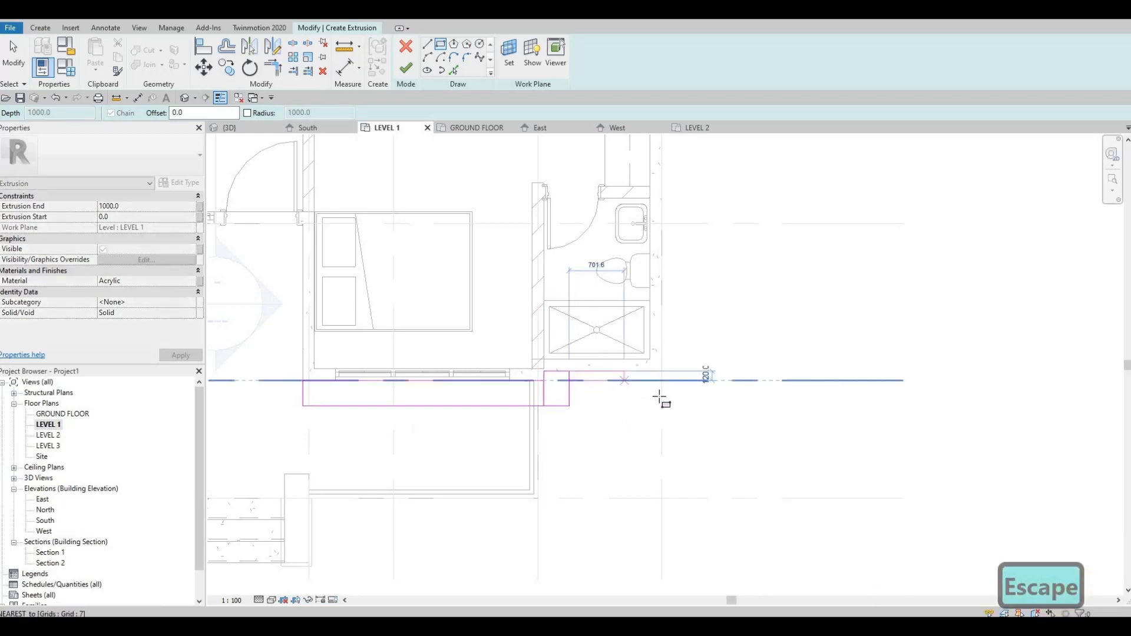
pyautogui.click(661, 396)
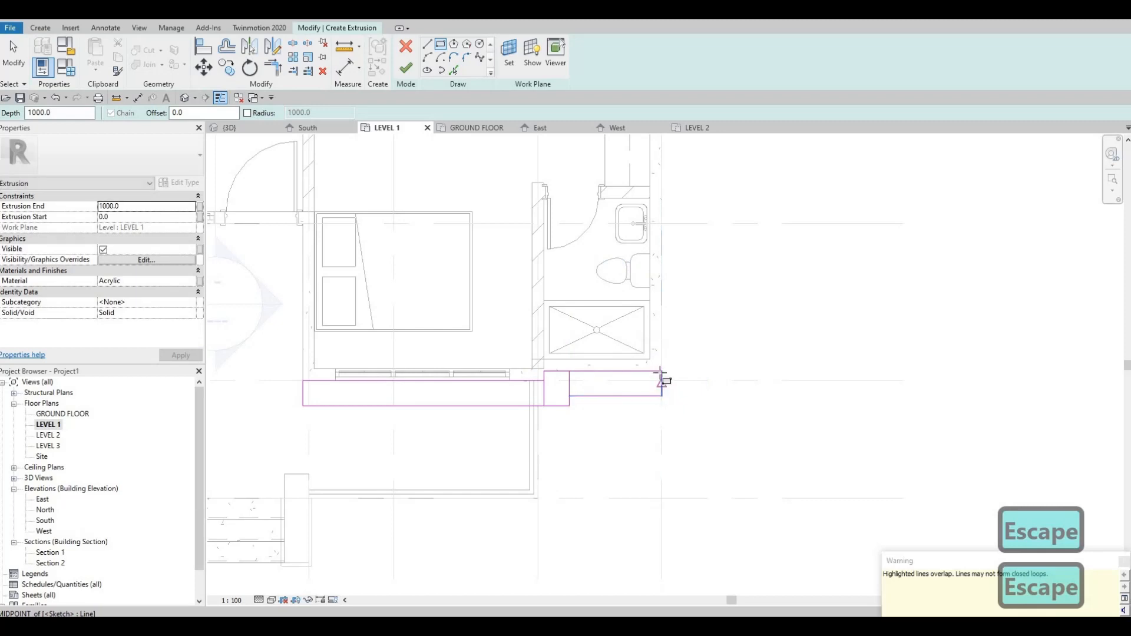
# Step: Sketch a rectangle about 360 mm wide and 3880 mm long along the bathroom's exterior side wall, up to the neighbouring bedroom's partition
pyautogui.click(661, 372)
pyautogui.moveTo(693, 317); pyautogui.dragTo(675, 404, button='middle')
pyautogui.moveTo(660, 231); pyautogui.dragTo(660, 371, button='middle')
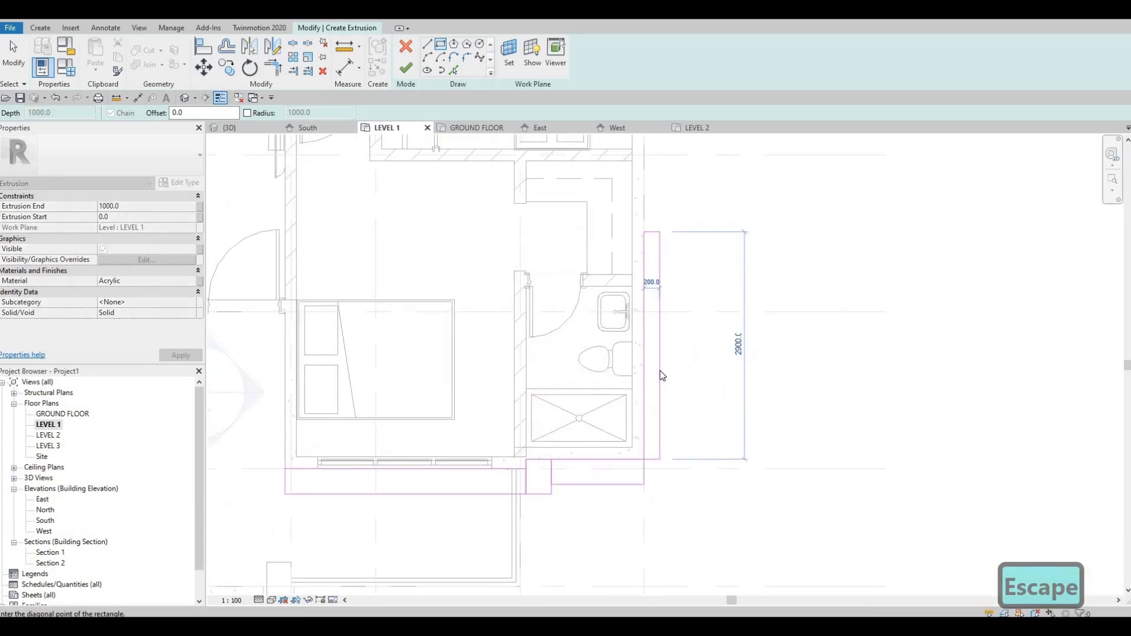
pyautogui.scroll(-2, 671, 374)
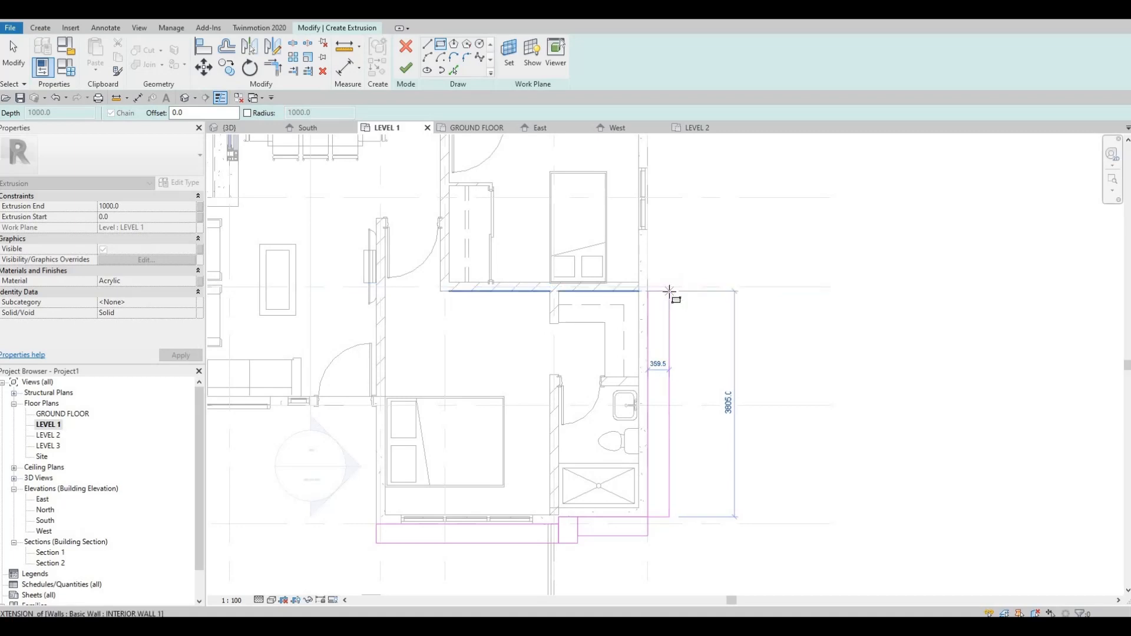
pyautogui.press('Escape')
pyautogui.press('Escape')
pyautogui.press('Escape')
pyautogui.press('Escape')
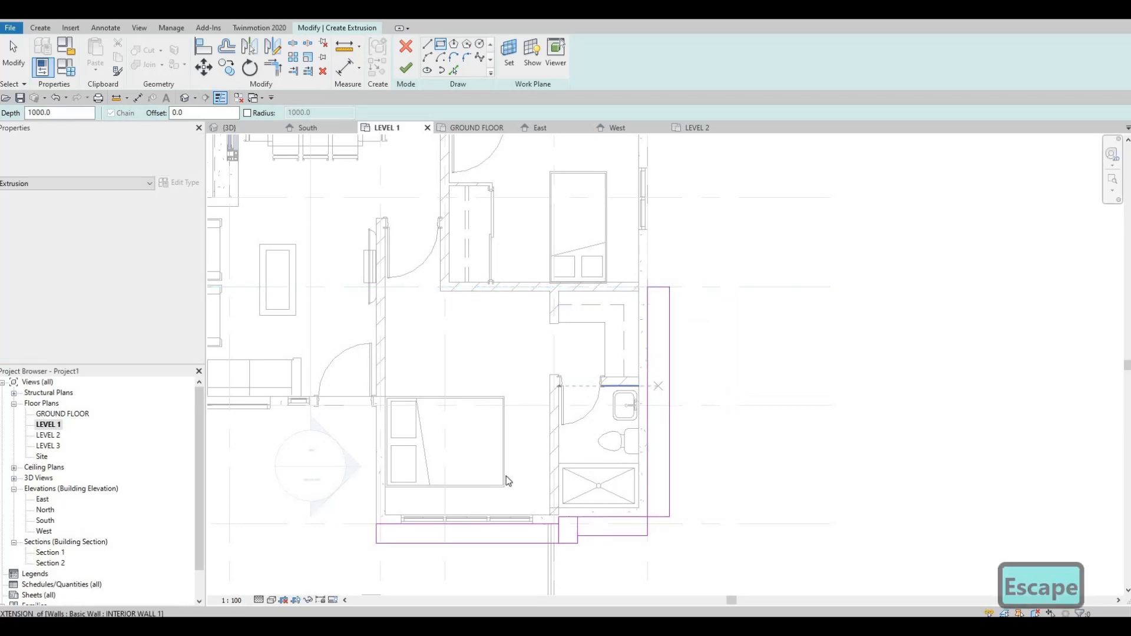
# Step: Set the depth of the long rectangle outside the bedroom's window wall to 350 mm
pyautogui.moveTo(433, 551); pyautogui.dragTo(483, 472, button='middle')
pyautogui.click(535, 466)
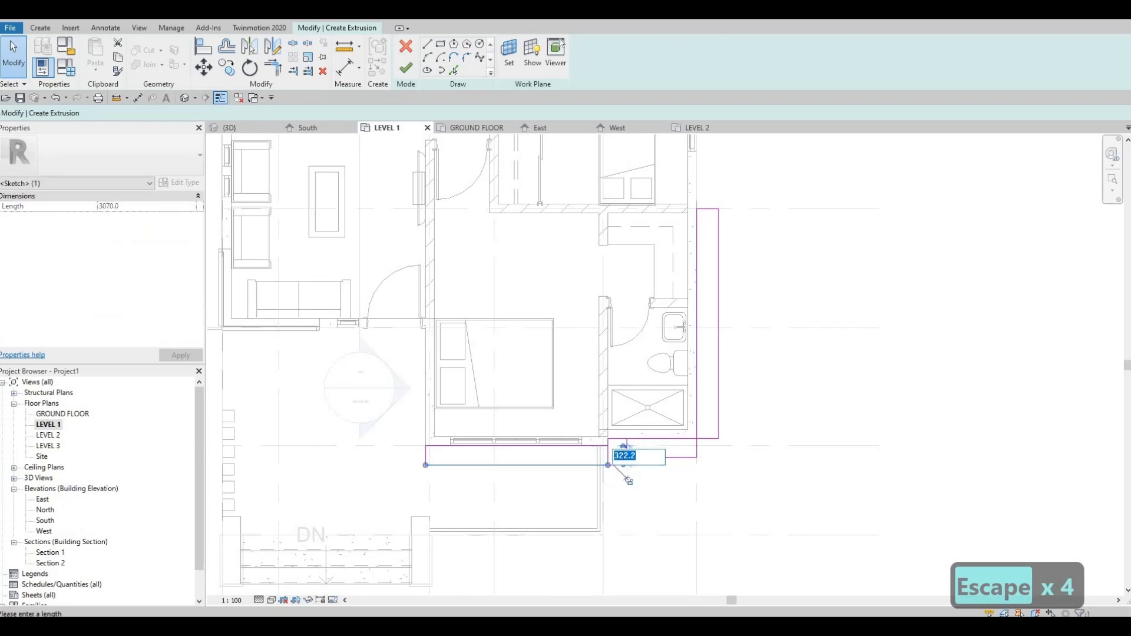
pyautogui.write('350')
pyautogui.press('Return')
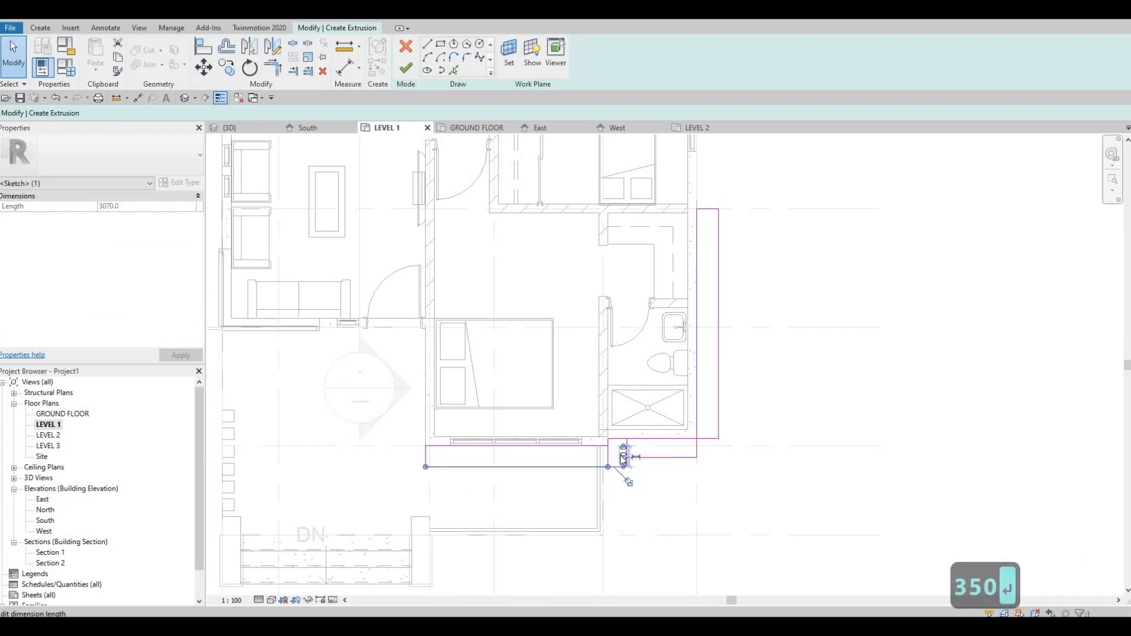
pyautogui.press('Escape')
pyautogui.press('Escape')
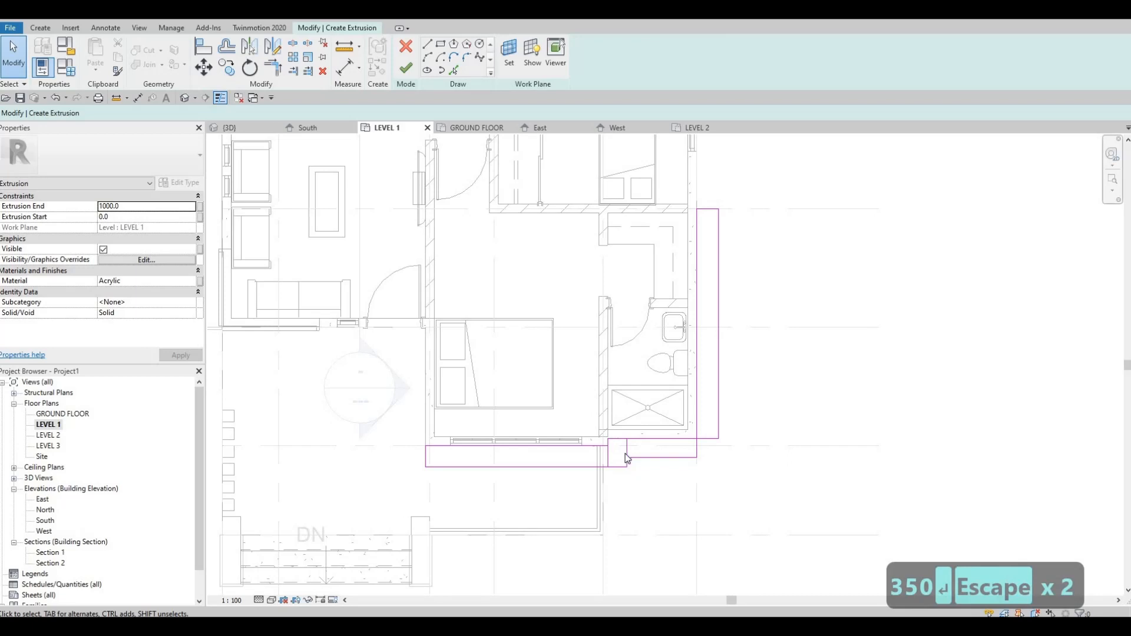
# Step: Set the width of the small rectangle at the wall offset to 350 mm
pyautogui.click(618, 479)
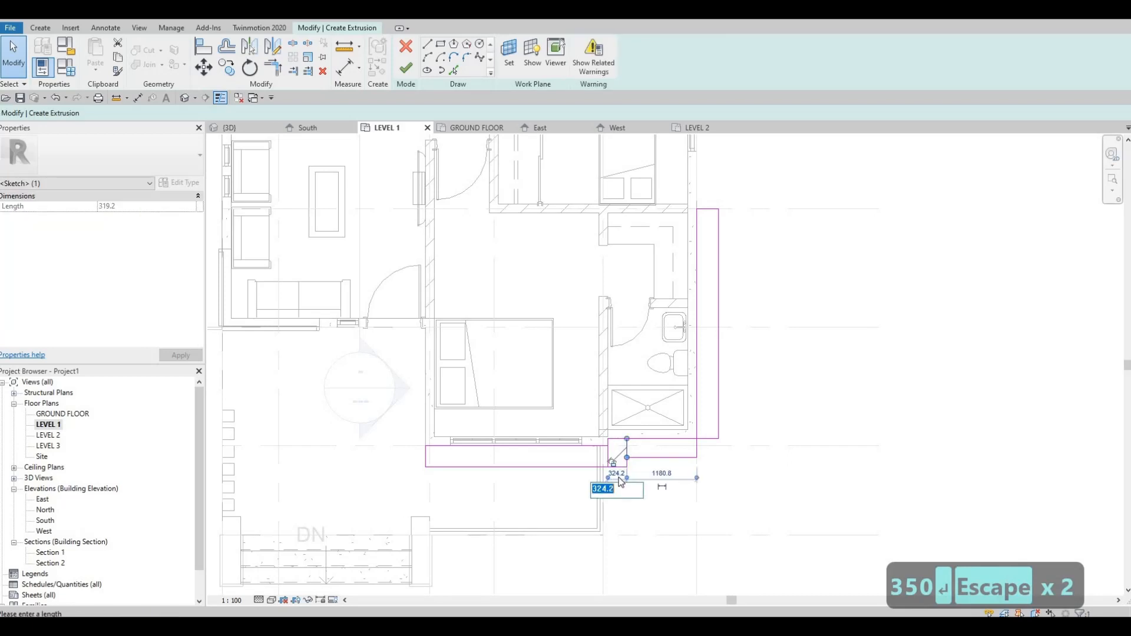
pyautogui.write('350')
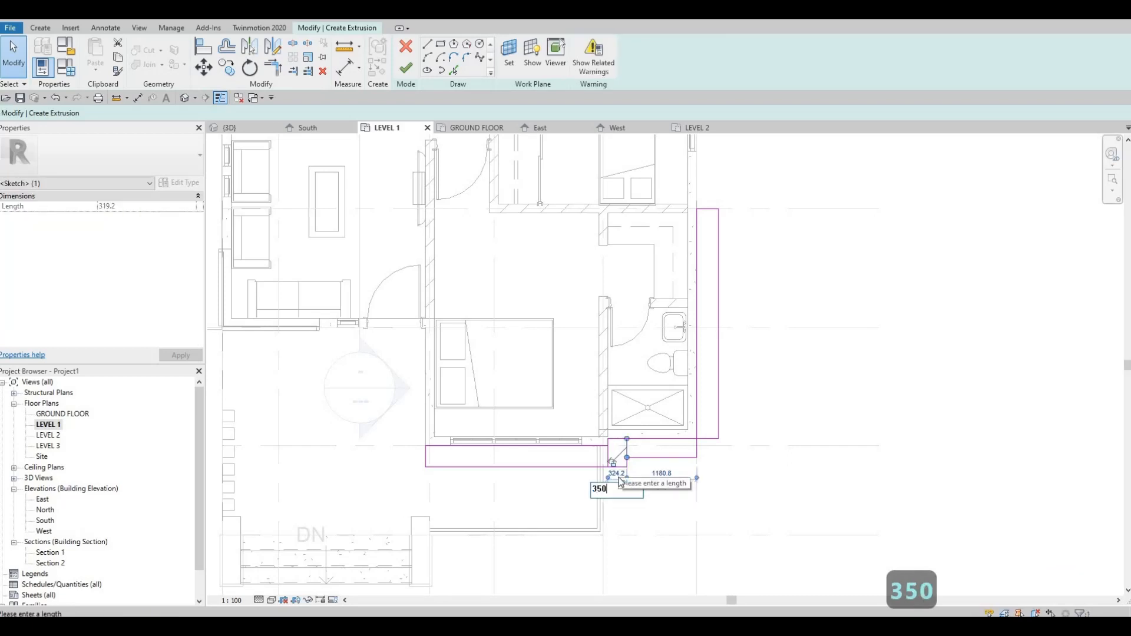
pyautogui.press('Return')
pyautogui.press('Escape')
pyautogui.press('Escape')
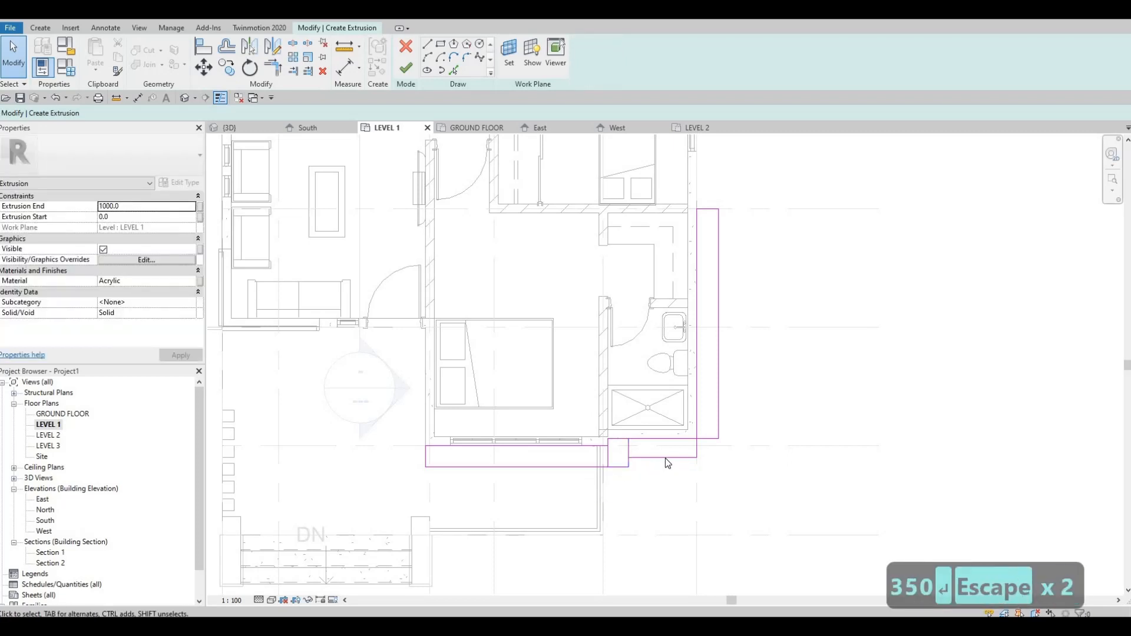
# Step: Set the depth of the rectangle along the bathroom's front wall to 350 mm
pyautogui.click(666, 458)
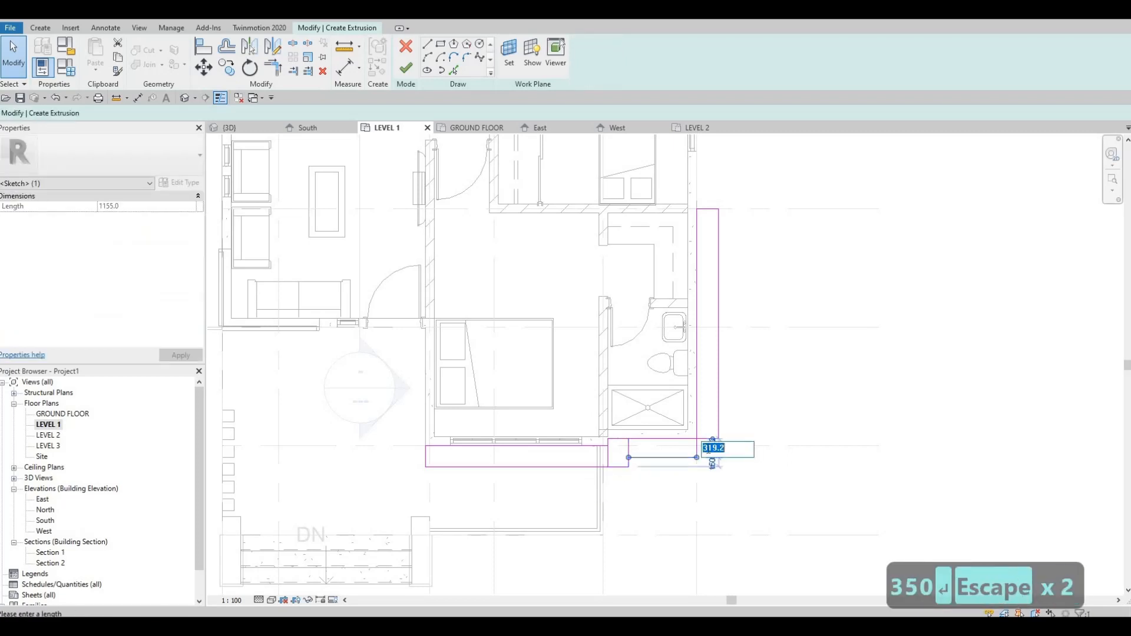
pyautogui.write('350')
pyautogui.press('Return')
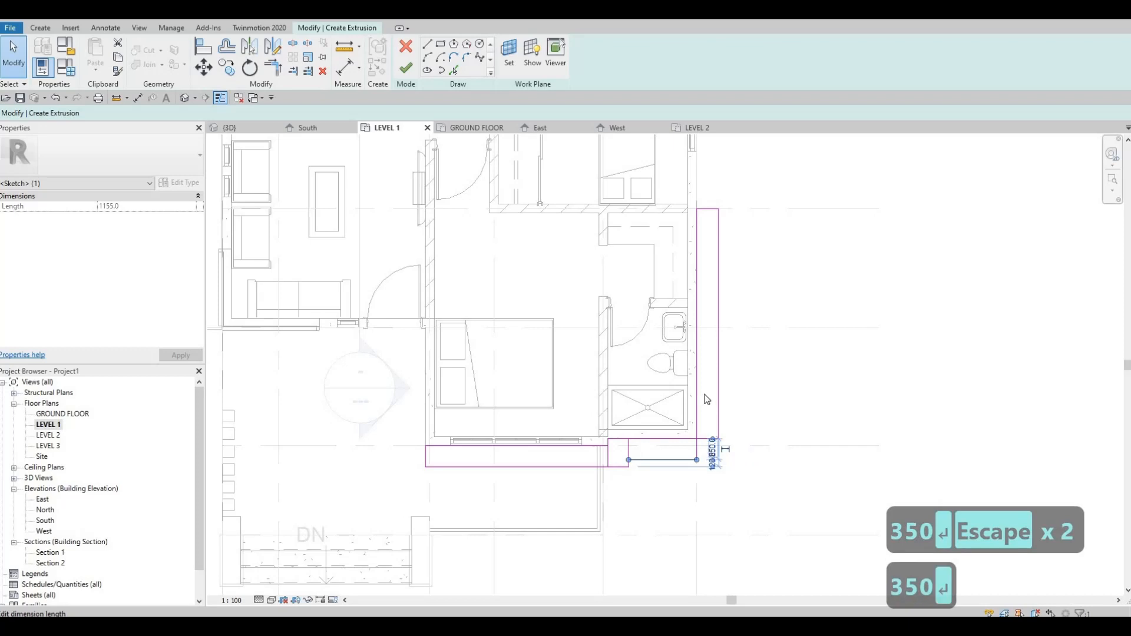
pyautogui.press('Escape')
pyautogui.press('Escape')
# Step: Set the width of the long rectangle along the bathroom's exterior side wall to 350 mm
pyautogui.click(717, 381)
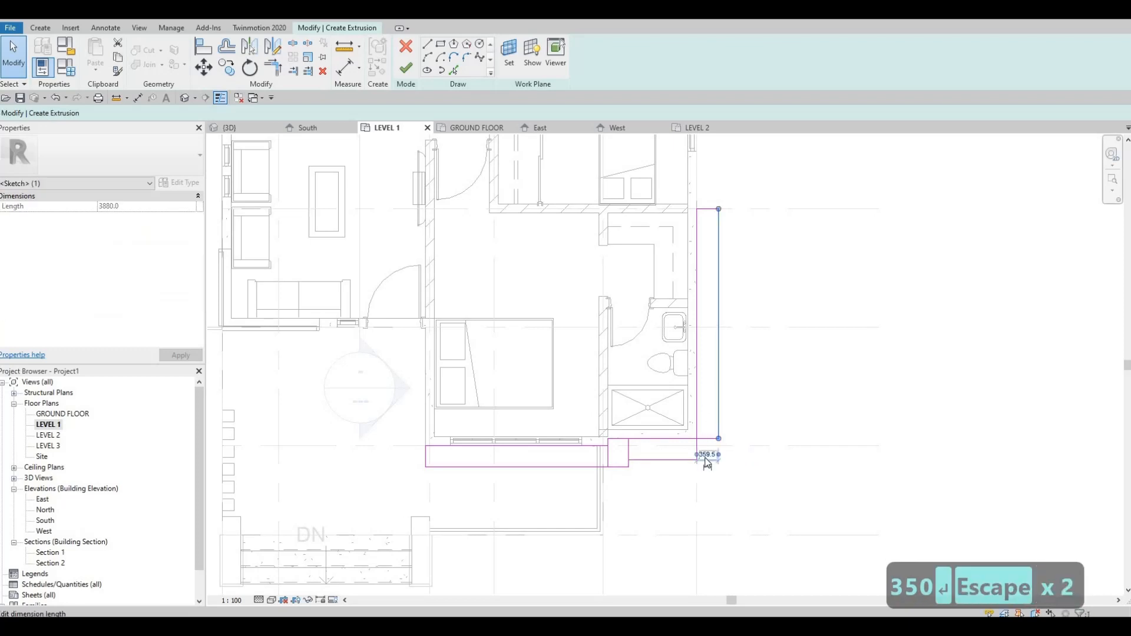
pyautogui.write('350')
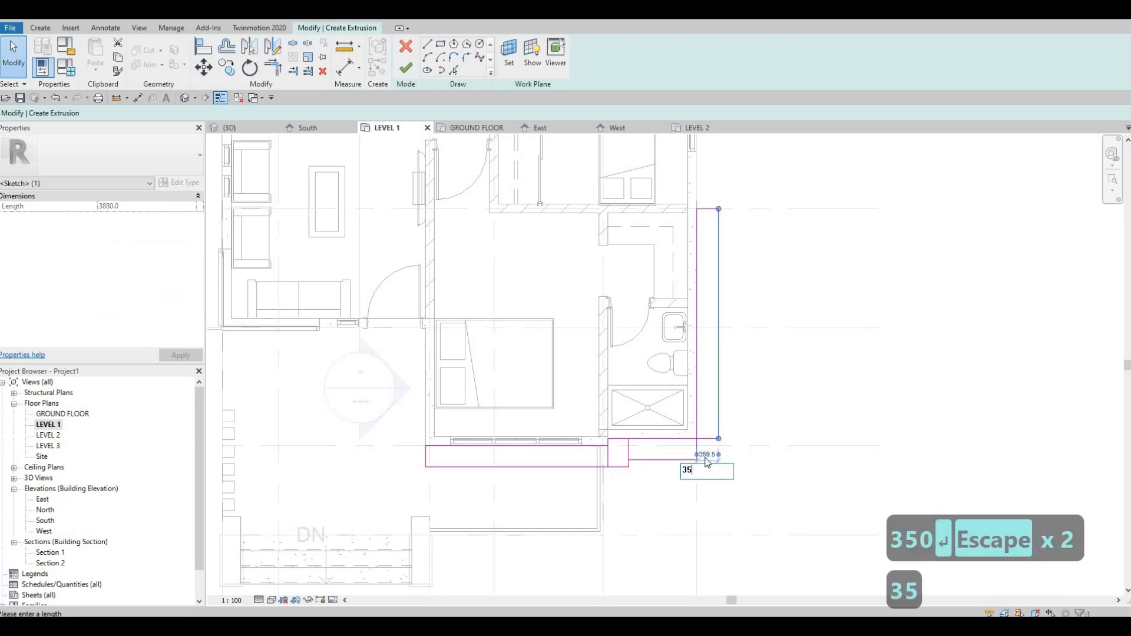
pyautogui.press('Return')
pyautogui.press('Escape')
pyautogui.press('Escape')
pyautogui.press('Escape')
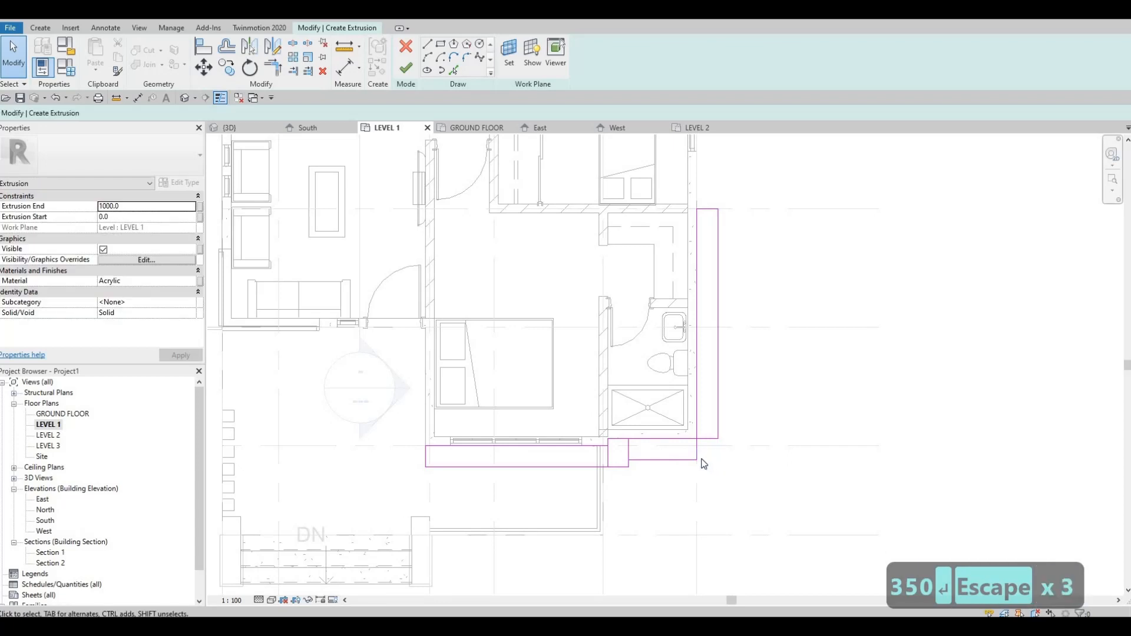
# Step: Trim the outer lines of the bathroom's side and front rectangles so they meet in a corner
pyautogui.press('t')
pyautogui.press('r')
pyautogui.click(718, 428)
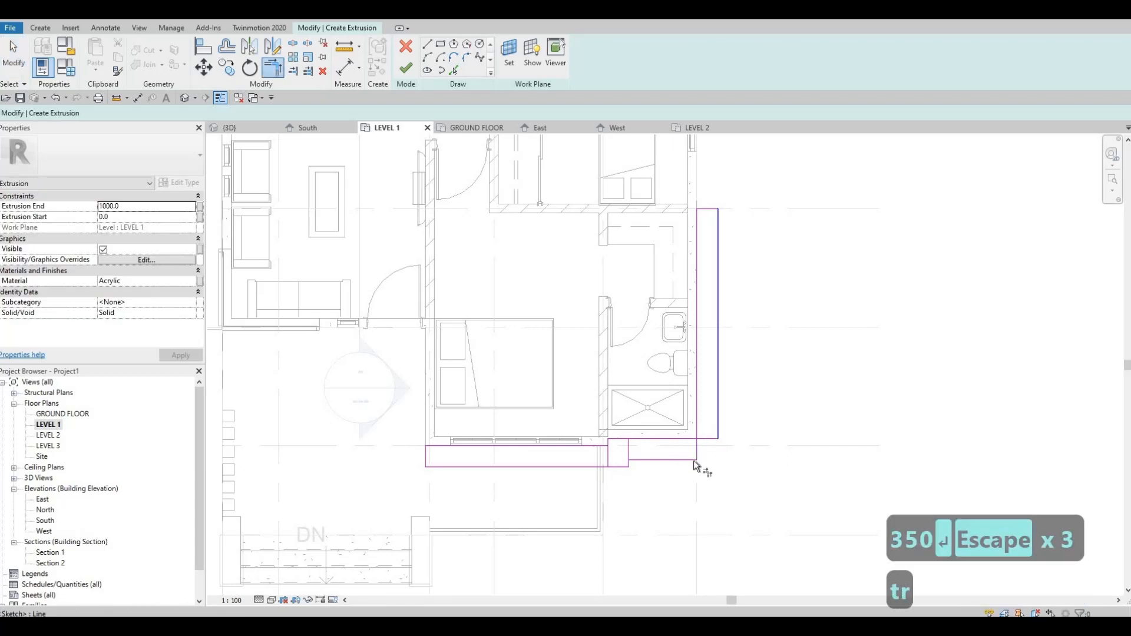
pyautogui.click(650, 463)
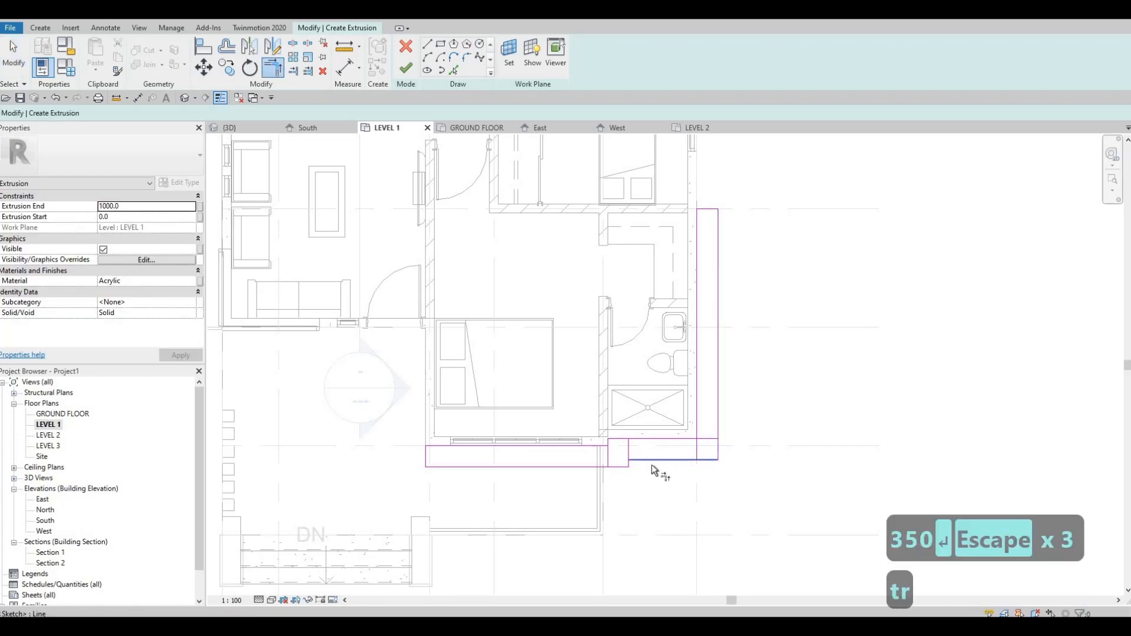
pyautogui.click(617, 466)
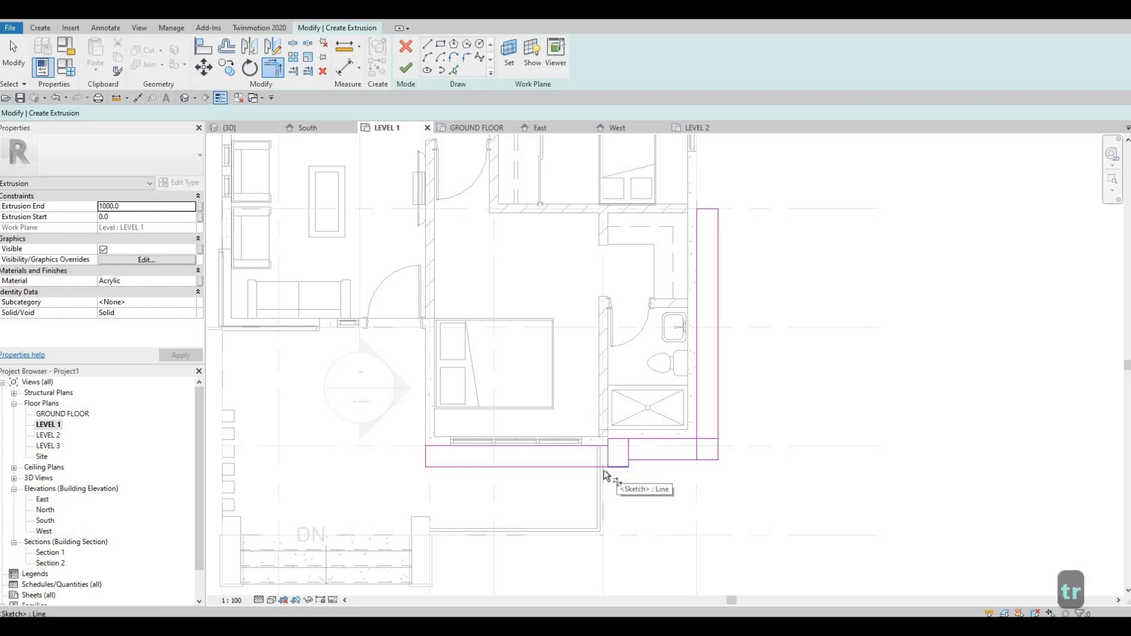
pyautogui.press('Escape')
pyautogui.press('Escape')
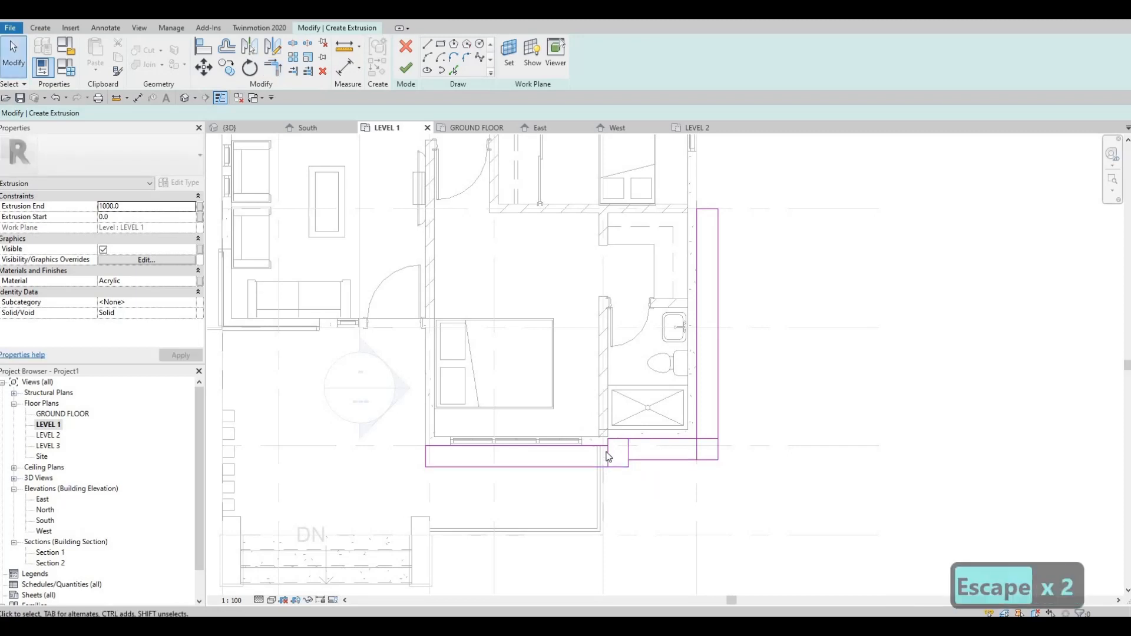
# Step: Delete the overlapping line segments inside the ledge outline at the bathroom's outer corner
pyautogui.press('t')
pyautogui.press('r')
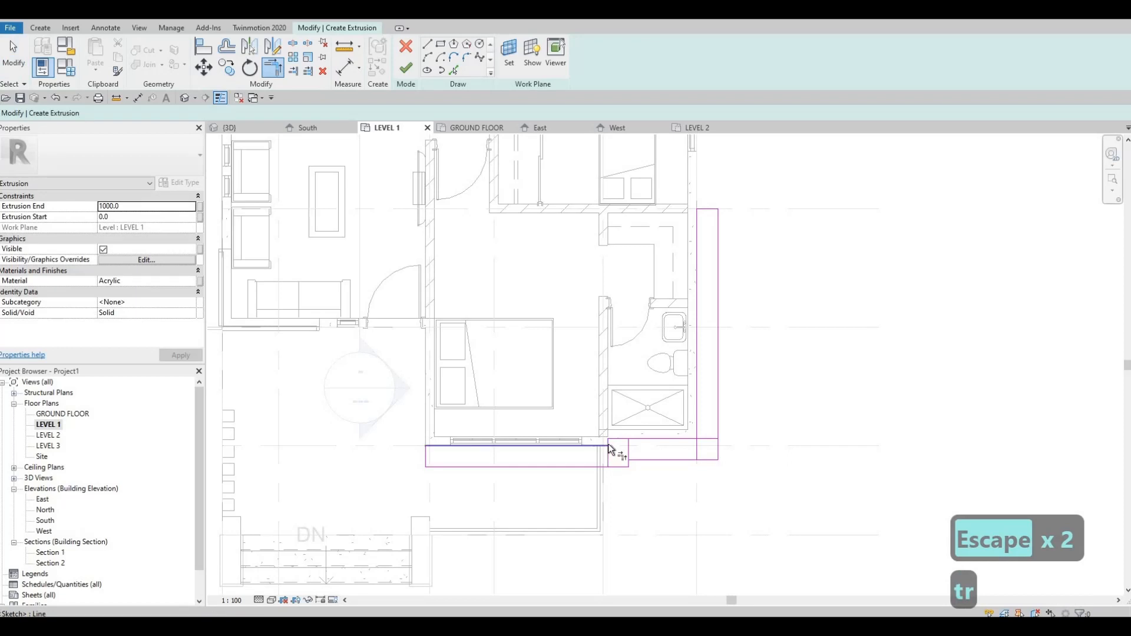
pyautogui.click(688, 443)
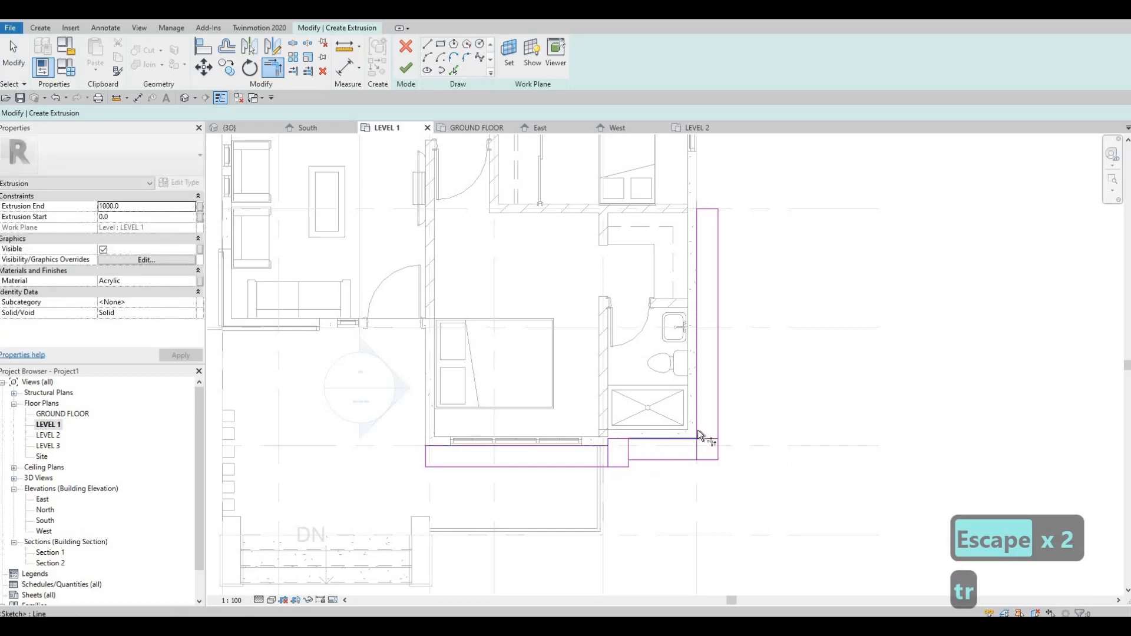
pyautogui.press('Escape')
pyautogui.press('Escape')
pyautogui.moveTo(673, 414); pyautogui.dragTo(750, 483)
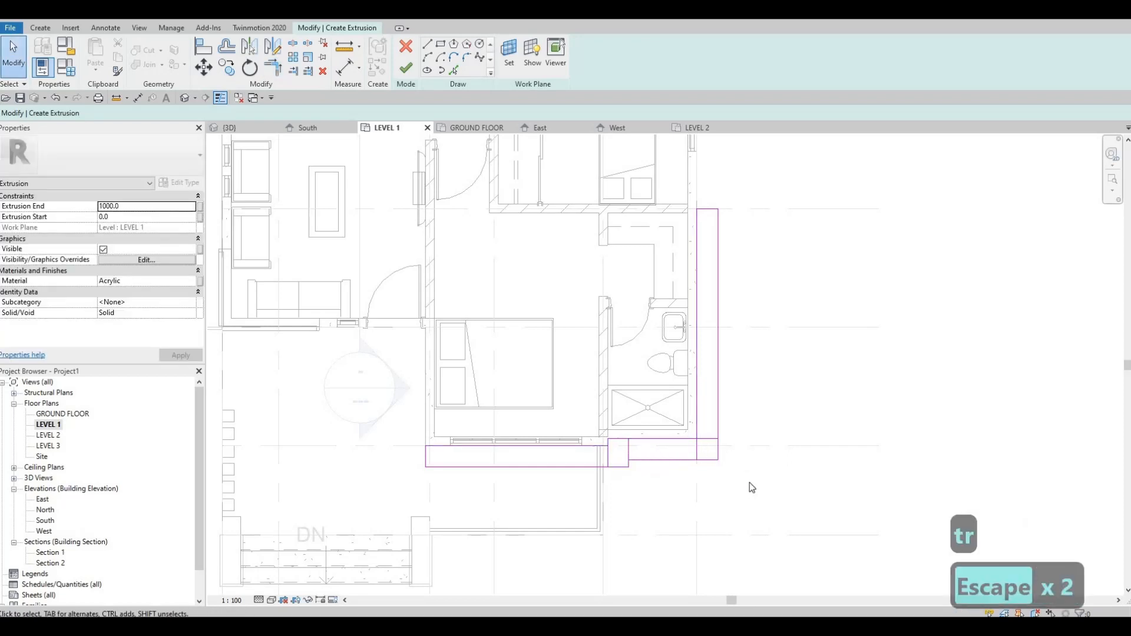
pyautogui.press('Delete')
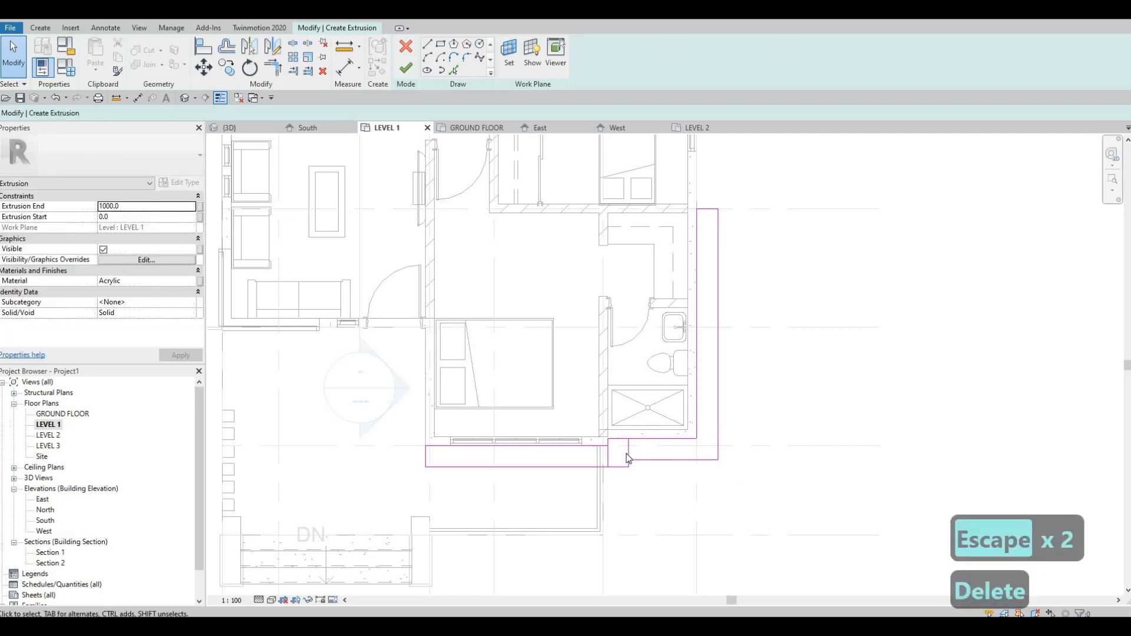
# Step: Delete the lines that divide the small rectangle at the wall offset from the two neighbouring front rectangles
pyautogui.scroll(2, 628, 453)
pyautogui.click(610, 465)
pyautogui.press('Delete')
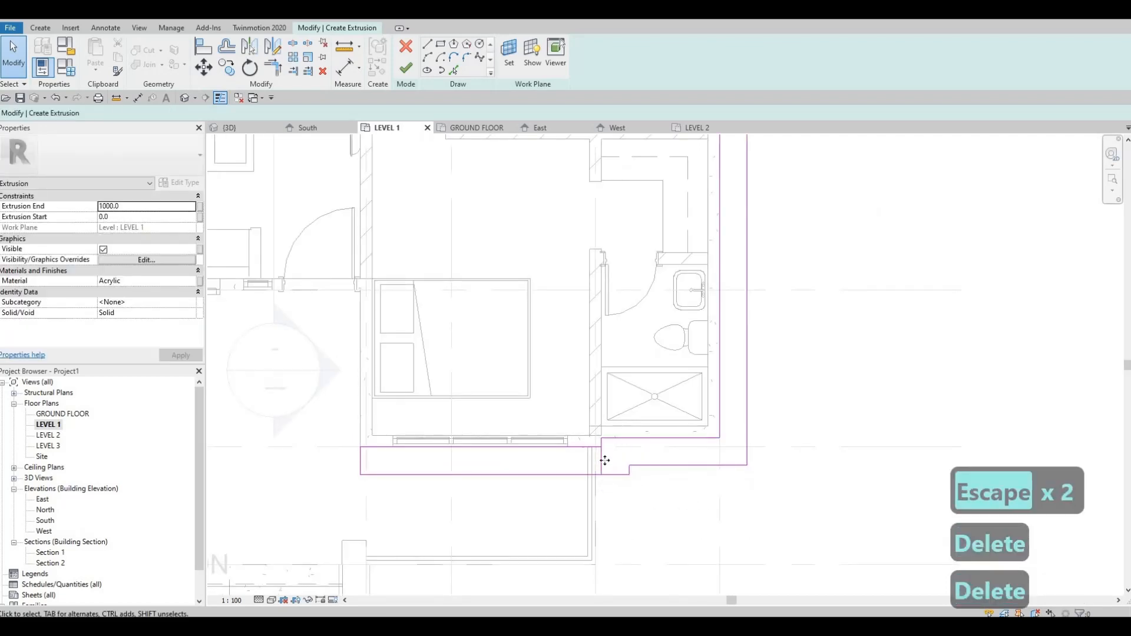
pyautogui.click(608, 464)
pyautogui.press('Delete')
pyautogui.scroll(2, 645, 450)
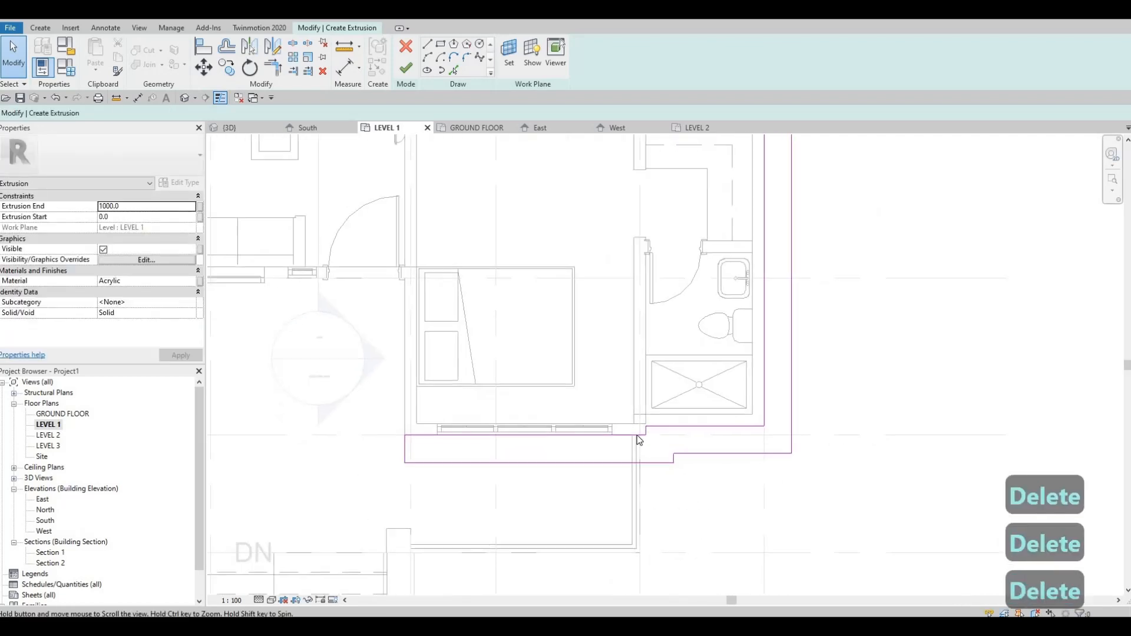
# Step: Delete the short outer and inner edge segments left over from the small rectangle at the wall offset
pyautogui.click(625, 459)
pyautogui.click(658, 460)
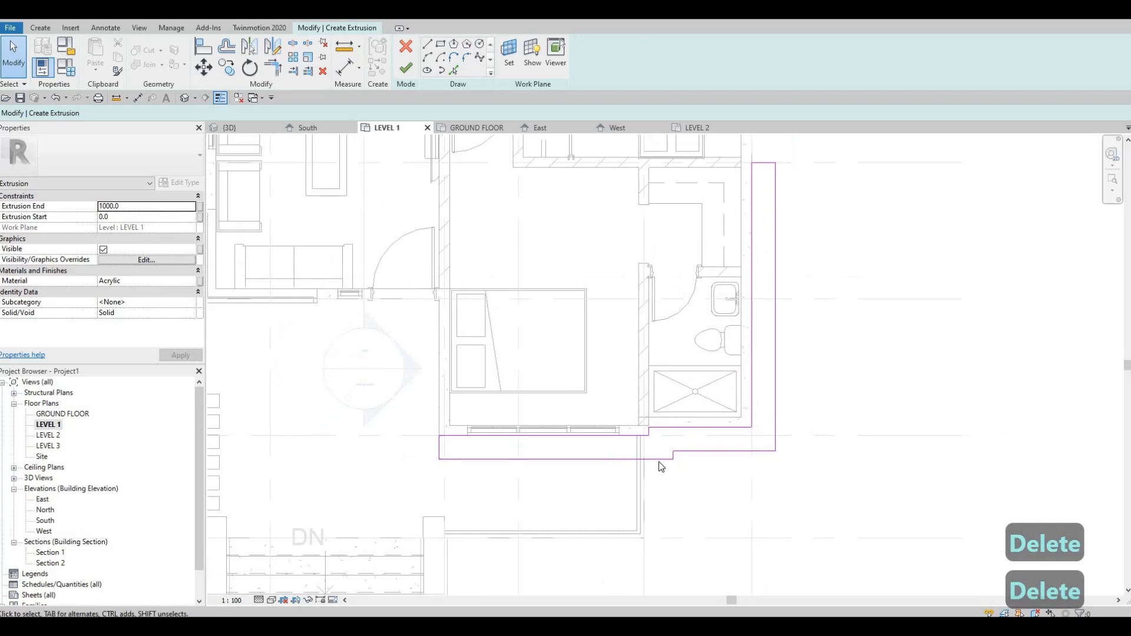
pyautogui.press('Delete')
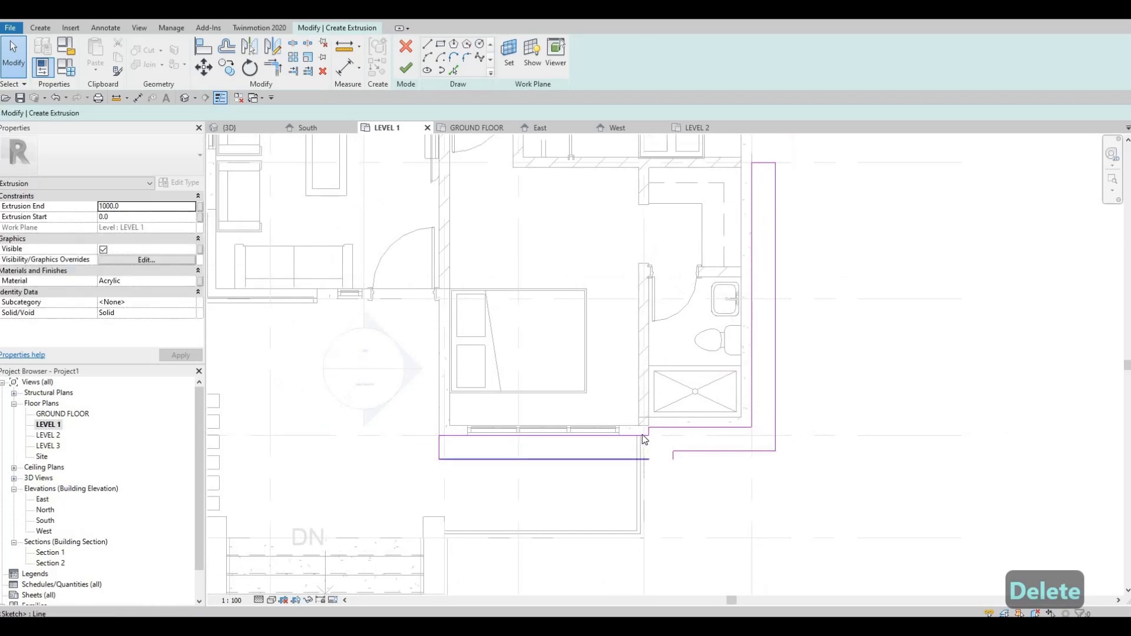
pyautogui.click(666, 427)
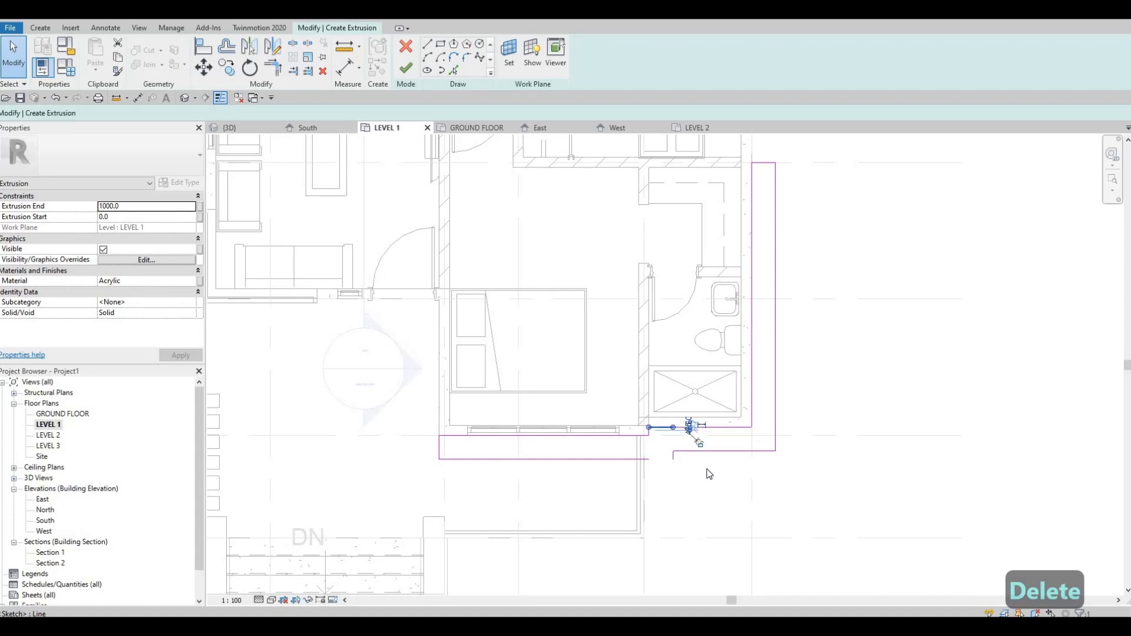
pyautogui.press('Delete')
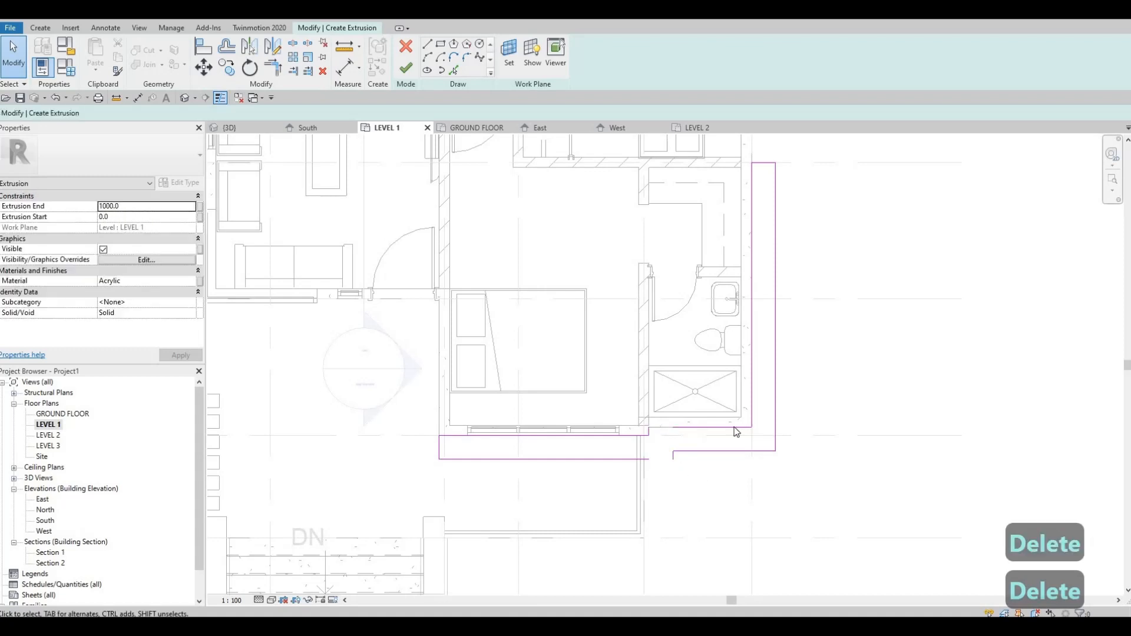
# Step: Trim the bedroom's outer line to the outline's step and the bathroom's inner line to the wall offset, closing the ledge outline
pyautogui.click(751, 266)
pyautogui.press('t')
pyautogui.press('r')
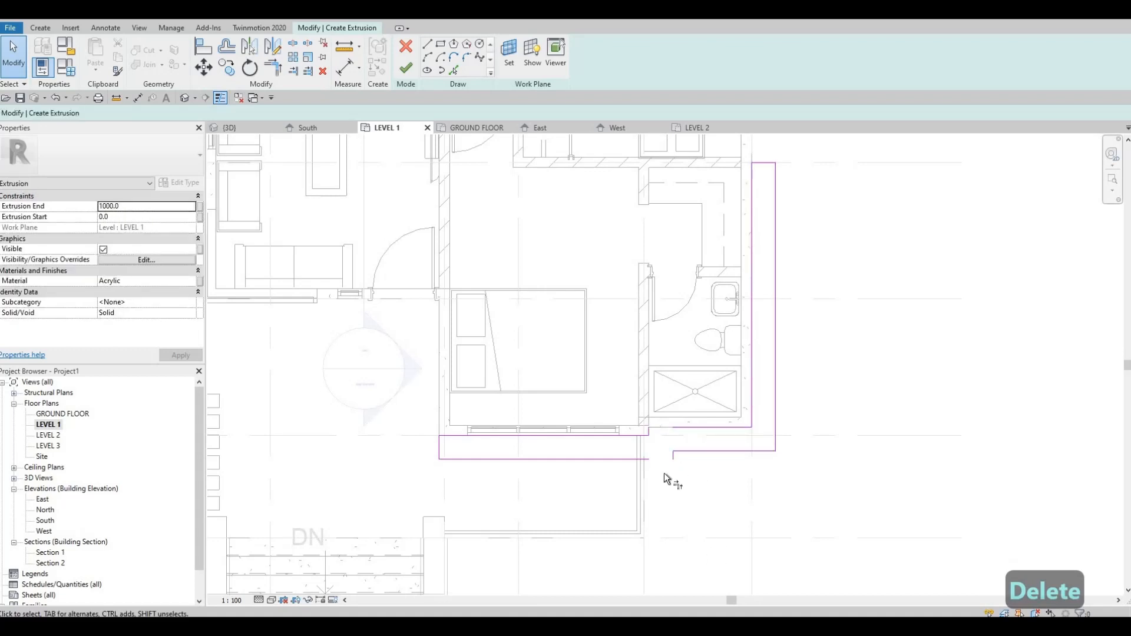
pyautogui.click(647, 460)
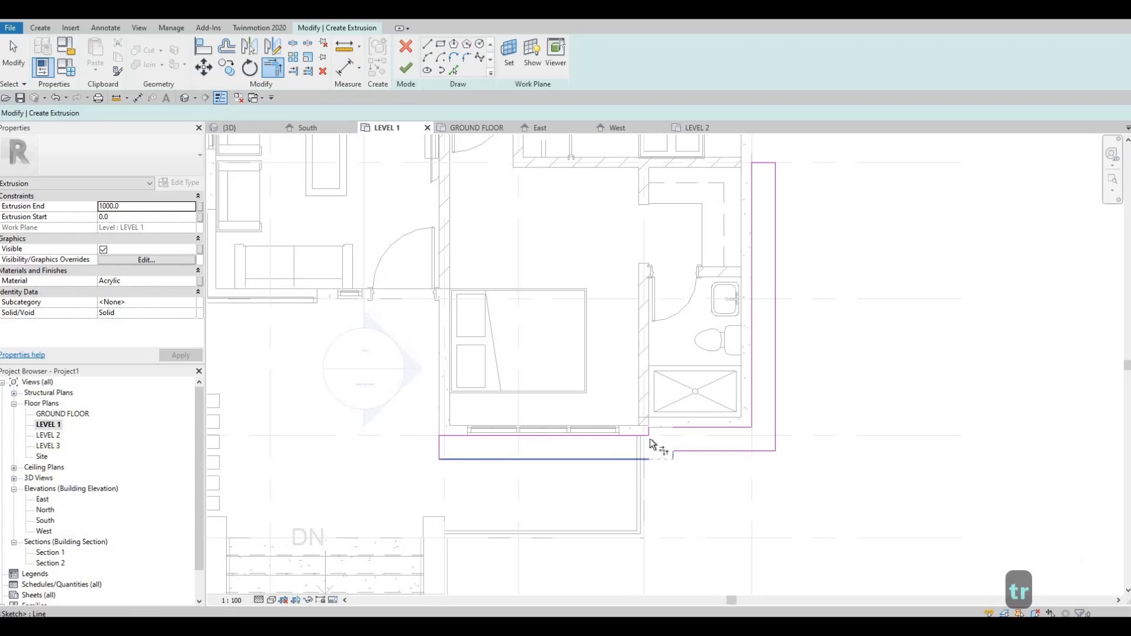
pyautogui.click(650, 437)
pyautogui.click(674, 427)
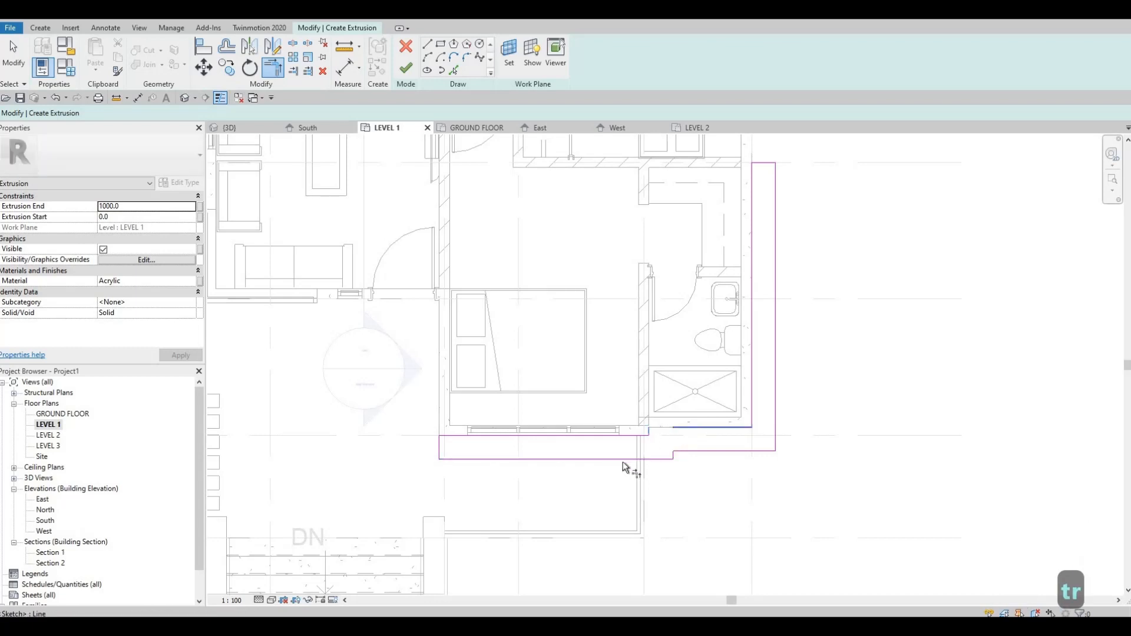
pyautogui.press('`')
pyautogui.press('`')
pyautogui.press('Escape')
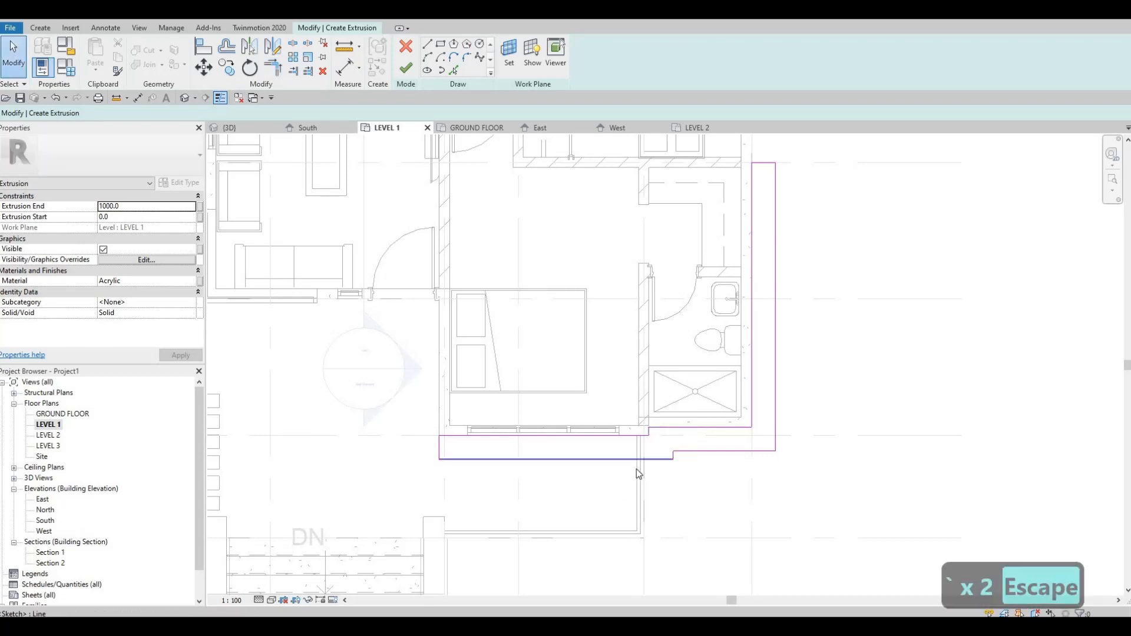
# Step: Assign the Aluminum 5005 material to the ledge extrusion and finish its sketch
pyautogui.scroll(-2, 636, 469)
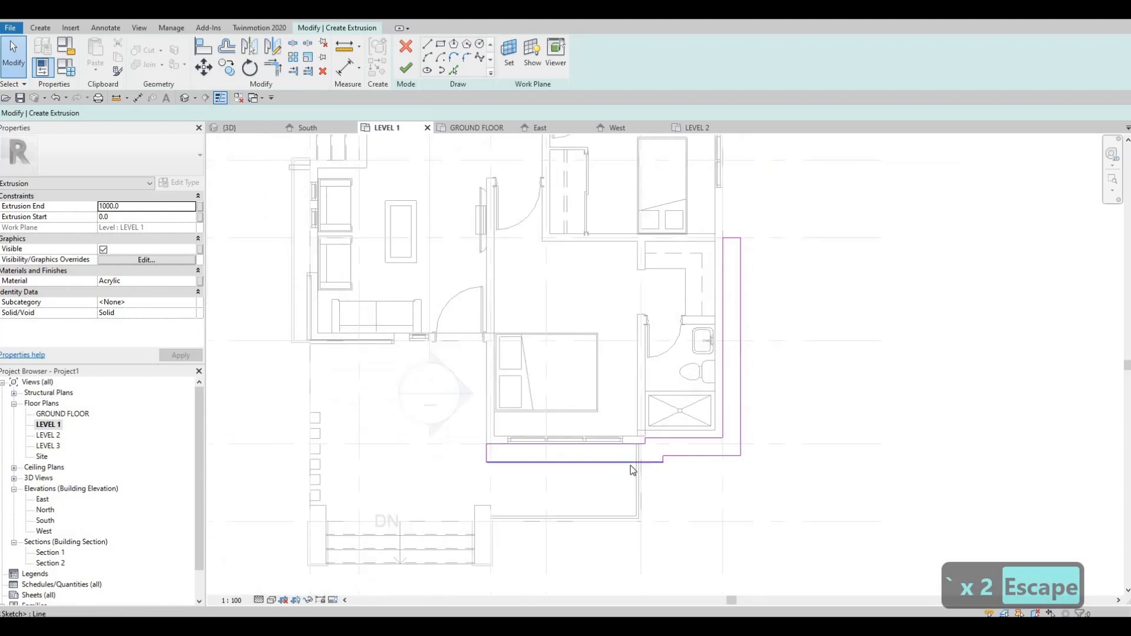
pyautogui.click(194, 281)
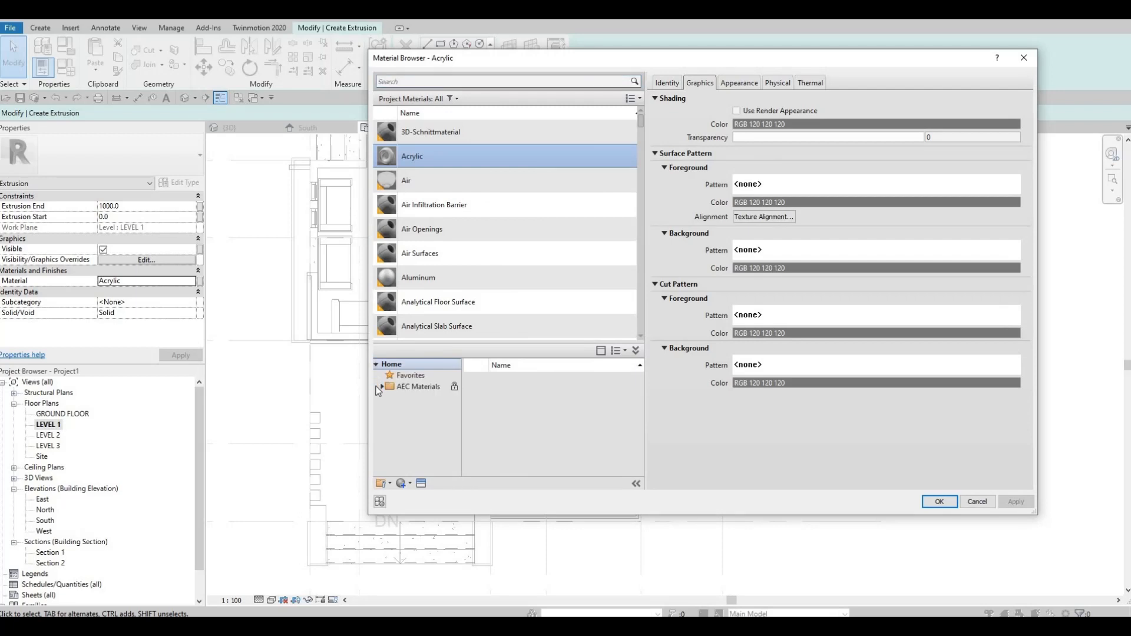
pyautogui.scroll(-1, 561, 449)
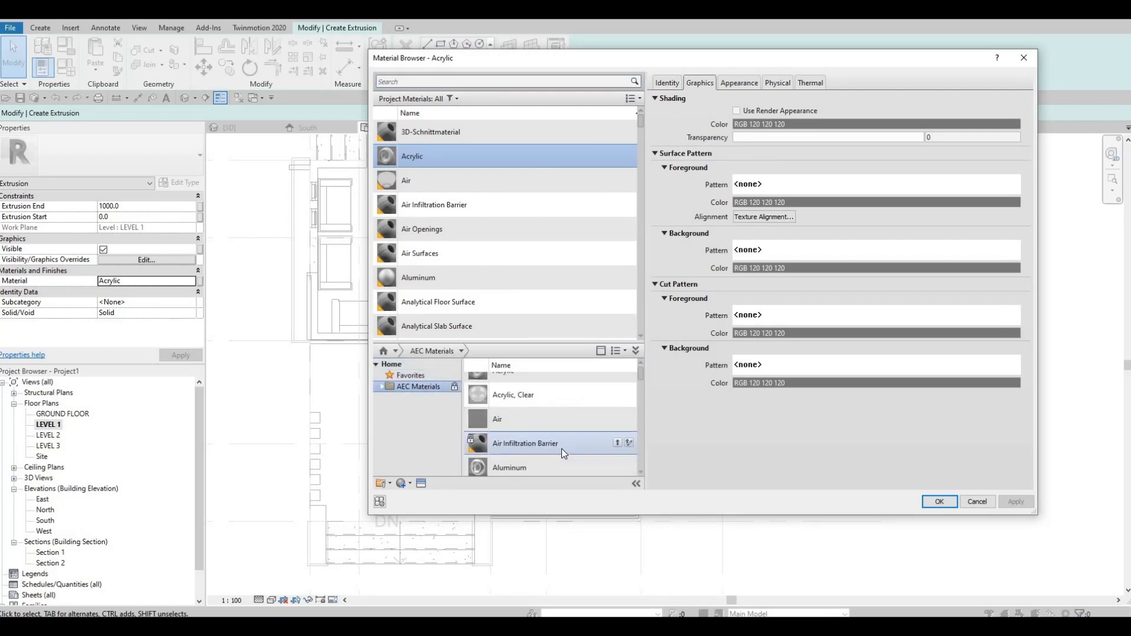
pyautogui.scroll(-5, 565, 452)
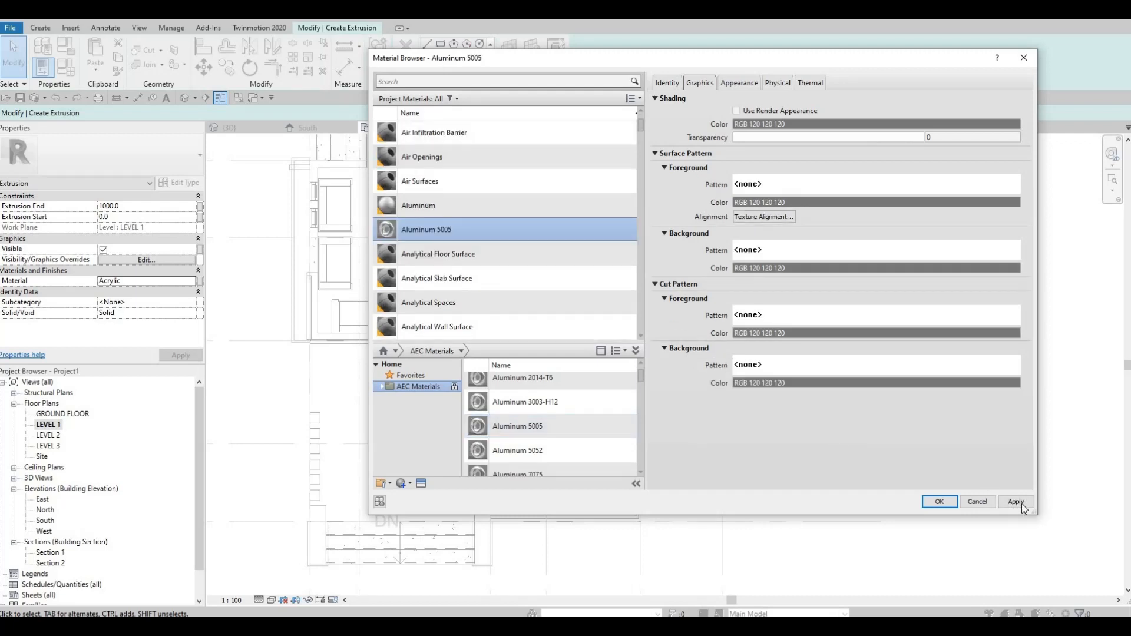
pyautogui.click(1016, 501)
pyautogui.click(940, 501)
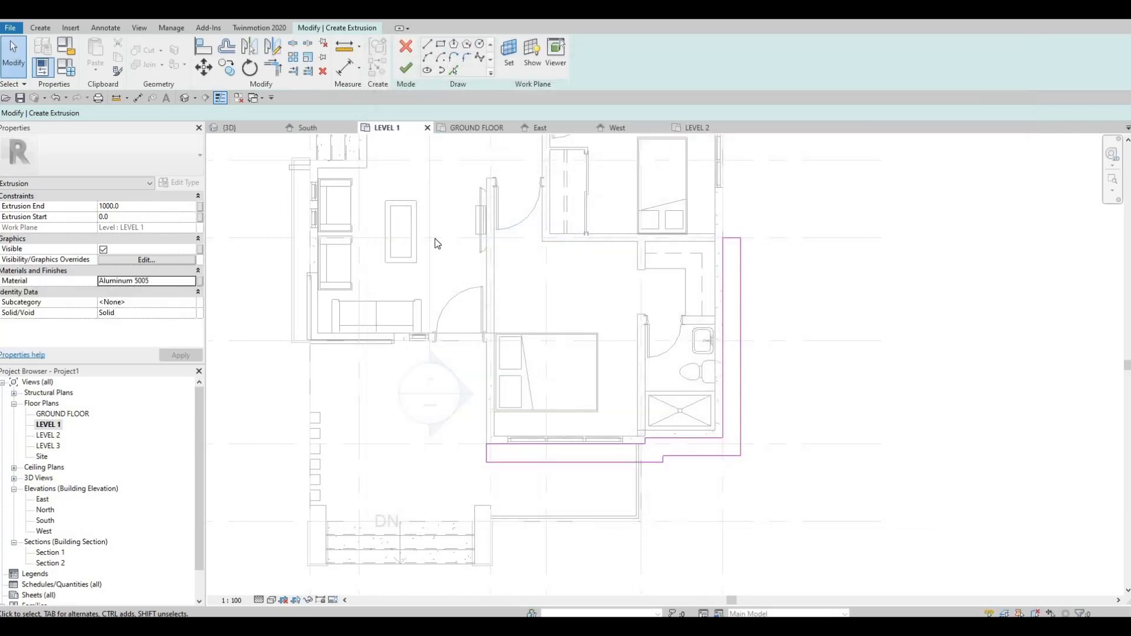
pyautogui.click(406, 68)
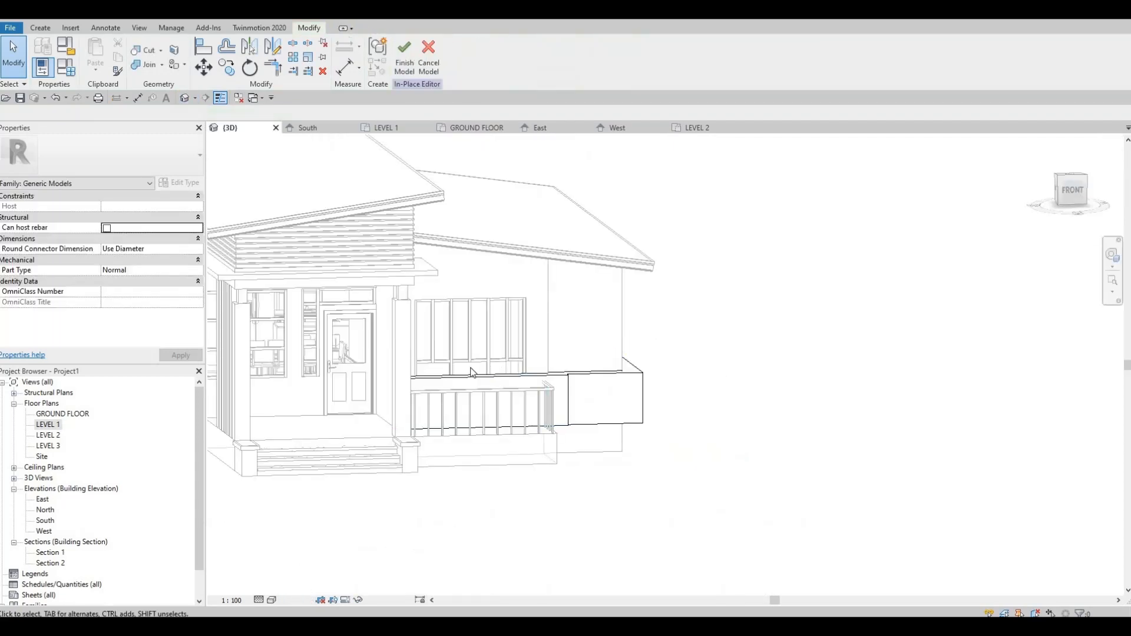
# Step: Raise the ledge extrusion in 3D to just below the roof, from about 2709 mm at its start to 2897 mm at its end
pyautogui.keyDown('shift'); pyautogui.moveTo(472, 372); pyautogui.dragTo(443, 388, button='middle'); pyautogui.keyUp('shift')
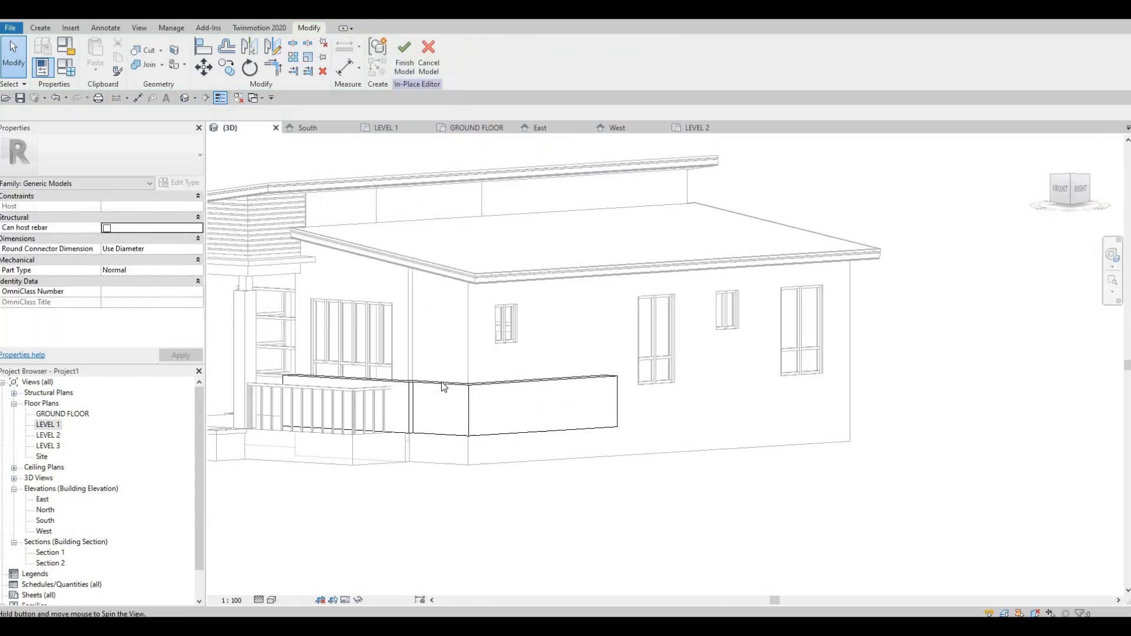
pyautogui.click(434, 381)
pyautogui.moveTo(451, 374); pyautogui.dragTo(464, 287)
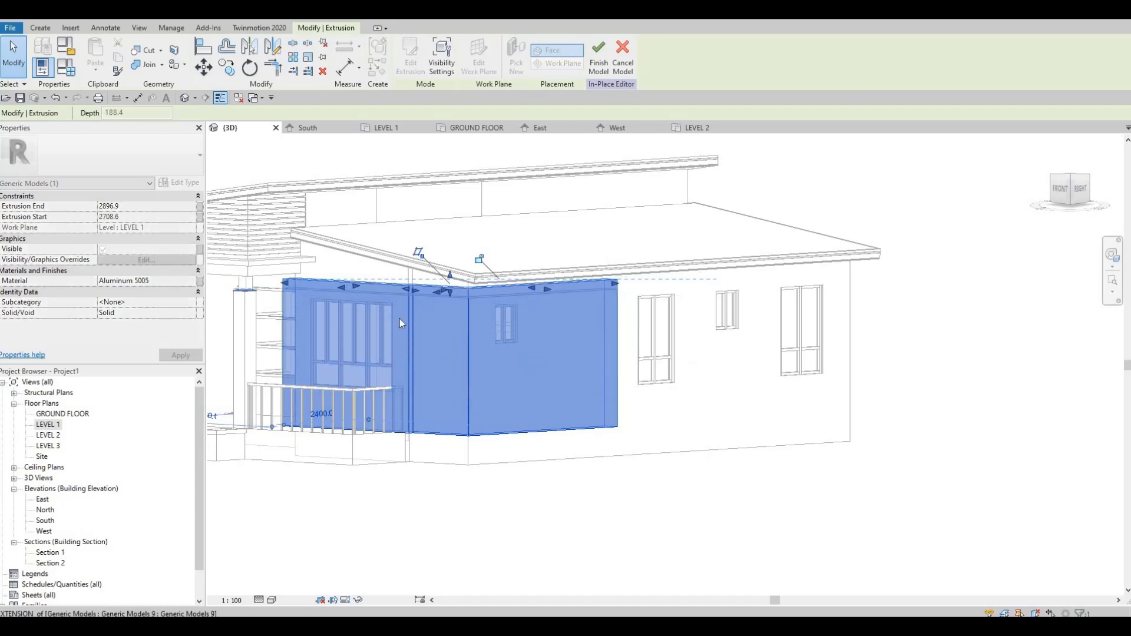
pyautogui.keyDown('shift'); pyautogui.moveTo(353, 310); pyautogui.dragTo(447, 332, button='middle'); pyautogui.keyUp('shift')
pyautogui.scroll(4, 499, 300)
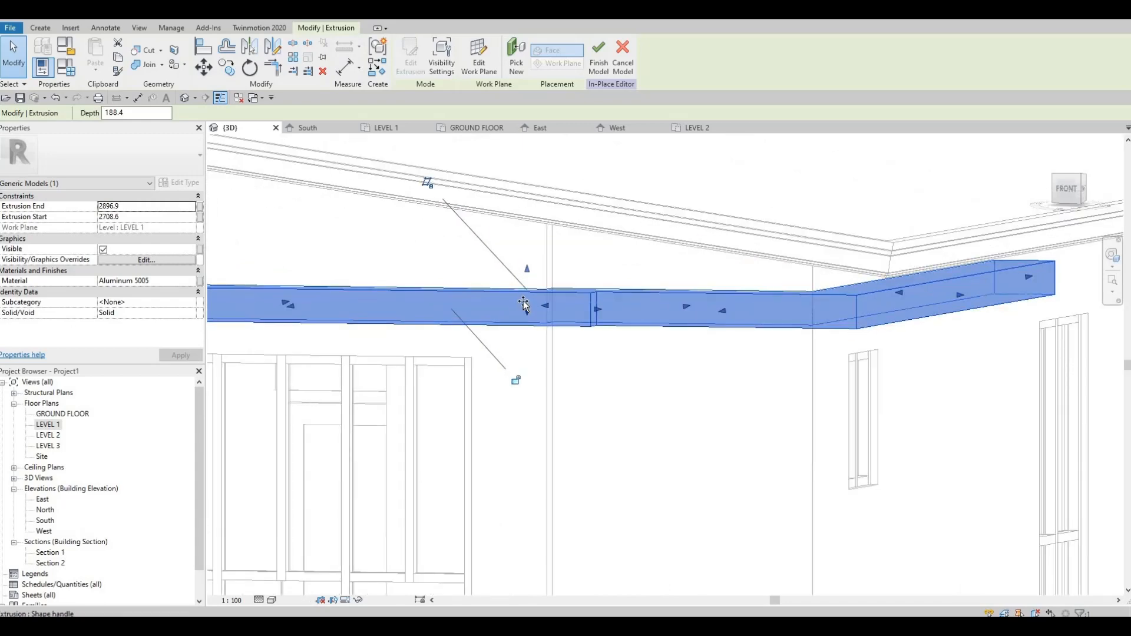
# Step: Thin the ledge extrusion to a depth of about 105 mm, spanning from about 2709 to 2813 mm
pyautogui.moveTo(526, 312)
pyautogui.mouseDown()
pyautogui.moveTo(531, 263)
pyautogui.moveTo(529, 291)
pyautogui.mouseUp()
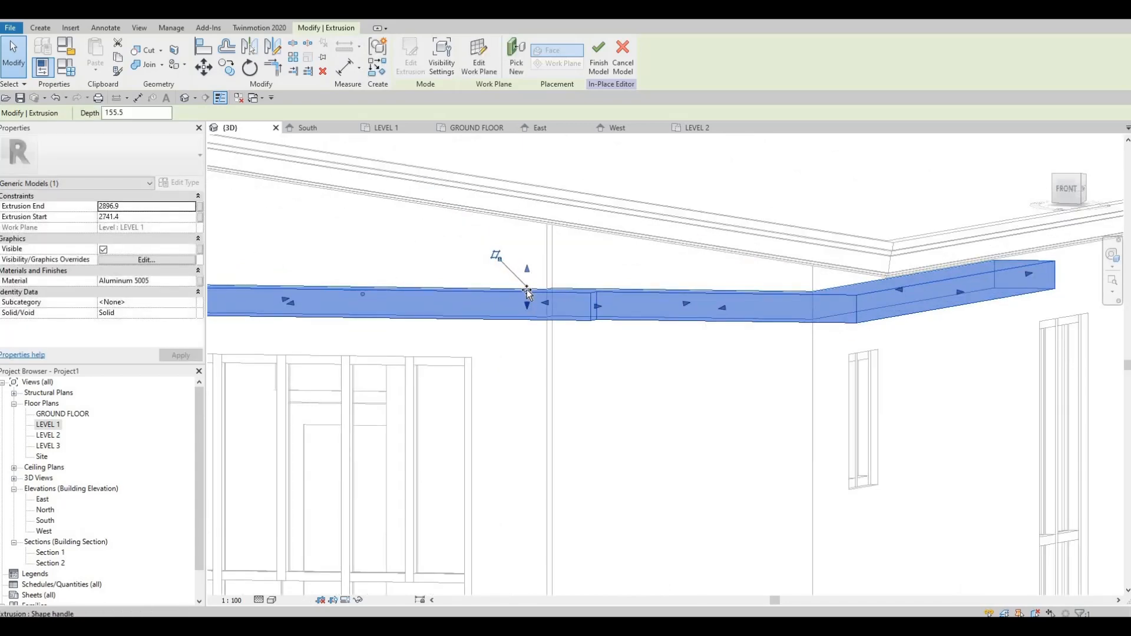
pyautogui.moveTo(566, 352); pyautogui.dragTo(633, 252, button='middle')
pyautogui.scroll(-2, 657, 295)
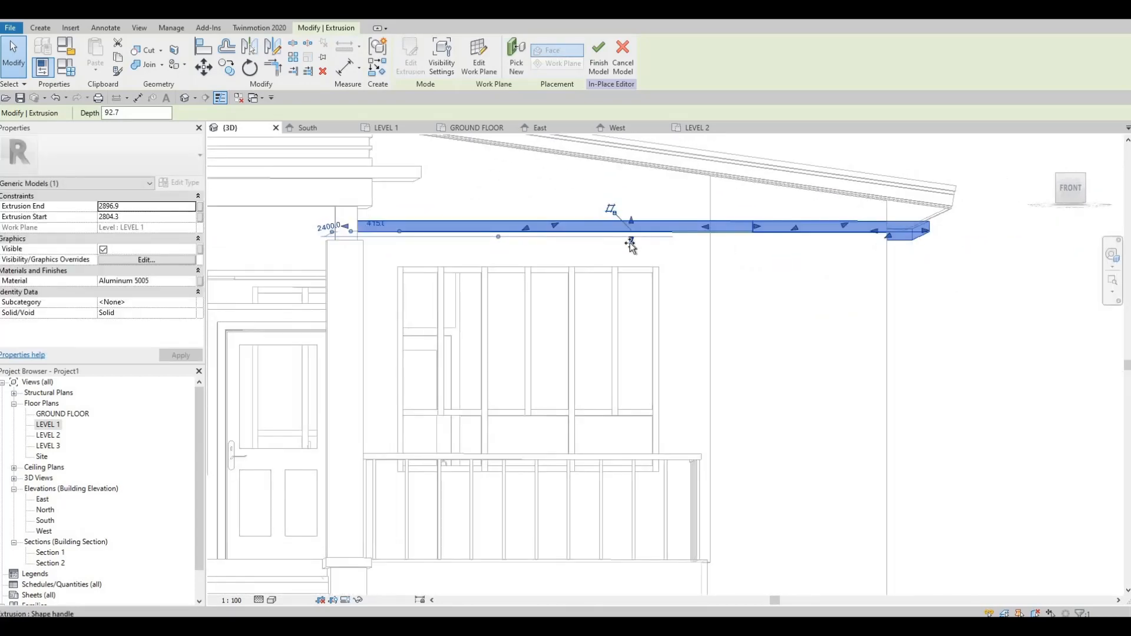
pyautogui.moveTo(631, 240); pyautogui.dragTo(629, 236)
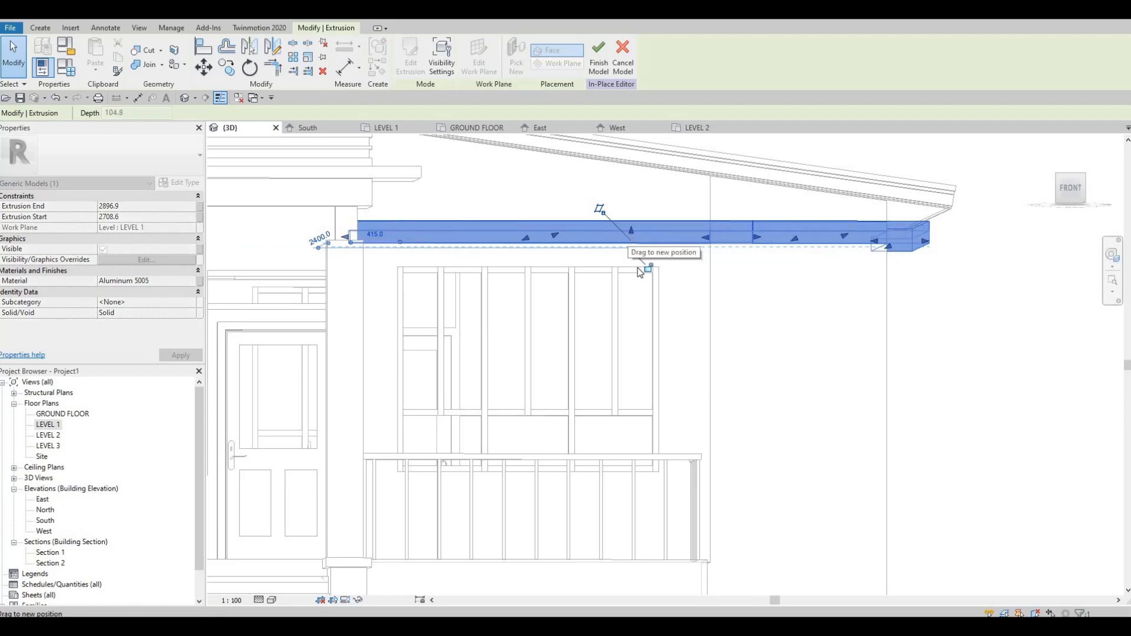
pyautogui.press('Escape')
# Step: Open the South elevation and frame the ledge extrusion between the bedroom window and the roof
pyautogui.scroll(-2, 639, 330)
pyautogui.keyDown('shift'); pyautogui.moveTo(571, 341); pyautogui.dragTo(668, 199, button='middle'); pyautogui.keyUp('shift')
pyautogui.scroll(-1, 592, 279)
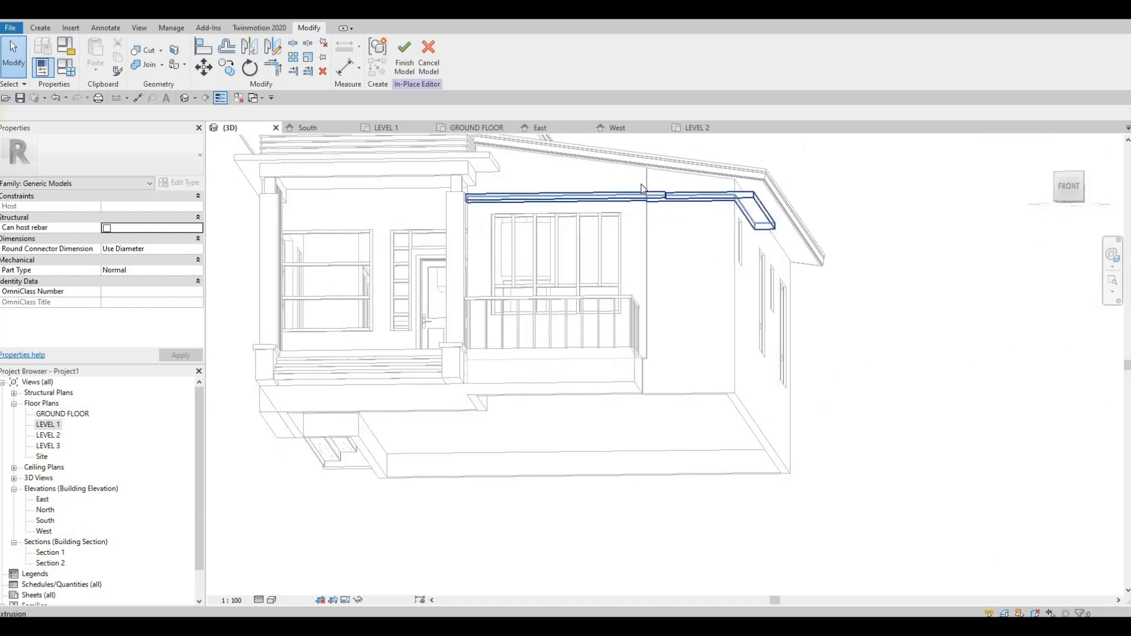
pyautogui.click(668, 199)
pyautogui.scroll(2, 589, 179)
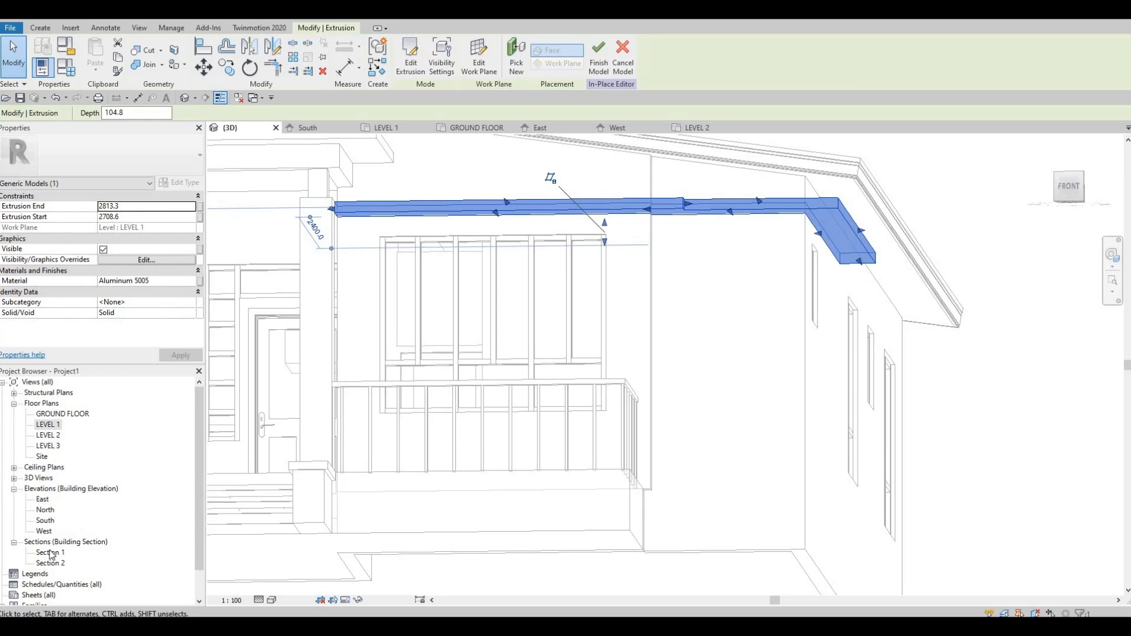
pyautogui.doubleClick(45, 521)
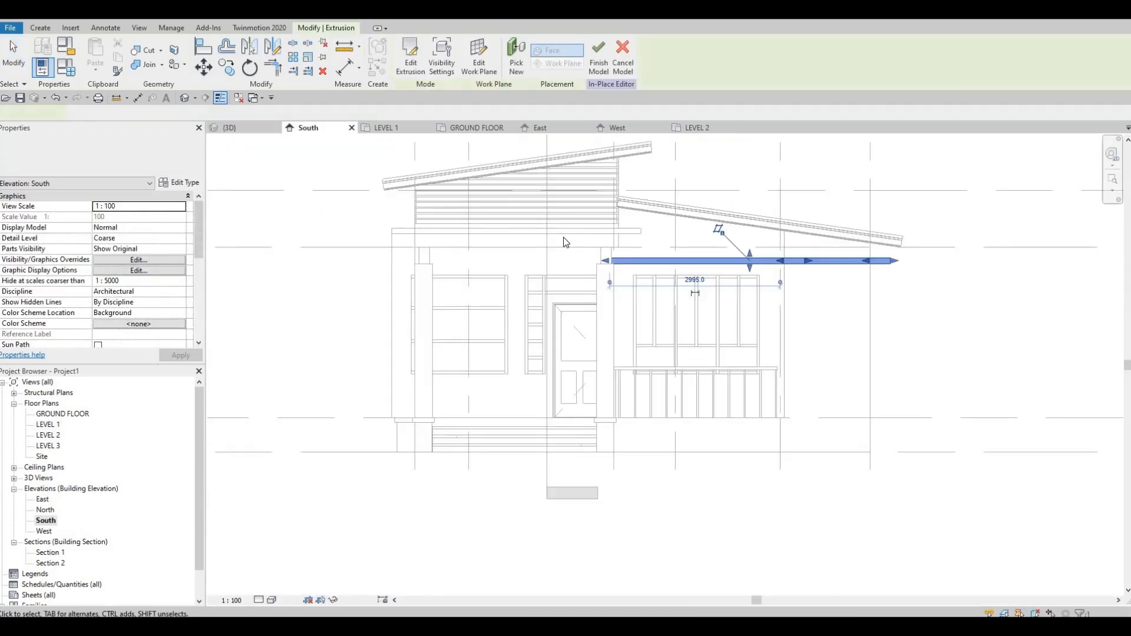
pyautogui.moveTo(624, 270); pyautogui.dragTo(520, 307, button='middle')
pyautogui.scroll(3, 516, 298)
pyautogui.press('Escape')
pyautogui.scroll(1, 513, 299)
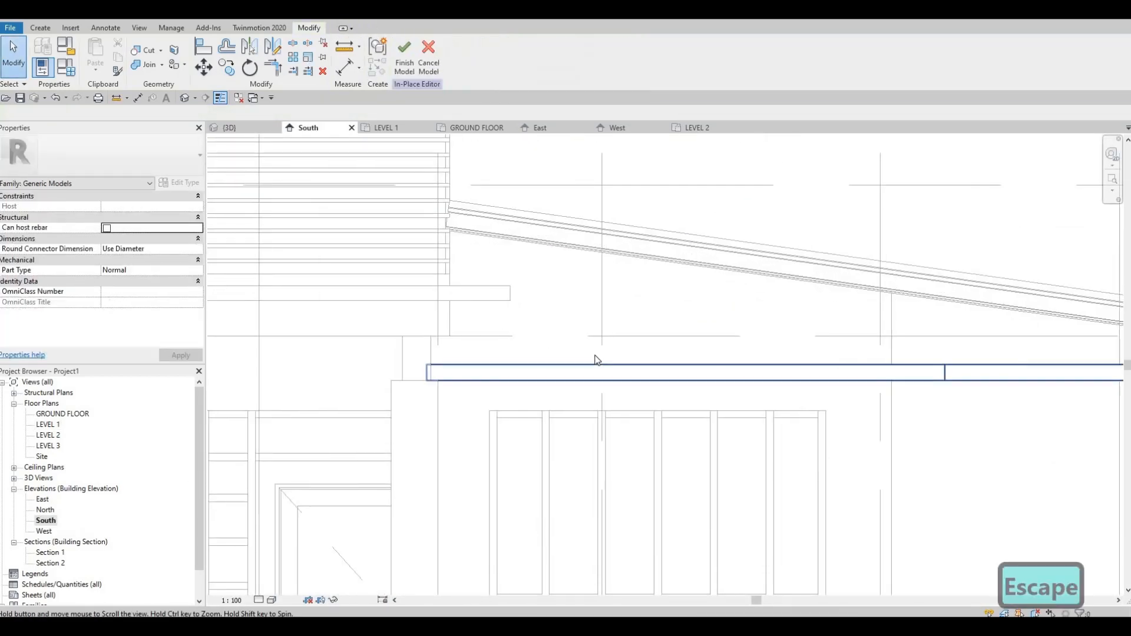
pyautogui.scroll(-1, 678, 389)
pyautogui.moveTo(686, 391); pyautogui.dragTo(562, 339, button='middle')
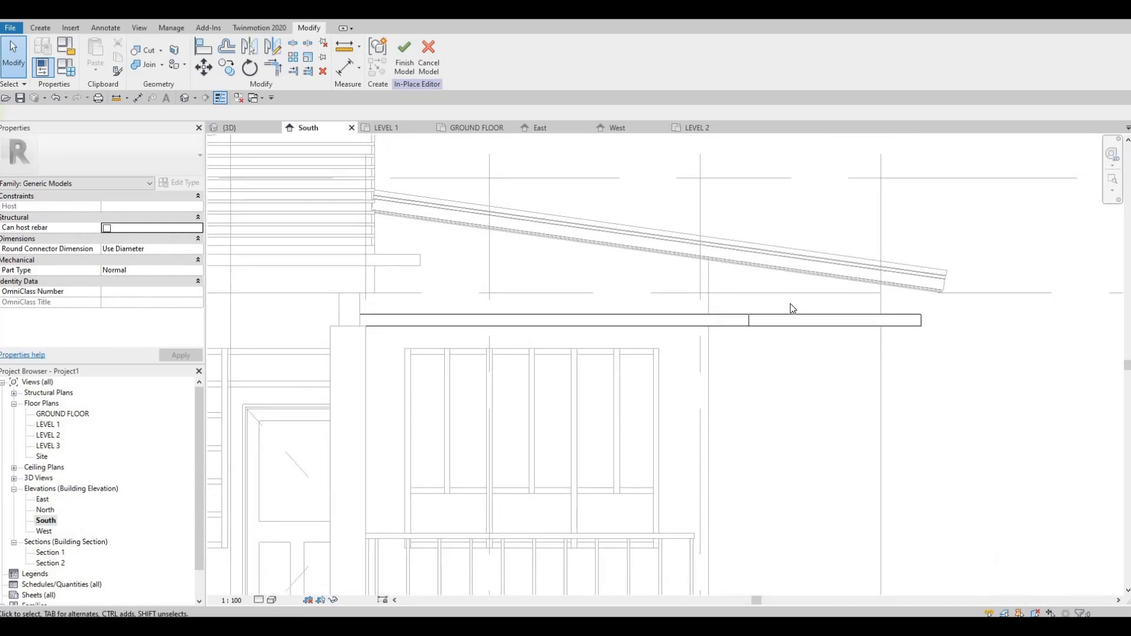
# Step: Try lowering the ledge extrusion's upper face to about 2810 mm and then to about 2771 mm, for a depth of 62 mm
pyautogui.press('Escape')
pyautogui.click(704, 320)
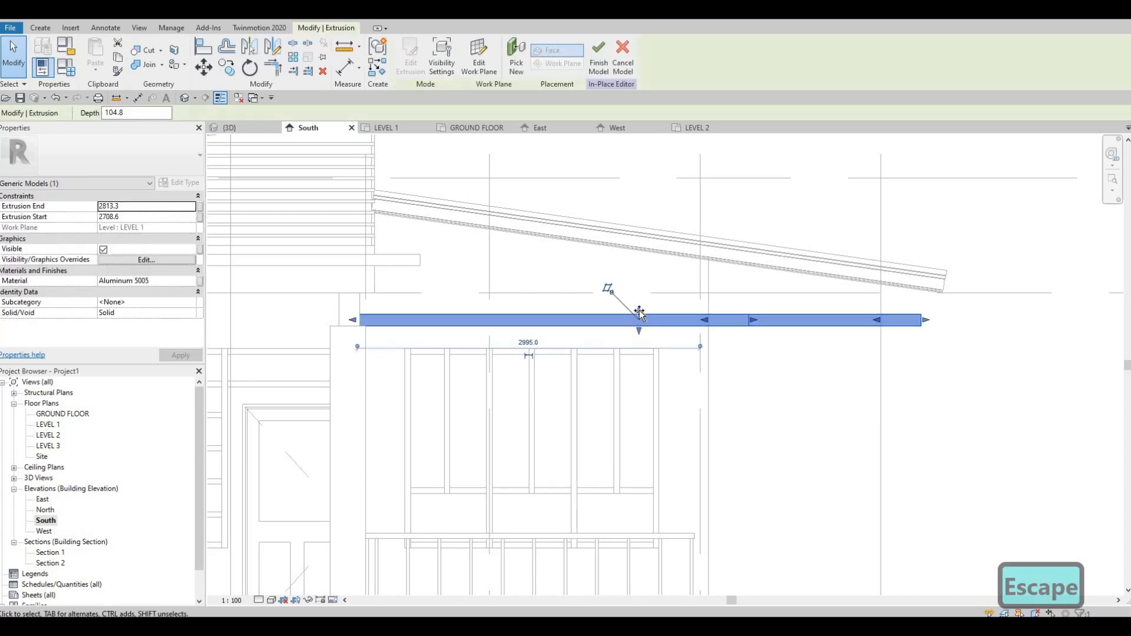
pyautogui.moveTo(639, 313); pyautogui.dragTo(639, 316)
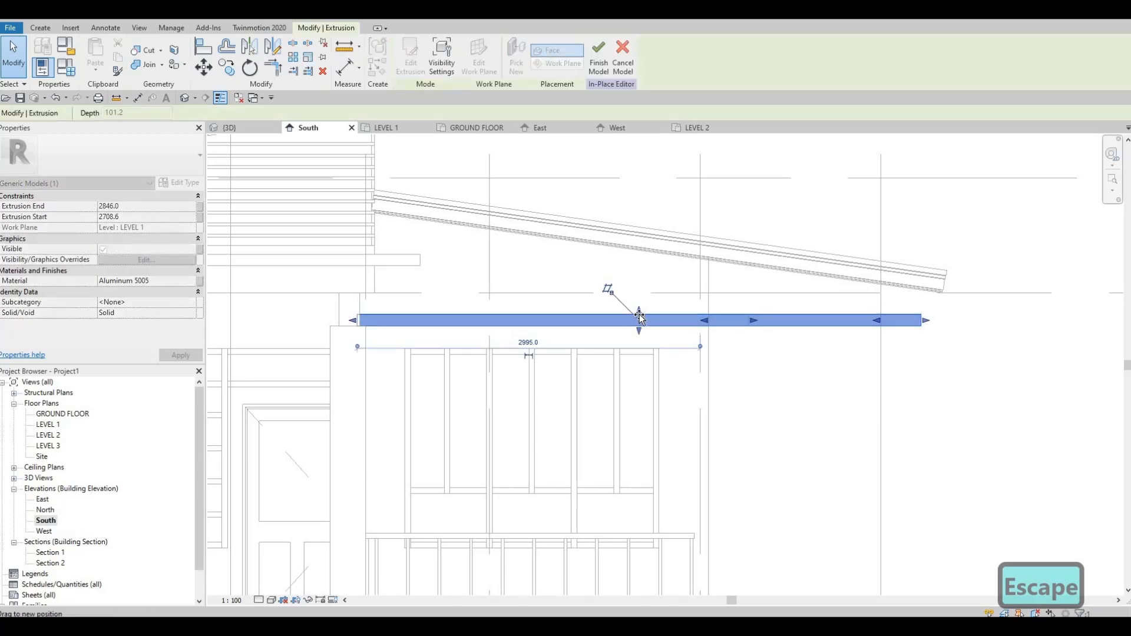
pyautogui.moveTo(511, 330); pyautogui.dragTo(289, 341)
pyautogui.scroll(5, 354, 327)
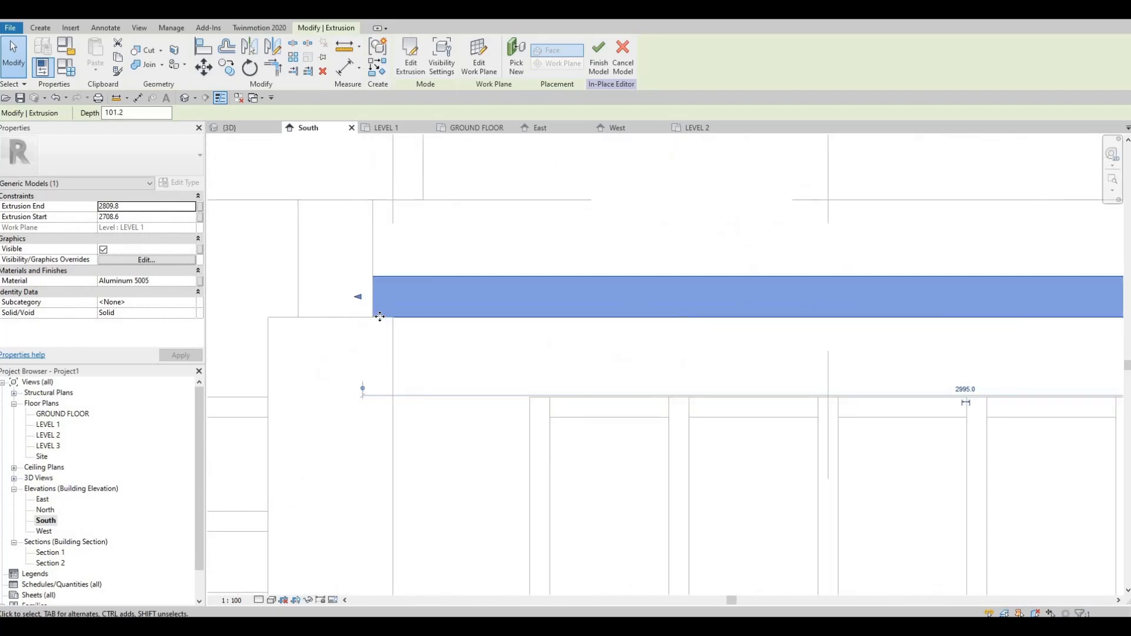
pyautogui.scroll(-5, 653, 306)
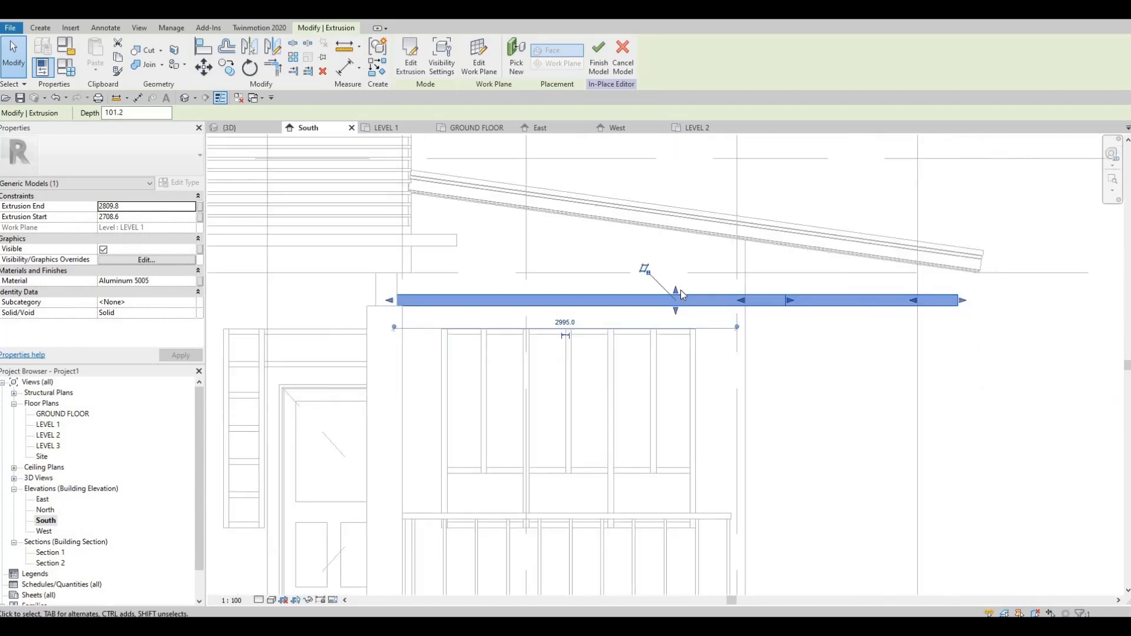
pyautogui.moveTo(677, 298); pyautogui.dragTo(677, 302)
pyautogui.press('Escape')
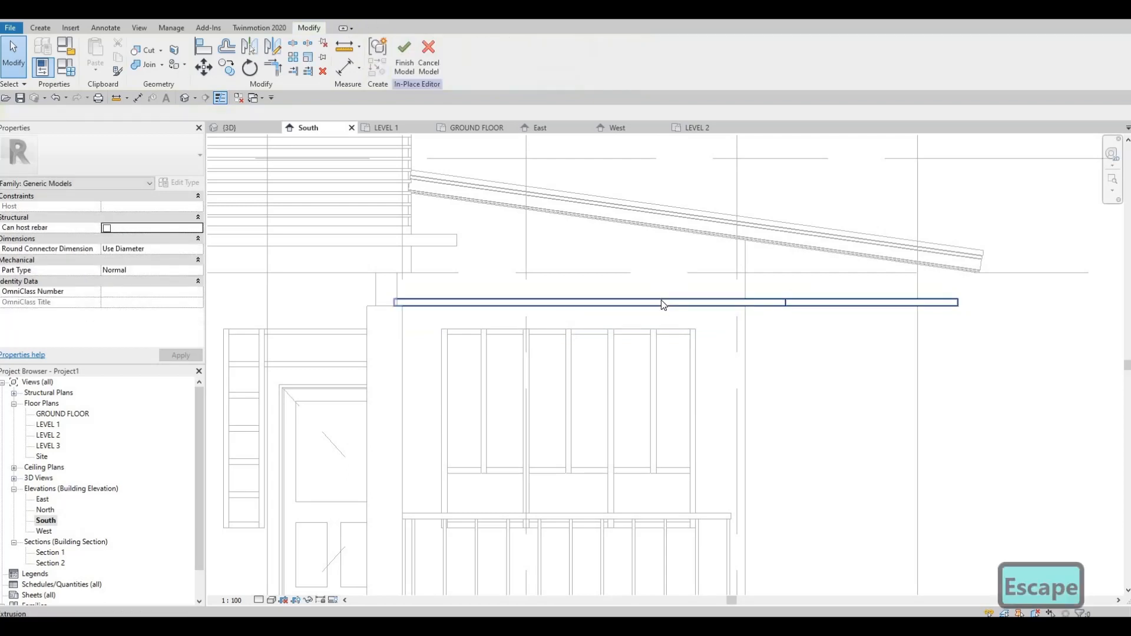
# Step: Raise the ledge extrusion's upper face to about 2796 mm for a depth of about 88 mm, and finish the in-place model
pyautogui.scroll(1, 663, 305)
pyautogui.click(676, 303)
pyautogui.scroll(2, 677, 300)
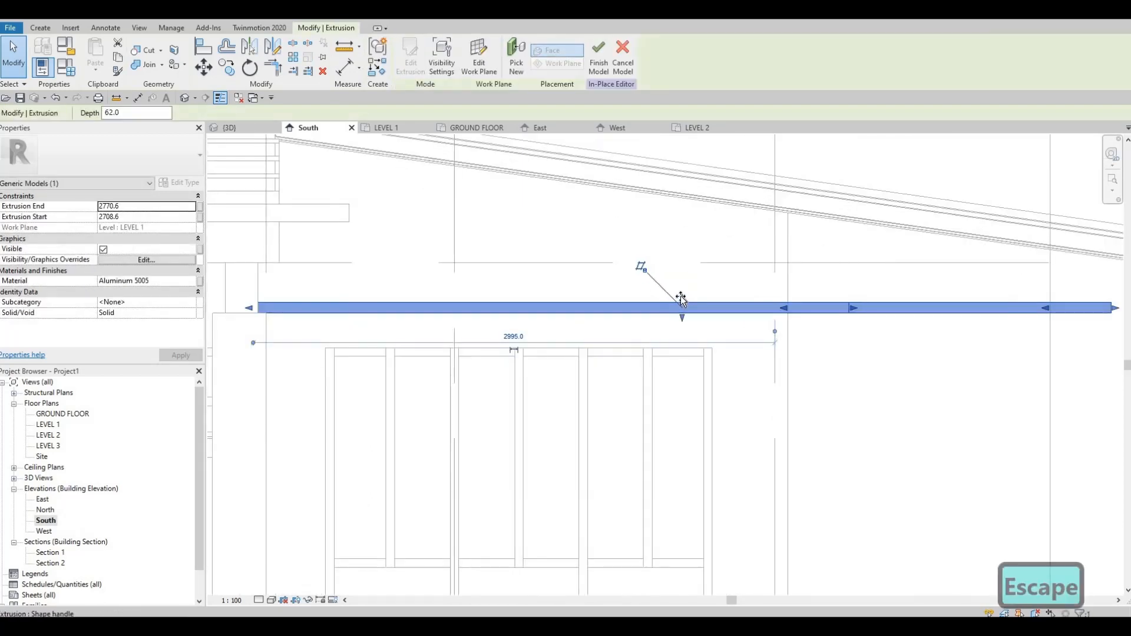
pyautogui.moveTo(680, 297); pyautogui.dragTo(678, 297)
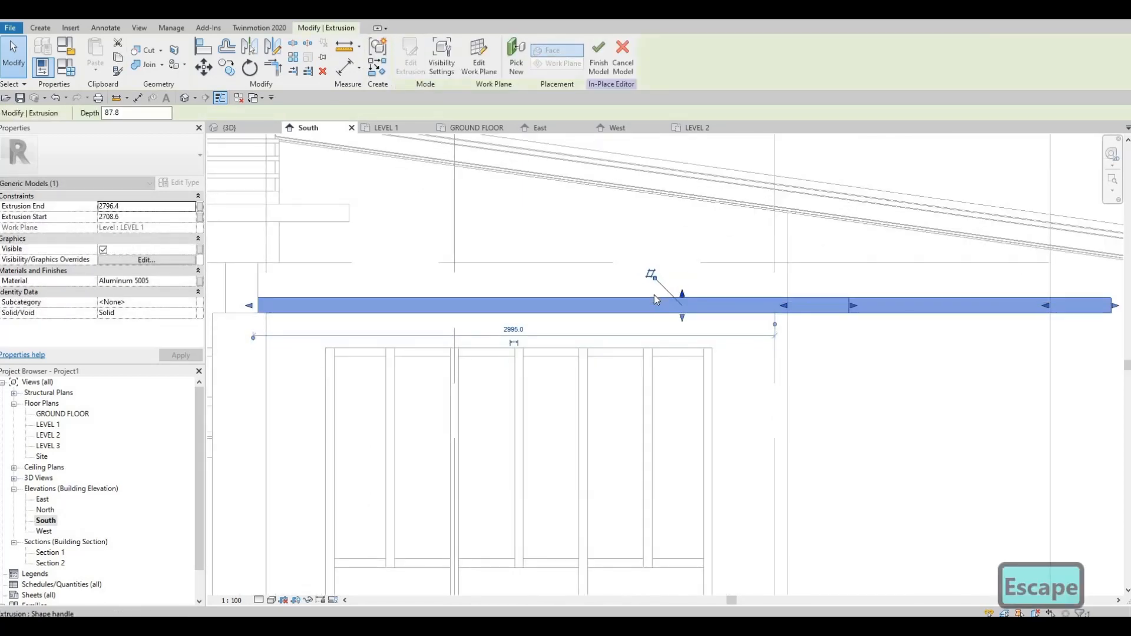
pyautogui.press('Escape')
pyautogui.scroll(-2, 672, 313)
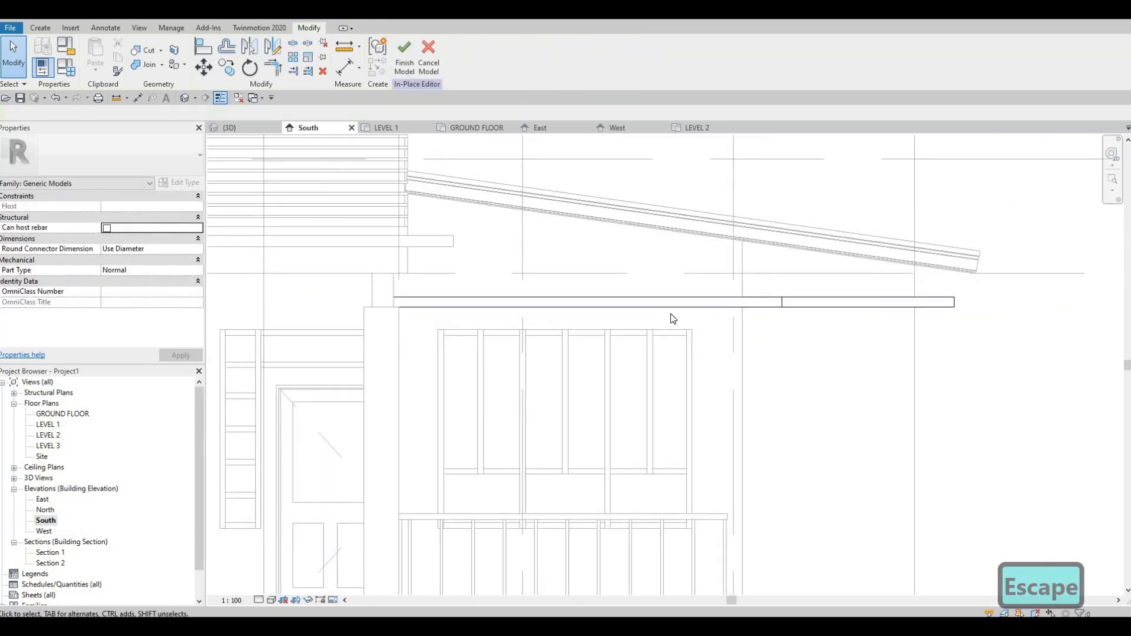
pyautogui.scroll(-2, 673, 319)
pyautogui.scroll(-1, 522, 204)
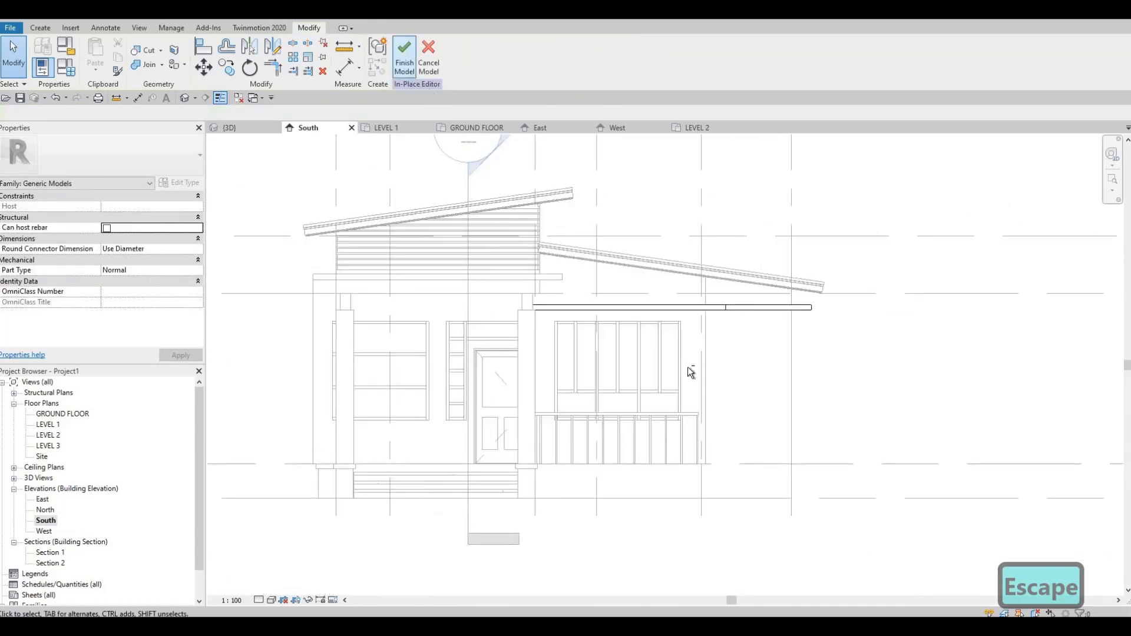
pyautogui.click(404, 56)
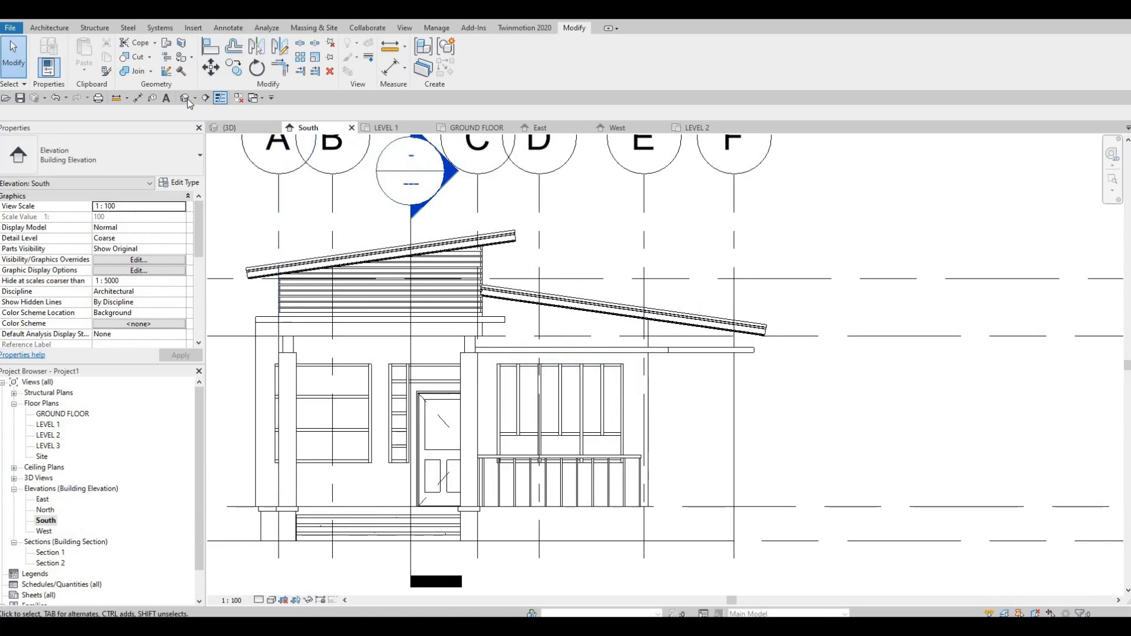
# Step: Inspect the house in 3D, reopen the ledge for in-place editing, and open its extrusion sketch in the Level 1 plan
pyautogui.keyDown('shift'); pyautogui.moveTo(730, 325); pyautogui.dragTo(695, 323, button='middle'); pyautogui.keyUp('shift')
pyautogui.scroll(-2, 694, 323)
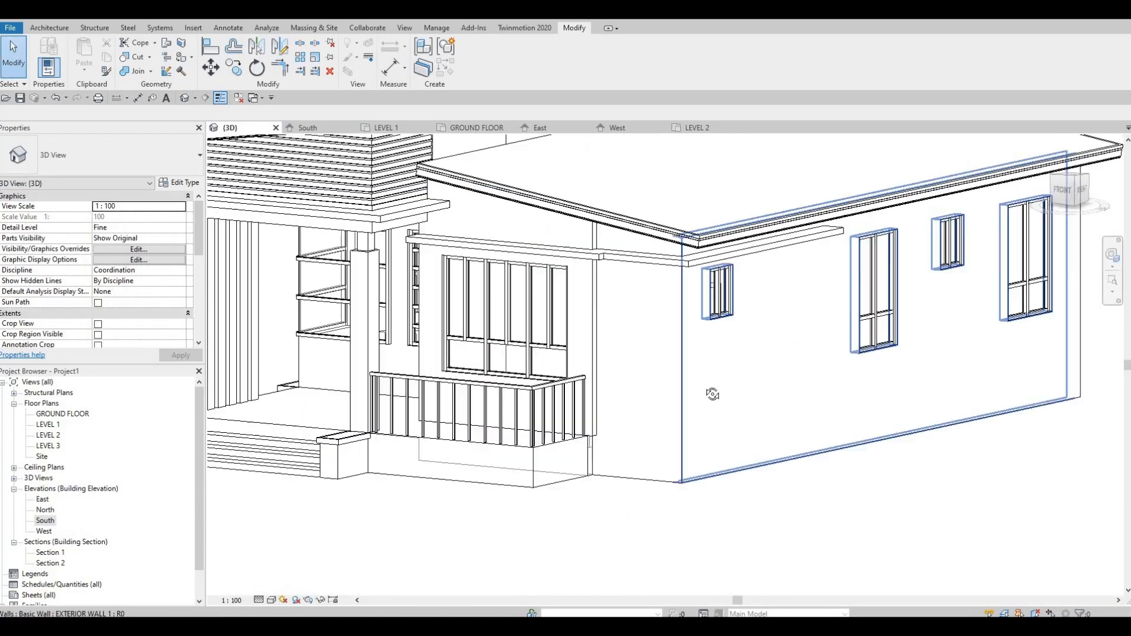
pyautogui.keyDown('shift'); pyautogui.moveTo(712, 394); pyautogui.dragTo(736, 330, button='middle'); pyautogui.keyUp('shift')
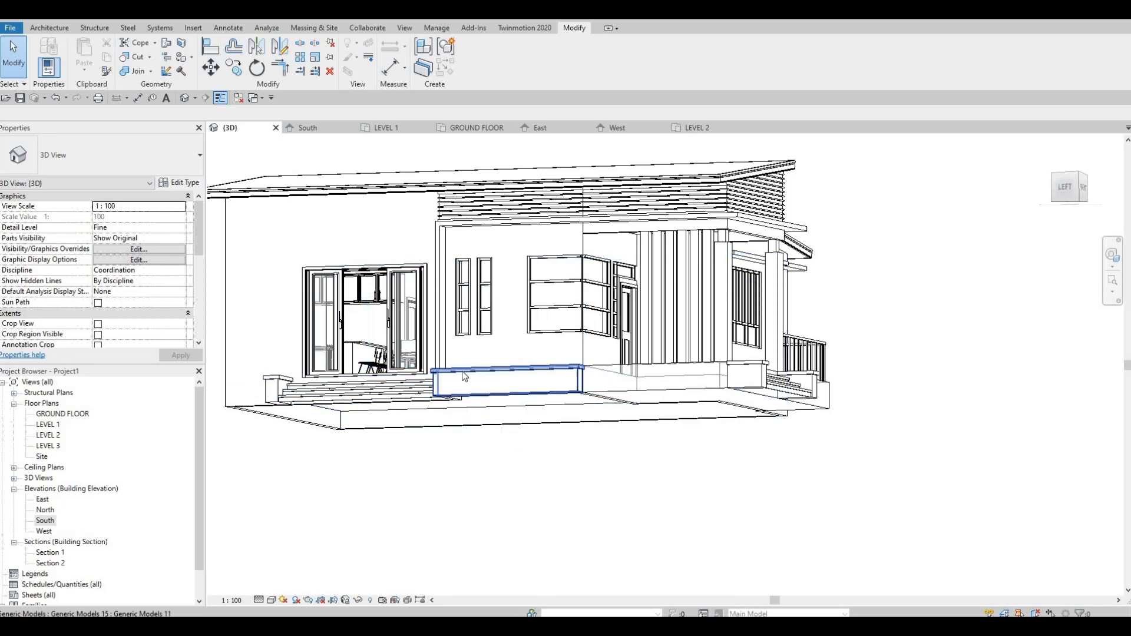
pyautogui.keyDown('shift'); pyautogui.moveTo(617, 401); pyautogui.dragTo(627, 254, button='middle'); pyautogui.keyUp('shift')
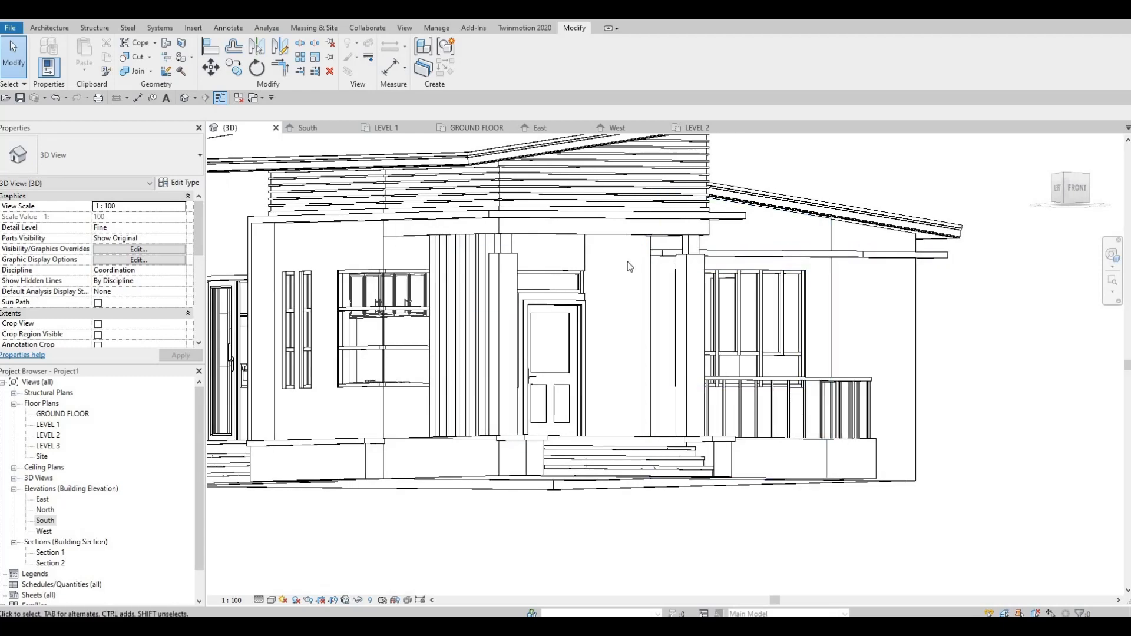
pyautogui.click(659, 254)
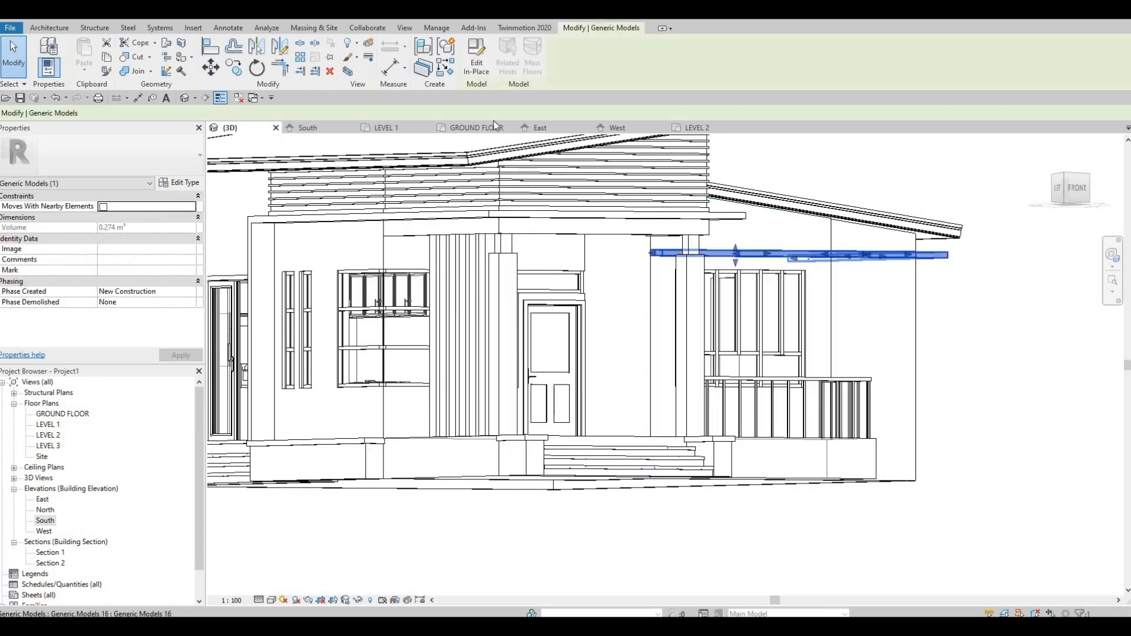
pyautogui.click(477, 67)
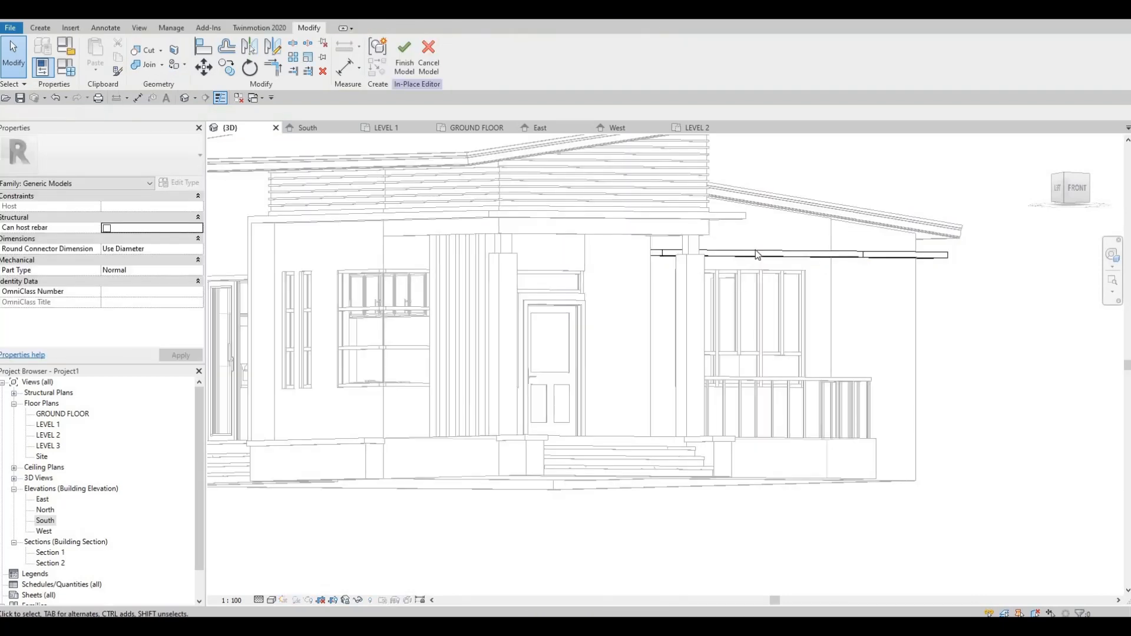
pyautogui.click(666, 255)
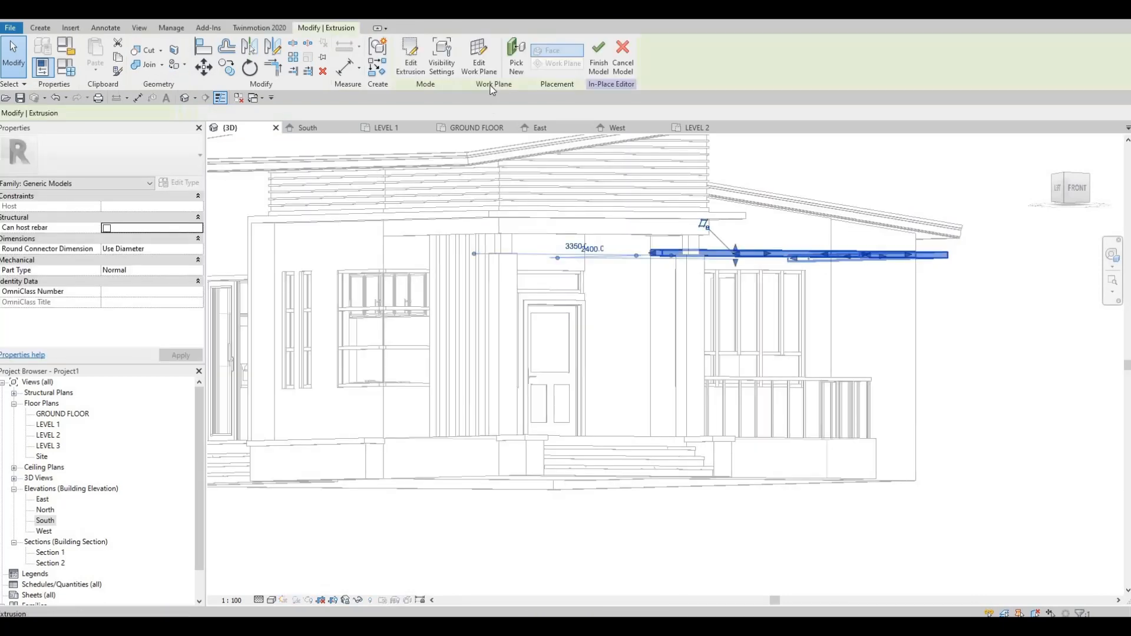
pyautogui.click(411, 64)
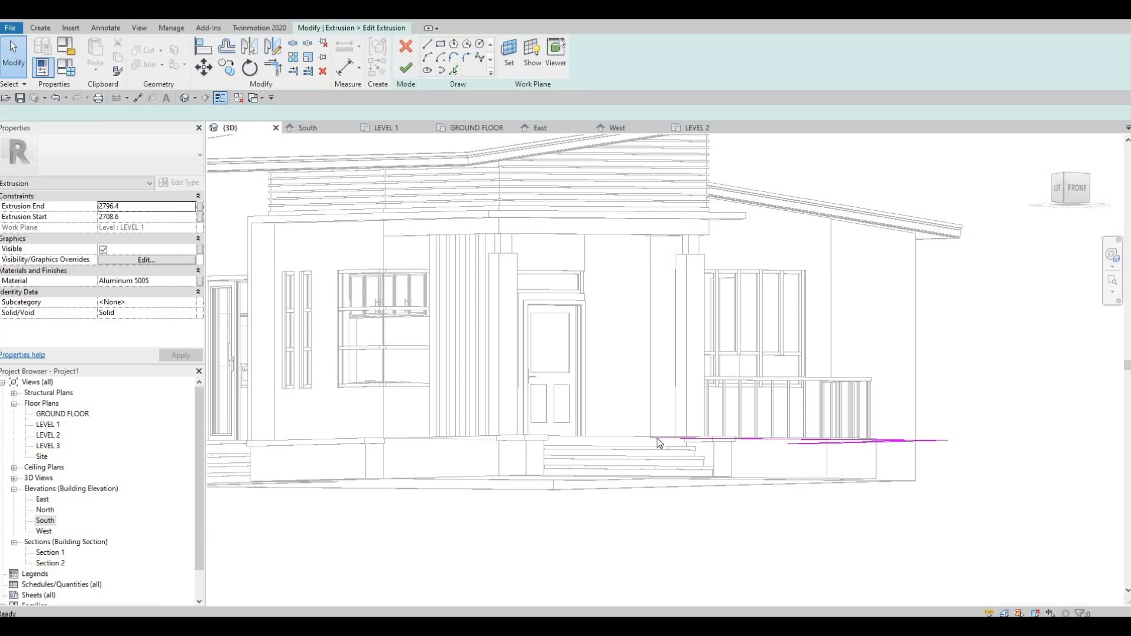
pyautogui.doubleClick(48, 425)
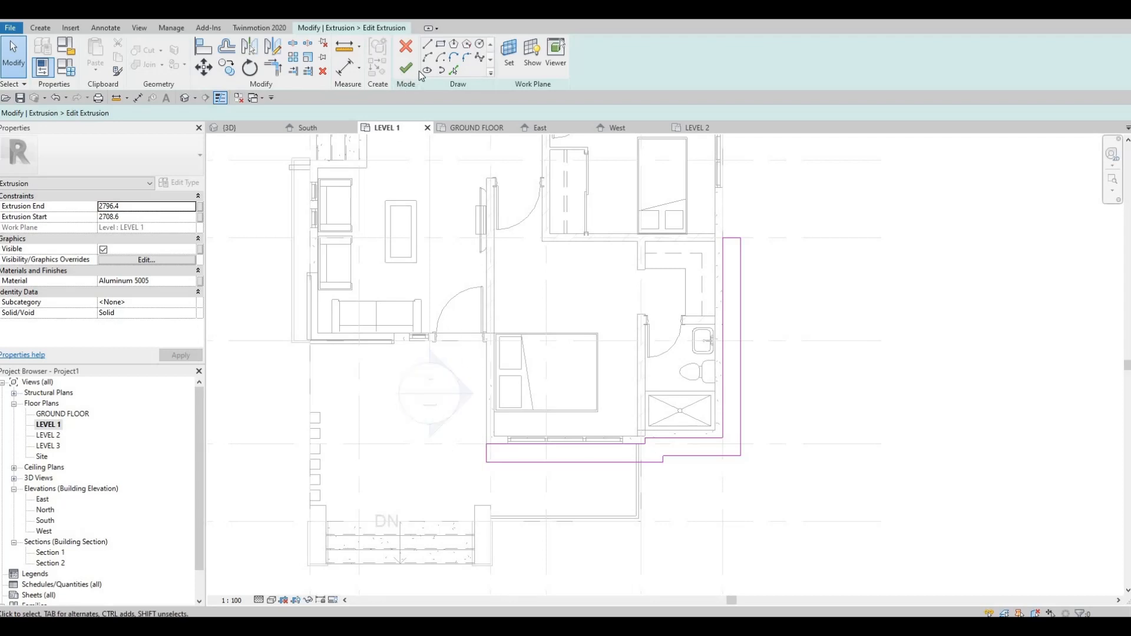
# Step: Sketch a rectangle from the ledge's inner corner along the bedroom's porch-side wall, 2000 mm long and about 369 mm wide
pyautogui.press('l')
pyautogui.press('i')
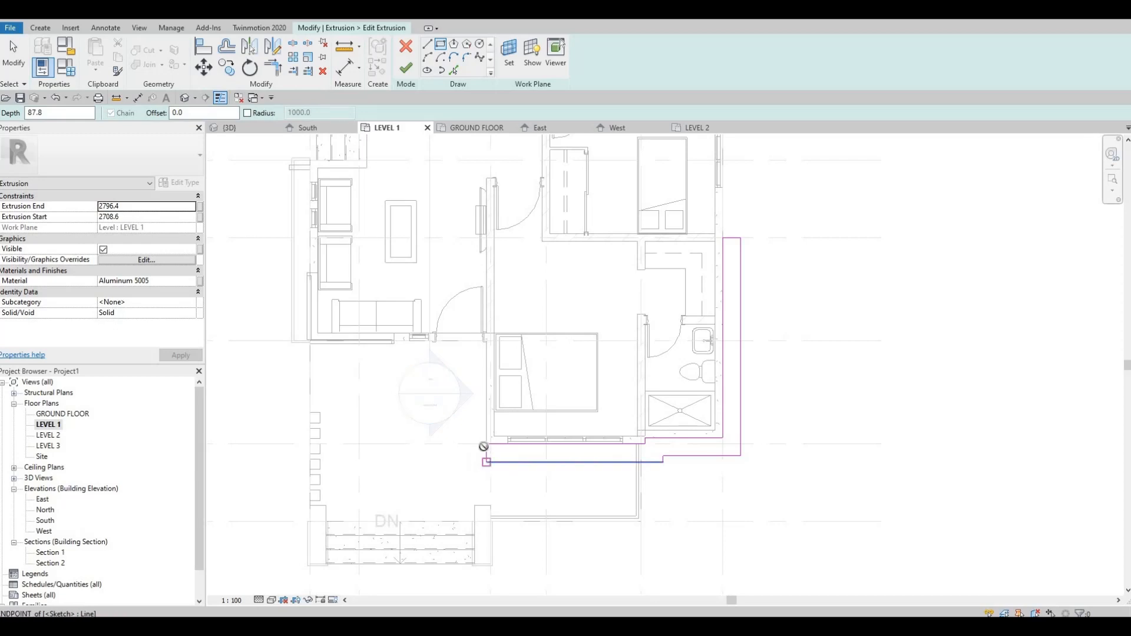
pyautogui.click(486, 444)
pyautogui.scroll(2, 473, 347)
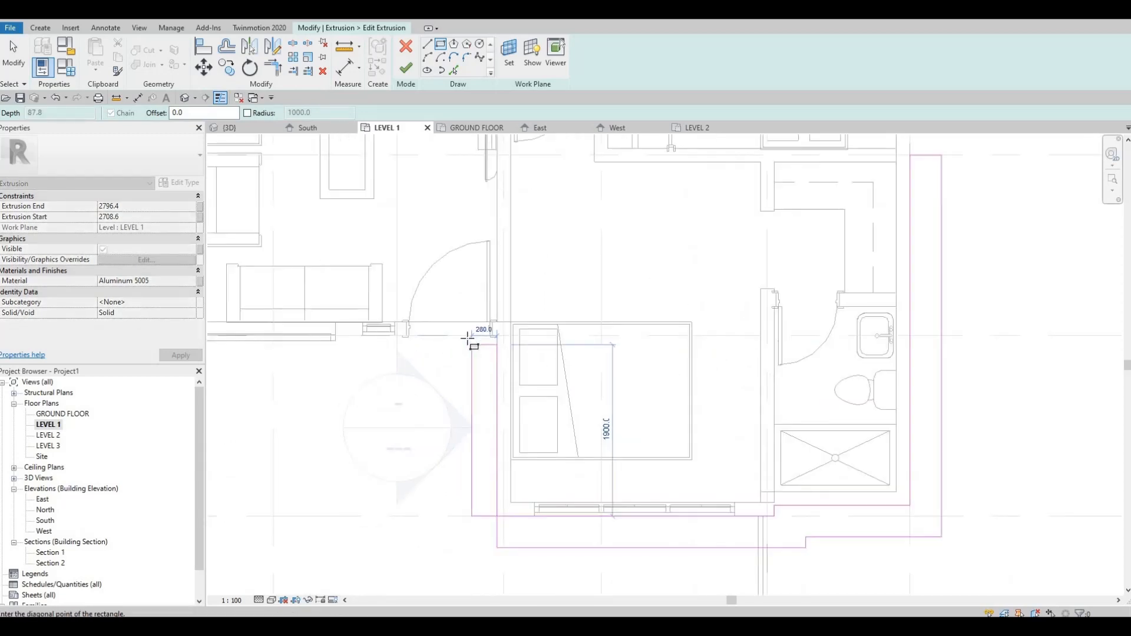
pyautogui.click(463, 335)
pyautogui.press('Escape')
pyautogui.press('Escape')
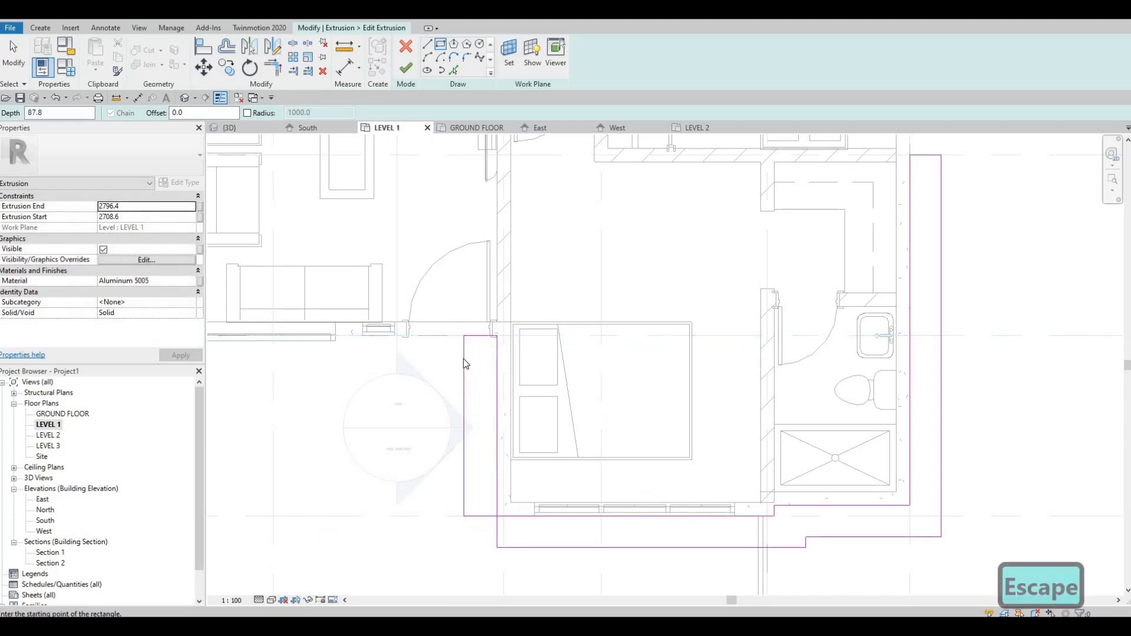
# Step: Set the distance from the rectangle's outer line to the bedroom wall line to 350 mm
pyautogui.click(464, 357)
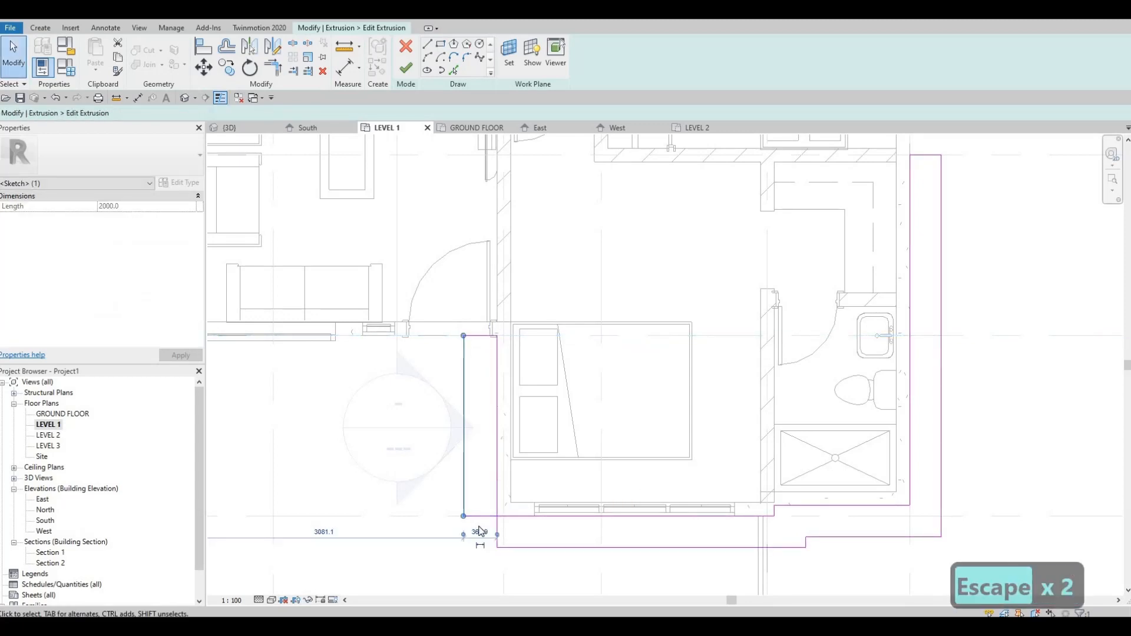
pyautogui.write('350')
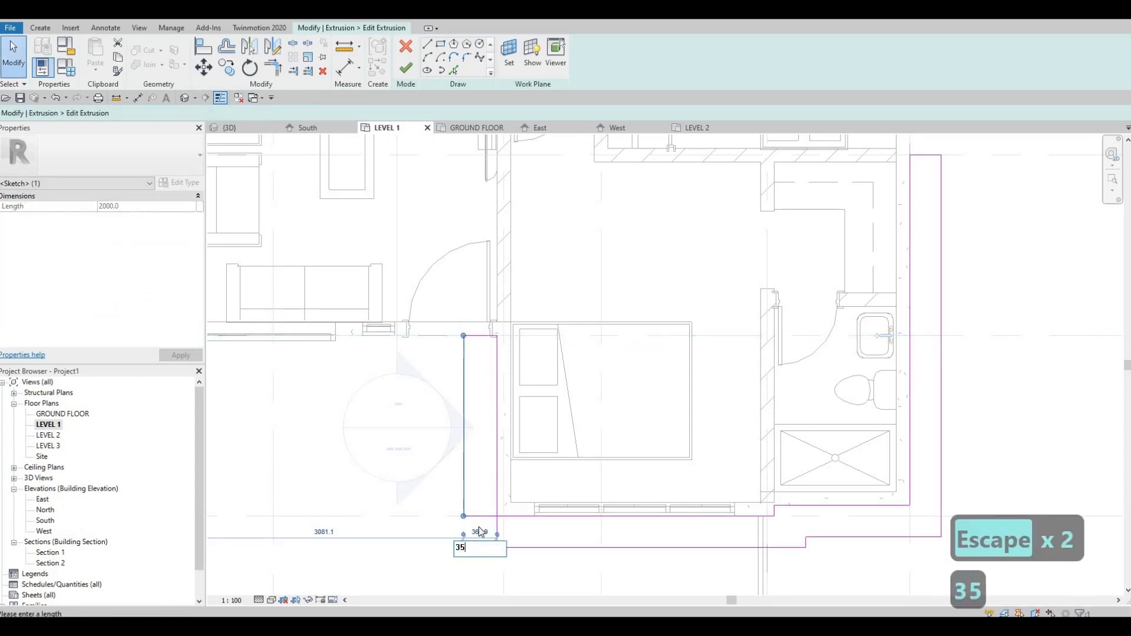
pyautogui.press('Return')
pyautogui.press('Escape')
pyautogui.press('Escape')
pyautogui.press('Escape')
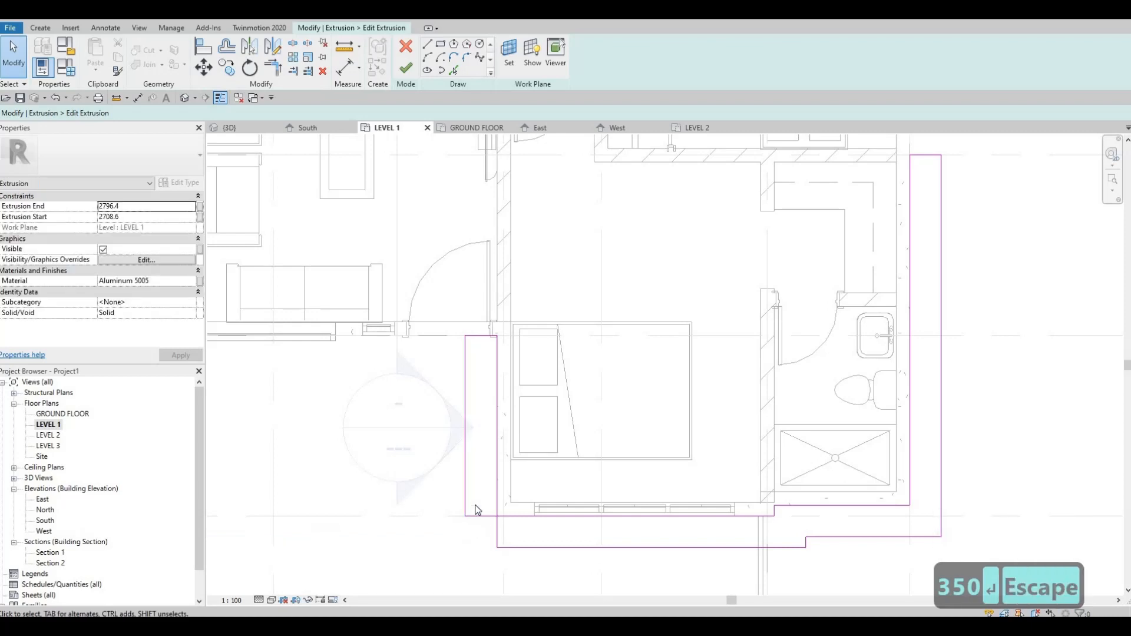
pyautogui.click(466, 458)
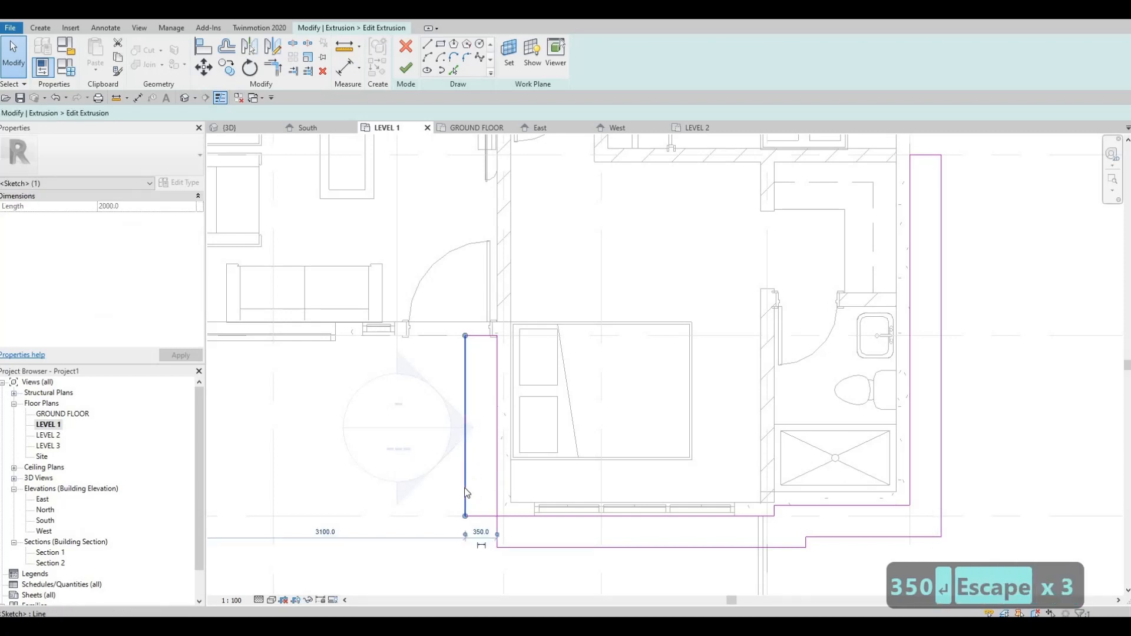
pyautogui.press('Escape')
pyautogui.press('Escape')
# Step: Trim the porch-side outer line to a corner with the ledge's front outer line below the bedroom window
pyautogui.press('t')
pyautogui.press('r')
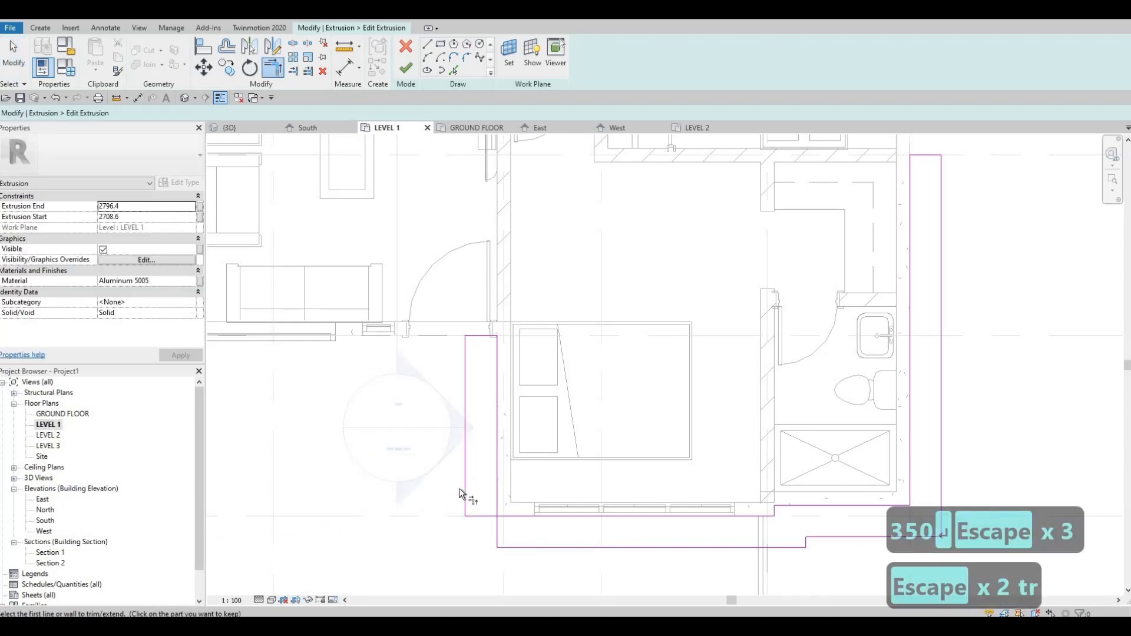
pyautogui.click(465, 482)
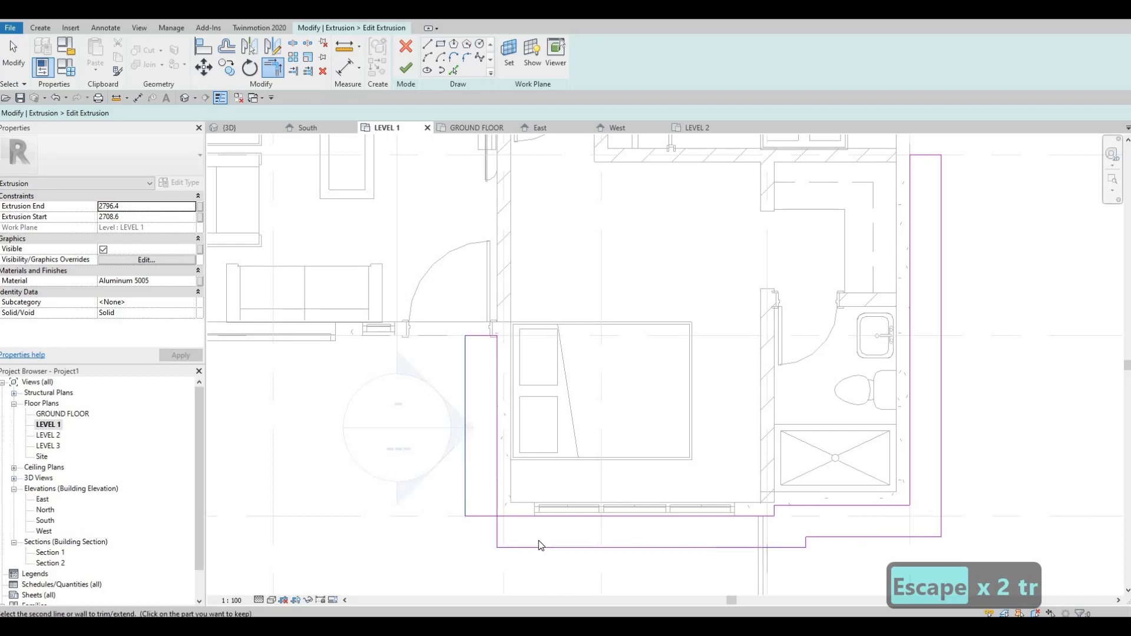
pyautogui.click(514, 548)
pyautogui.press('Escape')
pyautogui.press('Escape')
# Step: Delete the two leftover 350 mm lines at the new corner, then finish the extrusion sketch and the in-place model
pyautogui.moveTo(431, 498); pyautogui.dragTo(543, 575)
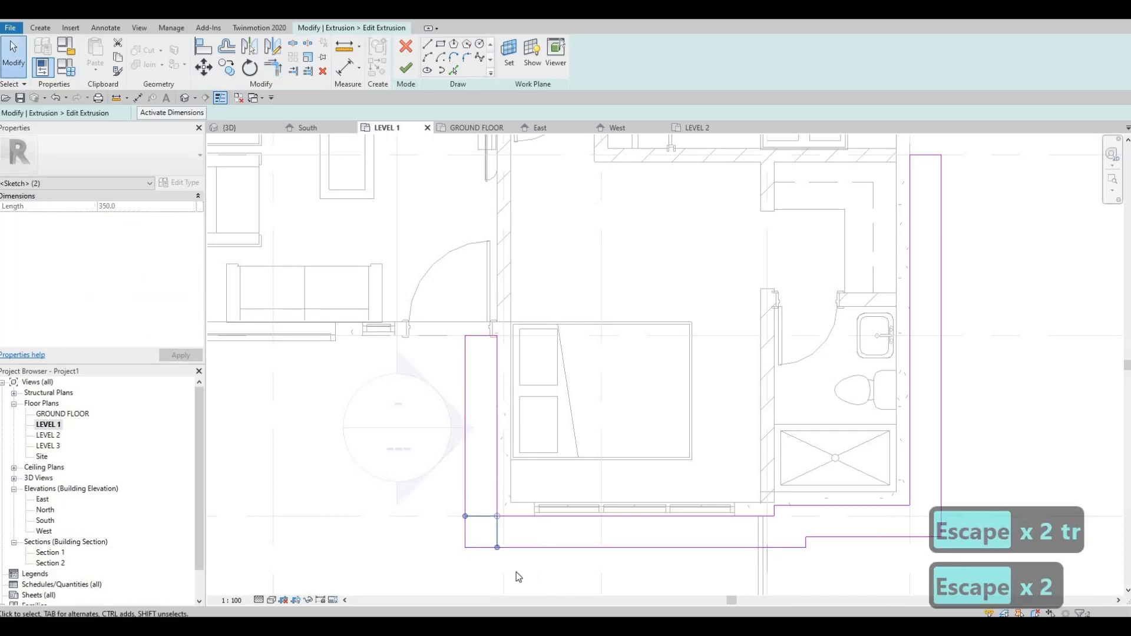
pyautogui.press('Delete')
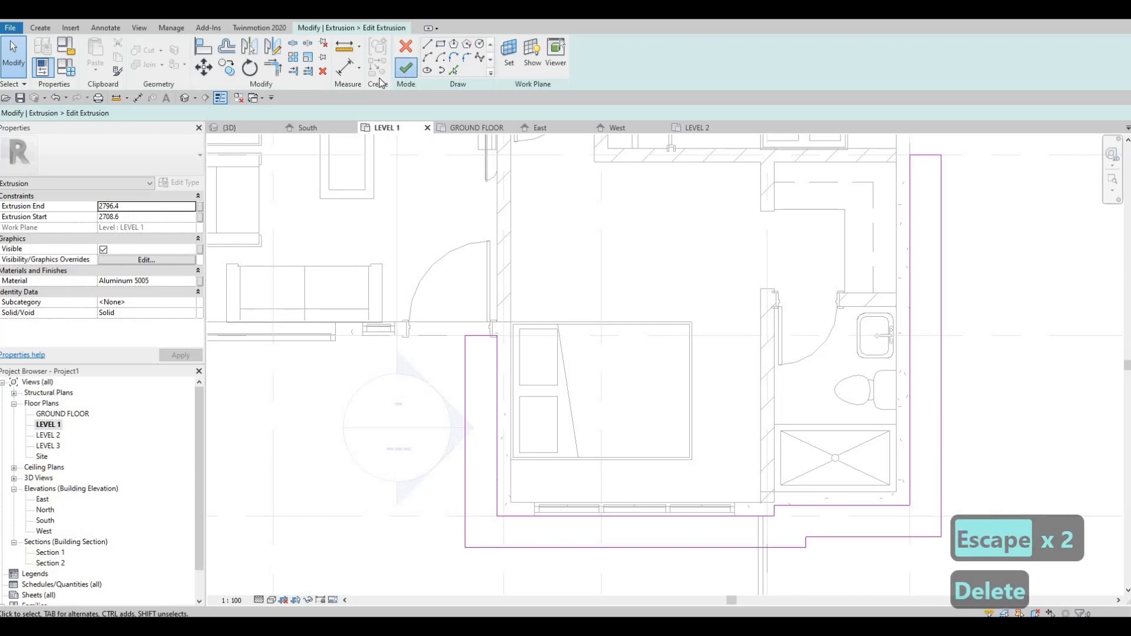
pyautogui.click(406, 69)
pyautogui.click(599, 59)
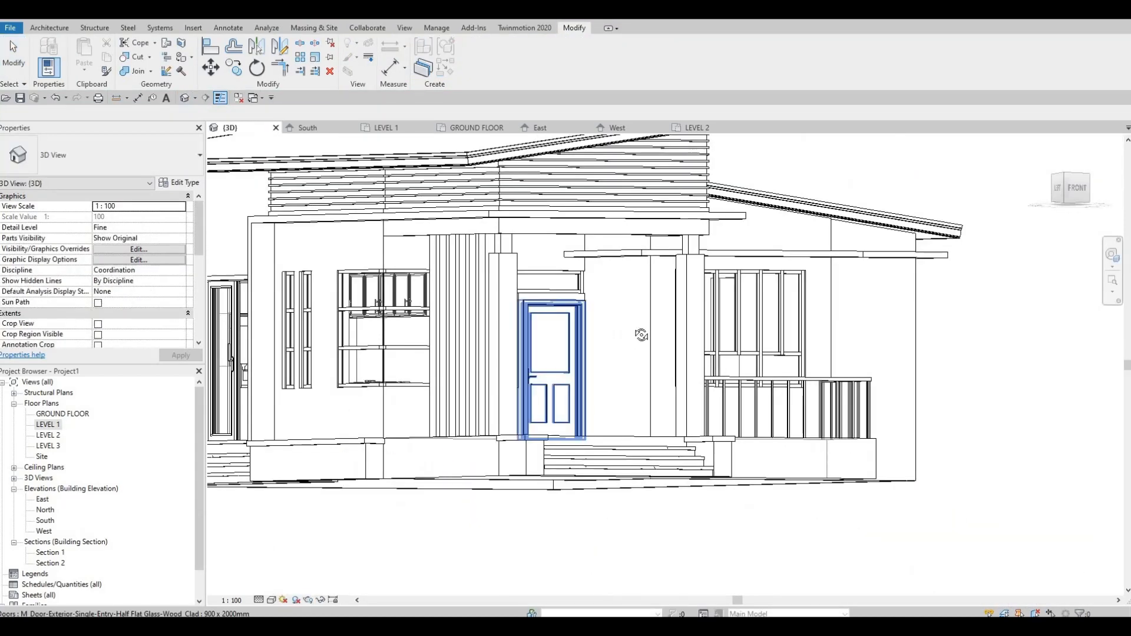
# Step: In the East elevation, create a new in-place component in the Generic Models category with the default name
pyautogui.keyDown('shift'); pyautogui.moveTo(641, 333); pyautogui.dragTo(664, 284, button='middle'); pyautogui.keyUp('shift')
pyautogui.keyDown('shift'); pyautogui.moveTo(637, 321); pyautogui.dragTo(728, 297, button='middle'); pyautogui.keyUp('shift')
pyautogui.scroll(2, 729, 298)
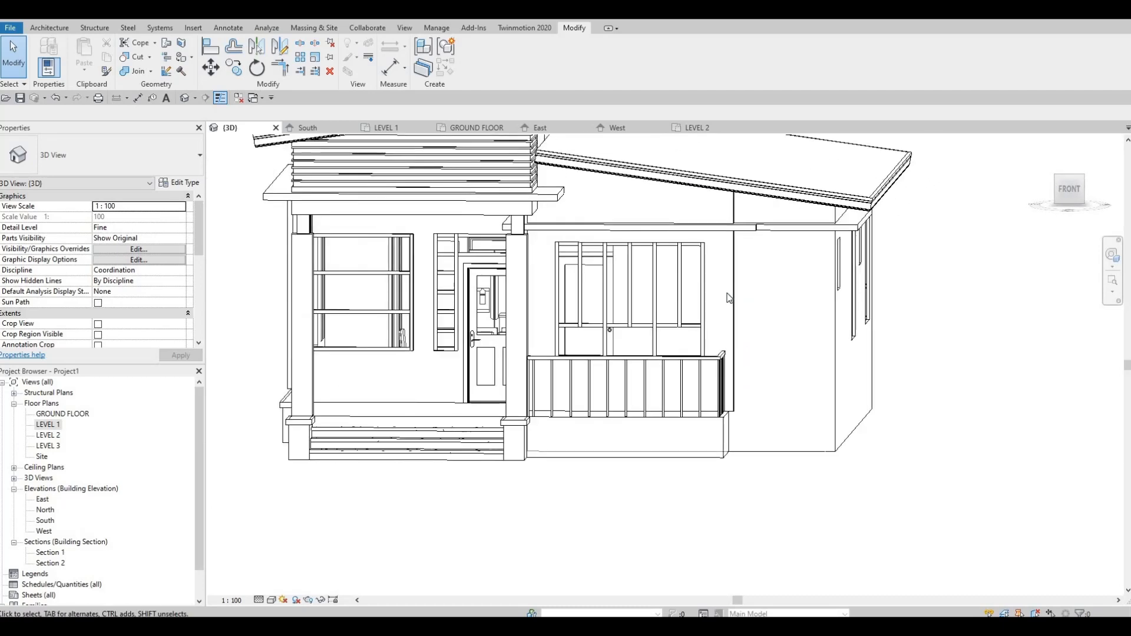
pyautogui.keyDown('shift'); pyautogui.moveTo(754, 340); pyautogui.dragTo(867, 211, button='middle'); pyautogui.keyUp('shift')
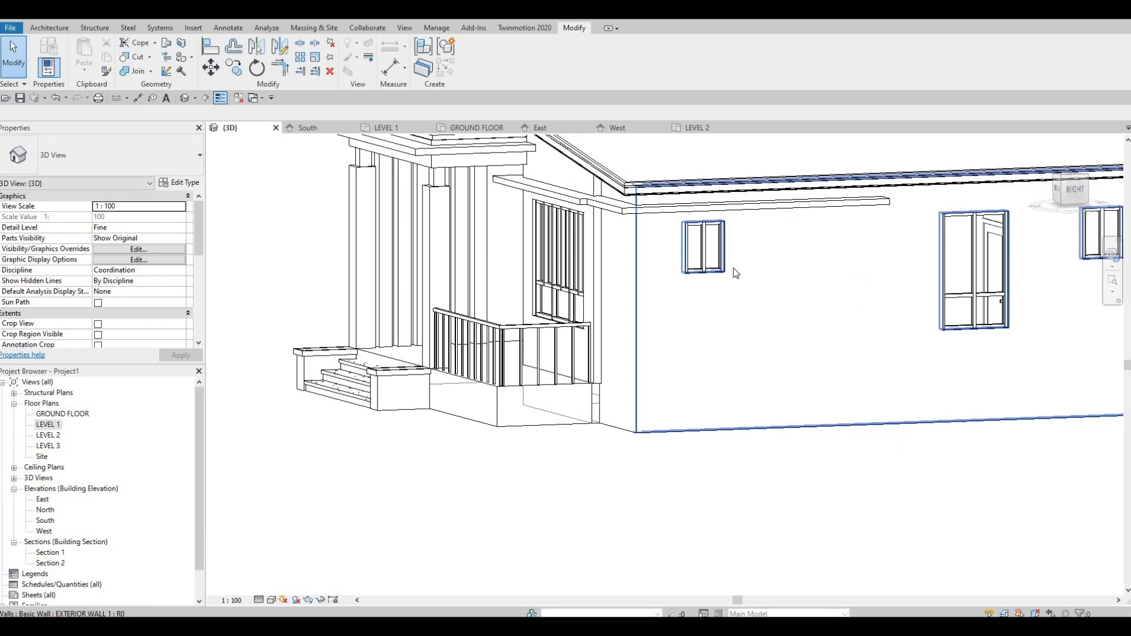
pyautogui.keyDown('shift'); pyautogui.moveTo(697, 316); pyautogui.dragTo(920, 317, button='middle'); pyautogui.keyUp('shift')
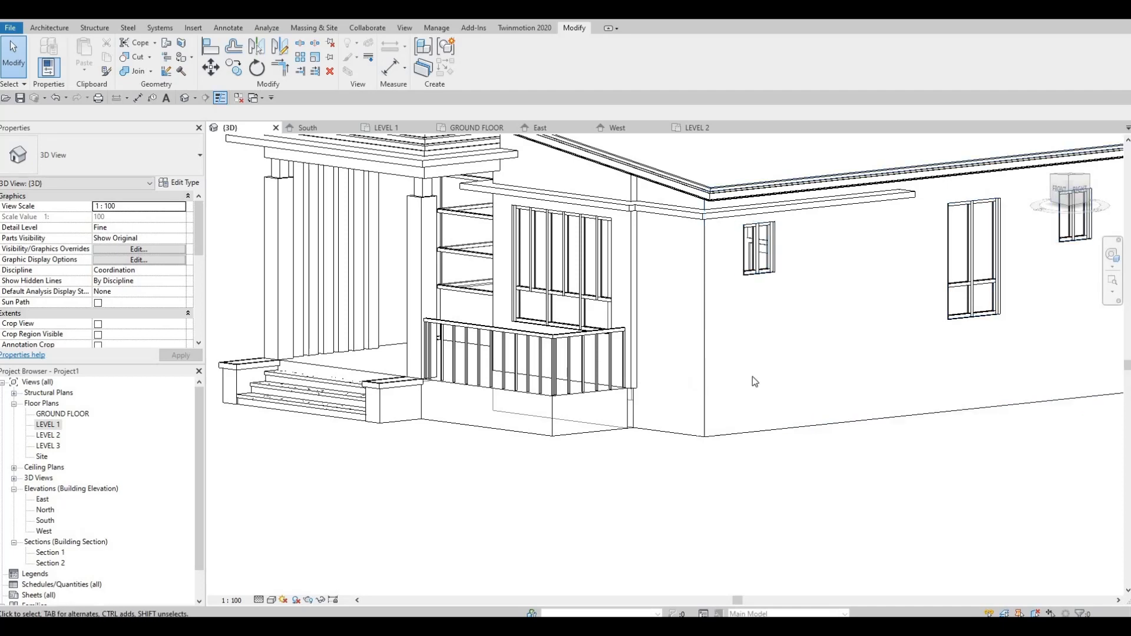
pyautogui.keyDown('shift'); pyautogui.moveTo(752, 377); pyautogui.dragTo(397, 222, button='middle'); pyautogui.keyUp('shift')
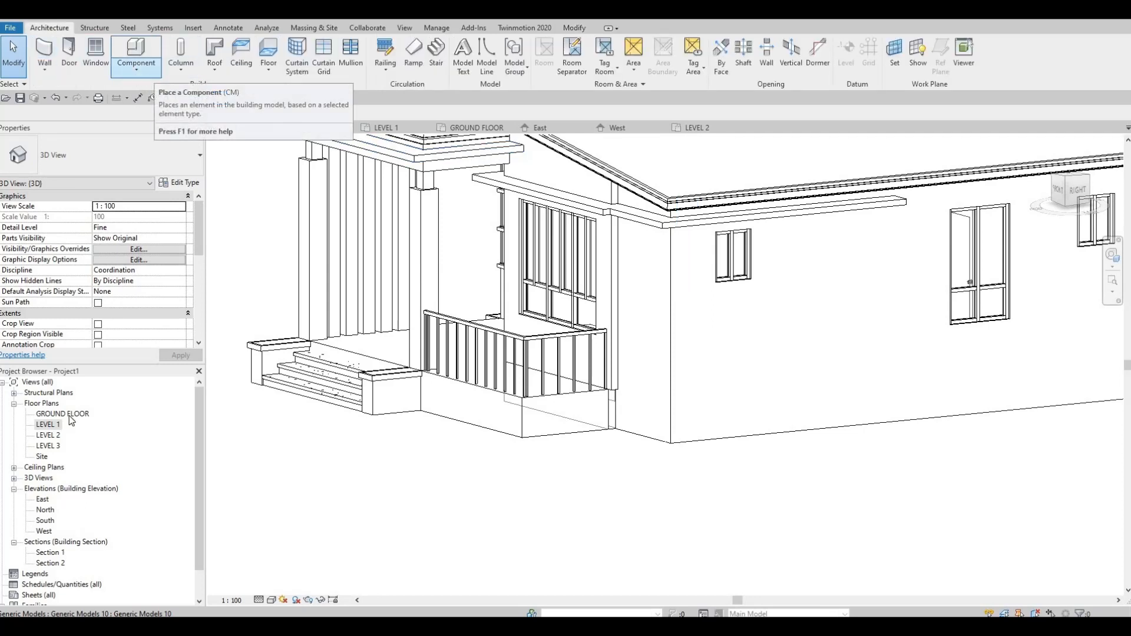
pyautogui.doubleClick(42, 500)
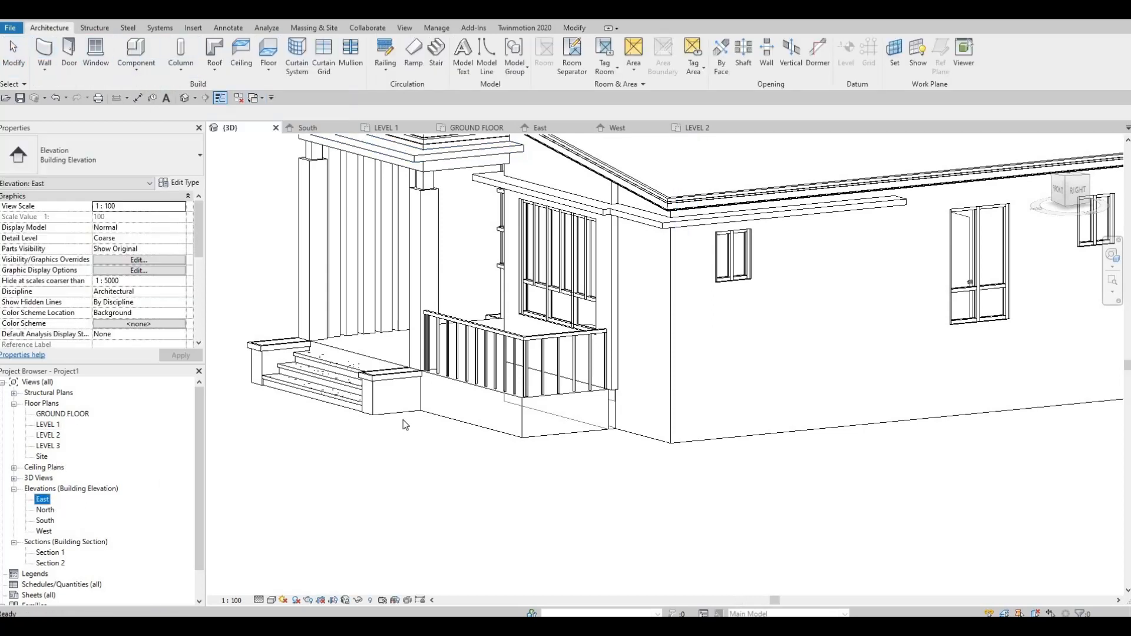
pyautogui.scroll(3, 579, 313)
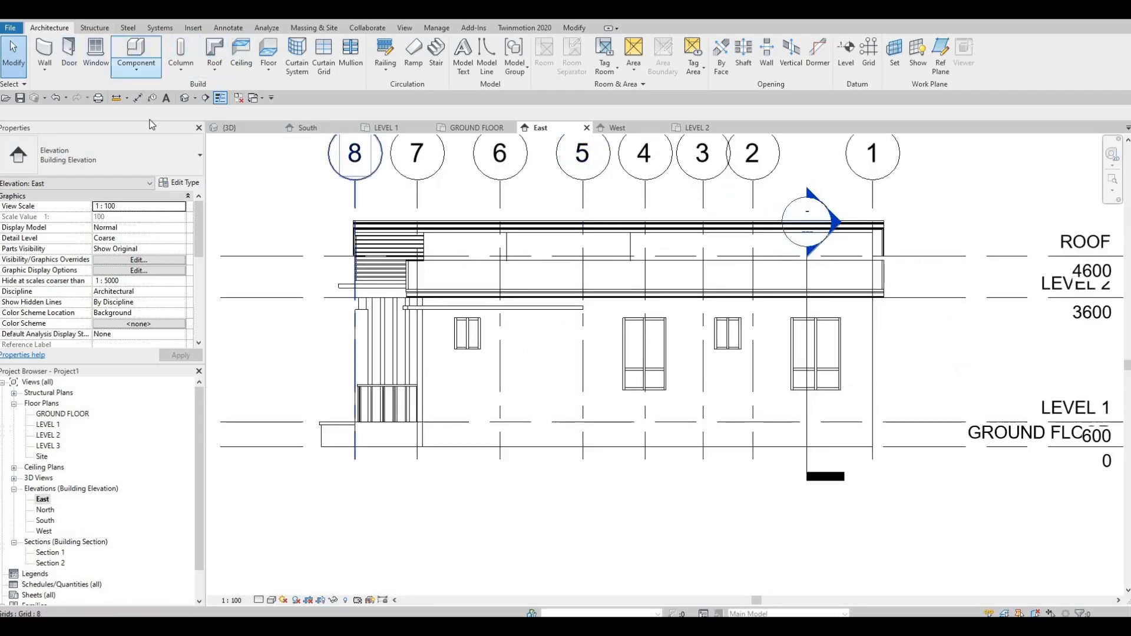
pyautogui.click(134, 71)
pyautogui.click(147, 114)
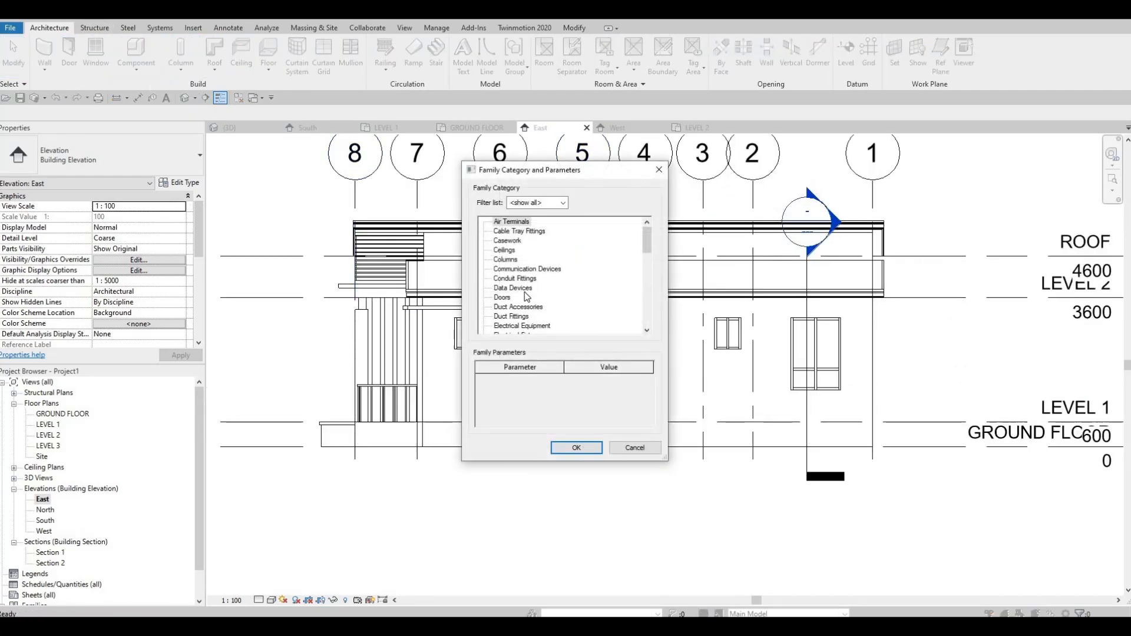
pyautogui.scroll(-5, 524, 291)
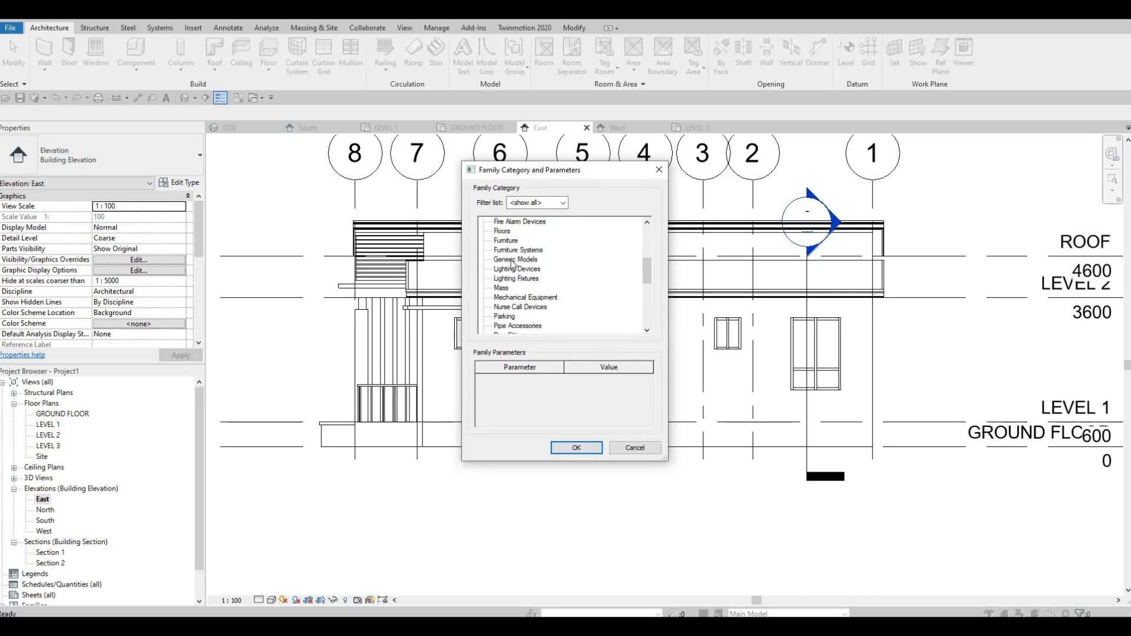
pyautogui.click(568, 447)
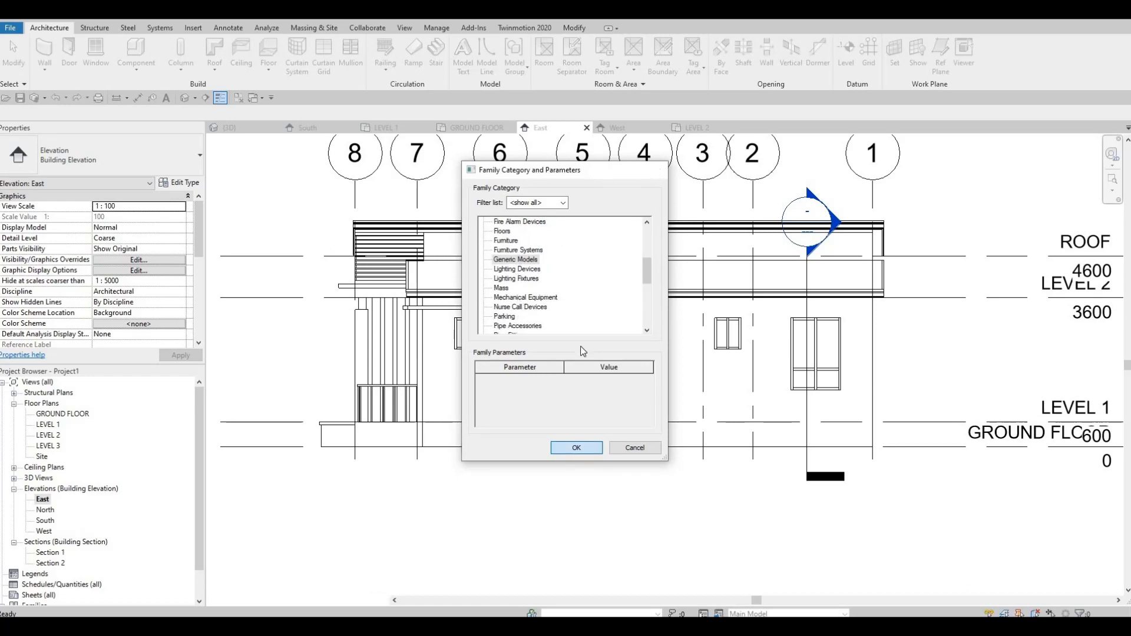
pyautogui.click(563, 340)
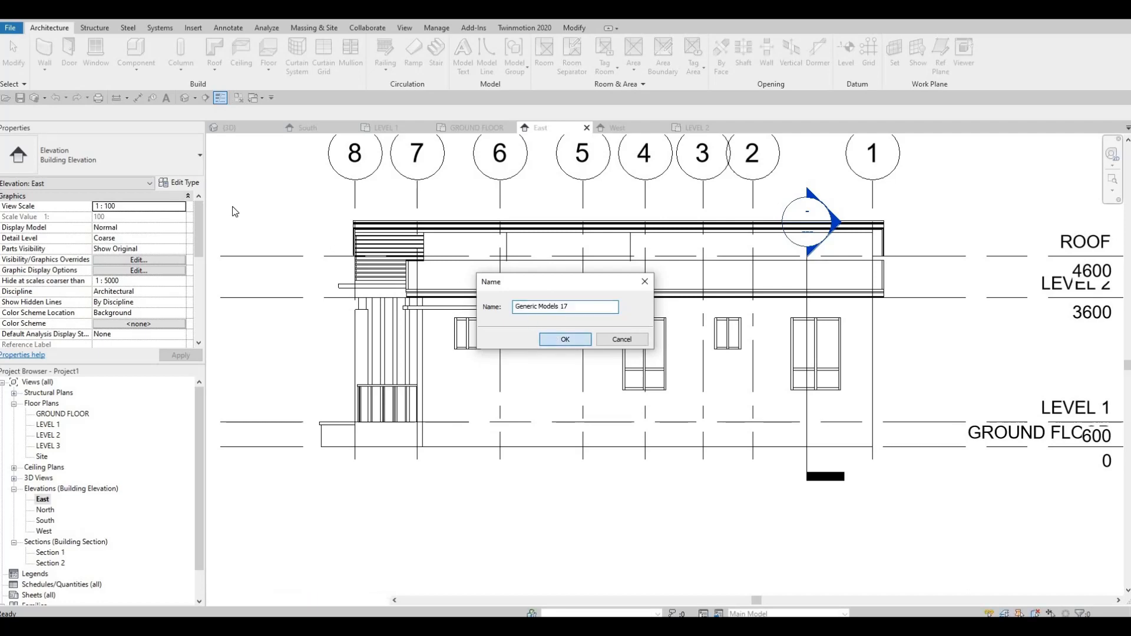
# Step: Start an extrusion using the east EXTERIOR WALL 1 face as its work plane
pyautogui.click(97, 57)
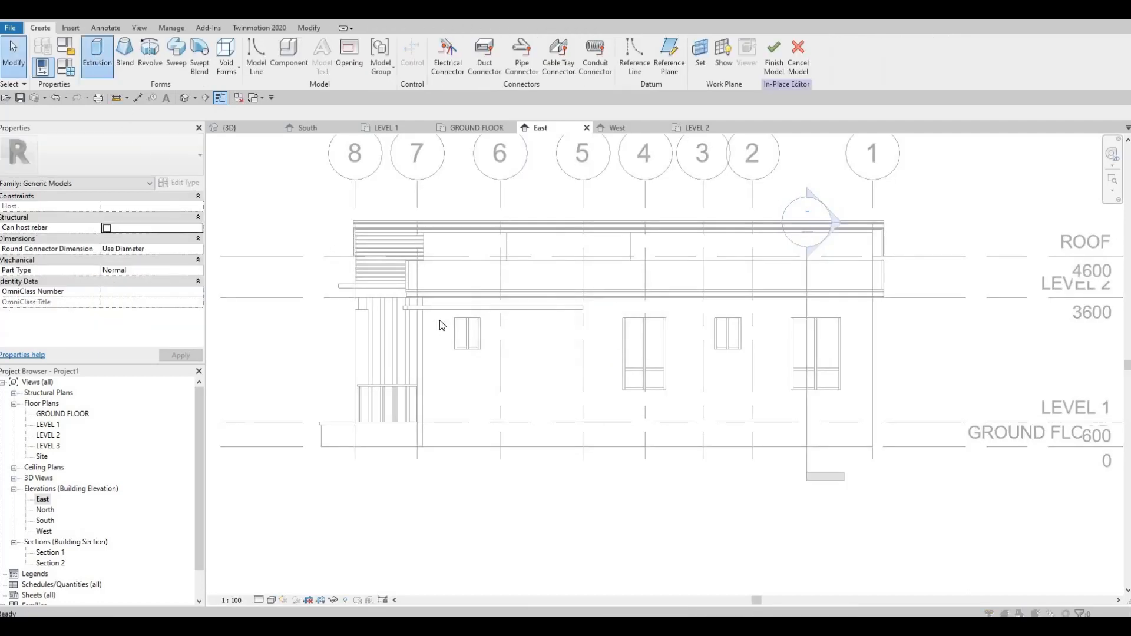
pyautogui.click(531, 384)
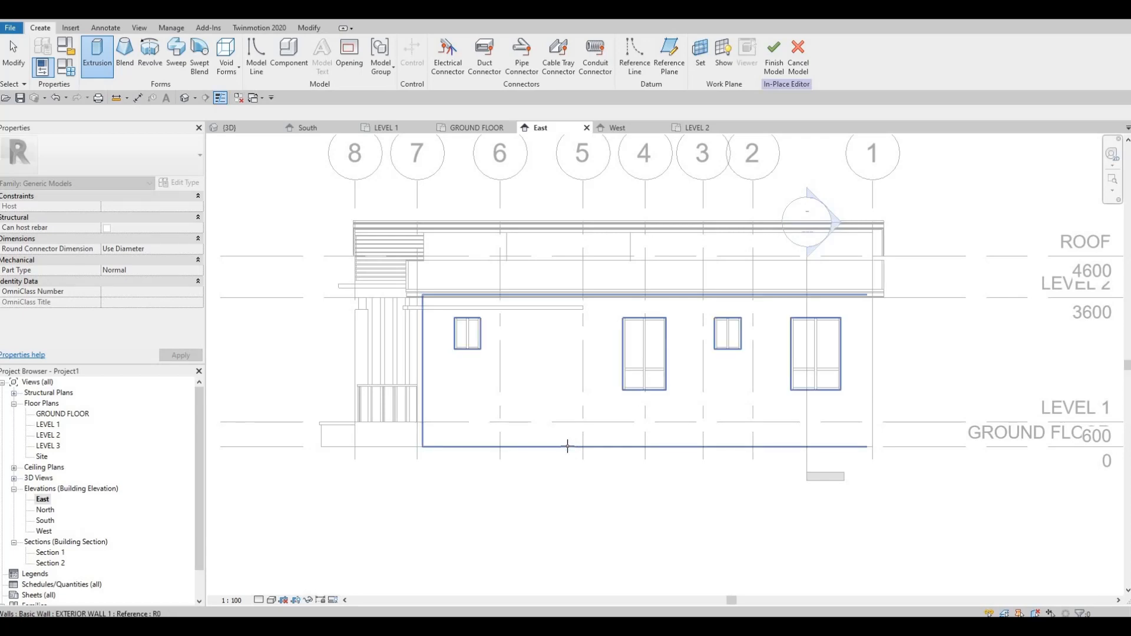
pyautogui.click(511, 384)
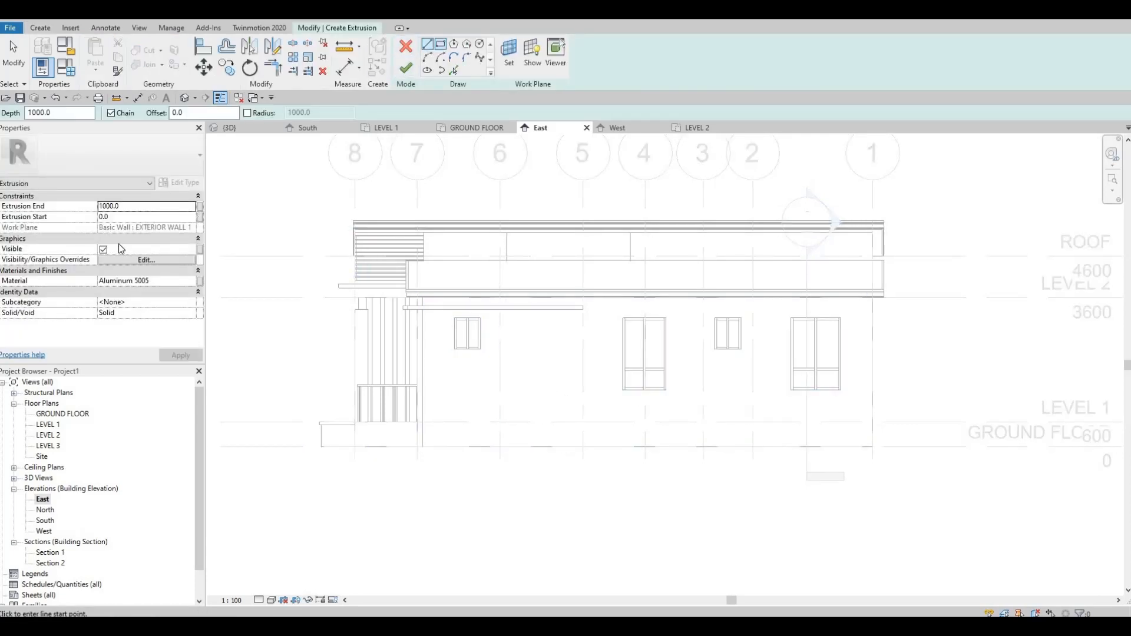
# Step: Sketch a narrow 3300 mm tall rectangle from beneath the ledge's end down to the ground line, then finish the extrusion and in-place model
pyautogui.scroll(2, 608, 330)
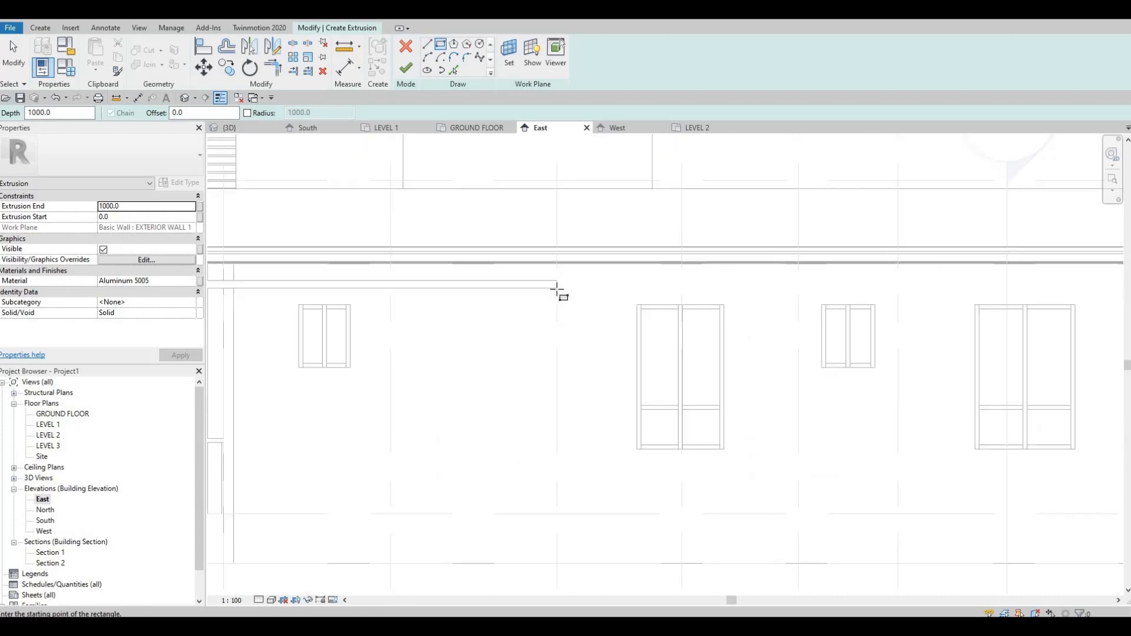
pyautogui.click(557, 289)
pyautogui.moveTo(548, 557); pyautogui.dragTo(549, 387, button='middle')
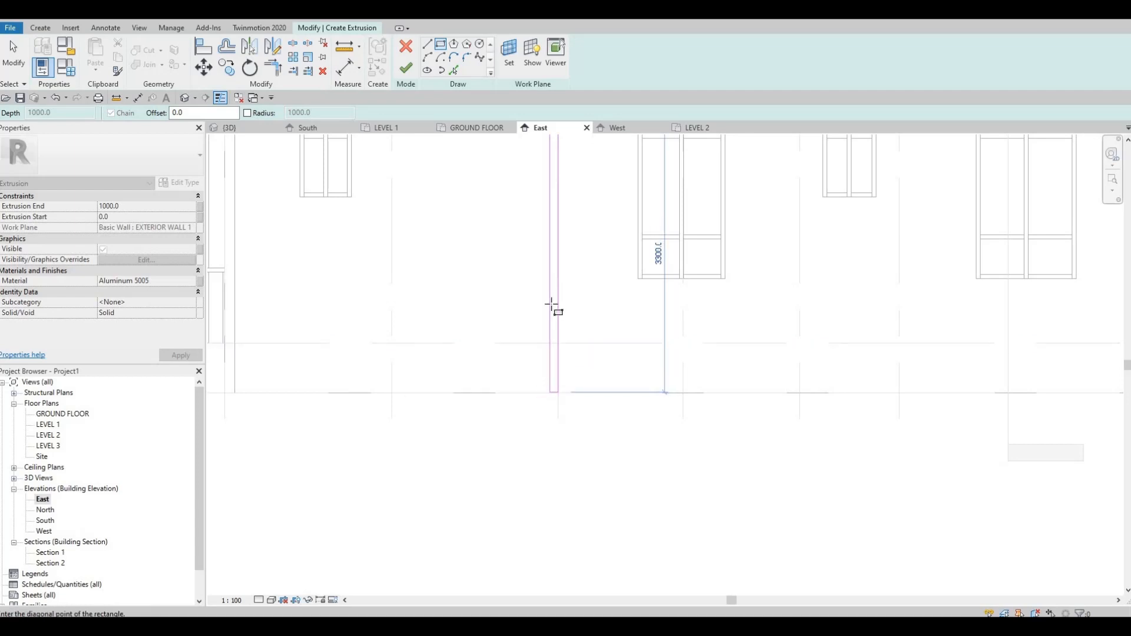
pyautogui.press('Escape')
pyautogui.scroll(-3, 556, 233)
pyautogui.press('Escape')
pyautogui.scroll(5, 568, 228)
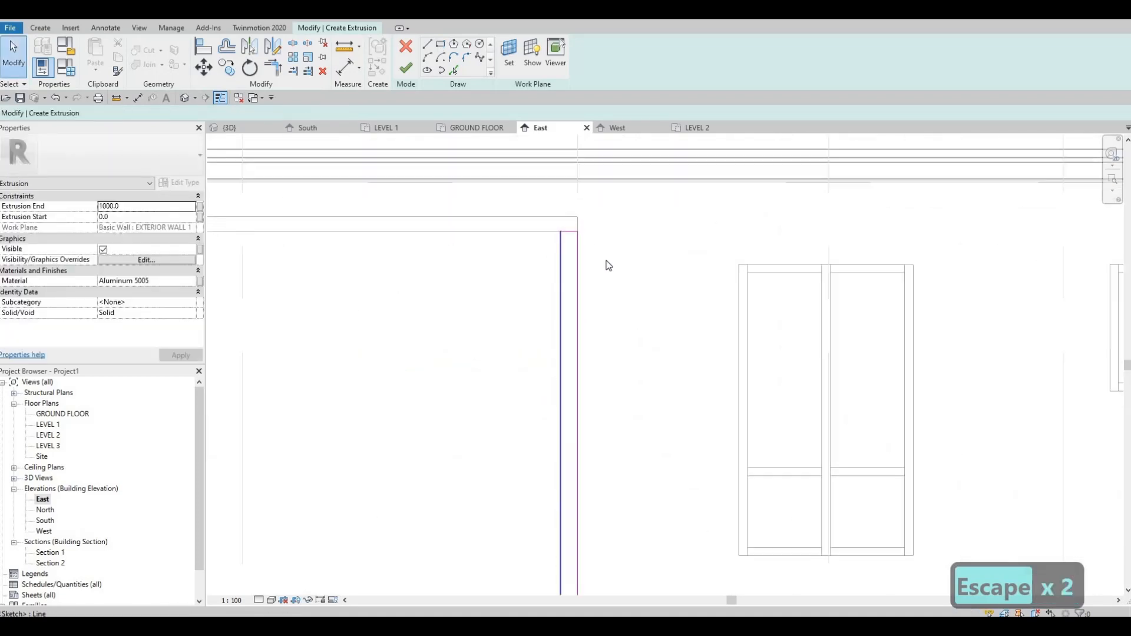
pyautogui.scroll(3, 608, 266)
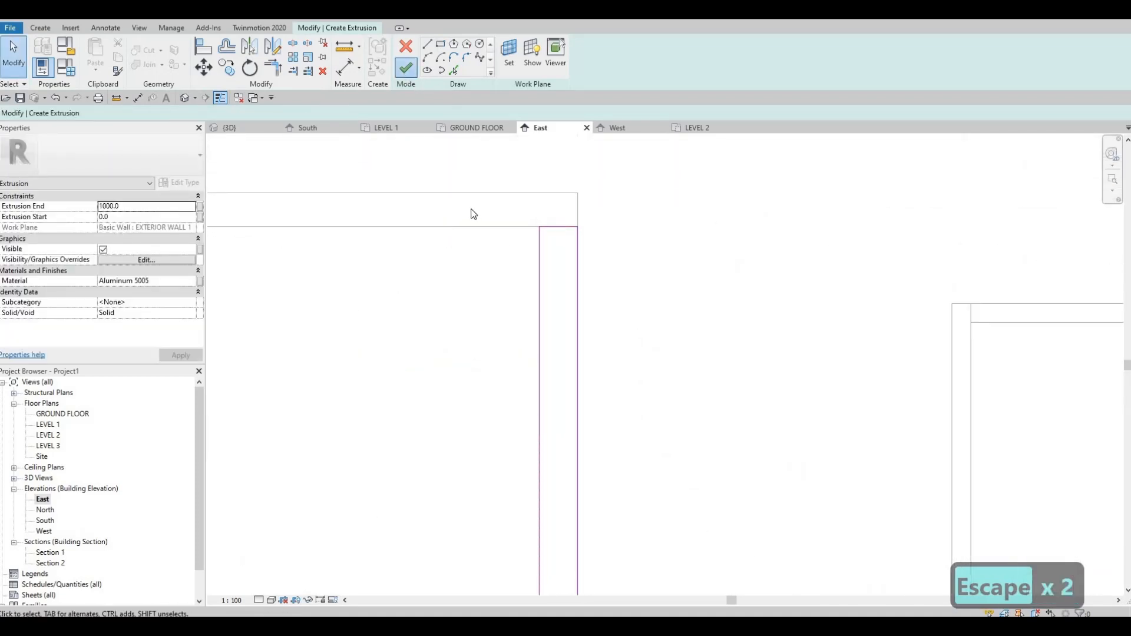
pyautogui.click(405, 68)
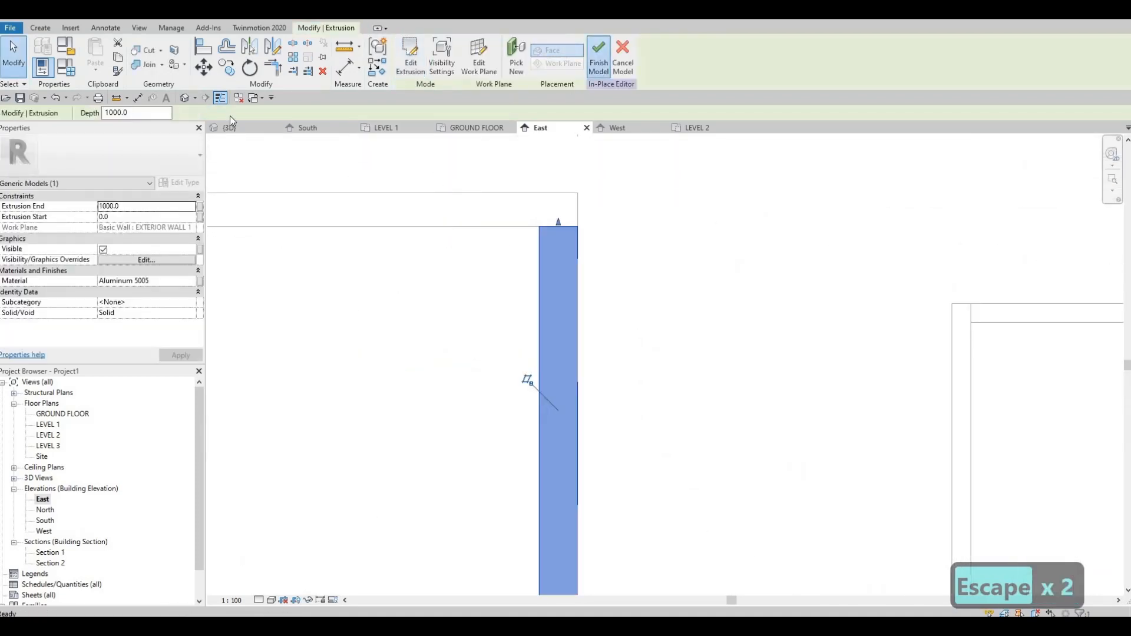
pyautogui.click(599, 56)
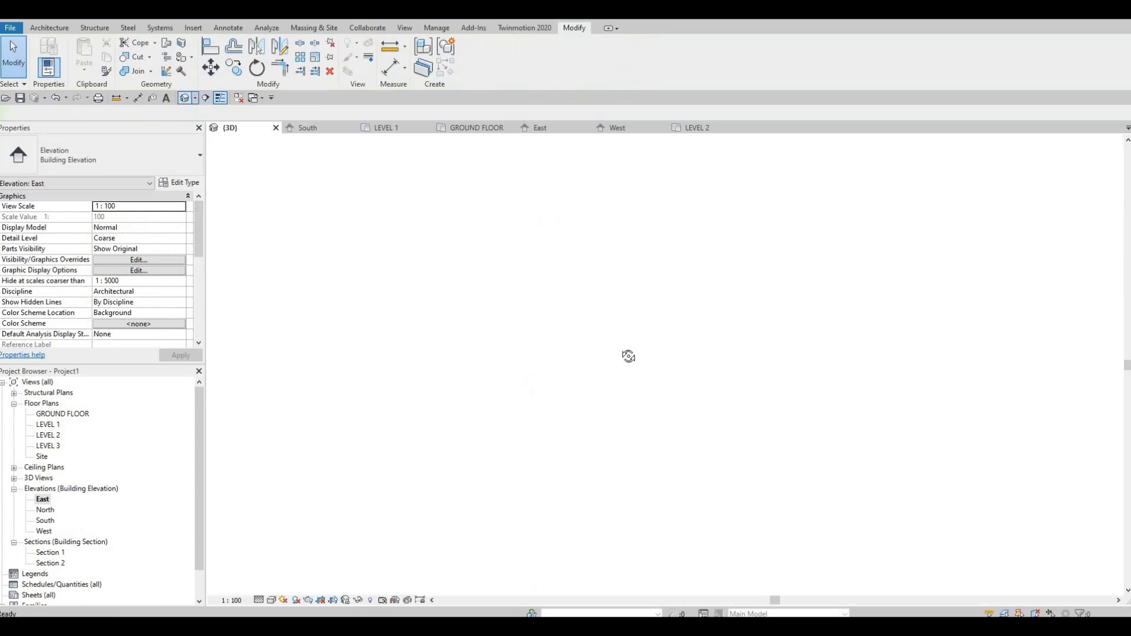
# Step: Align the new vertical fin's outer face with the ledge's outer face in the 3D view
pyautogui.press('a')
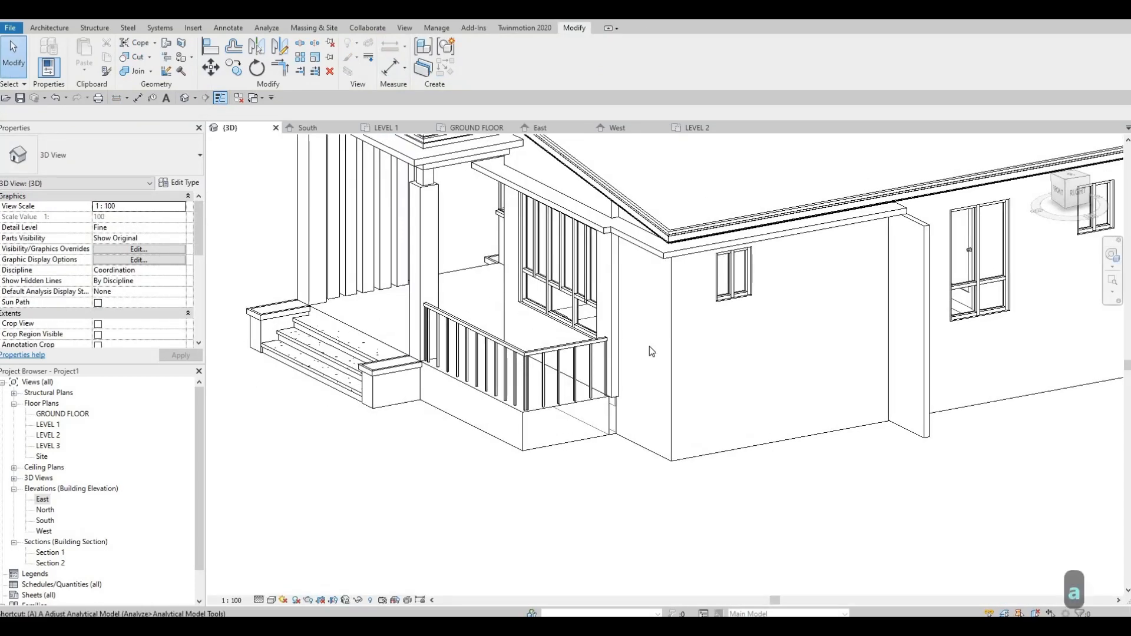
pyautogui.press('l')
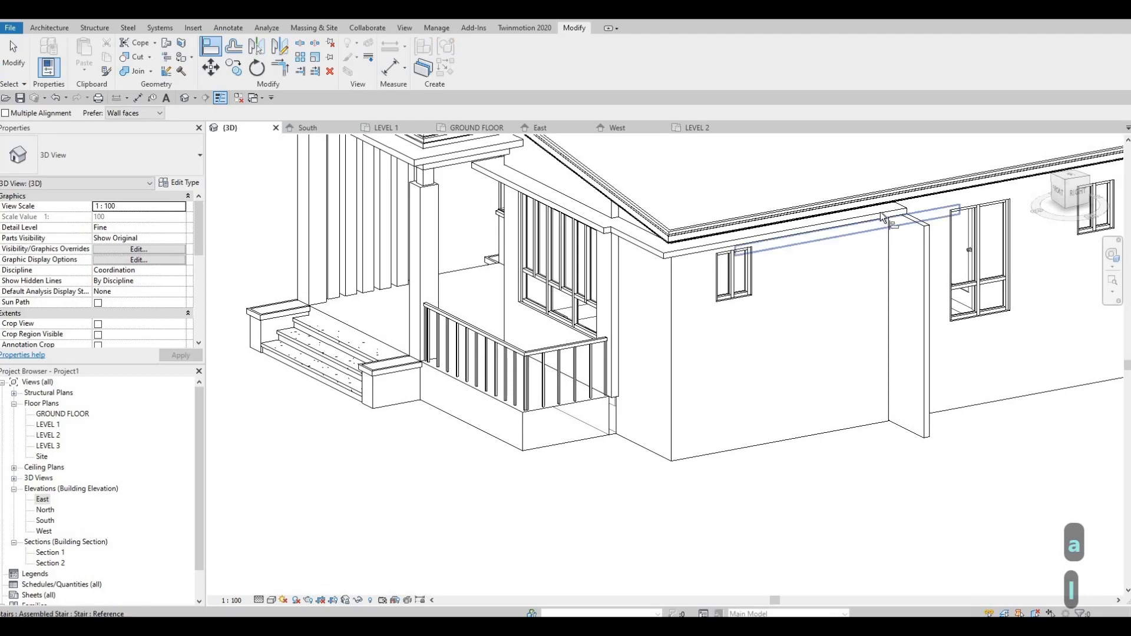
pyautogui.click(913, 232)
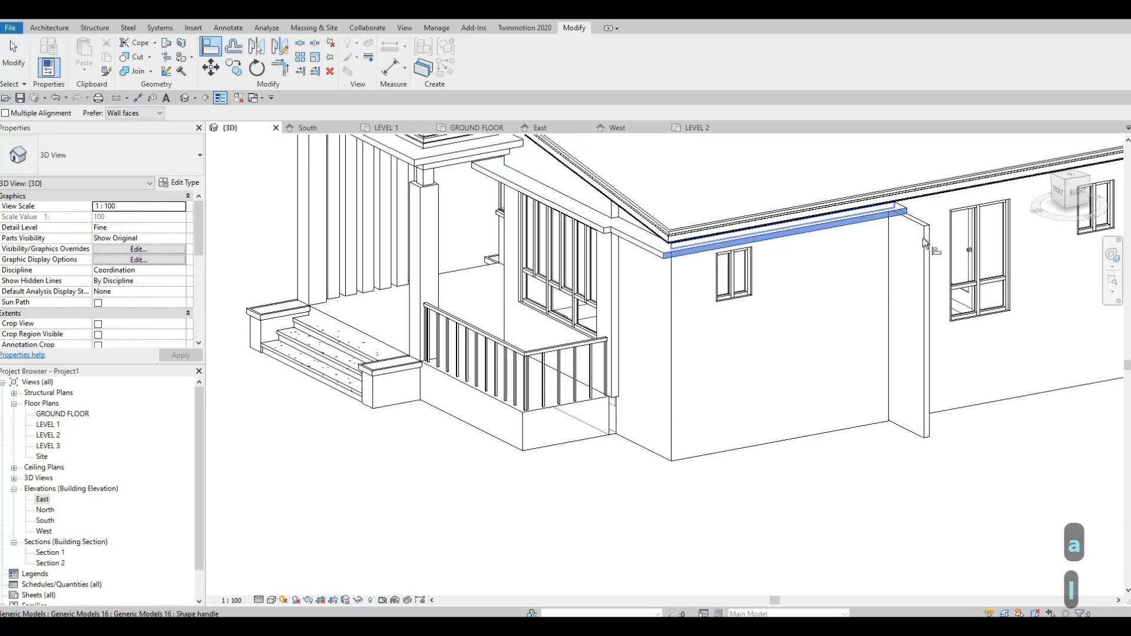
pyautogui.press('Escape')
pyautogui.press('Escape')
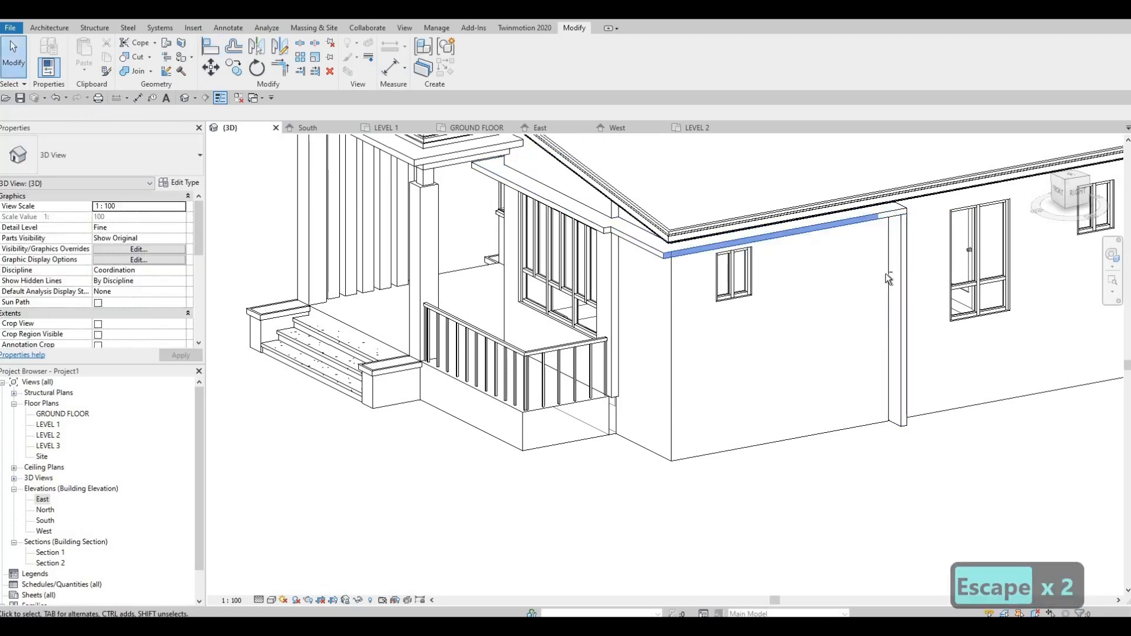
# Step: In the East elevation, start Split Face on the EXTERIOR WALL 1 face beneath the ledge
pyautogui.keyDown('shift'); pyautogui.moveTo(886, 274); pyautogui.dragTo(776, 330, button='middle'); pyautogui.keyUp('shift')
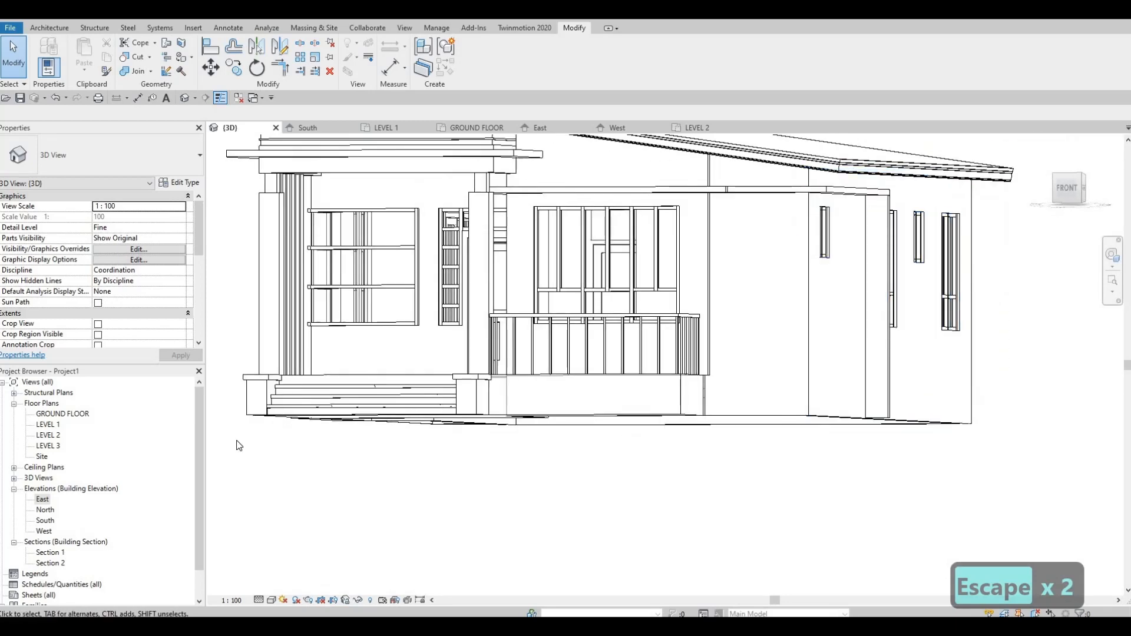
pyautogui.doubleClick(40, 500)
pyautogui.scroll(-5, 683, 311)
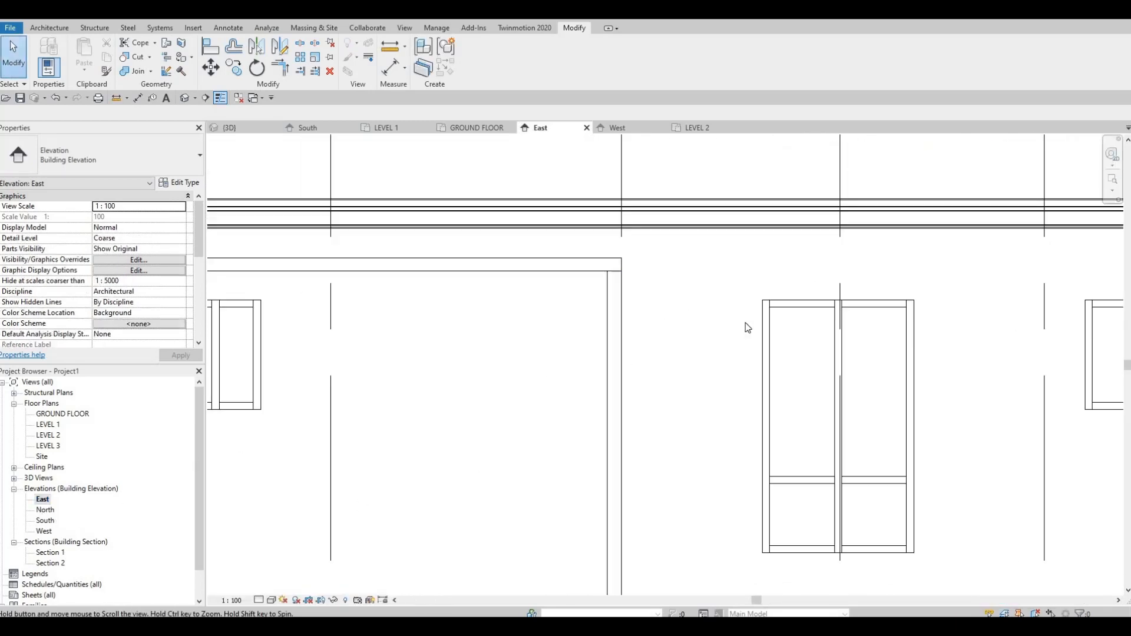
pyautogui.moveTo(745, 323); pyautogui.dragTo(796, 278, button='middle')
pyautogui.scroll(-2, 797, 278)
pyautogui.press('Escape')
pyautogui.scroll(-2, 695, 374)
pyautogui.moveTo(694, 374); pyautogui.dragTo(814, 313, button='middle')
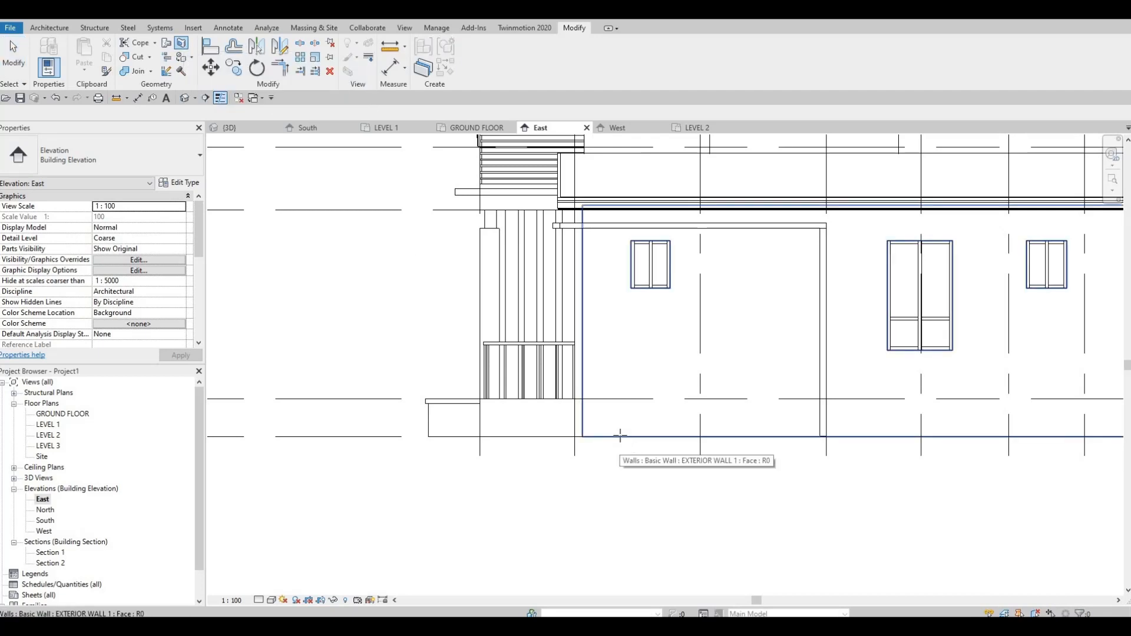
pyautogui.click(735, 328)
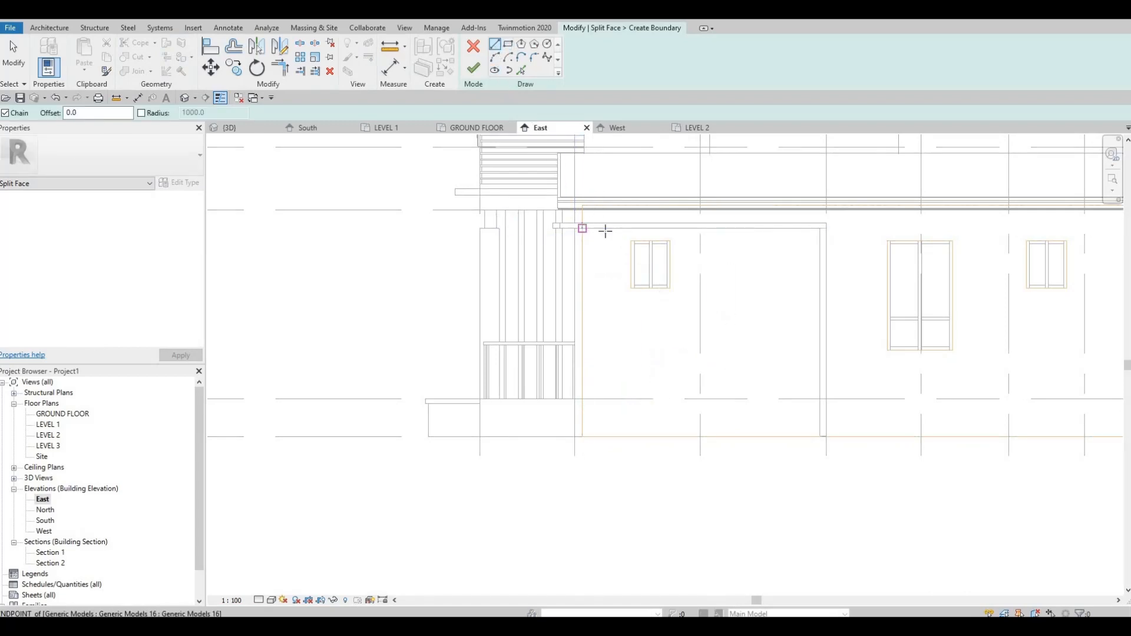
# Step: Draw the split boundary 3780 mm along the ledge's underside and down the fin's inner edge to the wall base, then finish it
pyautogui.click(582, 228)
pyautogui.click(820, 228)
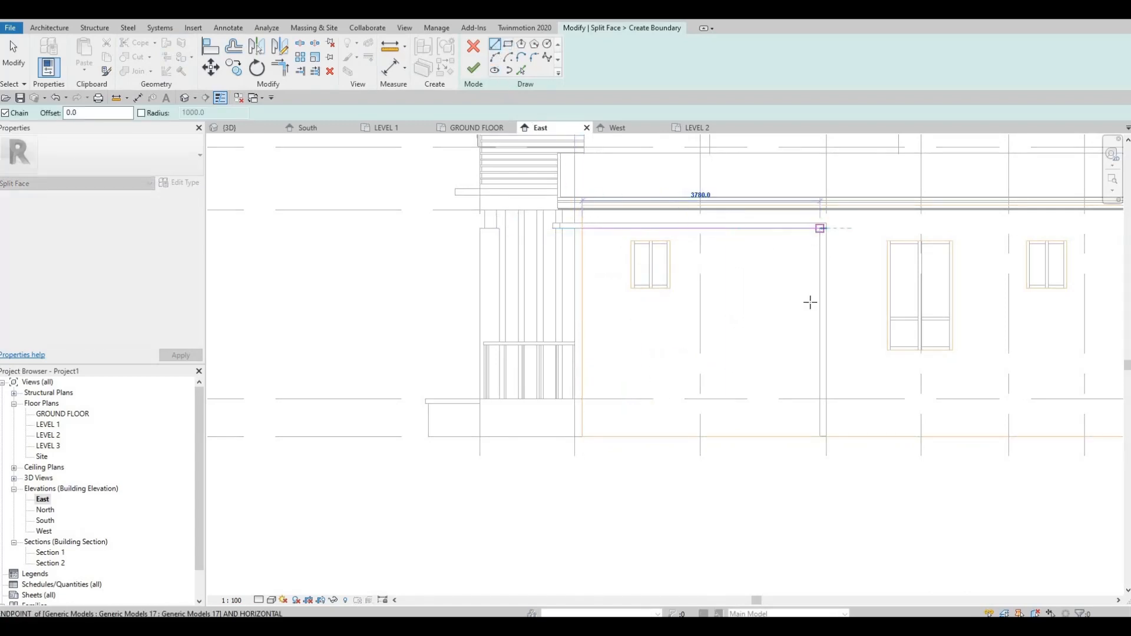
pyautogui.click(820, 436)
pyautogui.press('Escape')
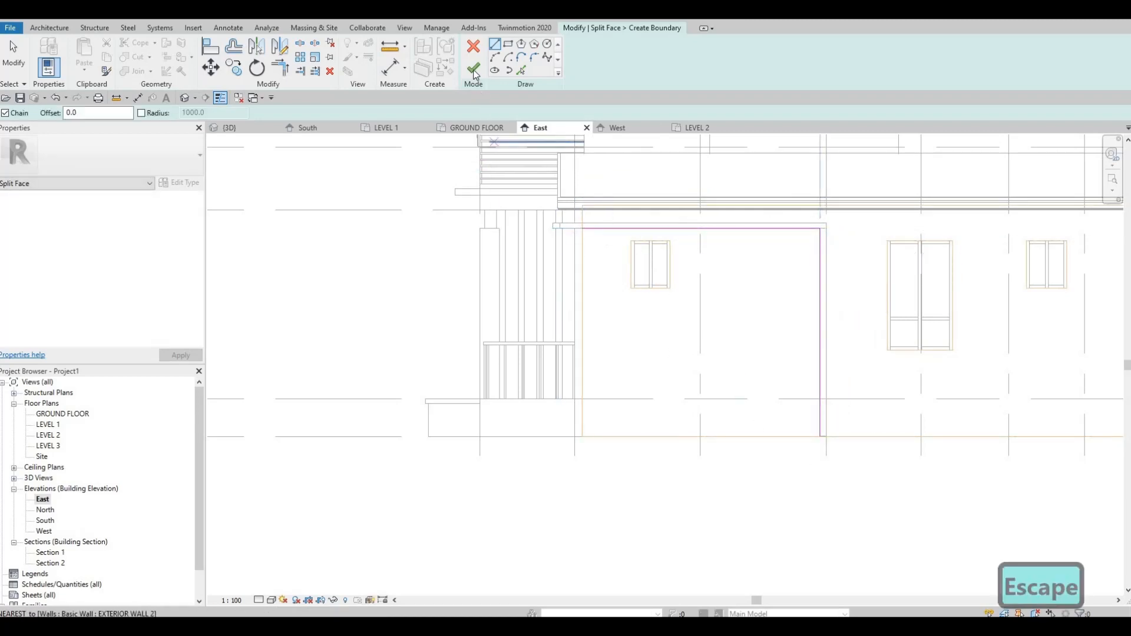
pyautogui.click(474, 70)
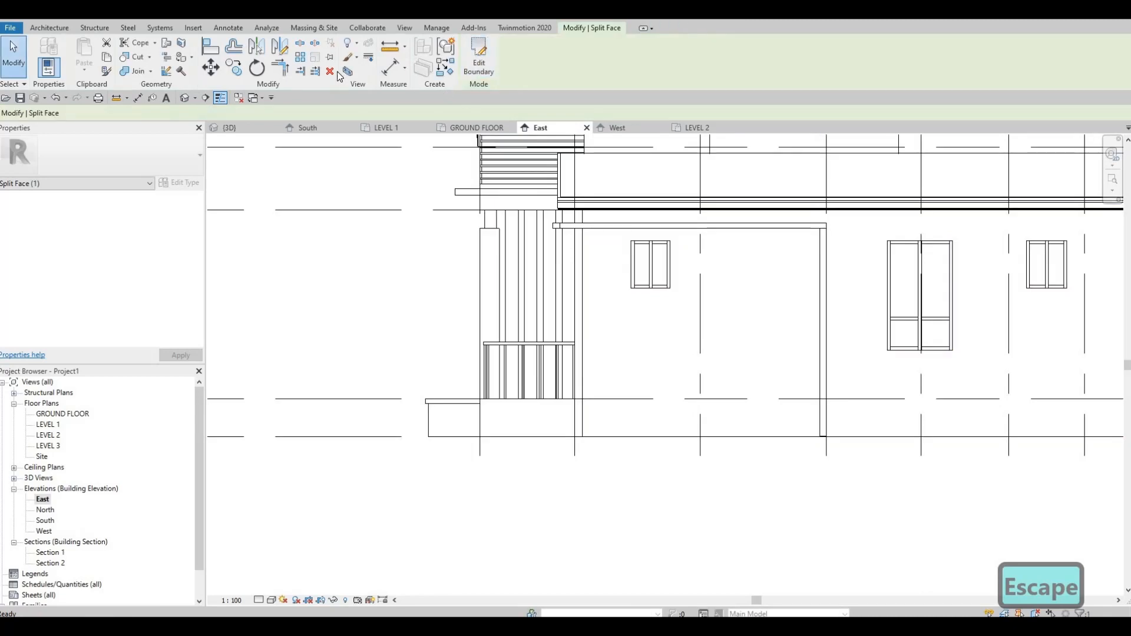
# Step: Paint the split wall region framed by the ledge and fin with the EIFS, Exterior Insulation material
pyautogui.click(184, 71)
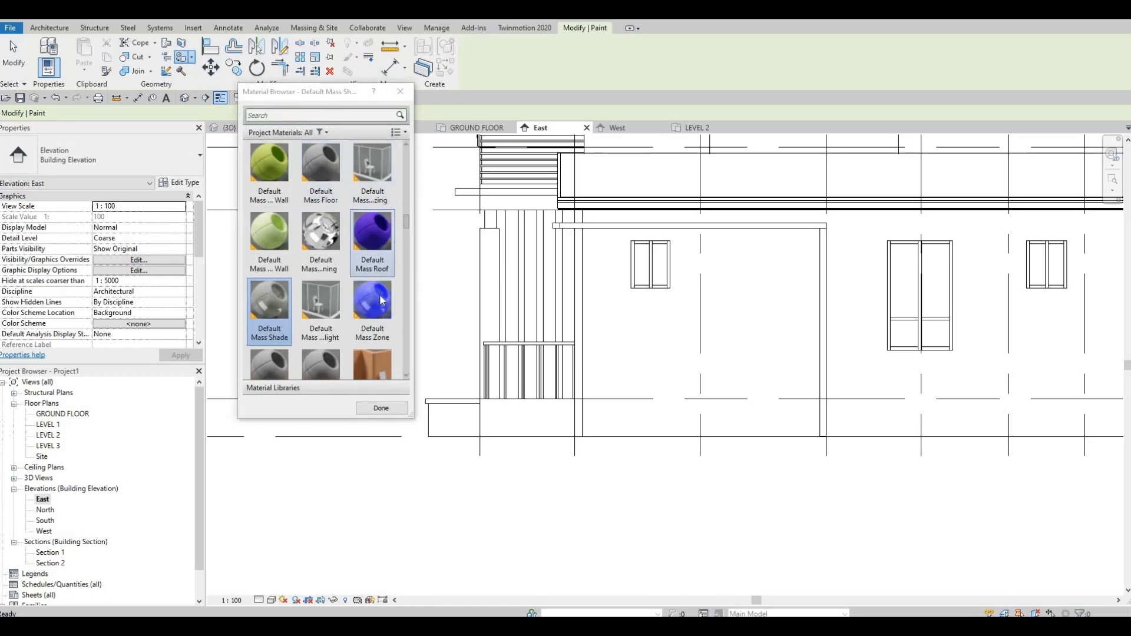
pyautogui.scroll(-3, 380, 301)
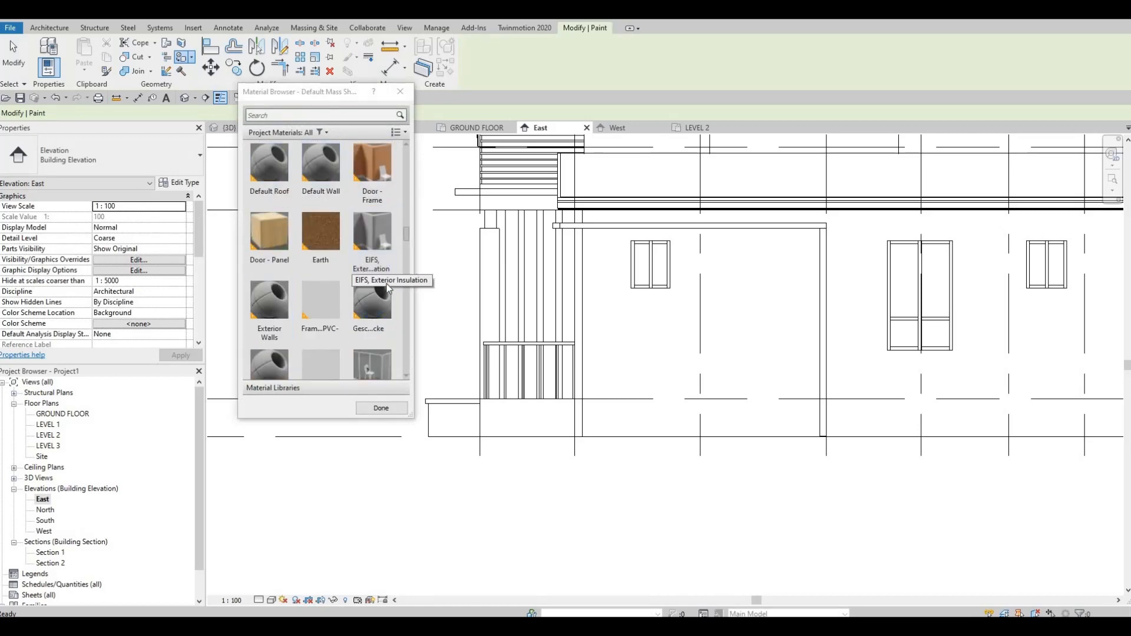
pyautogui.click(380, 239)
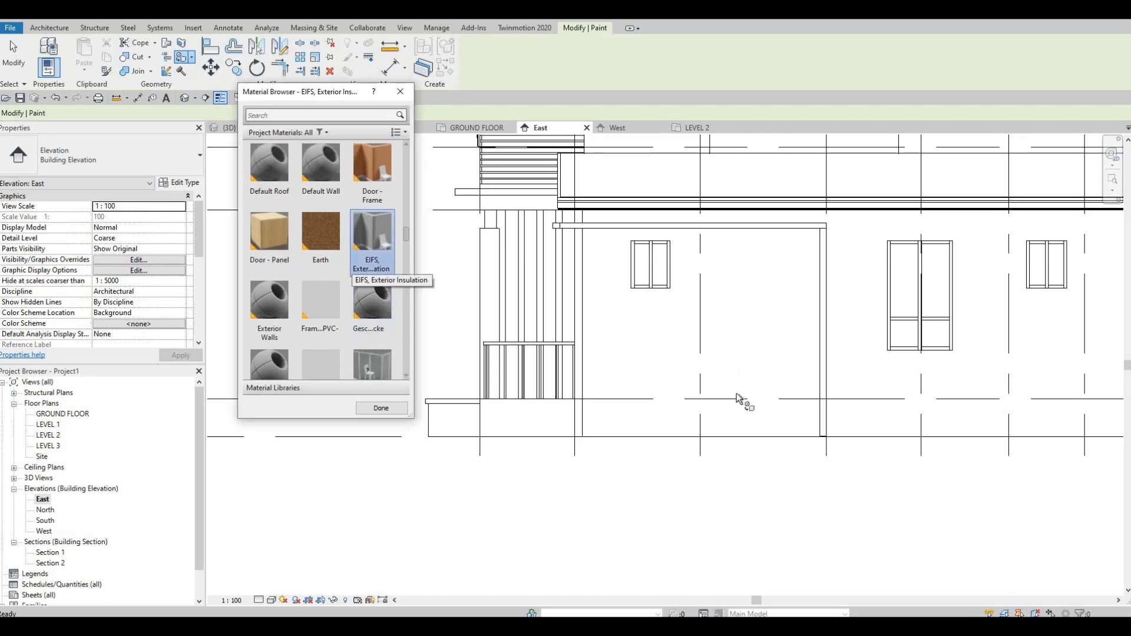
pyautogui.click(763, 434)
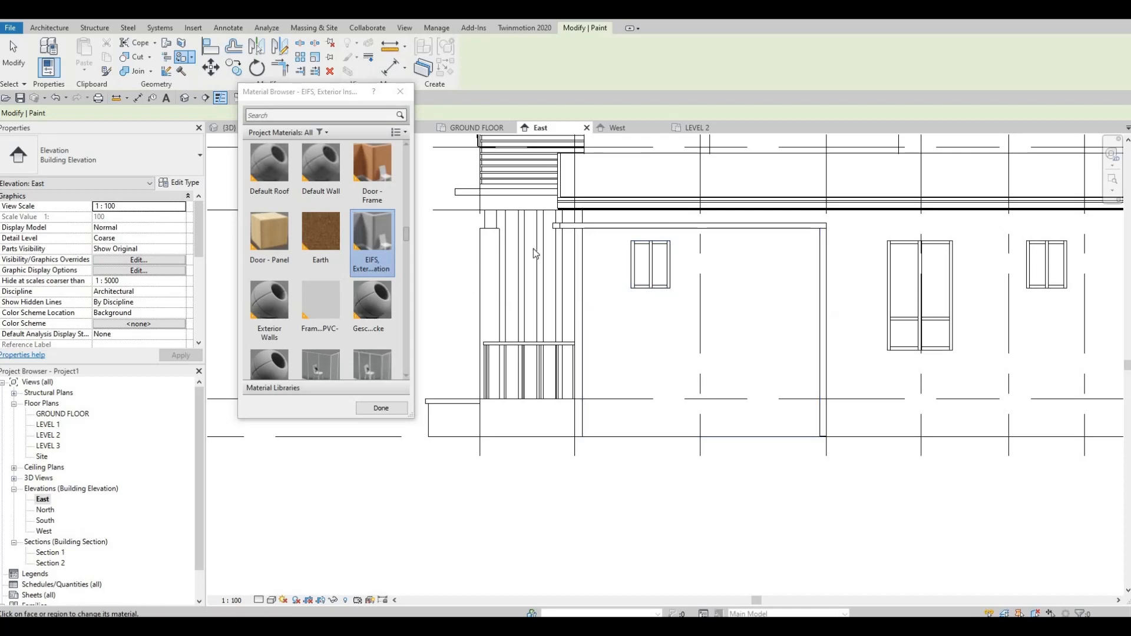
pyautogui.press('Escape')
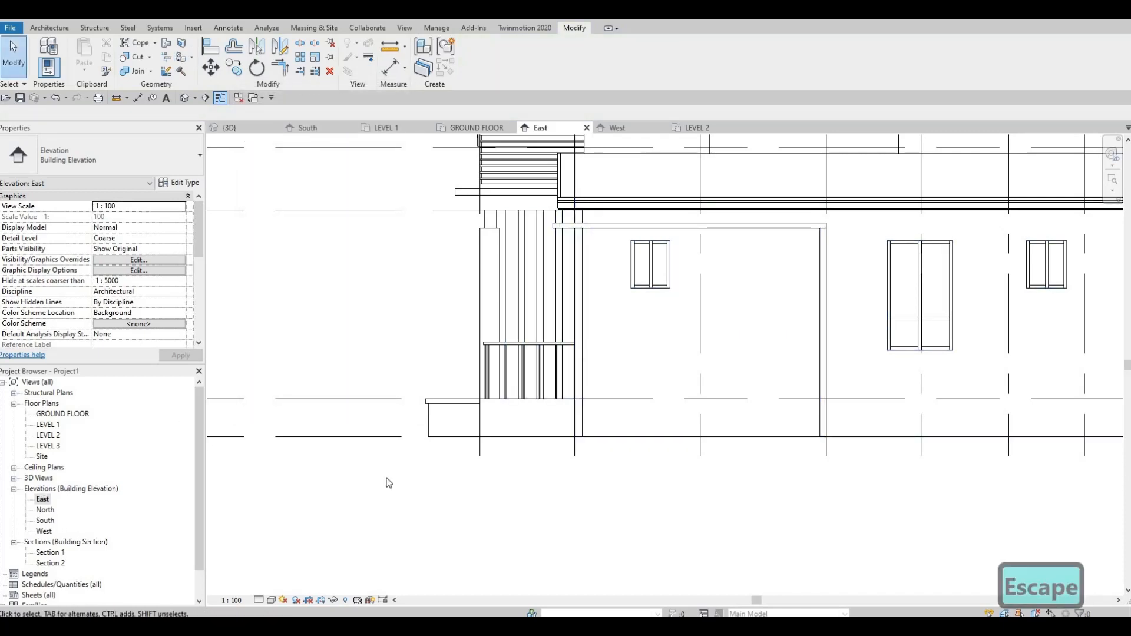
# Step: In the South elevation, start Split Face on the EXTERIOR WALL 1 face between the balcony and the building's corner
pyautogui.moveTo(671, 485); pyautogui.dragTo(659, 426, button='middle')
pyautogui.scroll(-1, 682, 354)
pyautogui.moveTo(682, 354); pyautogui.dragTo(594, 301, button='middle')
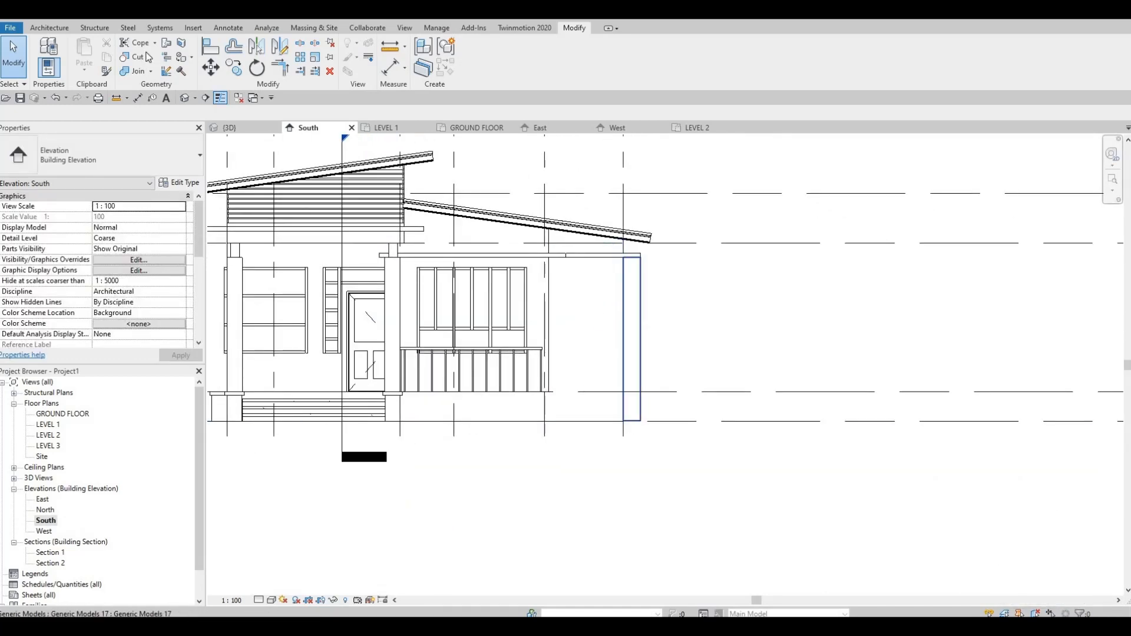
pyautogui.click(183, 45)
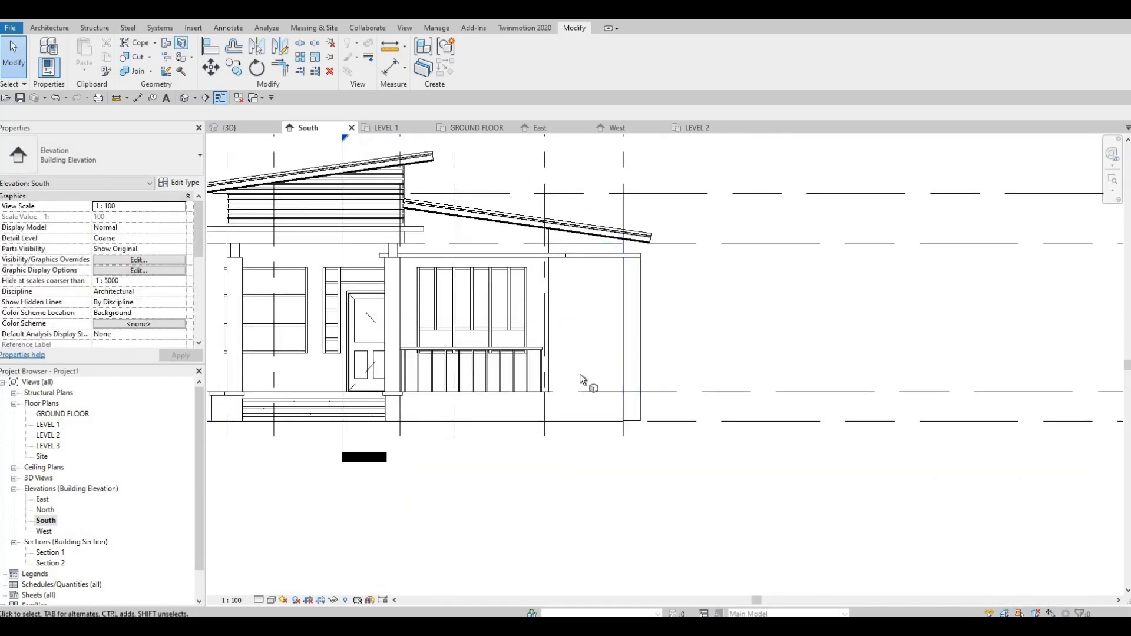
pyautogui.click(616, 425)
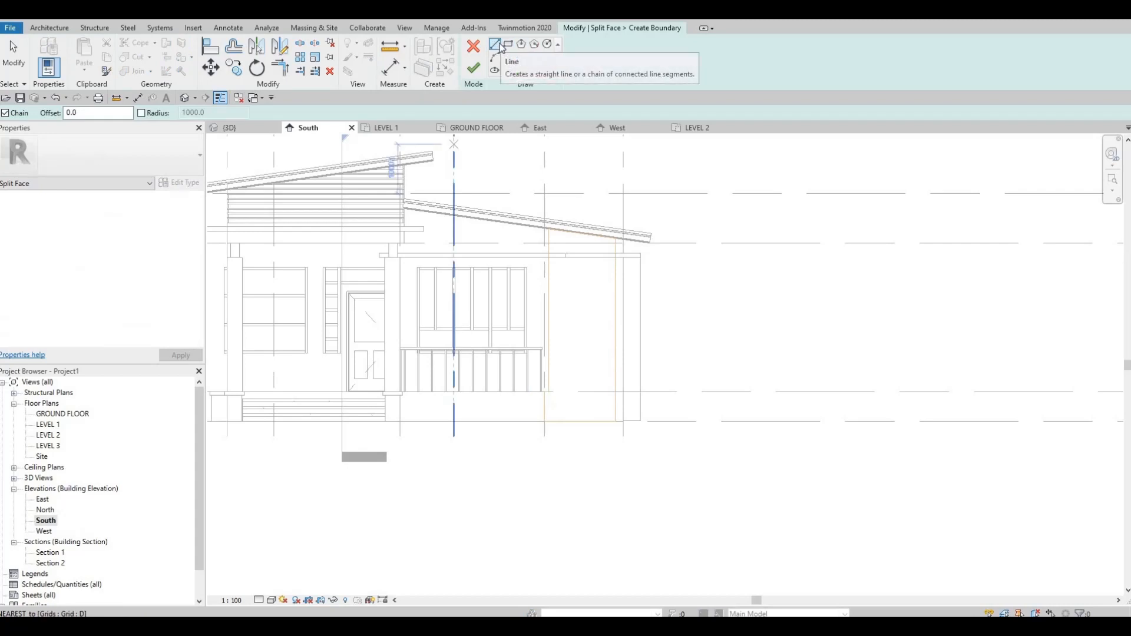
# Step: Draw a 1355 mm split line across the wall face along the ledge's underside and finish the boundary
pyautogui.scroll(2, 595, 177)
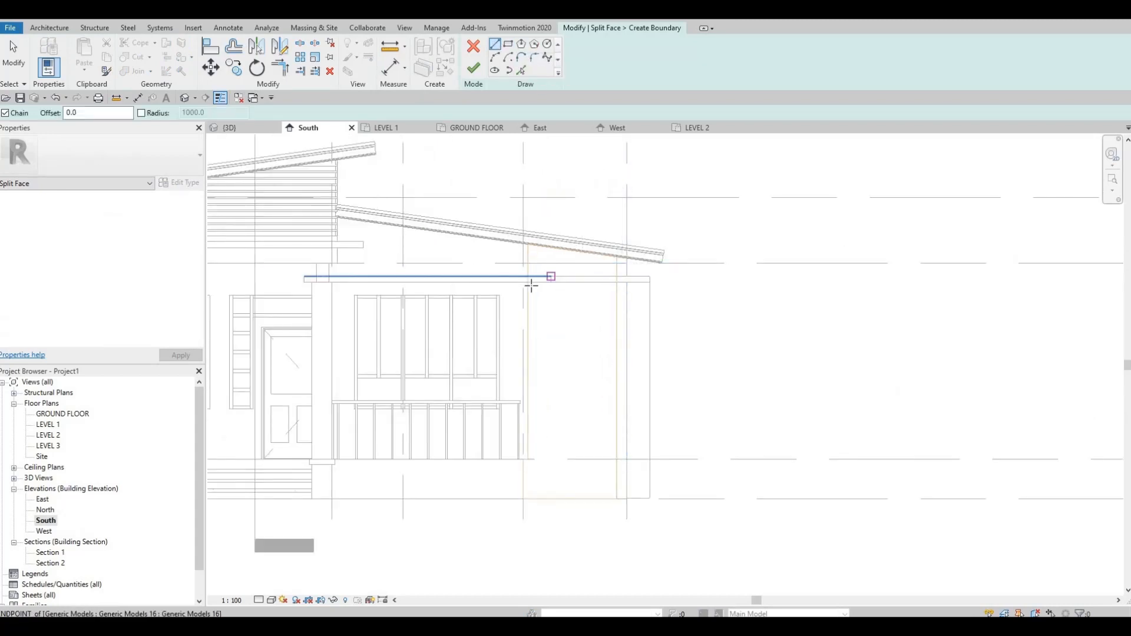
pyautogui.scroll(2, 522, 285)
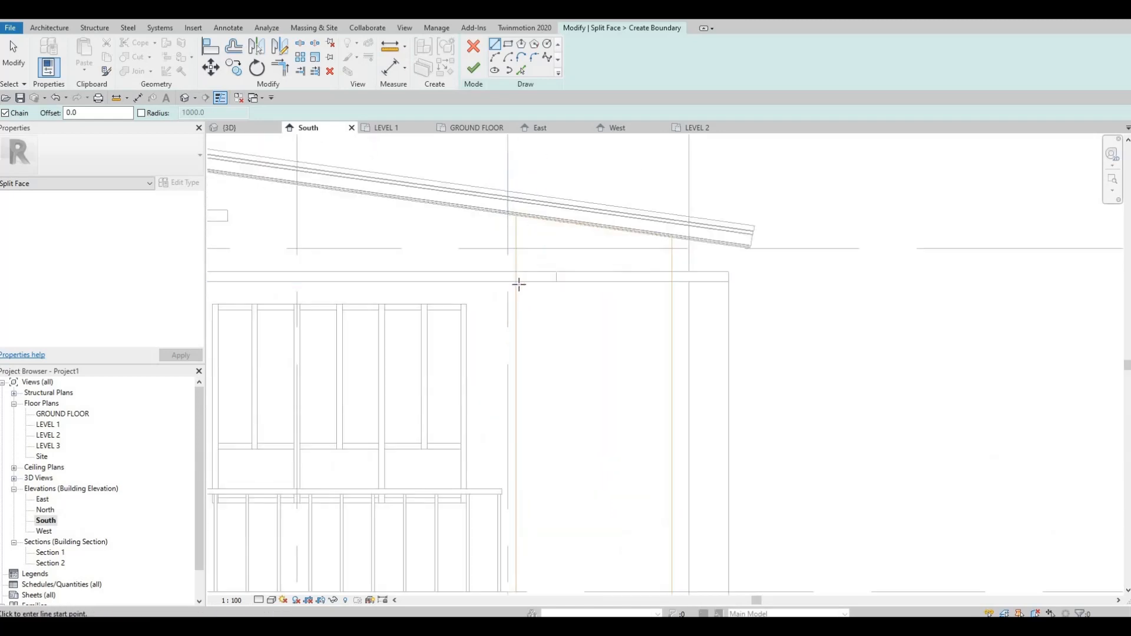
pyautogui.click(516, 281)
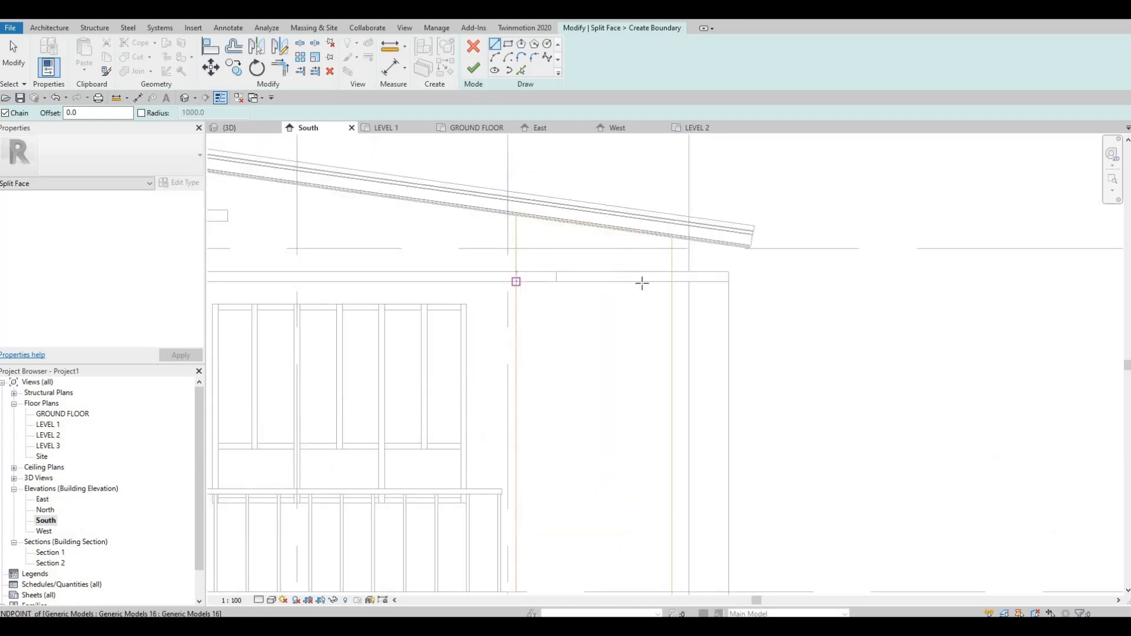
pyautogui.click(672, 281)
pyautogui.press('F1')
pyautogui.press('Escape')
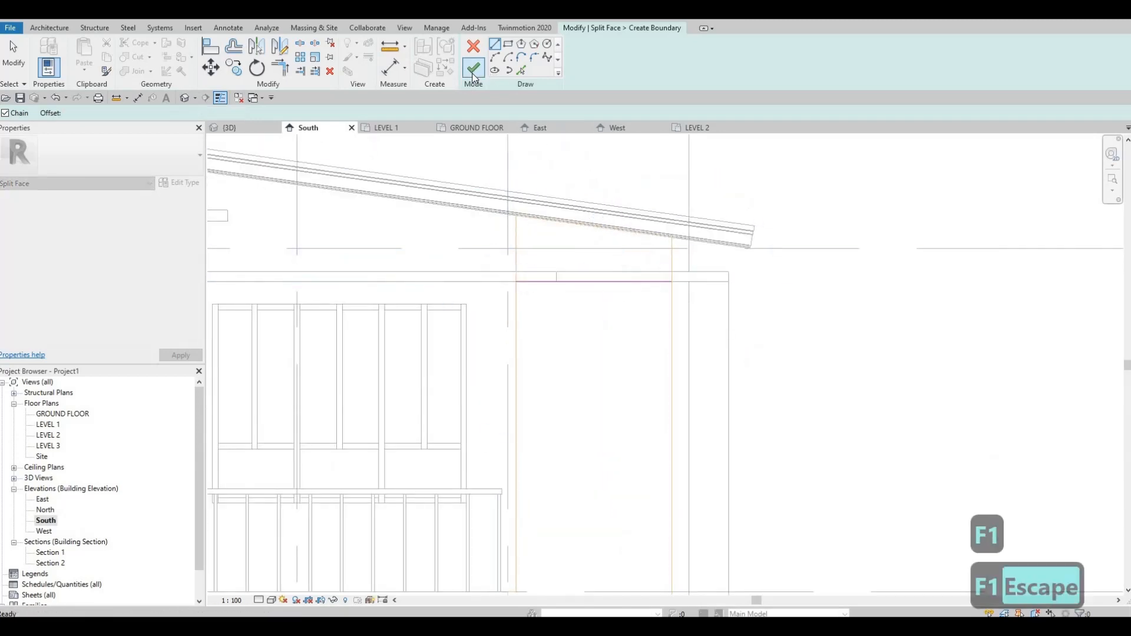
pyautogui.click(473, 70)
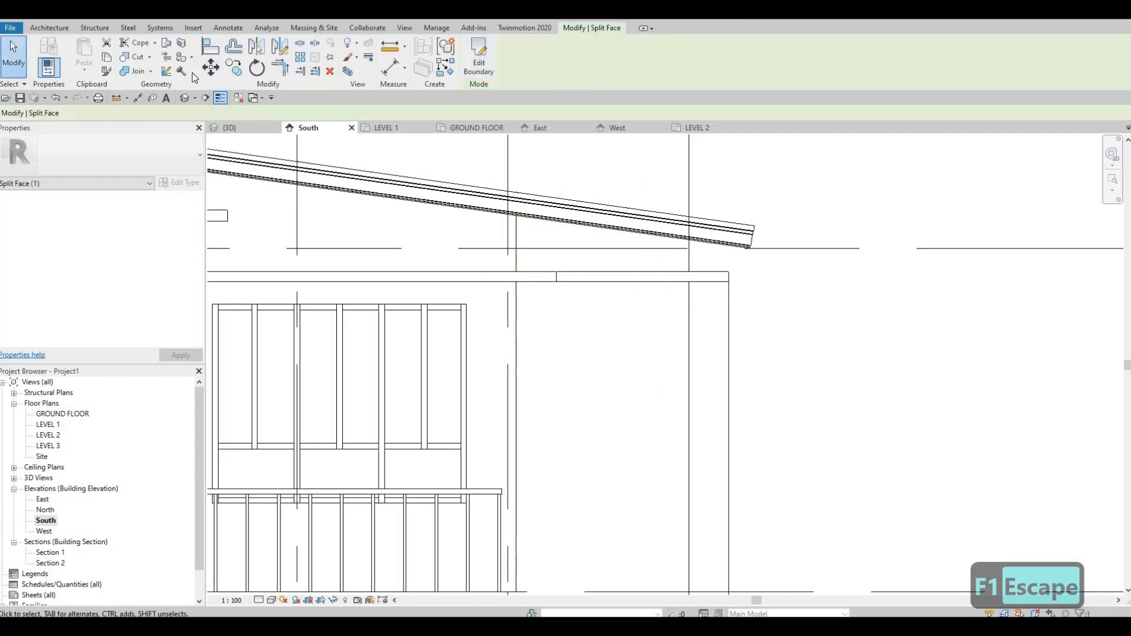
# Step: Paint the wall region beneath the ledge with the EIFS, Exterior Insulation material and end painting
pyautogui.click(180, 59)
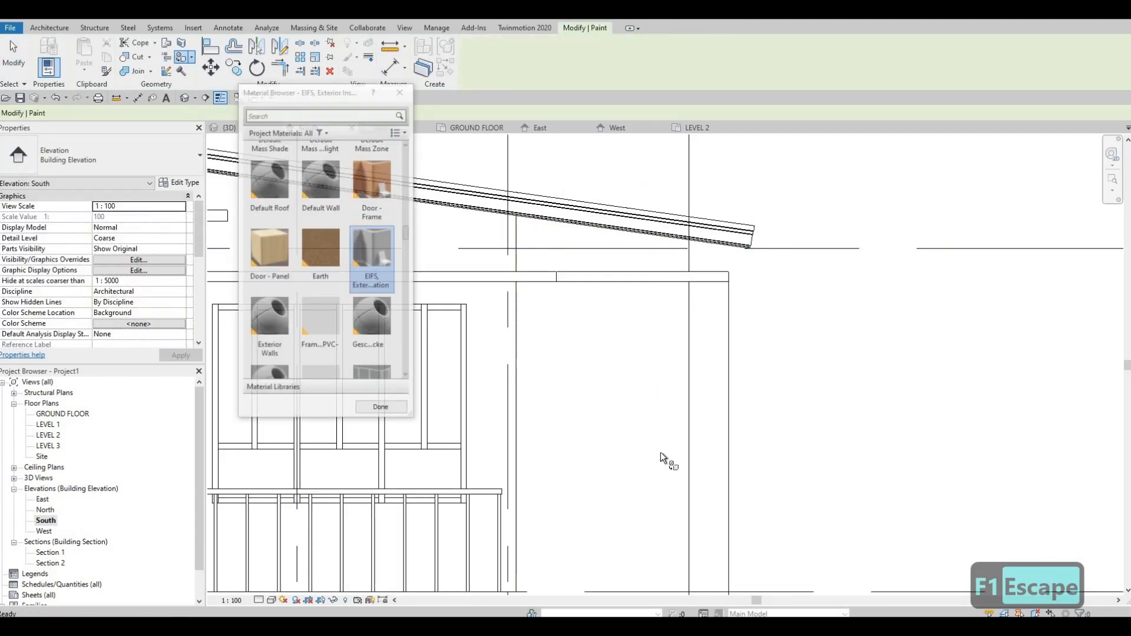
pyautogui.click(649, 447)
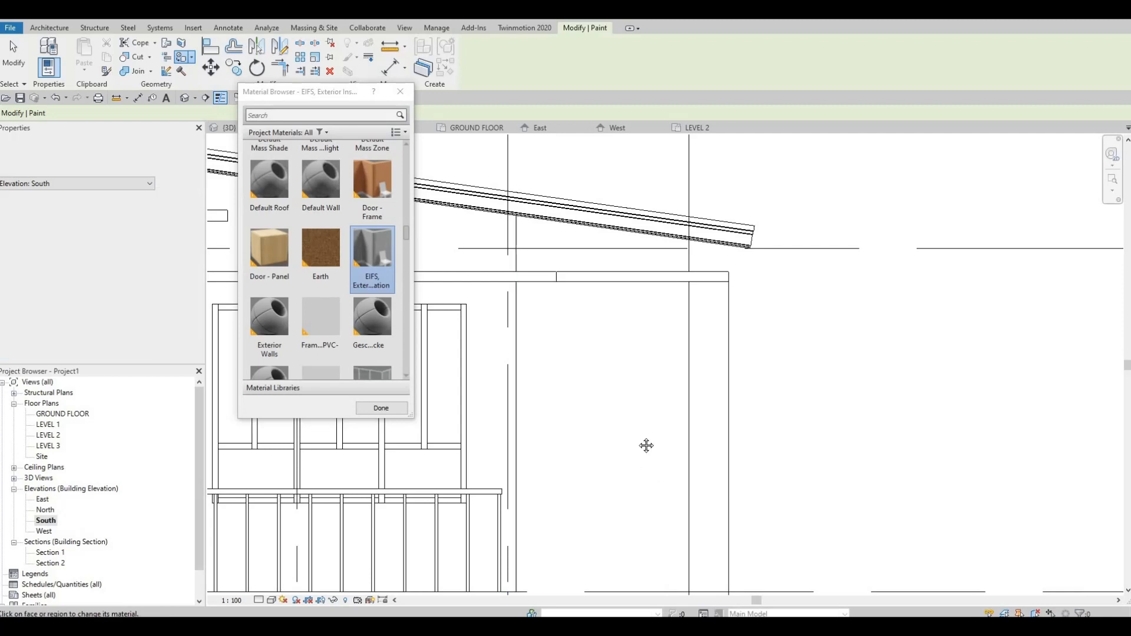
pyautogui.moveTo(662, 381); pyautogui.dragTo(656, 330, button='middle')
pyautogui.scroll(-2, 657, 330)
pyautogui.press('Escape')
pyautogui.press('Escape')
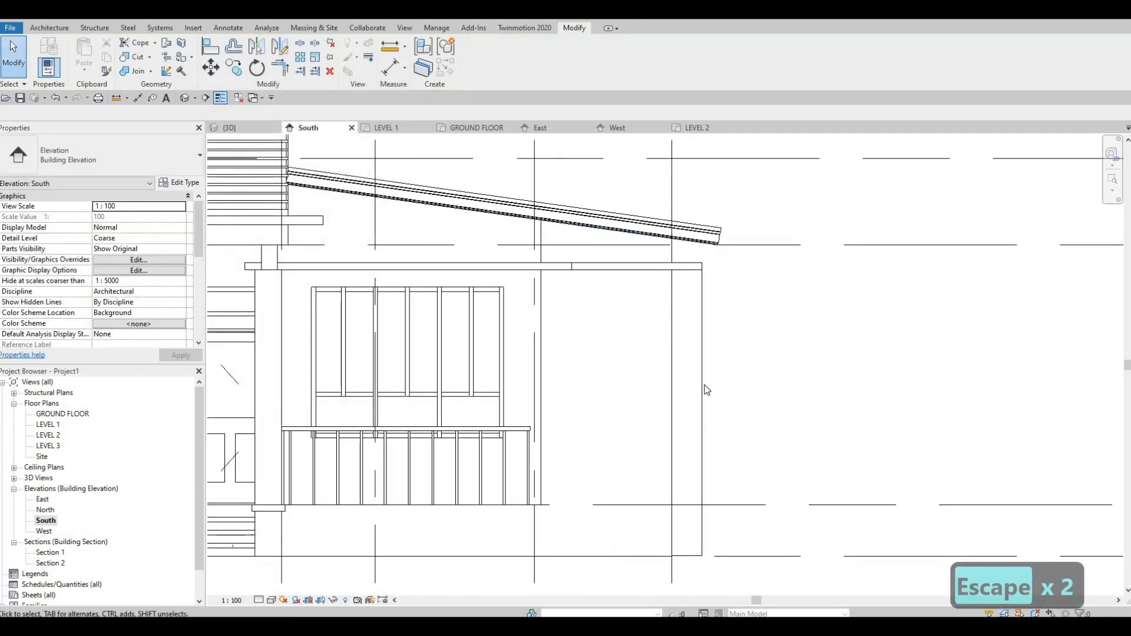
pyautogui.press('Tab')
pyautogui.press('Tab')
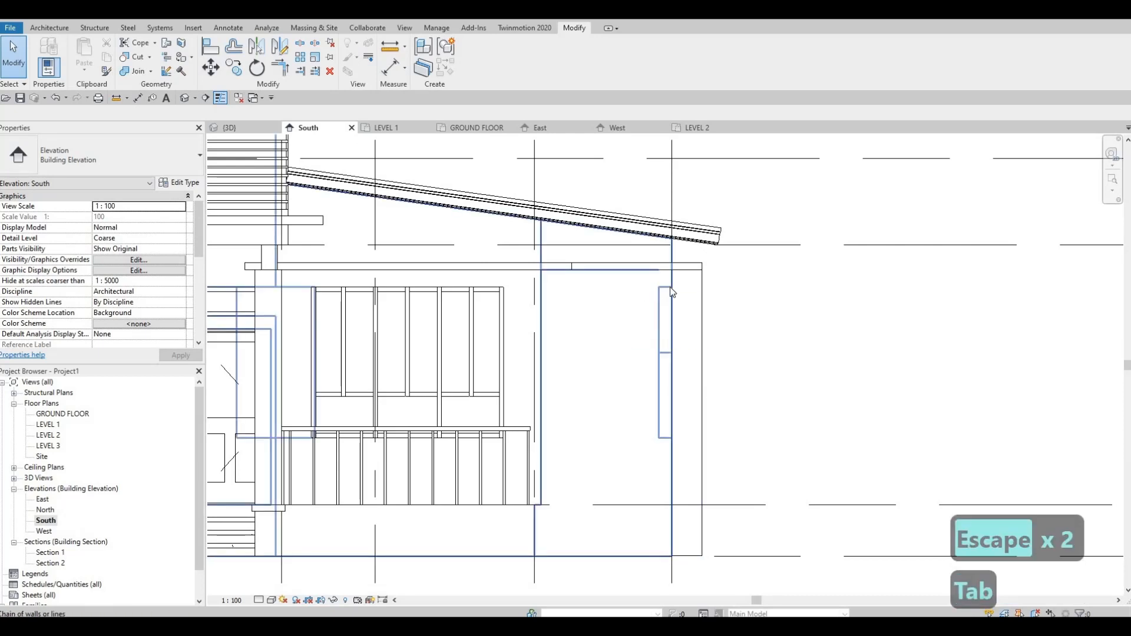
pyautogui.press('Tab')
pyautogui.press('Tab')
pyautogui.press('Tab')
pyautogui.press('Tab')
pyautogui.press('Tab')
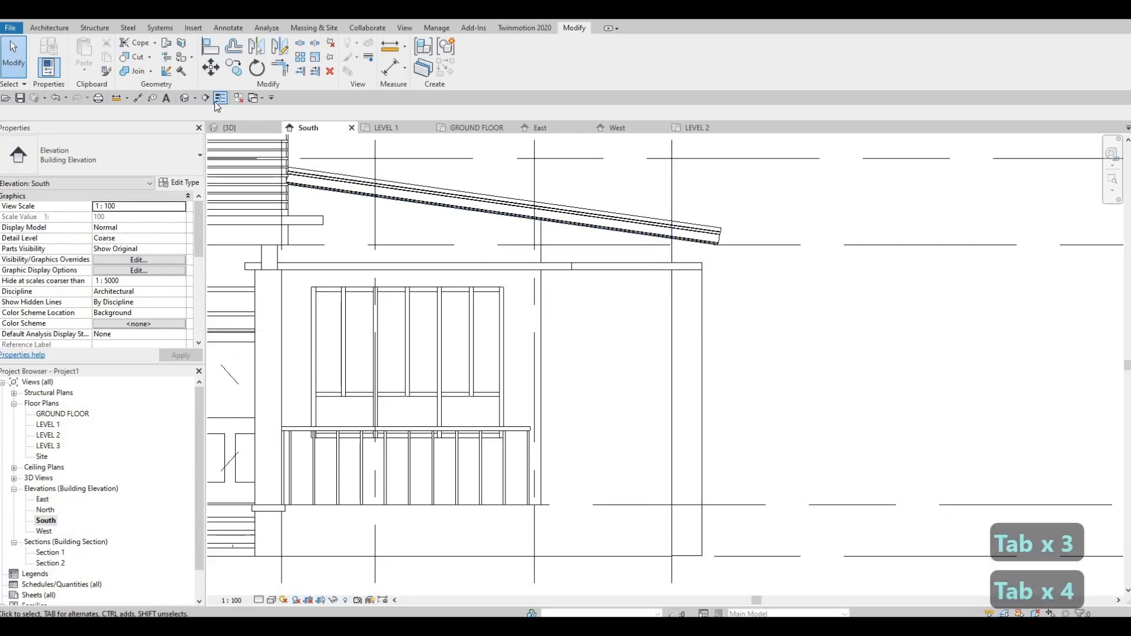
pyautogui.press('Escape')
pyautogui.press('Escape')
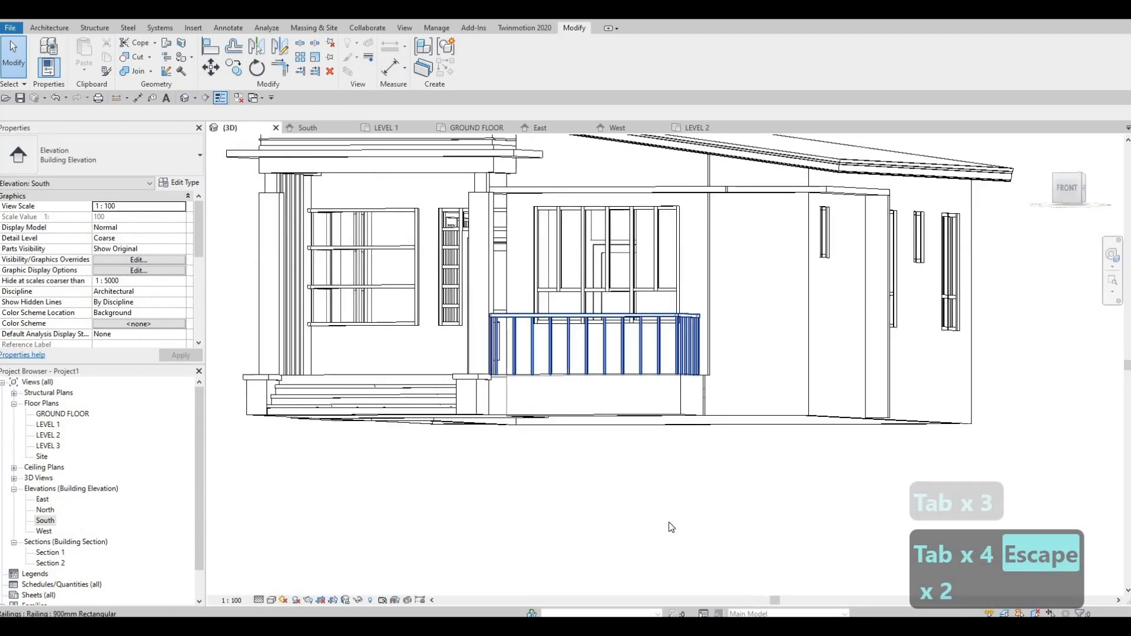
# Step: Switch the 3D view to a visual style showing material colors and inspect the painted walls around the bedroom corner
pyautogui.click(272, 601)
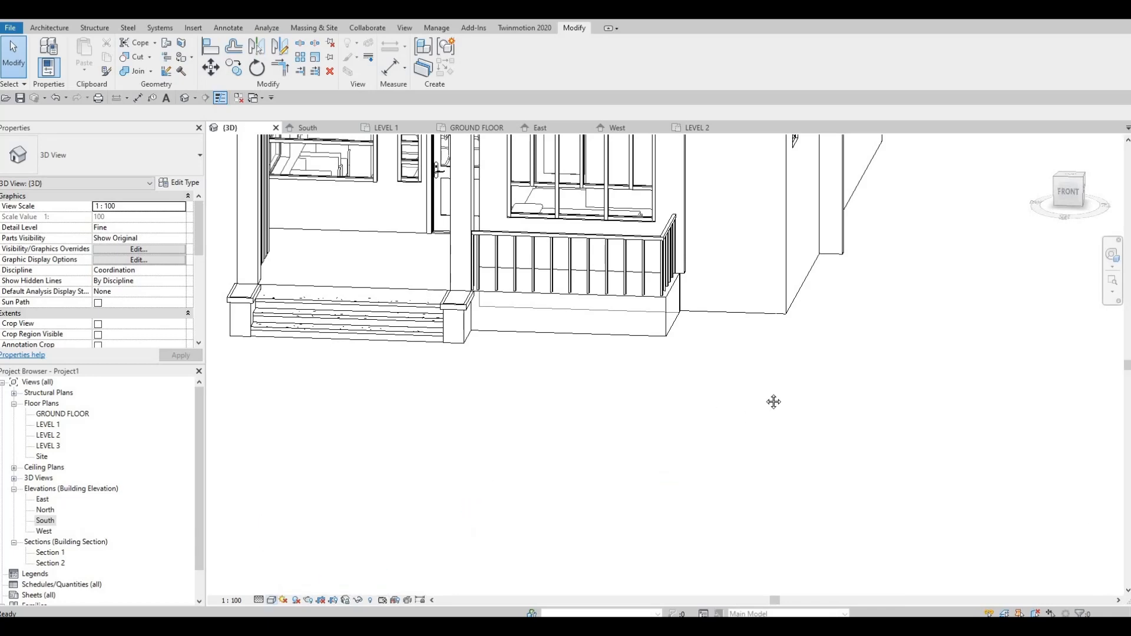
pyautogui.keyDown('shift'); pyautogui.moveTo(765, 421); pyautogui.dragTo(800, 403, button='middle'); pyautogui.keyUp('shift')
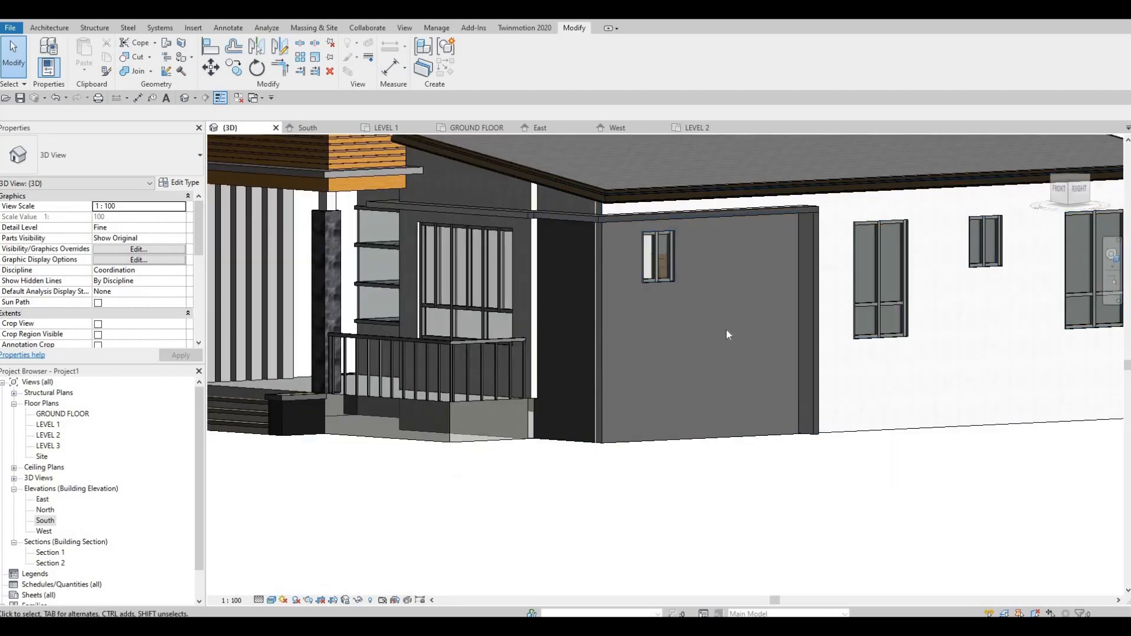
pyautogui.keyDown('shift'); pyautogui.moveTo(727, 334); pyautogui.dragTo(712, 351, button='middle'); pyautogui.keyUp('shift')
pyautogui.scroll(5, 711, 351)
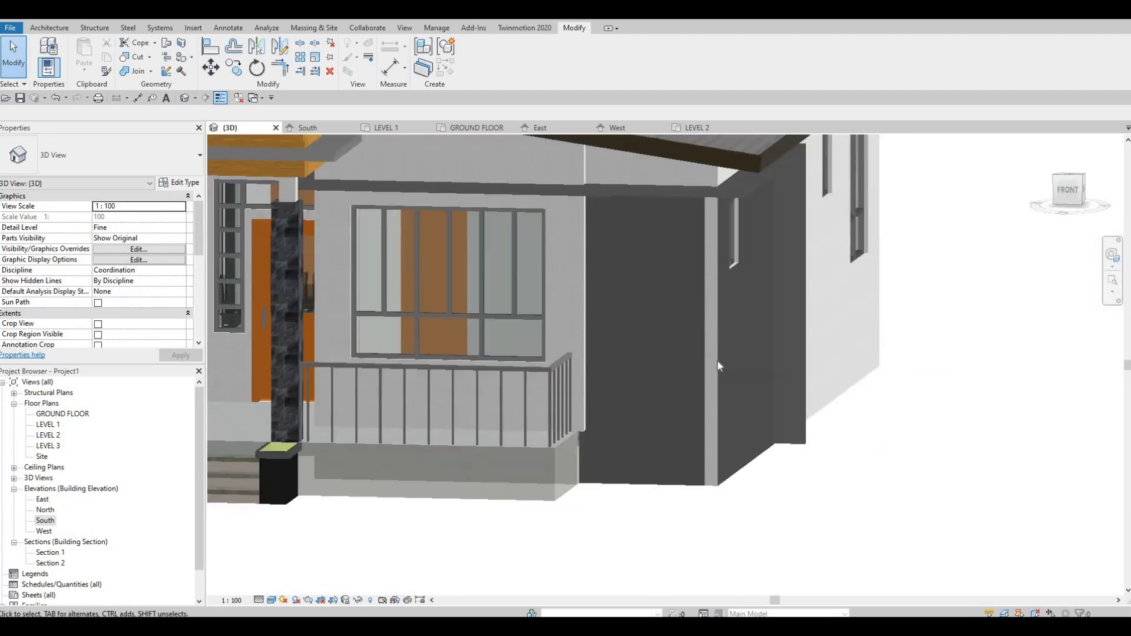
pyautogui.click(709, 345)
pyautogui.press('Escape')
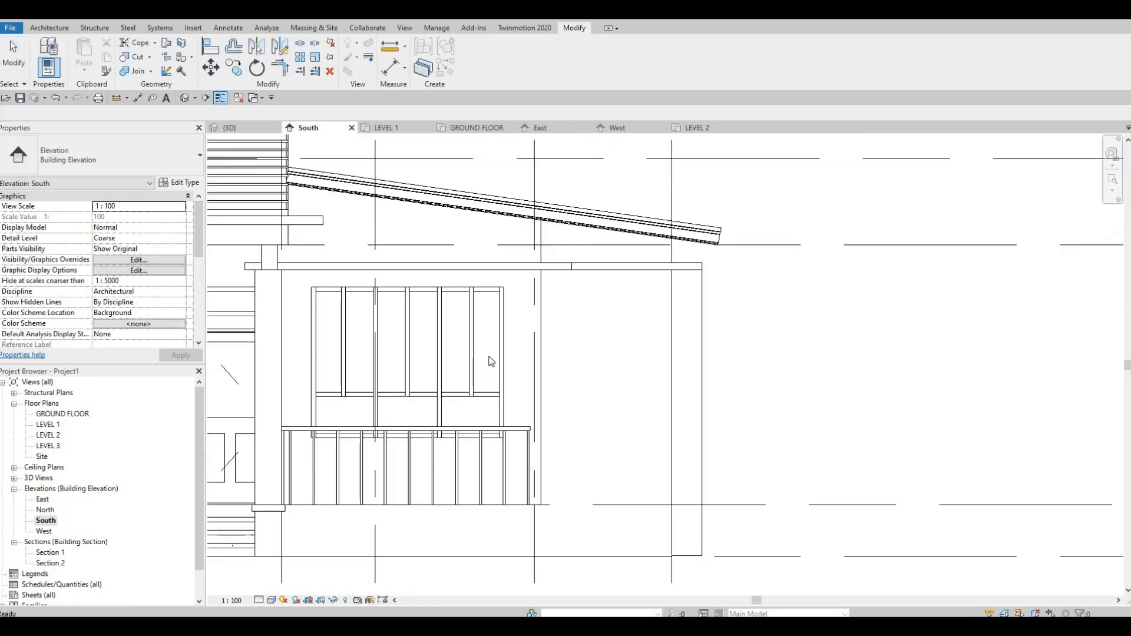
# Step: In the South elevation, start Split Face on the narrow EXTERIOR WALL 1 end face at the bedroom corner
pyautogui.scroll(1, 554, 295)
pyautogui.moveTo(584, 293); pyautogui.dragTo(502, 254, button='middle')
pyautogui.scroll(-1, 579, 282)
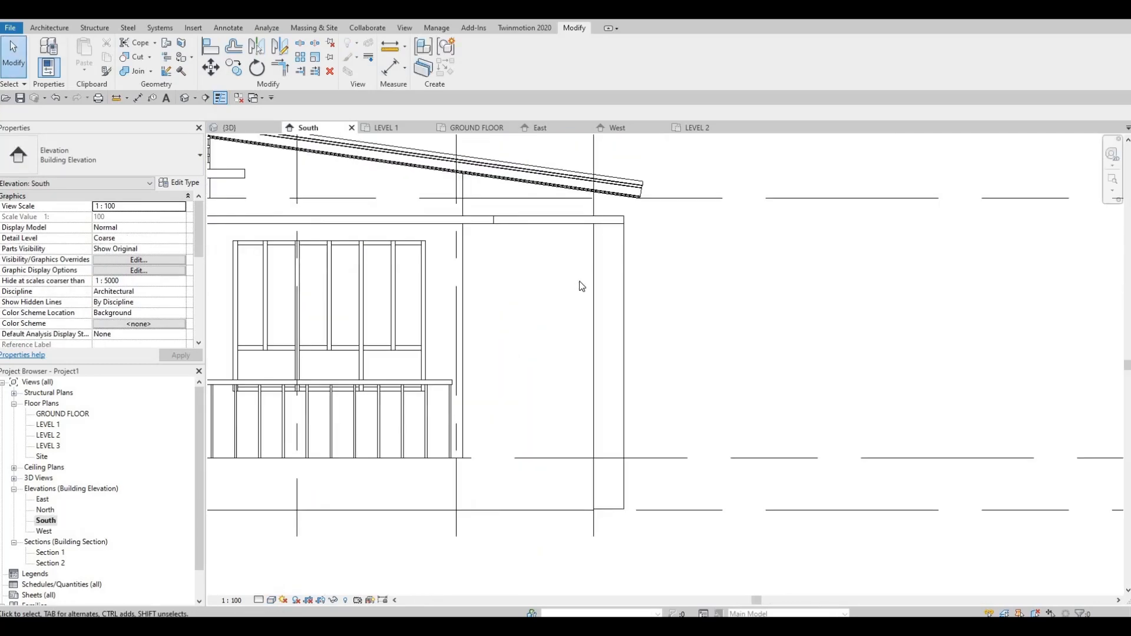
pyautogui.click(181, 44)
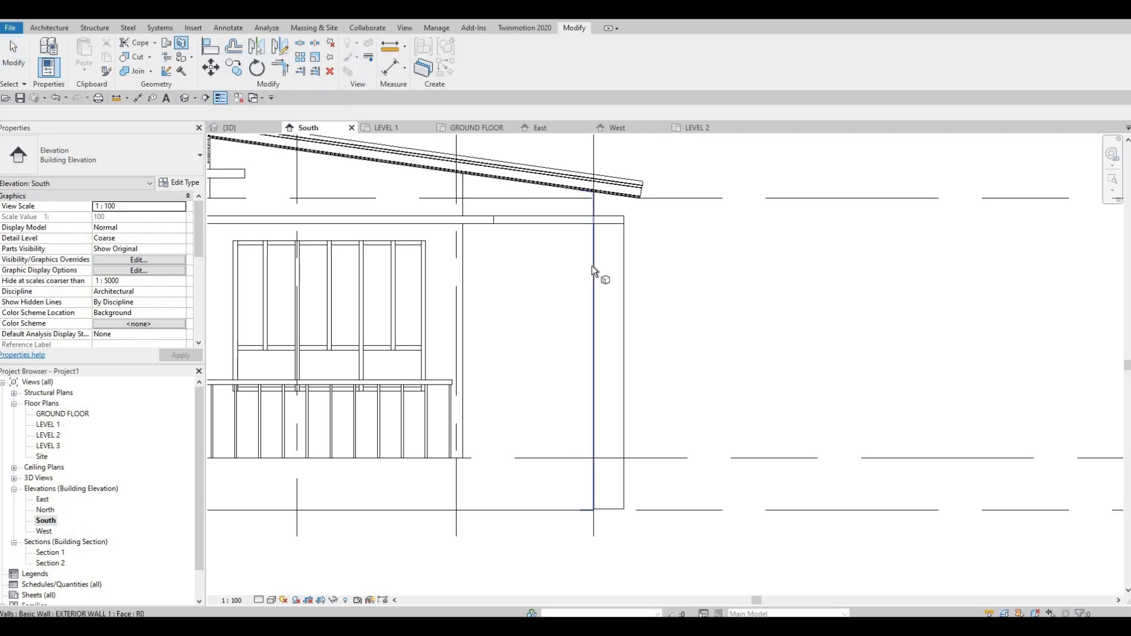
pyautogui.press('Tab')
pyautogui.press('Tab')
pyautogui.press('Tab')
pyautogui.press('Tab')
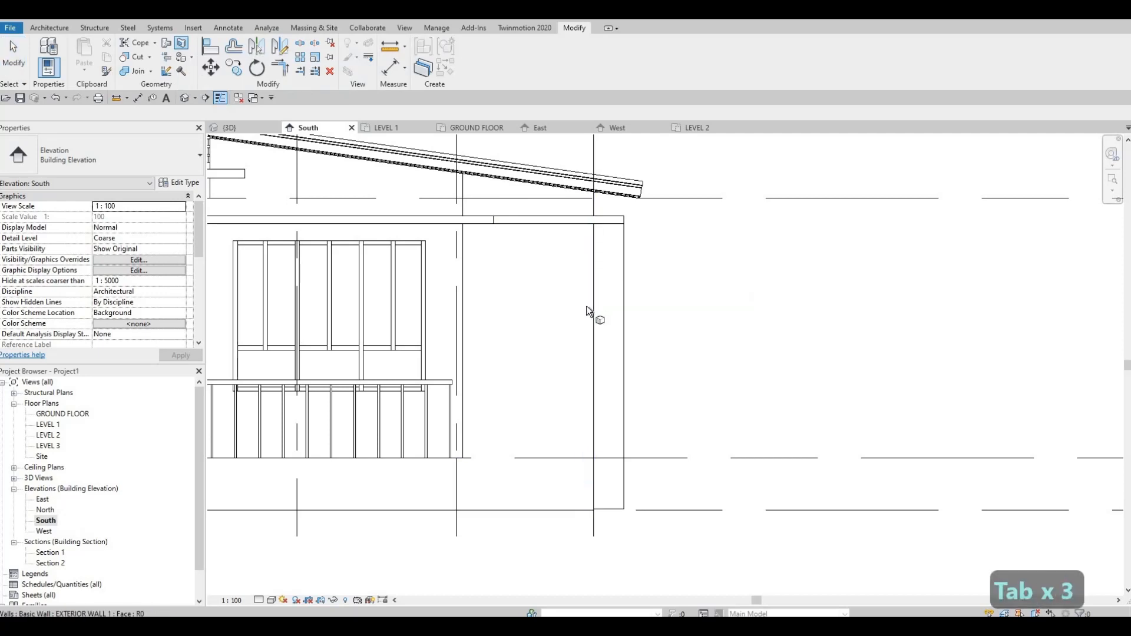
pyautogui.press('Tab')
pyautogui.press('Tab')
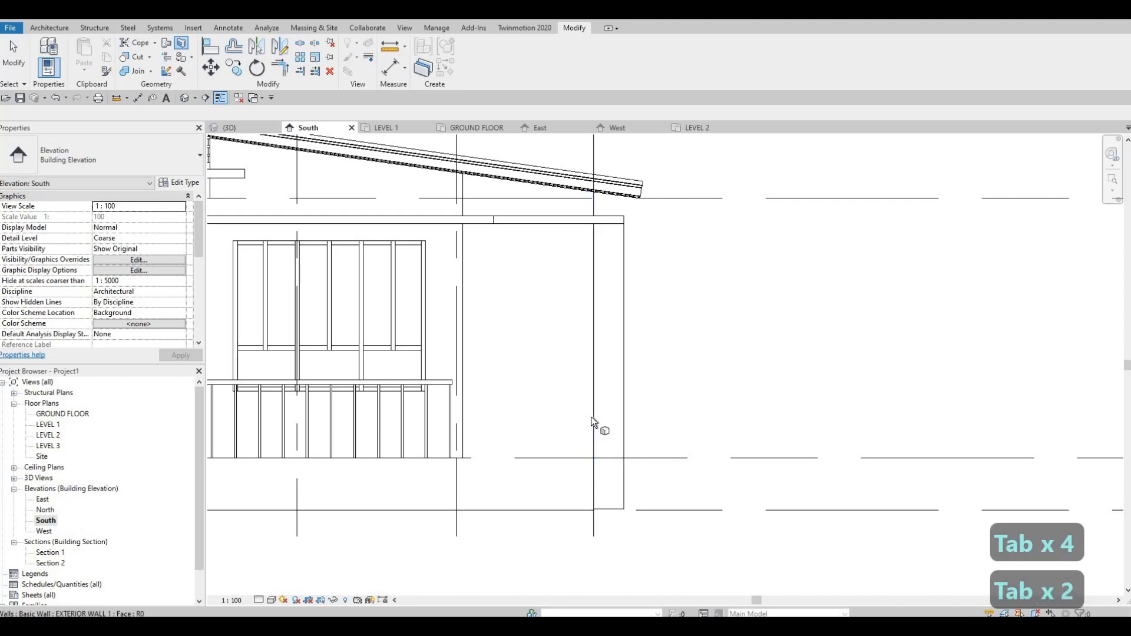
pyautogui.press('Tab')
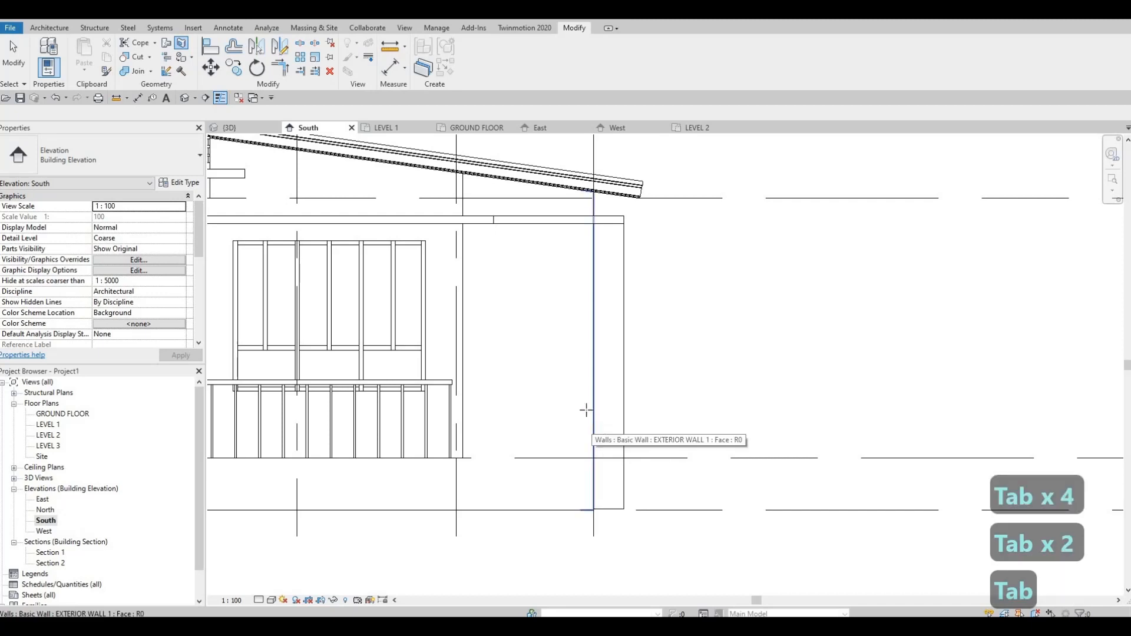
pyautogui.click(592, 416)
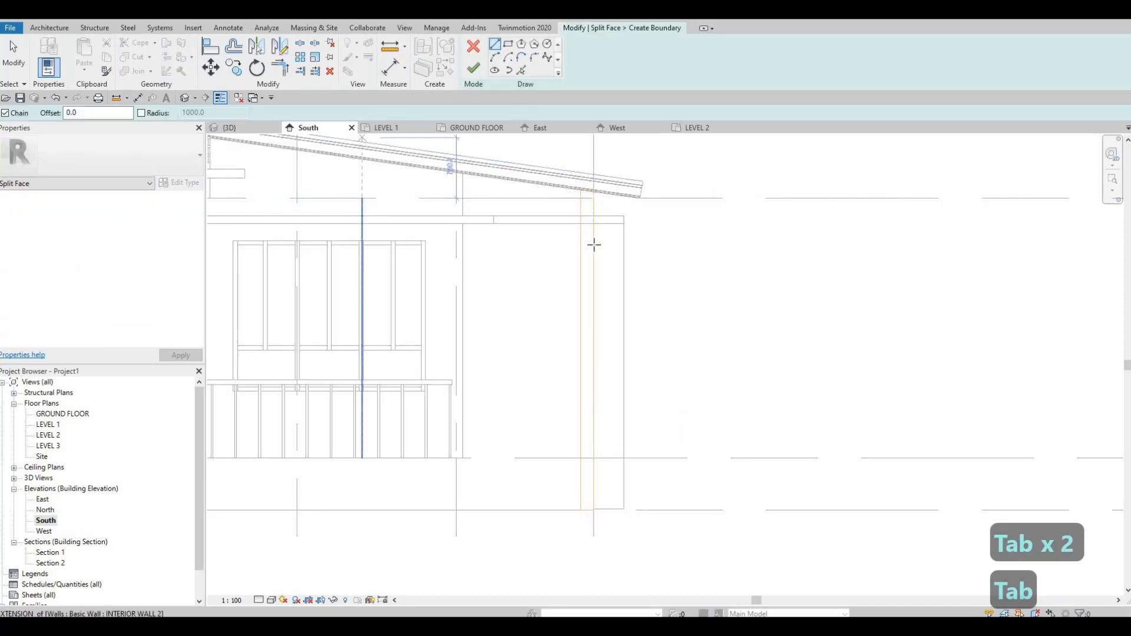
# Step: Draw a 150 mm split line across the narrow end face along the ledge's underside and finish the boundary
pyautogui.scroll(3, 582, 224)
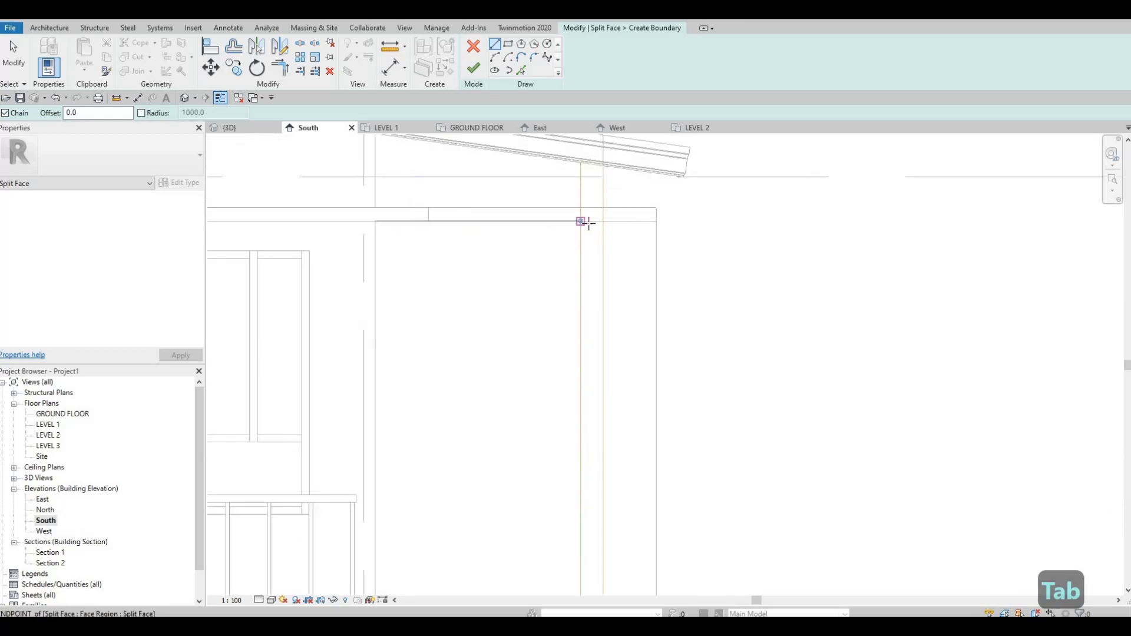
pyautogui.click(601, 222)
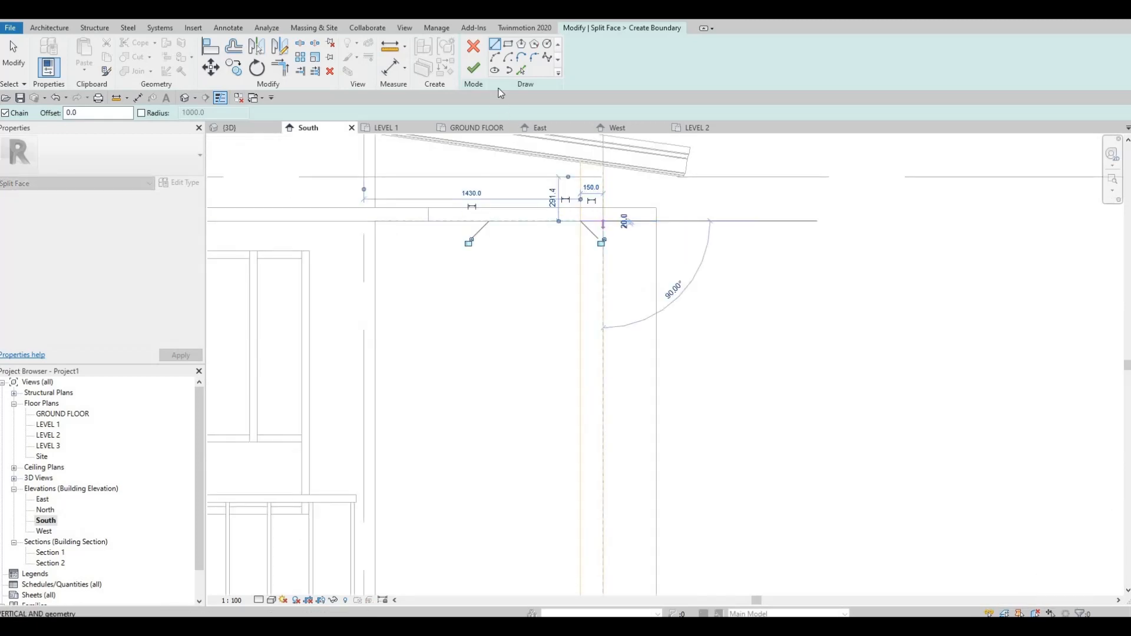
pyautogui.press('Escape')
pyautogui.press('Escape')
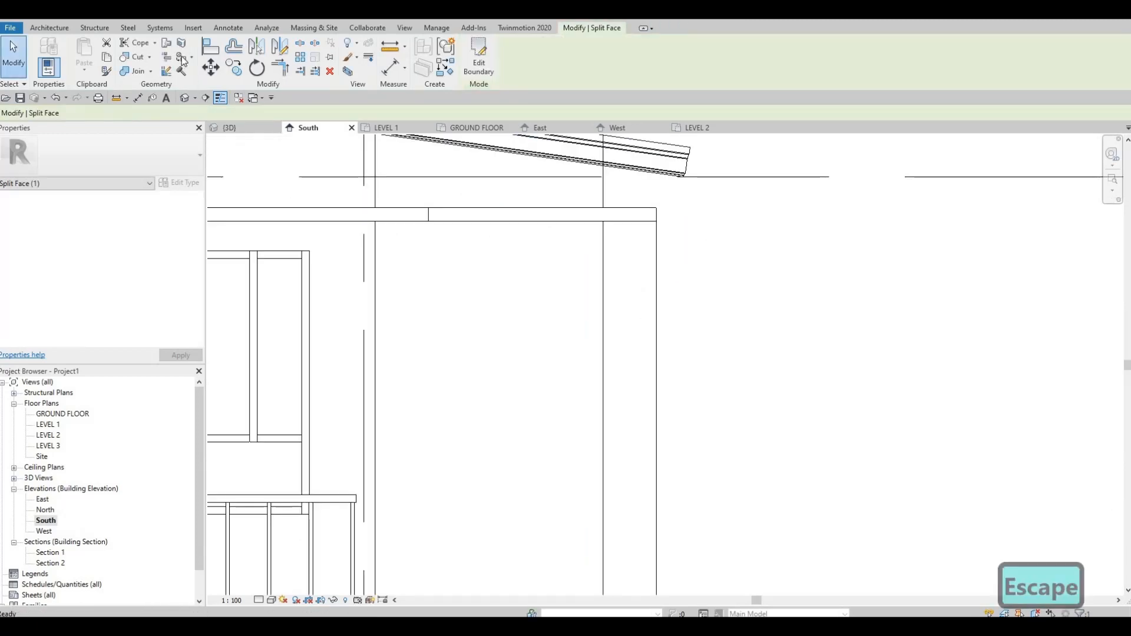
# Step: Paint the narrow corner strip beneath the ledge with the EIFS, Exterior Insulation material and close Paint
pyautogui.press('p')
pyautogui.press('t')
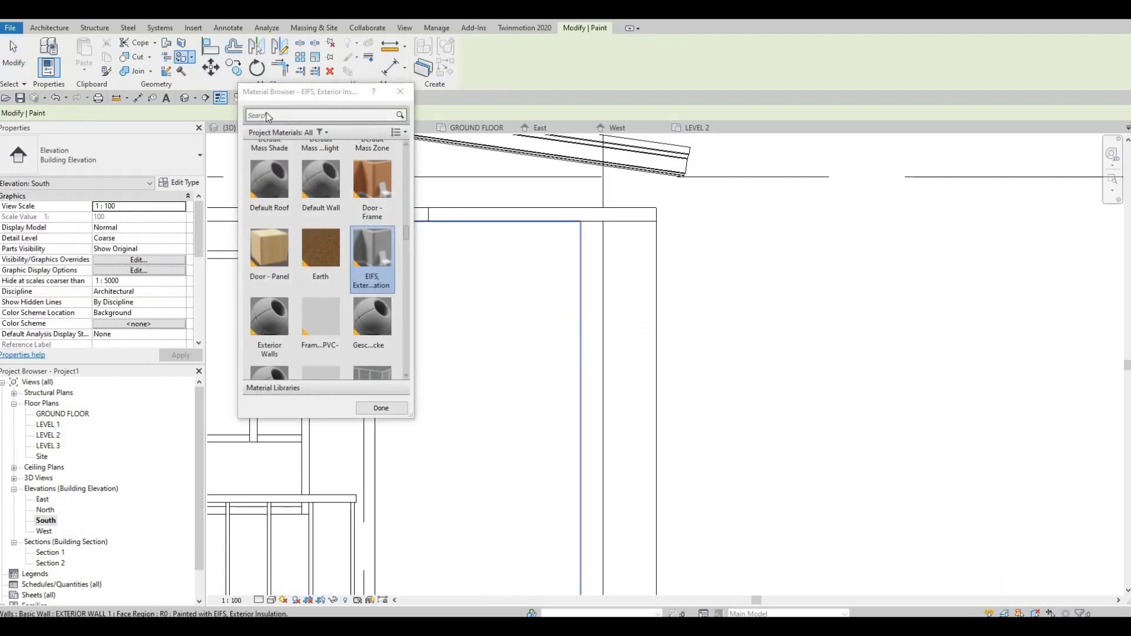
pyautogui.press('Escape')
# Step: In the 3D view, examine the painted bedroom corner, the balcony wall and the front entrance facade from several angles
pyautogui.click(184, 99)
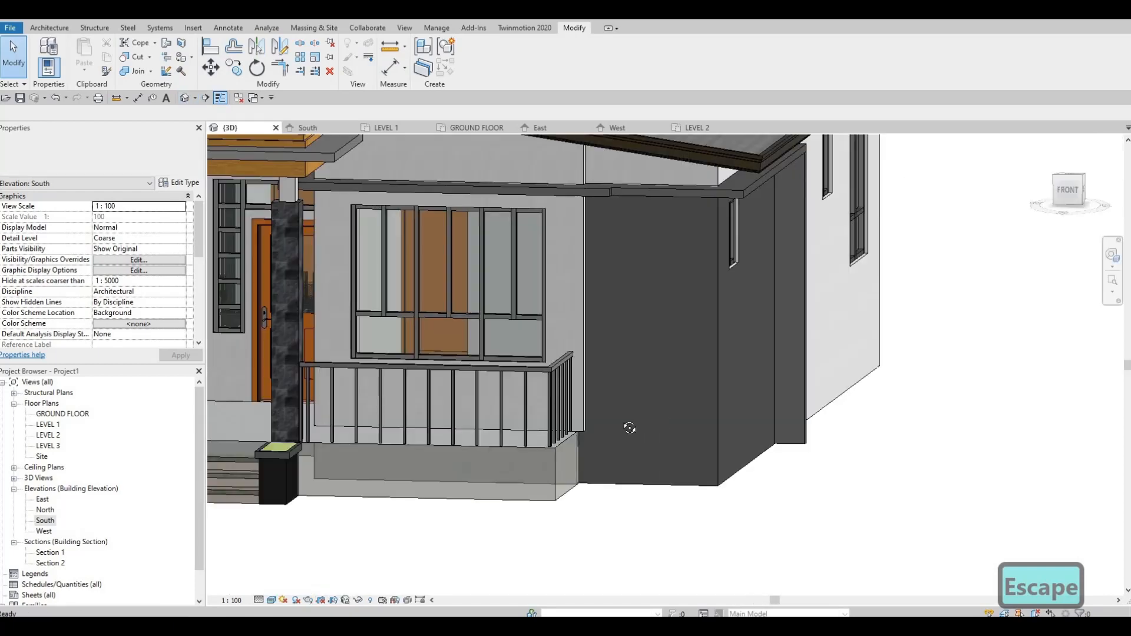
pyautogui.moveTo(635, 283)
pyautogui.keyDown('shift'); pyautogui.mouseDown(button='middle')
pyautogui.moveTo(522, 306)
pyautogui.moveTo(588, 356)
pyautogui.moveTo(563, 338)
pyautogui.moveTo(675, 306)
pyautogui.mouseUp(button='middle'); pyautogui.keyUp('shift')
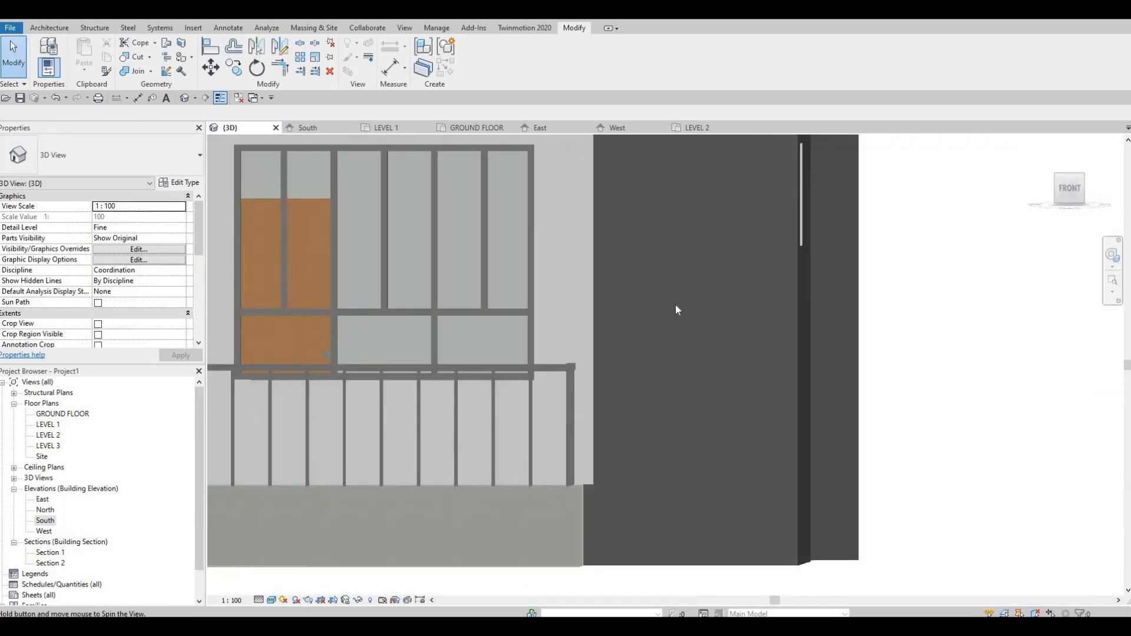
pyautogui.scroll(-2, 674, 305)
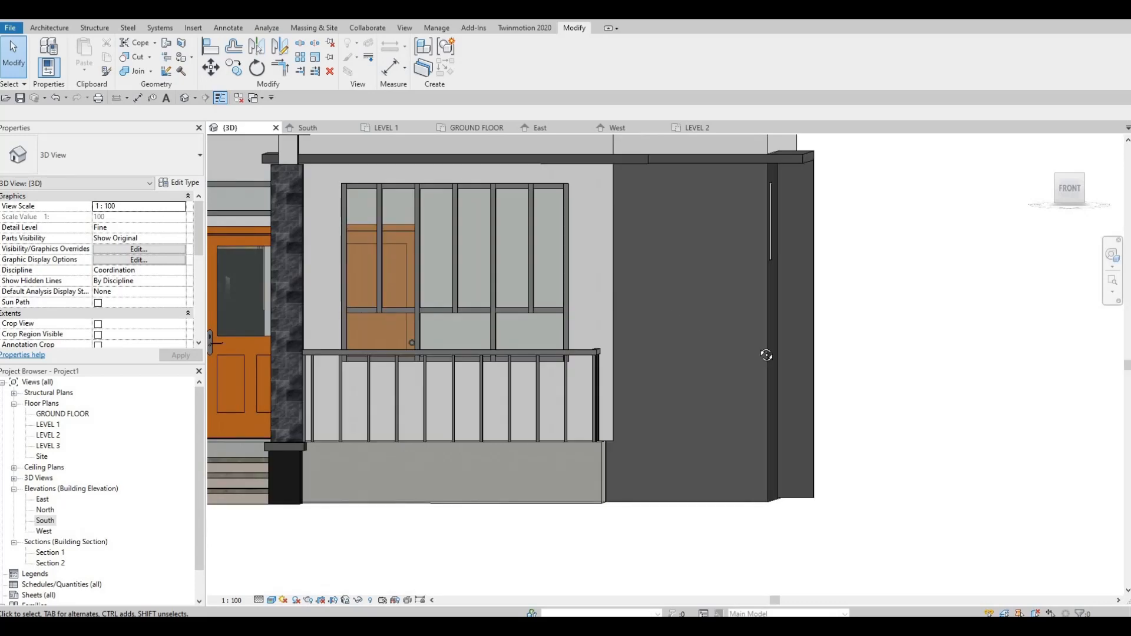
pyautogui.keyDown('shift'); pyautogui.moveTo(766, 354); pyautogui.dragTo(439, 257, button='middle'); pyautogui.keyUp('shift')
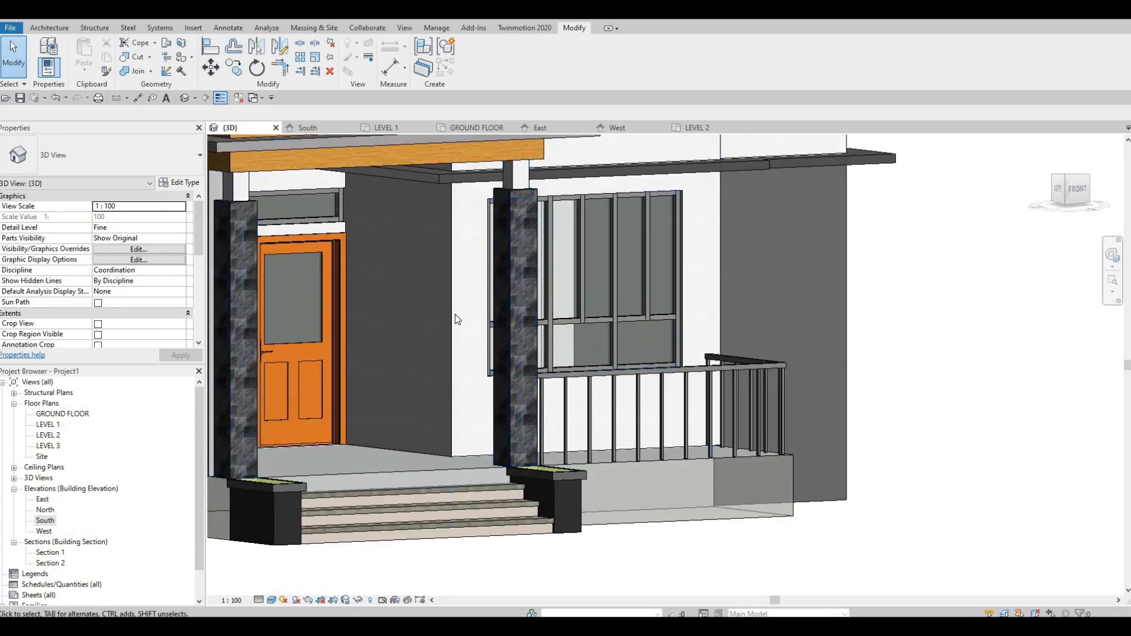
pyautogui.keyDown('shift'); pyautogui.moveTo(455, 315); pyautogui.dragTo(526, 310, button='middle'); pyautogui.keyUp('shift')
pyautogui.scroll(-2, 526, 309)
pyautogui.moveTo(306, 339); pyautogui.dragTo(623, 334, button='middle')
pyautogui.keyDown('shift'); pyautogui.moveTo(783, 327); pyautogui.dragTo(563, 333, button='middle'); pyautogui.keyUp('shift')
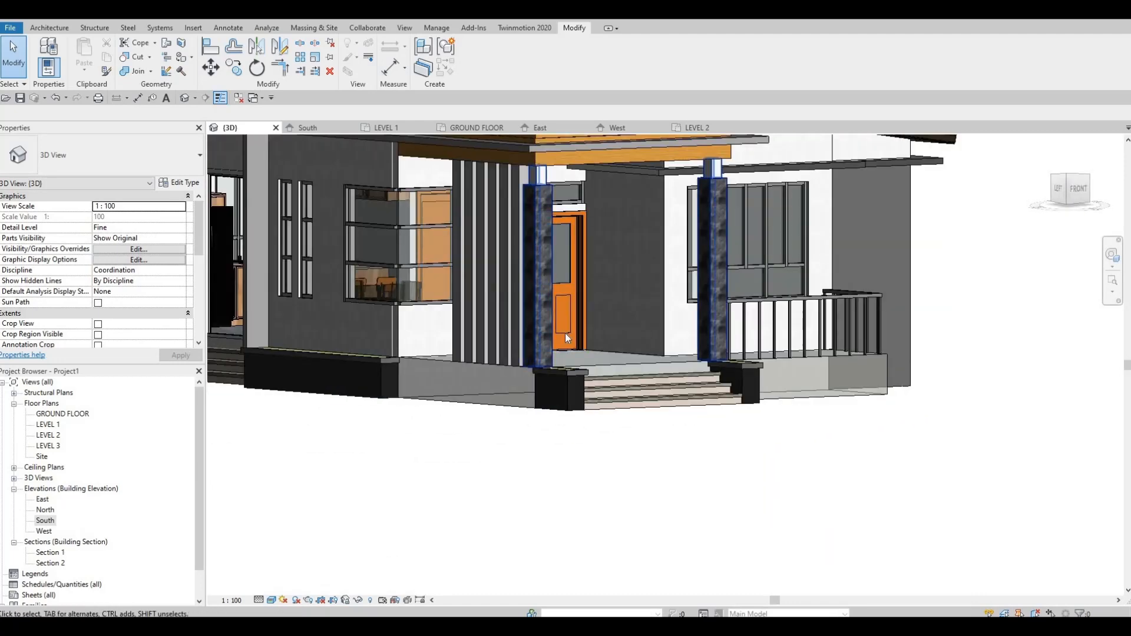
pyautogui.keyDown('shift'); pyautogui.moveTo(648, 330); pyautogui.dragTo(537, 317, button='middle'); pyautogui.keyUp('shift')
pyautogui.keyDown('shift'); pyautogui.moveTo(699, 277); pyautogui.dragTo(611, 261, button='middle'); pyautogui.keyUp('shift')
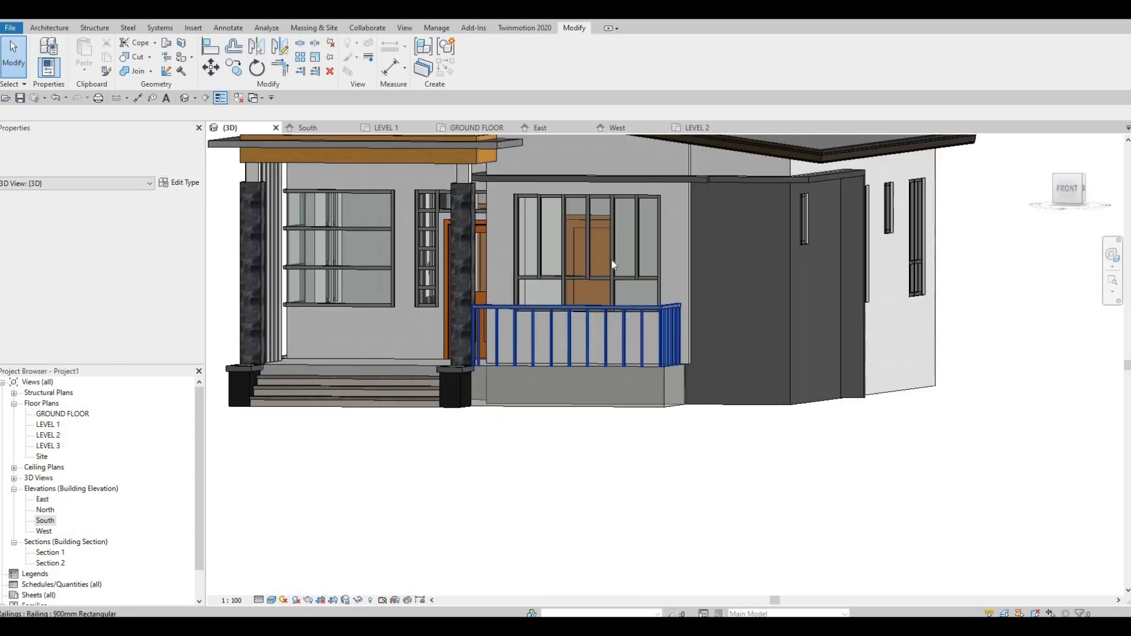
pyautogui.press('Escape')
pyautogui.scroll(2, 589, 259)
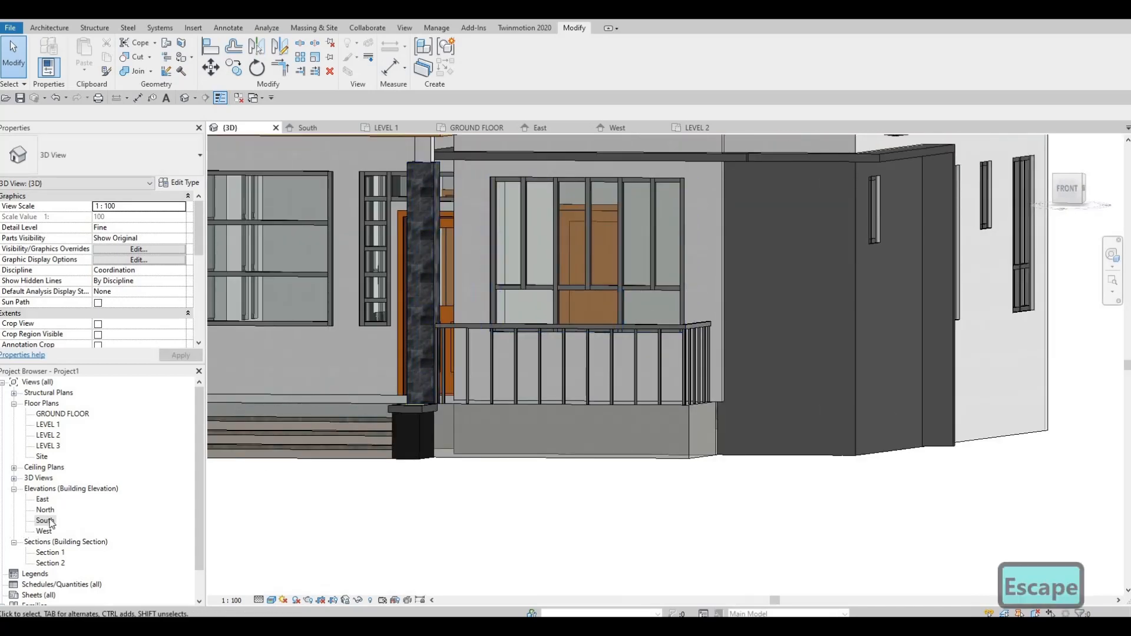
# Step: In the South elevation, start Split Face and set the view's model display transparency to 6
pyautogui.scroll(-4, 566, 410)
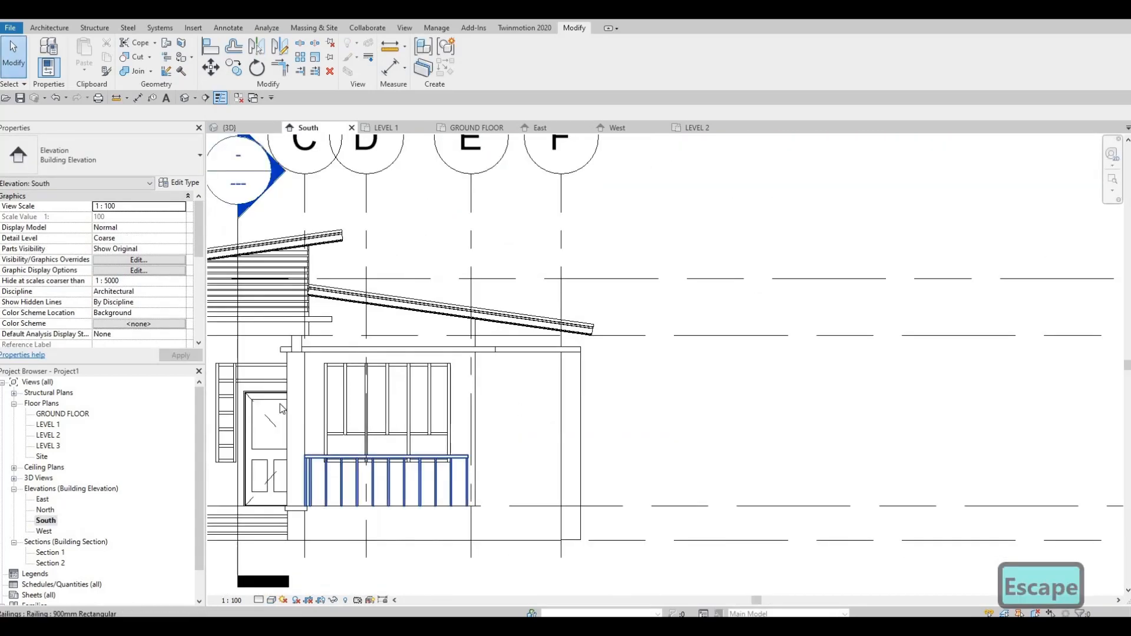
pyautogui.moveTo(433, 463); pyautogui.dragTo(494, 438, button='middle')
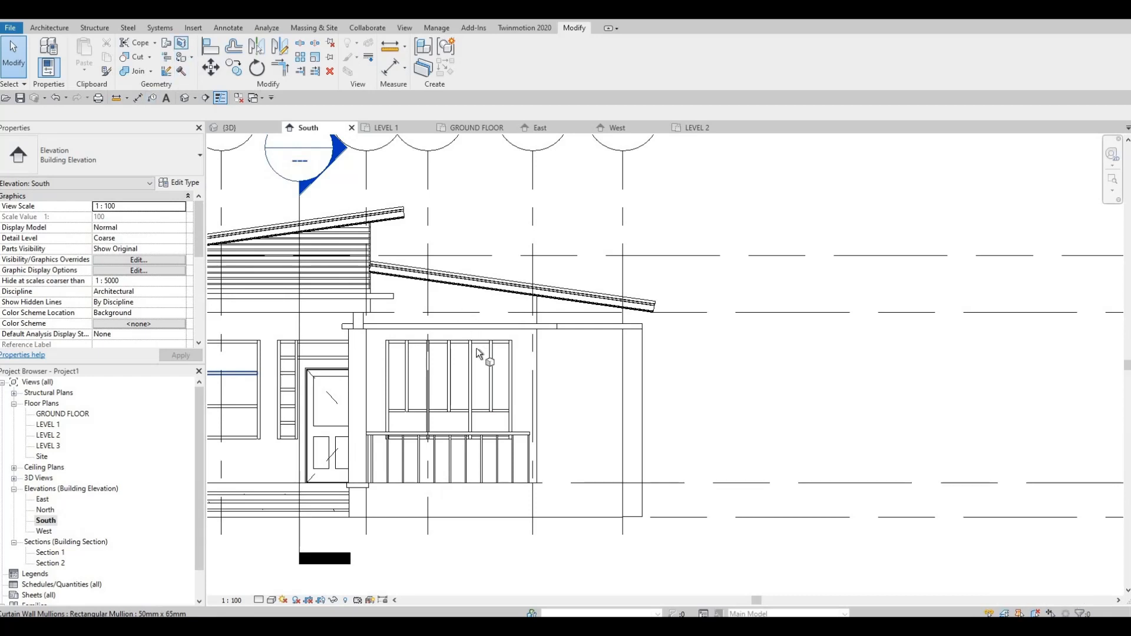
pyautogui.press('s')
pyautogui.press('f')
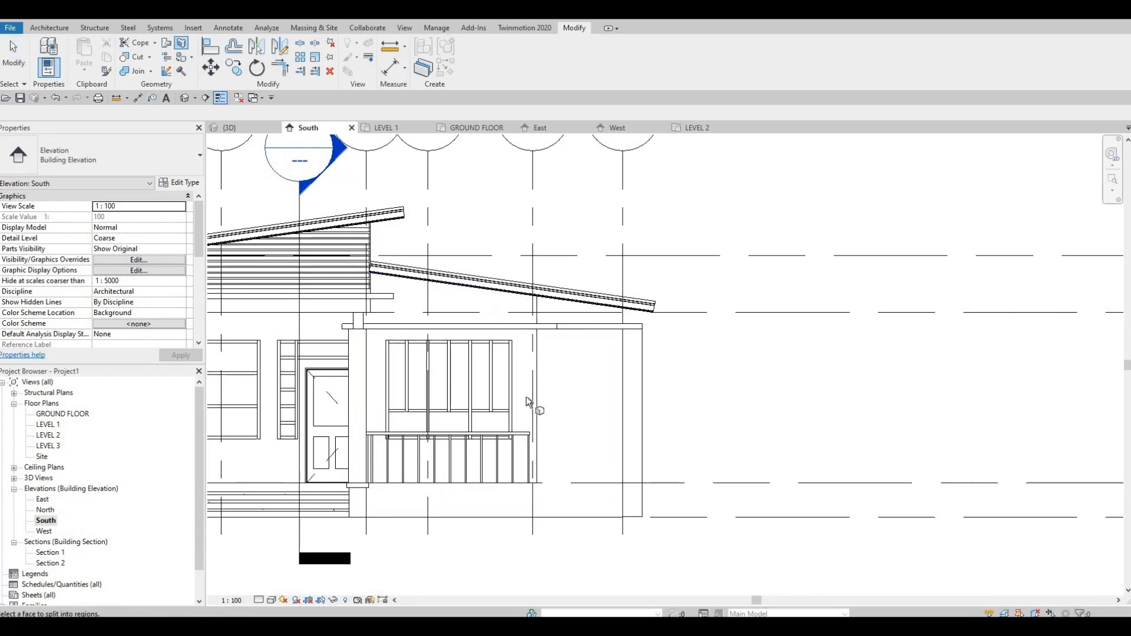
pyautogui.scroll(3, 559, 438)
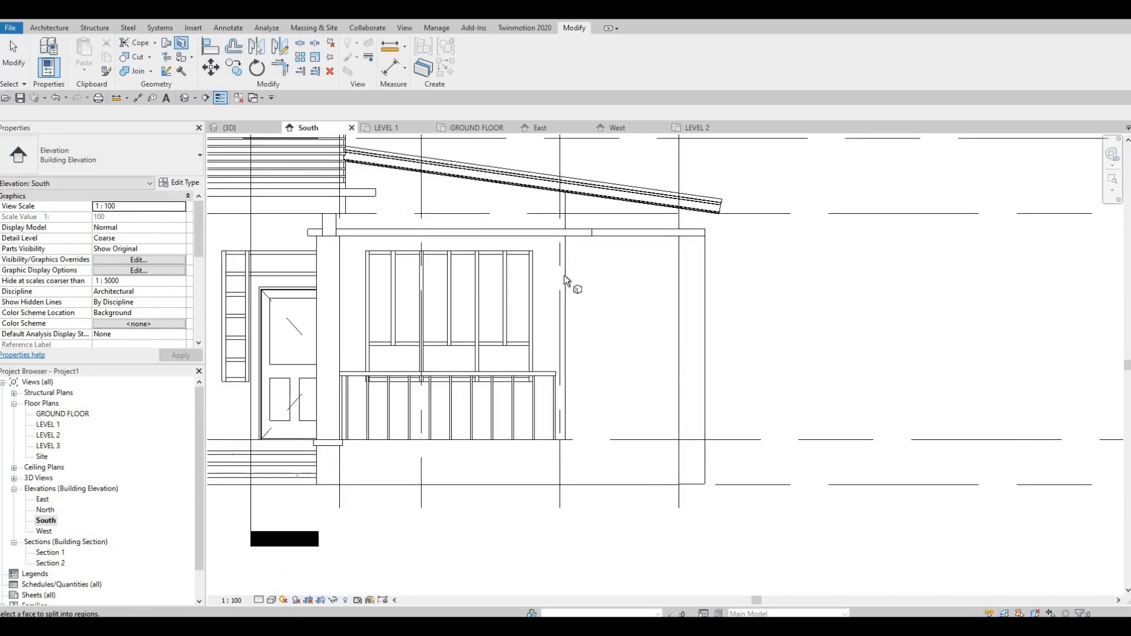
pyautogui.click(272, 600)
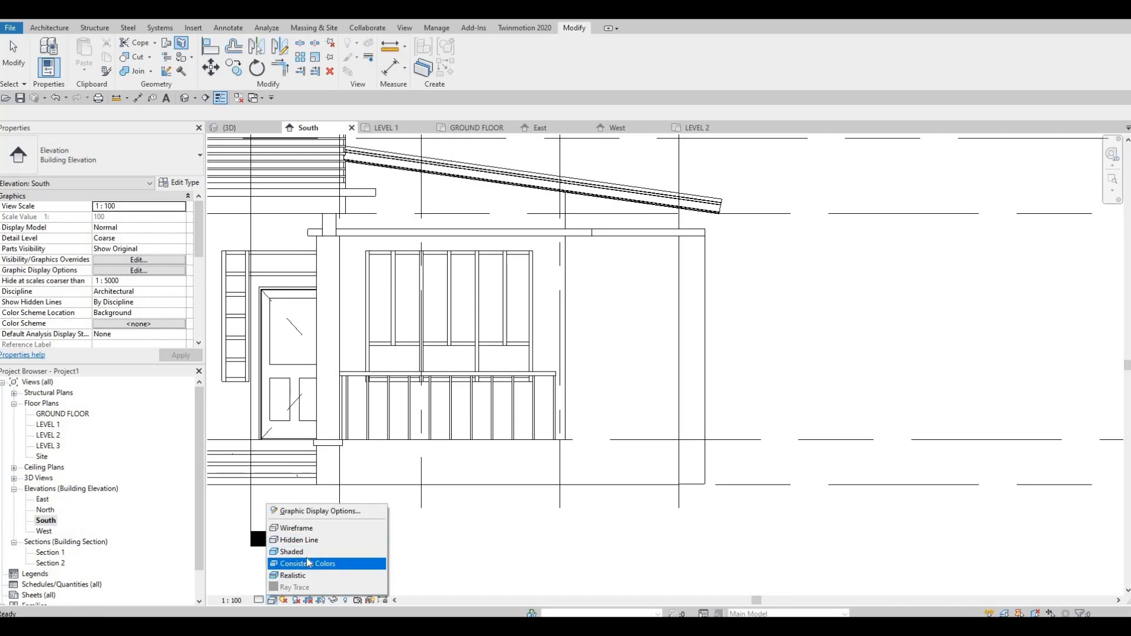
pyautogui.click(319, 510)
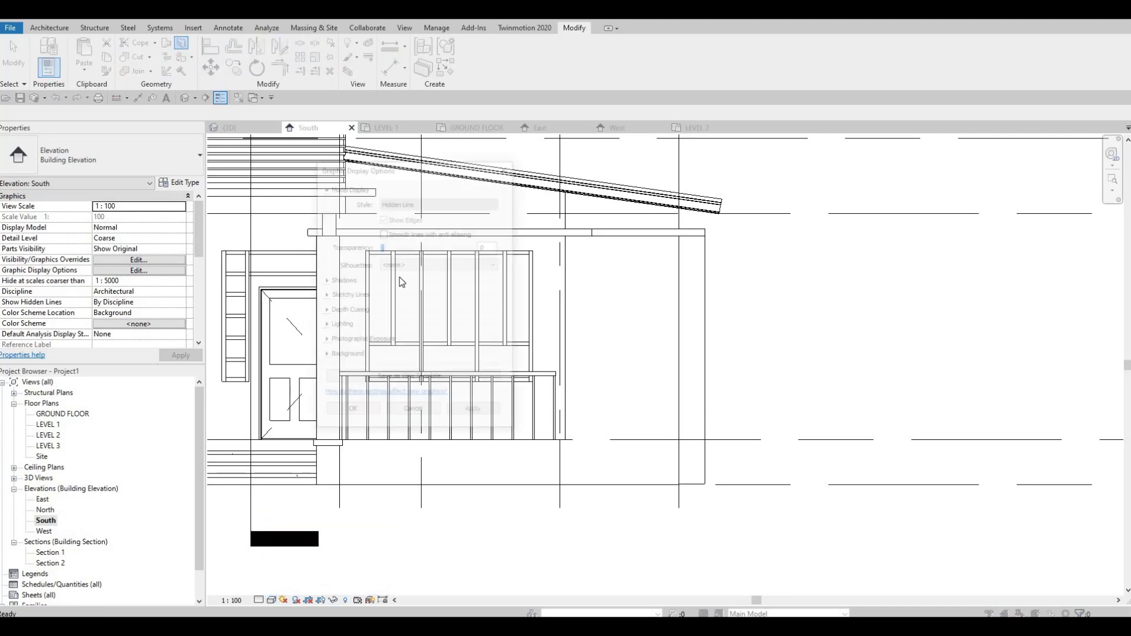
pyautogui.click(395, 246)
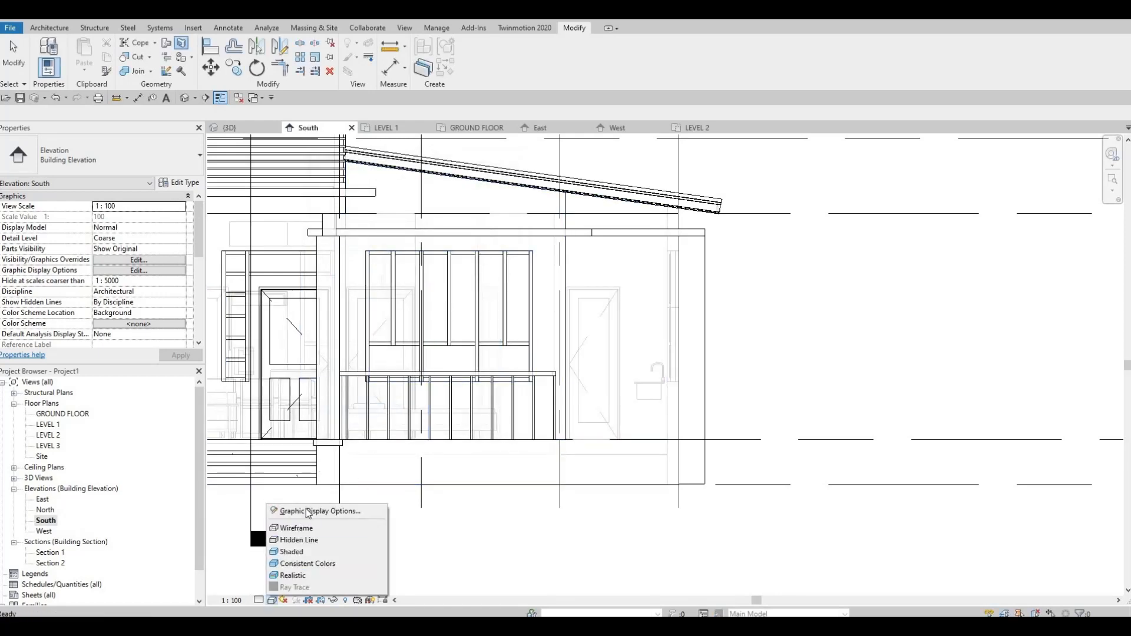
pyautogui.click(318, 508)
pyautogui.click(399, 247)
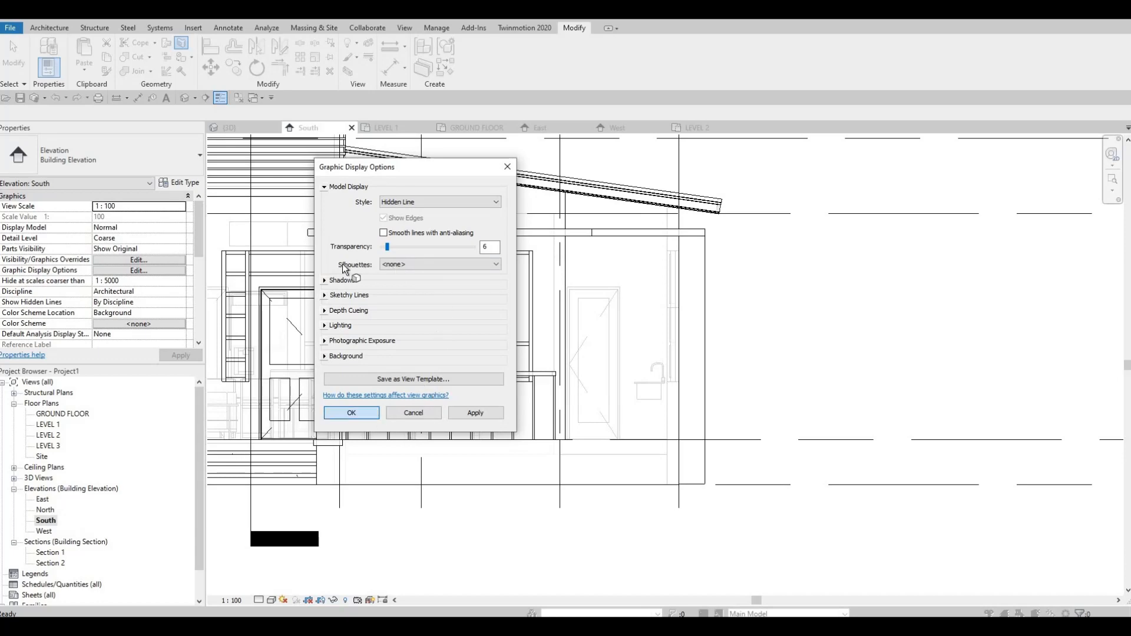
# Step: Pick the EXTERIOR WALL 1 face around the balcony window, below the sloped roof, as the face to split
pyautogui.scroll(4, 377, 293)
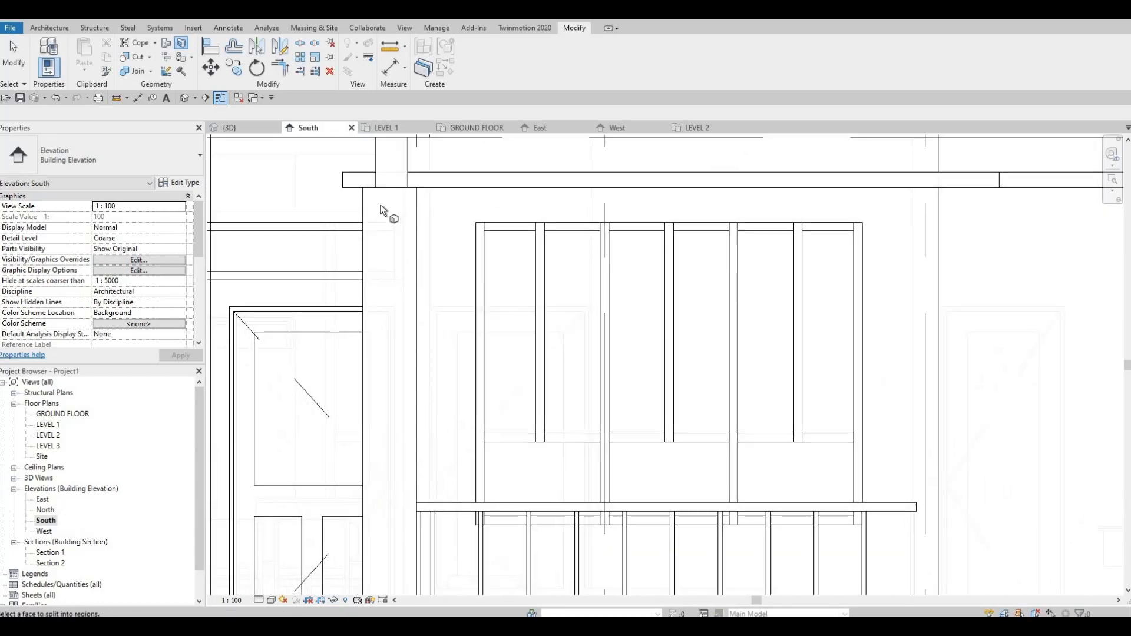
pyautogui.moveTo(871, 237); pyautogui.dragTo(803, 262, button='middle')
pyautogui.scroll(-1, 852, 250)
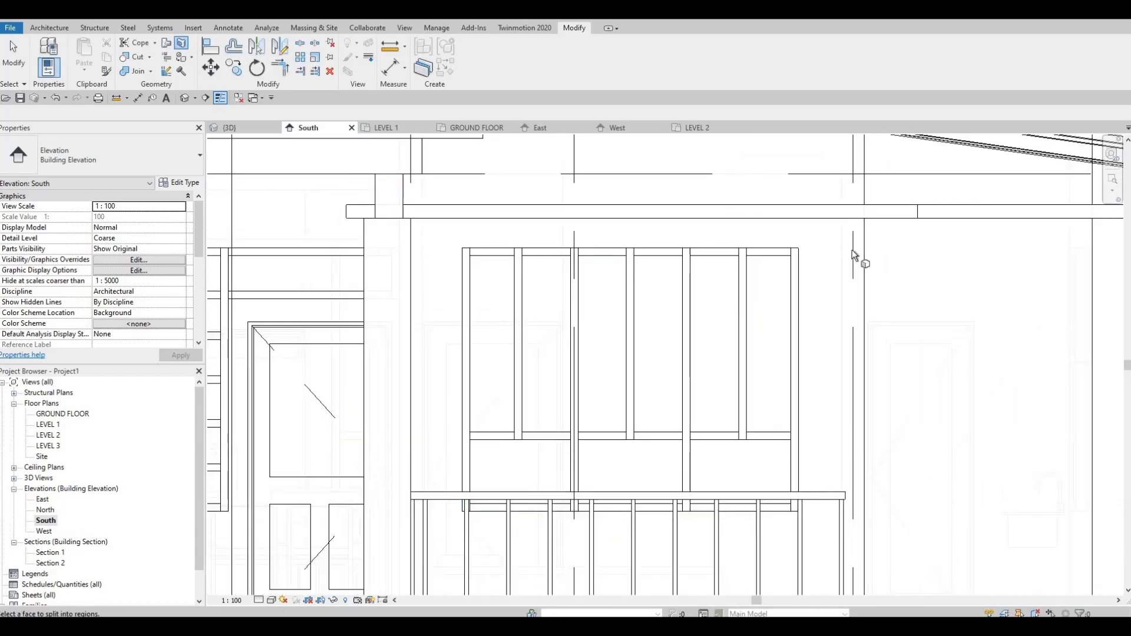
pyautogui.scroll(-1, 839, 202)
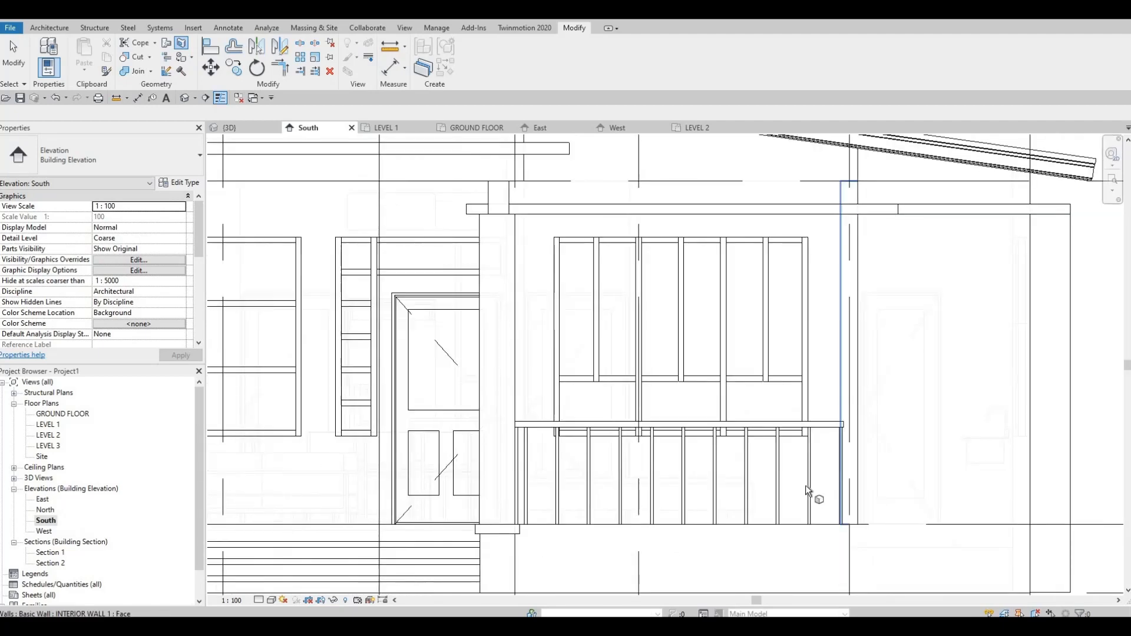
pyautogui.moveTo(525, 291); pyautogui.dragTo(526, 390, button='middle')
pyautogui.scroll(-1, 525, 390)
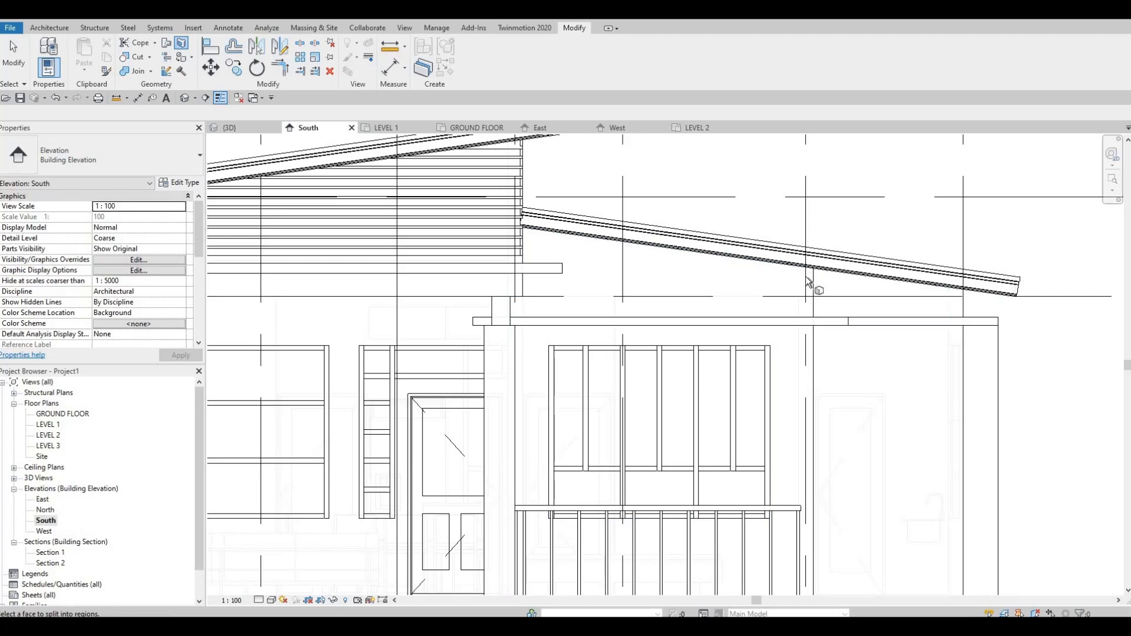
pyautogui.press('Tab')
pyautogui.press('Tab')
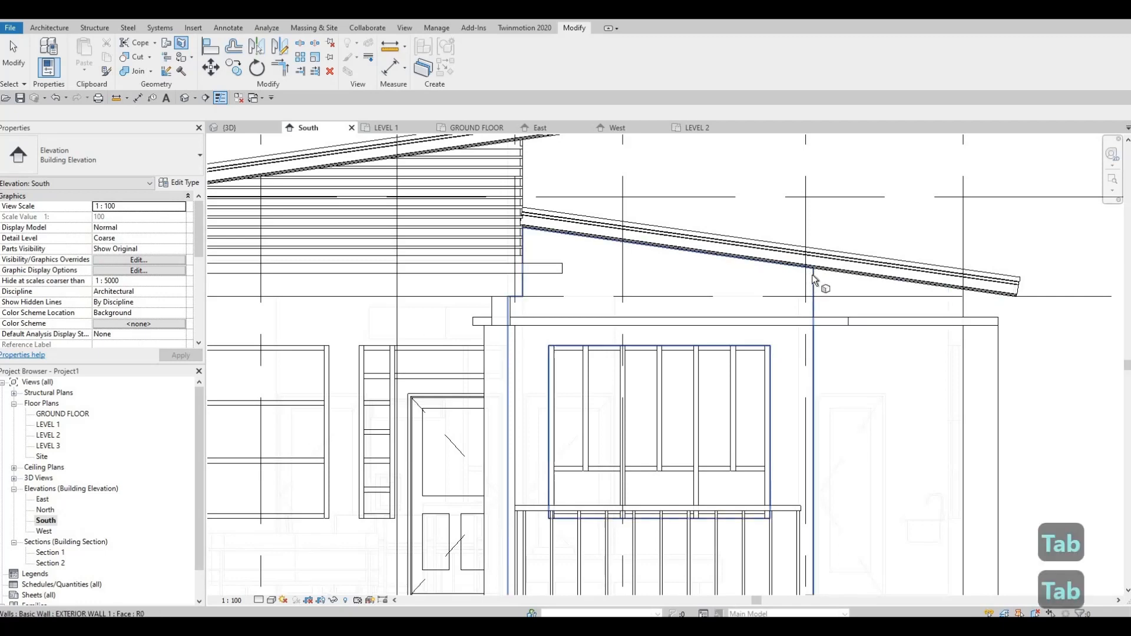
pyautogui.click(779, 307)
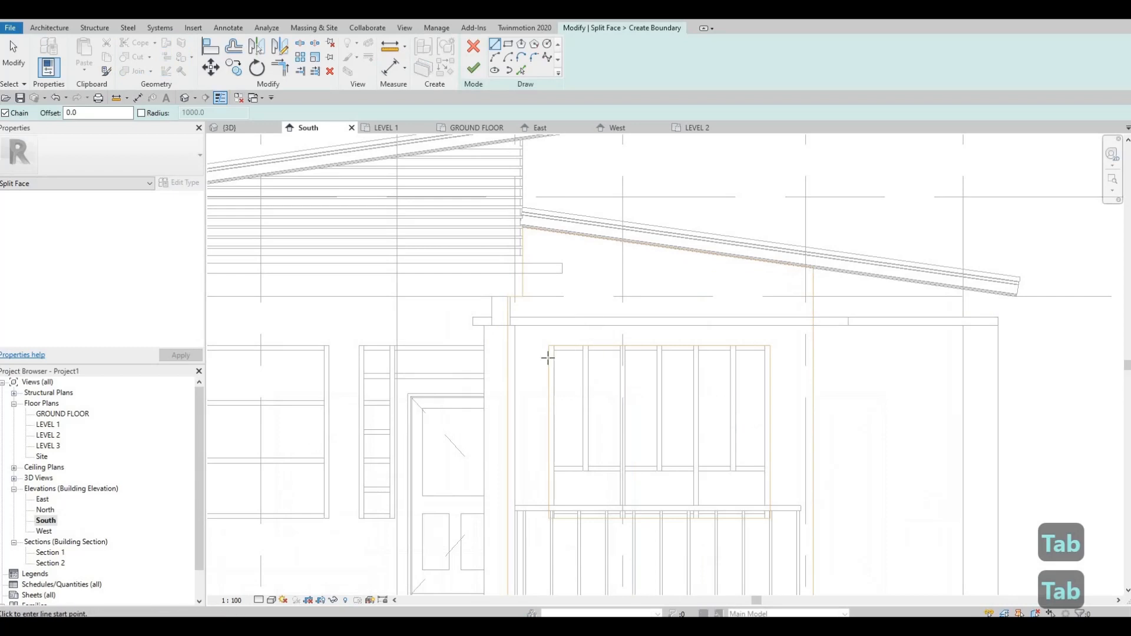
# Step: Draw a horizontal split line about 3100 mm long along the ledge's underside, spanning the wall face, and finish the boundary
pyautogui.scroll(1, 534, 369)
pyautogui.scroll(1, 559, 360)
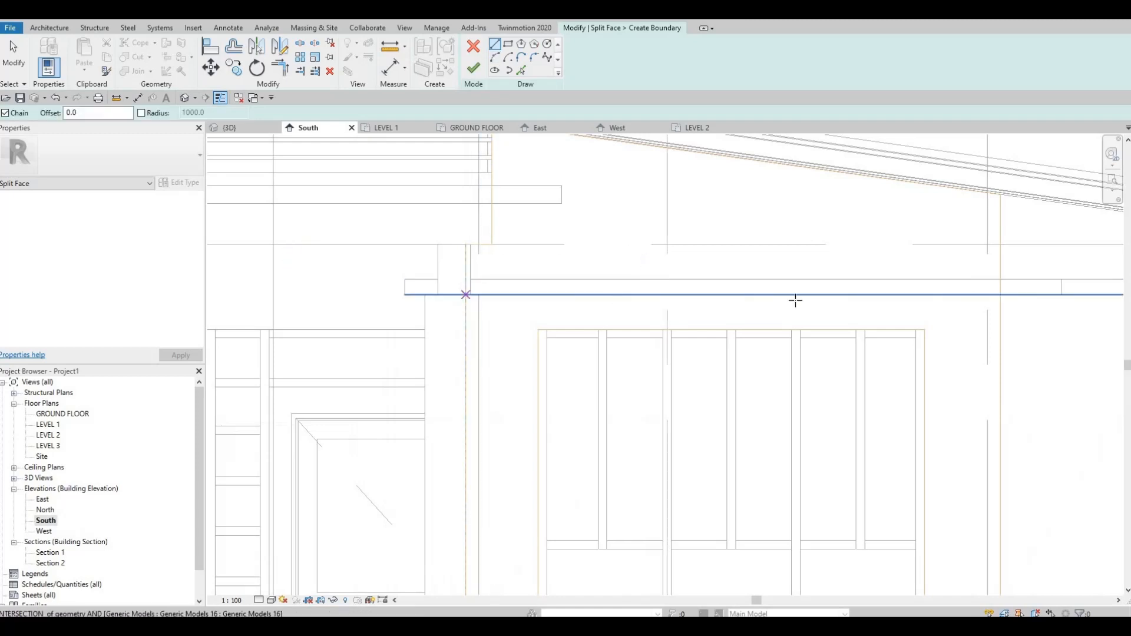
pyautogui.click(466, 296)
pyautogui.moveTo(774, 298); pyautogui.dragTo(515, 308, button='middle')
pyautogui.scroll(1, 736, 309)
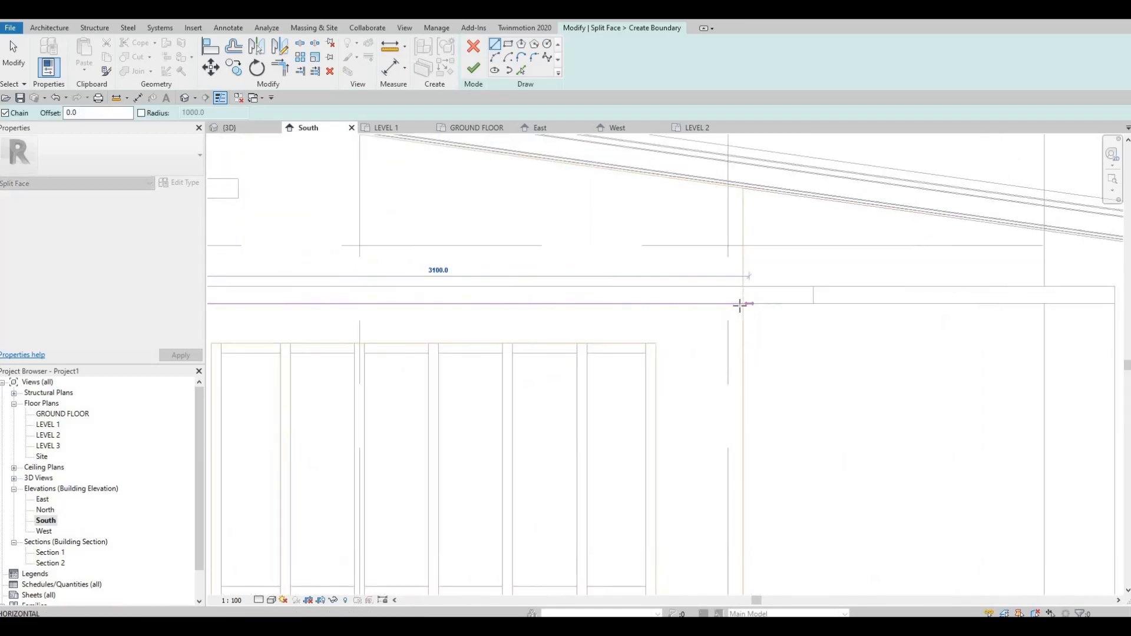
pyautogui.click(737, 307)
pyautogui.press('Escape')
pyautogui.scroll(-3, 588, 273)
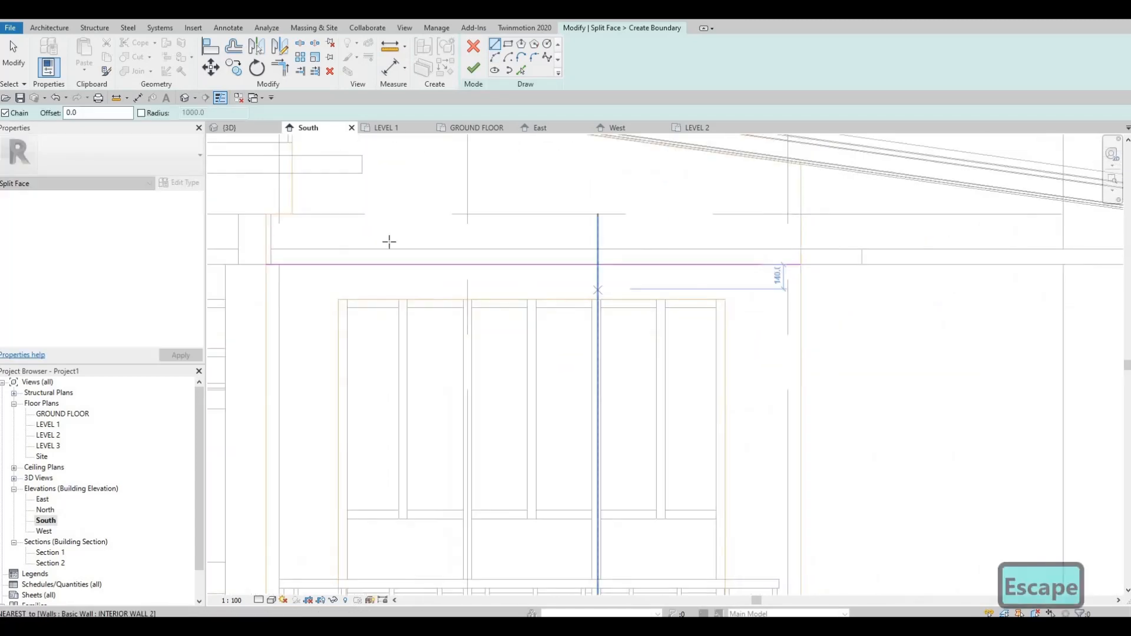
pyautogui.click(475, 69)
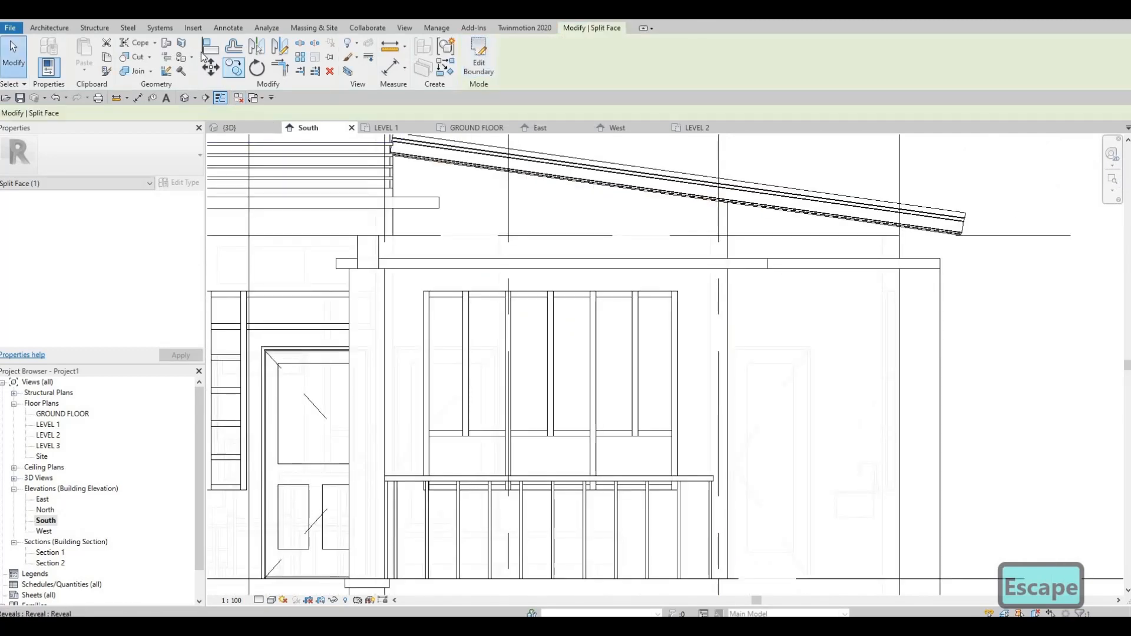
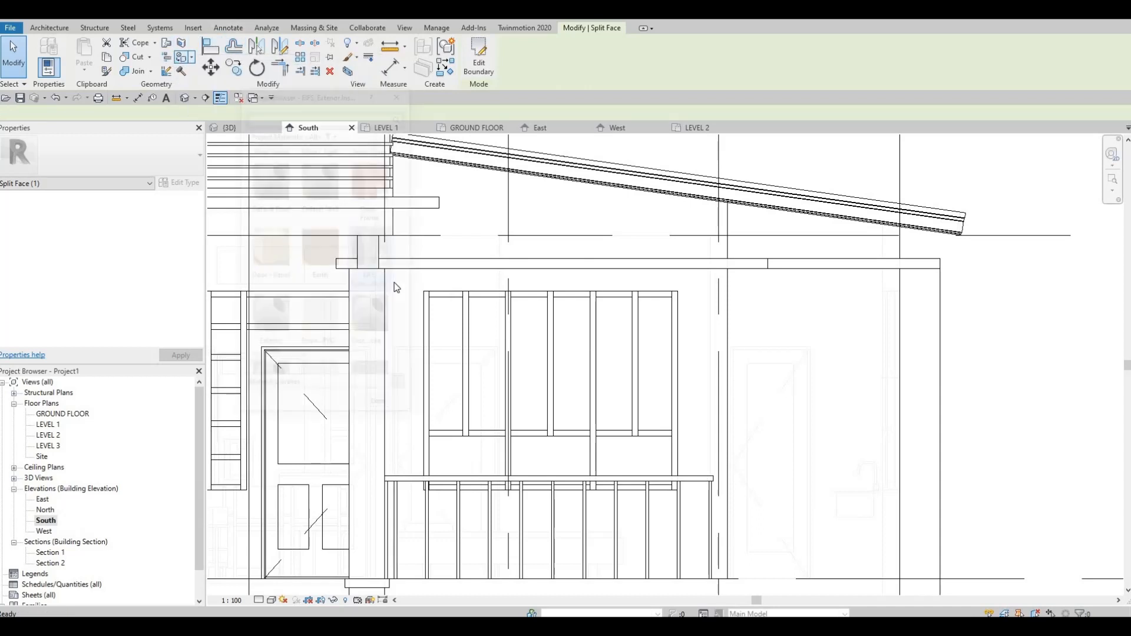
# Step: Paint the split region of the EXTERIOR WALL 1 face around the balcony window with the Metal Stud Layer material
pyautogui.press('p')
pyautogui.press('t')
pyautogui.scroll(-1, 328, 329)
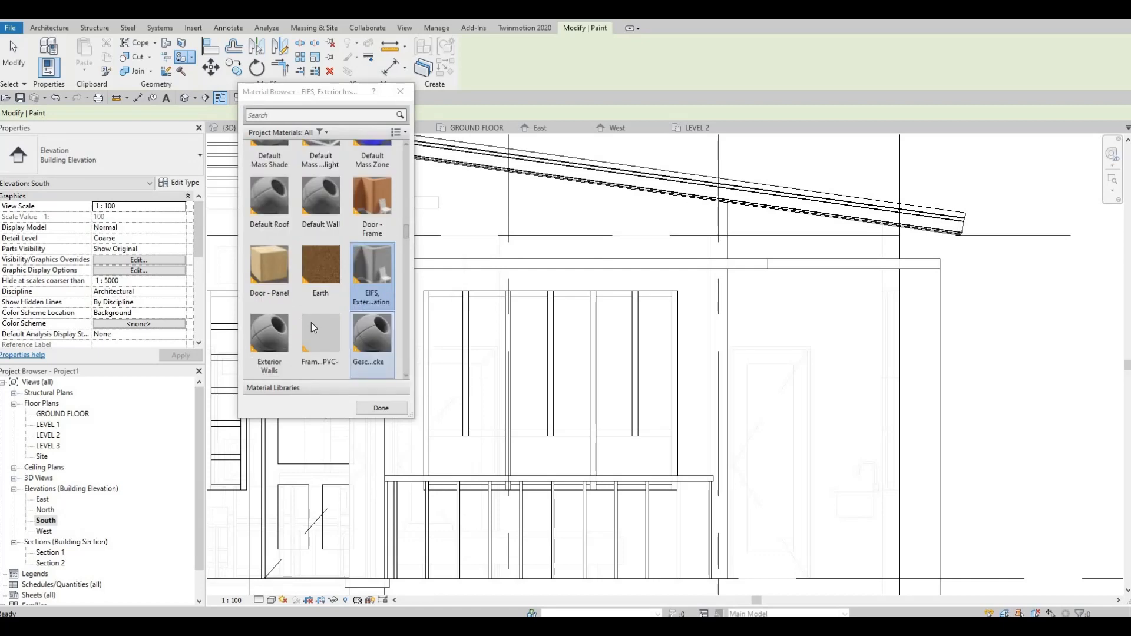
pyautogui.scroll(-3, 333, 327)
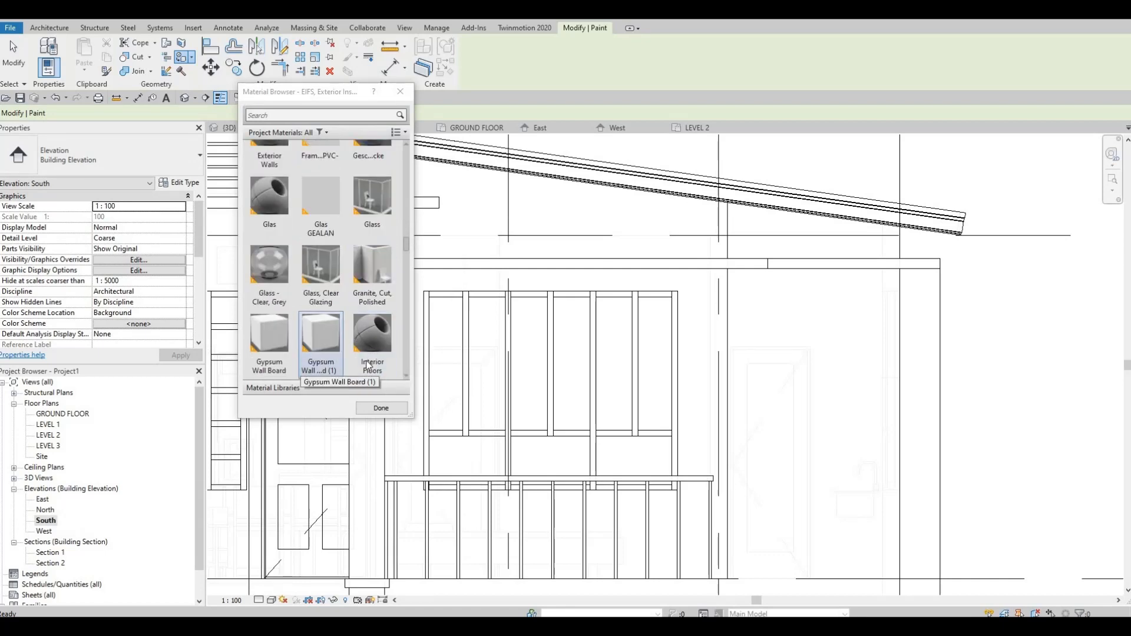
pyautogui.scroll(-5, 366, 348)
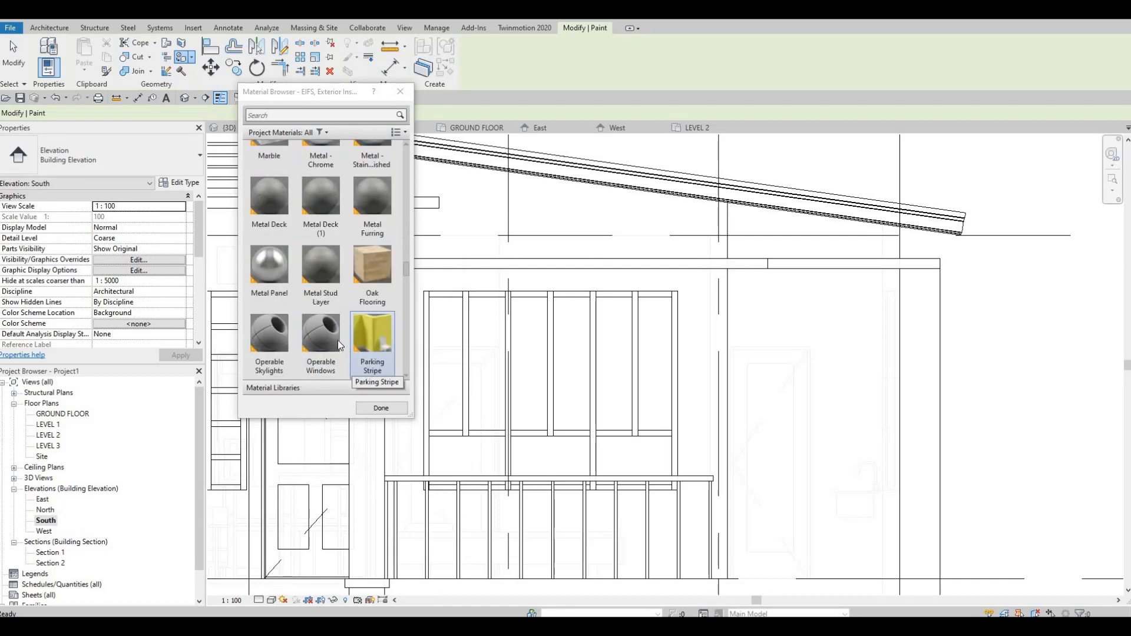
pyautogui.click(321, 278)
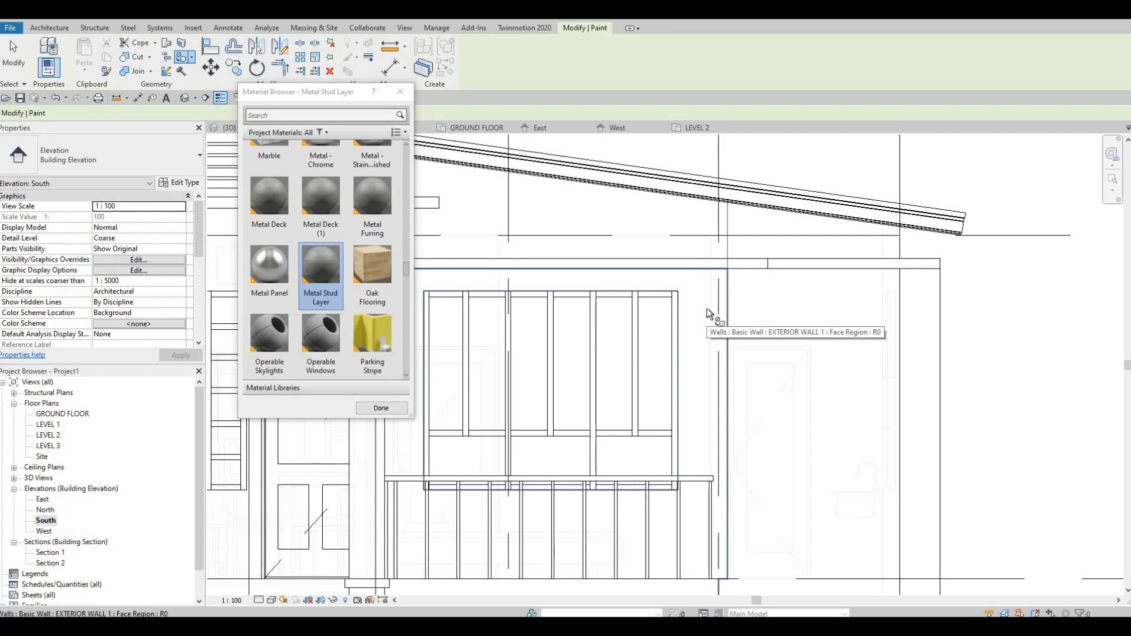
pyautogui.click(381, 408)
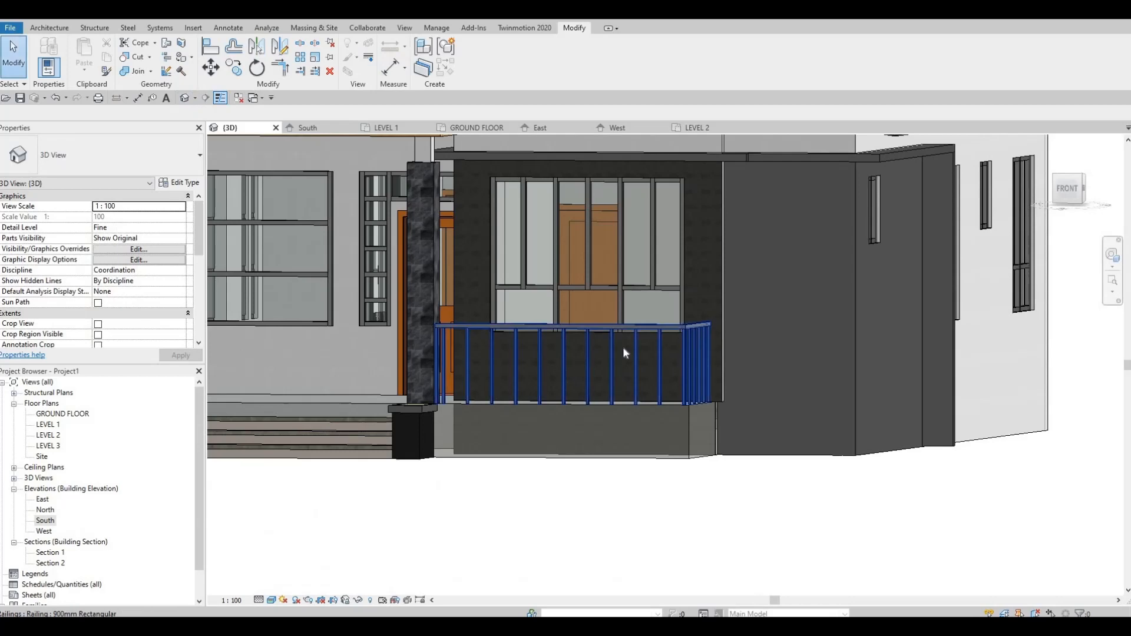
# Step: Inspect the painted balcony wall and the entrance side walls in the 3D view, and open the West elevation
pyautogui.keyDown('shift'); pyautogui.moveTo(624, 346); pyautogui.dragTo(723, 343, button='middle'); pyautogui.keyUp('shift')
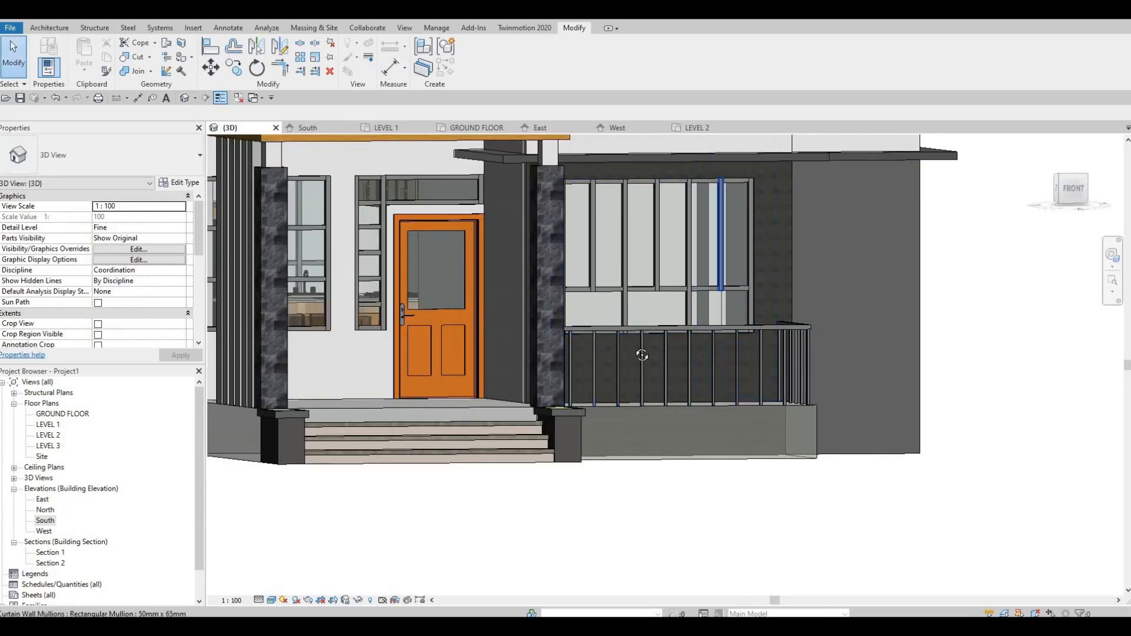
pyautogui.keyDown('shift'); pyautogui.moveTo(626, 287); pyautogui.dragTo(627, 191, button='middle'); pyautogui.keyUp('shift')
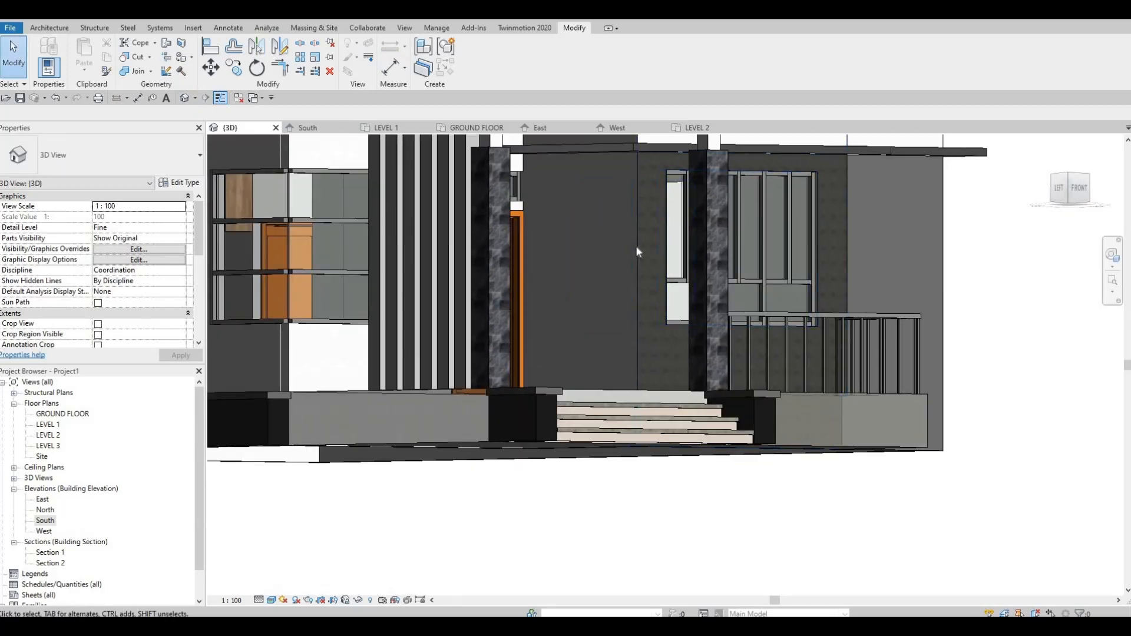
pyautogui.keyDown('shift'); pyautogui.moveTo(635, 245); pyautogui.dragTo(633, 221, button='middle'); pyautogui.keyUp('shift')
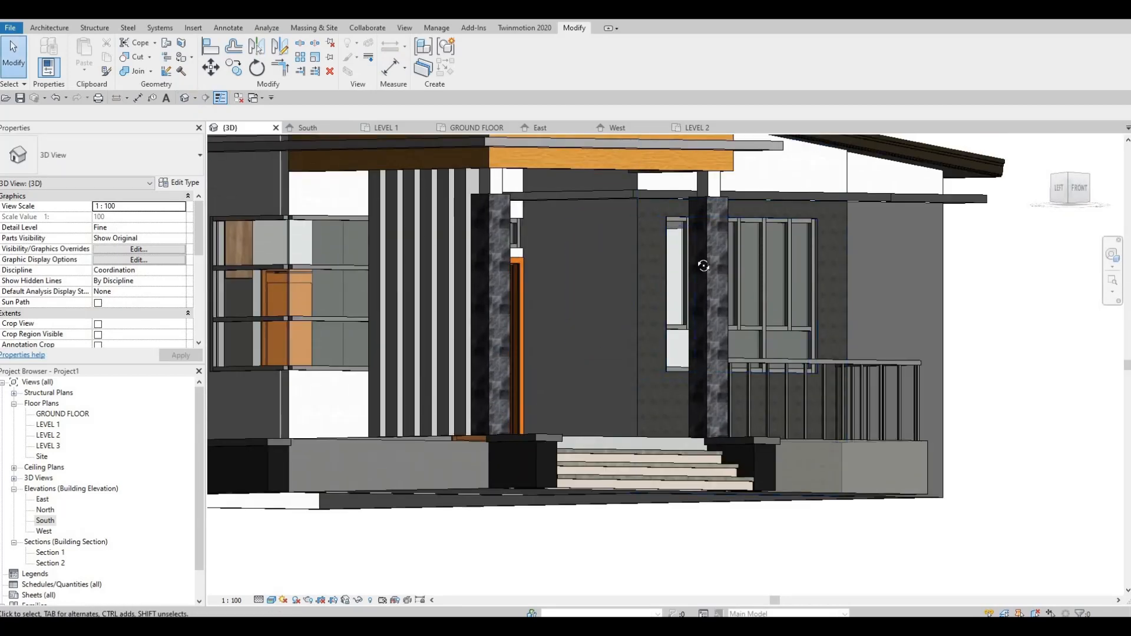
pyautogui.keyDown('shift'); pyautogui.moveTo(703, 266); pyautogui.dragTo(47, 534, button='middle'); pyautogui.keyUp('shift')
pyautogui.doubleClick(44, 532)
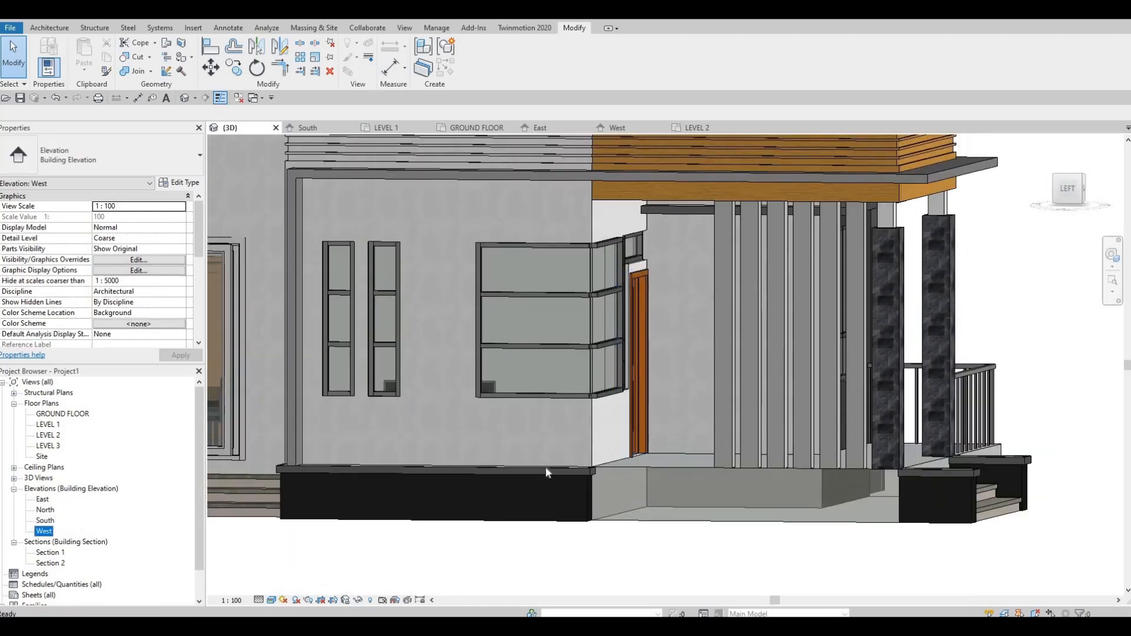
pyautogui.moveTo(738, 377); pyautogui.dragTo(427, 376, button='middle')
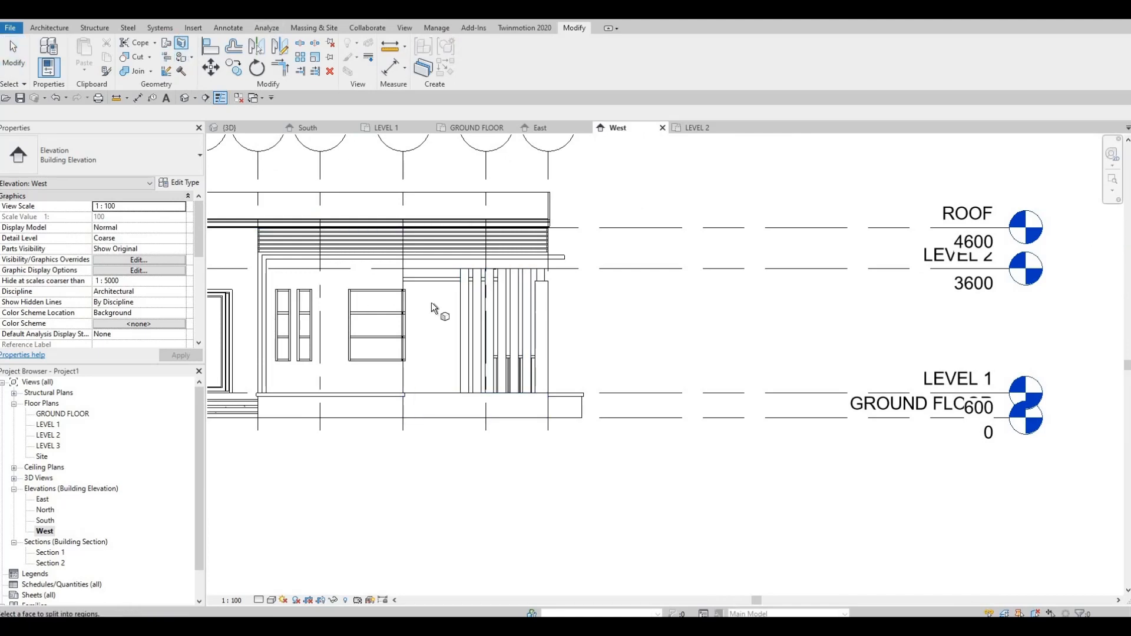
# Step: Start Split Face and pick the narrow EXTERIOR WALL 1 end face behind the entrance's vertical fins
pyautogui.scroll(2, 439, 365)
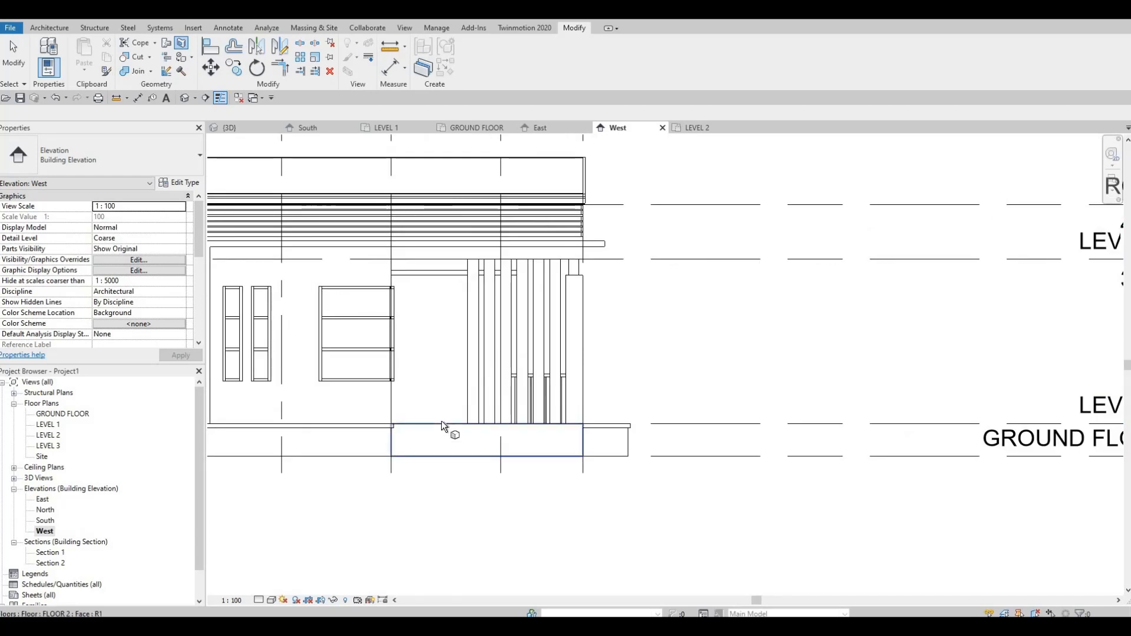
pyautogui.press('Tab')
pyautogui.press('Tab')
pyautogui.press('Tab')
pyautogui.press('Tab')
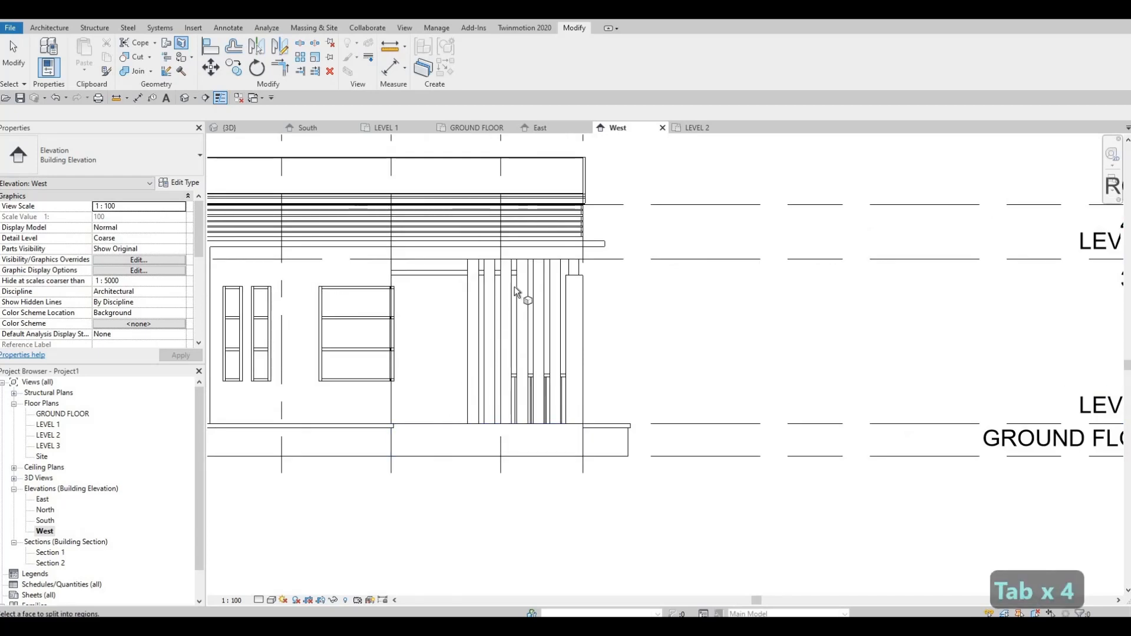
pyautogui.scroll(2, 517, 256)
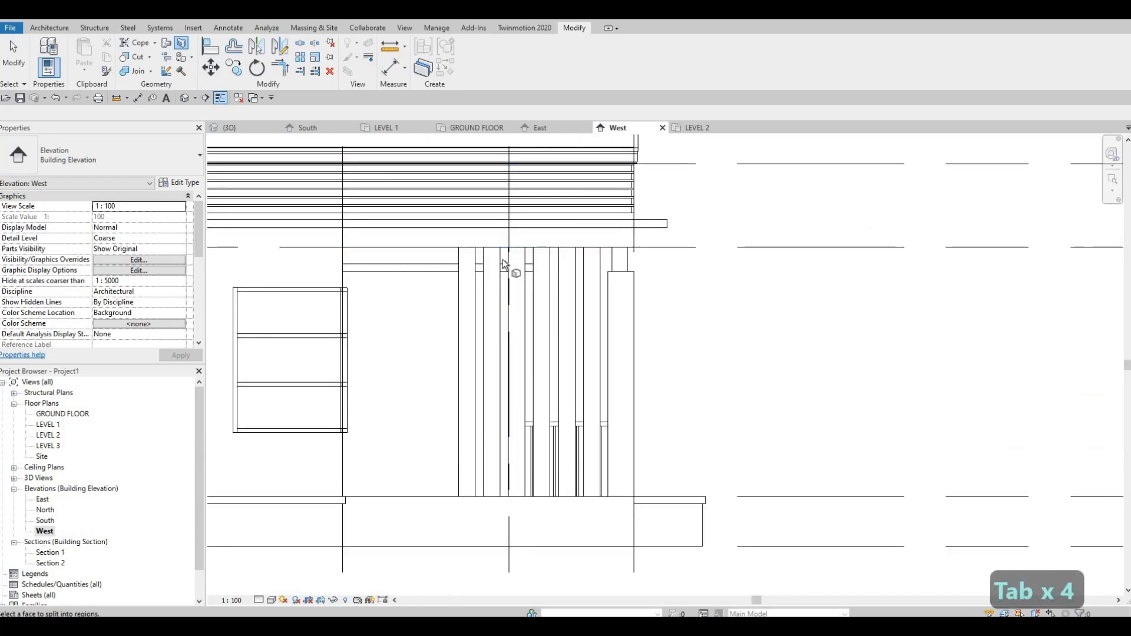
pyautogui.press('Tab')
pyautogui.press('Tab')
pyautogui.press('Tab')
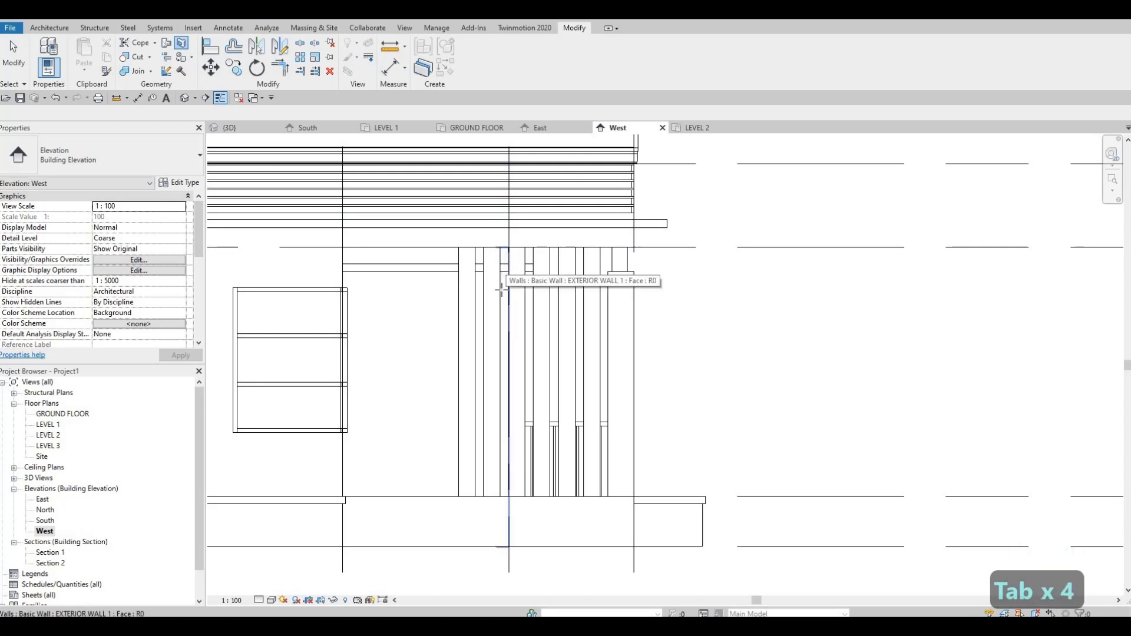
pyautogui.click(508, 257)
# Step: Draw a horizontal split line along the ledge's underside across the narrow wall face and finish the boundary
pyautogui.scroll(3, 511, 260)
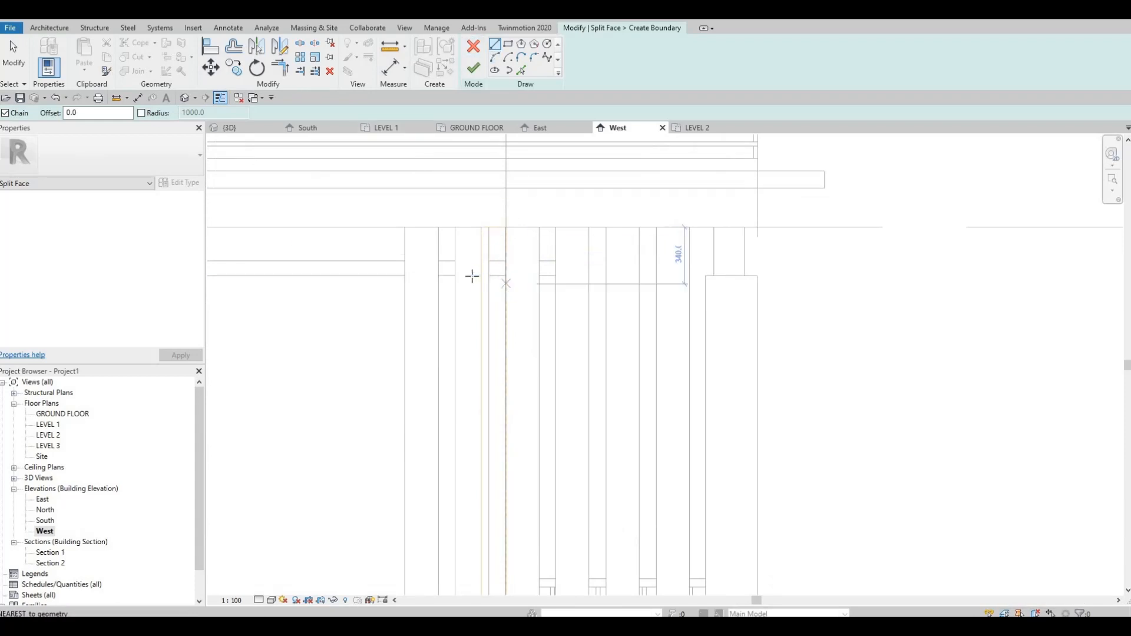
pyautogui.scroll(2, 498, 281)
pyautogui.click(510, 273)
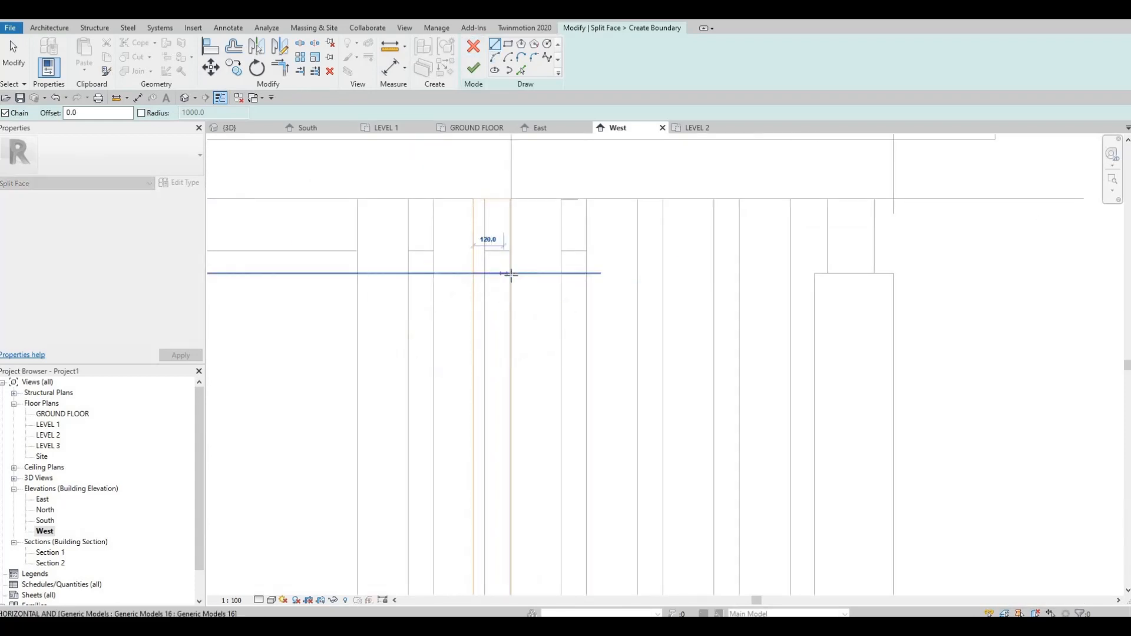
pyautogui.press('Escape')
pyautogui.click(471, 68)
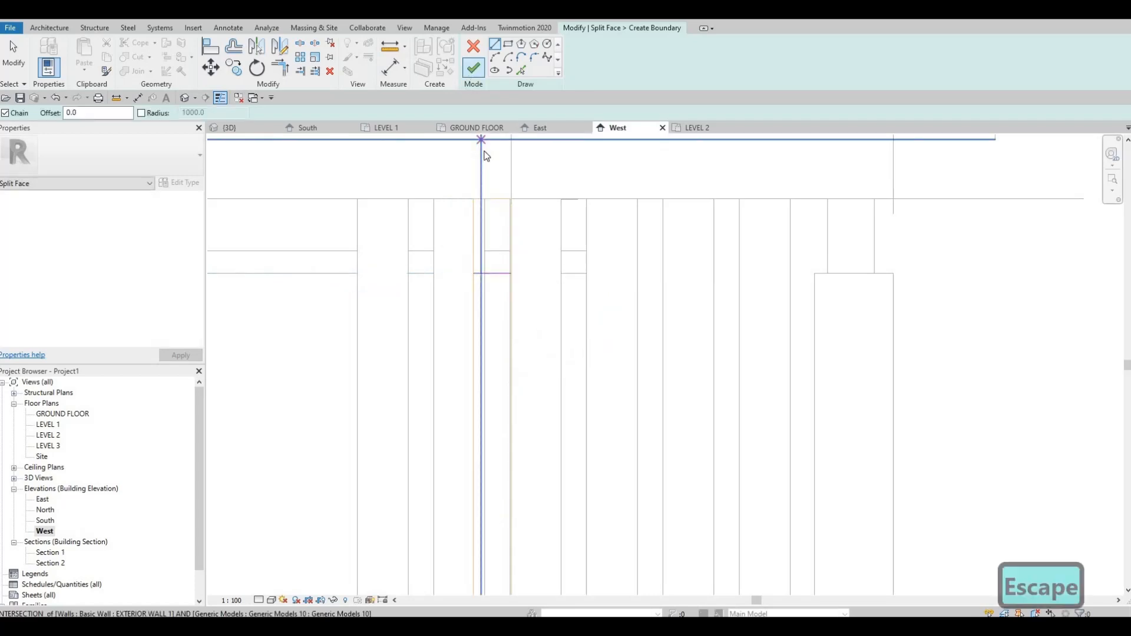
# Step: Restart Split Face and pick the INTERIOR WALL 1 face that extends from behind the corner window to the entrance fins
pyautogui.scroll(-2, 685, 245)
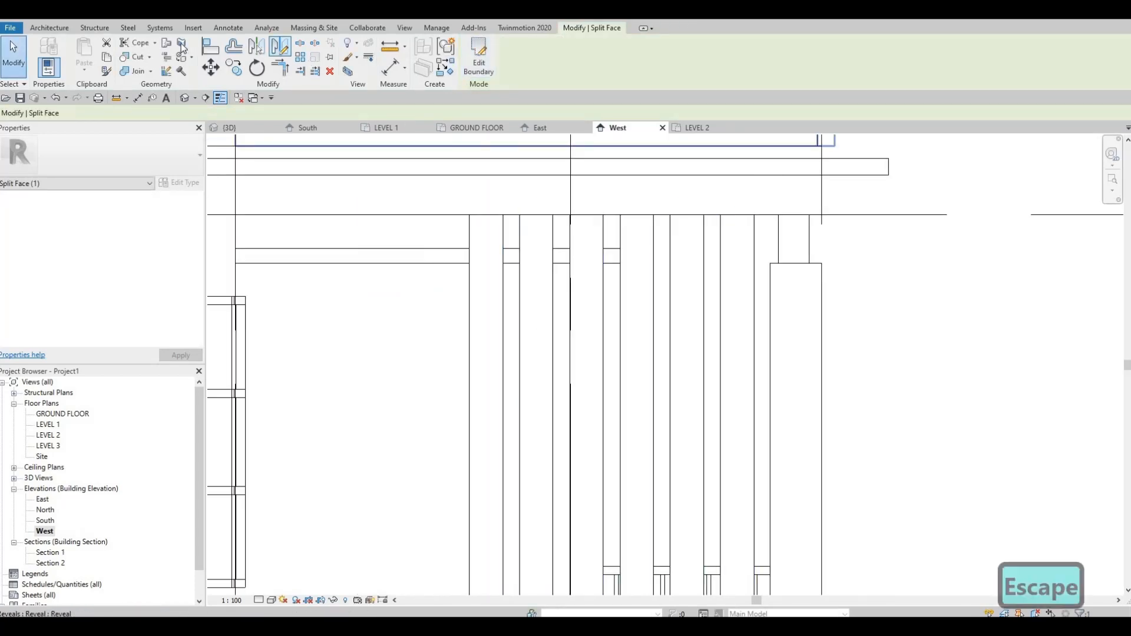
pyautogui.scroll(-2, 636, 268)
pyautogui.moveTo(495, 287); pyautogui.dragTo(642, 239, button='middle')
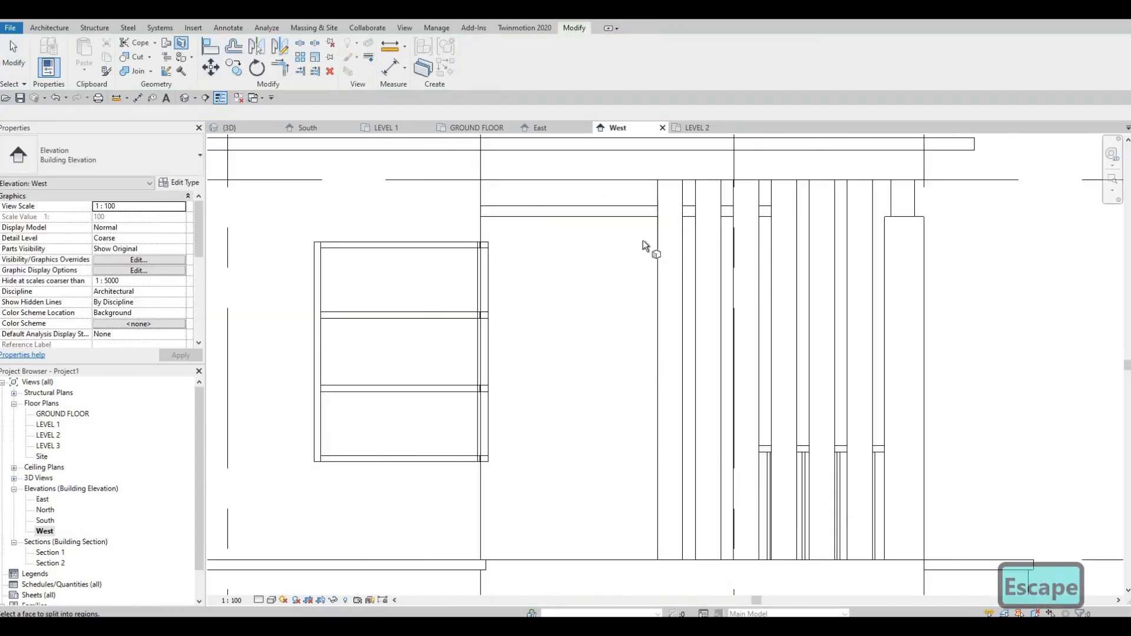
pyautogui.press('Tab')
pyautogui.press('Tab')
pyautogui.press('Tab')
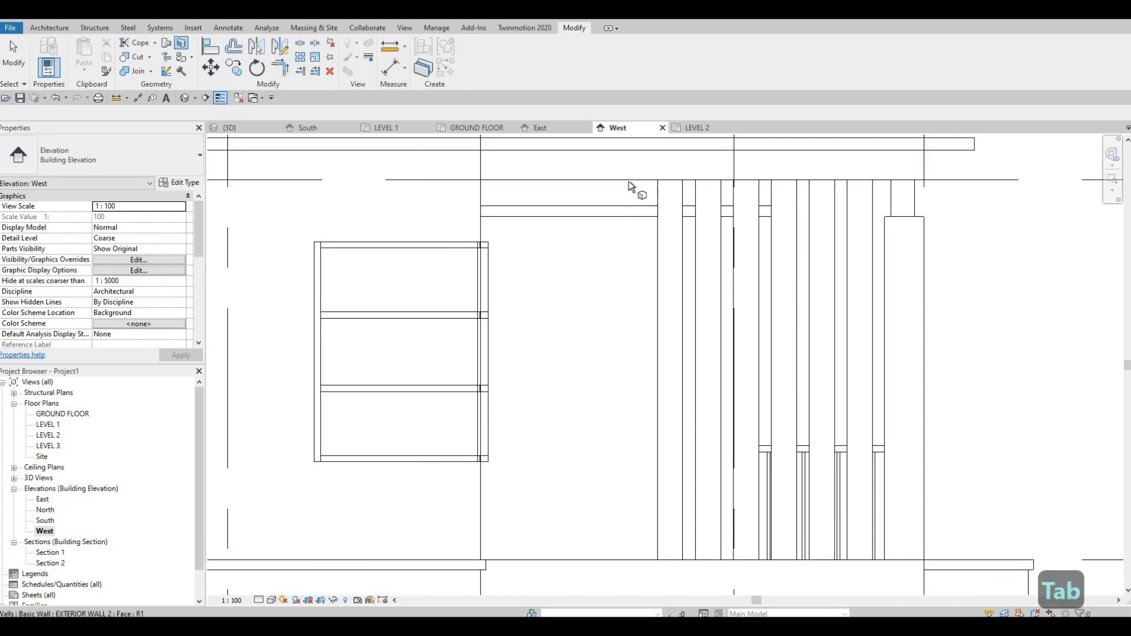
pyautogui.press('Tab')
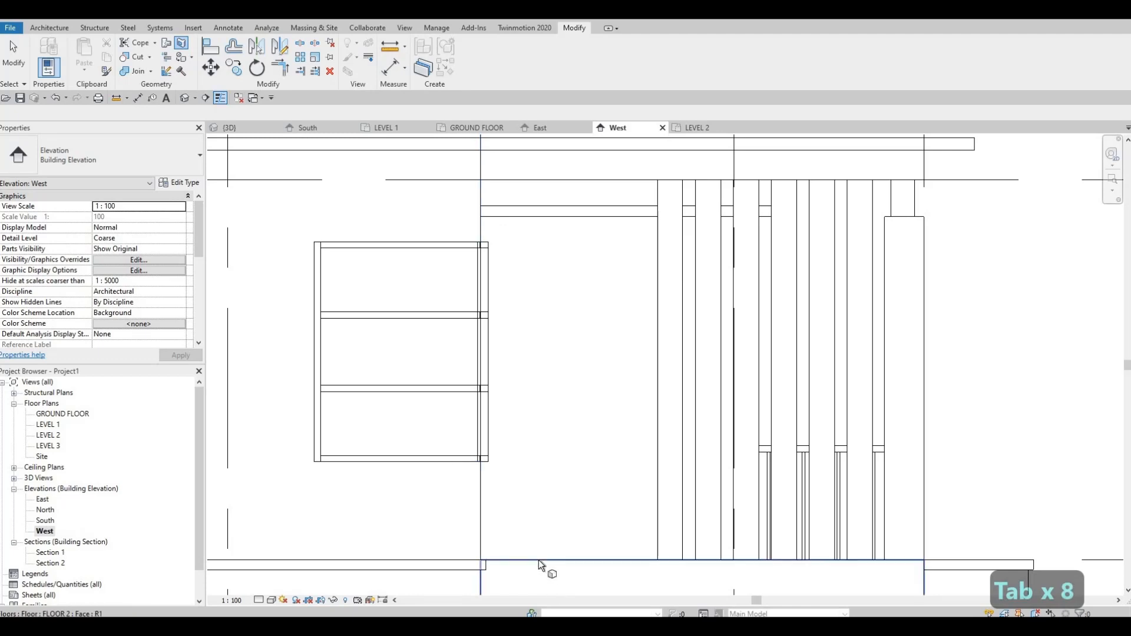
pyautogui.press('Tab')
pyautogui.press('Tab')
pyautogui.press('Tab')
pyautogui.press('Tab')
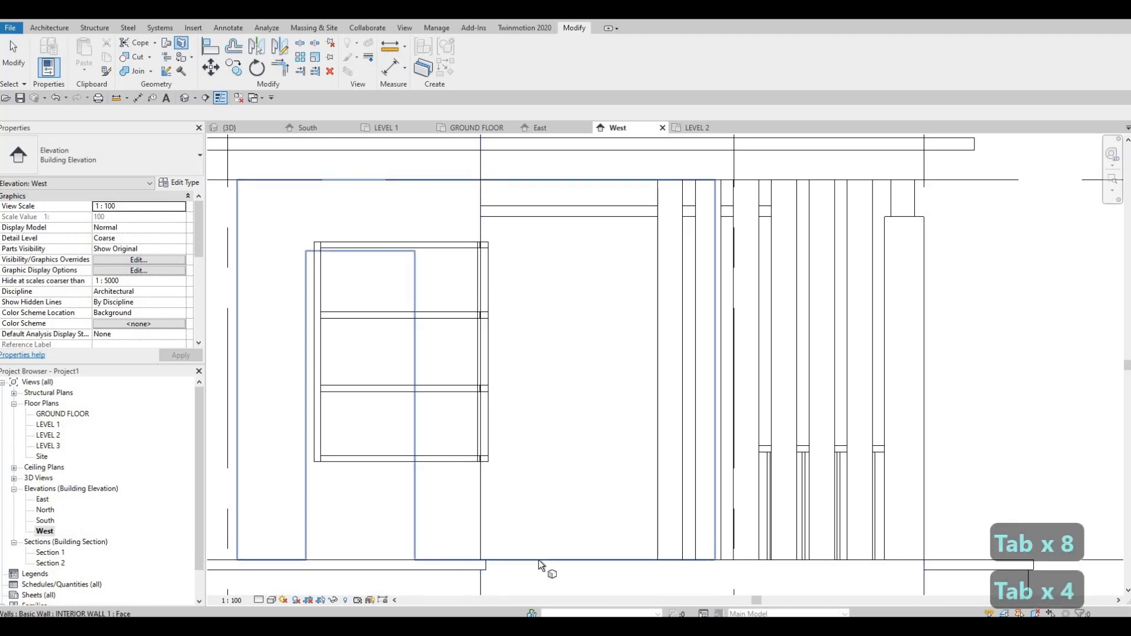
pyautogui.click(486, 368)
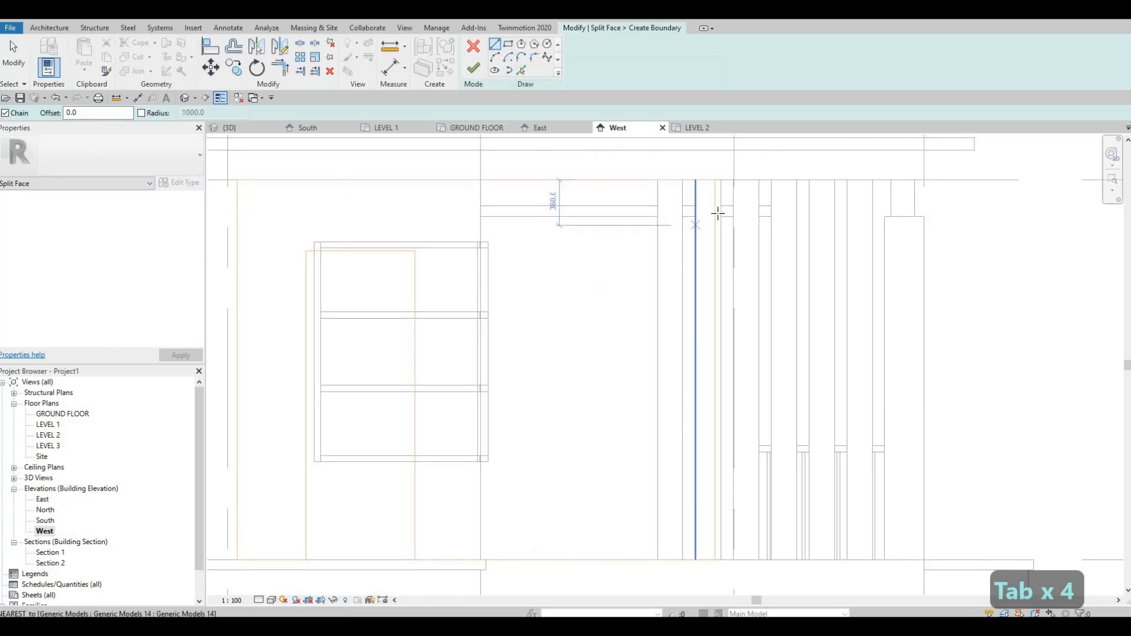
# Step: Draw a 1850 mm split line along the ledge's underside and a vertical line down to the floor, and finish the boundary
pyautogui.scroll(4, 719, 231)
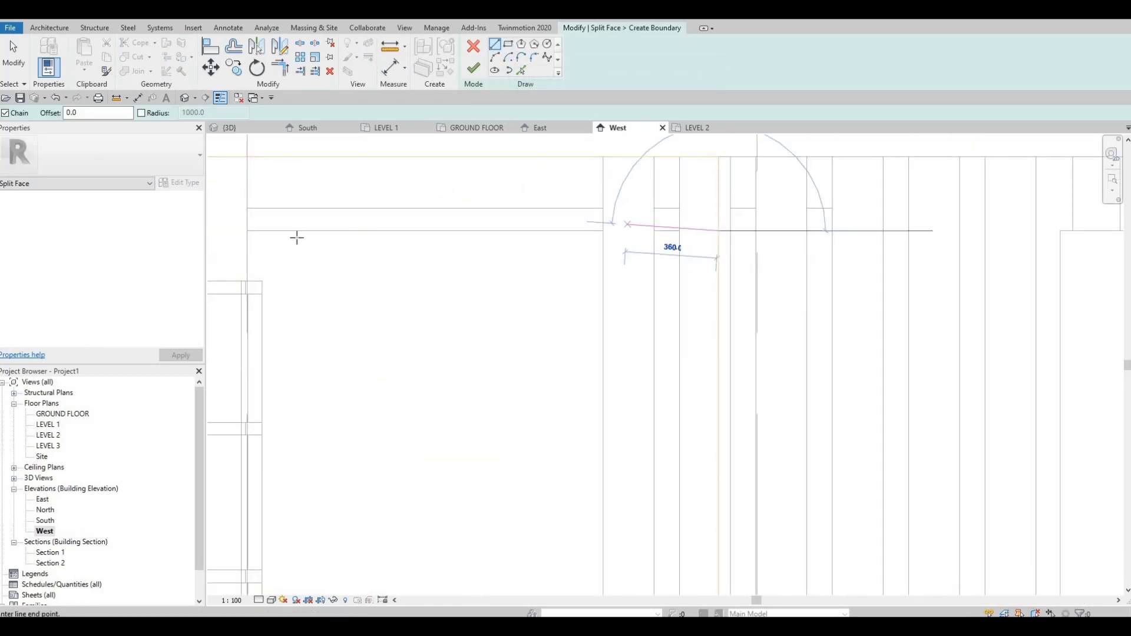
pyautogui.click(246, 231)
pyautogui.scroll(-1, 307, 432)
pyautogui.moveTo(307, 432); pyautogui.dragTo(301, 202, button='middle')
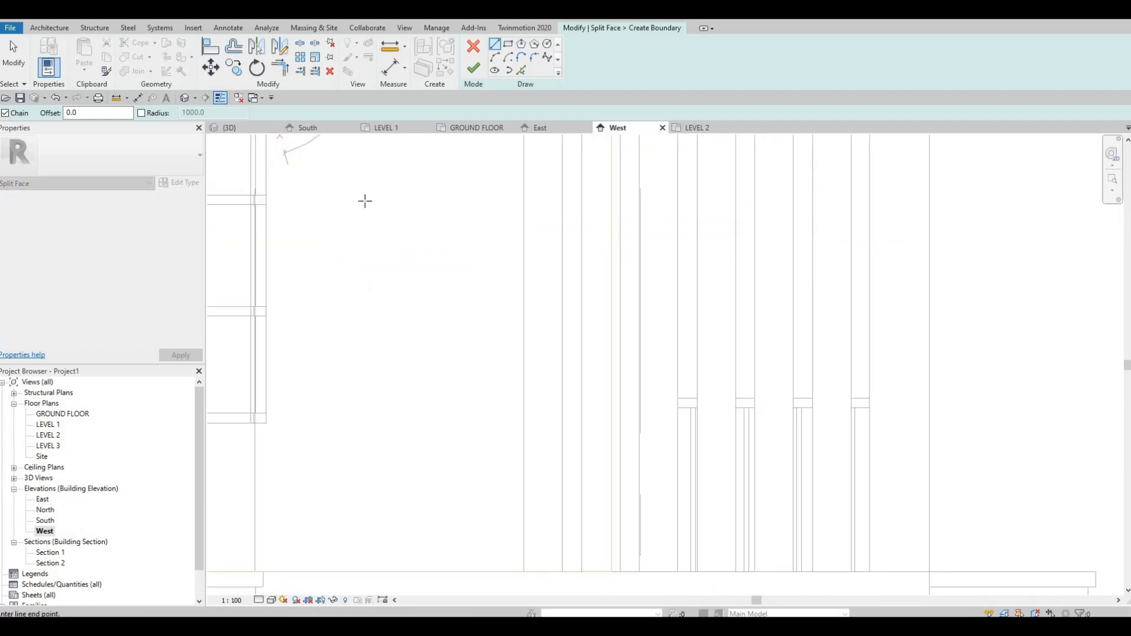
pyautogui.moveTo(293, 413); pyautogui.dragTo(338, 253, button='middle')
pyautogui.scroll(-1, 326, 358)
pyautogui.moveTo(326, 358); pyautogui.dragTo(357, 263, button='middle')
pyautogui.click(333, 308)
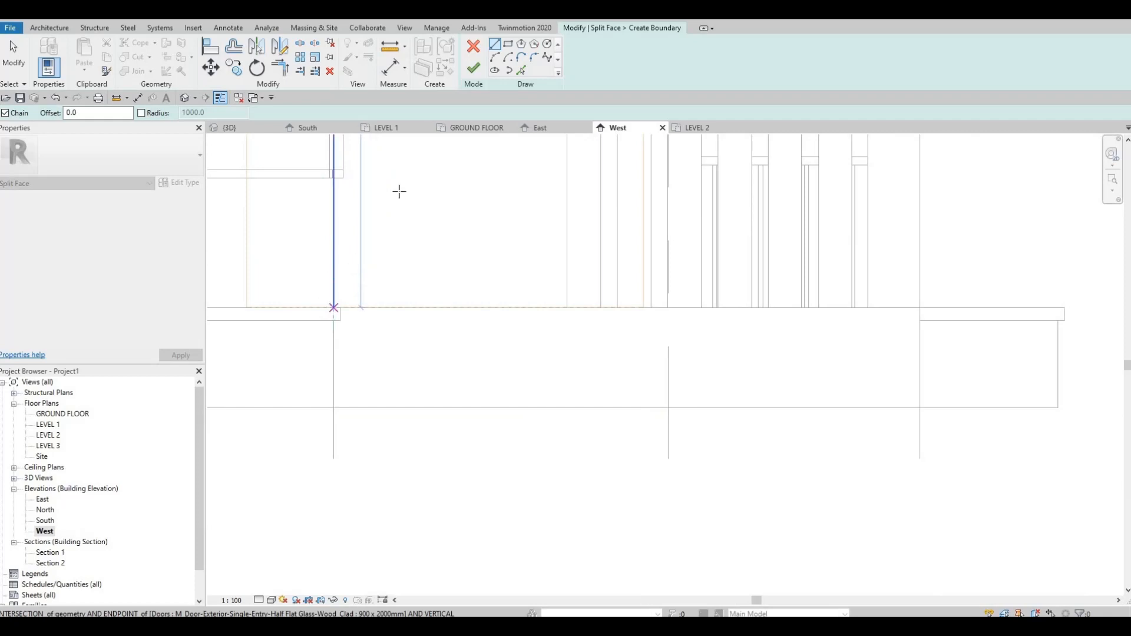
pyautogui.press('Escape')
pyautogui.moveTo(443, 159); pyautogui.dragTo(443, 265, button='middle')
pyautogui.scroll(-2, 440, 211)
pyautogui.press('Escape')
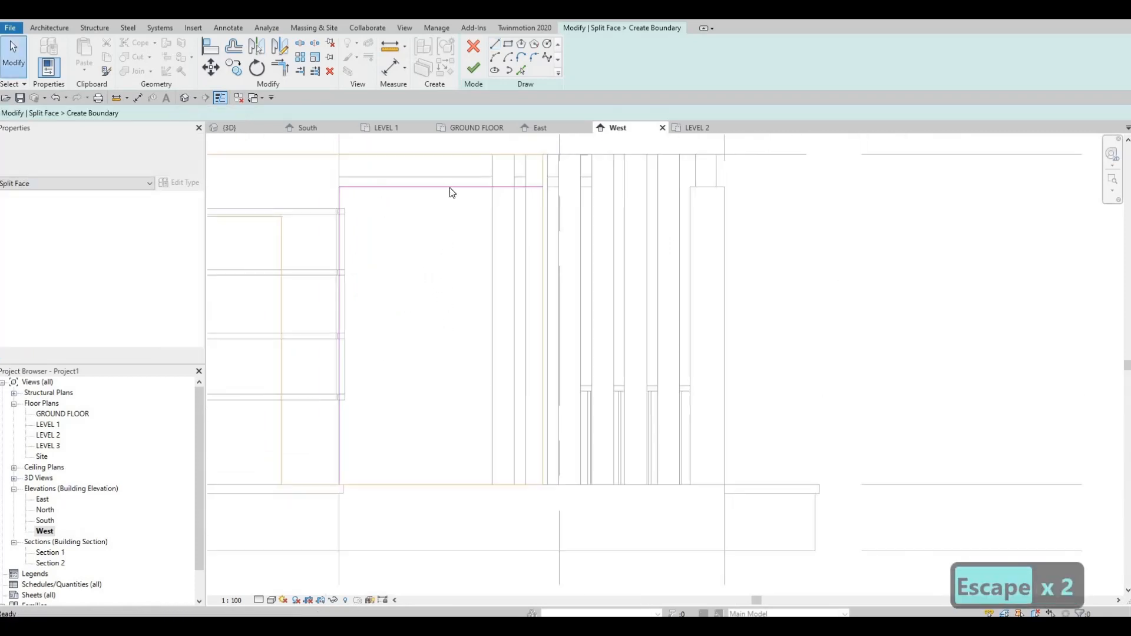
pyautogui.scroll(-1, 452, 192)
pyautogui.click(473, 68)
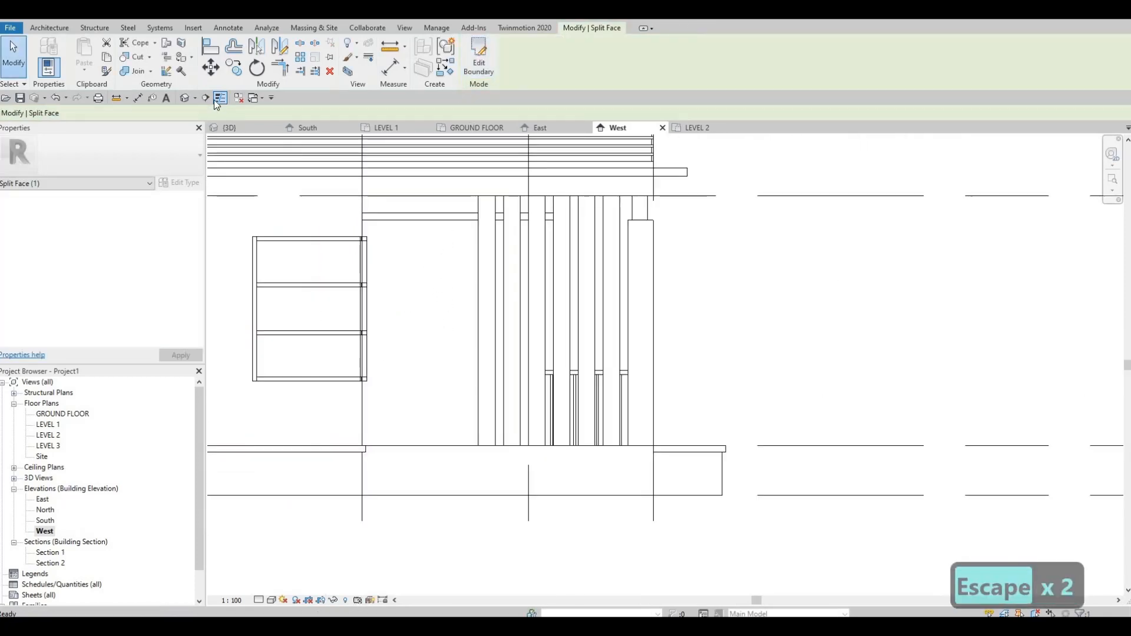
# Step: Try to paint the split wall face beside the entrance with Metal Stud Layer, moving the Material Browser clear of the drawing
pyautogui.click(182, 57)
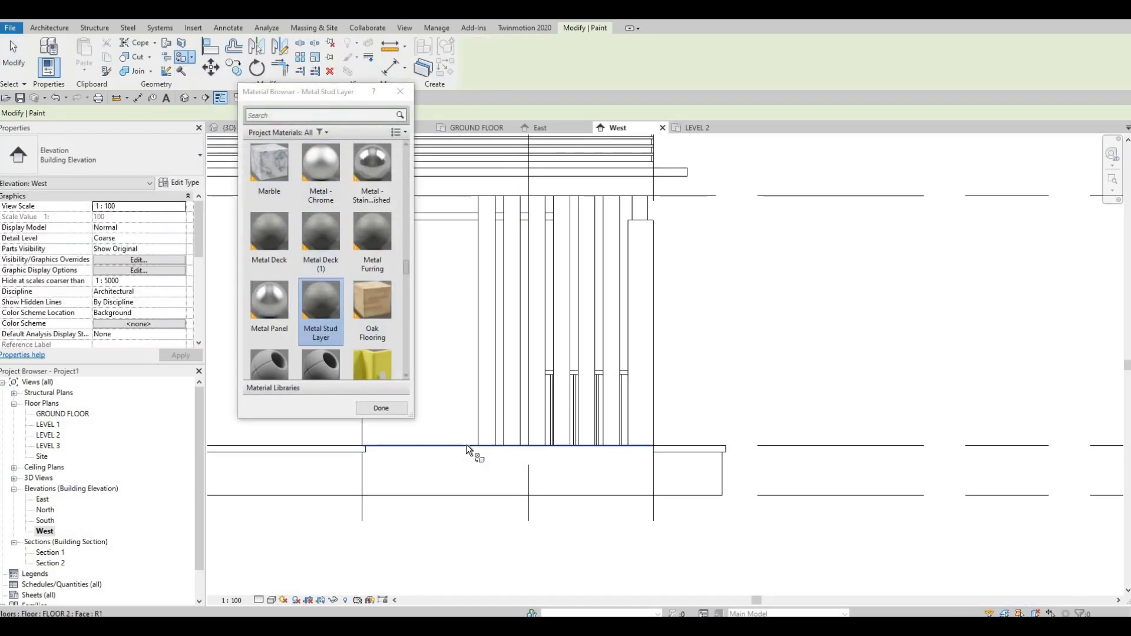
pyautogui.press('Tab')
pyautogui.press('Tab')
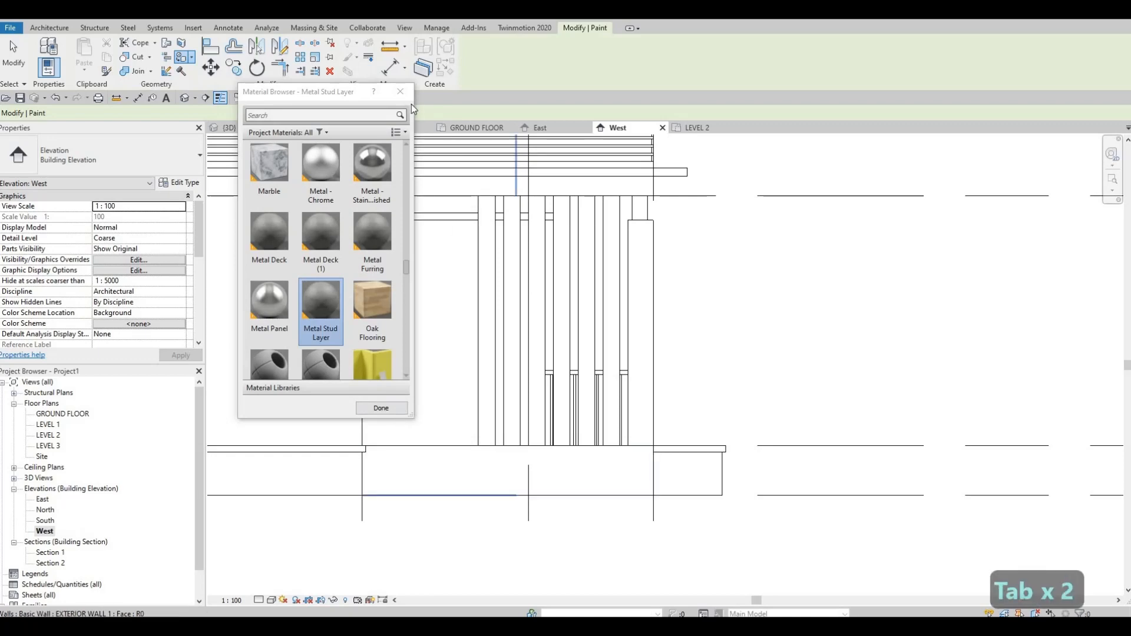
pyautogui.moveTo(888, 192); pyautogui.dragTo(887, 192)
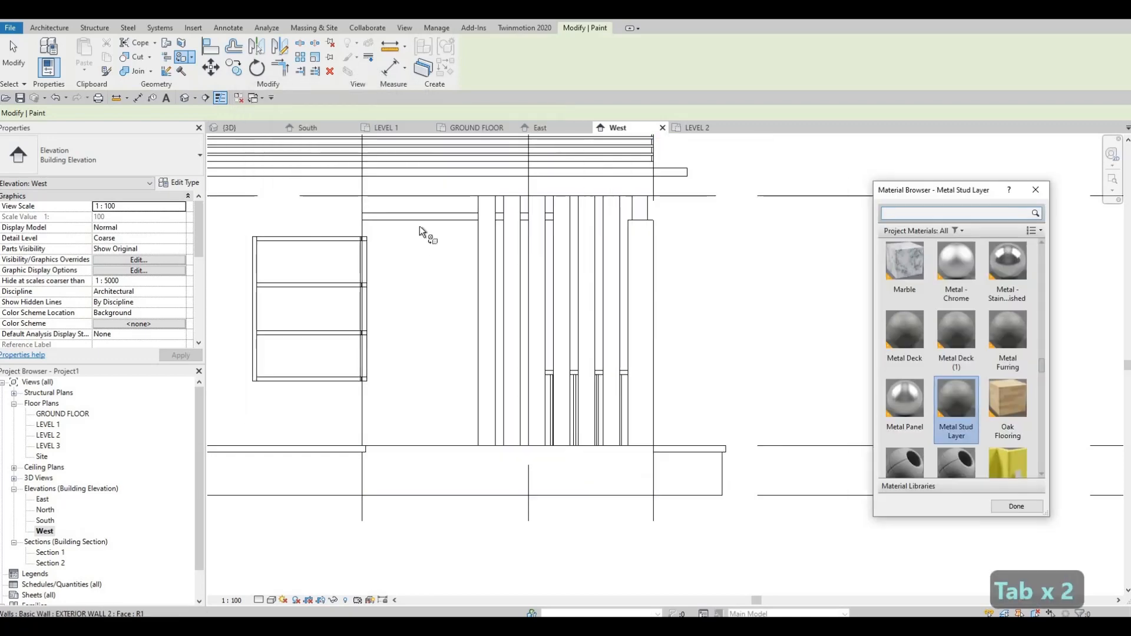
pyautogui.click(362, 224)
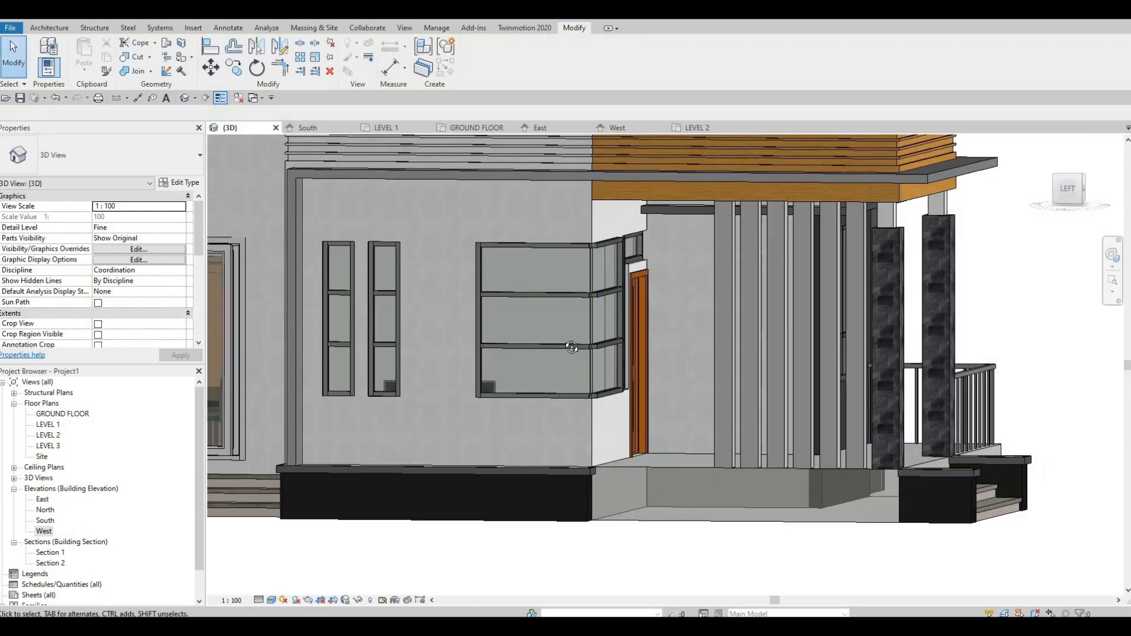
# Step: Try to select the split wall face beside the front entrance for painting with Metal Stud Layer
pyautogui.moveTo(571, 348)
pyautogui.keyDown('shift'); pyautogui.mouseDown(button='middle')
pyautogui.moveTo(418, 366)
pyautogui.moveTo(335, 360)
pyautogui.moveTo(736, 344)
pyautogui.mouseUp(button='middle'); pyautogui.keyUp('shift')
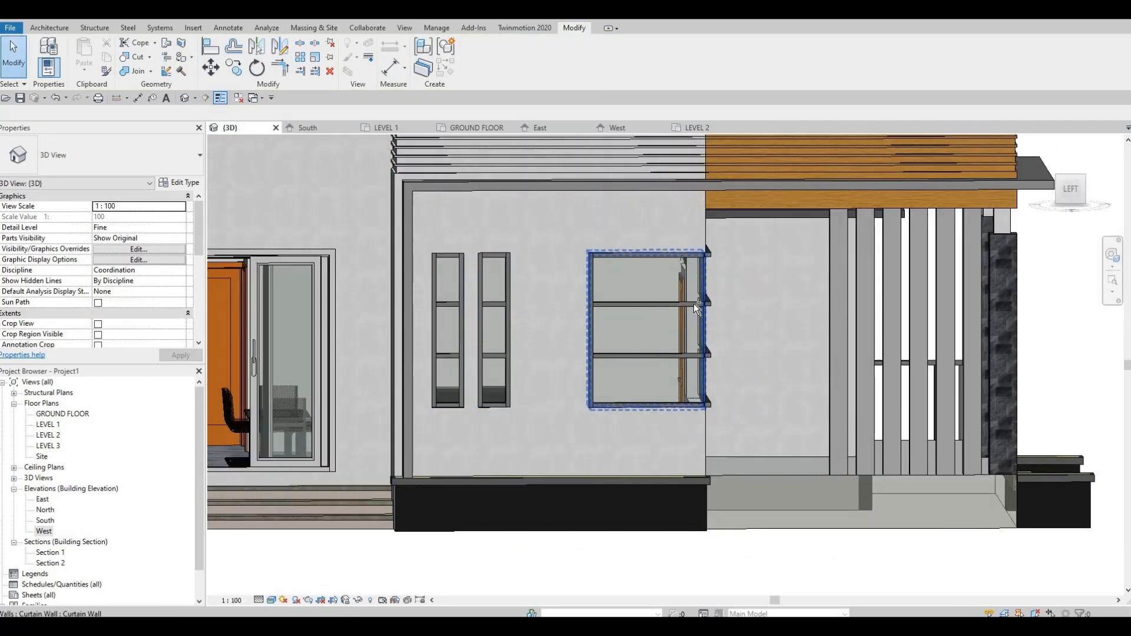
pyautogui.press('Escape')
pyautogui.moveTo(674, 413); pyautogui.dragTo(408, 199, button='middle')
pyautogui.press('Escape')
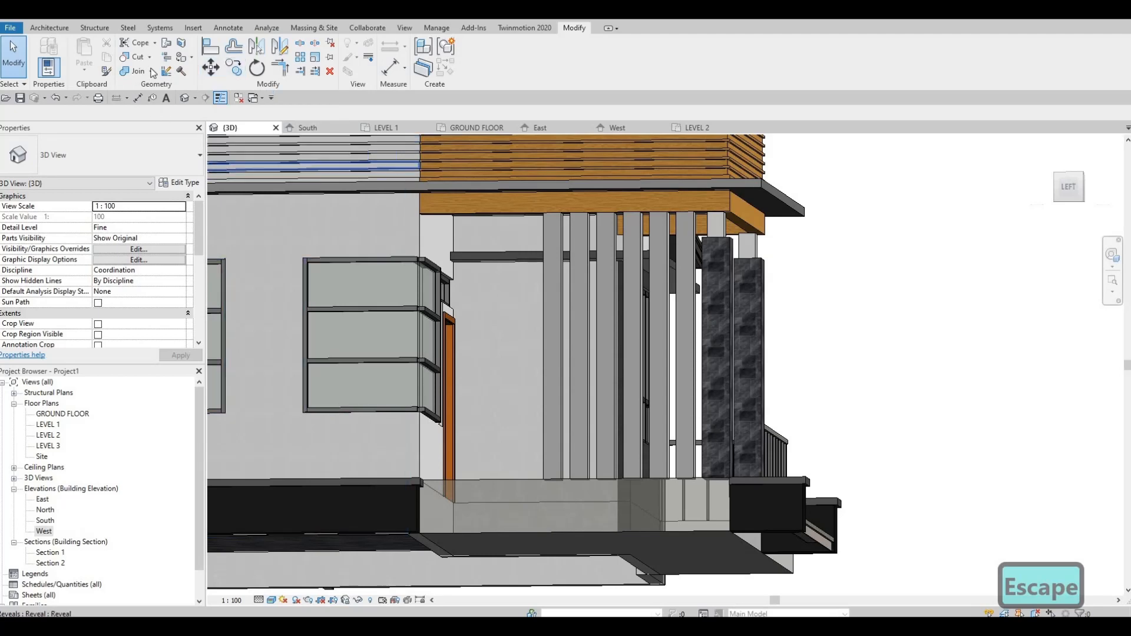
pyautogui.click(190, 74)
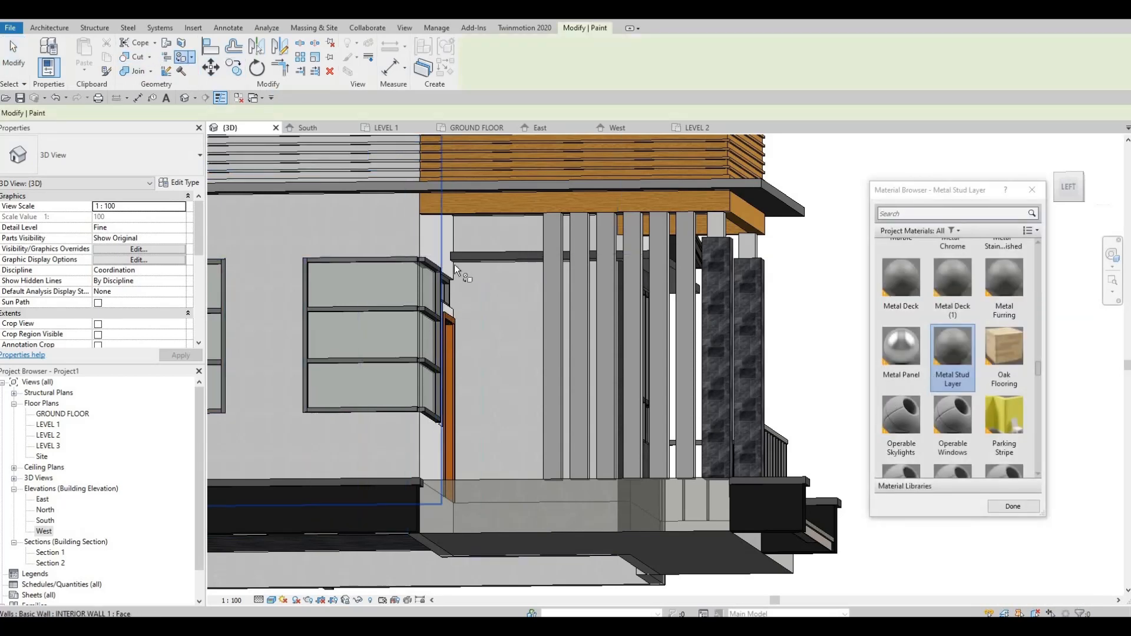
pyautogui.moveTo(428, 330)
pyautogui.keyDown('shift'); pyautogui.mouseDown(button='middle')
pyautogui.moveTo(627, 277)
pyautogui.moveTo(633, 325)
pyautogui.moveTo(569, 348)
pyautogui.mouseUp(button='middle'); pyautogui.keyUp('shift')
pyautogui.scroll(3, 595, 397)
pyautogui.scroll(2, 601, 402)
pyautogui.keyDown('shift'); pyautogui.moveTo(602, 402); pyautogui.dragTo(824, 399, button='middle'); pyautogui.keyUp('shift')
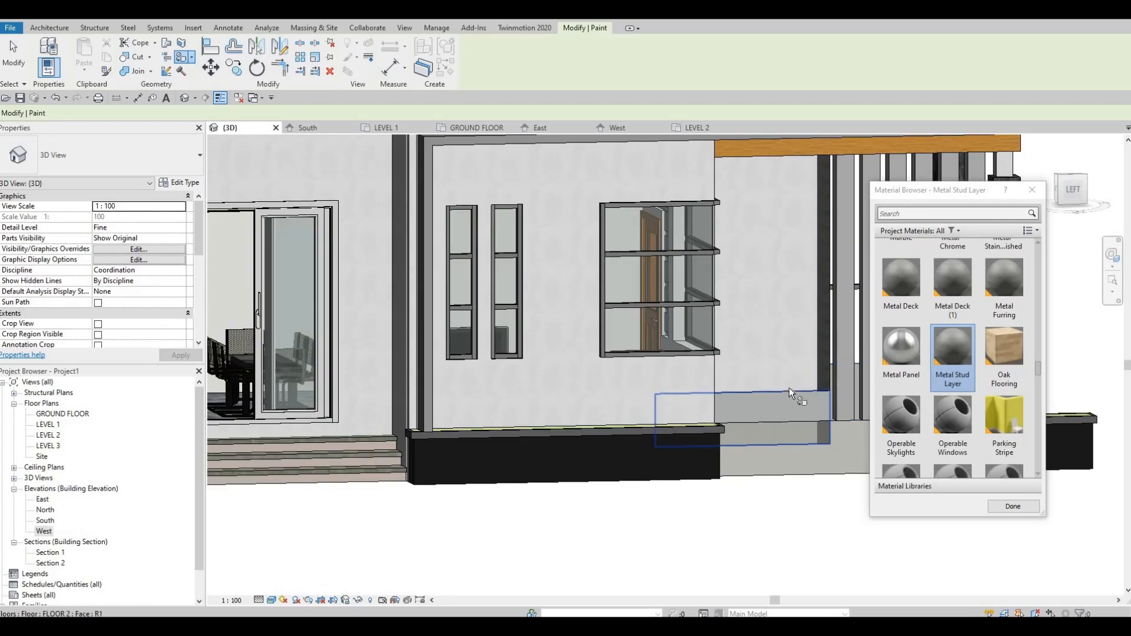
pyautogui.press('Tab')
pyautogui.press('Tab')
pyautogui.press('Tab')
pyautogui.press('Tab')
pyautogui.press('Tab')
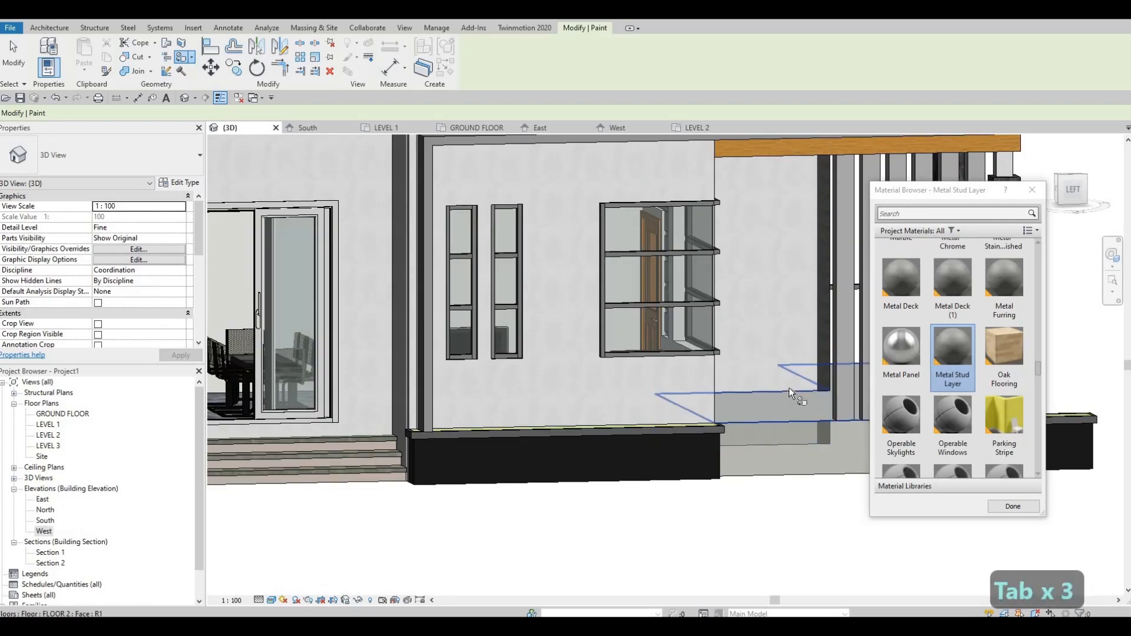
pyautogui.press('Escape')
pyautogui.press('Escape')
pyautogui.scroll(-3, 603, 361)
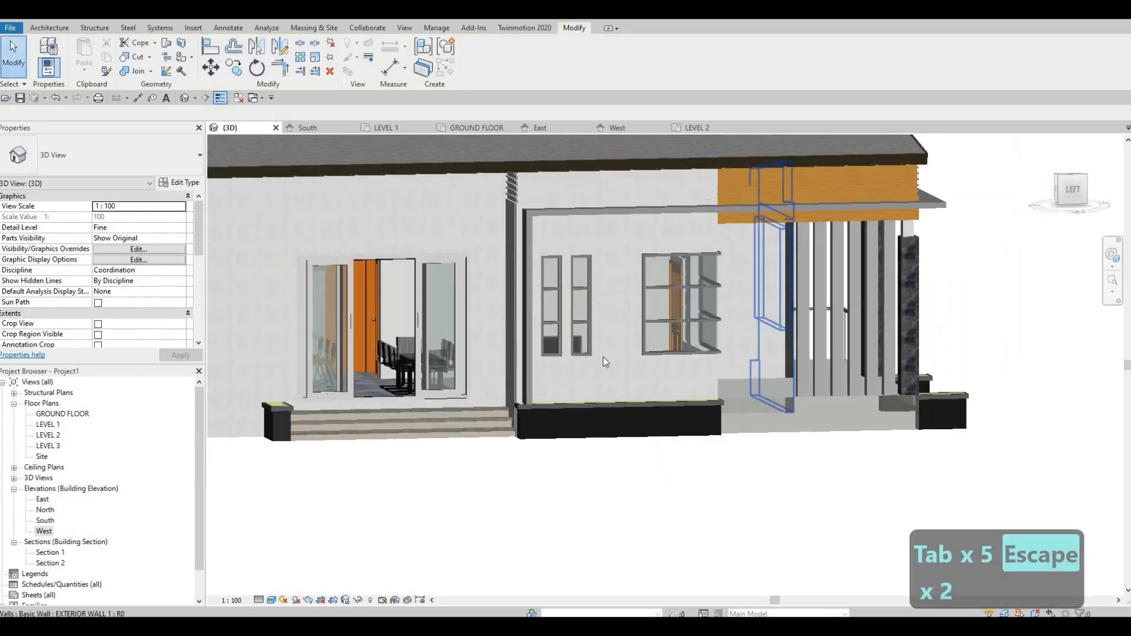
# Step: Try to pick the wall face behind the vertical fins with Split Face from several viewing angles
pyautogui.moveTo(683, 365); pyautogui.dragTo(518, 353, button='middle')
pyautogui.scroll(1, 591, 369)
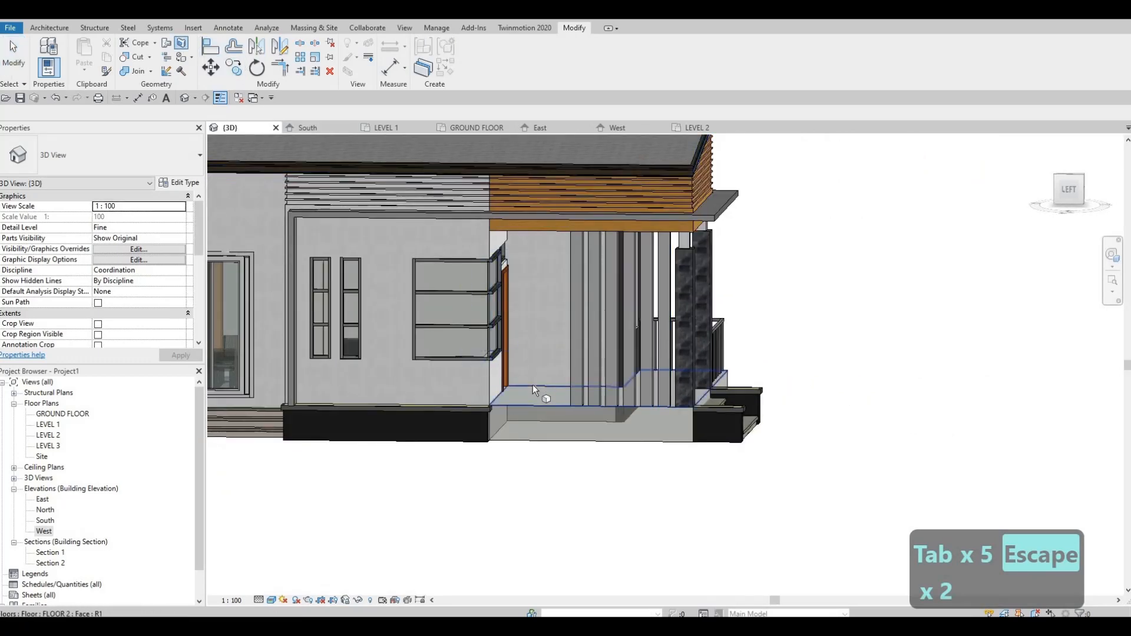
pyautogui.press('Tab')
pyautogui.press('Tab')
pyautogui.press('Tab')
pyautogui.press('Tab')
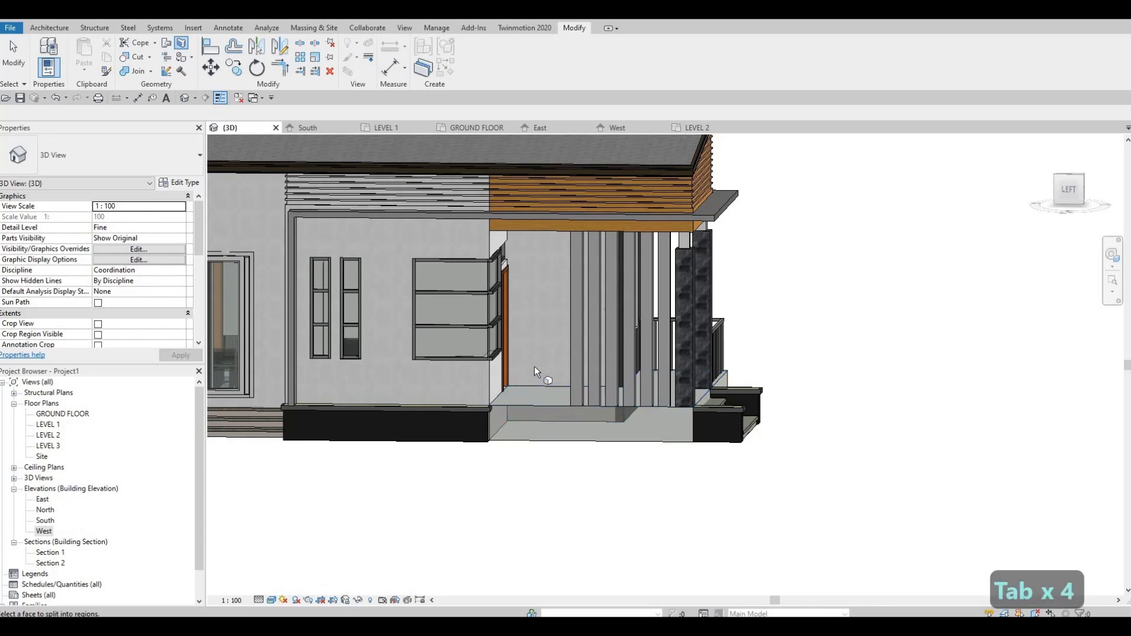
pyautogui.keyDown('shift'); pyautogui.moveTo(484, 239); pyautogui.dragTo(476, 167, button='middle'); pyautogui.keyUp('shift')
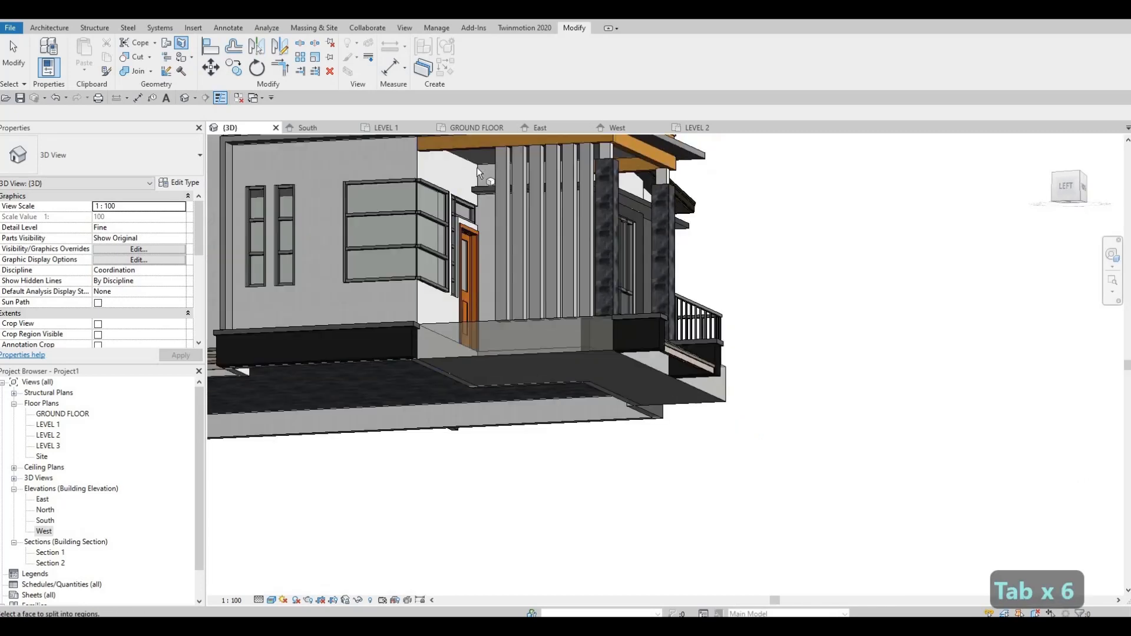
pyautogui.press('Tab')
pyautogui.press('Tab')
pyautogui.press('Tab')
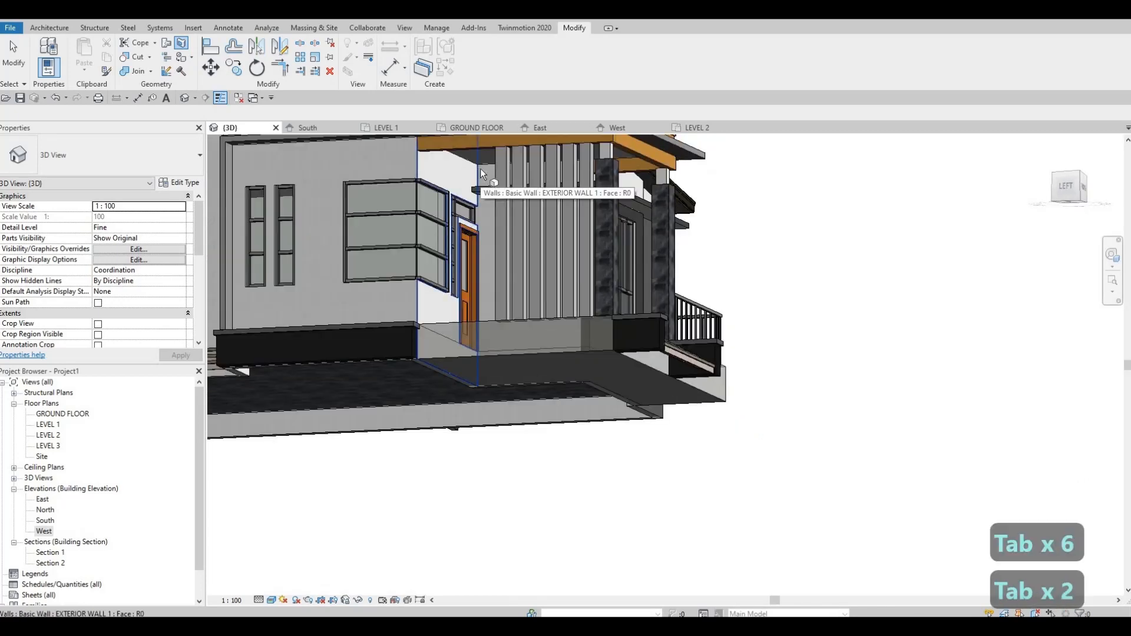
pyautogui.scroll(2, 480, 169)
pyautogui.keyDown('shift'); pyautogui.moveTo(528, 176); pyautogui.dragTo(532, 161, button='middle'); pyautogui.keyUp('shift')
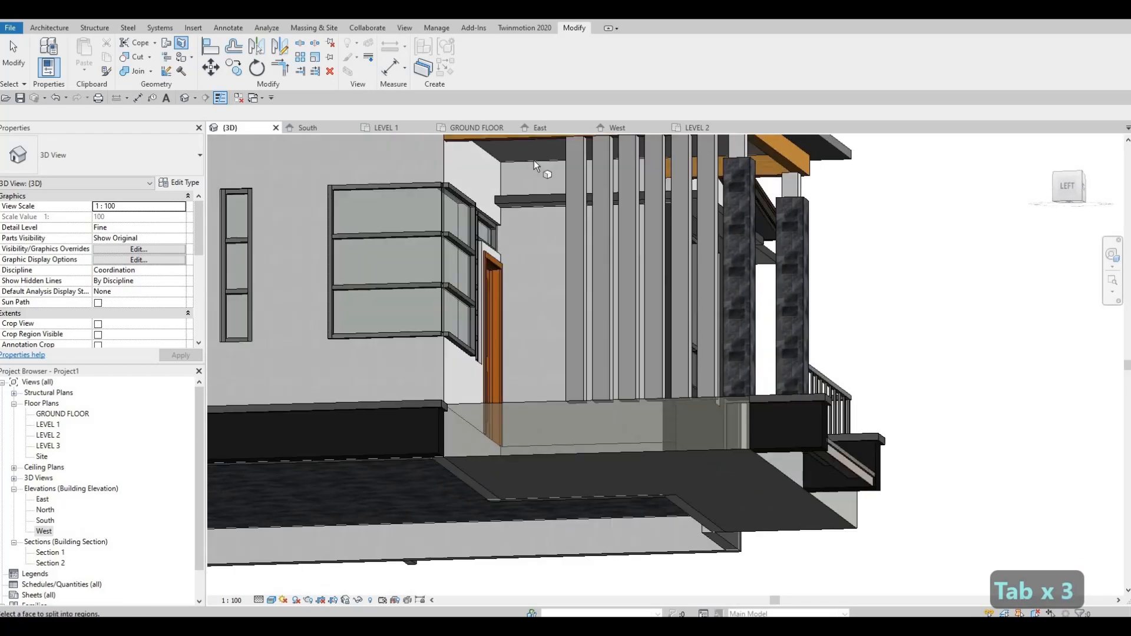
pyautogui.press('Tab')
pyautogui.keyDown('shift'); pyautogui.moveTo(576, 287); pyautogui.dragTo(547, 254, button='middle'); pyautogui.keyUp('shift')
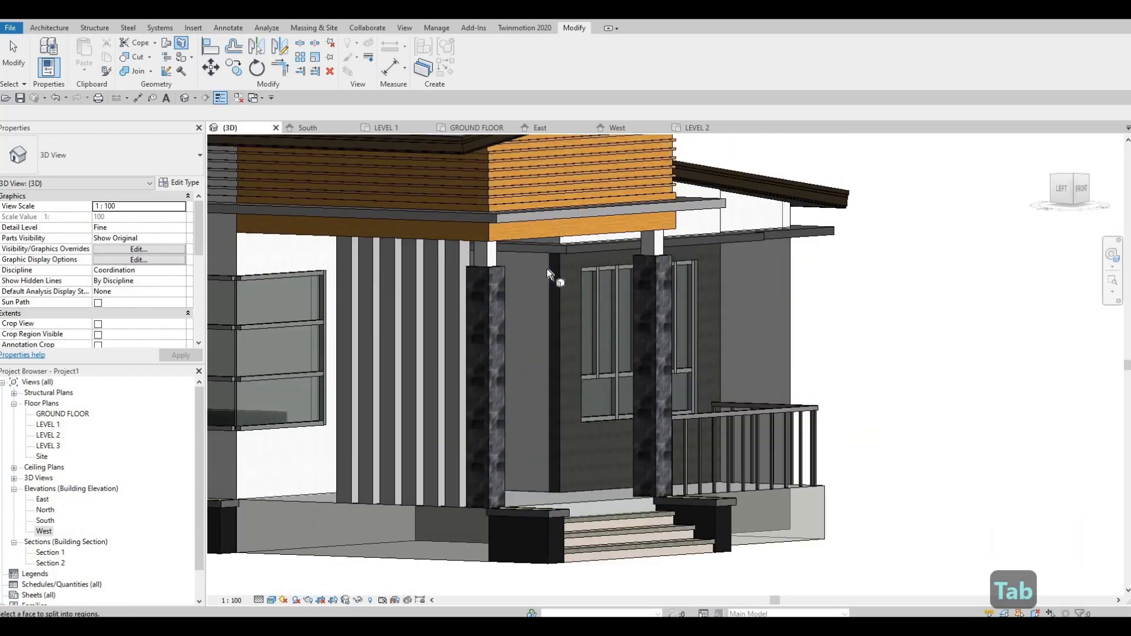
pyautogui.press('Tab')
pyautogui.press('Tab')
pyautogui.press('Tab')
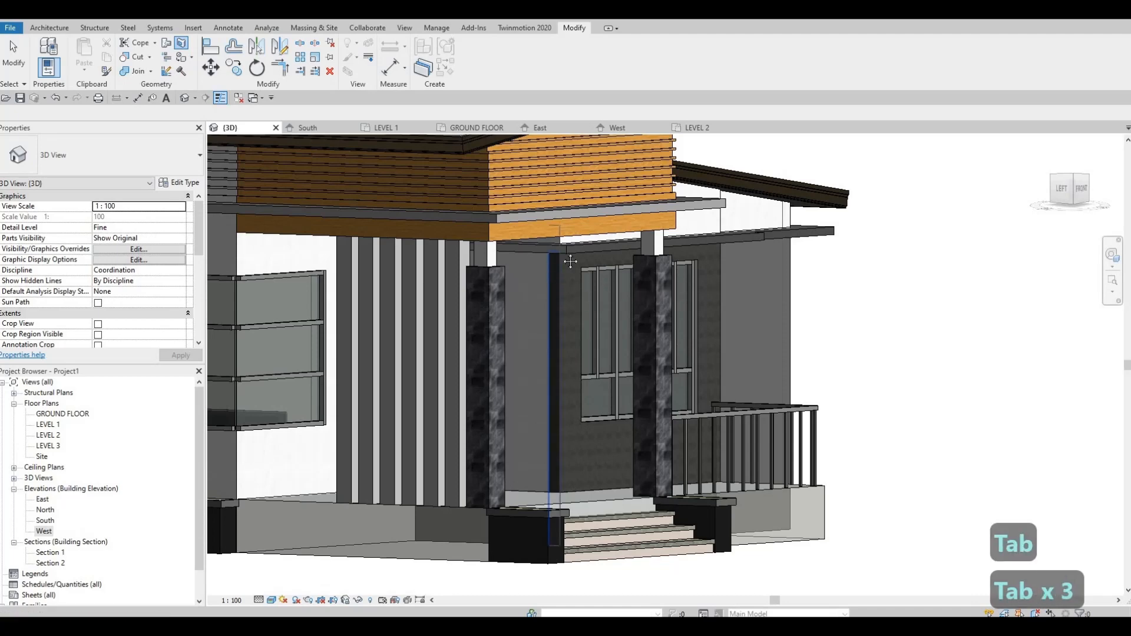
# Step: Try to split the FLOOR 2 side face beneath the entrance wall in the West elevation
pyautogui.keyDown('shift'); pyautogui.moveTo(602, 218); pyautogui.dragTo(596, 242, button='middle'); pyautogui.keyUp('shift')
pyautogui.keyDown('shift'); pyautogui.moveTo(614, 166); pyautogui.dragTo(624, 147, button='middle'); pyautogui.keyUp('shift')
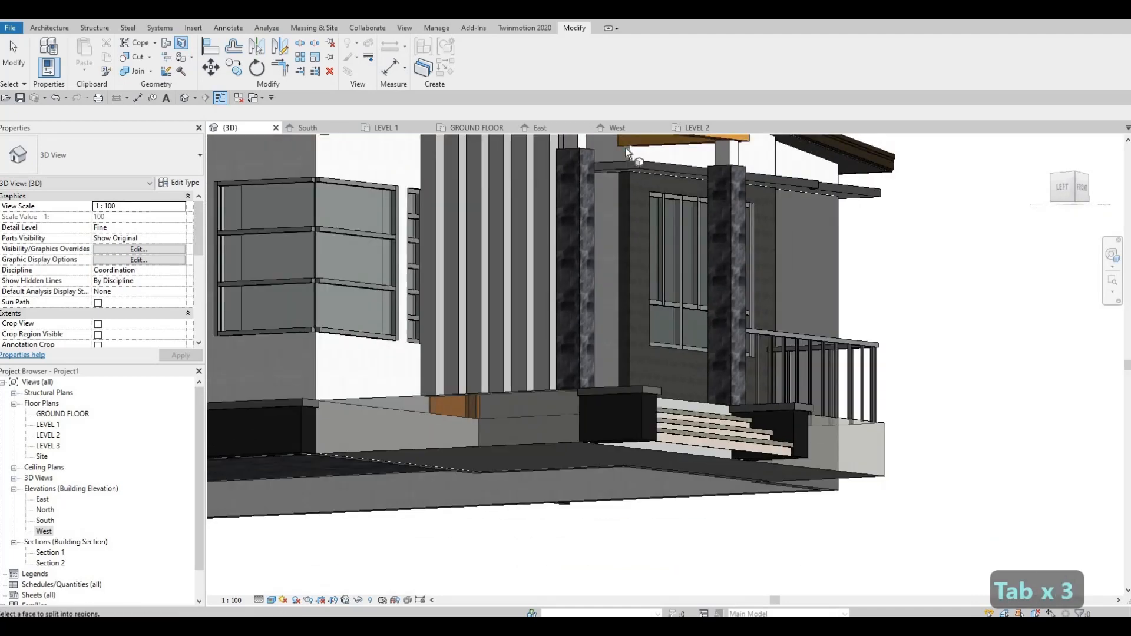
pyautogui.keyDown('shift'); pyautogui.moveTo(589, 241); pyautogui.dragTo(552, 380, button='middle'); pyautogui.keyUp('shift')
pyautogui.keyDown('shift'); pyautogui.moveTo(513, 473); pyautogui.dragTo(548, 324, button='middle'); pyautogui.keyUp('shift')
pyautogui.scroll(1, 535, 407)
pyautogui.press('Tab')
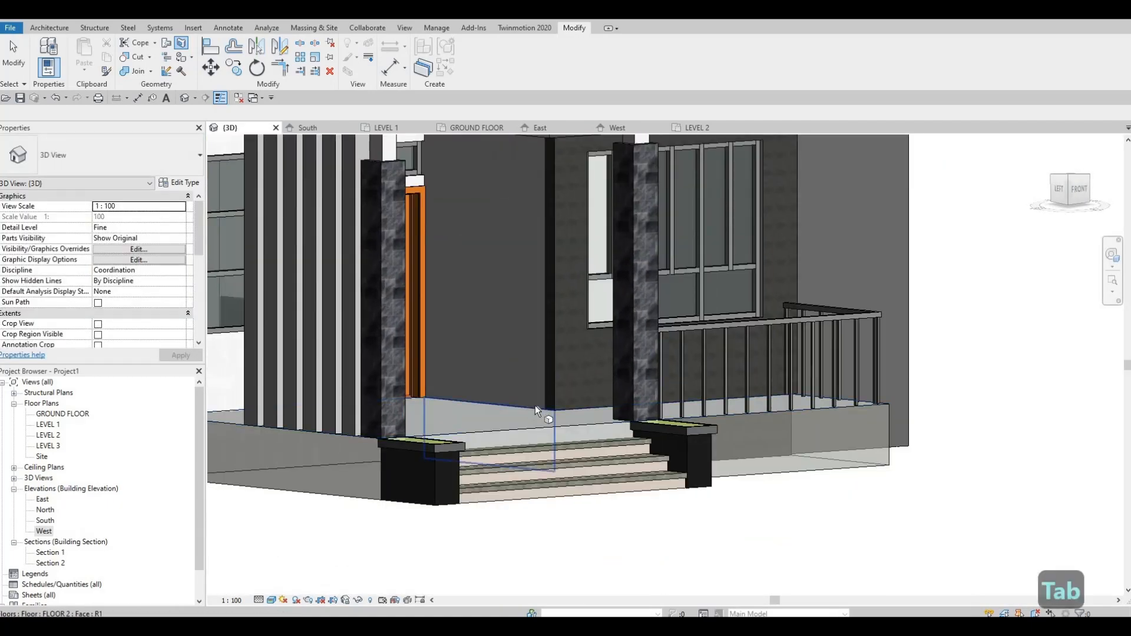
pyautogui.click(535, 406)
pyautogui.keyDown('shift'); pyautogui.moveTo(463, 377); pyautogui.dragTo(557, 252, button='middle'); pyautogui.keyUp('shift')
pyautogui.keyDown('shift'); pyautogui.moveTo(382, 189); pyautogui.dragTo(365, 417, button='middle'); pyautogui.keyUp('shift')
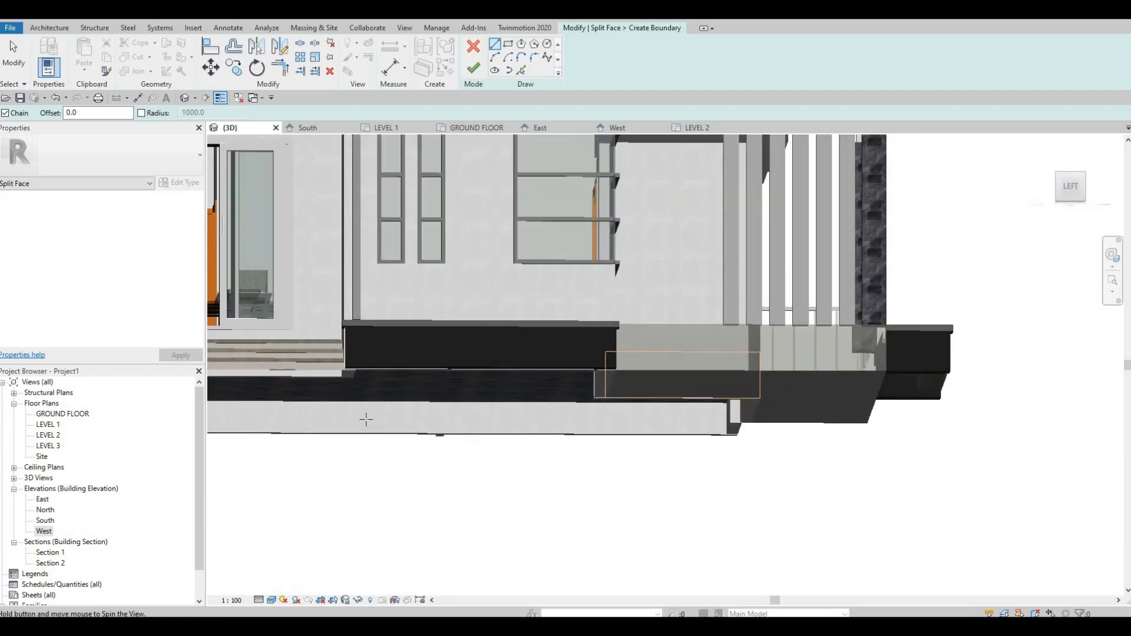
pyautogui.doubleClick(45, 532)
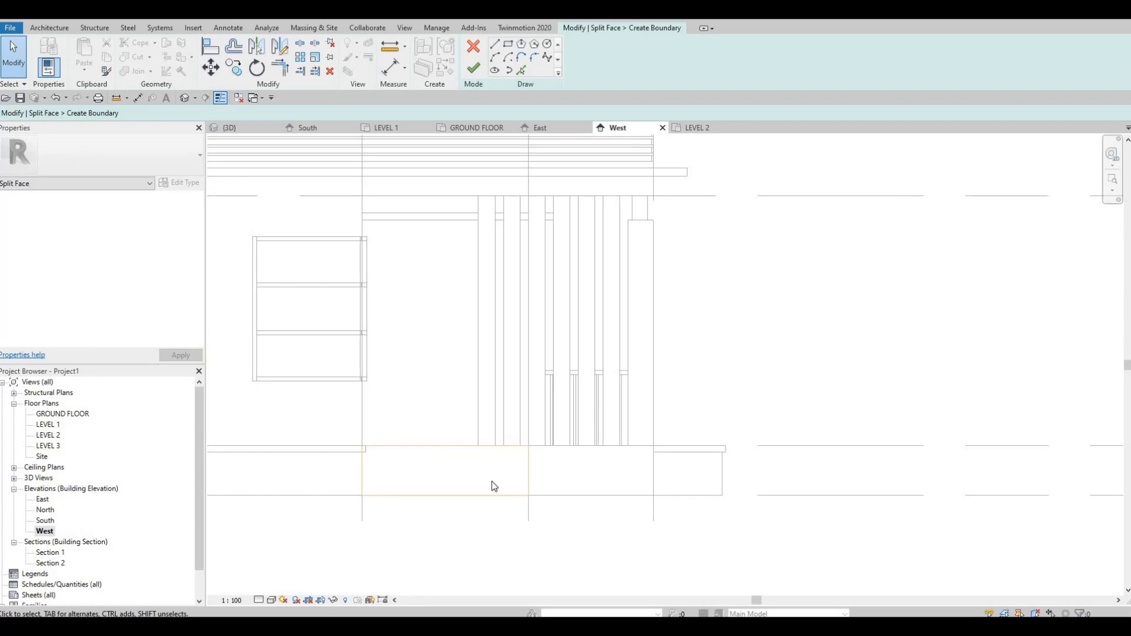
pyautogui.click(475, 66)
pyautogui.press('Escape')
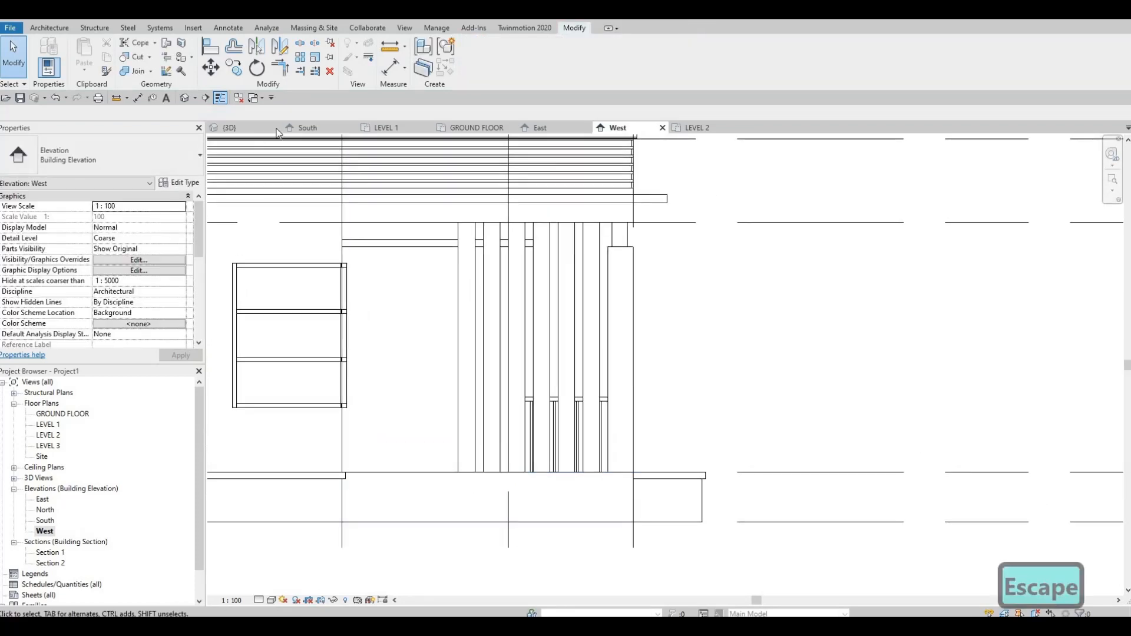
# Step: Restart Split Face in the 3D view on the EXTERIOR WALL 1 face beside the entrance door and open the West elevation
pyautogui.click(230, 127)
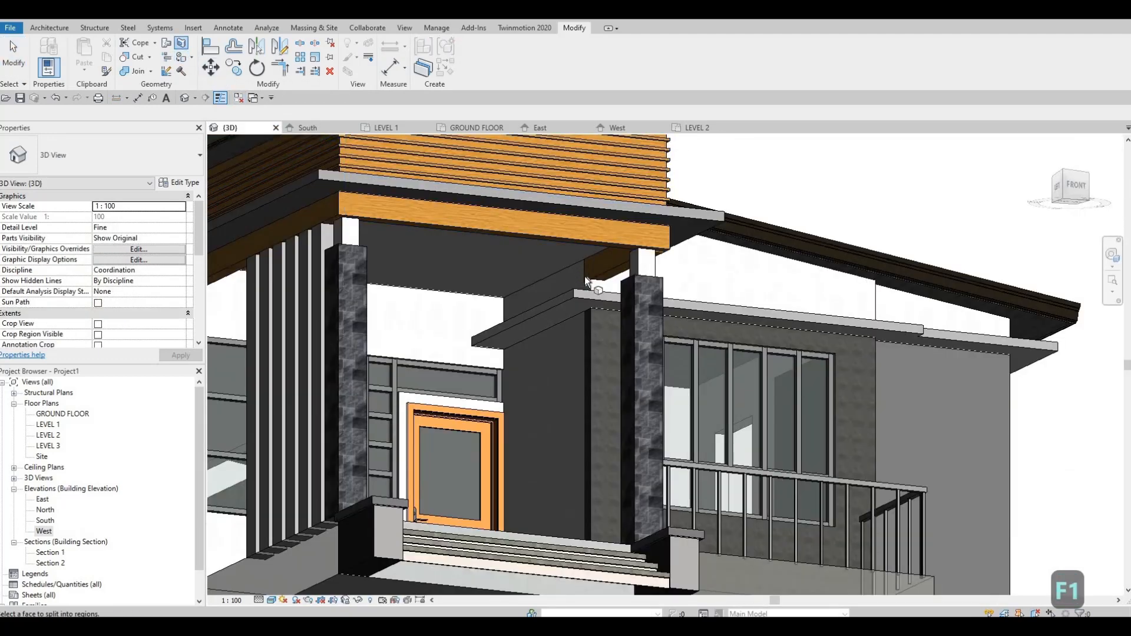
pyautogui.click(559, 342)
pyautogui.moveTo(559, 341)
pyautogui.keyDown('shift'); pyautogui.mouseDown(button='middle')
pyautogui.moveTo(715, 399)
pyautogui.moveTo(385, 560)
pyautogui.moveTo(117, 576)
pyautogui.mouseUp(button='middle'); pyautogui.keyUp('shift')
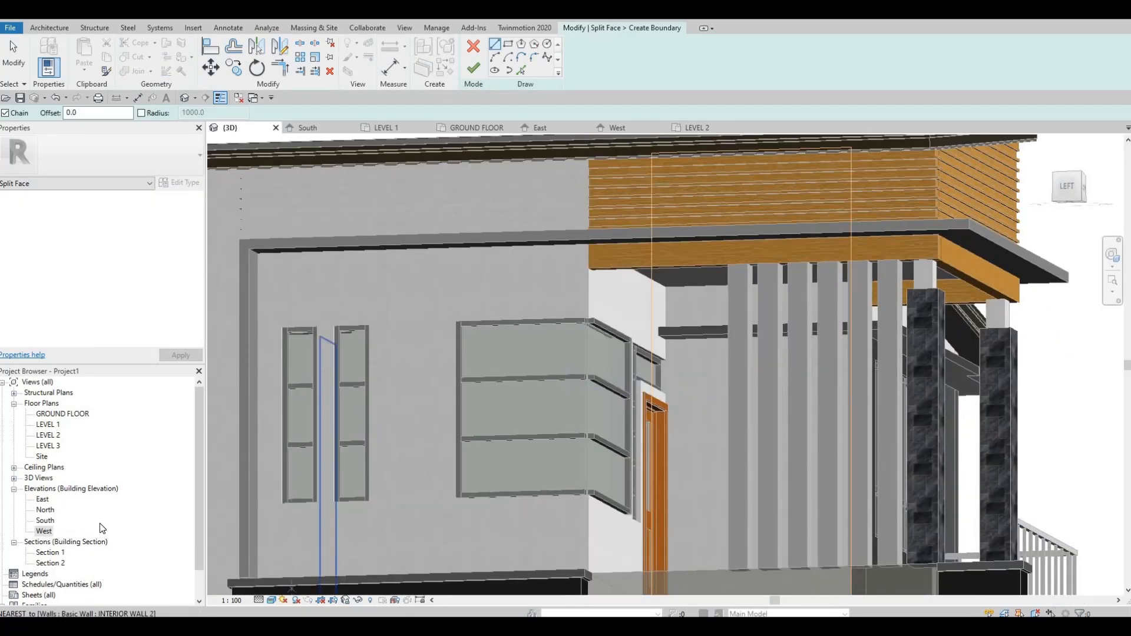
pyautogui.doubleClick(44, 530)
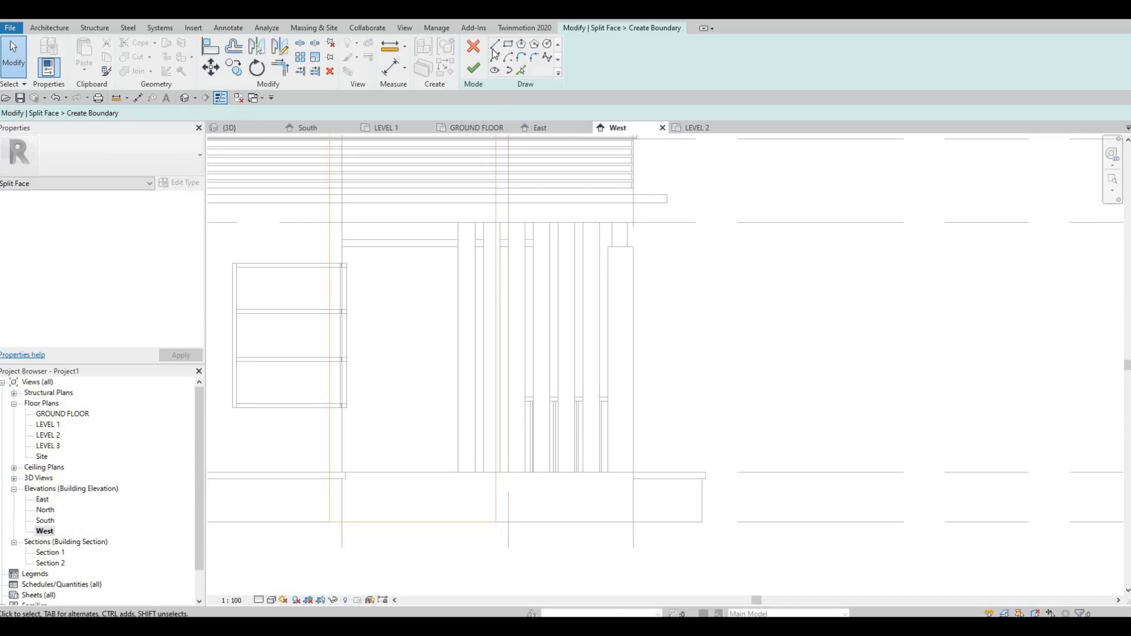
# Step: Draw a horizontal split line along the ledge's underside from edge to edge of the wall face and finish the boundary
pyautogui.scroll(2, 300, 257)
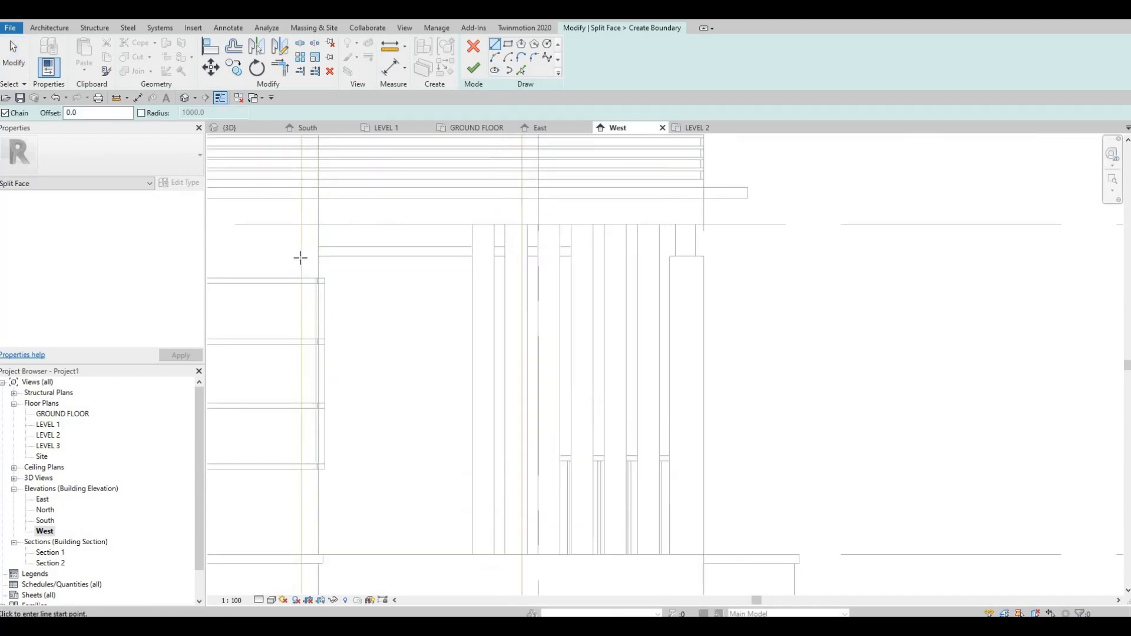
pyautogui.click(302, 257)
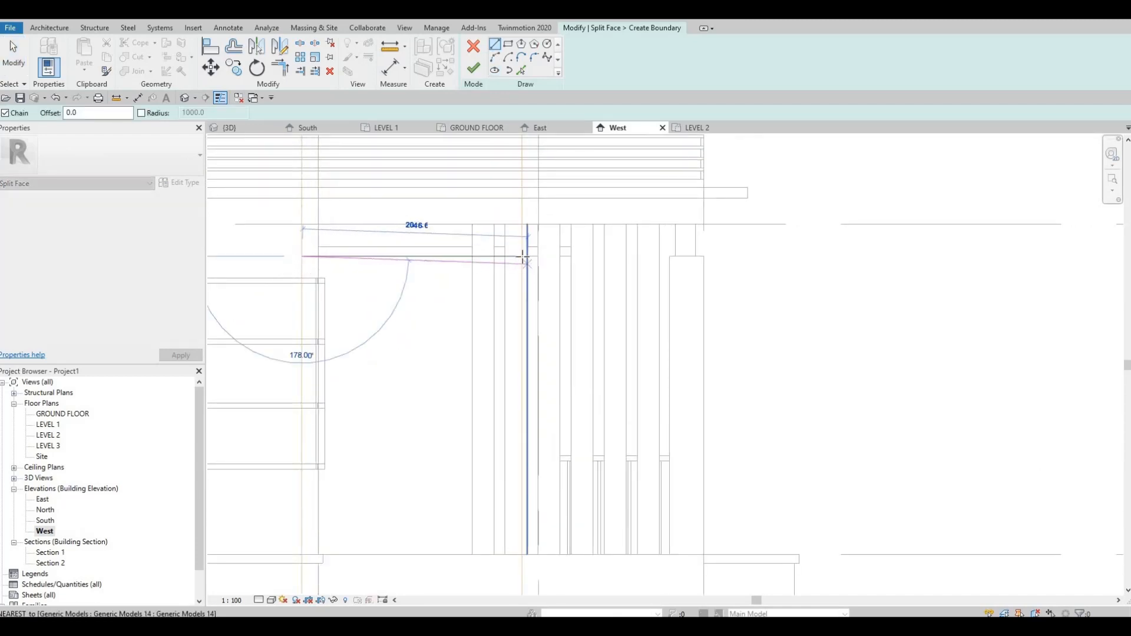
pyautogui.click(521, 256)
pyautogui.press('Escape')
pyautogui.press('Escape')
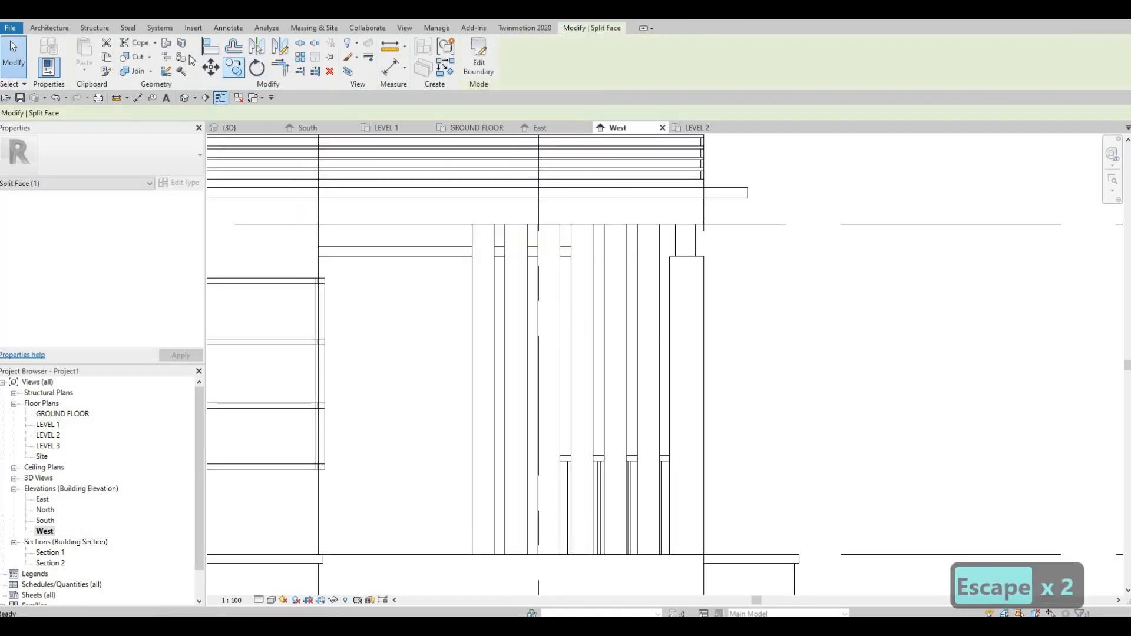
# Step: Paint the wall region below the split line with Metal Stud Layer and return to the 3D view
pyautogui.press('p')
pyautogui.press('t')
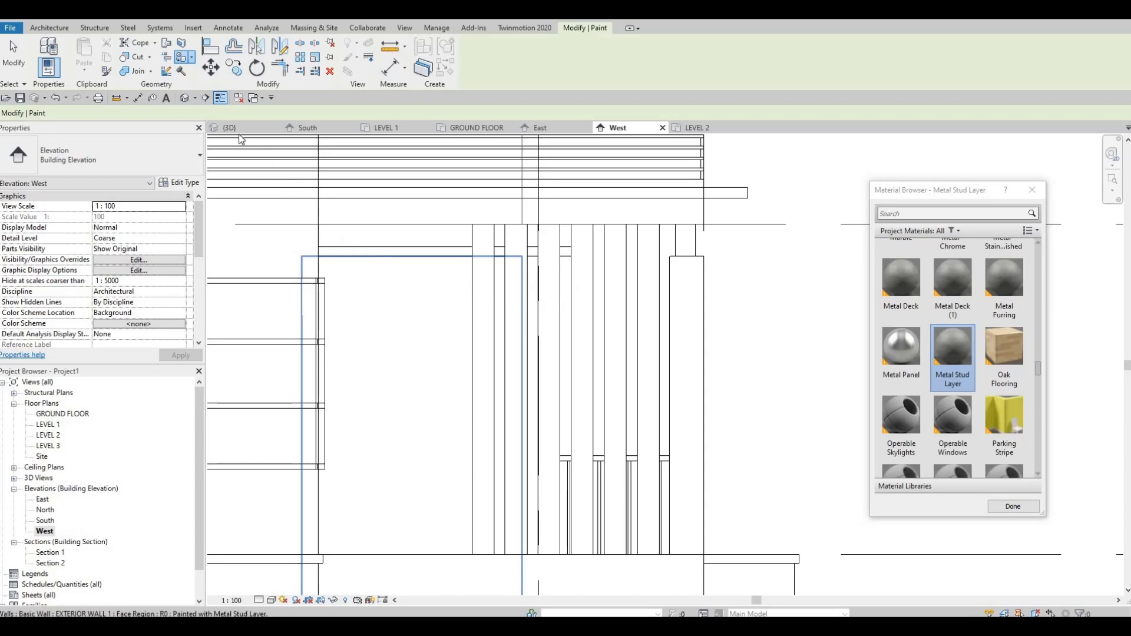
pyautogui.click(185, 99)
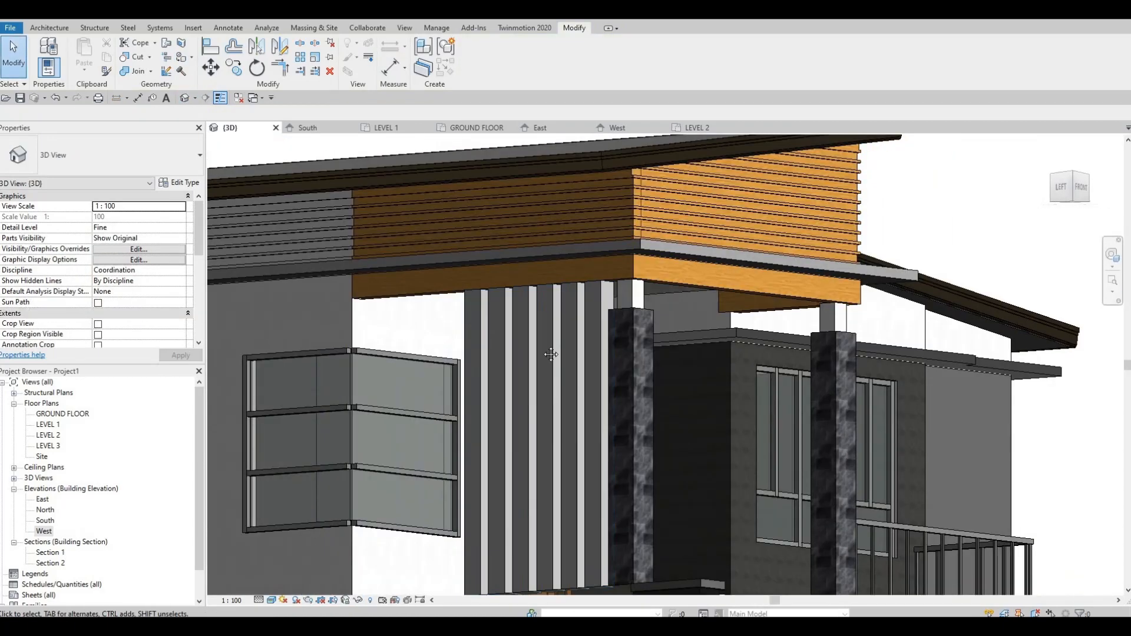
pyautogui.keyDown('shift'); pyautogui.moveTo(551, 354); pyautogui.dragTo(535, 307, button='middle'); pyautogui.keyUp('shift')
pyautogui.press('Escape')
pyautogui.press('Escape')
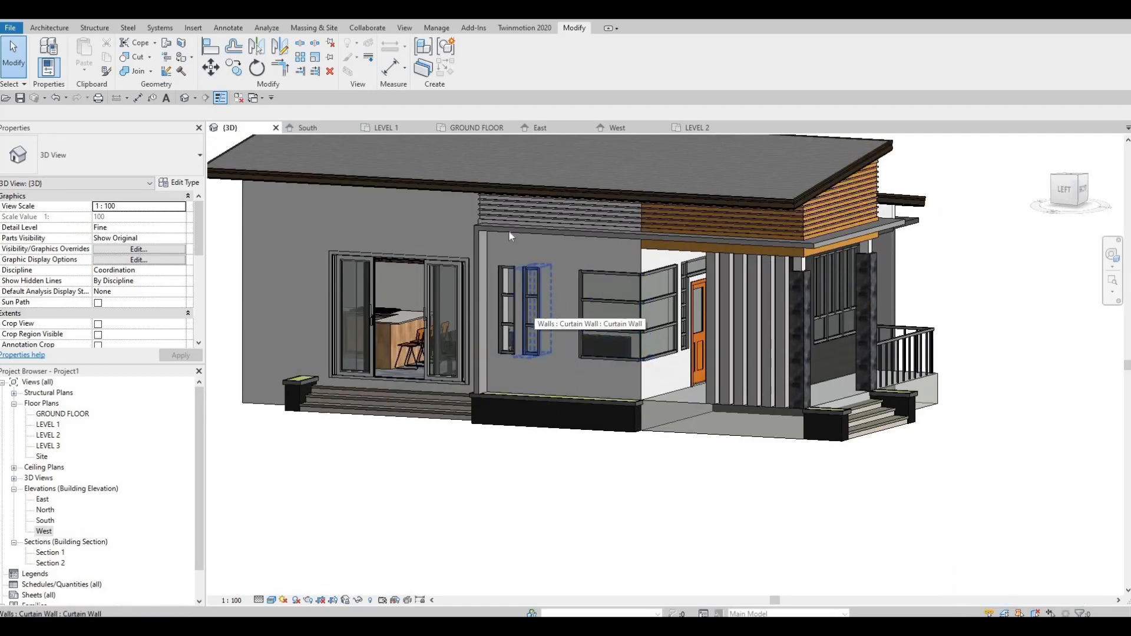
# Step: Examine the painted entrance wall and the facade in the 3D view and the West elevation
pyautogui.press('Escape')
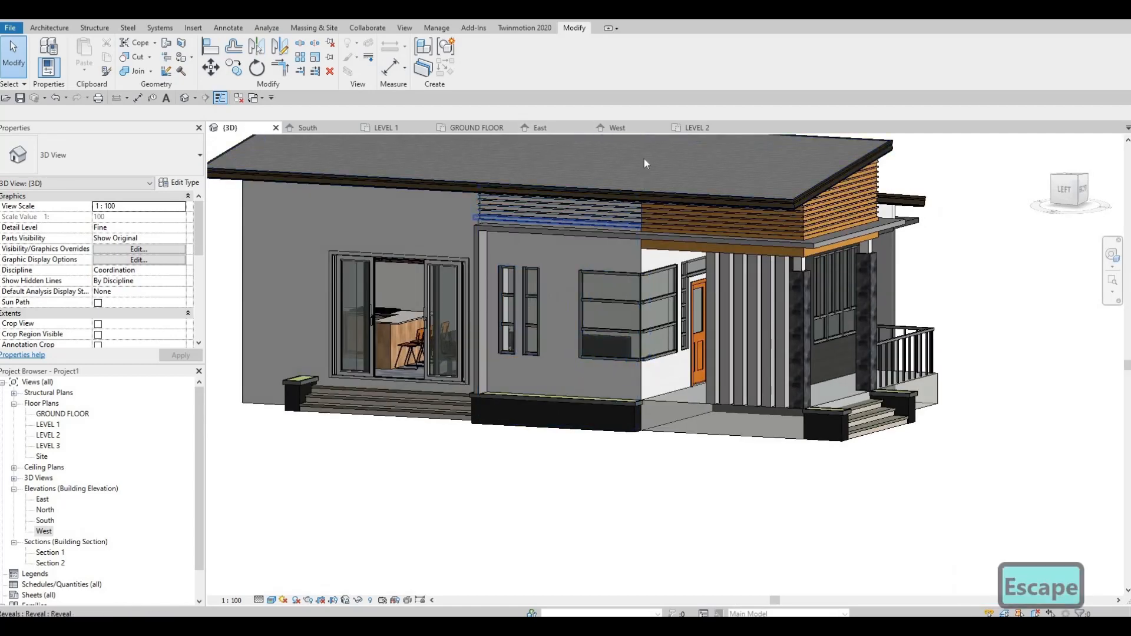
pyautogui.keyDown('shift'); pyautogui.moveTo(569, 200); pyautogui.dragTo(669, 242, button='middle'); pyautogui.keyUp('shift')
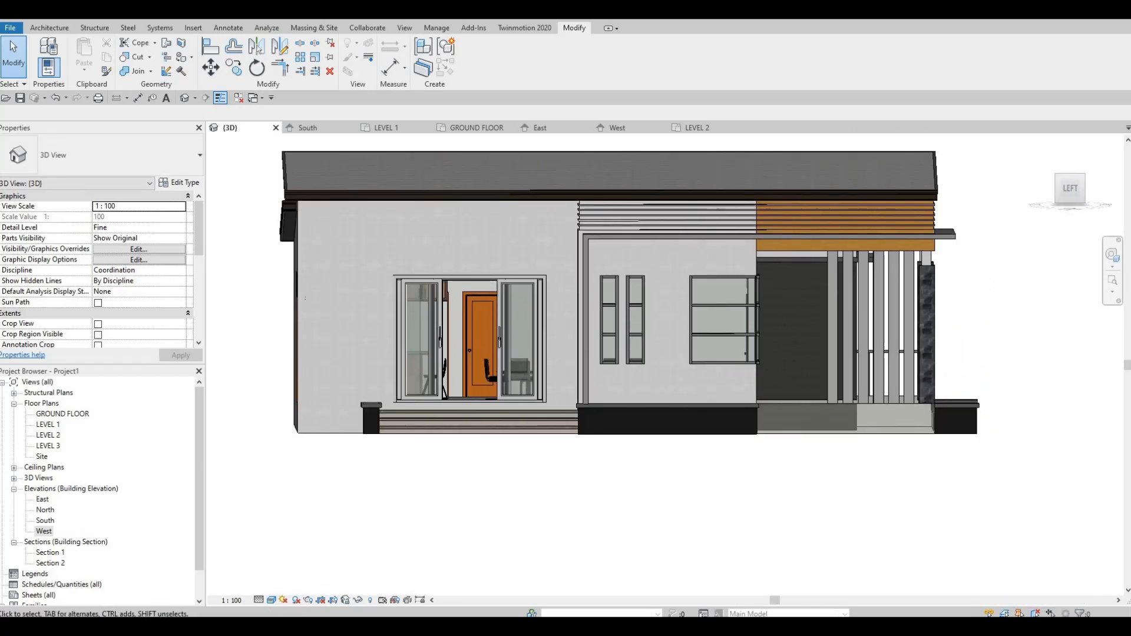
pyautogui.doubleClick(57, 532)
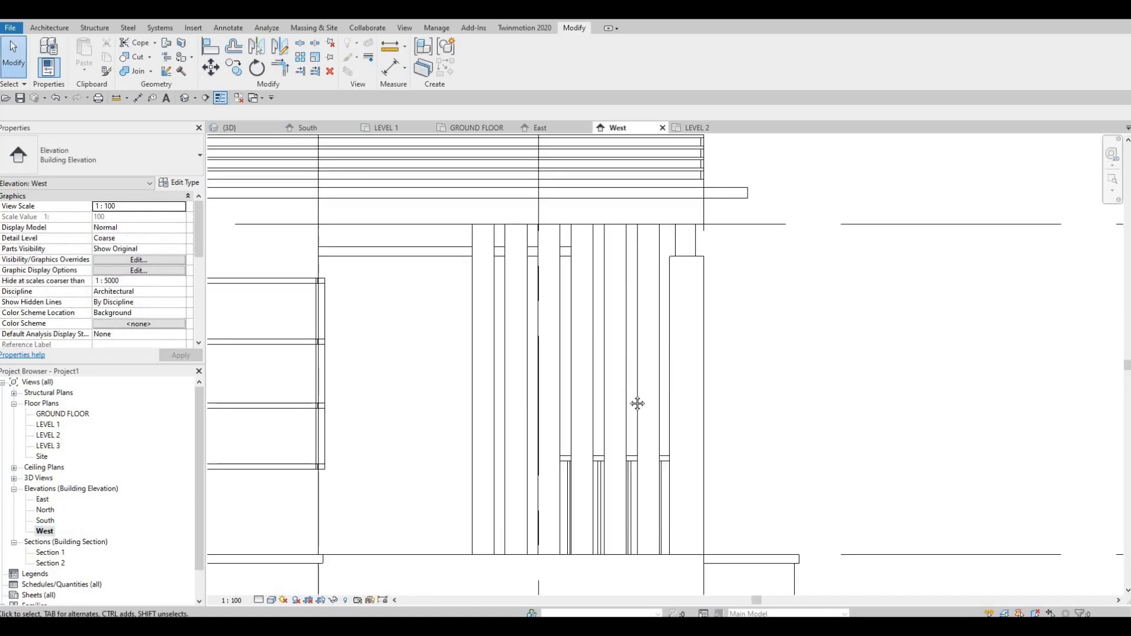
pyautogui.scroll(-2, 628, 404)
pyautogui.scroll(2, 618, 396)
pyautogui.moveTo(578, 383); pyautogui.dragTo(602, 370, button='middle')
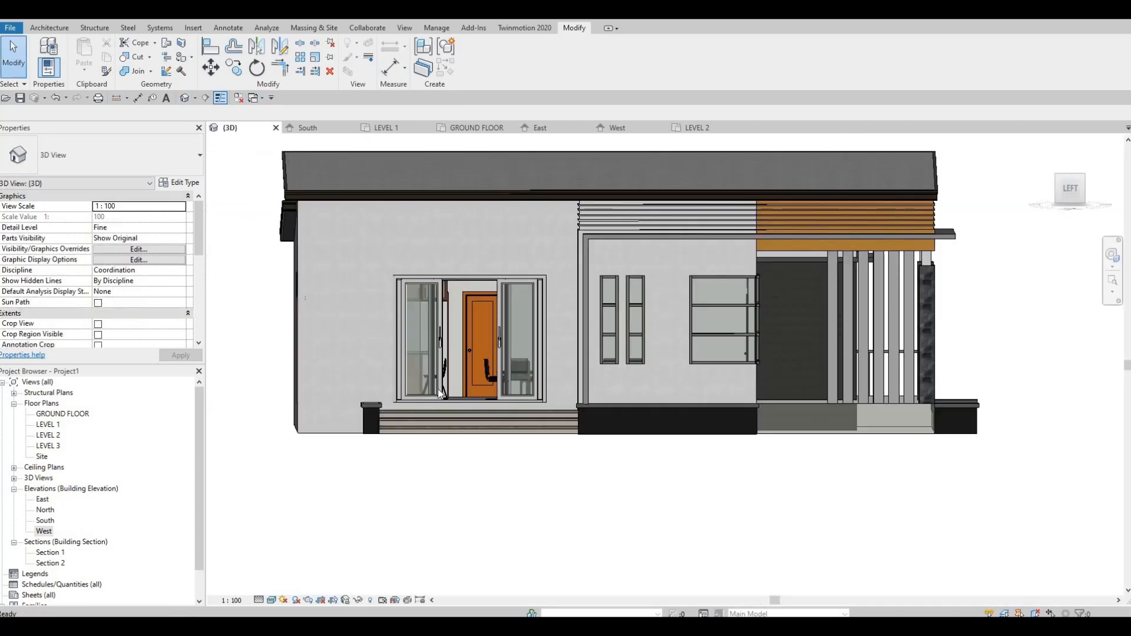
pyautogui.keyDown('shift'); pyautogui.moveTo(596, 283); pyautogui.dragTo(581, 330, button='middle'); pyautogui.keyUp('shift')
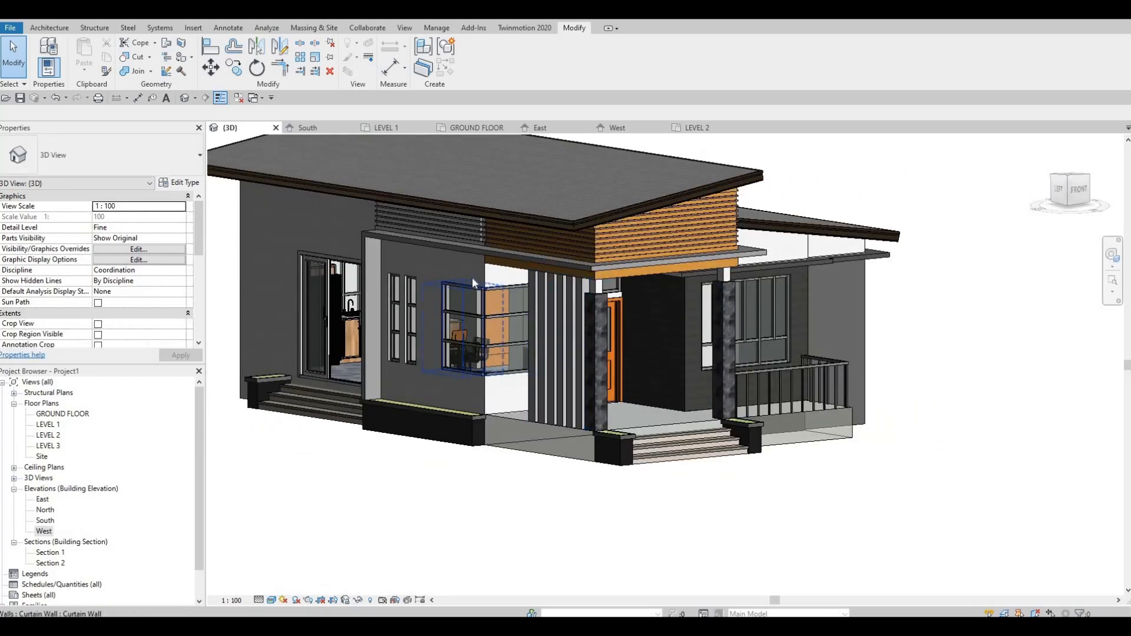
pyautogui.scroll(5, 415, 228)
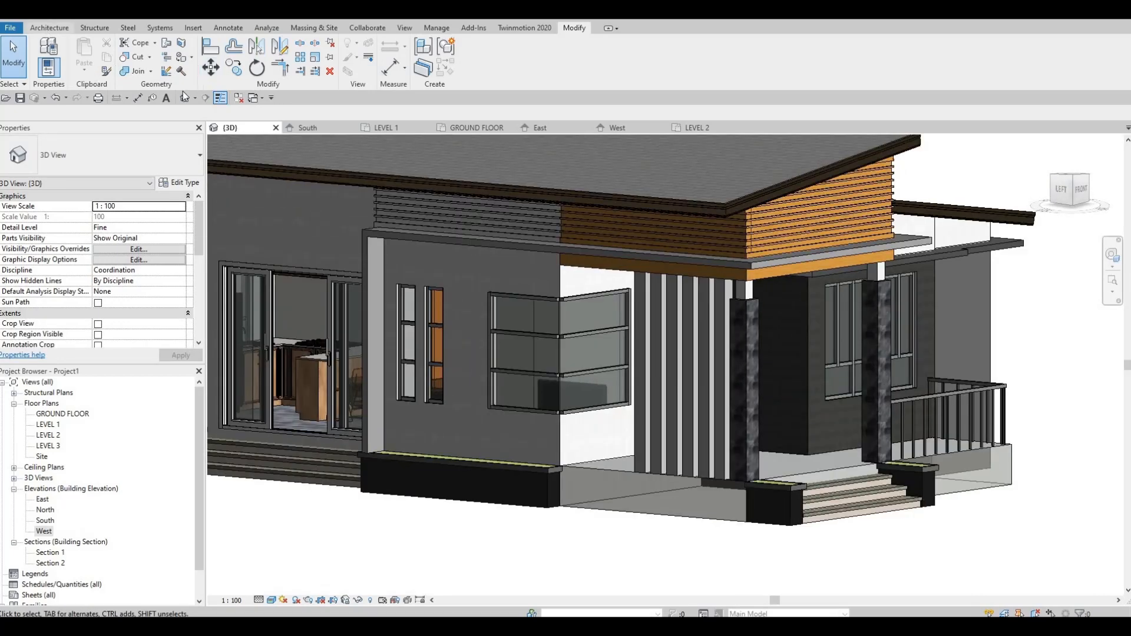
# Step: Create a new in-place component in the Generic Models category, keeping the default name
pyautogui.click(49, 28)
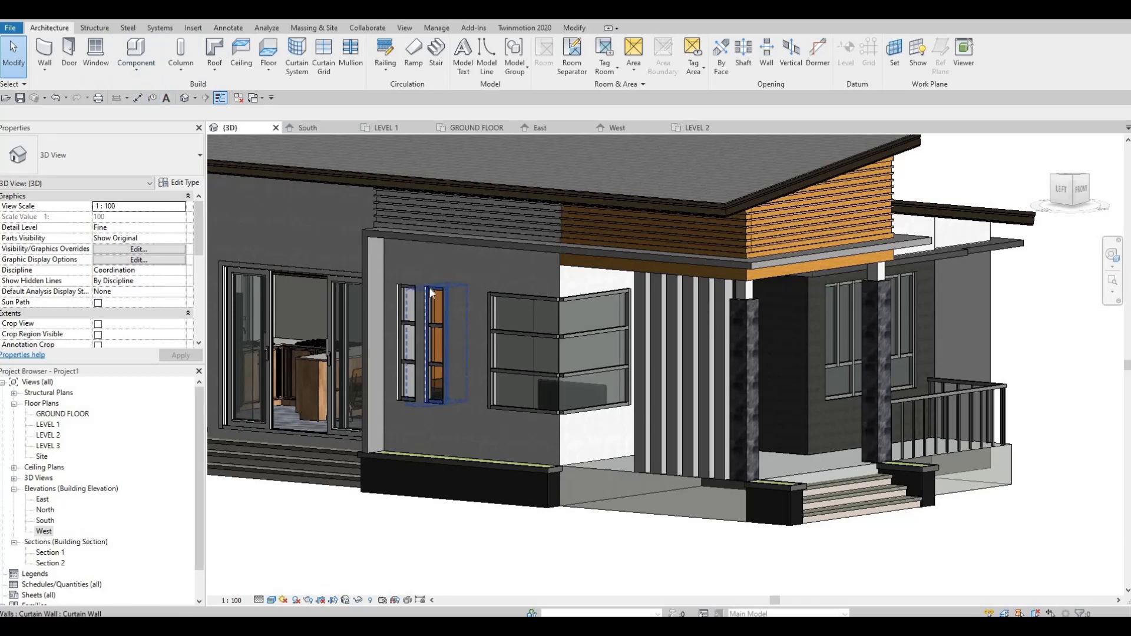
pyautogui.click(136, 69)
pyautogui.click(155, 115)
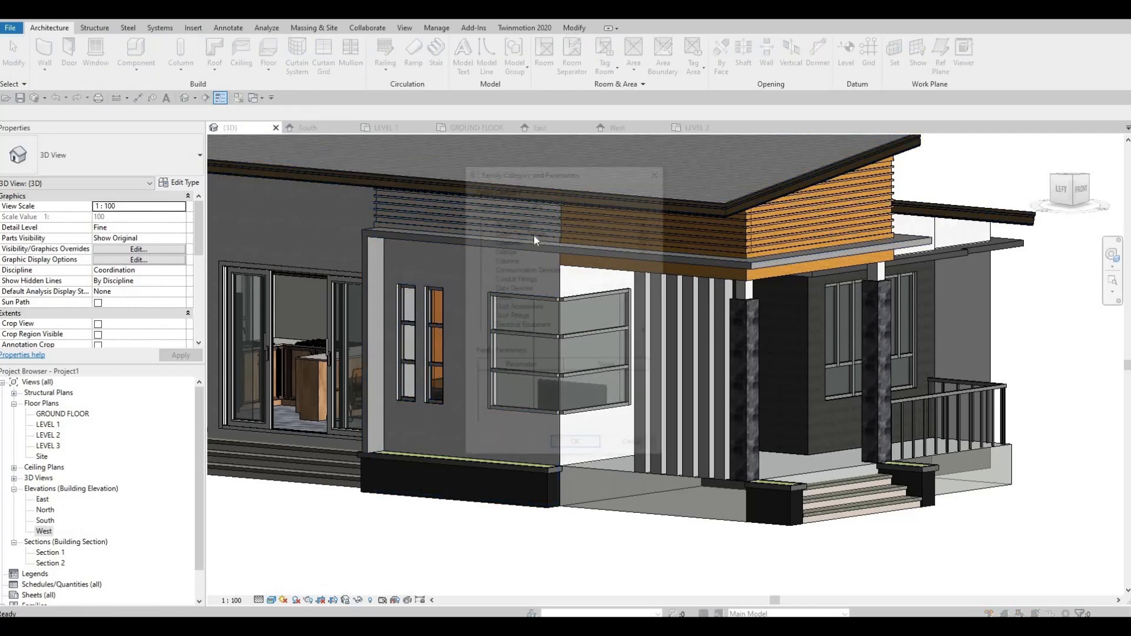
pyautogui.scroll(-4, 612, 300)
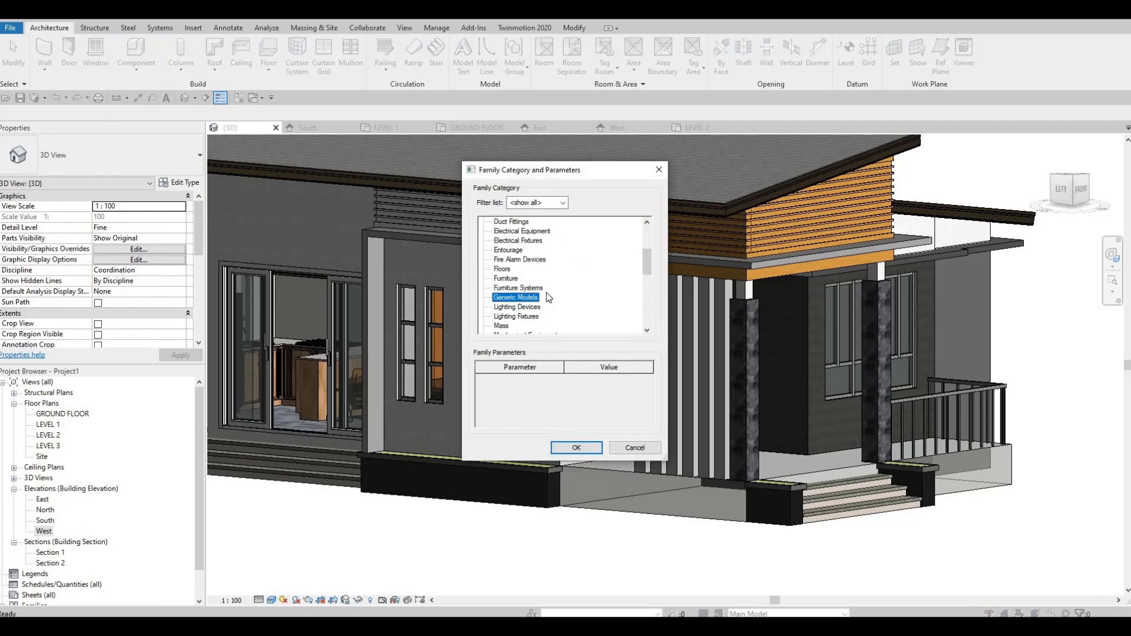
pyautogui.click(575, 447)
pyautogui.click(554, 343)
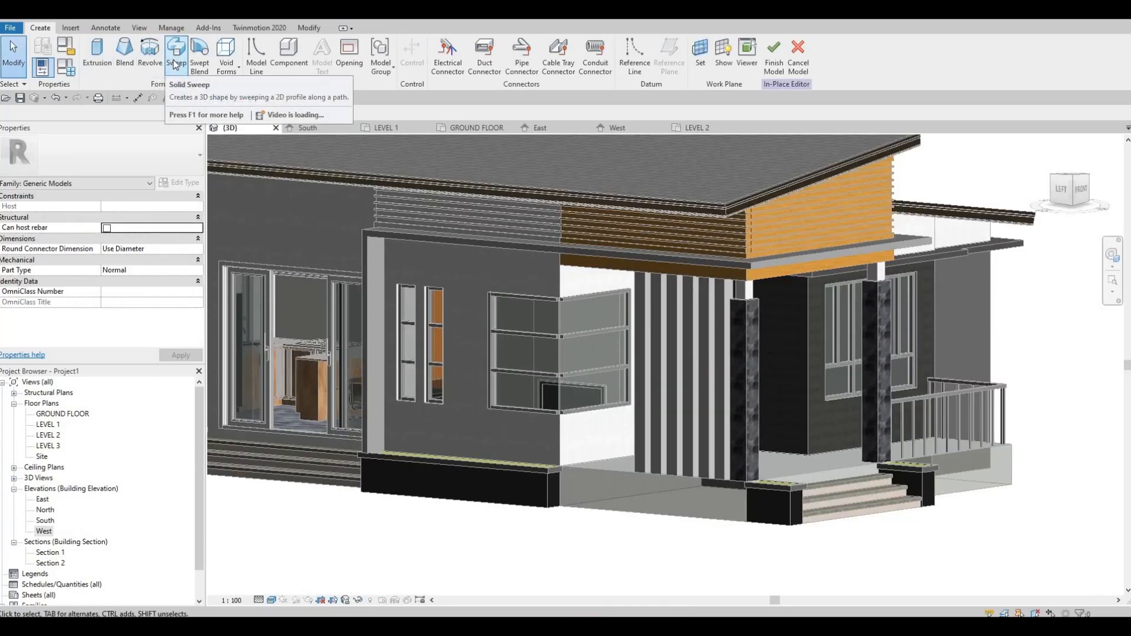
# Step: Start a sweep with a picked path and pick the top and outer side edges of the first narrow window opening
pyautogui.click(511, 68)
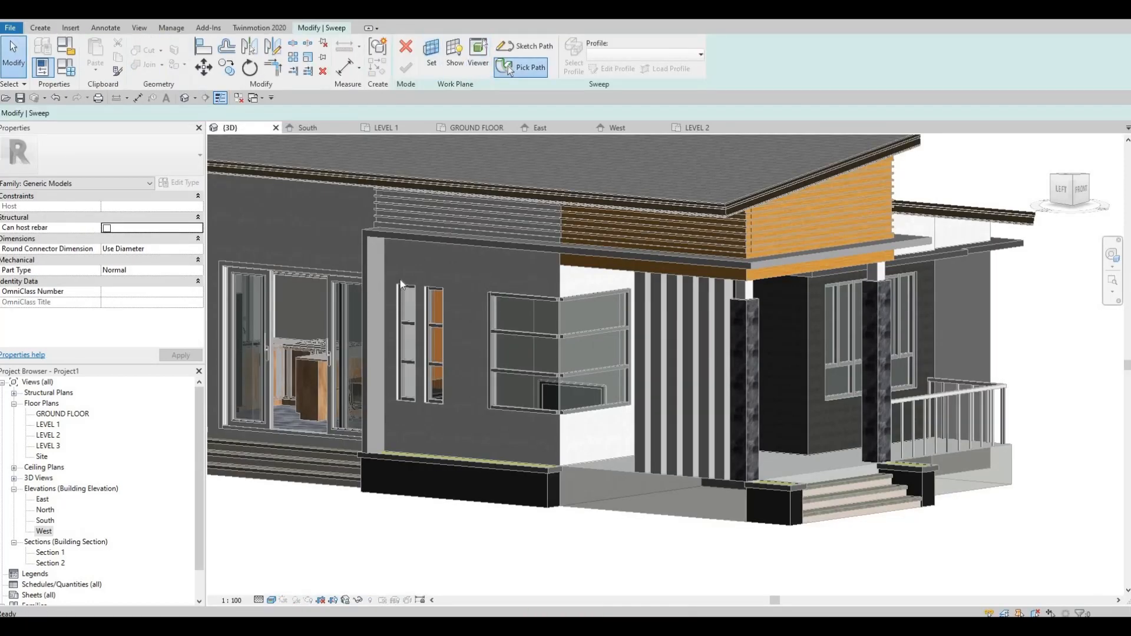
pyautogui.scroll(5, 412, 285)
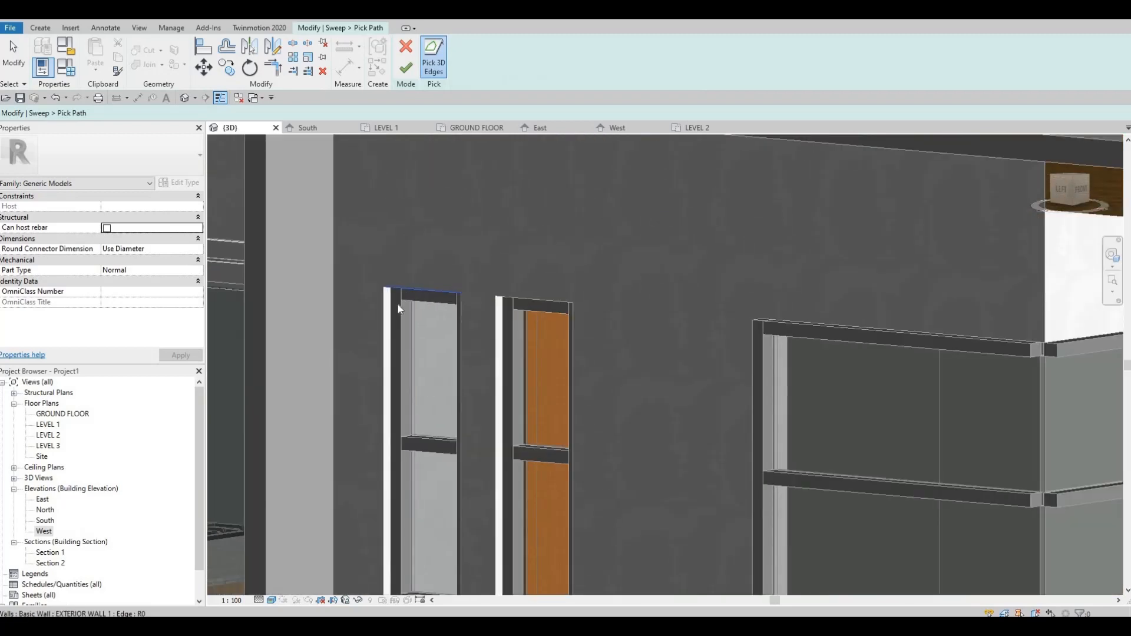
pyautogui.click(382, 324)
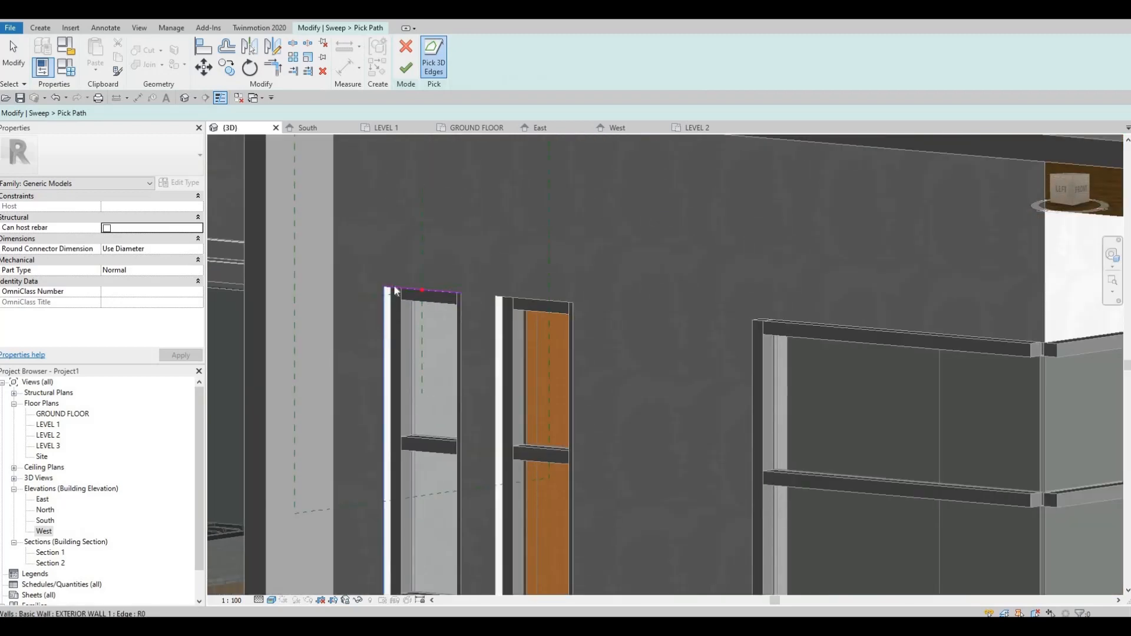
pyautogui.scroll(5, 346, 285)
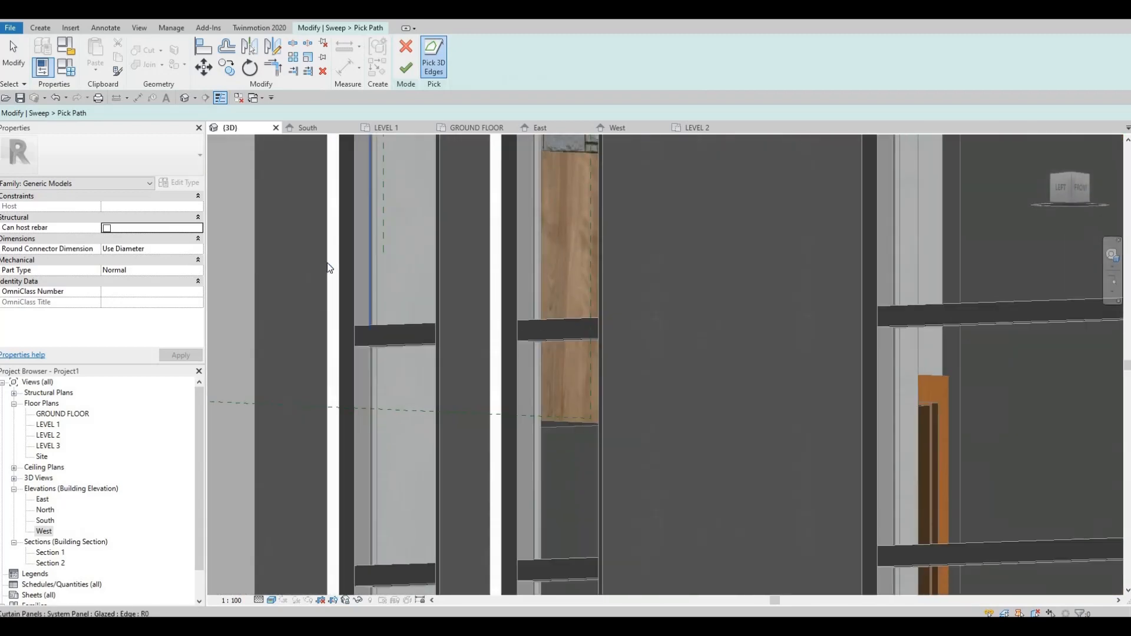
pyautogui.scroll(-5, 402, 383)
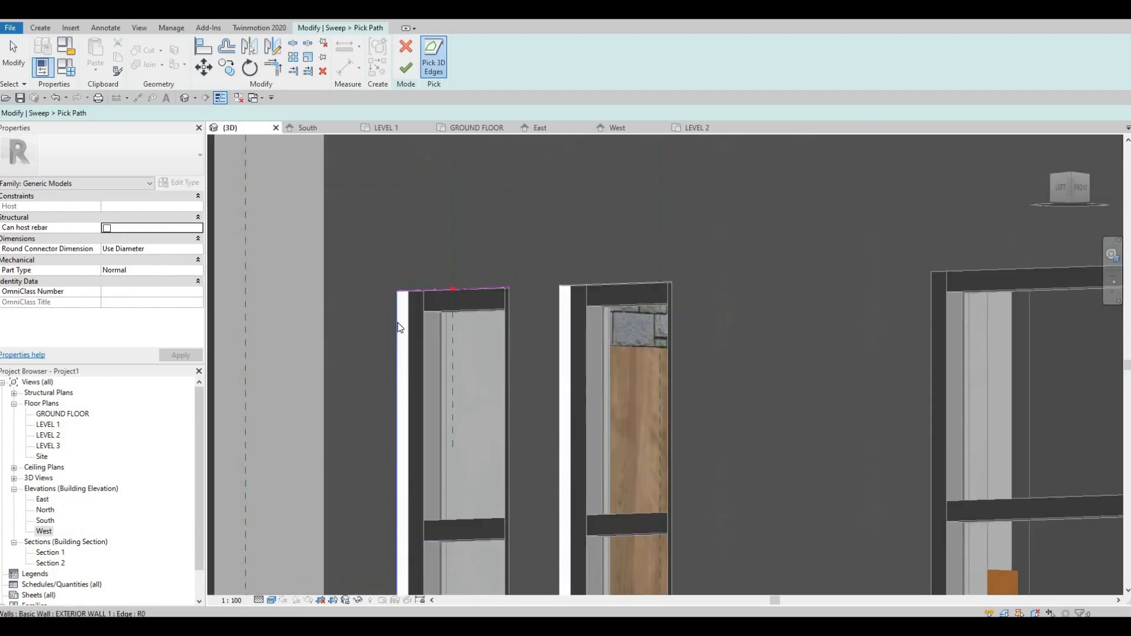
pyautogui.click(399, 327)
# Step: Pick the remaining side edge and the bottom edge of the narrow window opening, and finish the sweep path
pyautogui.keyDown('shift'); pyautogui.moveTo(479, 449); pyautogui.dragTo(349, 384, button='middle'); pyautogui.keyUp('shift')
pyautogui.moveTo(995, 516); pyautogui.dragTo(462, 412, button='middle')
pyautogui.scroll(-1, 412, 387)
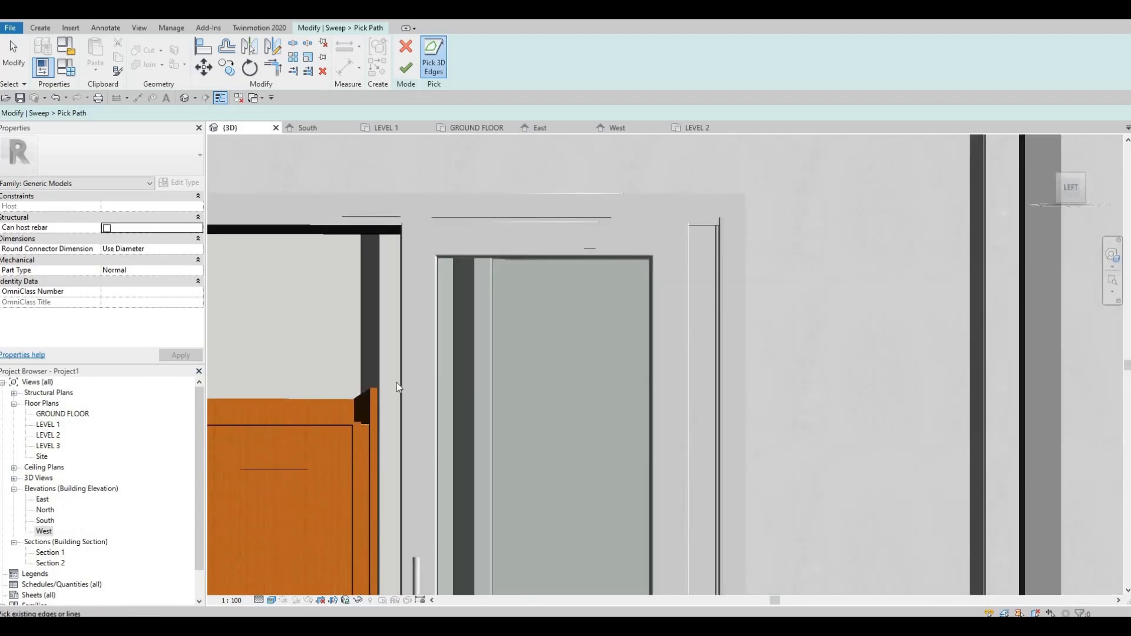
pyautogui.moveTo(770, 355); pyautogui.dragTo(268, 318, button='middle')
pyautogui.scroll(-1, 726, 240)
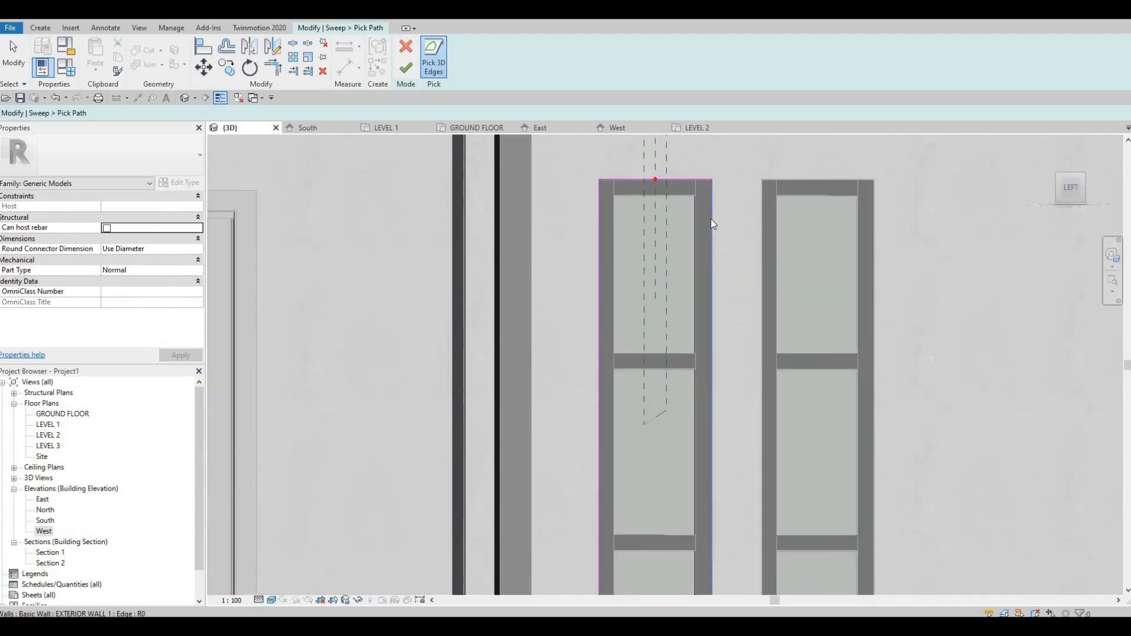
pyautogui.click(712, 221)
pyautogui.moveTo(607, 524); pyautogui.dragTo(579, 317, button='middle')
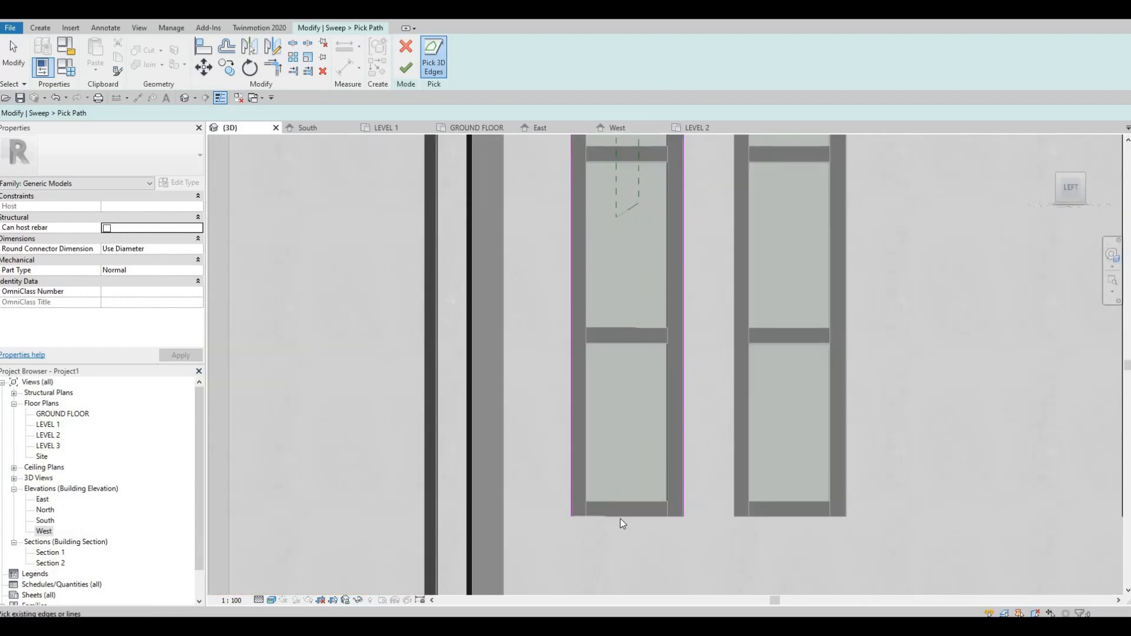
pyautogui.click(622, 512)
pyautogui.keyDown('shift'); pyautogui.moveTo(472, 376); pyautogui.dragTo(653, 297, button='middle'); pyautogui.keyUp('shift')
pyautogui.scroll(-2, 652, 297)
pyautogui.moveTo(653, 354); pyautogui.dragTo(775, 297, button='middle')
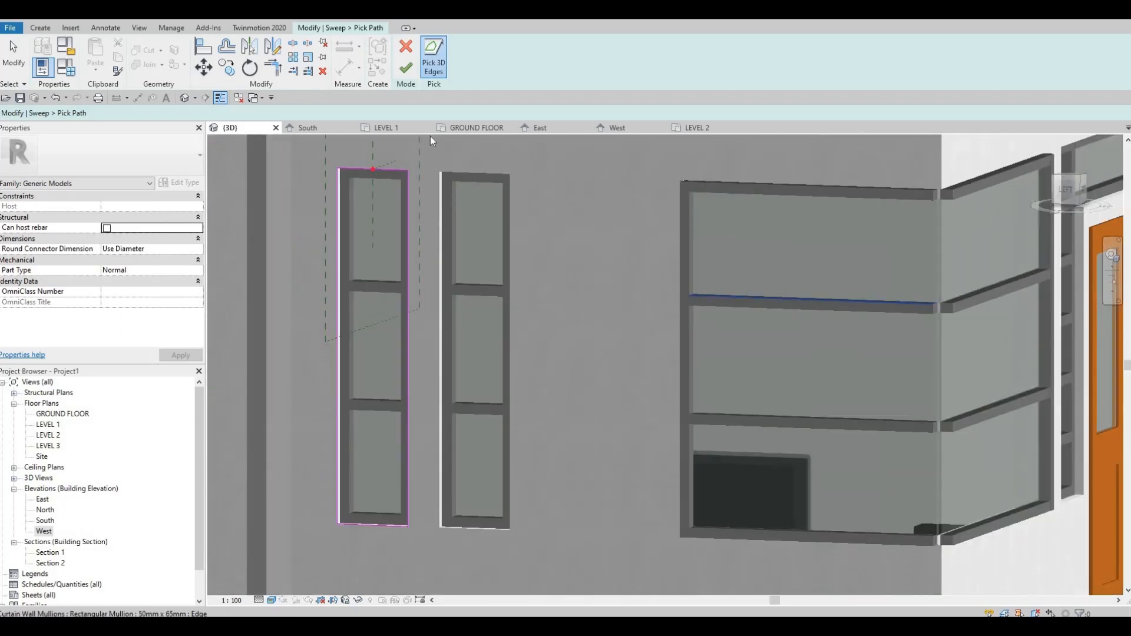
pyautogui.click(406, 67)
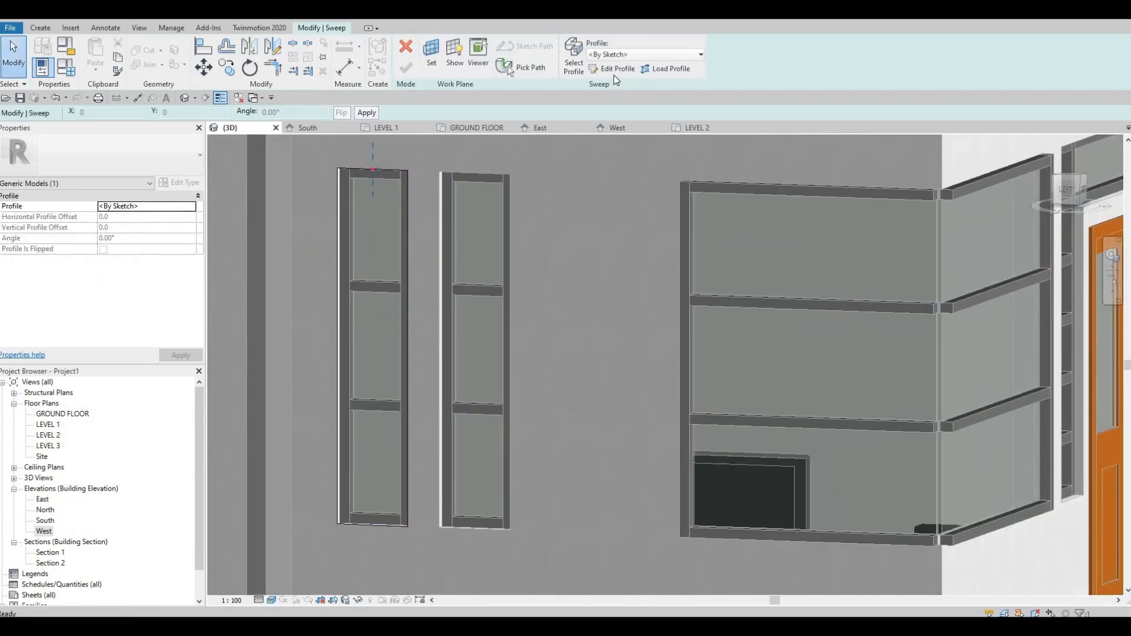
# Step: Sketch a rectangular sweep profile about 55 by 55 mm from the path's profile point above the window
pyautogui.click(613, 69)
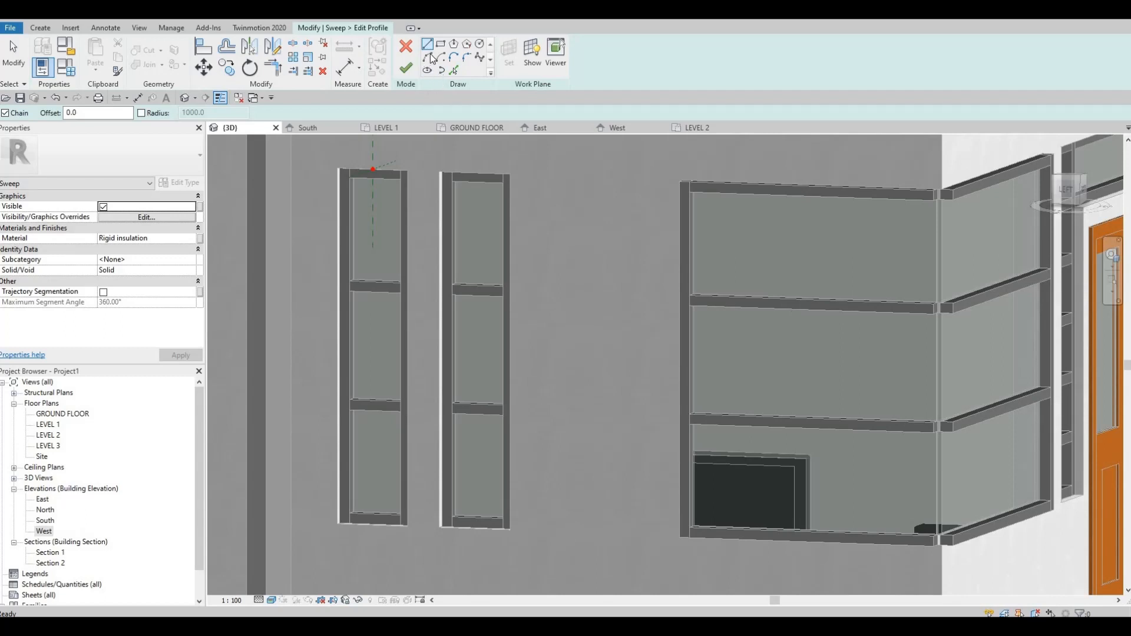
pyautogui.scroll(4, 373, 159)
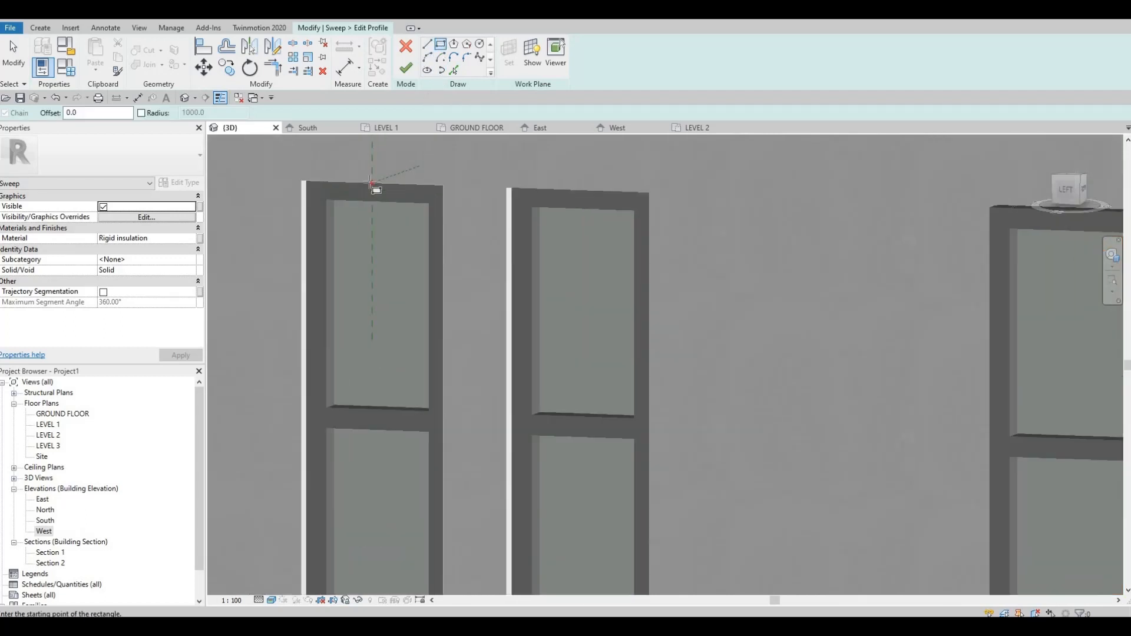
pyautogui.click(366, 170)
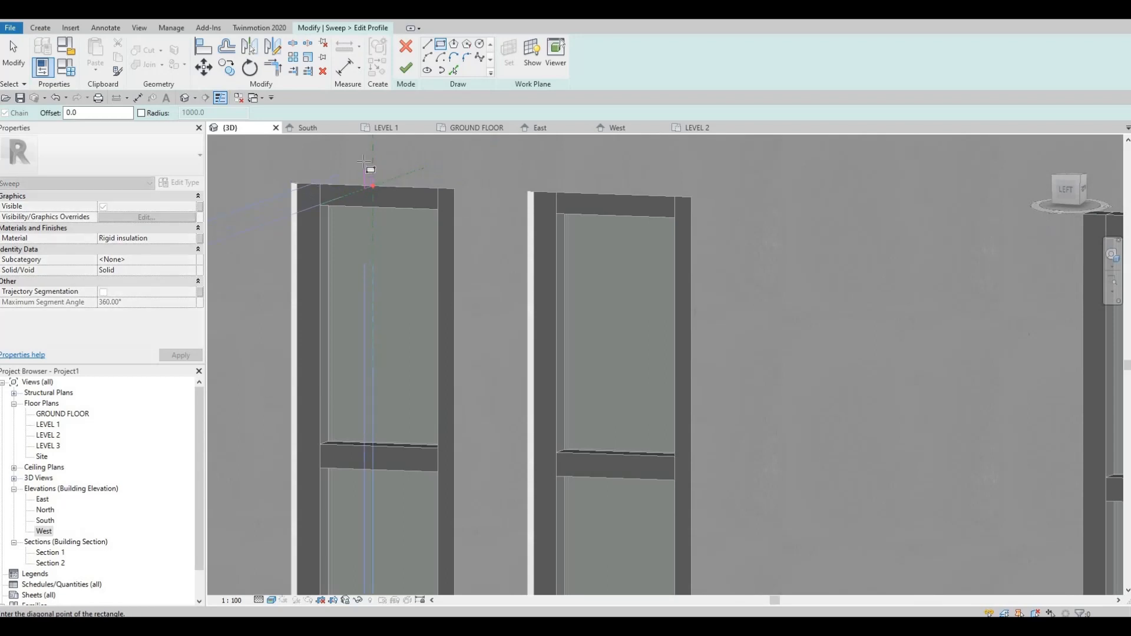
pyautogui.scroll(2, 367, 167)
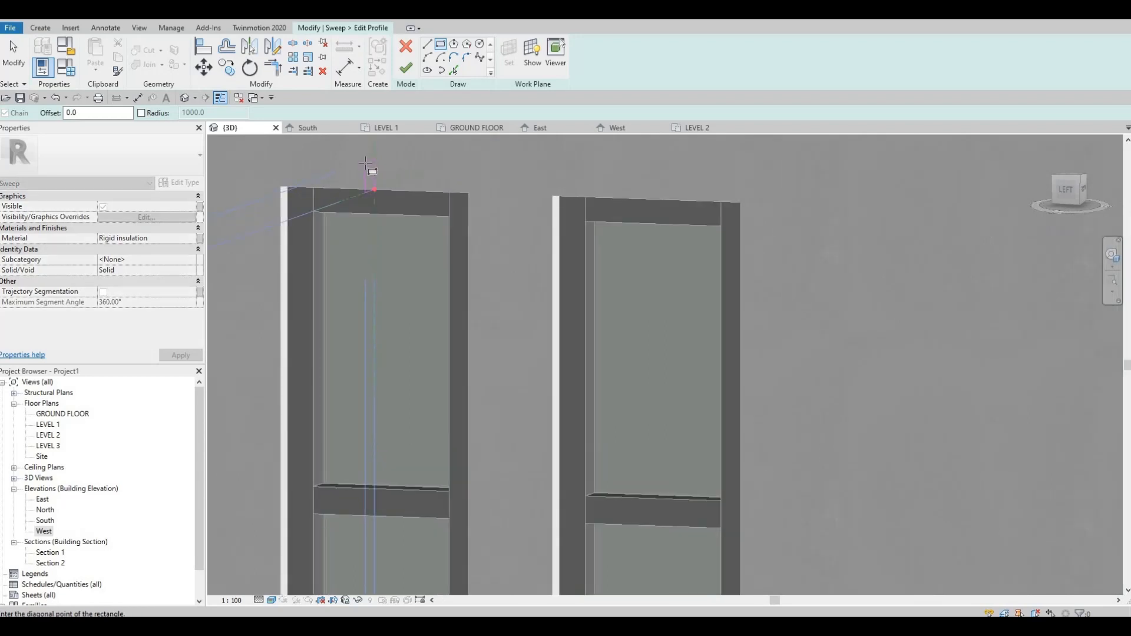
pyautogui.press('Escape')
pyautogui.press('Escape')
pyautogui.scroll(2, 369, 183)
pyautogui.press('Escape')
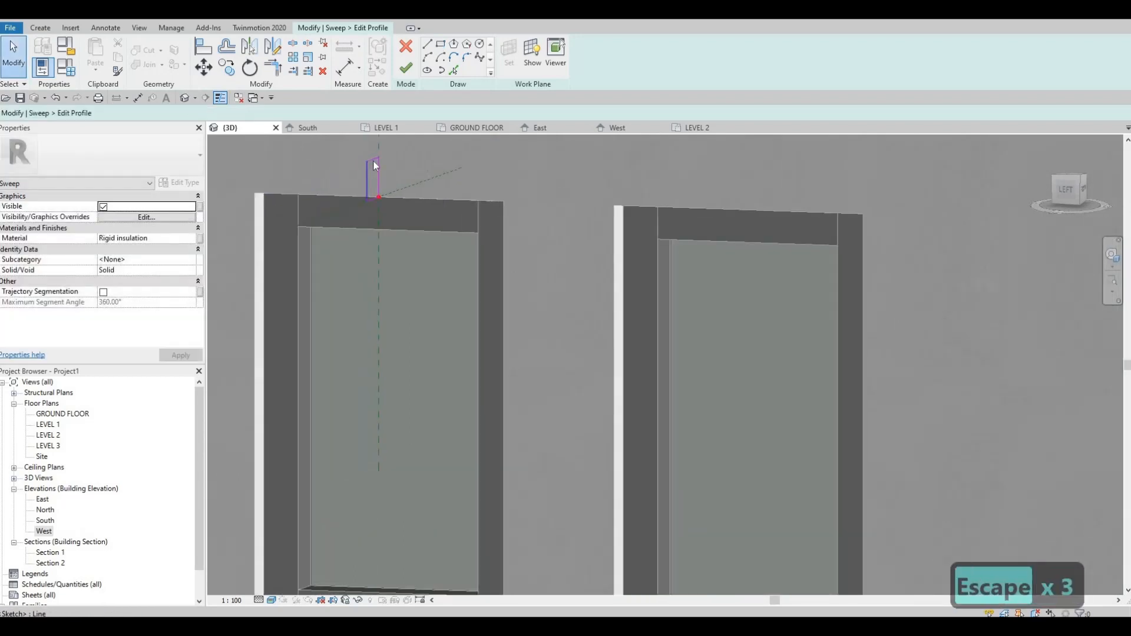
# Step: Set the height of the sweep profile rectangle to 50 mm
pyautogui.click(369, 186)
pyautogui.click(380, 176)
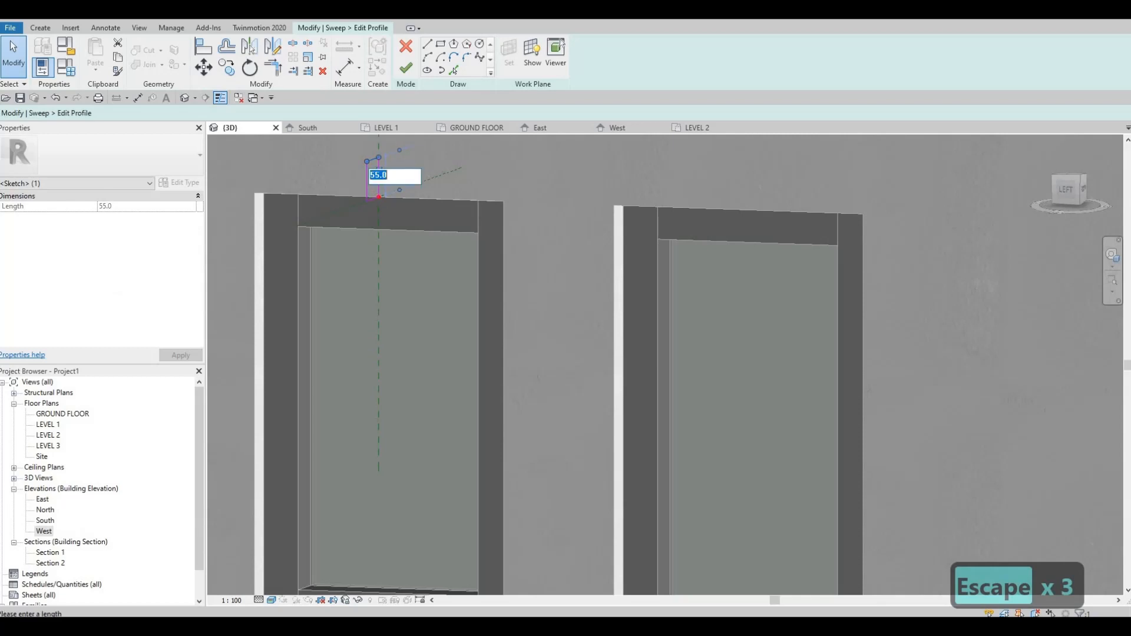
pyautogui.write('50')
pyautogui.press('Return')
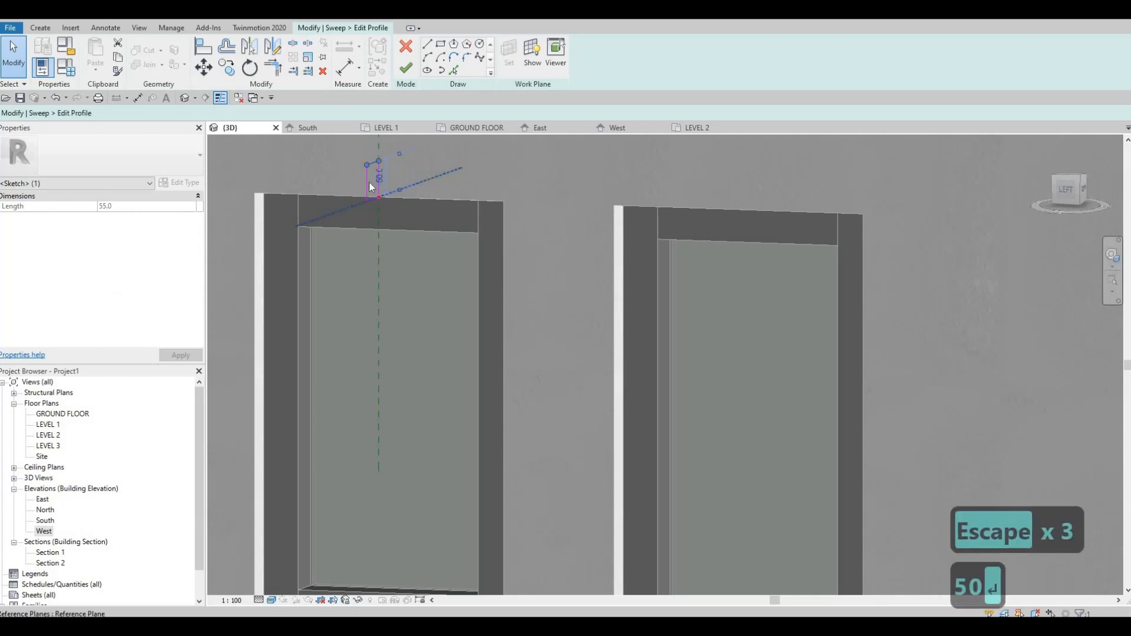
pyautogui.press('Escape')
# Step: Set the depth of the profile rectangle to 30 mm and finish the sweep around the window
pyautogui.click(366, 186)
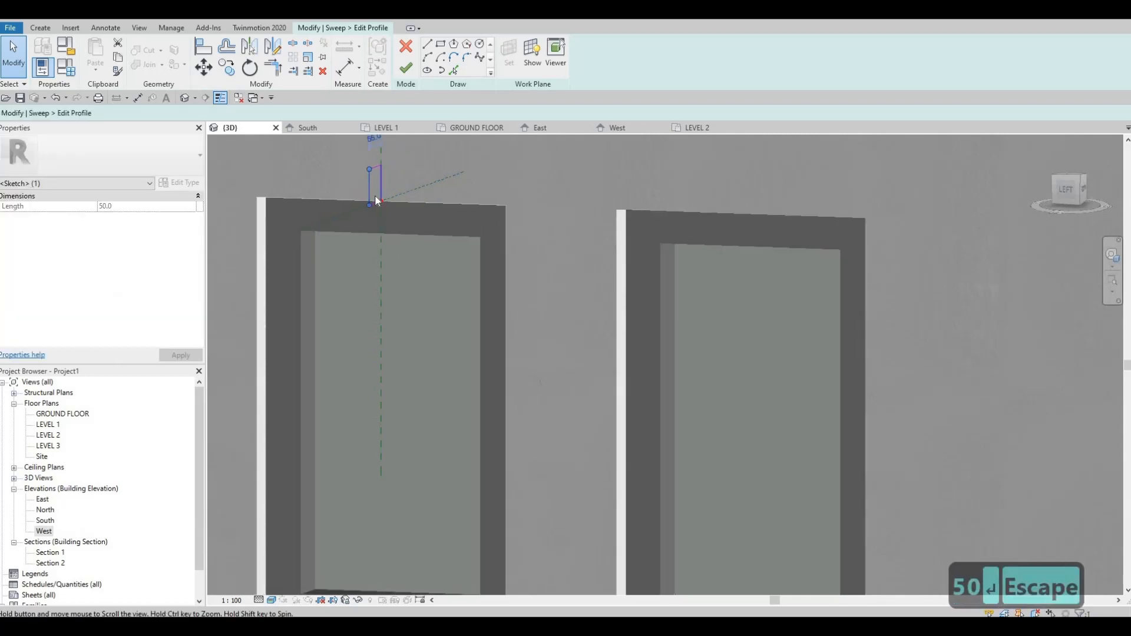
pyautogui.moveTo(377, 168); pyautogui.dragTo(376, 226, button='middle')
pyautogui.click(375, 192)
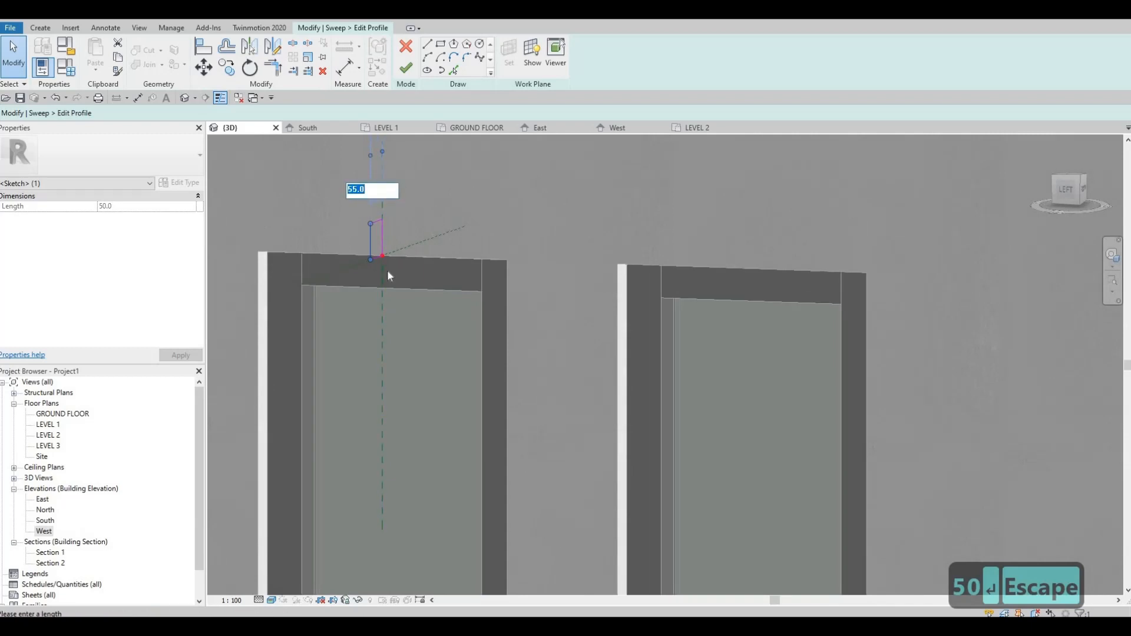
pyautogui.write('5')
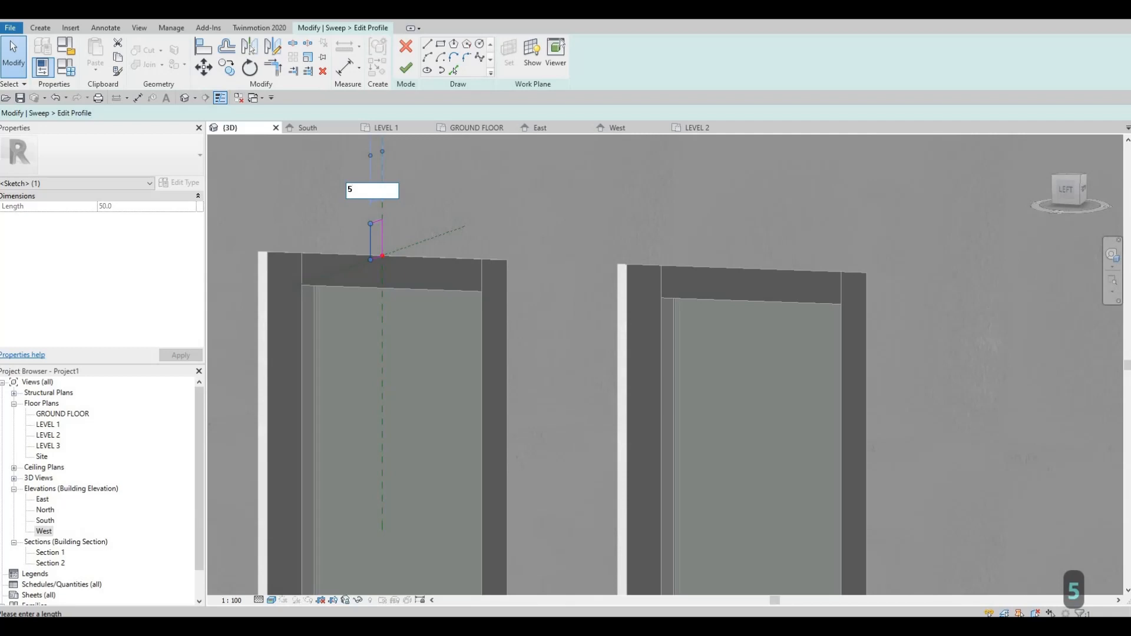
pyautogui.press('BackSpace')
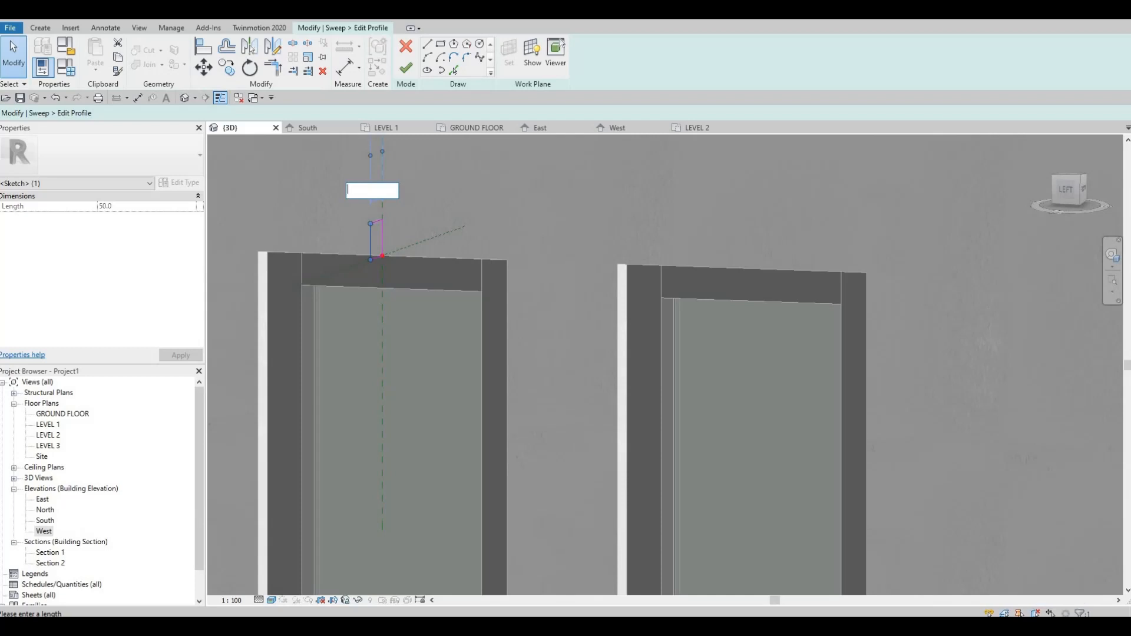
pyautogui.write('30')
pyautogui.press('Return')
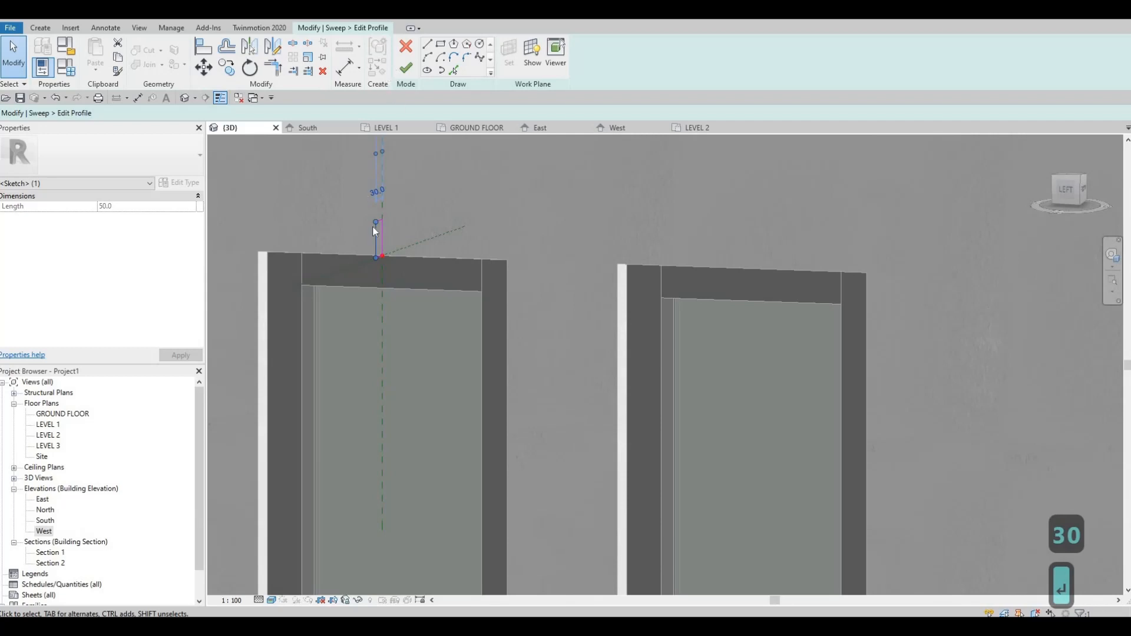
pyautogui.click(405, 68)
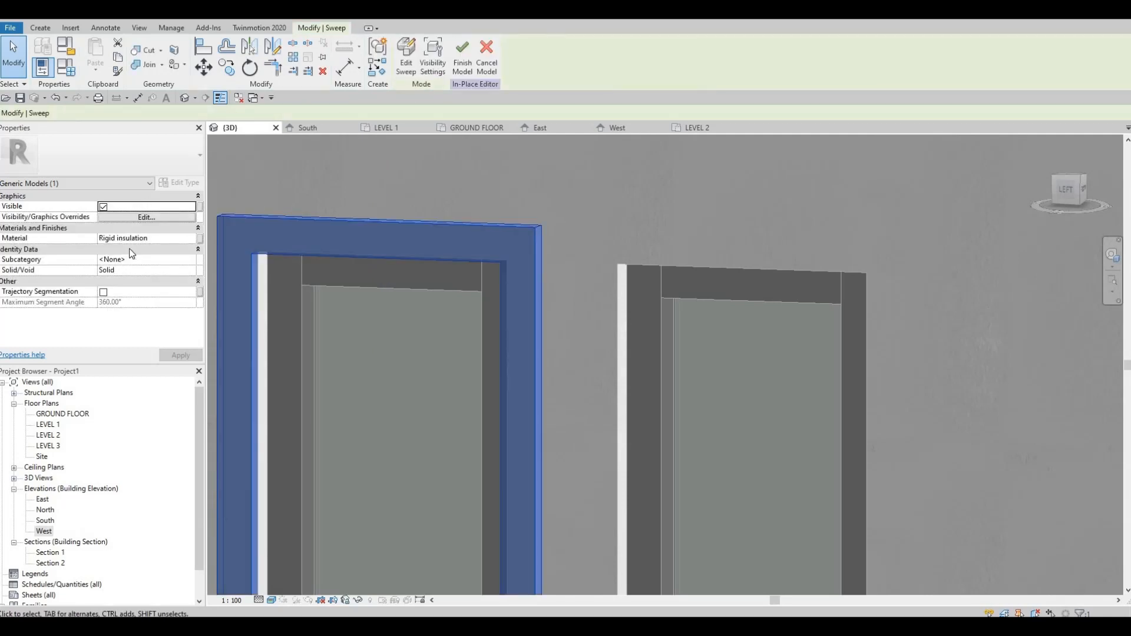
# Step: Assign the Roofing, EPDM Membrane material to the window frame sweep
pyautogui.click(193, 239)
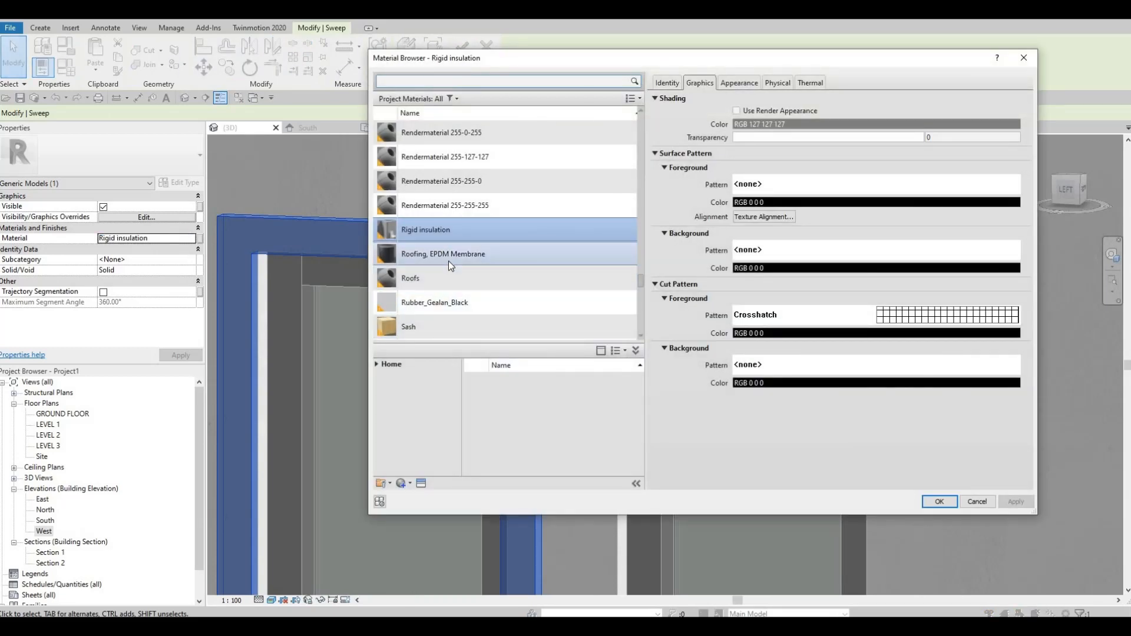
pyautogui.scroll(-2, 463, 162)
pyautogui.scroll(1, 449, 188)
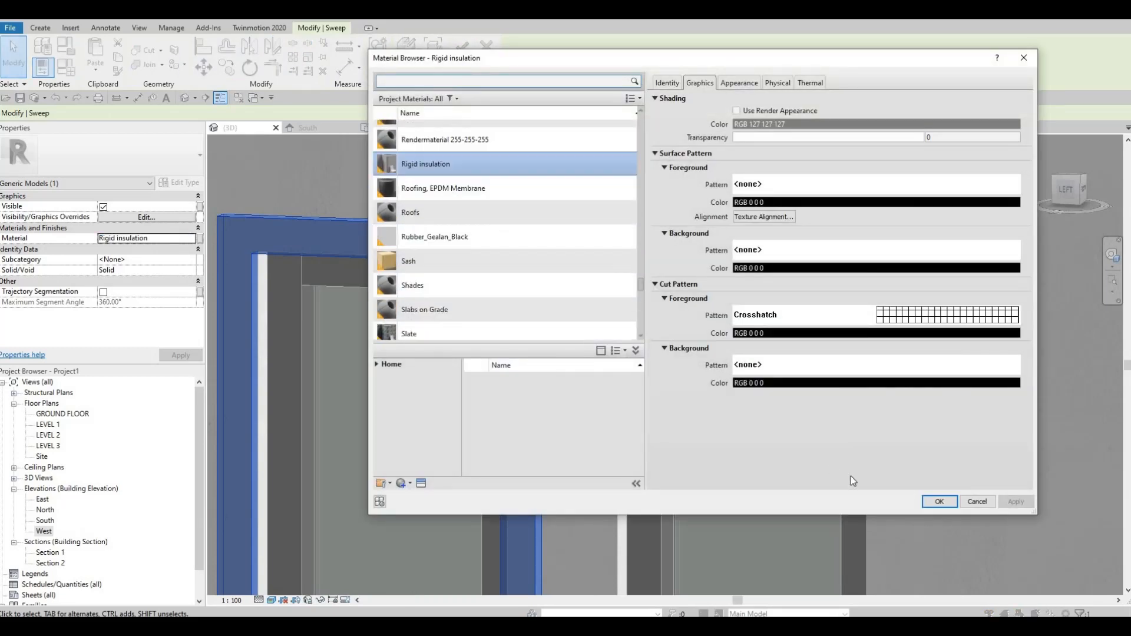
pyautogui.click(449, 188)
pyautogui.press('Return')
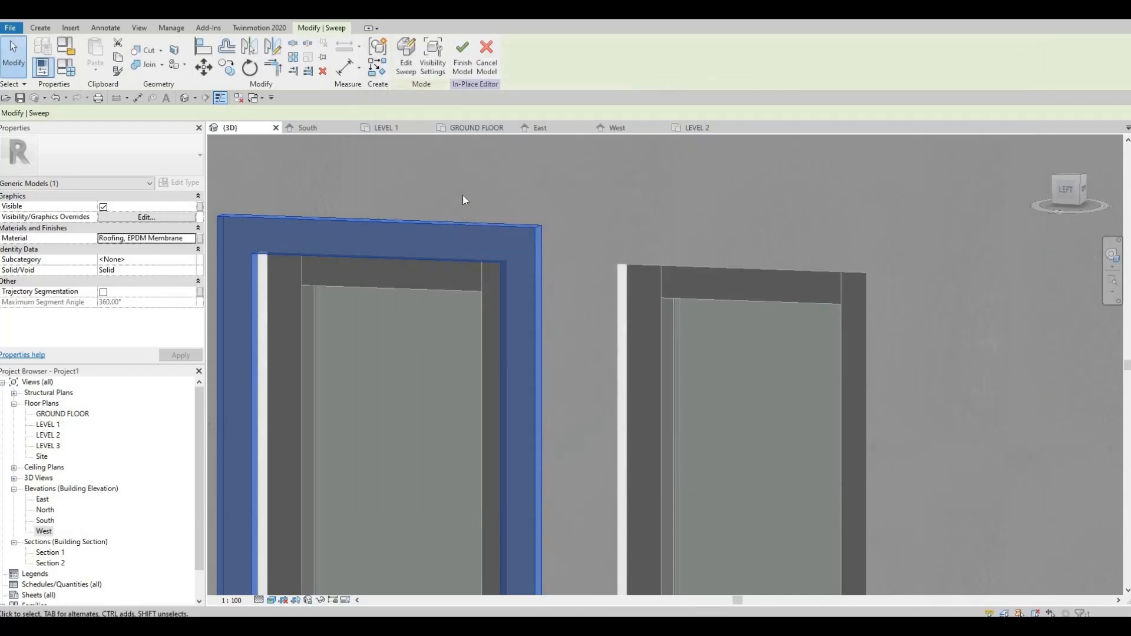
pyautogui.keyDown('shift'); pyautogui.moveTo(479, 352); pyautogui.dragTo(370, 285, button='middle'); pyautogui.keyUp('shift')
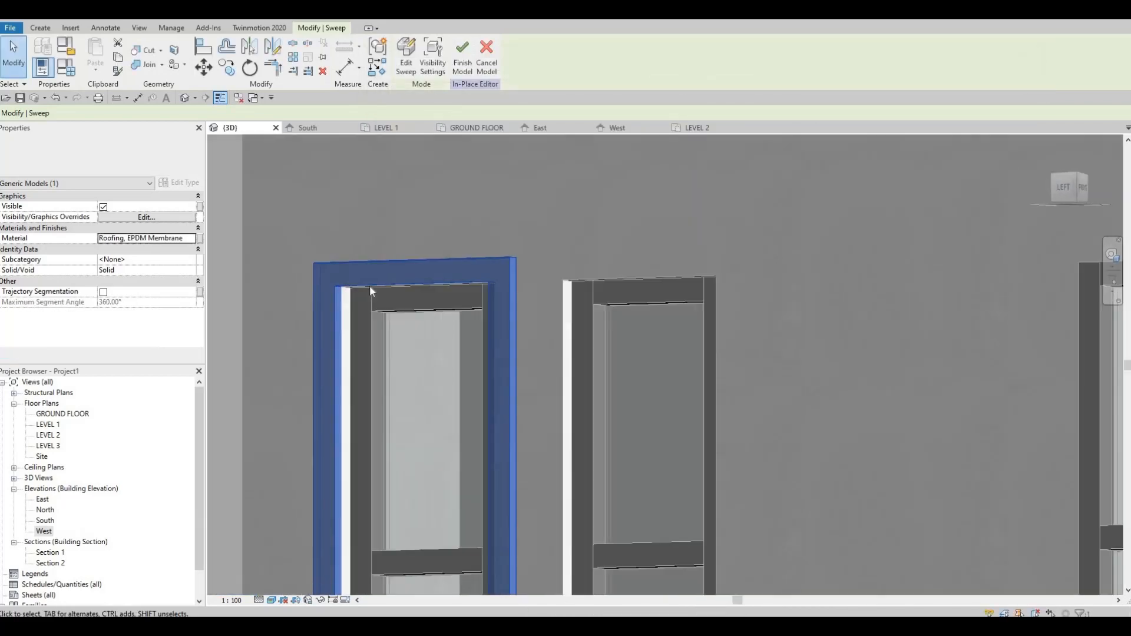
pyautogui.press('Escape')
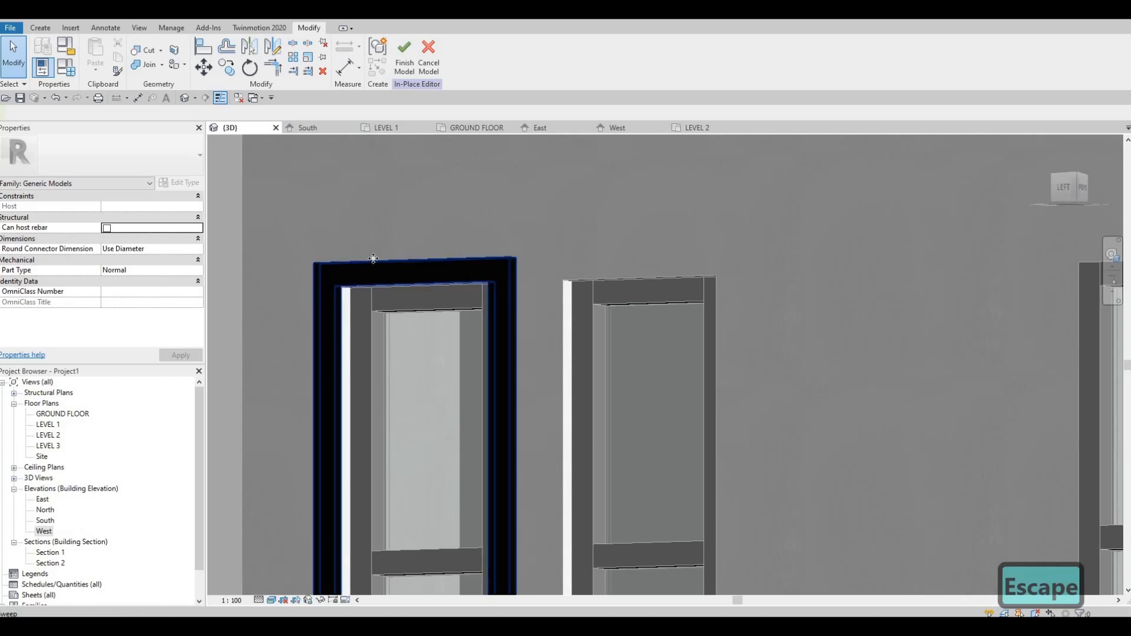
# Step: Copy the frame sweep to the neighbouring narrow window, using the matching upper mullion corners as base and target points
pyautogui.click(377, 267)
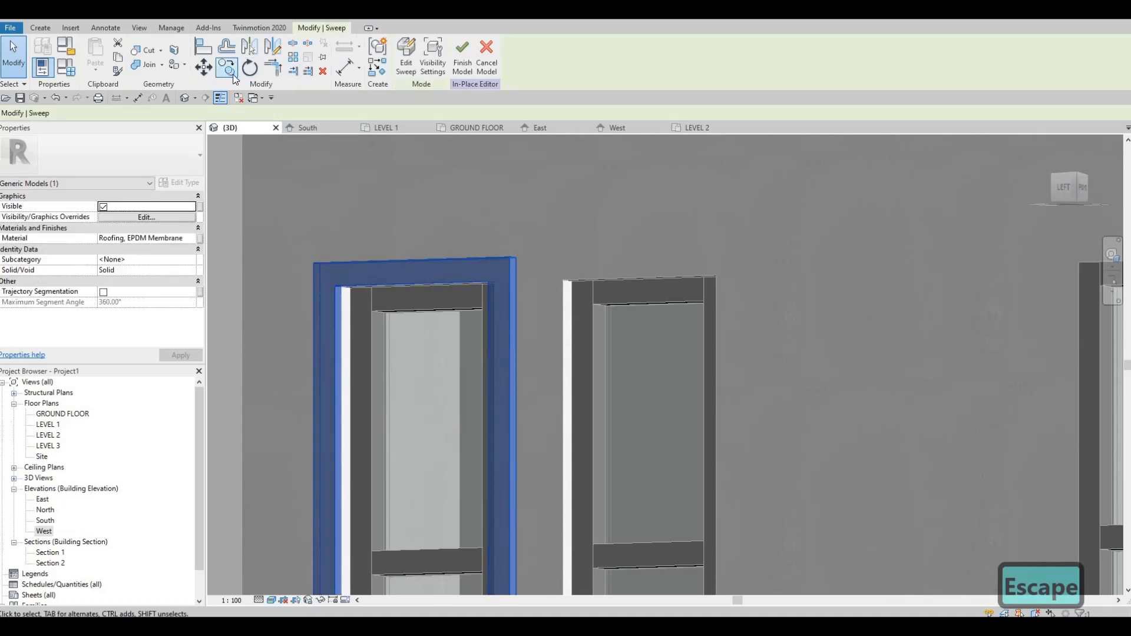
pyautogui.scroll(1, 367, 309)
pyautogui.click(367, 307)
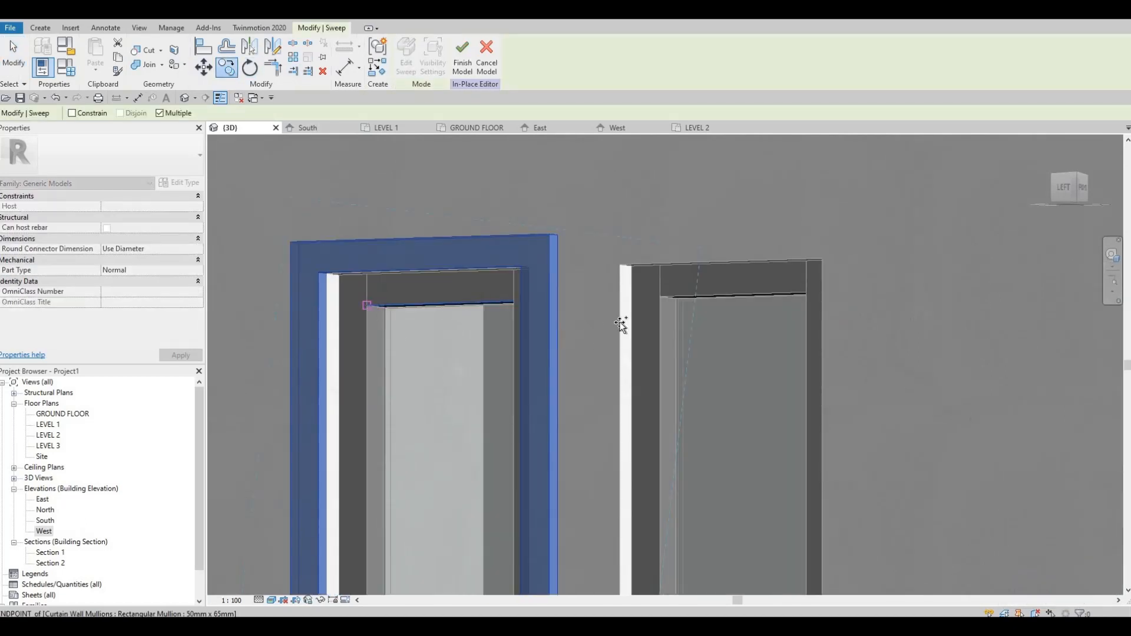
pyautogui.click(661, 297)
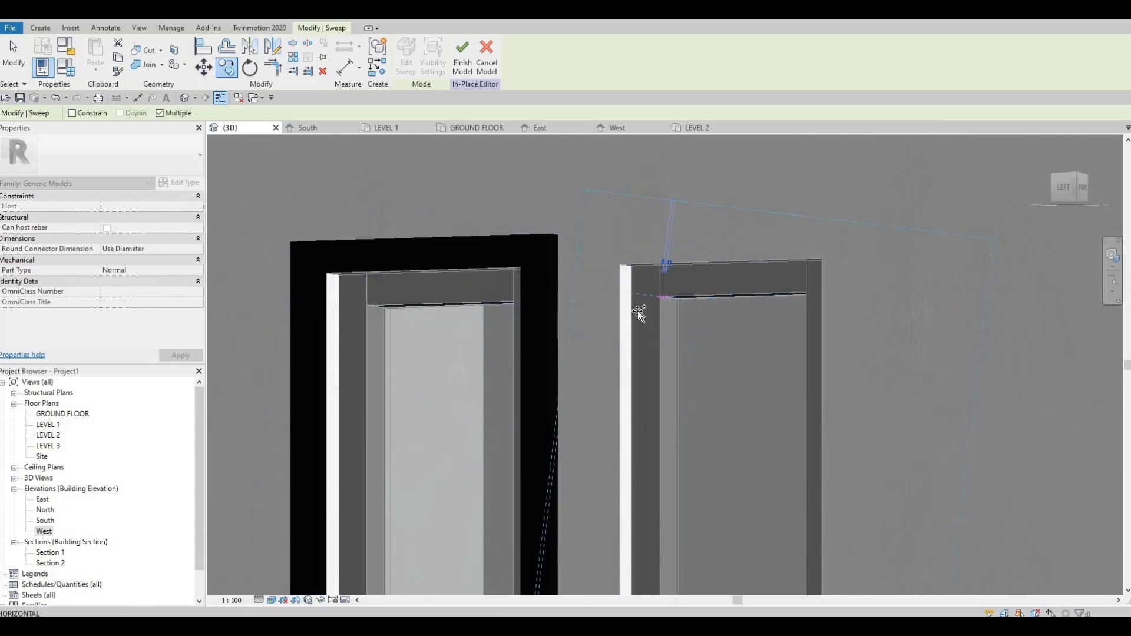
# Step: Undo the last copy of the window frame sweep
pyautogui.scroll(-2, 637, 316)
pyautogui.keyDown('shift'); pyautogui.moveTo(788, 429); pyautogui.dragTo(803, 429, button='middle'); pyautogui.keyUp('shift')
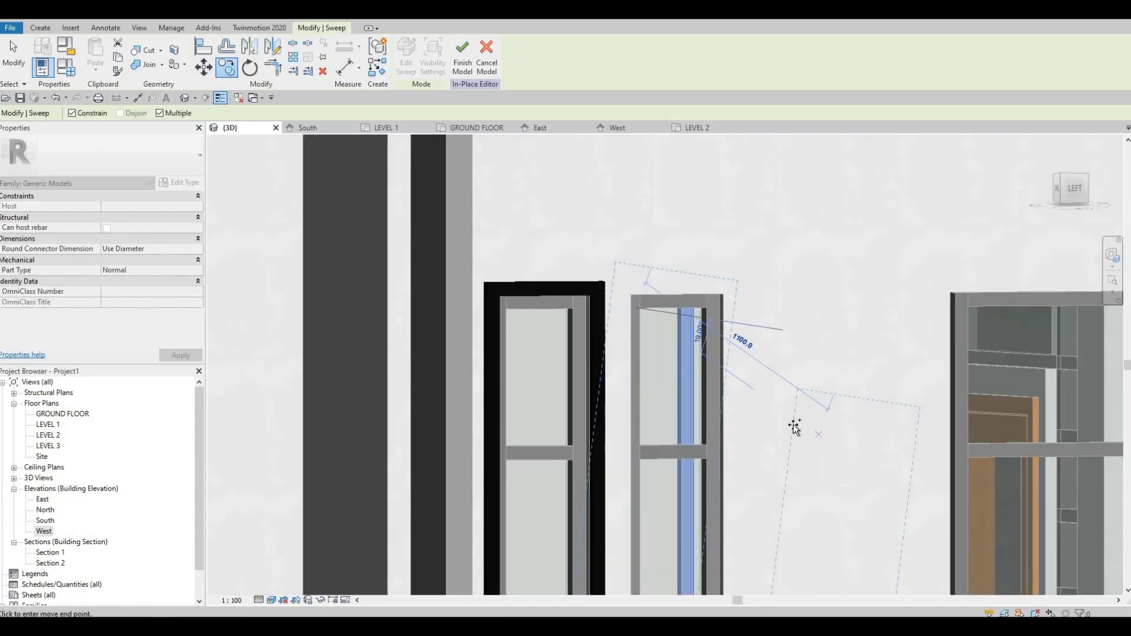
pyautogui.scroll(-4, 736, 365)
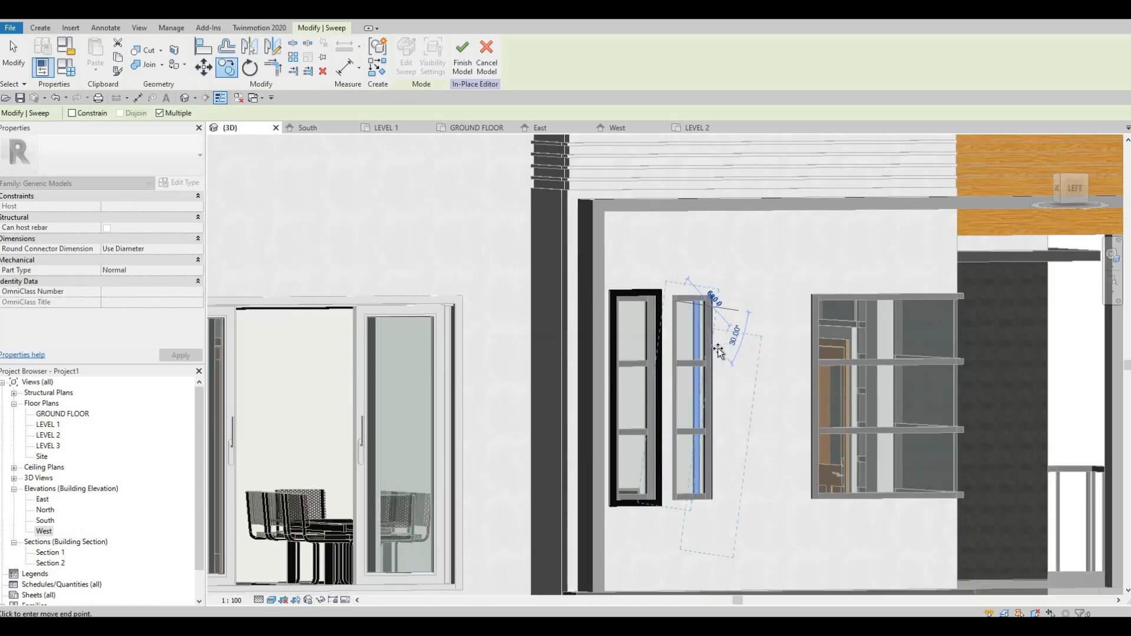
pyautogui.hotkey('ctrl', 'z')
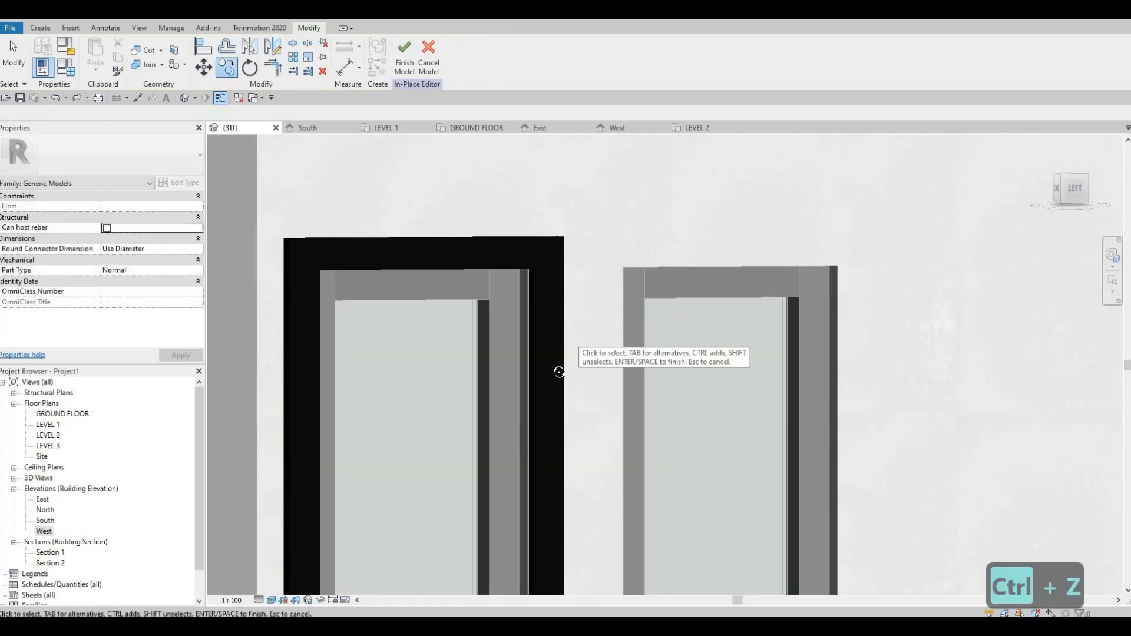
pyautogui.scroll(-1, 556, 371)
pyautogui.keyDown('shift'); pyautogui.moveTo(532, 375); pyautogui.dragTo(518, 376, button='middle'); pyautogui.keyUp('shift')
pyautogui.scroll(-1, 538, 372)
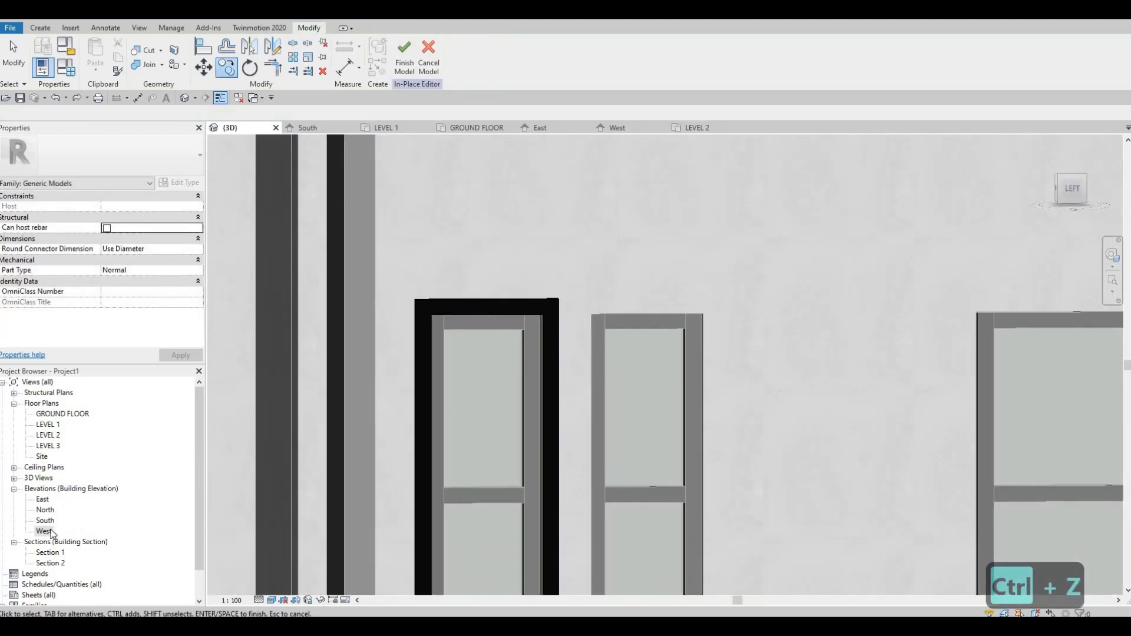
pyautogui.scroll(4, 472, 295)
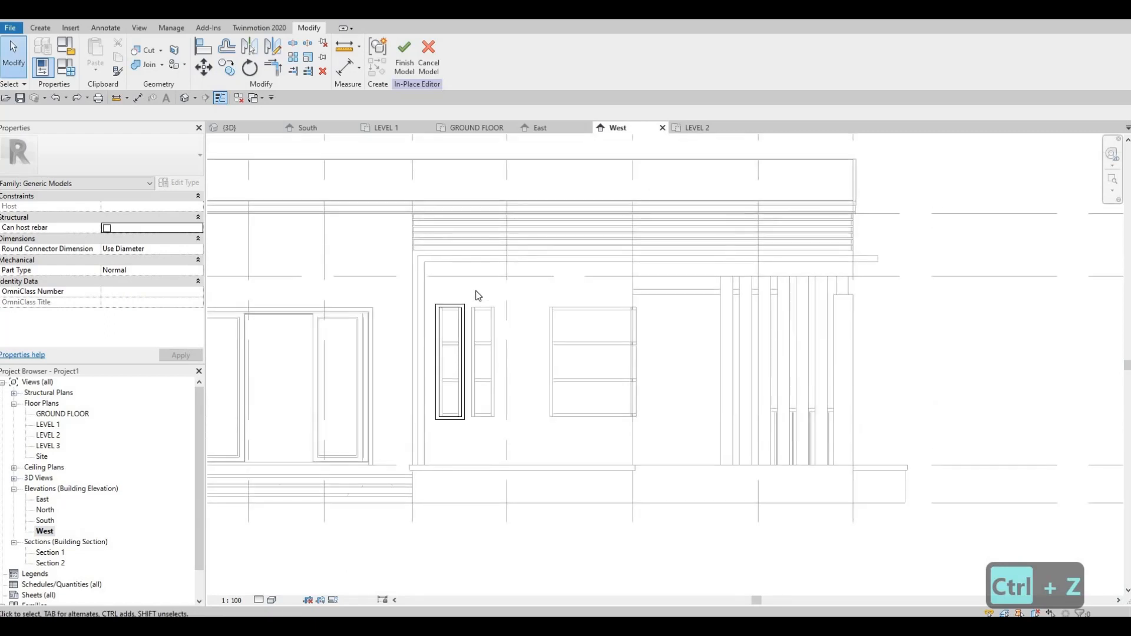
pyautogui.click(471, 302)
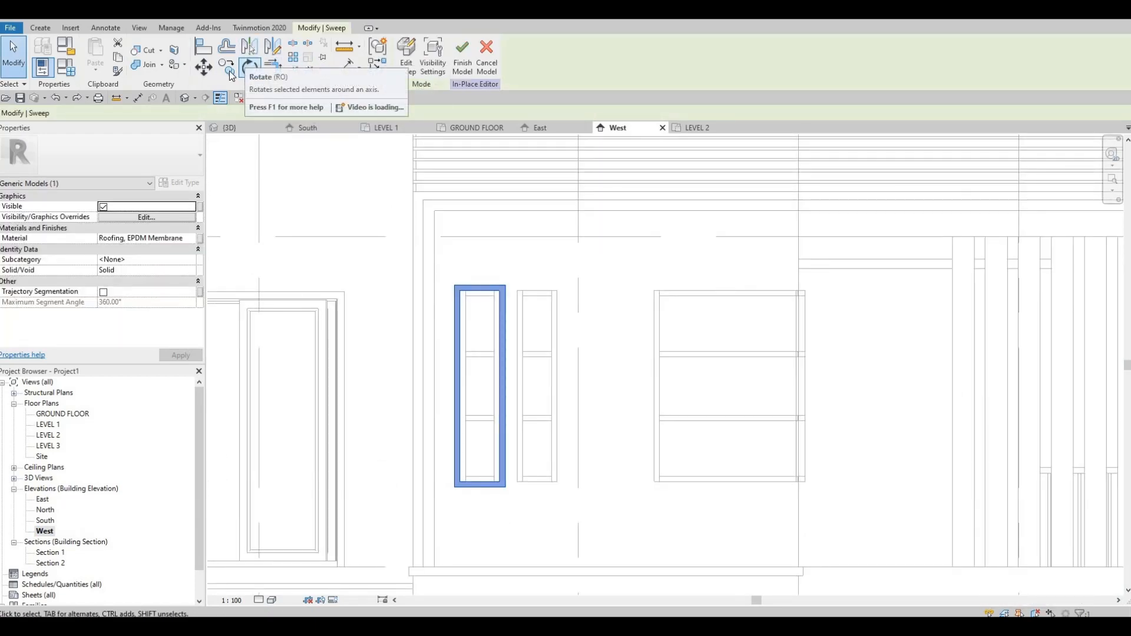
pyautogui.click(203, 67)
pyautogui.scroll(2, 481, 325)
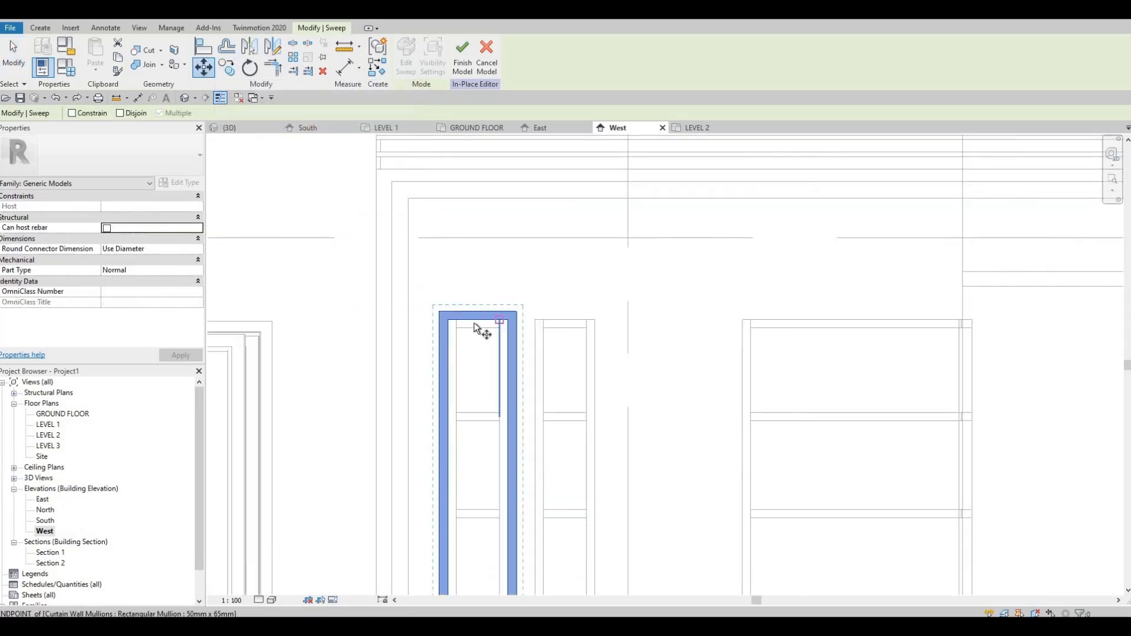
pyautogui.click(476, 326)
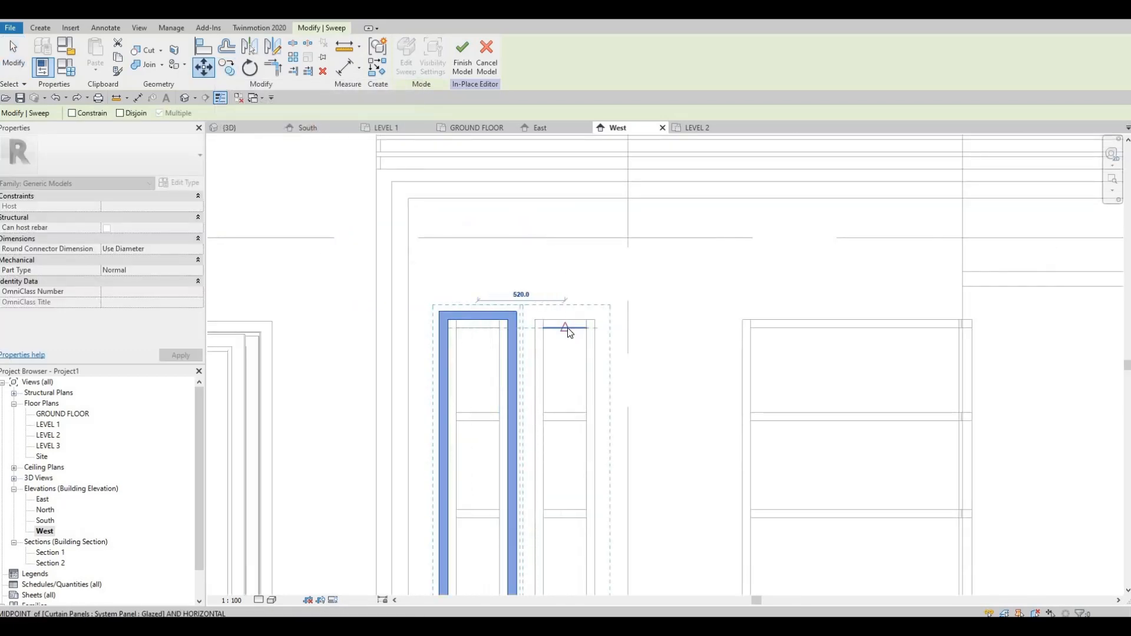
pyautogui.press('Escape')
pyautogui.scroll(-3, 506, 283)
pyautogui.press('Escape')
pyautogui.press('Escape')
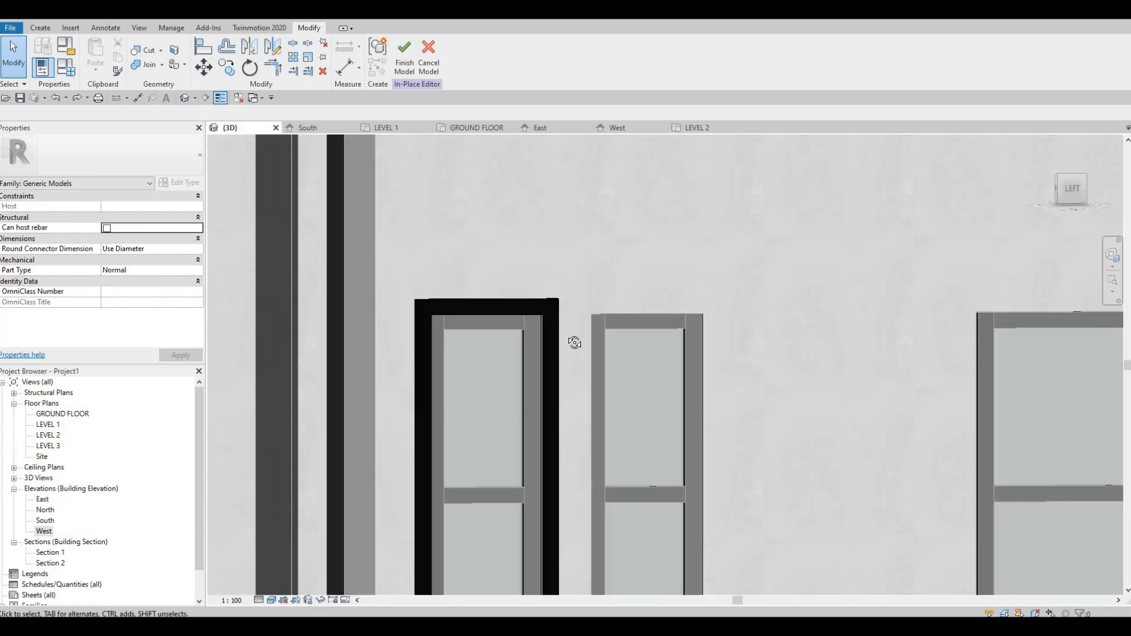
# Step: Start a new sweep and pick the four outer edges of the second narrow window as its path
pyautogui.moveTo(571, 394)
pyautogui.keyDown('shift'); pyautogui.mouseDown(button='middle')
pyautogui.moveTo(280, 160)
pyautogui.moveTo(260, 162)
pyautogui.mouseUp(button='middle'); pyautogui.keyUp('shift')
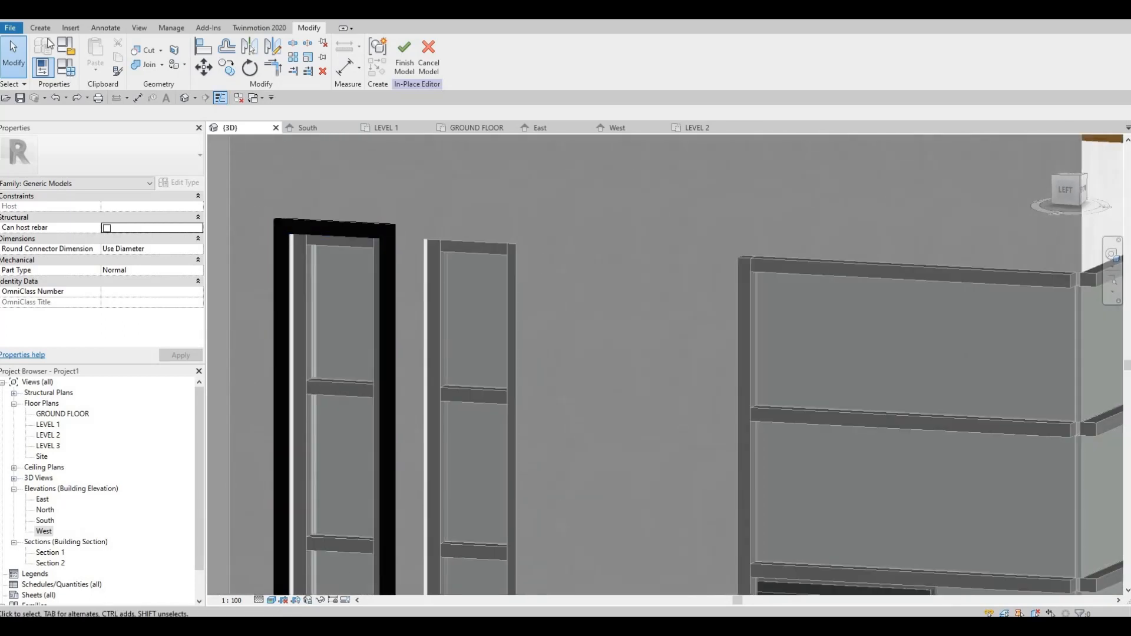
pyautogui.click(40, 28)
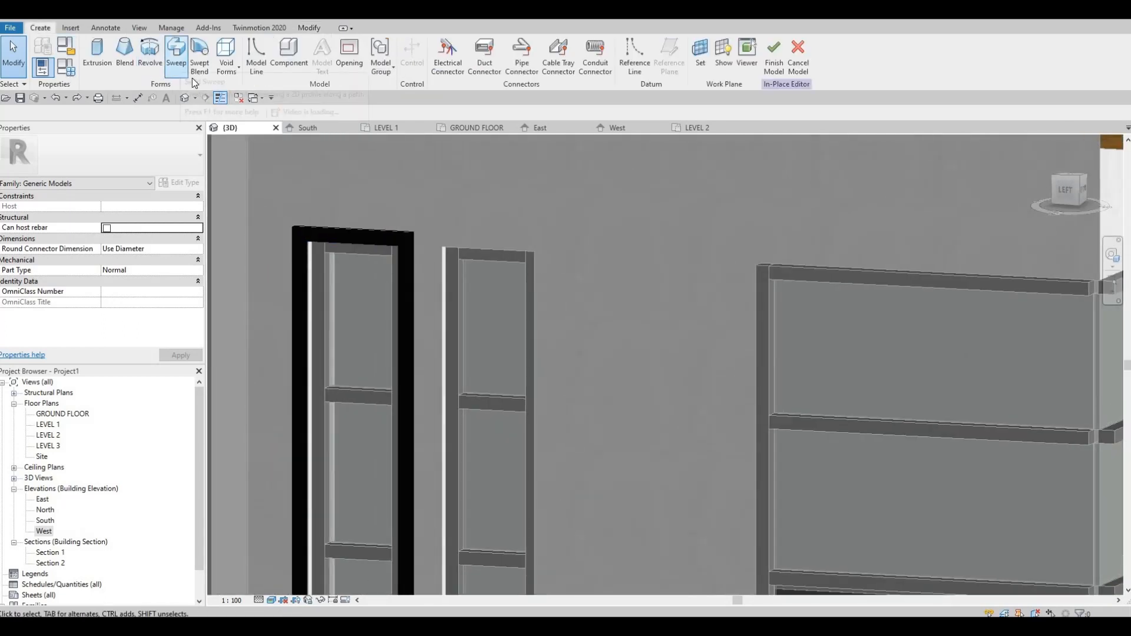
pyautogui.click(178, 64)
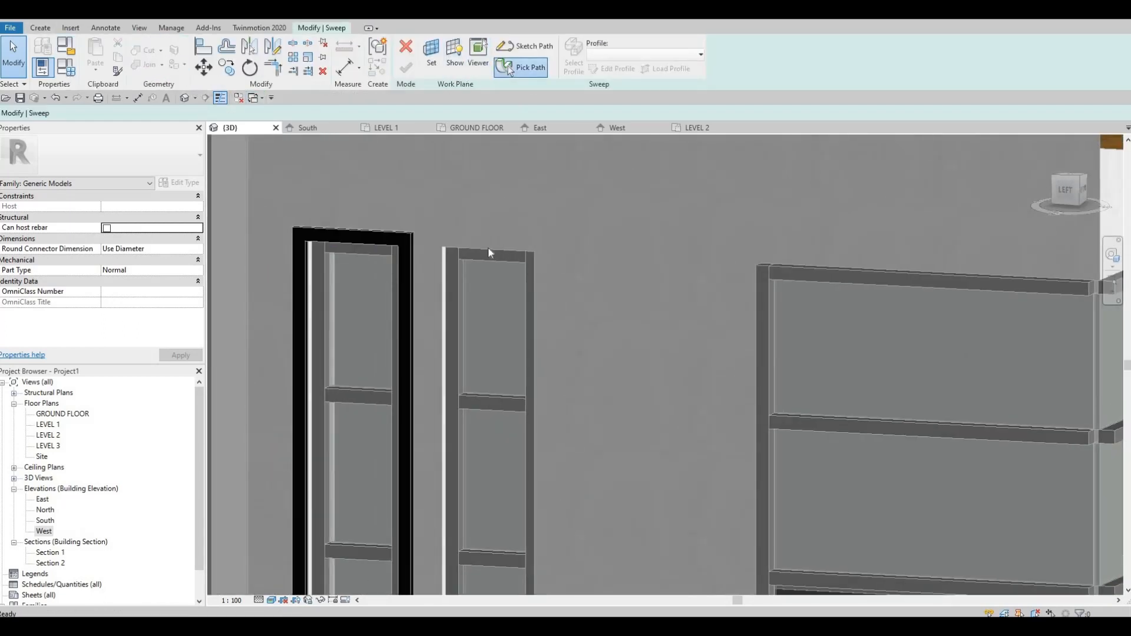
pyautogui.click(452, 250)
pyautogui.click(445, 275)
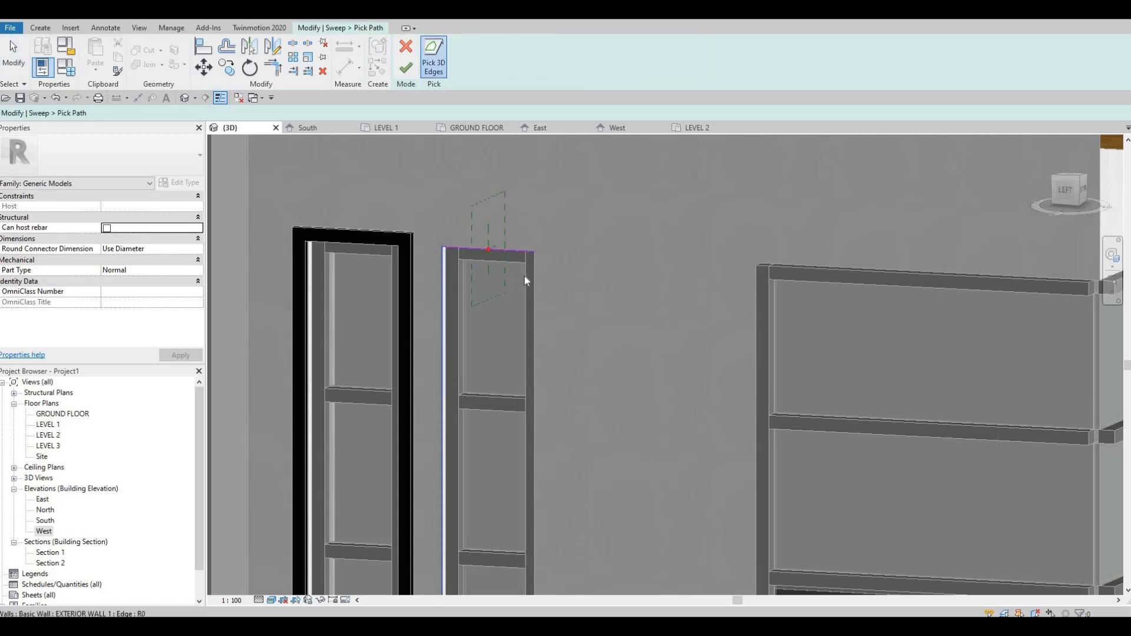
pyautogui.click(536, 274)
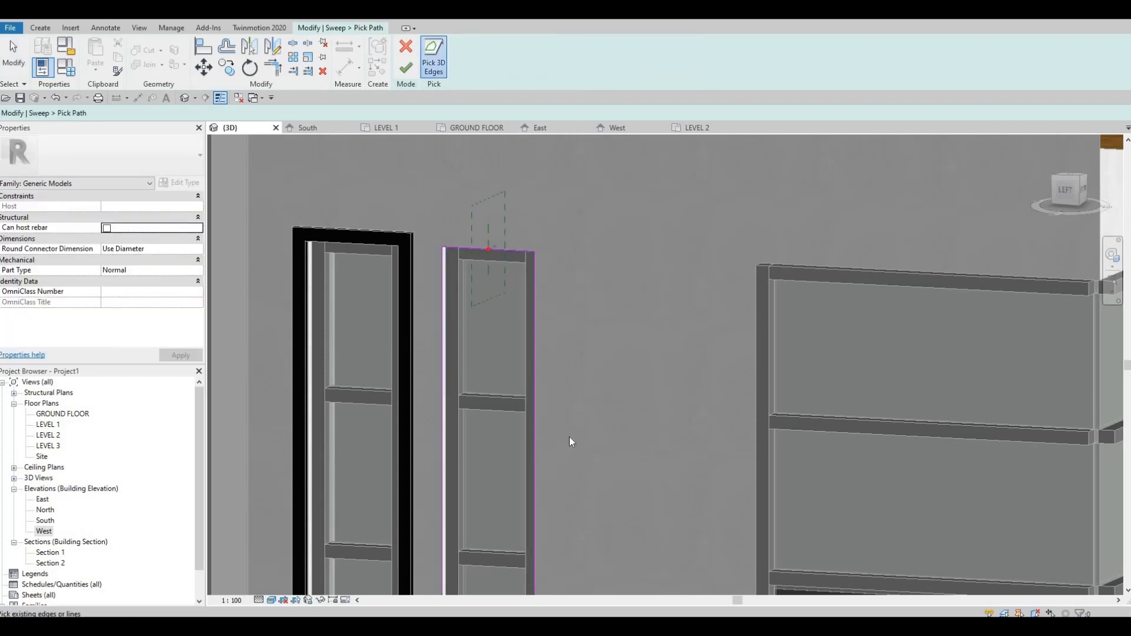
pyautogui.moveTo(569, 438); pyautogui.dragTo(590, 223, button='middle')
pyautogui.click(511, 505)
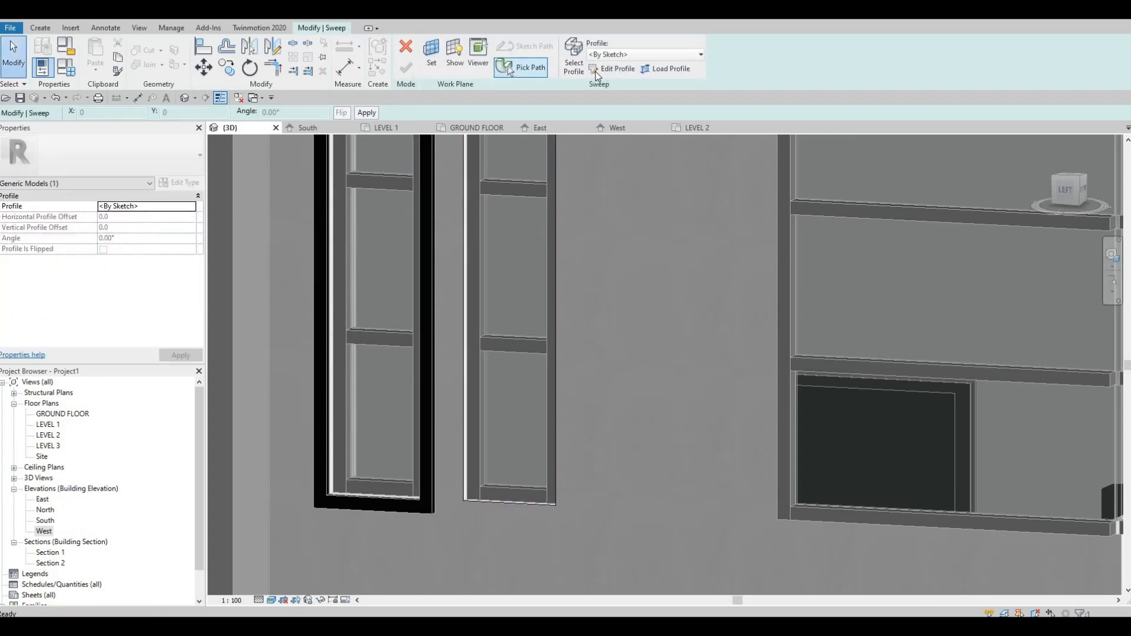
# Step: Sketch a rectangular sweep profile about 55 mm by 55 mm at the midpoint of the second narrow window's upper edge
pyautogui.click(613, 68)
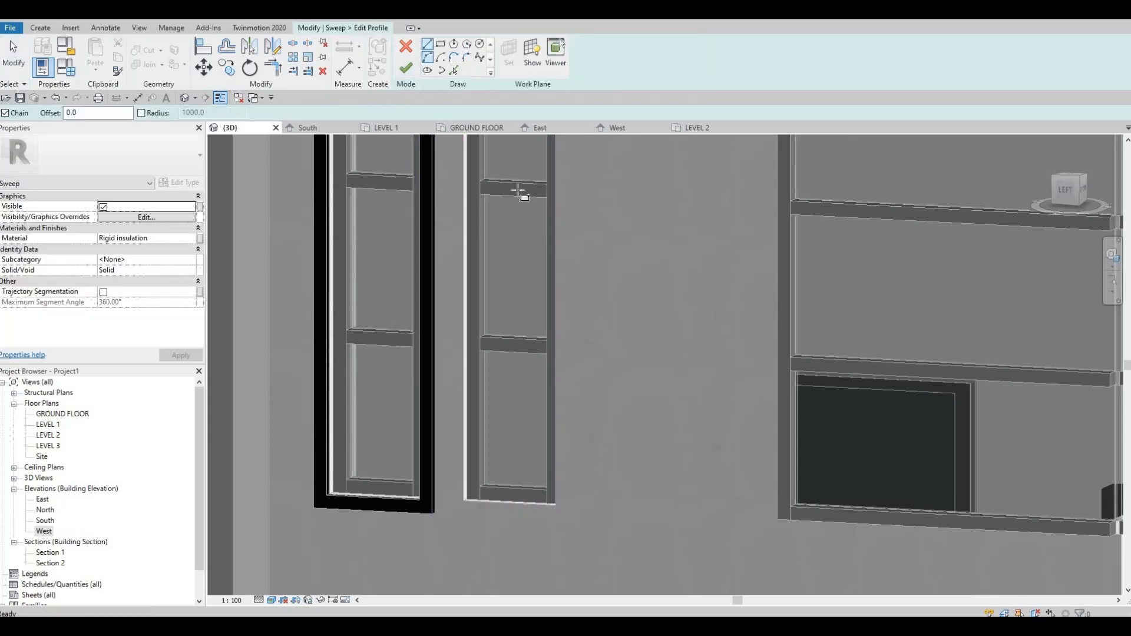
pyautogui.moveTo(492, 535); pyautogui.dragTo(492, 546, button='middle')
pyautogui.moveTo(480, 242); pyautogui.dragTo(433, 542, button='middle')
pyautogui.scroll(3, 463, 342)
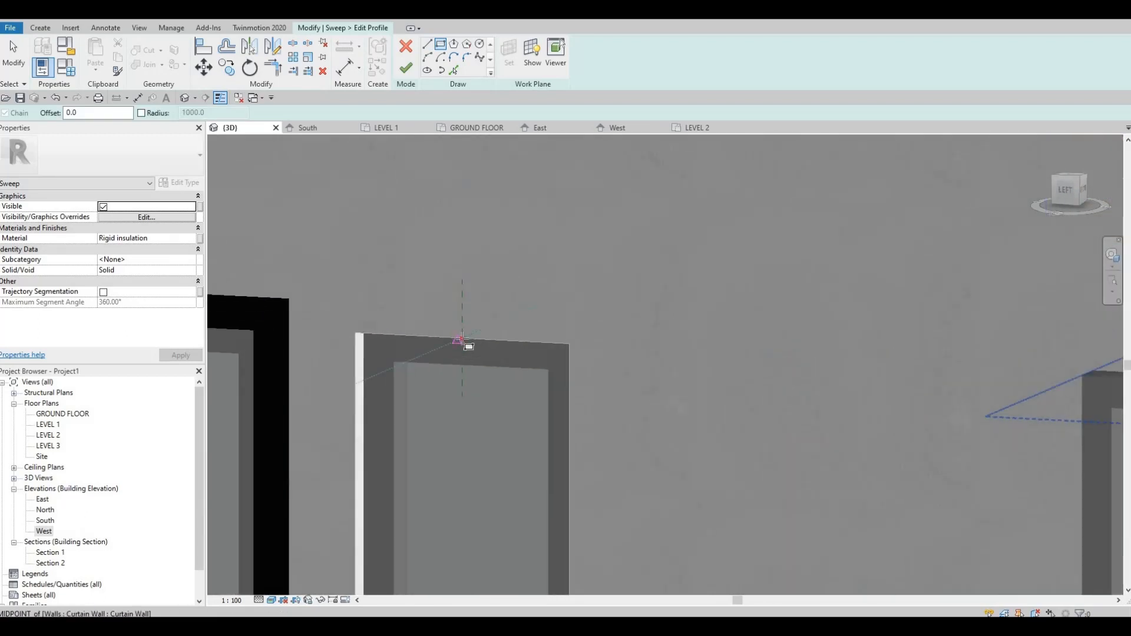
pyautogui.click(456, 315)
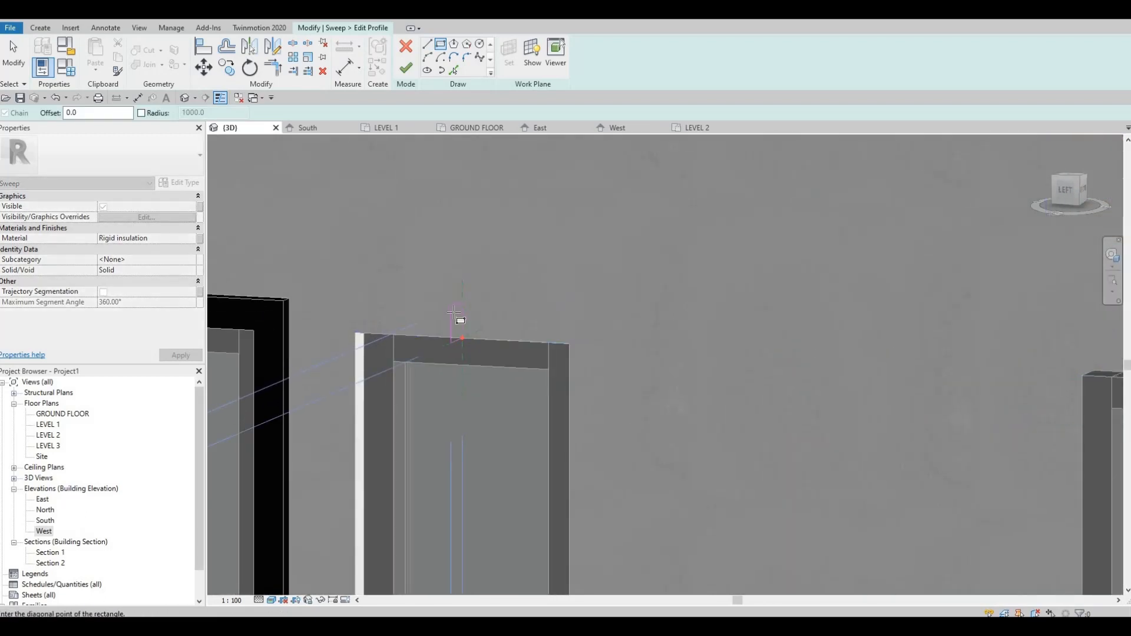
pyautogui.click(454, 321)
pyautogui.press('Escape')
pyautogui.press('Escape')
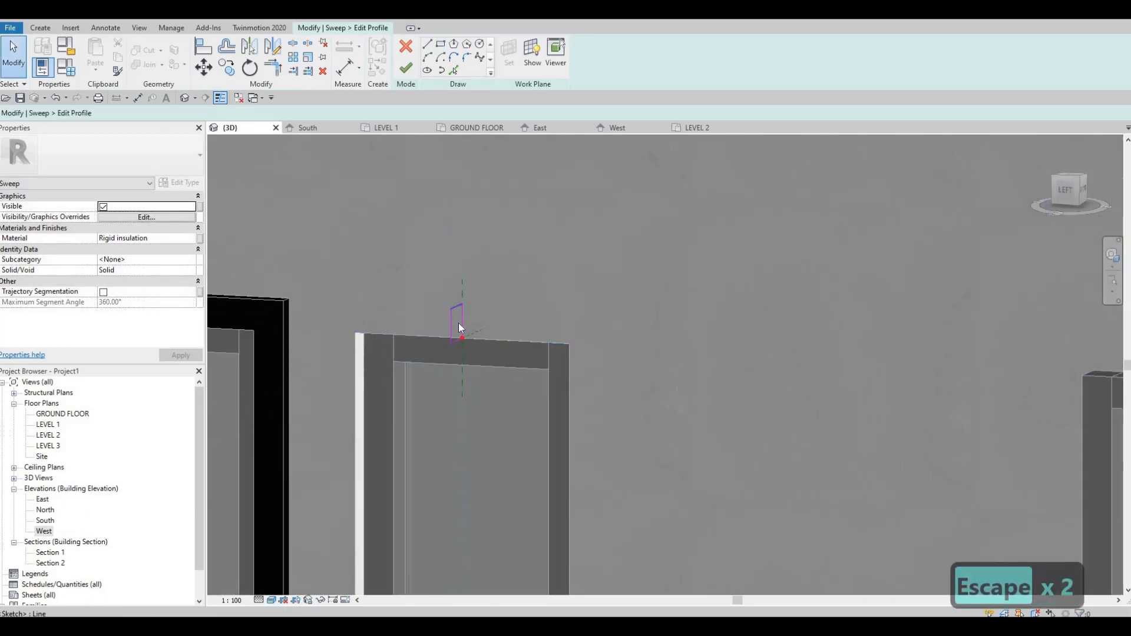
# Step: Set the height of the second window's profile rectangle to 50 mm
pyautogui.click(462, 327)
pyautogui.click(471, 318)
pyautogui.write('5')
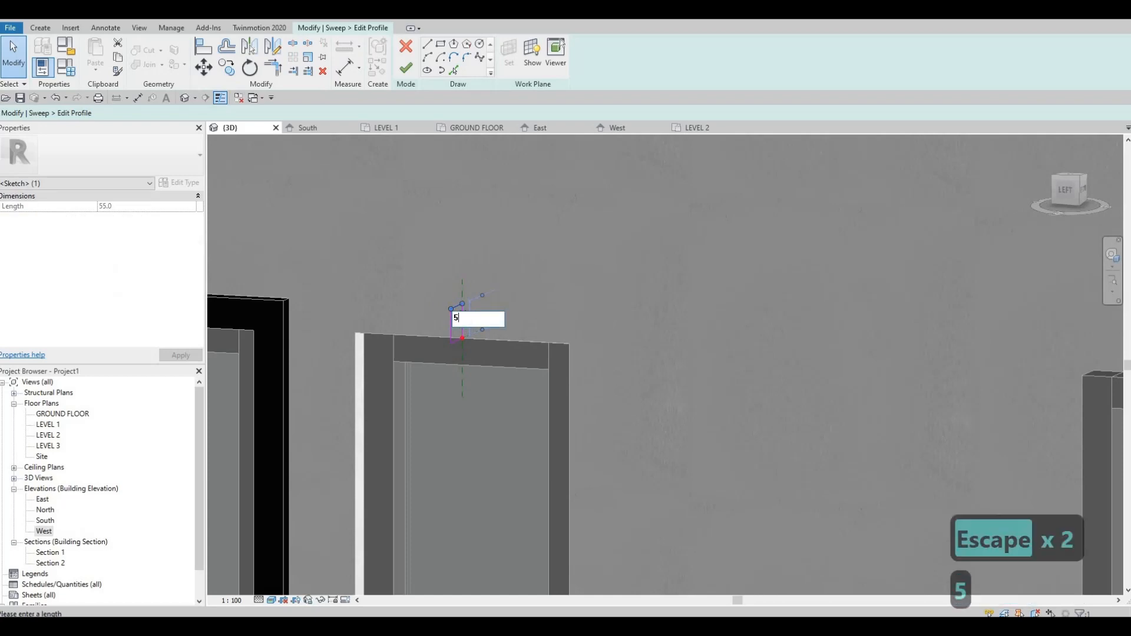
pyautogui.write('0')
pyautogui.press('Return')
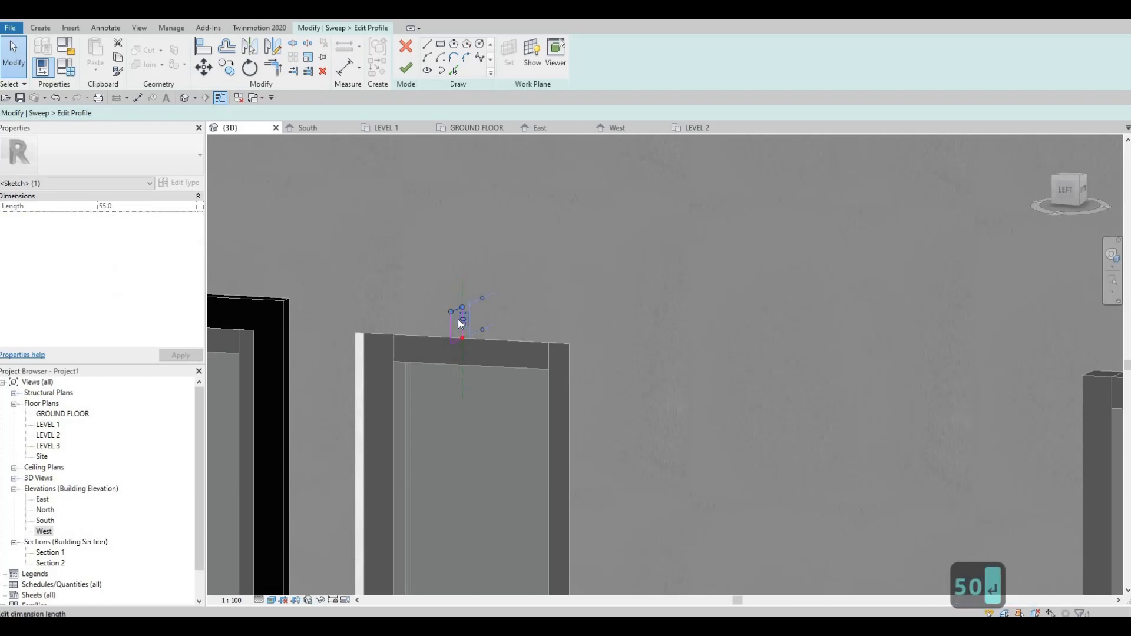
pyautogui.moveTo(450, 318)
pyautogui.mouseDown()
pyautogui.moveTo(450, 334)
pyautogui.moveTo(451, 318)
pyautogui.mouseUp()
pyautogui.hotkey('ctrl', 'z')
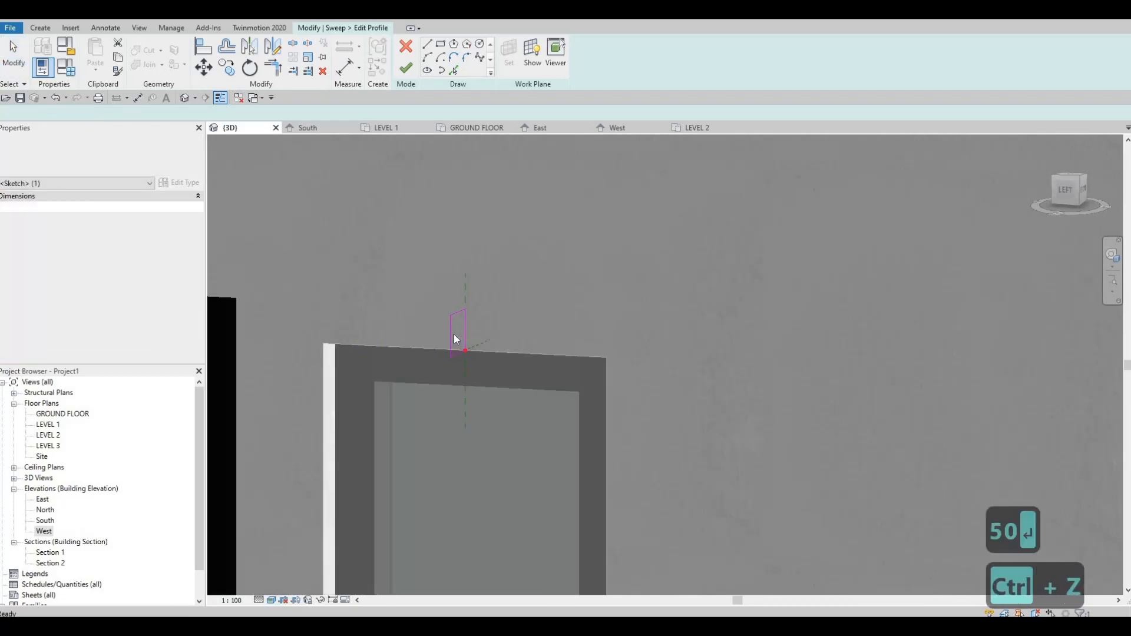
# Step: Set the depth of the profile rectangle to 30 mm and finish the sweep around the second narrow window
pyautogui.scroll(2, 454, 334)
pyautogui.click(457, 286)
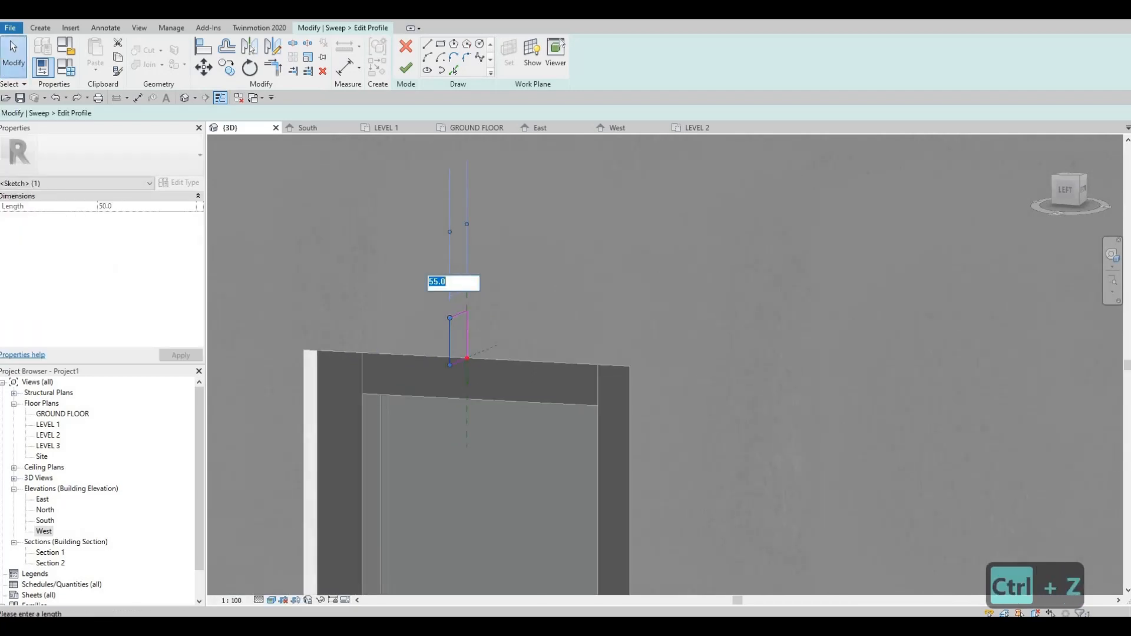
pyautogui.write('30')
pyautogui.press('Return')
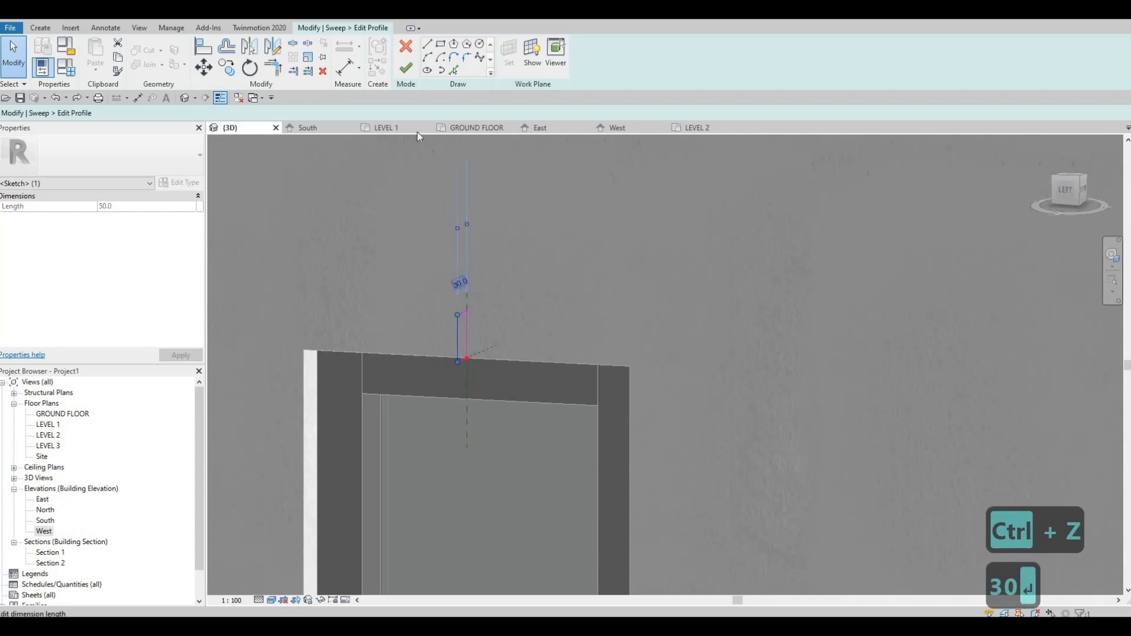
pyautogui.click(406, 70)
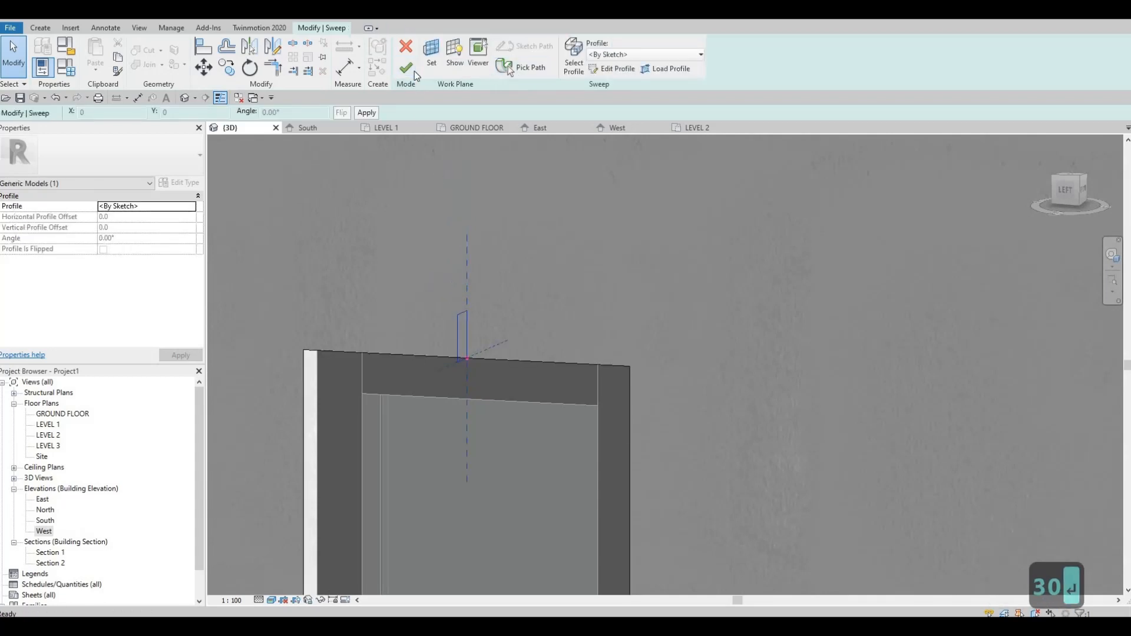
pyautogui.click(406, 68)
pyautogui.scroll(-7, 494, 289)
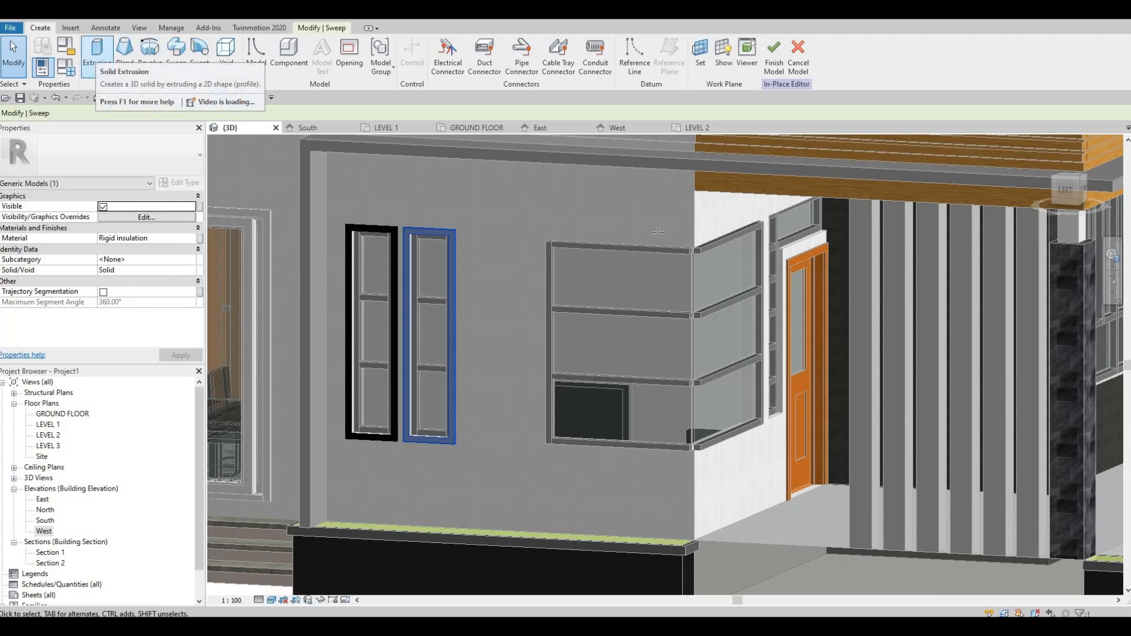
# Step: Start a new sweep and pick the corner window's upper edge on the wall with the narrow windows as its path
pyautogui.scroll(5, 658, 232)
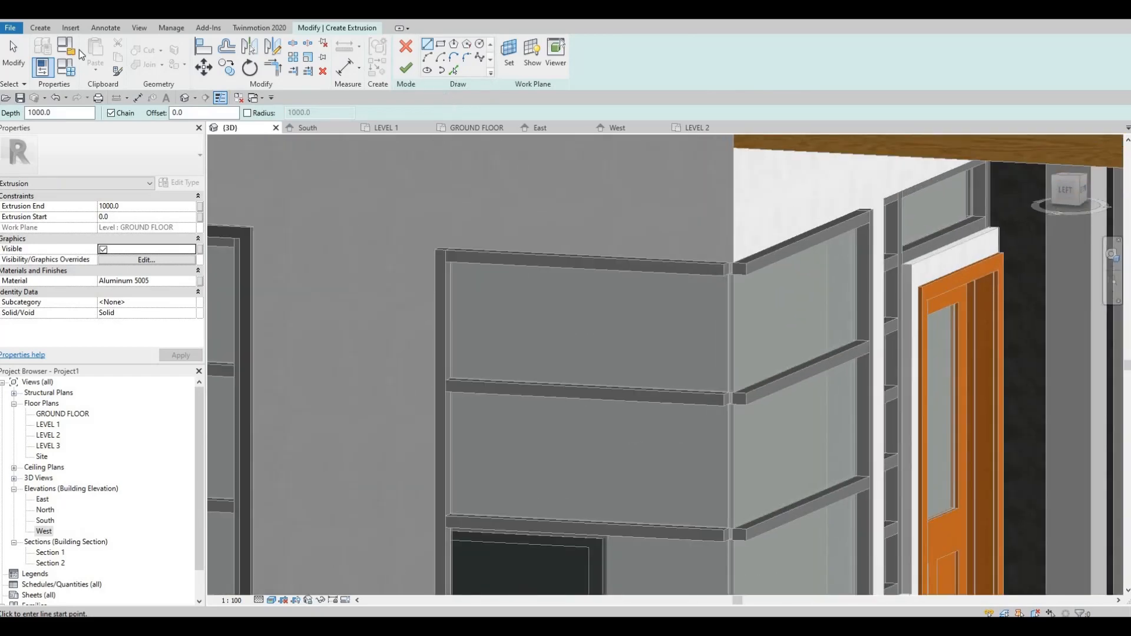
pyautogui.click(405, 47)
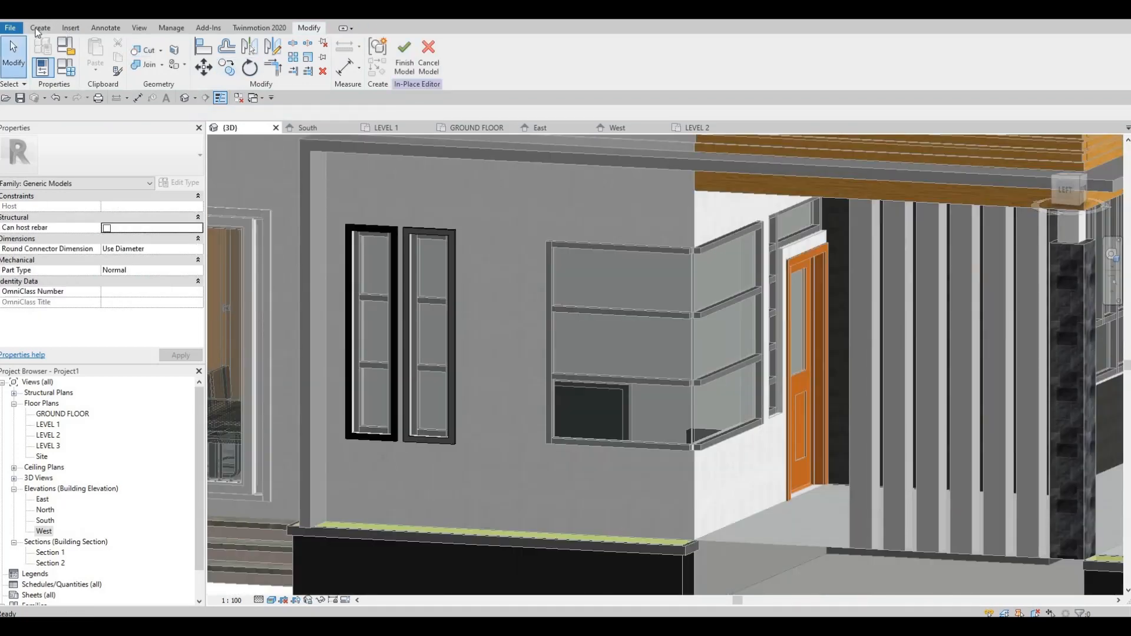
pyautogui.click(40, 27)
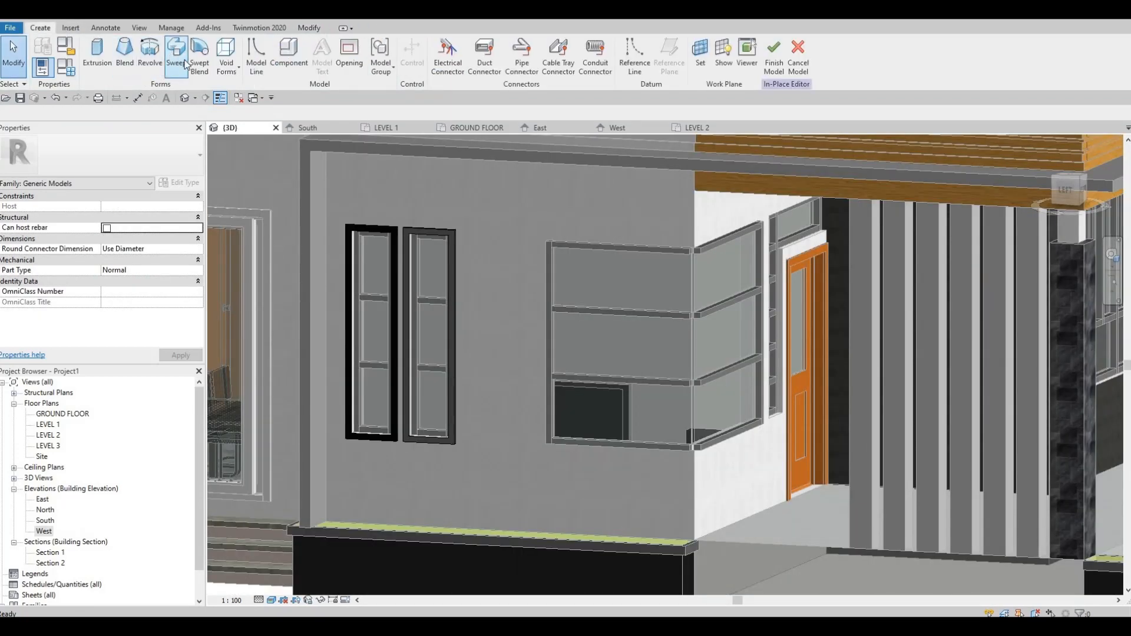
pyautogui.click(527, 70)
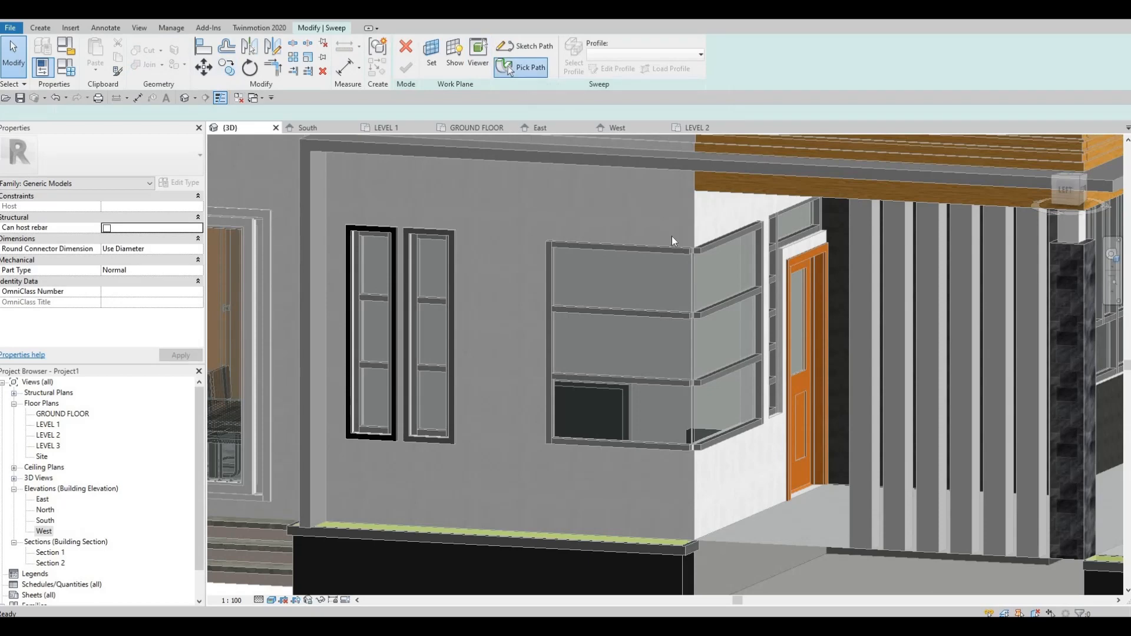
pyautogui.scroll(2, 681, 248)
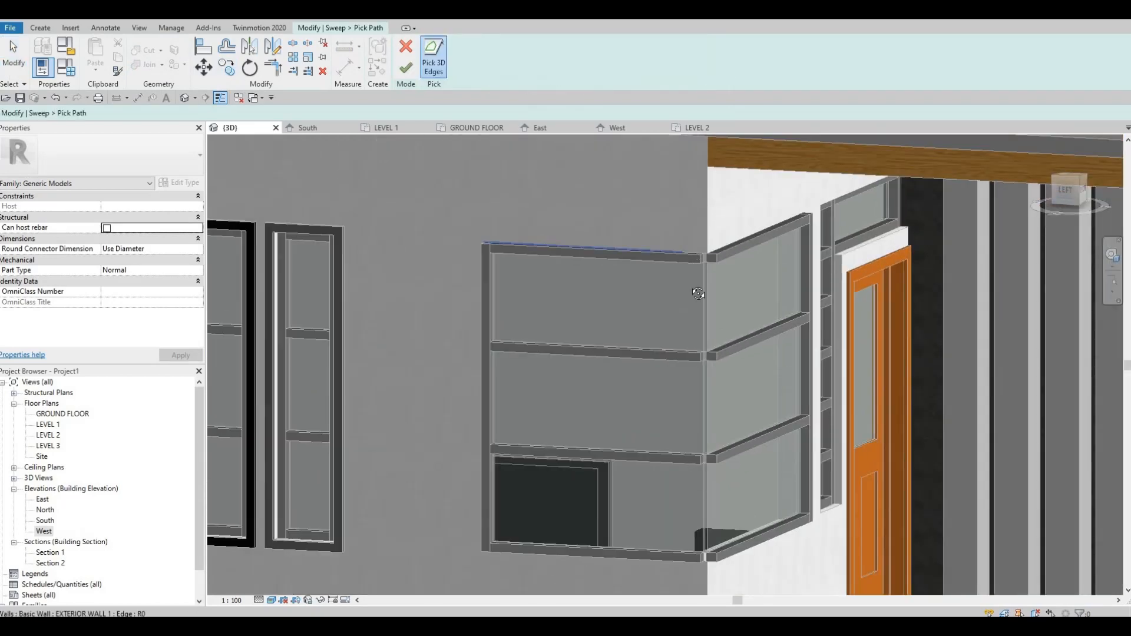
pyautogui.scroll(3, 689, 297)
pyautogui.scroll(4, 695, 304)
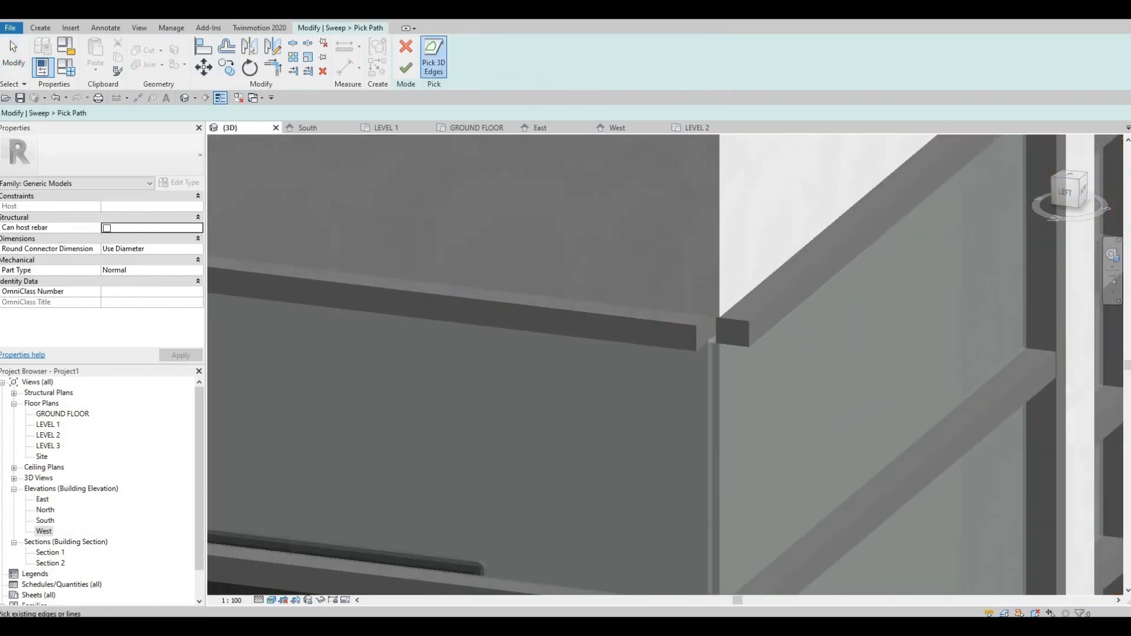
pyautogui.keyDown('shift'); pyautogui.moveTo(680, 257); pyautogui.dragTo(657, 200, button='middle'); pyautogui.keyUp('shift')
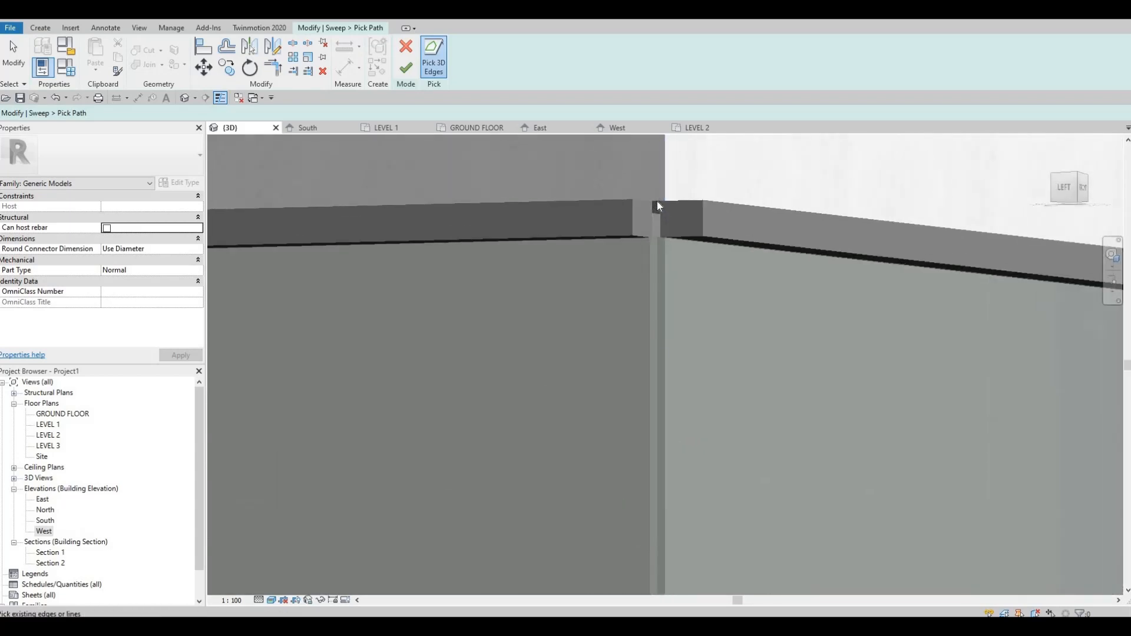
pyautogui.scroll(4, 652, 202)
pyautogui.click(652, 204)
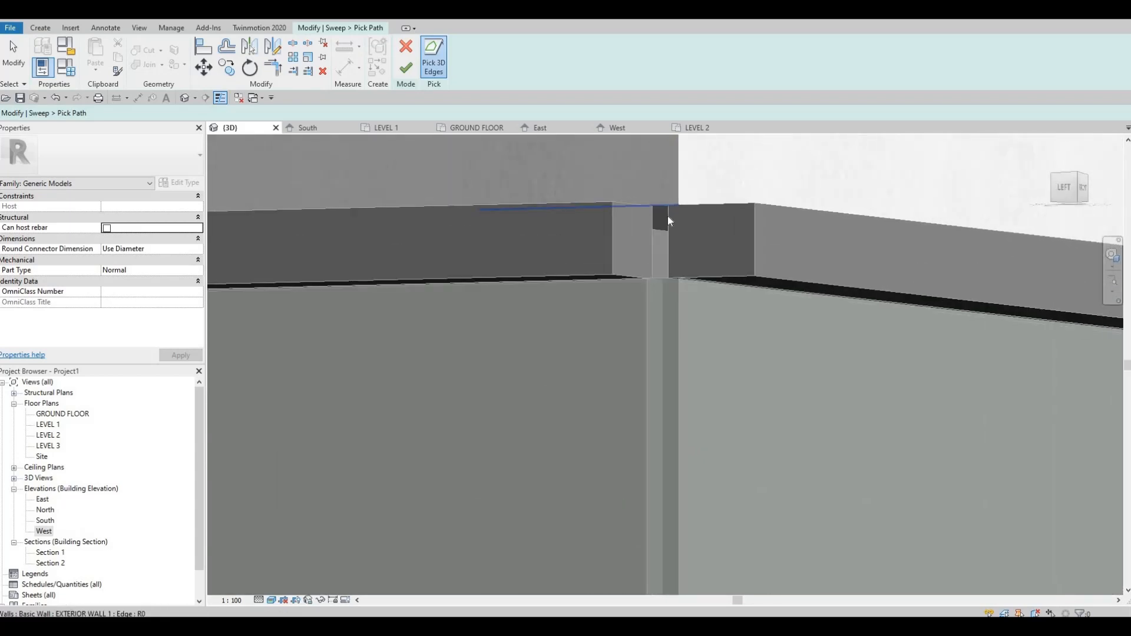
pyautogui.keyDown('shift'); pyautogui.moveTo(672, 287); pyautogui.dragTo(581, 373, button='middle'); pyautogui.keyUp('shift')
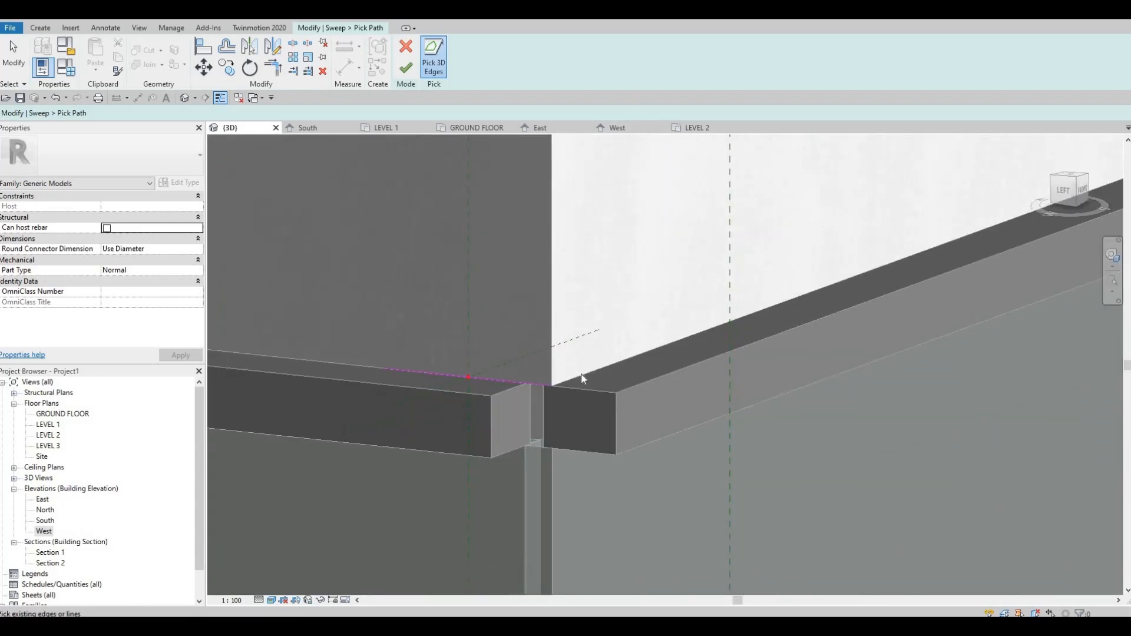
# Step: Add the upper edge and outer vertical edge of the corner window's door-side face to the sweep path
pyautogui.keyDown('shift'); pyautogui.moveTo(656, 256); pyautogui.dragTo(413, 204, button='middle'); pyautogui.keyUp('shift')
pyautogui.scroll(4, 414, 208)
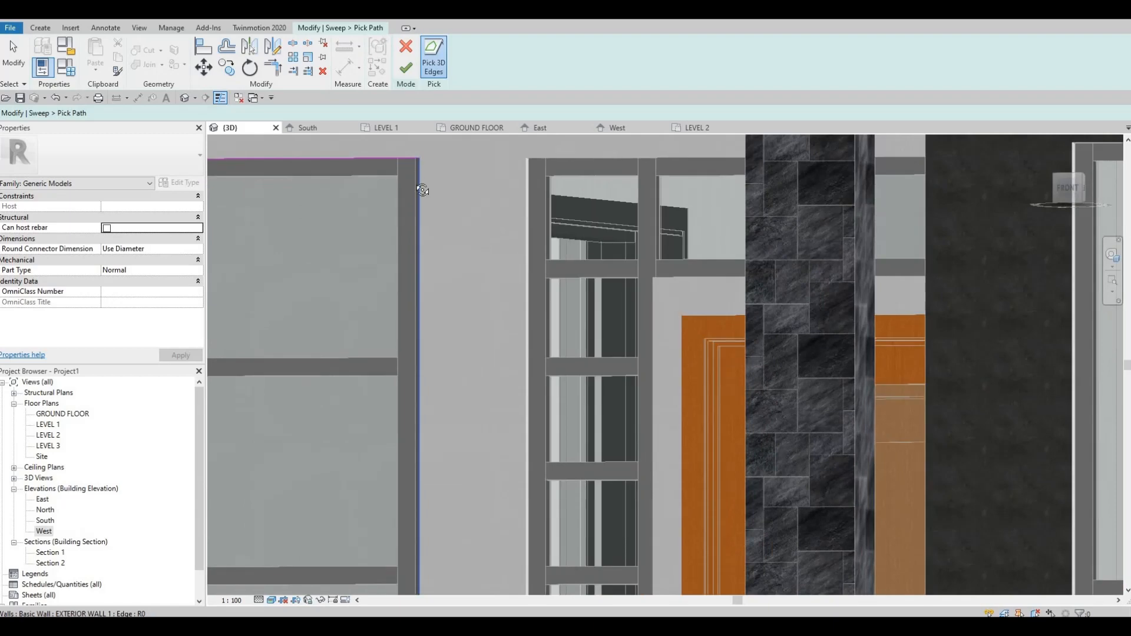
pyautogui.scroll(3, 401, 217)
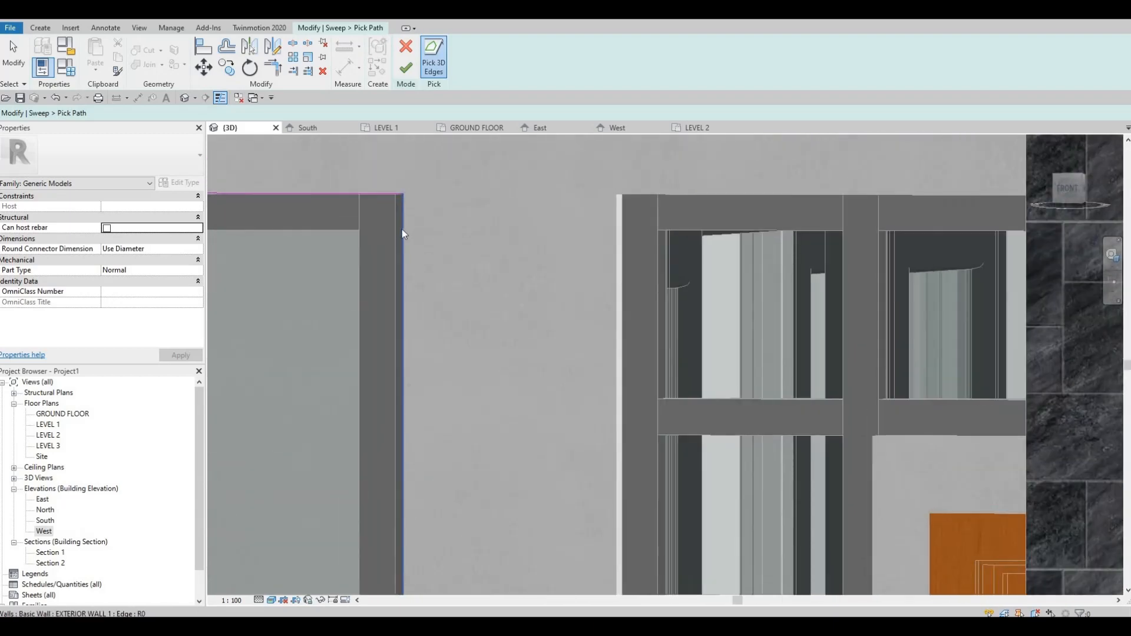
pyautogui.scroll(-3, 422, 261)
pyautogui.moveTo(659, 190); pyautogui.dragTo(685, 142, button='middle')
pyautogui.scroll(-2, 598, 375)
pyautogui.moveTo(461, 584); pyautogui.dragTo(684, 377, button='middle')
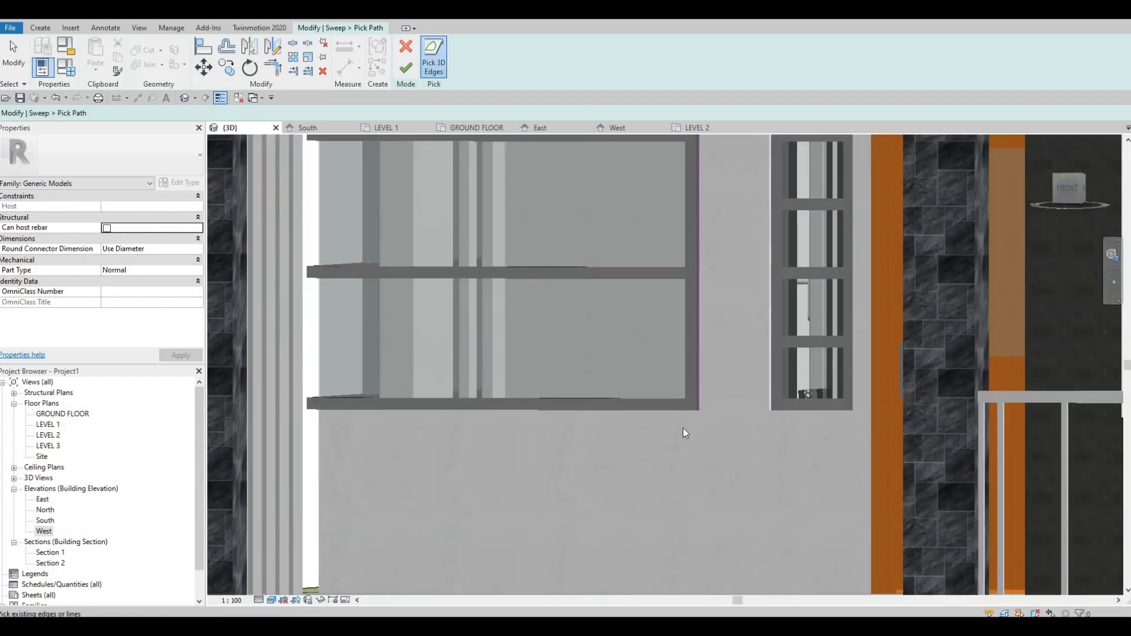
# Step: Add the lower edge of the corner window's door-side face to the sweep path
pyautogui.scroll(3, 682, 419)
pyautogui.moveTo(683, 421); pyautogui.dragTo(694, 387, button='middle')
pyautogui.scroll(-3, 694, 387)
pyautogui.scroll(5, 854, 332)
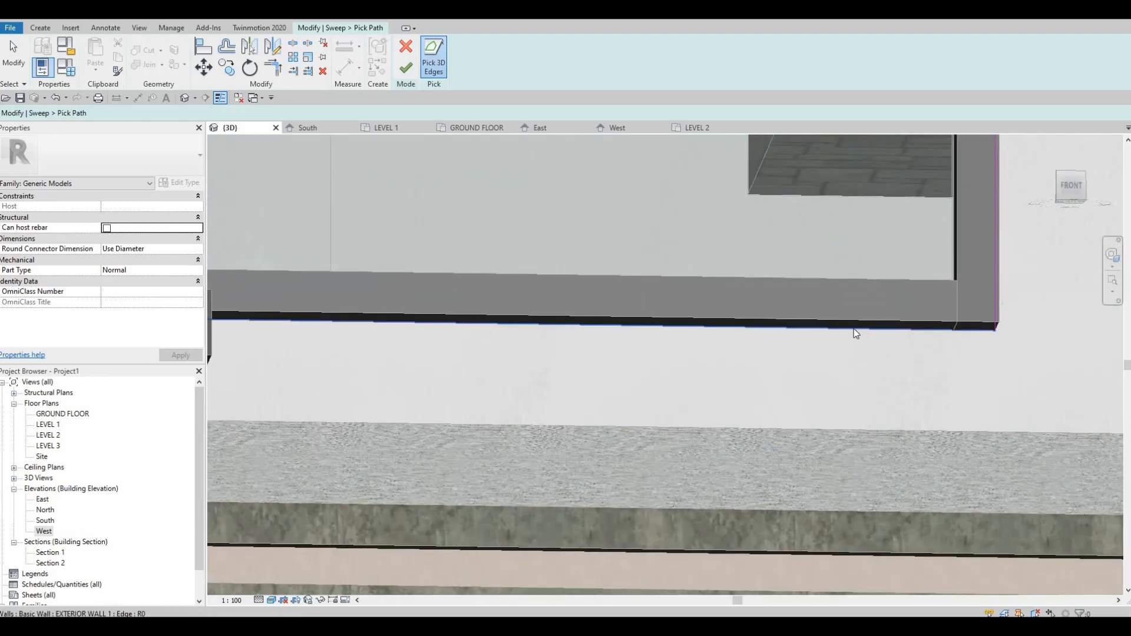
pyautogui.keyDown('shift'); pyautogui.moveTo(651, 356); pyautogui.dragTo(995, 324, button='middle'); pyautogui.keyUp('shift')
pyautogui.scroll(4, 991, 341)
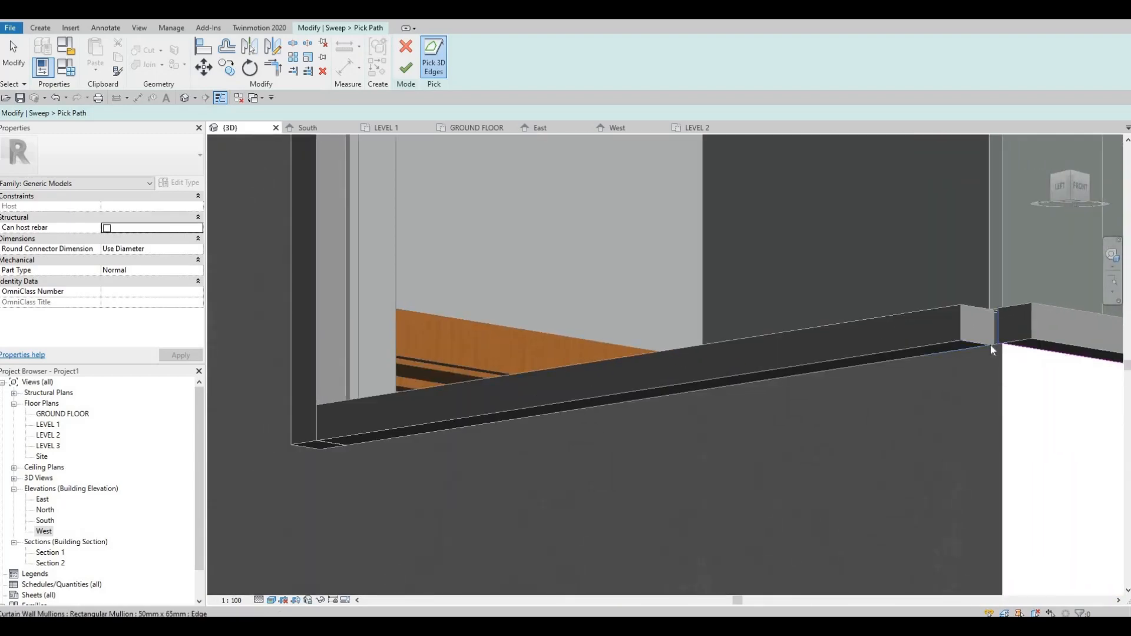
# Step: Add the lower edge and outer vertical edge of the corner window's face nearest the narrow windows to the path
pyautogui.scroll(2, 991, 345)
pyautogui.click(991, 346)
pyautogui.scroll(-4, 501, 301)
pyautogui.moveTo(553, 345); pyautogui.dragTo(904, 364, button='middle')
pyautogui.keyDown('shift'); pyautogui.moveTo(994, 389); pyautogui.dragTo(749, 480, button='middle'); pyautogui.keyUp('shift')
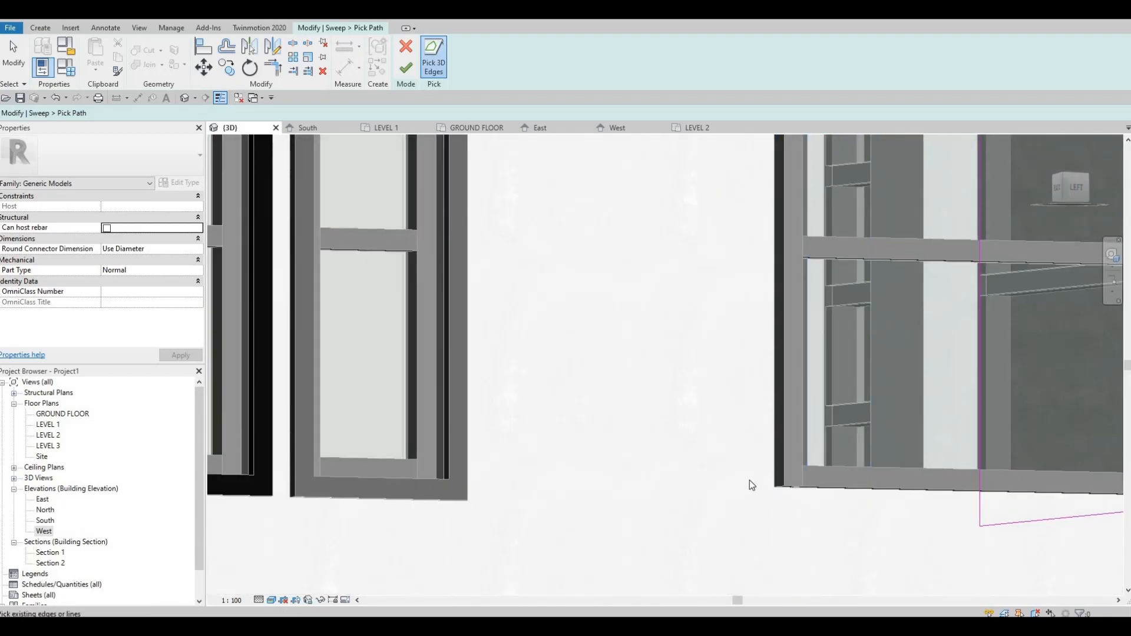
pyautogui.scroll(3, 749, 480)
pyautogui.scroll(1, 756, 479)
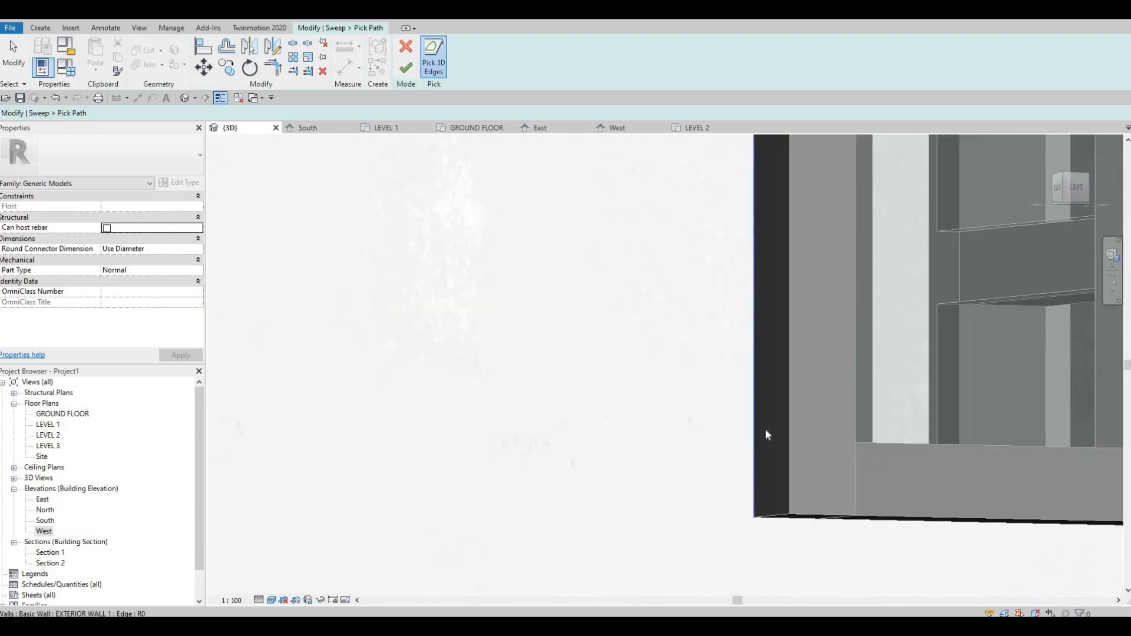
# Step: Trim the path's vertical line nearest the narrow windows and the adjoining lower line to a corner
pyautogui.press('Escape')
pyautogui.press('Escape')
pyautogui.scroll(-2, 767, 435)
pyautogui.press('t')
pyautogui.press('r')
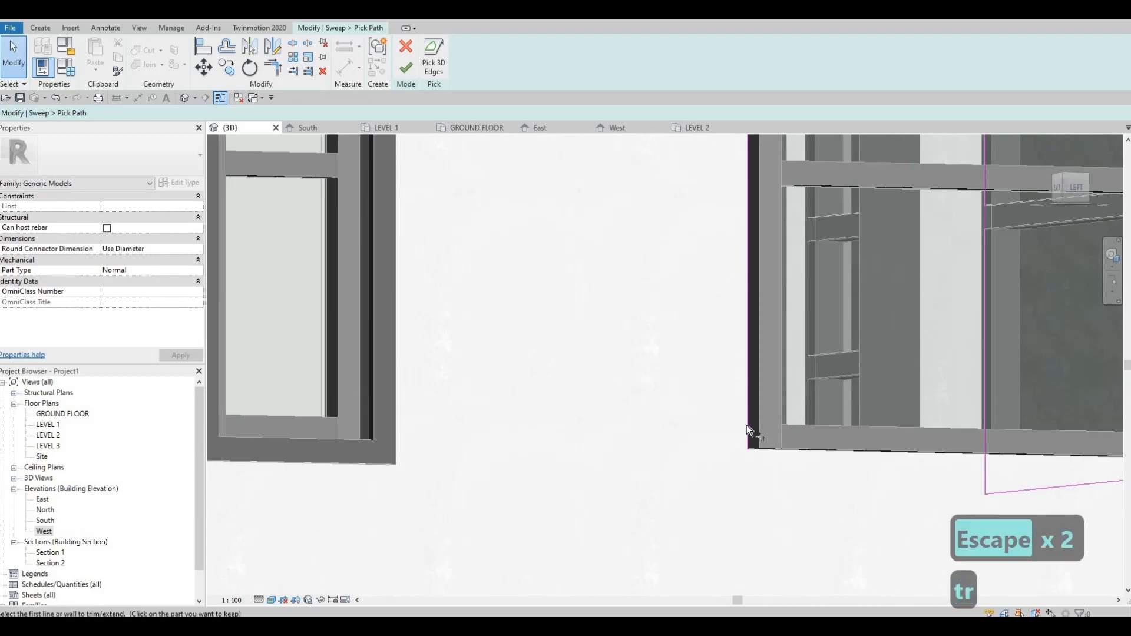
pyautogui.click(747, 436)
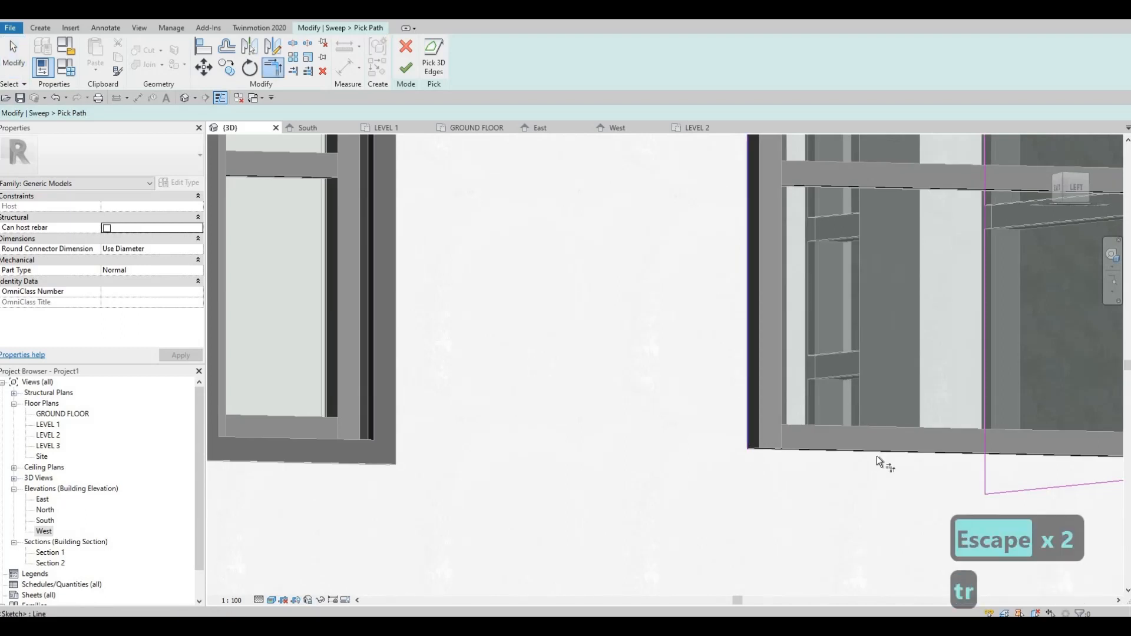
pyautogui.moveTo(877, 455); pyautogui.dragTo(652, 395, button='middle')
pyautogui.scroll(-2, 893, 385)
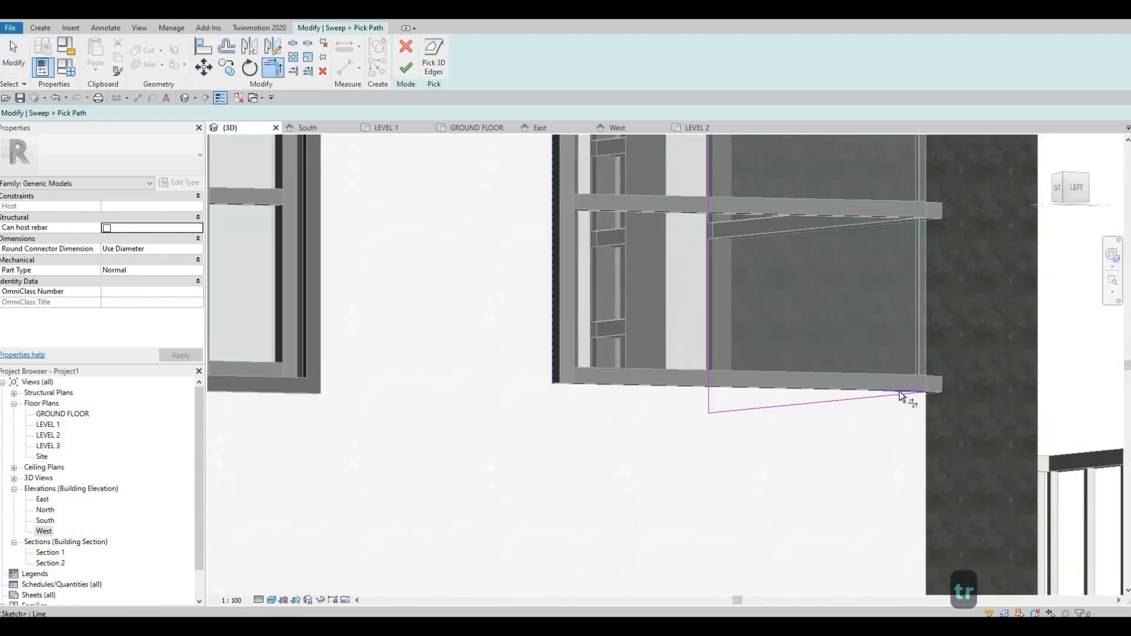
pyautogui.moveTo(579, 524); pyautogui.dragTo(576, 581, button='middle')
pyautogui.moveTo(714, 318); pyautogui.dragTo(608, 495, button='middle')
# Step: Trim the same vertical line and the upper path line to meet at the window's upper corner
pyautogui.scroll(-2, 613, 489)
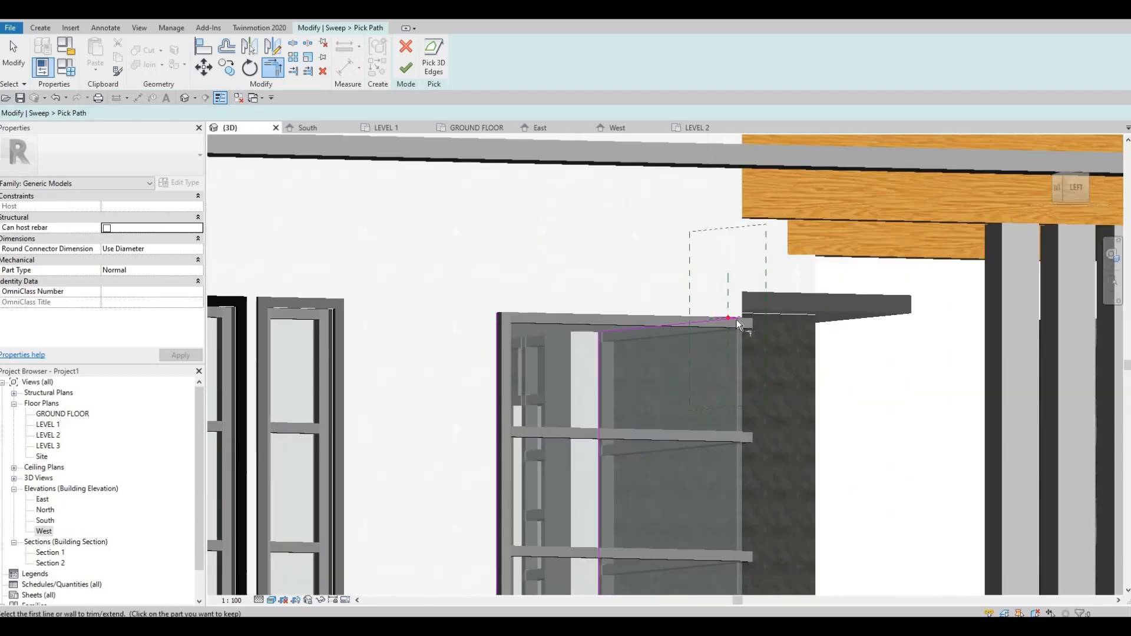
pyautogui.scroll(3, 724, 320)
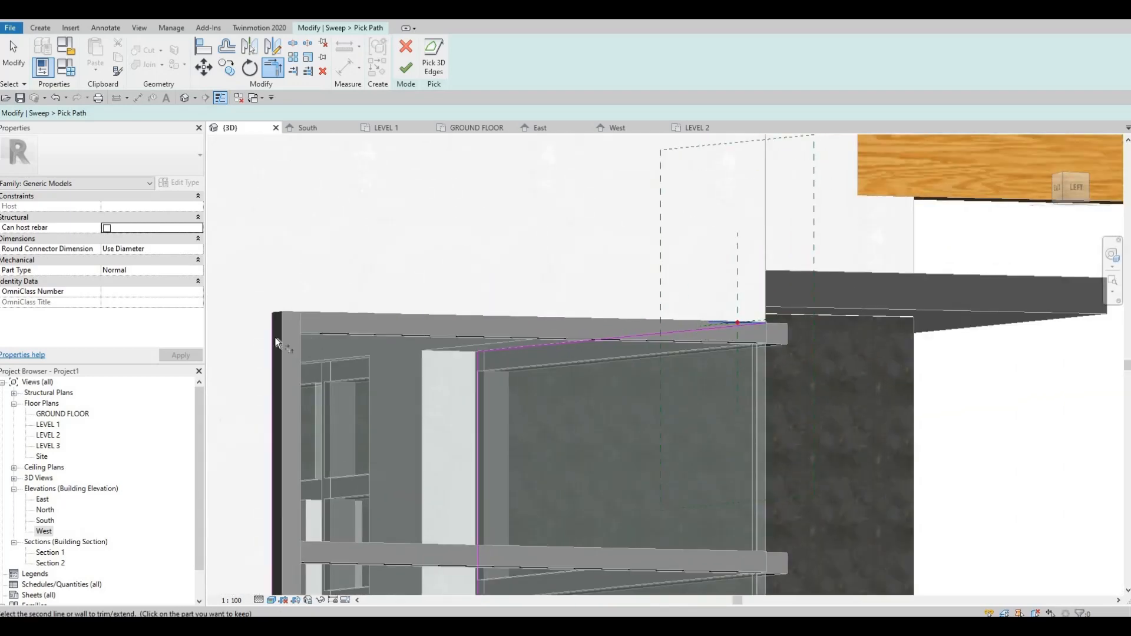
pyautogui.click(274, 337)
pyautogui.click(730, 323)
pyautogui.scroll(-1, 553, 401)
# Step: Trim the two lower path lines to meet at the wall corner and finish the sweep path
pyautogui.keyDown('shift'); pyautogui.moveTo(530, 405); pyautogui.dragTo(412, 277, button='middle'); pyautogui.keyUp('shift')
pyautogui.scroll(2, 433, 282)
pyautogui.keyDown('shift'); pyautogui.moveTo(516, 294); pyautogui.dragTo(631, 409, button='middle'); pyautogui.keyUp('shift')
pyautogui.scroll(5, 588, 395)
pyautogui.scroll(2, 586, 393)
pyautogui.click(585, 388)
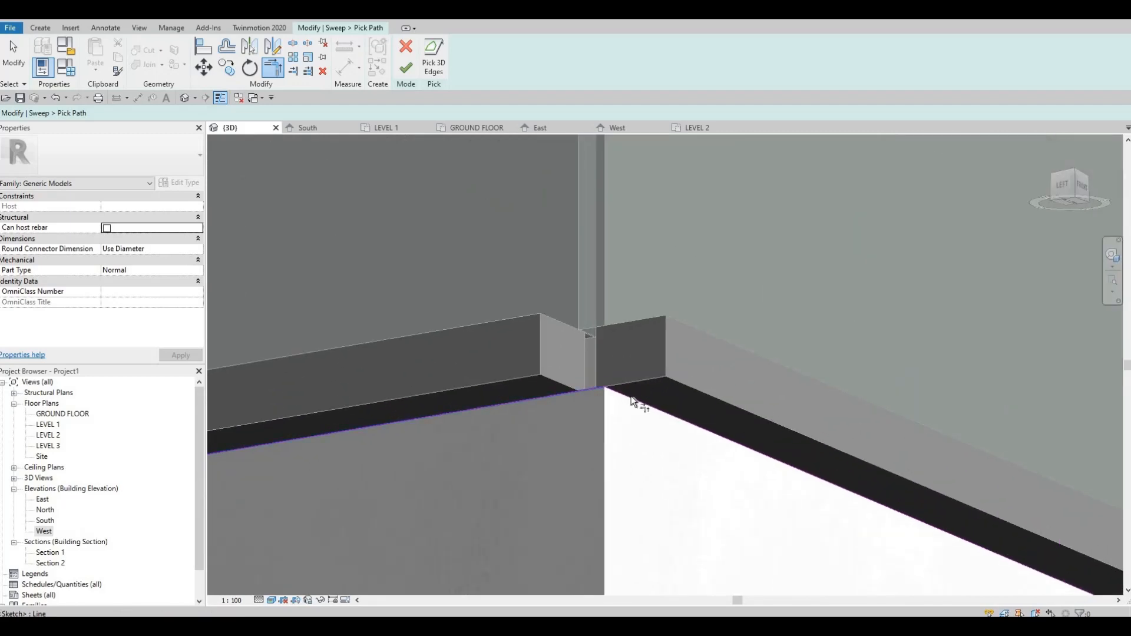
pyautogui.click(625, 337)
pyautogui.scroll(-6, 621, 508)
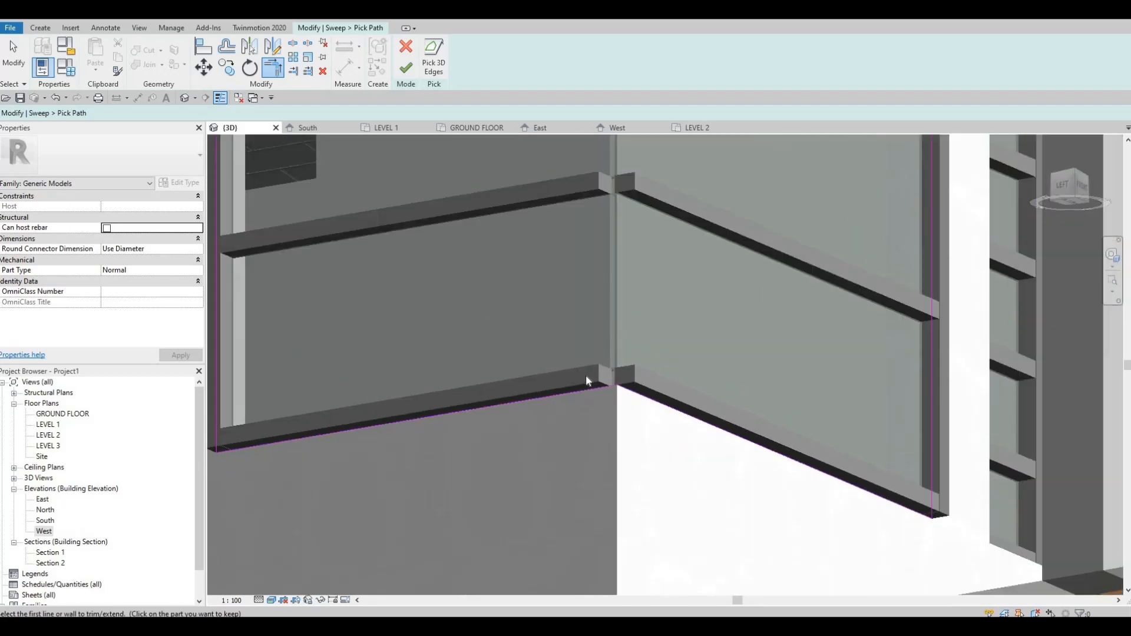
pyautogui.press('Escape')
pyautogui.keyDown('shift'); pyautogui.moveTo(621, 451); pyautogui.dragTo(690, 501, button='middle'); pyautogui.keyUp('shift')
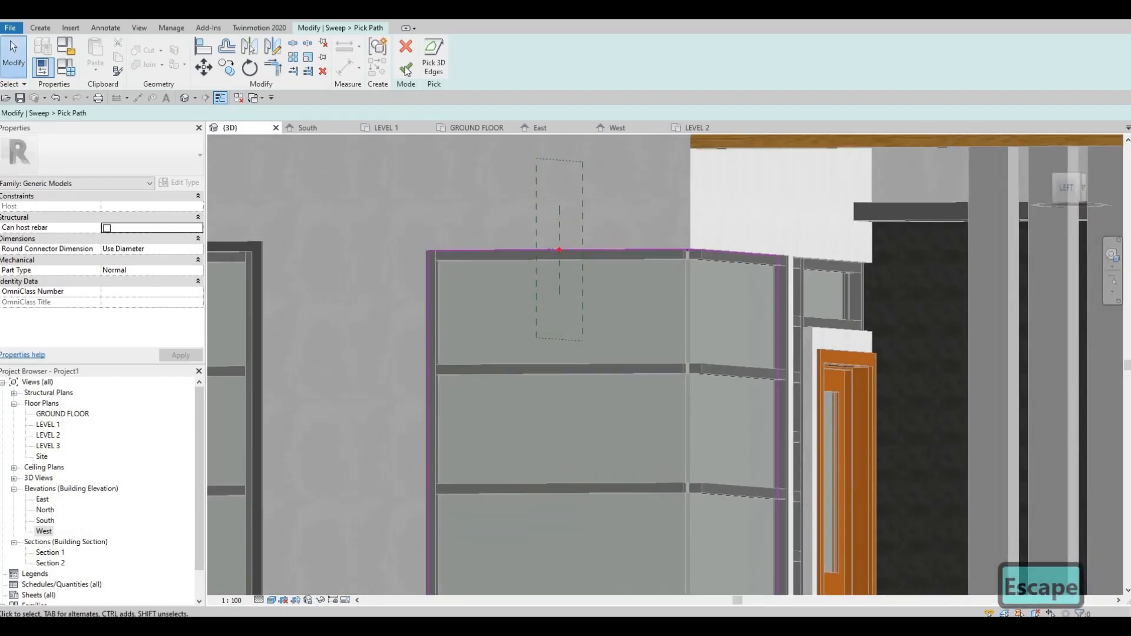
pyautogui.click(406, 67)
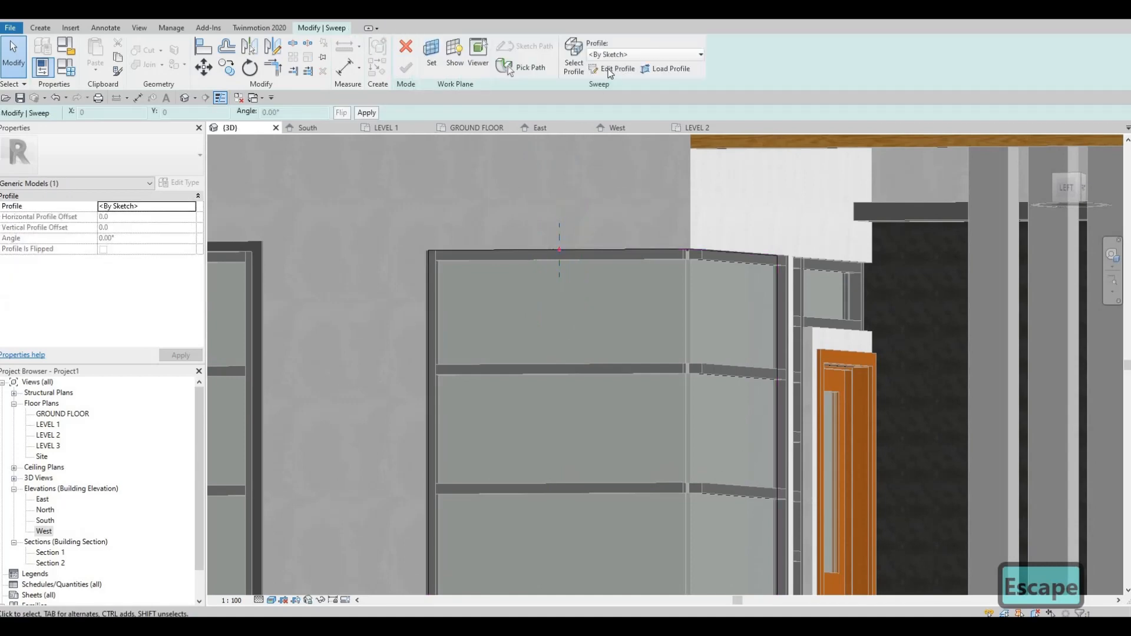
# Step: Sketch a rectangular sweep profile about 90 mm by 100 mm at the path's reference point on the corner window's upper edge
pyautogui.click(613, 68)
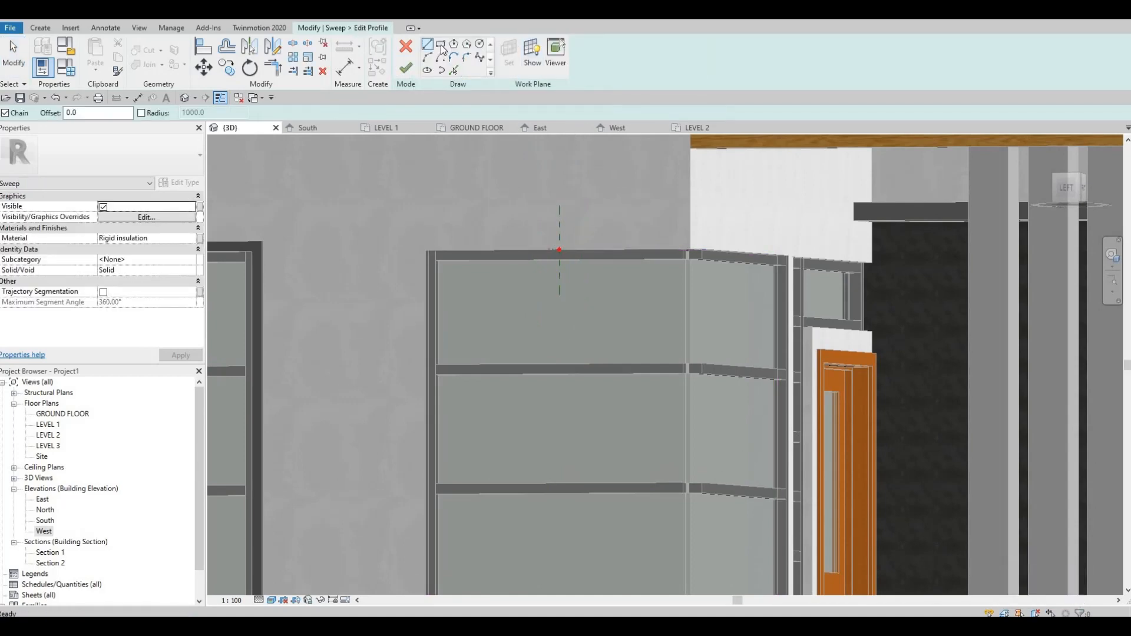
pyautogui.scroll(5, 557, 224)
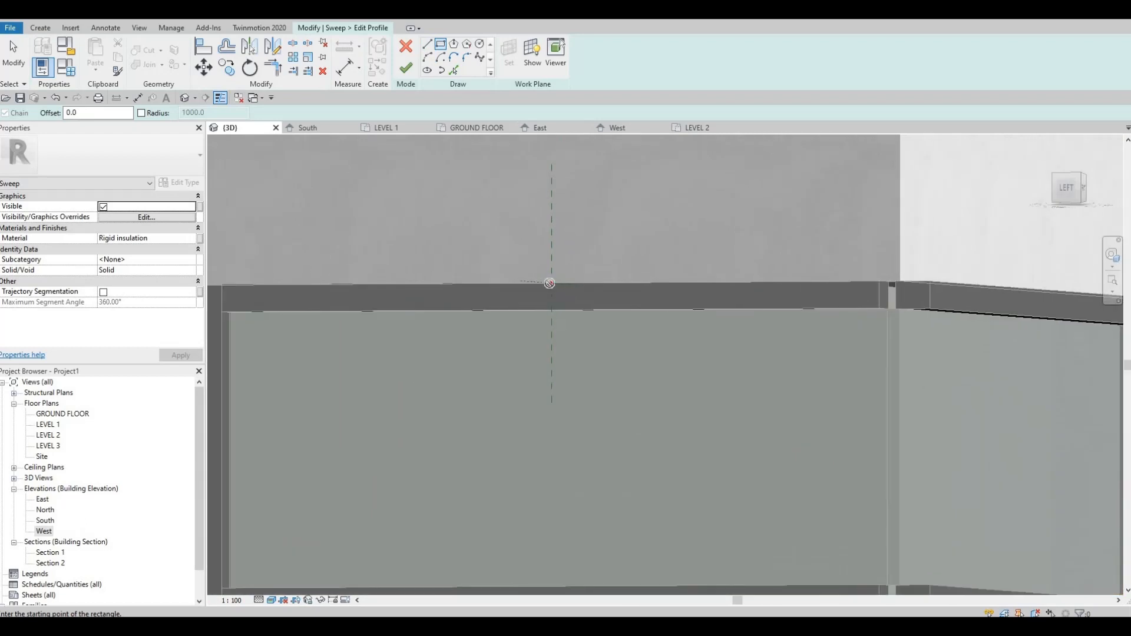
pyautogui.click(541, 234)
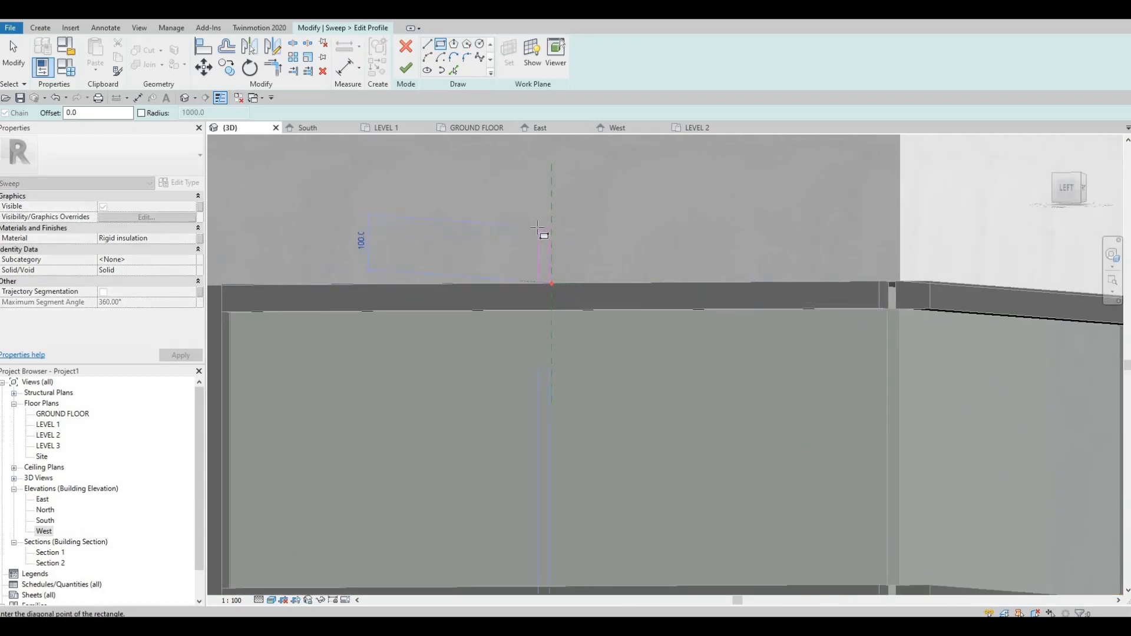
pyautogui.click(537, 225)
pyautogui.press('Escape')
pyautogui.press('Escape')
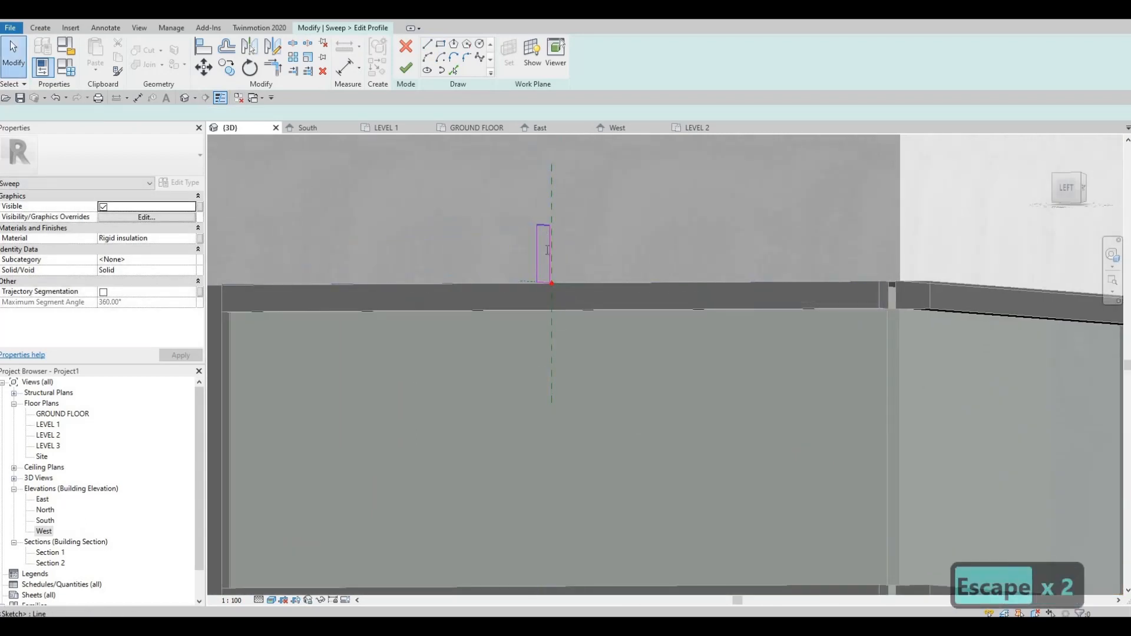
# Step: Set the height of the corner window's profile rectangle to 50 mm
pyautogui.click(547, 250)
pyautogui.click(550, 254)
pyautogui.write('5')
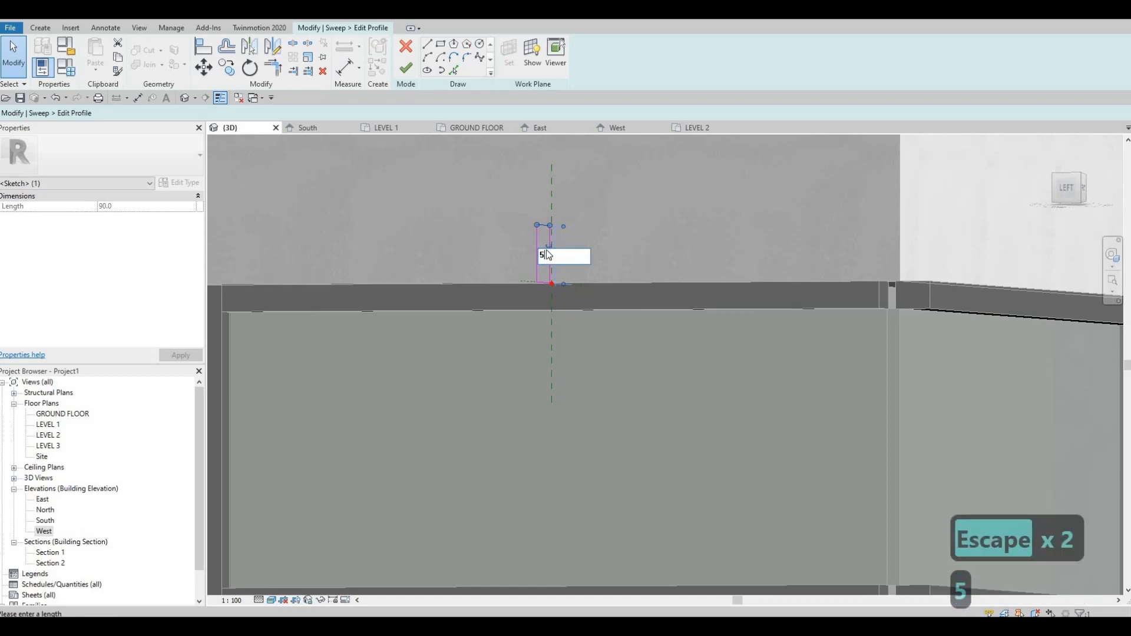
pyautogui.write('0')
pyautogui.press('Return')
pyautogui.press('Escape')
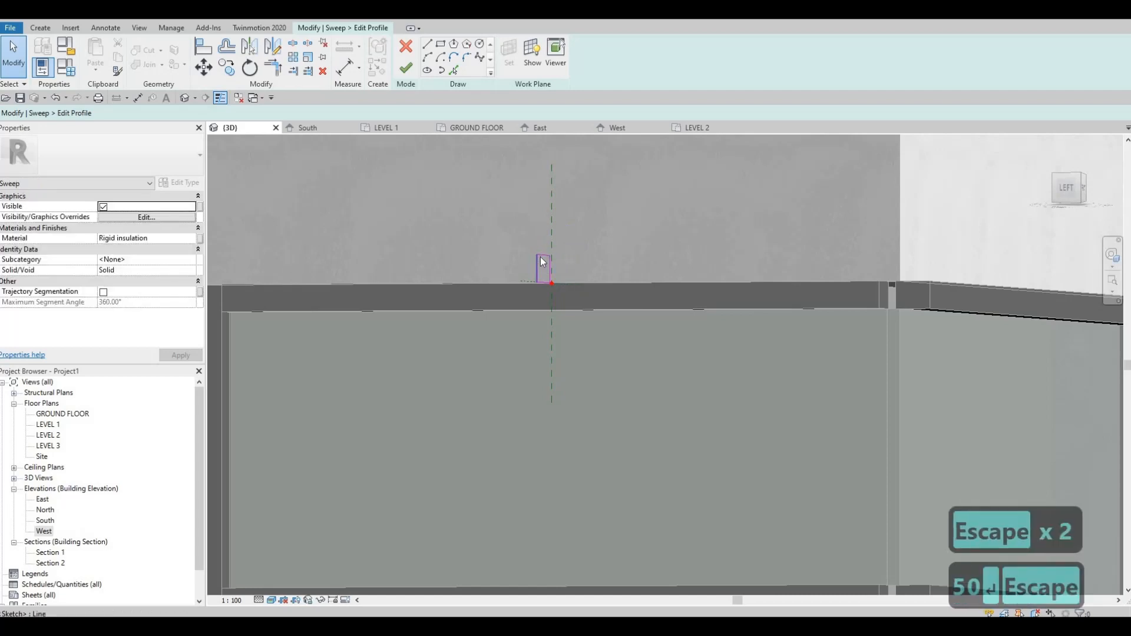
# Step: Set the depth of the corner window's profile rectangle to 30 mm and finish the profile sketch
pyautogui.click(537, 260)
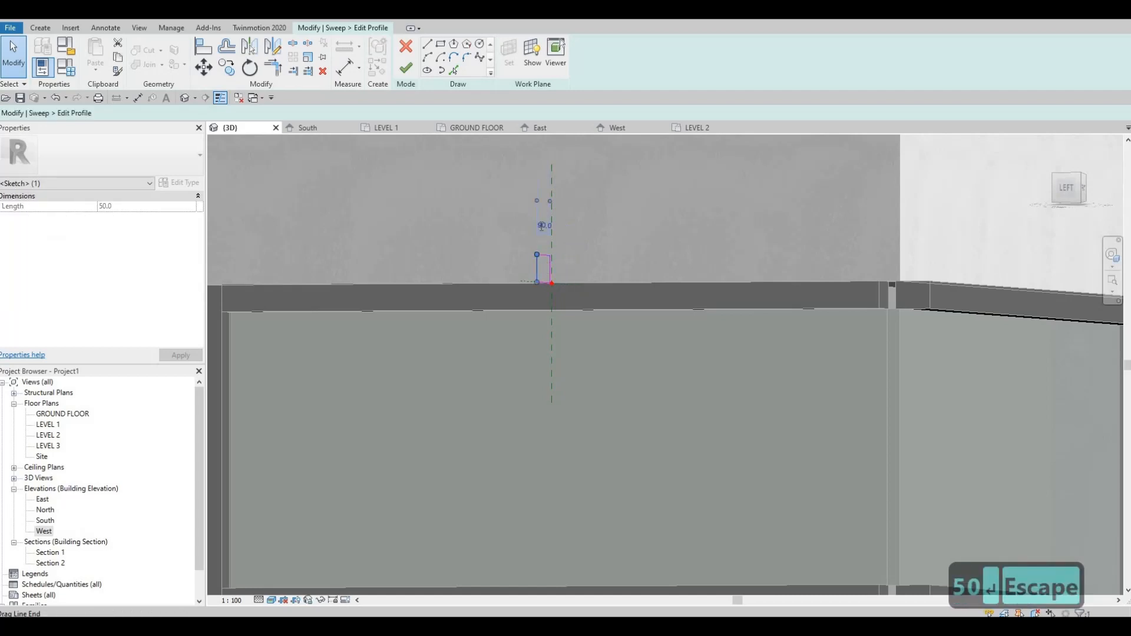
pyautogui.click(541, 227)
pyautogui.write('30')
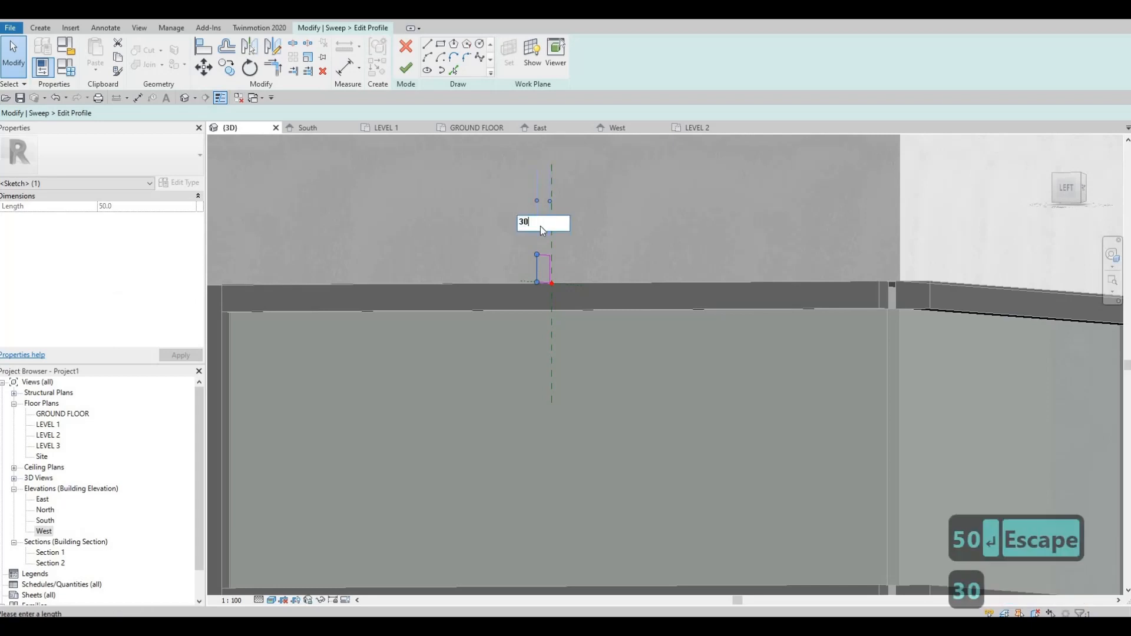
pyautogui.press('Return')
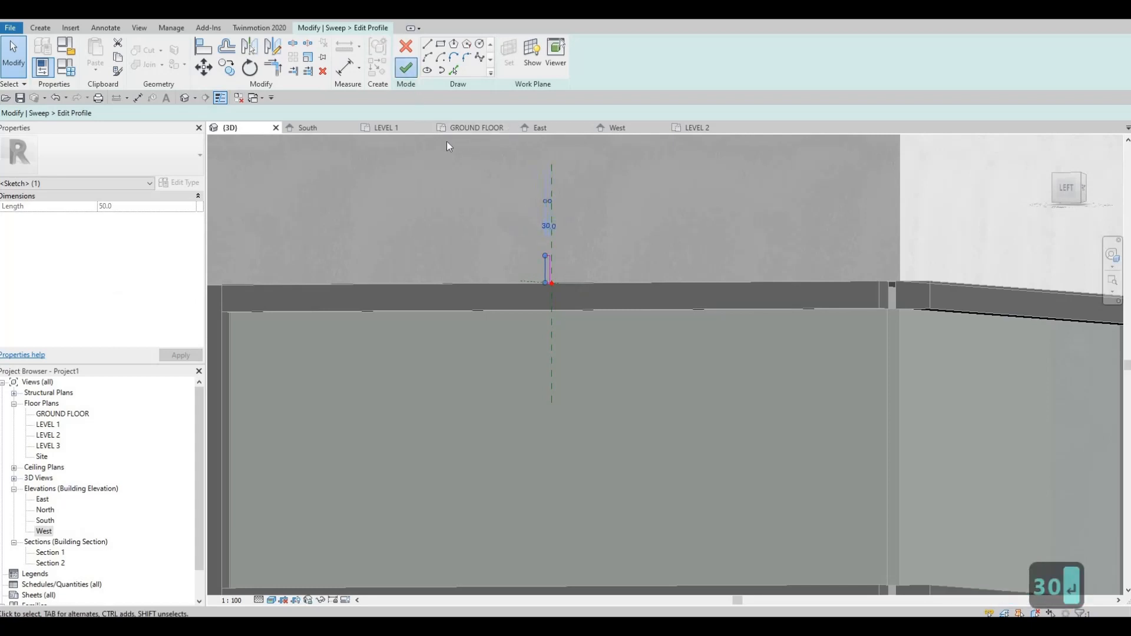
pyautogui.click(406, 67)
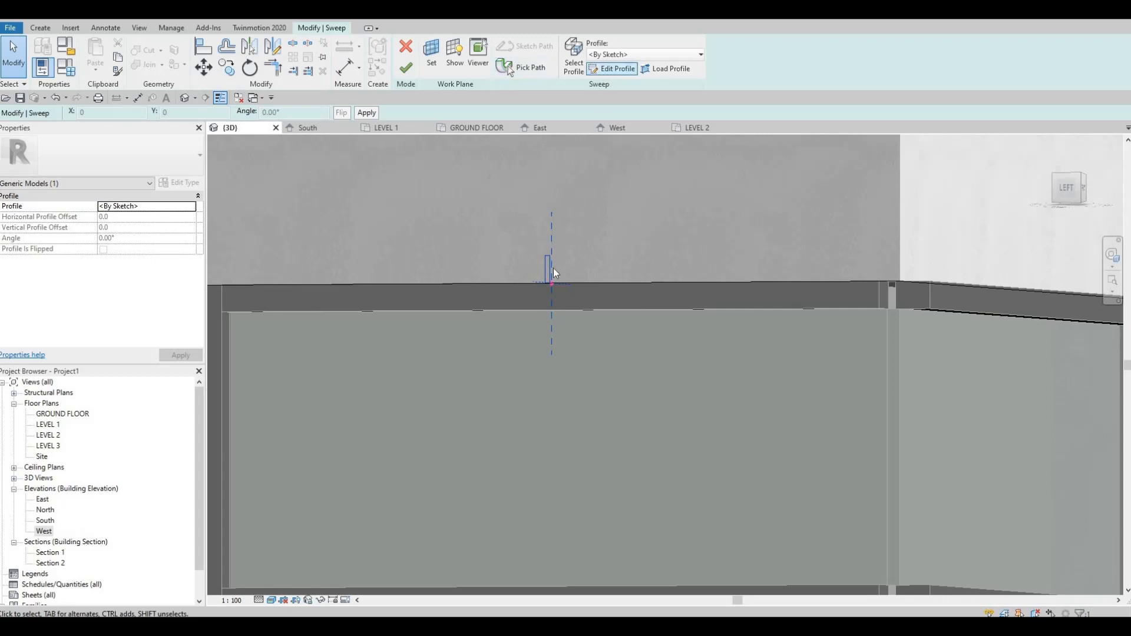
# Step: Reopen the corner window's profile sketch and set the rectangle's depth to 180 mm
pyautogui.scroll(3, 536, 267)
pyautogui.press('Escape')
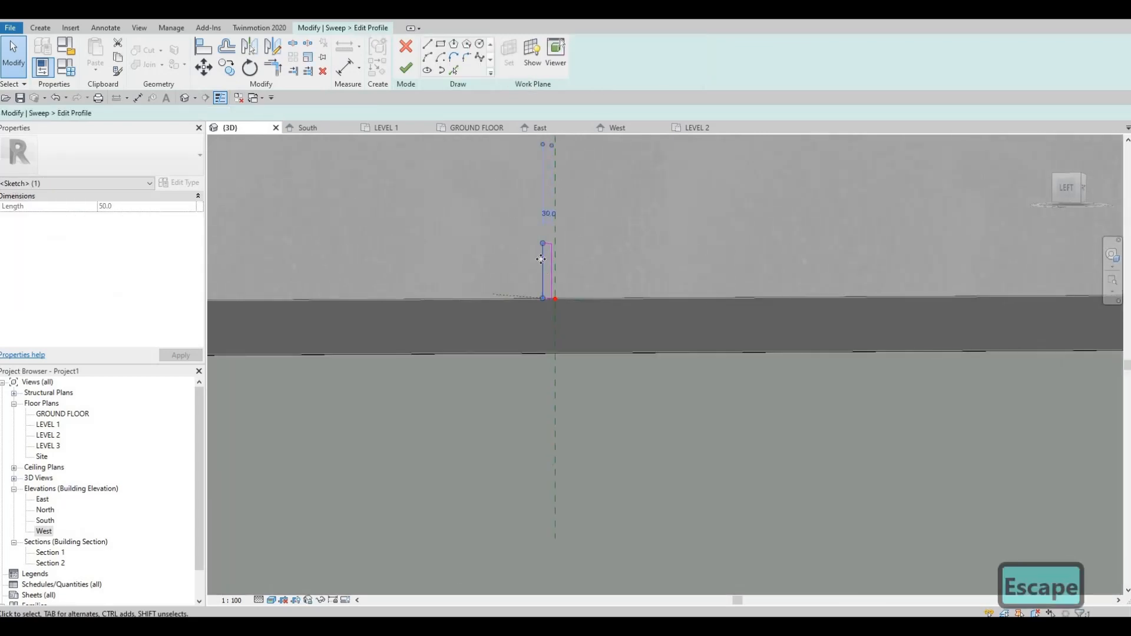
pyautogui.click(541, 260)
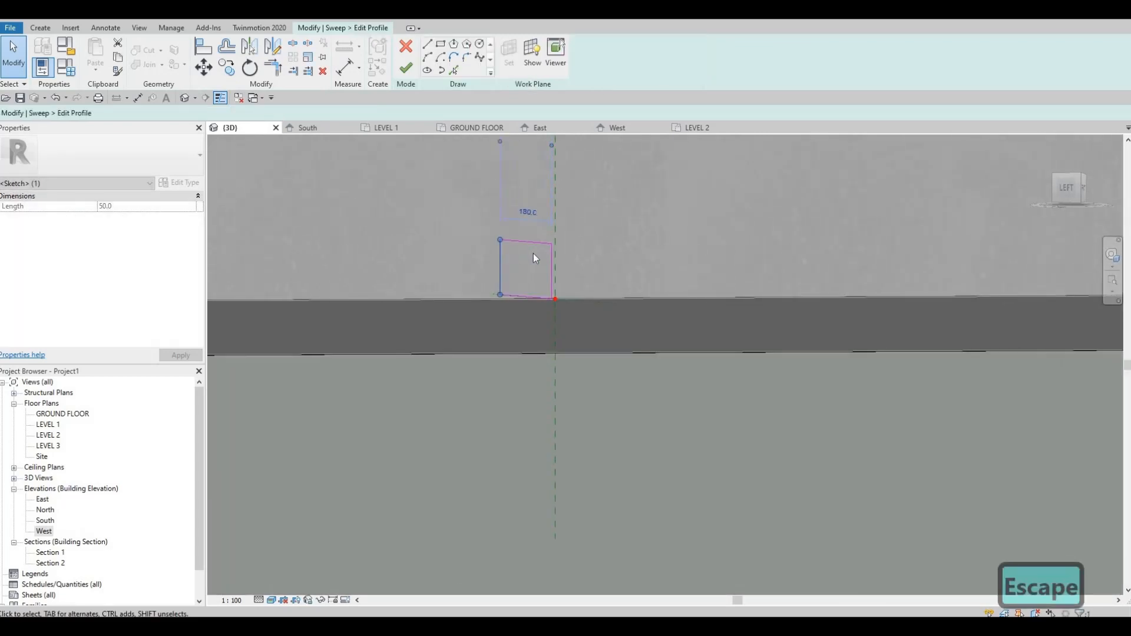
pyautogui.keyDown('shift'); pyautogui.moveTo(535, 260); pyautogui.dragTo(529, 248, button='middle'); pyautogui.keyUp('shift')
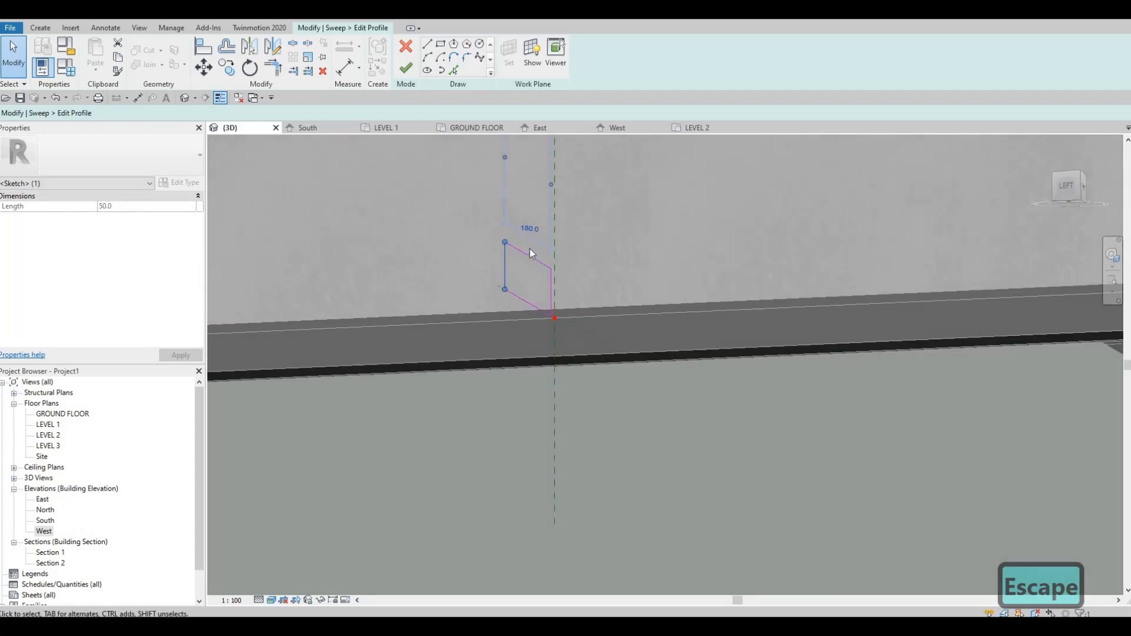
pyautogui.press('F1')
pyautogui.press('F1')
pyautogui.keyDown('shift'); pyautogui.moveTo(640, 333); pyautogui.dragTo(649, 282, button='middle'); pyautogui.keyUp('shift')
pyautogui.moveTo(622, 281)
pyautogui.mouseDown()
pyautogui.moveTo(434, 231)
pyautogui.moveTo(666, 325)
pyautogui.mouseUp()
pyautogui.moveTo(635, 277)
pyautogui.keyDown('shift'); pyautogui.mouseDown(button='middle')
pyautogui.moveTo(538, 263)
pyautogui.moveTo(648, 297)
pyautogui.mouseUp(button='middle'); pyautogui.keyUp('shift')
pyautogui.press('m')
pyautogui.press('a')
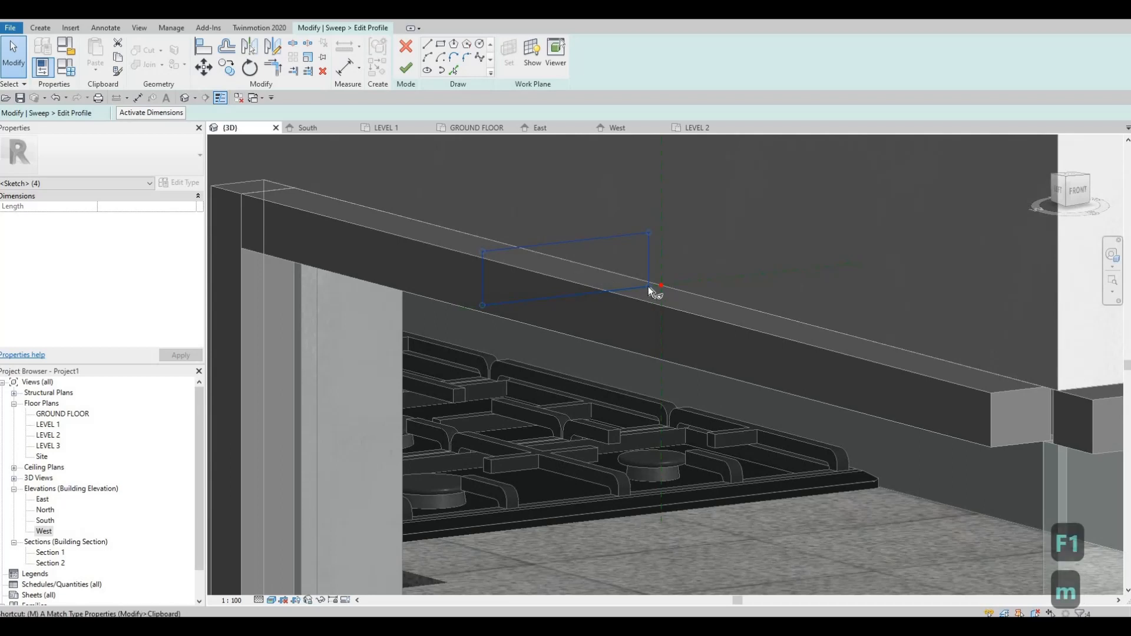
pyautogui.press('Escape')
pyautogui.press('Escape')
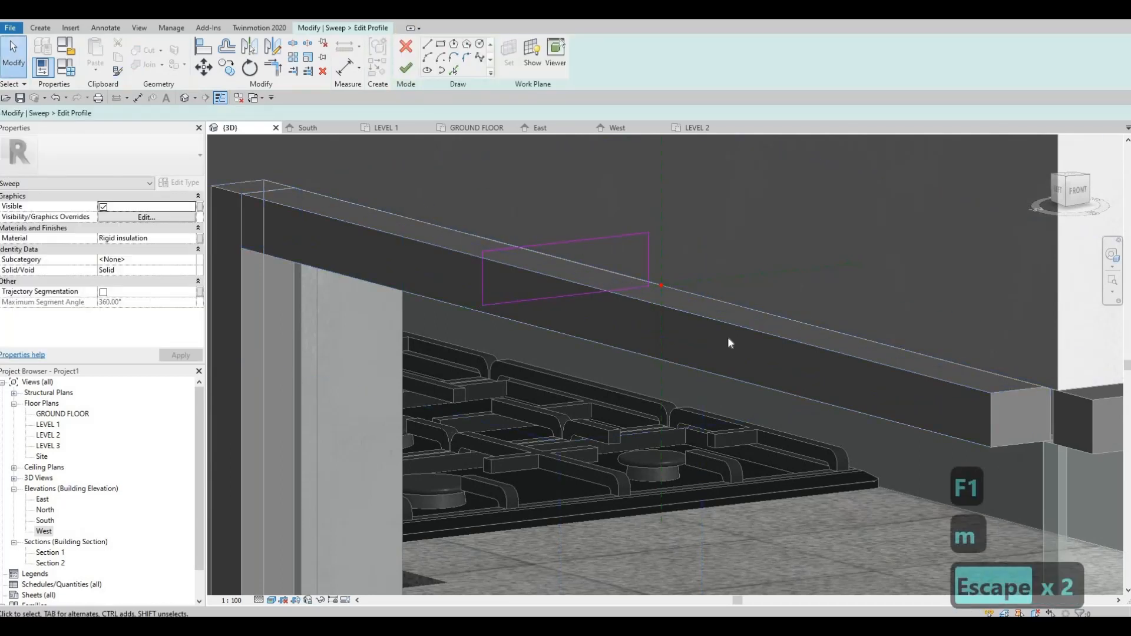
# Step: Move the profile rectangle so its lower inner corner sits on the sweep path's reference point
pyautogui.press('m')
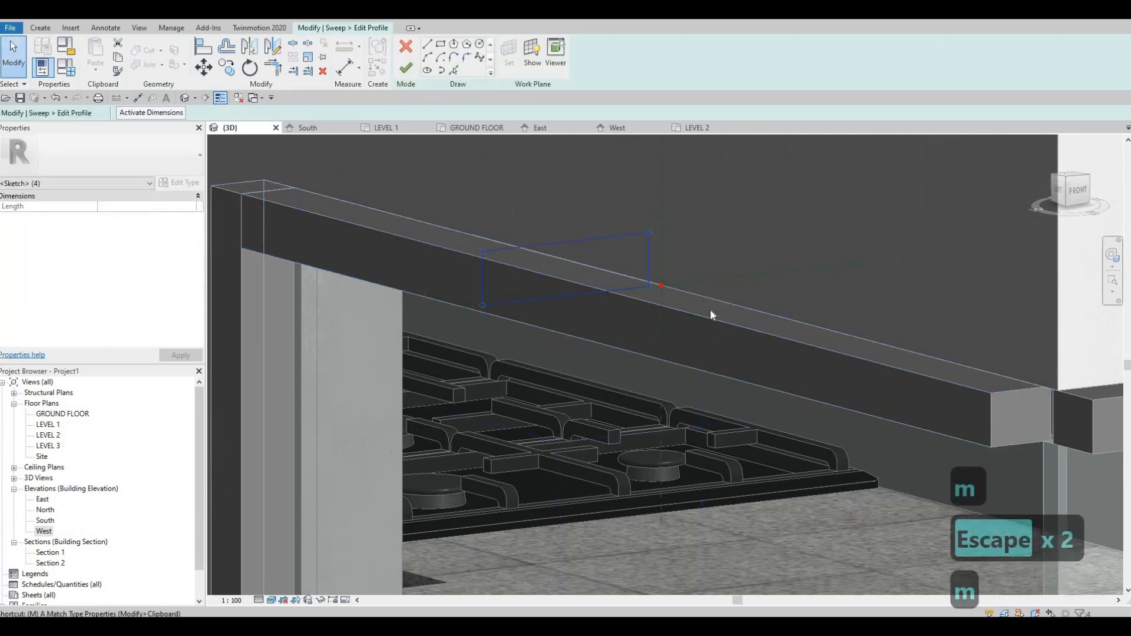
pyautogui.press('v')
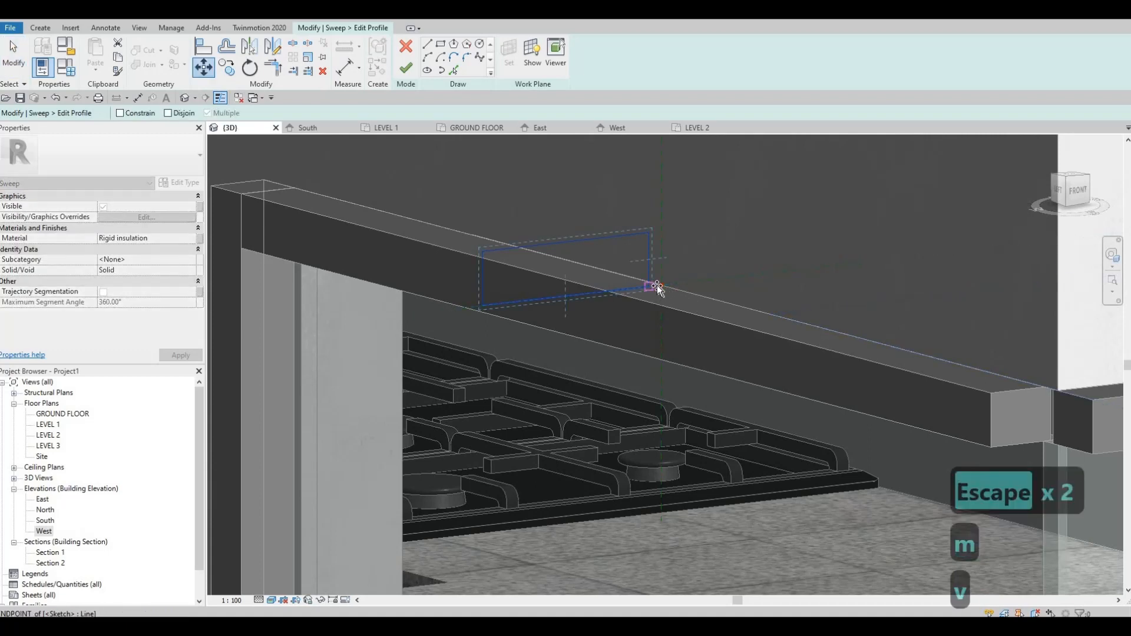
pyautogui.click(651, 290)
pyautogui.press('Escape')
pyautogui.press('Escape')
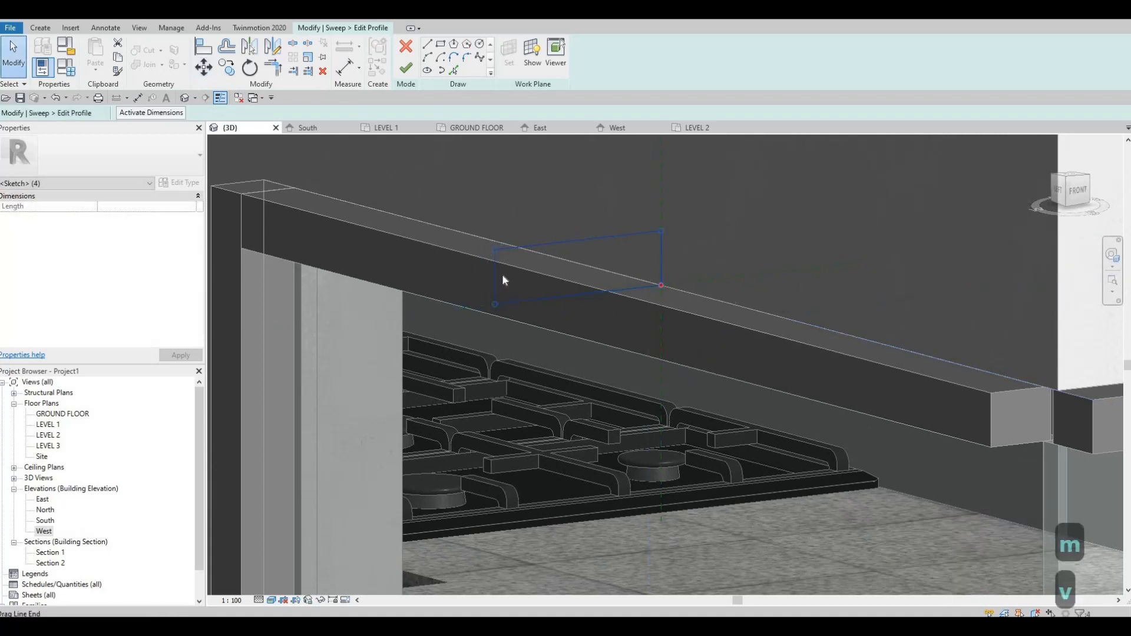
# Step: Shift the profile rectangle's outer vertical line towards the wall, reducing the depth to about 65 mm
pyautogui.click(496, 271)
pyautogui.moveTo(546, 269); pyautogui.dragTo(623, 262)
pyautogui.click(644, 236)
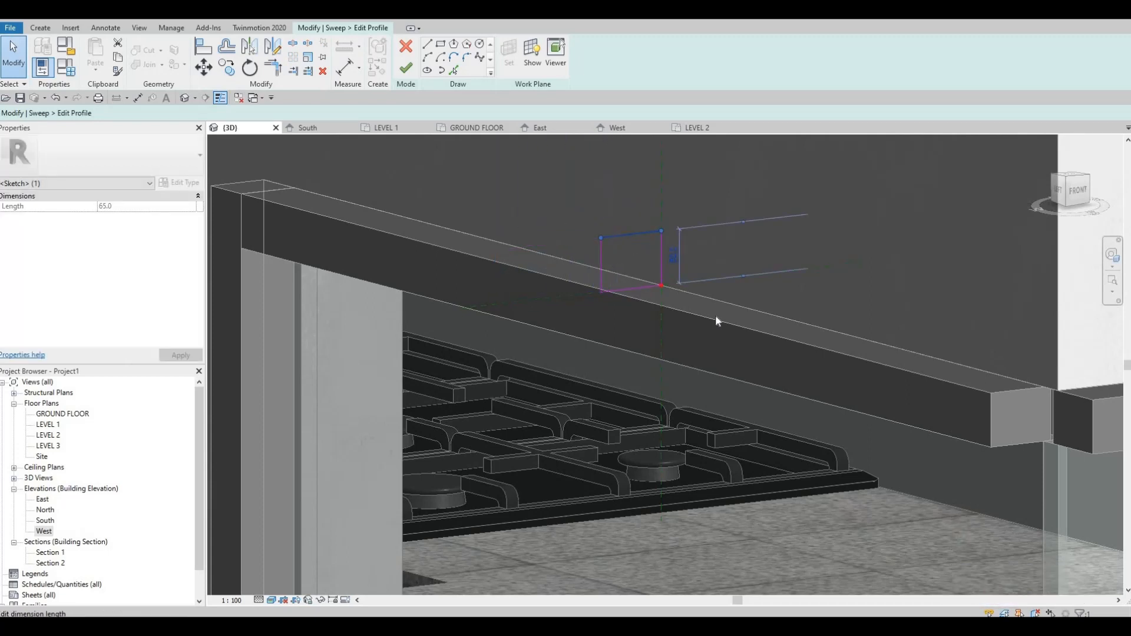
pyautogui.click(673, 256)
pyautogui.press('Escape')
# Step: Finish the profile sketch and complete the sweep around the corner window
pyautogui.keyDown('shift'); pyautogui.moveTo(738, 309); pyautogui.dragTo(708, 345, button='middle'); pyautogui.keyUp('shift')
pyautogui.keyDown('shift'); pyautogui.moveTo(703, 313); pyautogui.dragTo(751, 175, button='middle'); pyautogui.keyUp('shift')
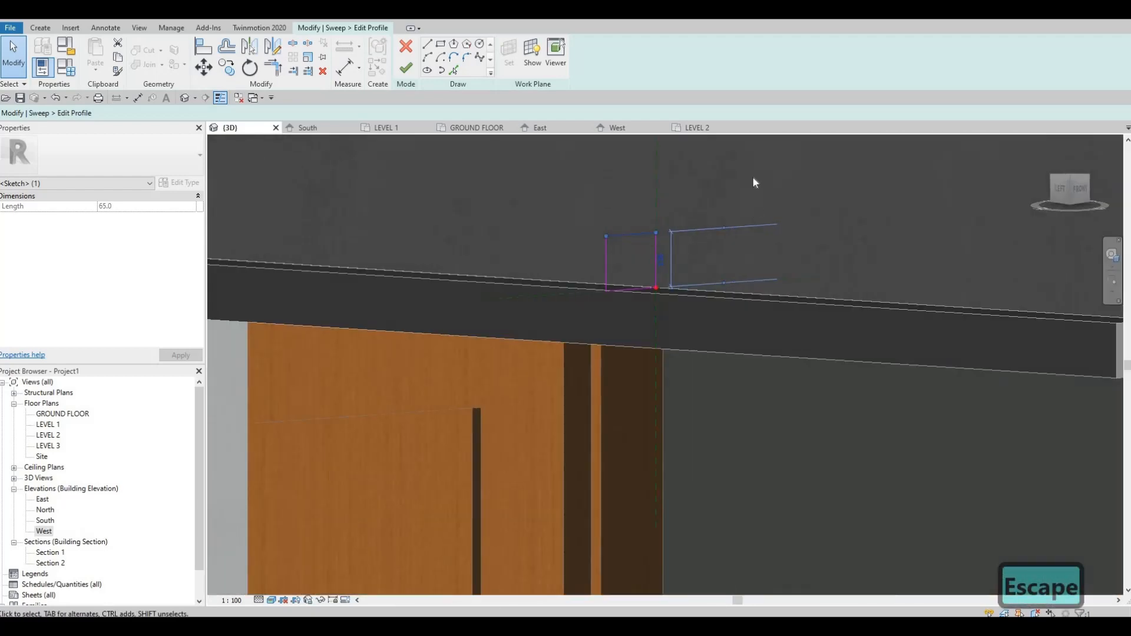
pyautogui.scroll(-4, 706, 178)
pyautogui.moveTo(689, 289); pyautogui.dragTo(729, 196, button='middle')
pyautogui.scroll(-2, 701, 207)
pyautogui.moveTo(674, 247); pyautogui.dragTo(634, 277, button='middle')
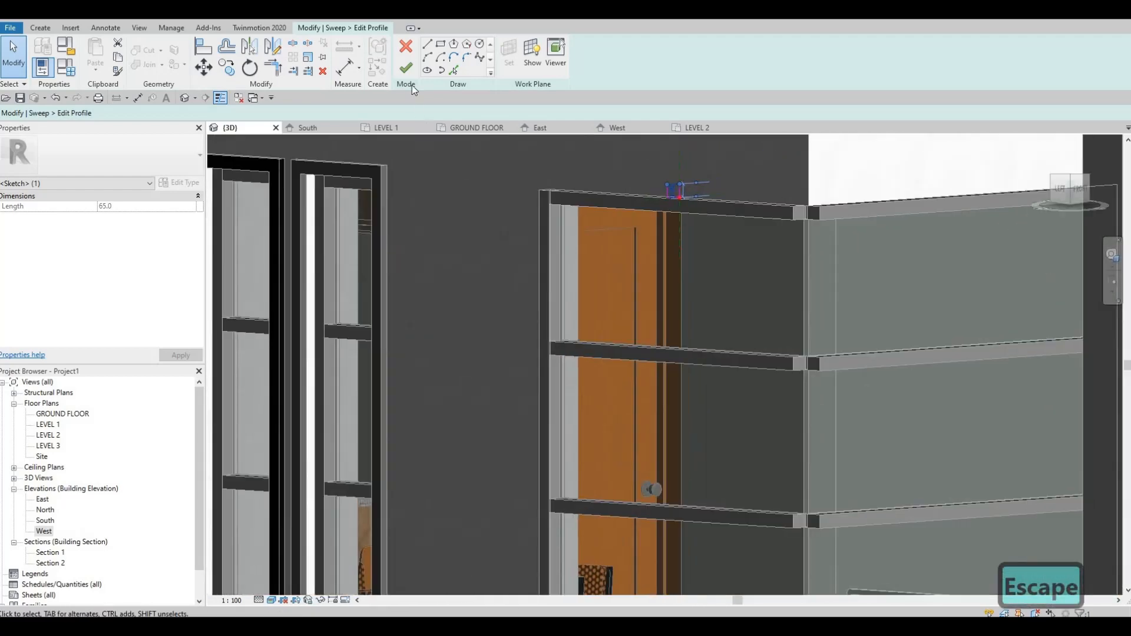
pyautogui.click(406, 69)
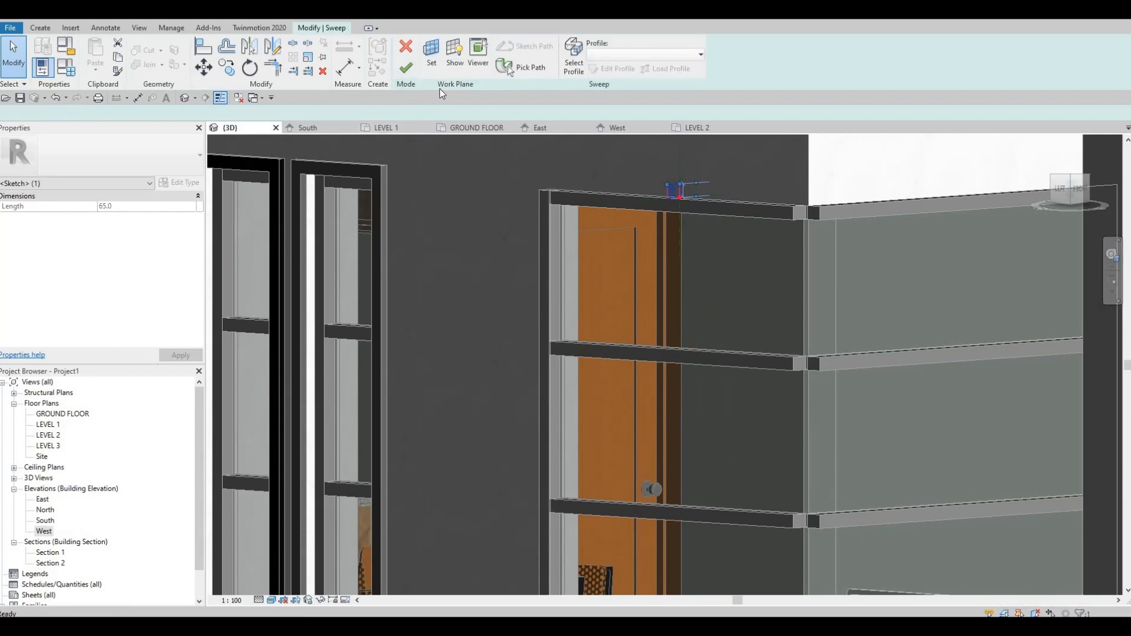
pyautogui.click(406, 67)
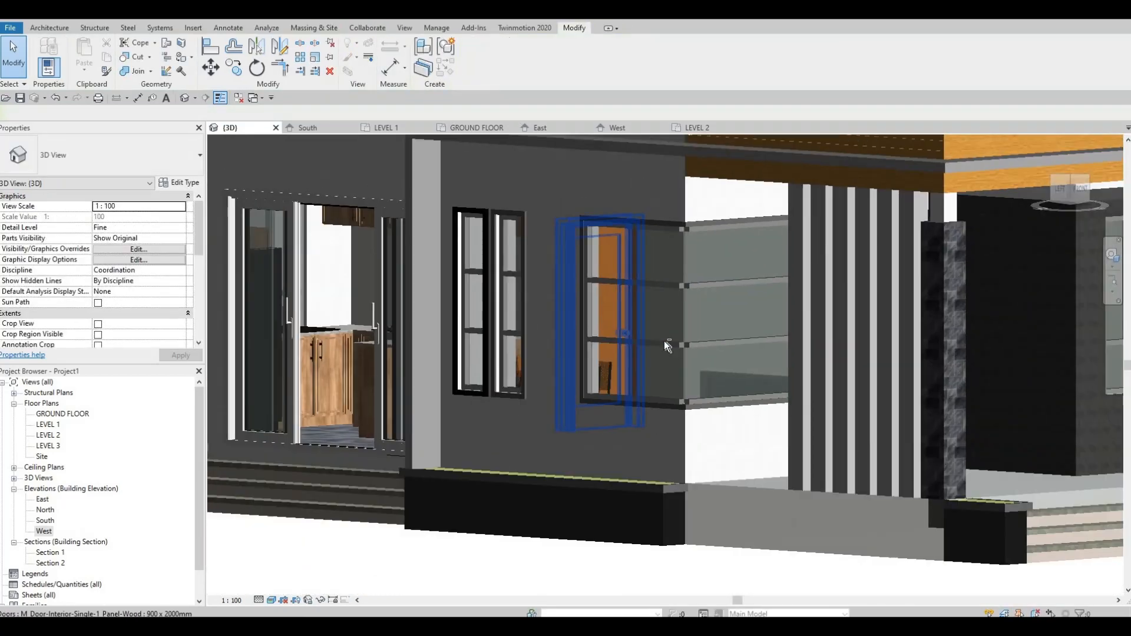
# Step: Finish the in-place model of the corner window's frame
pyautogui.keyDown('shift'); pyautogui.moveTo(664, 341); pyautogui.dragTo(1038, 335, button='middle'); pyautogui.keyUp('shift')
pyautogui.keyDown('shift'); pyautogui.moveTo(753, 314); pyautogui.dragTo(872, 309, button='middle'); pyautogui.keyUp('shift')
pyautogui.scroll(3, 725, 307)
pyautogui.scroll(-3, 754, 292)
pyautogui.keyDown('shift'); pyautogui.moveTo(754, 291); pyautogui.dragTo(807, 366, button='middle'); pyautogui.keyUp('shift')
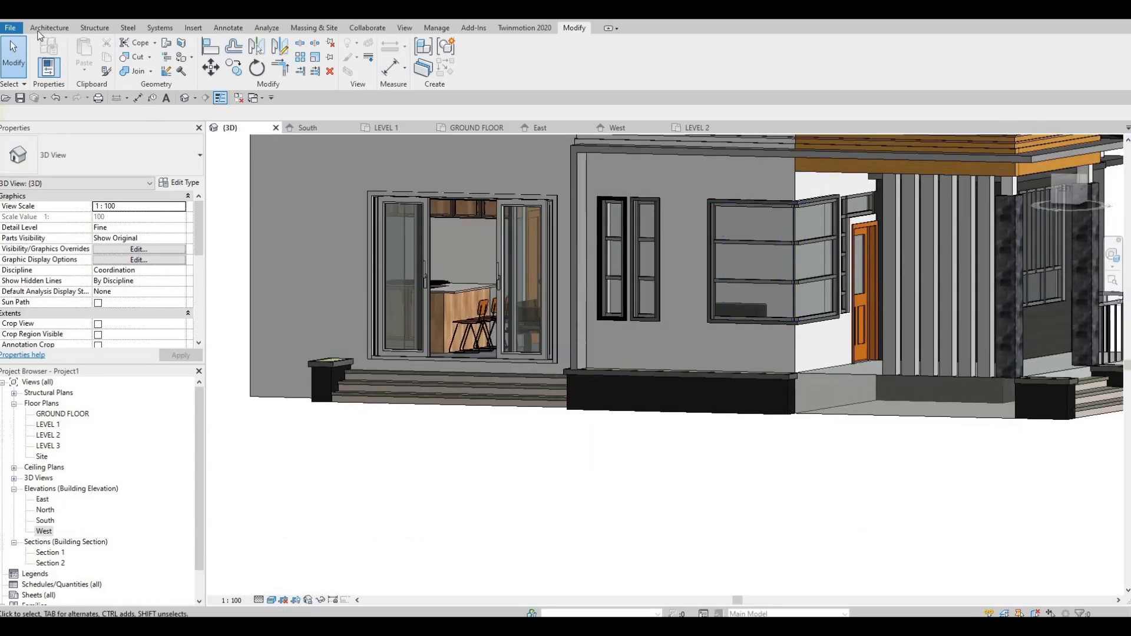
# Step: Start a horizontal wall sweep and set the Cornice type's material to Steel, Carbon
pyautogui.click(49, 28)
pyautogui.click(44, 70)
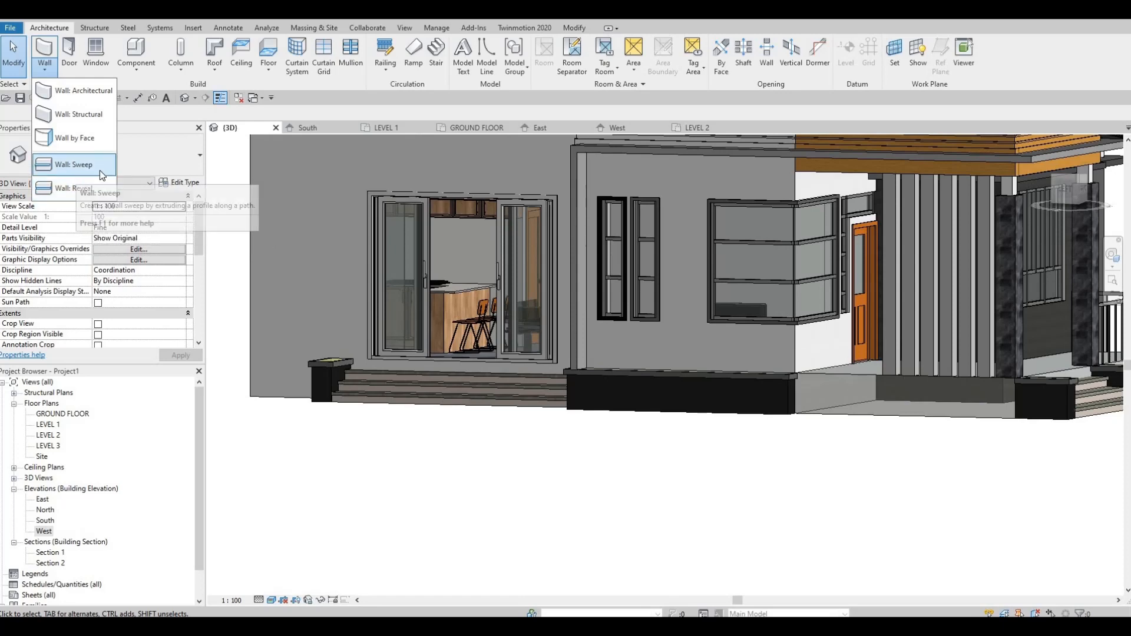
pyautogui.click(73, 165)
pyautogui.scroll(2, 688, 288)
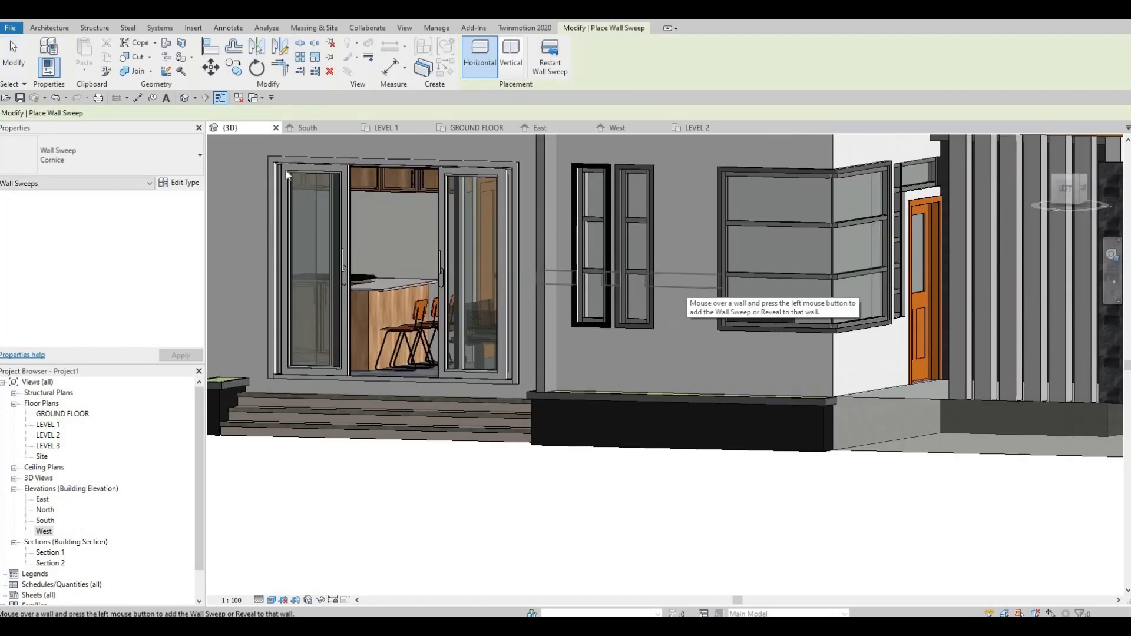
pyautogui.click(185, 184)
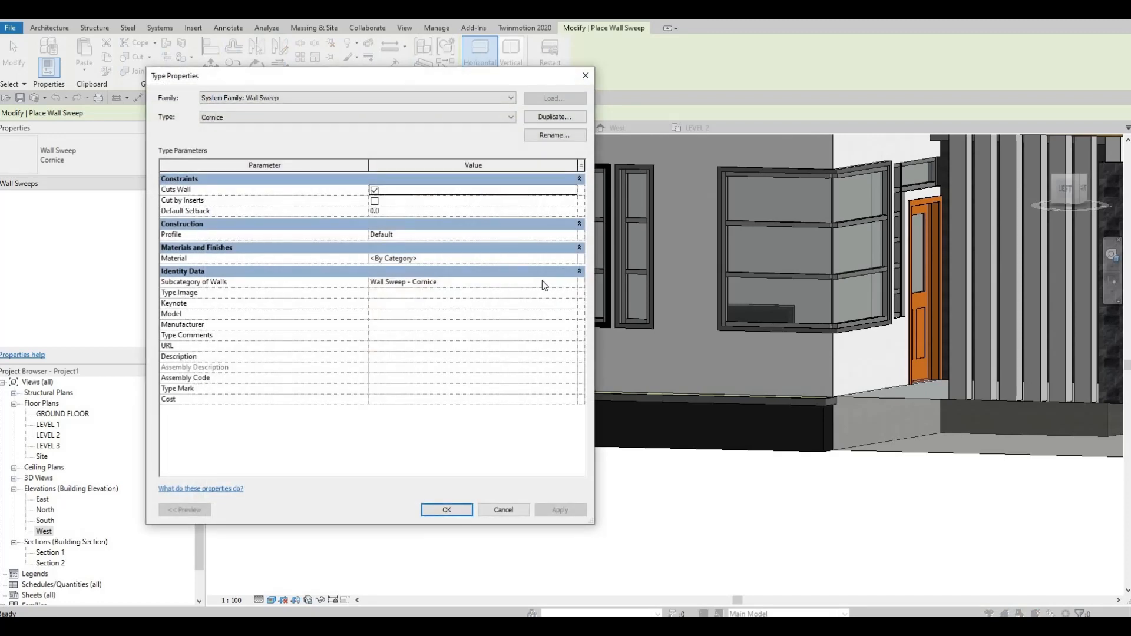
pyautogui.click(569, 261)
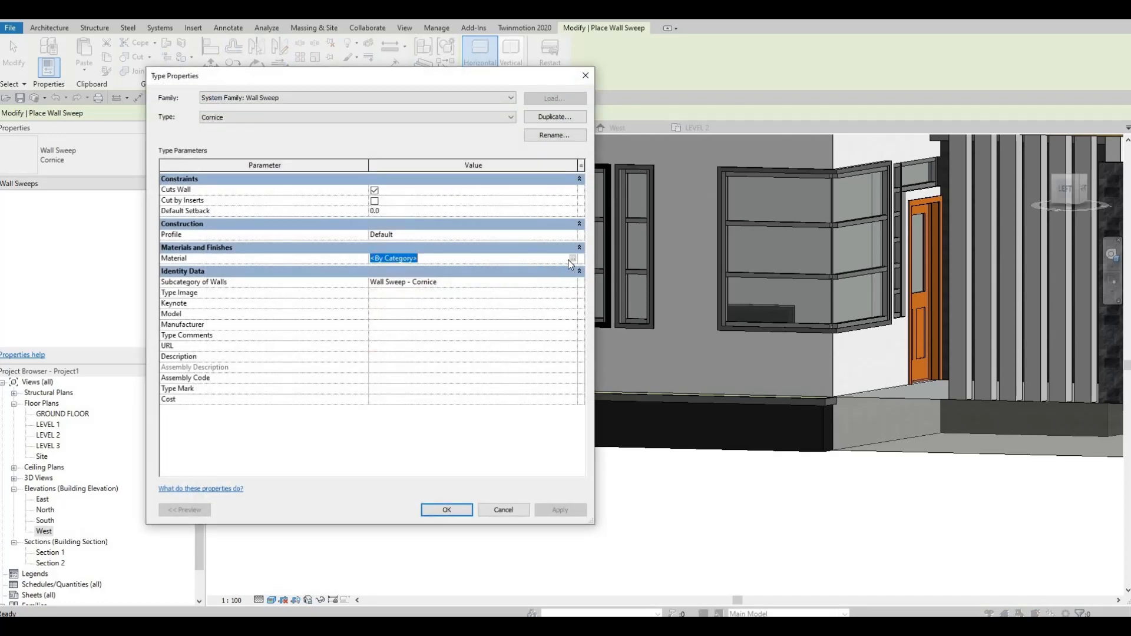
pyautogui.click(572, 260)
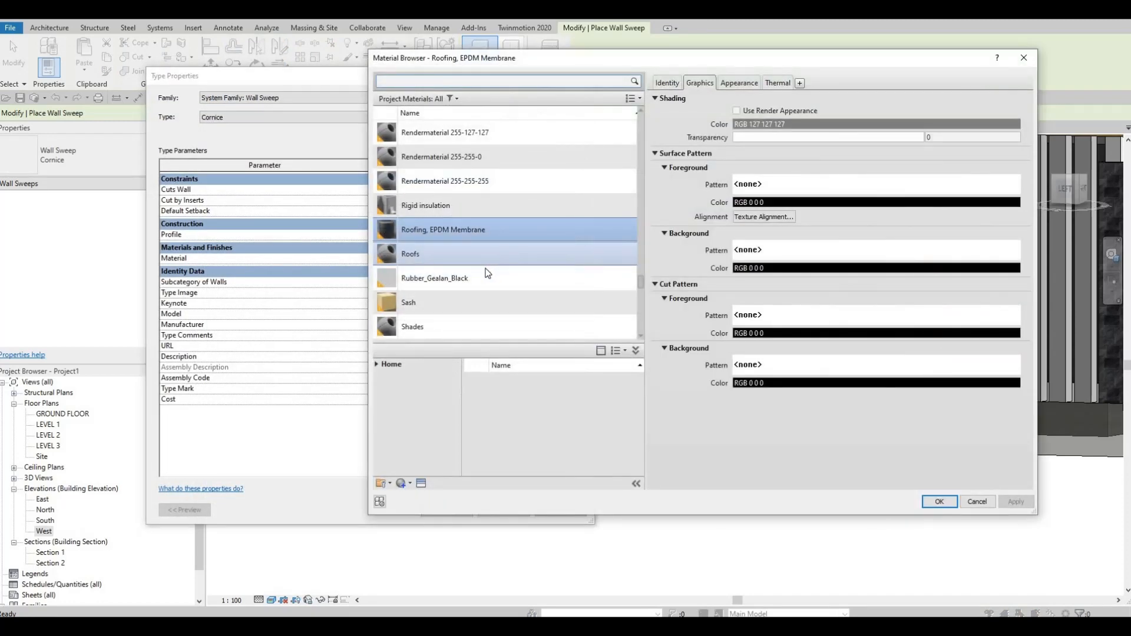
pyautogui.scroll(-6, 488, 273)
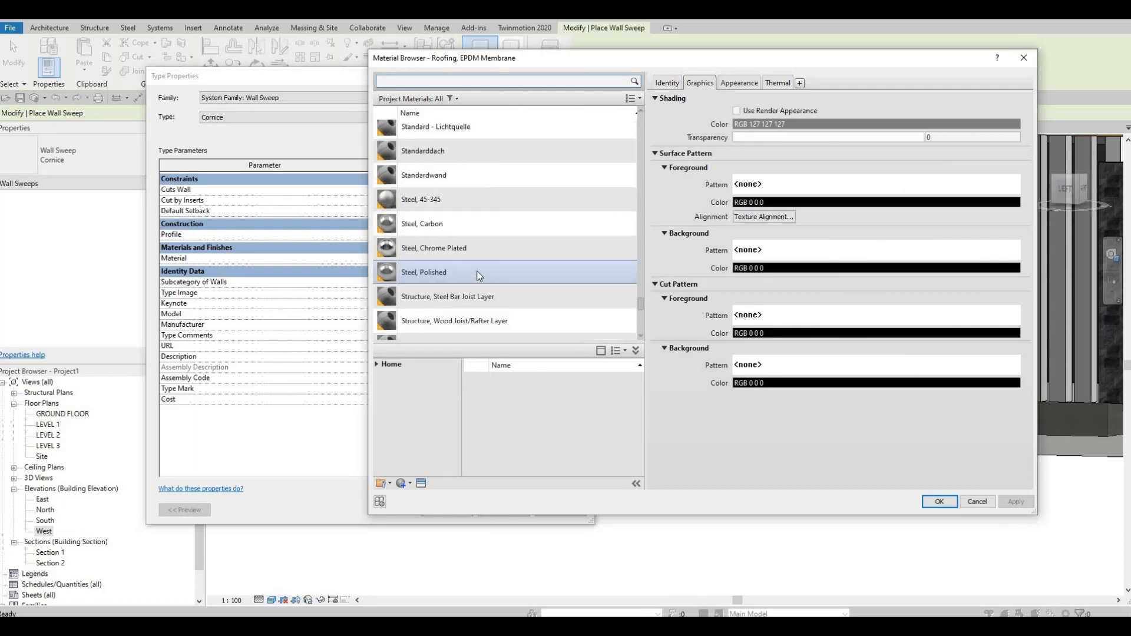
pyautogui.press('F1')
pyautogui.press('F1')
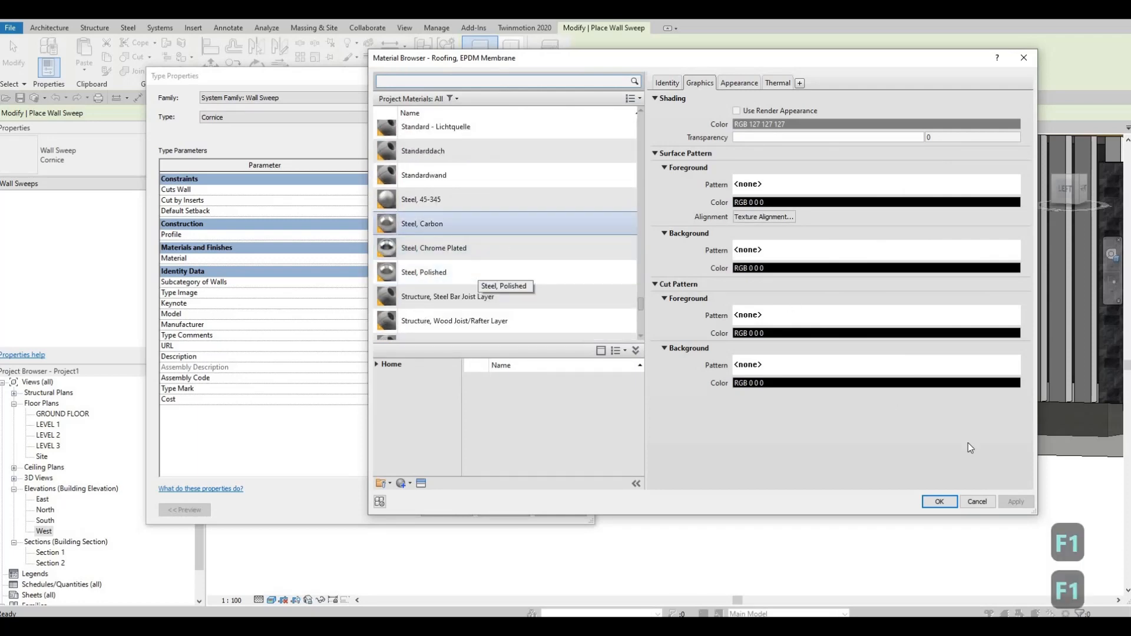
pyautogui.press('Return')
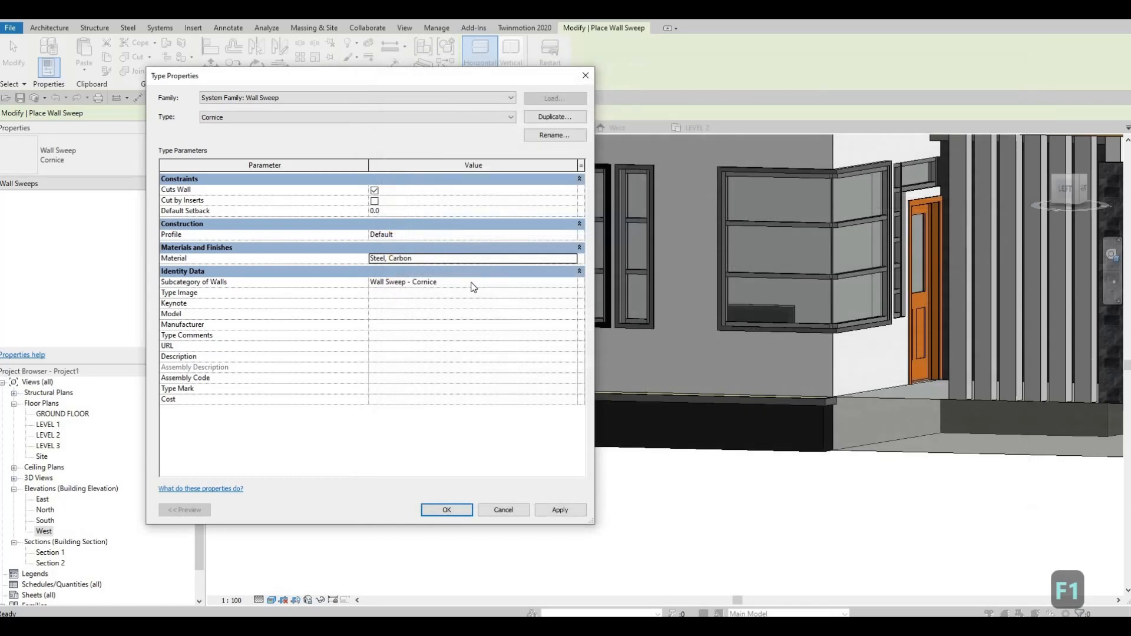
pyautogui.click(562, 282)
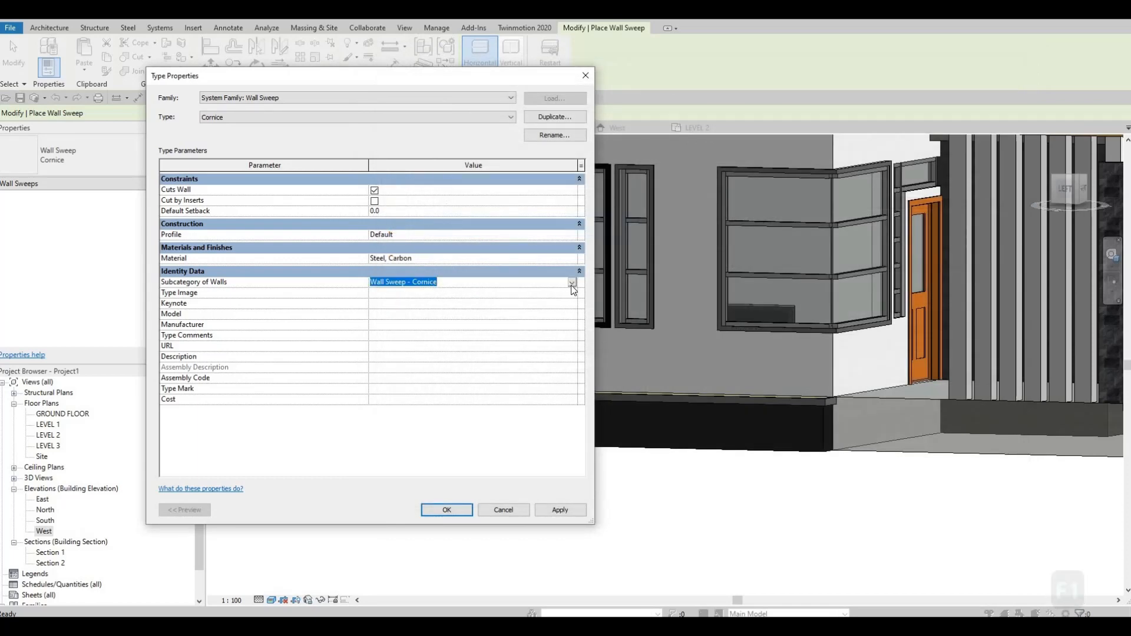
pyautogui.click(571, 283)
pyautogui.press('Escape')
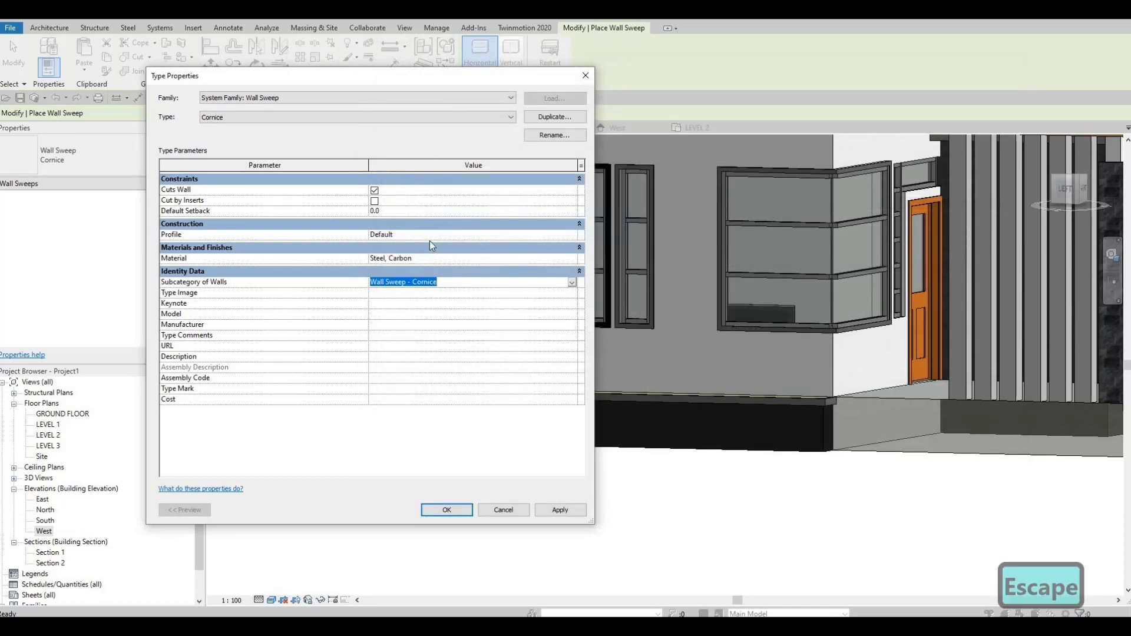
# Step: Set the Cornice wall sweep type's profile to M_Wall Sweep-Brick Soldier Course : 1 Brick and accept the type properties
pyautogui.click(570, 236)
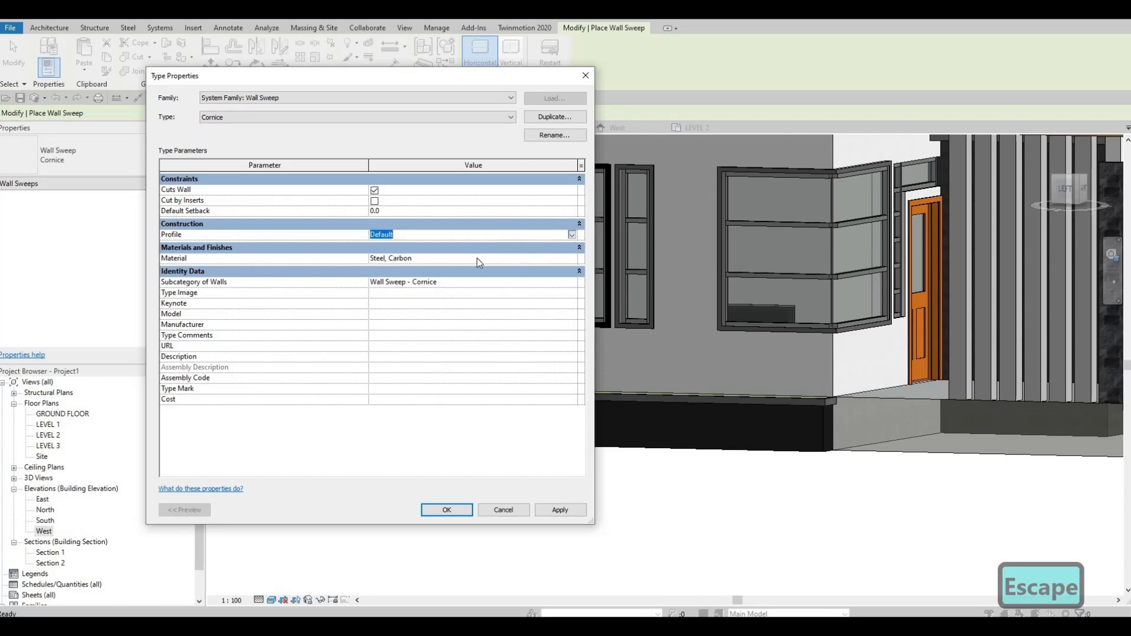
pyautogui.scroll(-2, 469, 285)
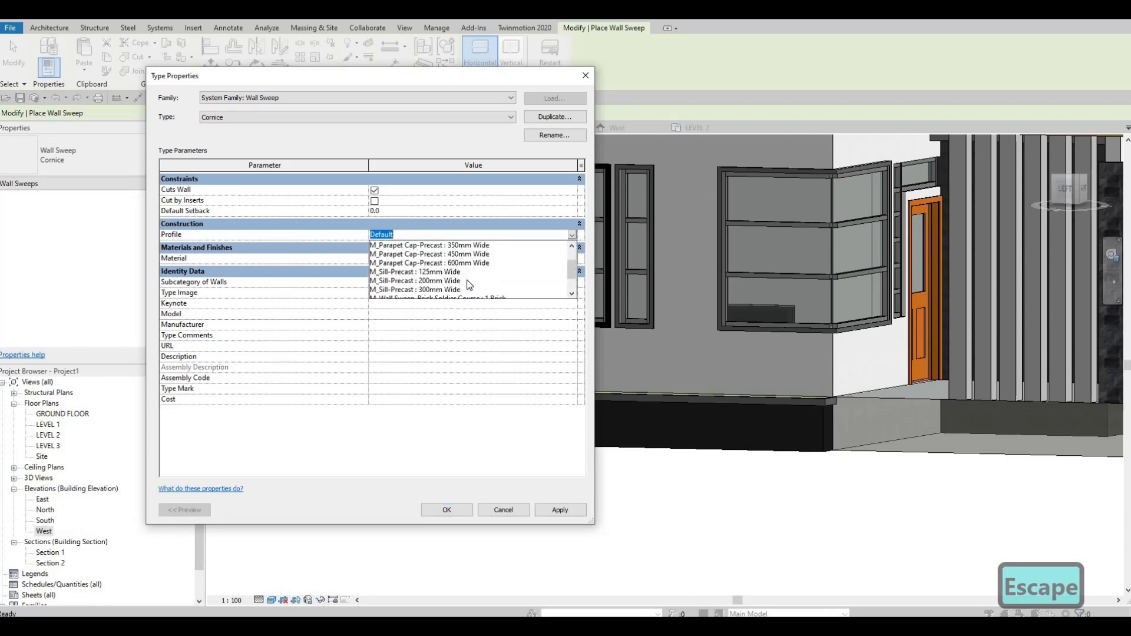
pyautogui.scroll(2, 467, 286)
pyautogui.scroll(-2, 472, 285)
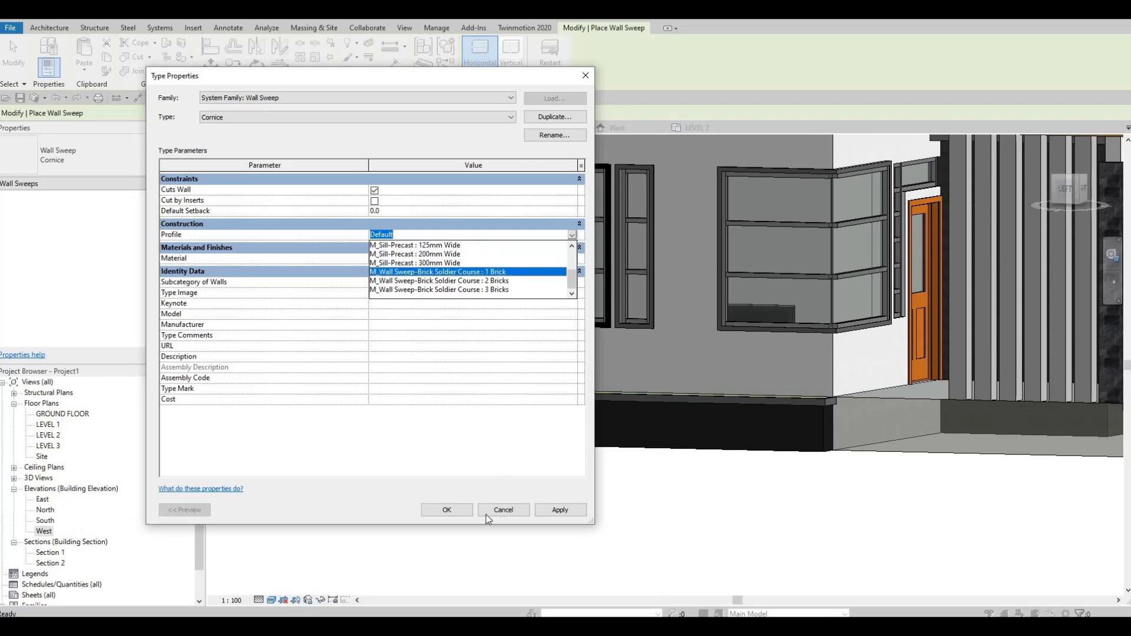
pyautogui.click(439, 271)
pyautogui.click(447, 508)
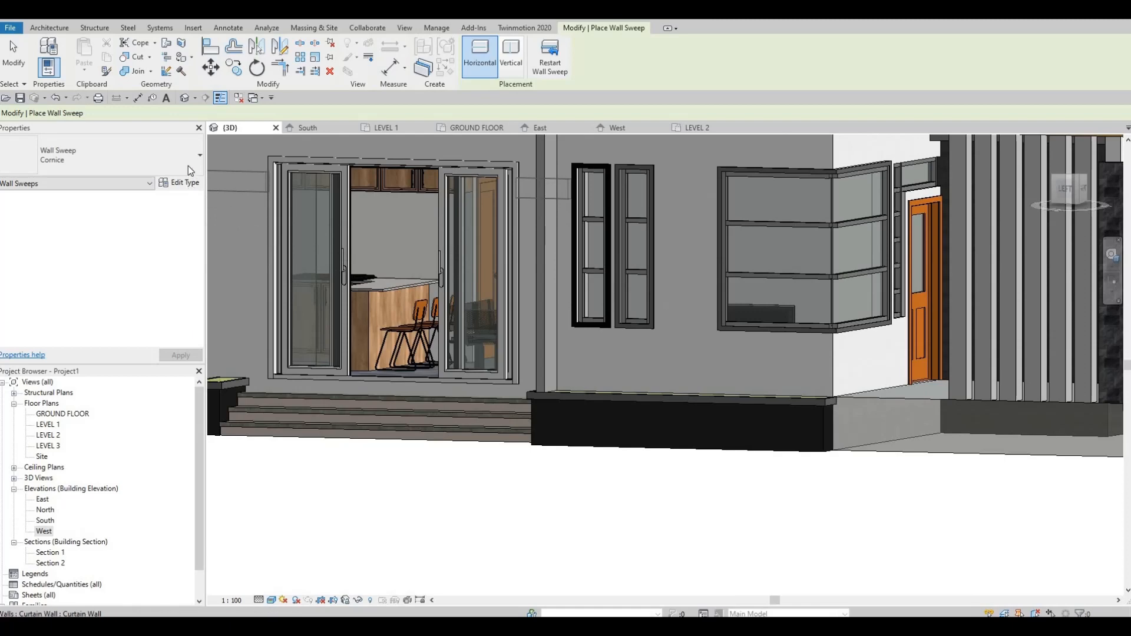
# Step: Set the Cornice wall sweep type's profile to M_Sill-Precast : 125mm Wide and accept the type properties
pyautogui.click(176, 183)
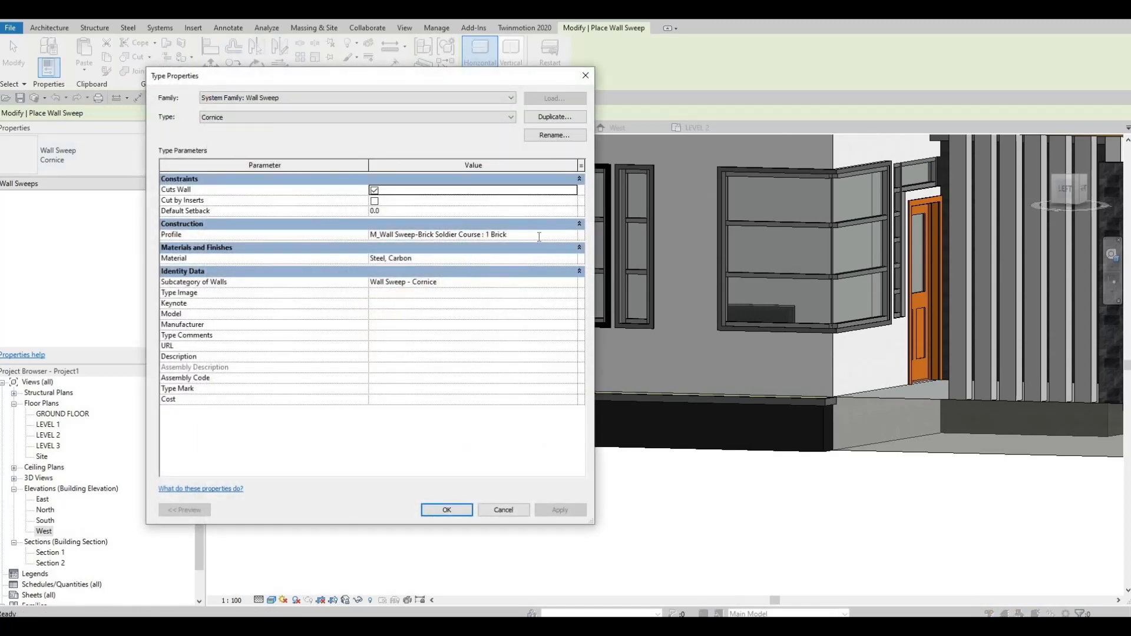
pyautogui.click(571, 237)
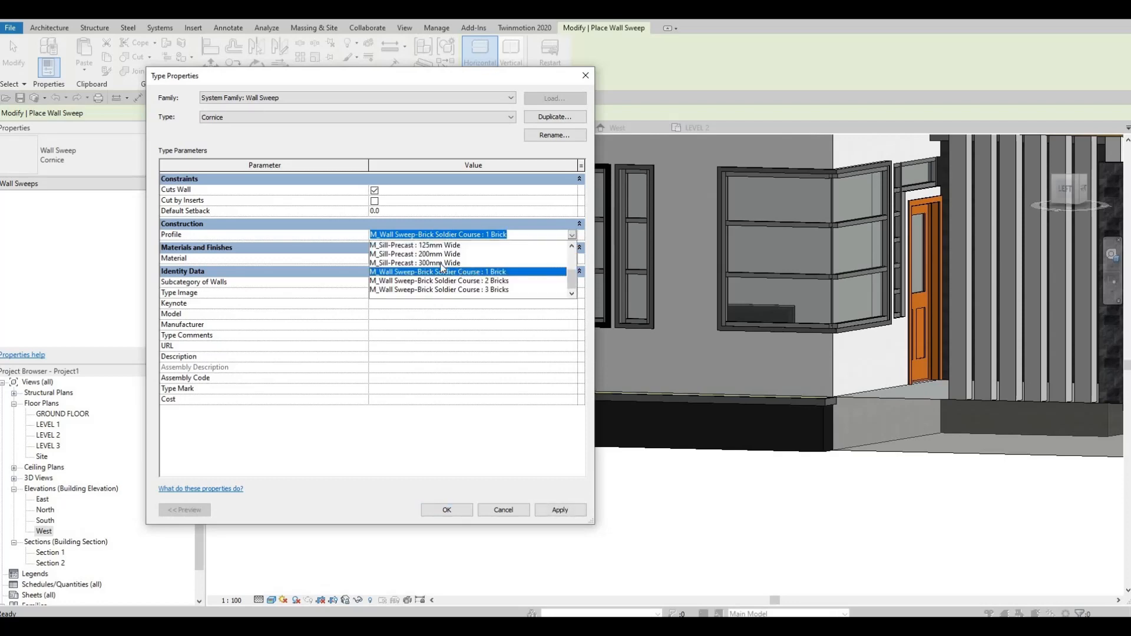
pyautogui.scroll(1, 454, 283)
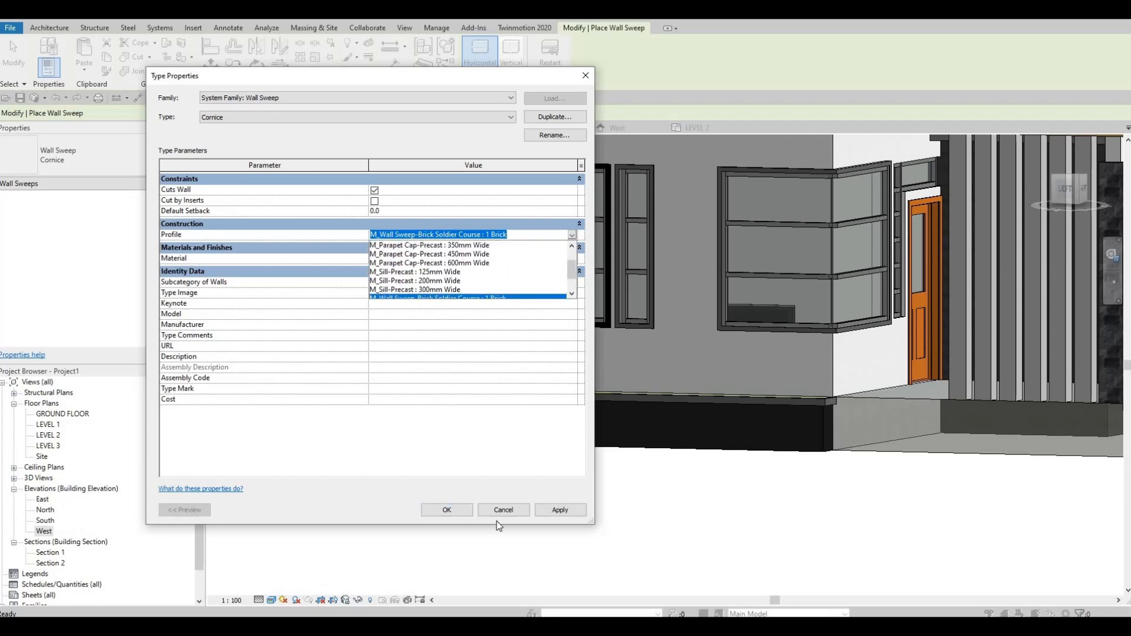
pyautogui.click(561, 510)
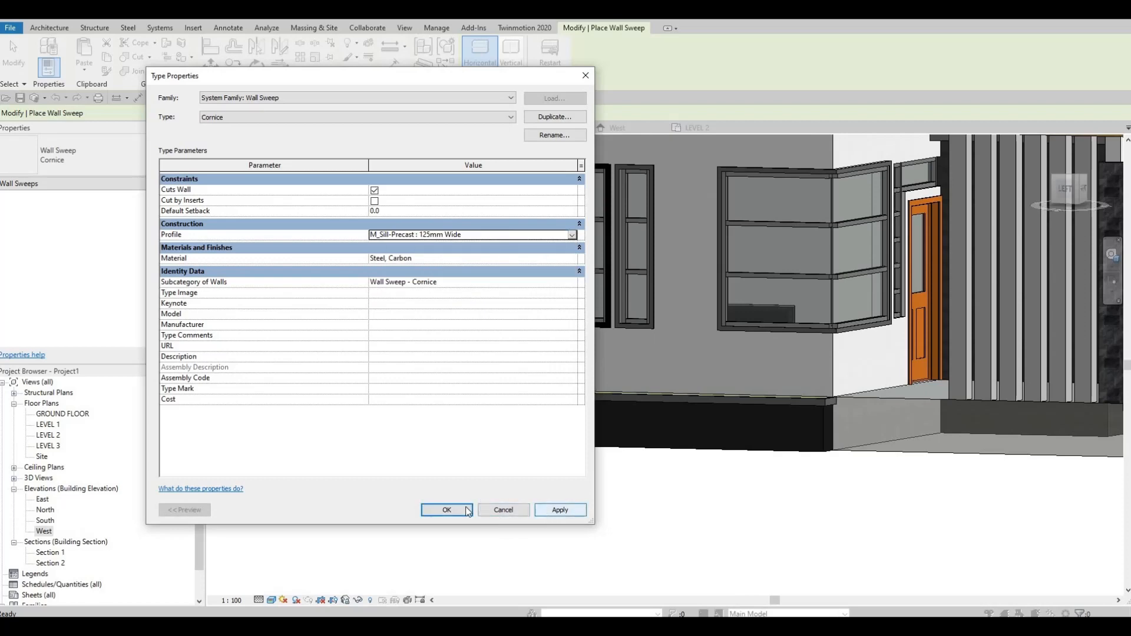
pyautogui.press('Return')
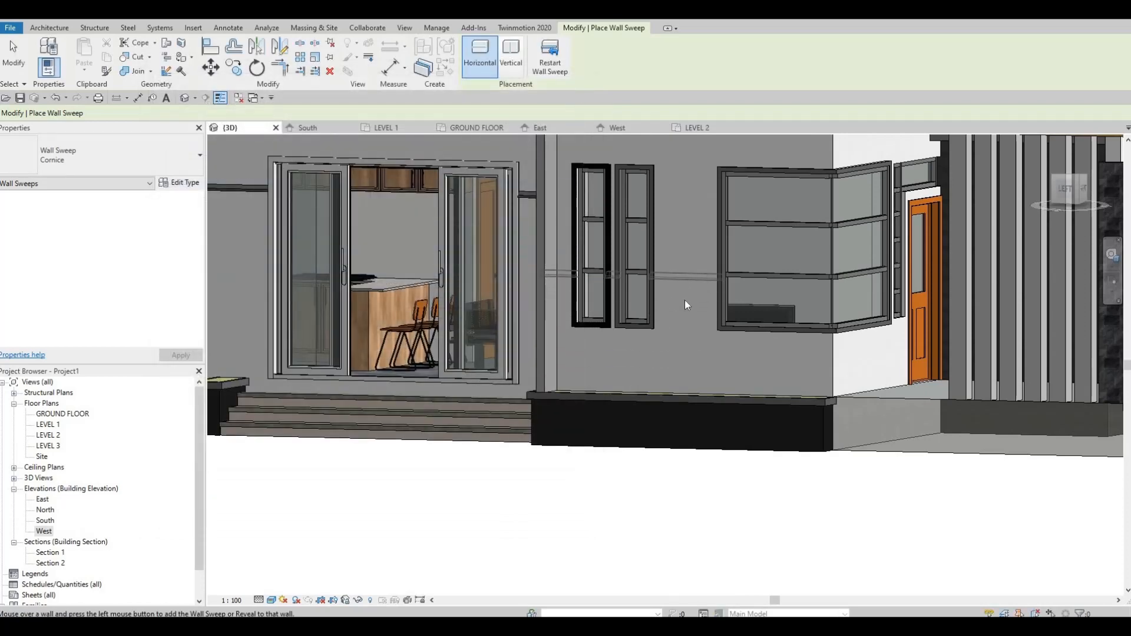
# Step: Place the horizontal Cornice sweep on the wall with the narrow windows and corner window, about 1520 mm above the ground floor
pyautogui.scroll(3, 684, 299)
pyautogui.scroll(2, 688, 332)
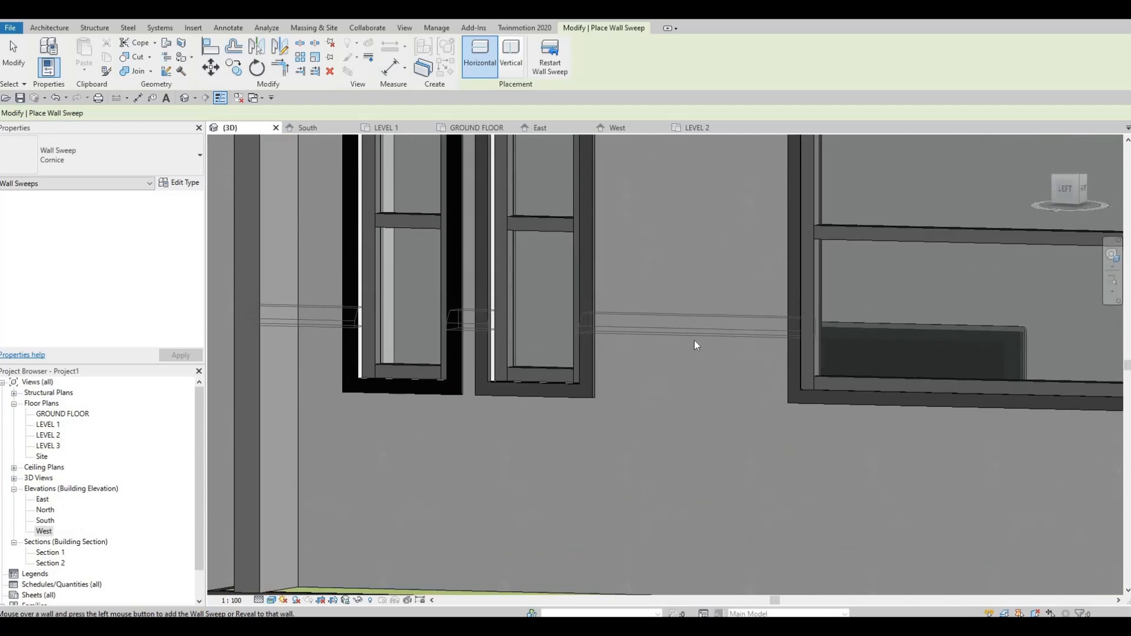
pyautogui.scroll(-2, 695, 342)
pyautogui.click(701, 342)
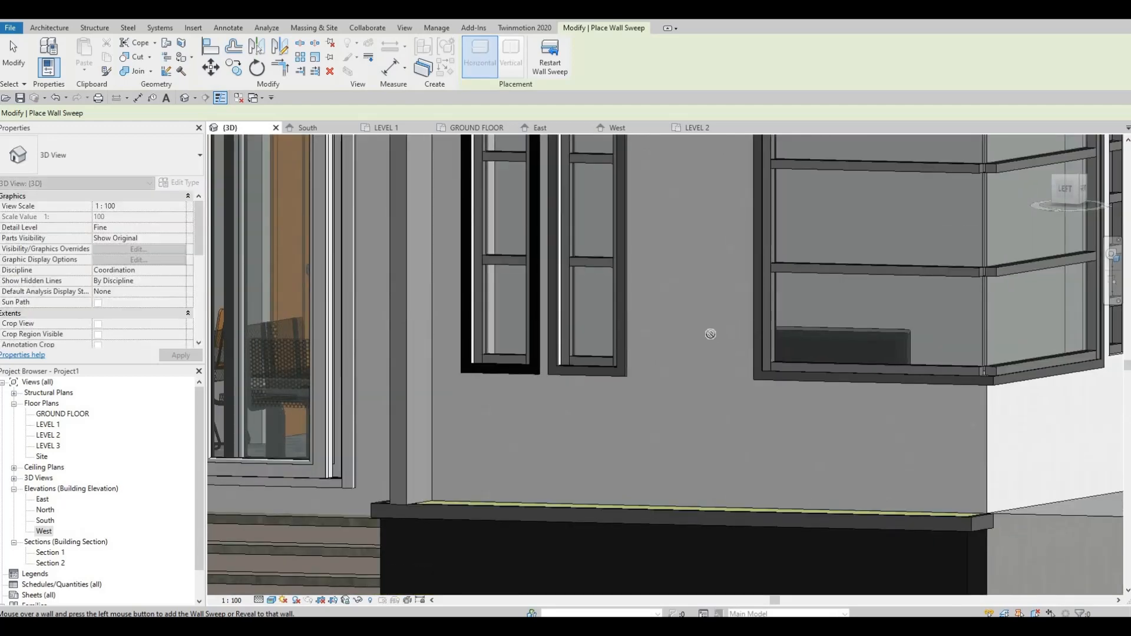
pyautogui.press('Escape')
pyautogui.keyDown('shift'); pyautogui.moveTo(715, 359); pyautogui.dragTo(751, 462, button='middle'); pyautogui.keyUp('shift')
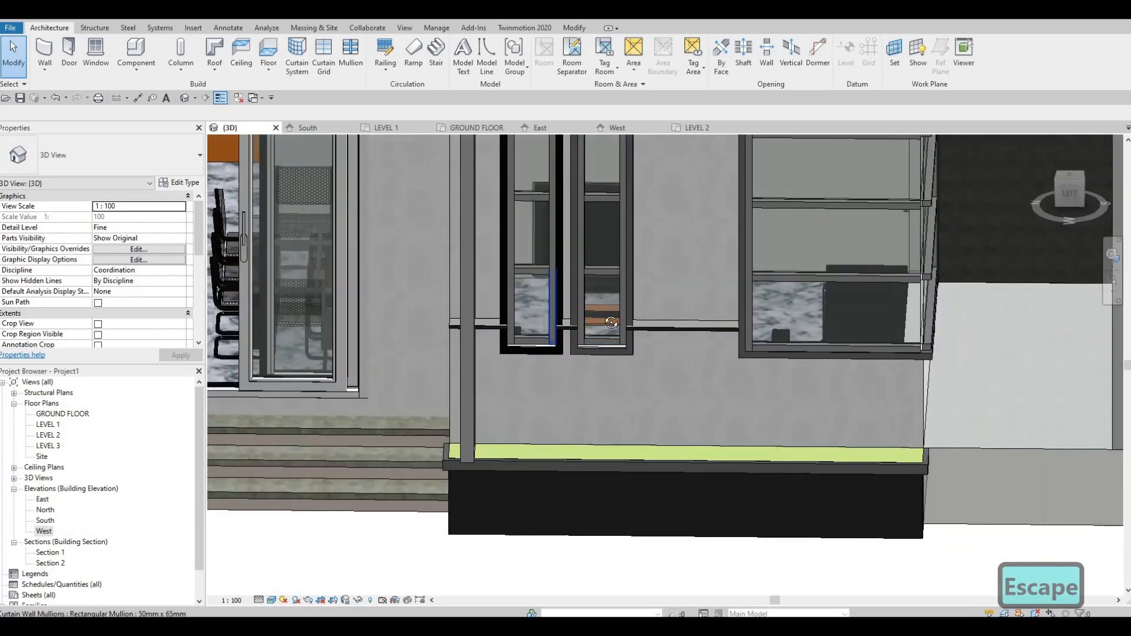
pyautogui.scroll(2, 509, 306)
pyautogui.keyDown('shift'); pyautogui.moveTo(632, 372); pyautogui.dragTo(683, 377, button='middle'); pyautogui.keyUp('shift')
pyautogui.keyDown('shift'); pyautogui.moveTo(533, 380); pyautogui.dragTo(595, 306, button='middle'); pyautogui.keyUp('shift')
# Step: Delete the Cornice wall sweep running between the narrow windows and the corner window
pyautogui.click(623, 365)
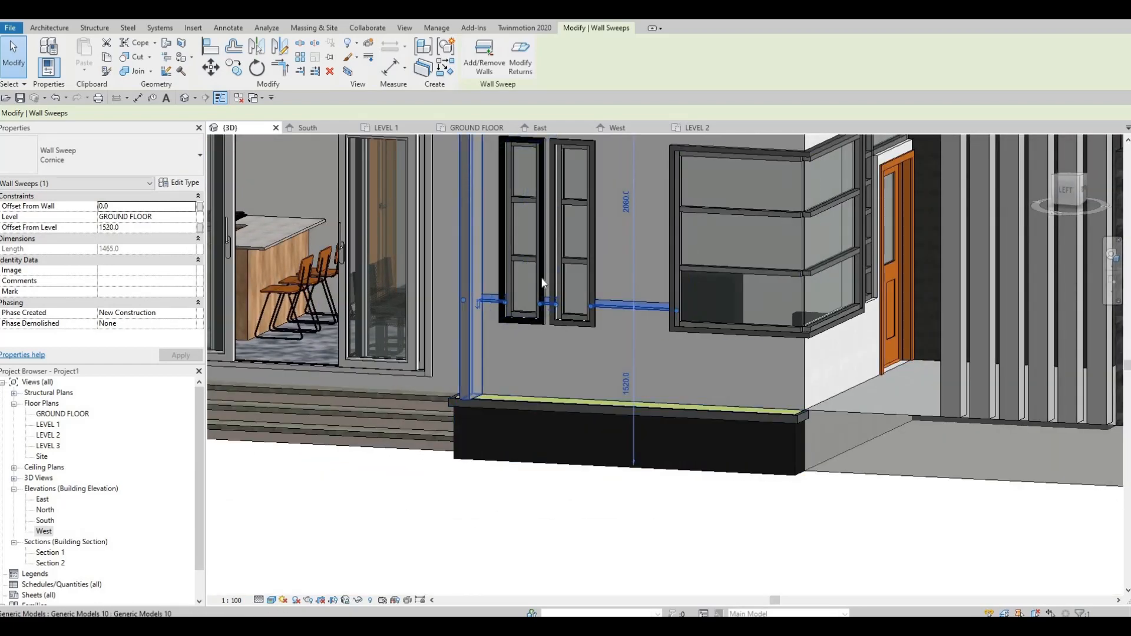
pyautogui.keyDown('shift'); pyautogui.moveTo(665, 327); pyautogui.dragTo(486, 319, button='middle'); pyautogui.keyUp('shift')
pyautogui.press('Escape')
pyautogui.press('Escape')
pyautogui.click(589, 284)
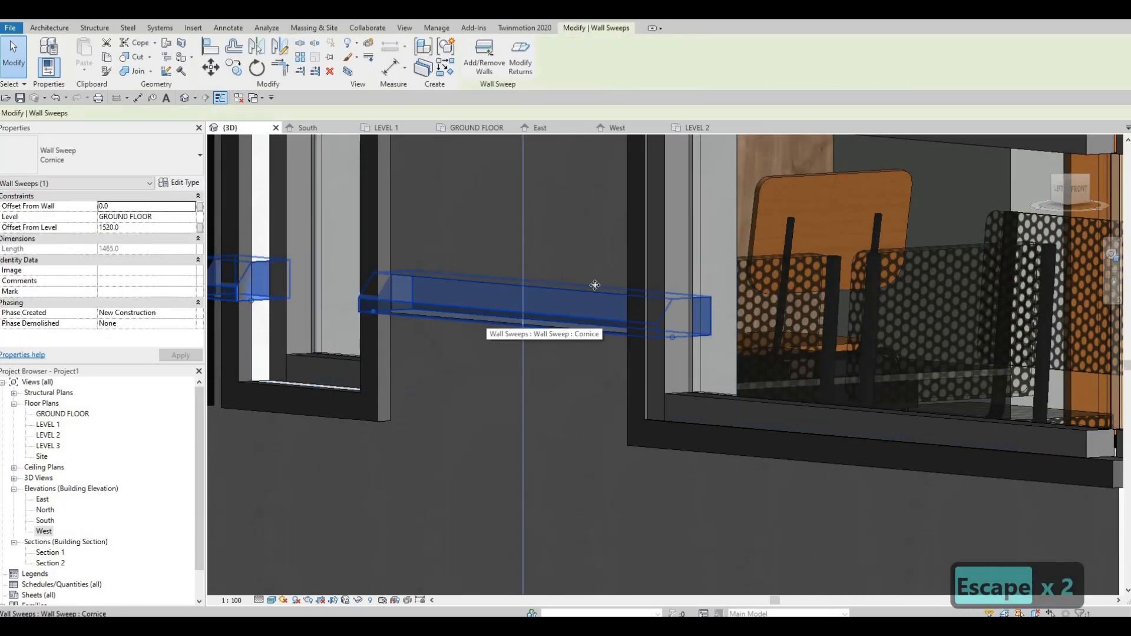
pyautogui.keyDown('shift'); pyautogui.moveTo(591, 285); pyautogui.dragTo(593, 285, button='middle'); pyautogui.keyUp('shift')
pyautogui.scroll(-2, 594, 286)
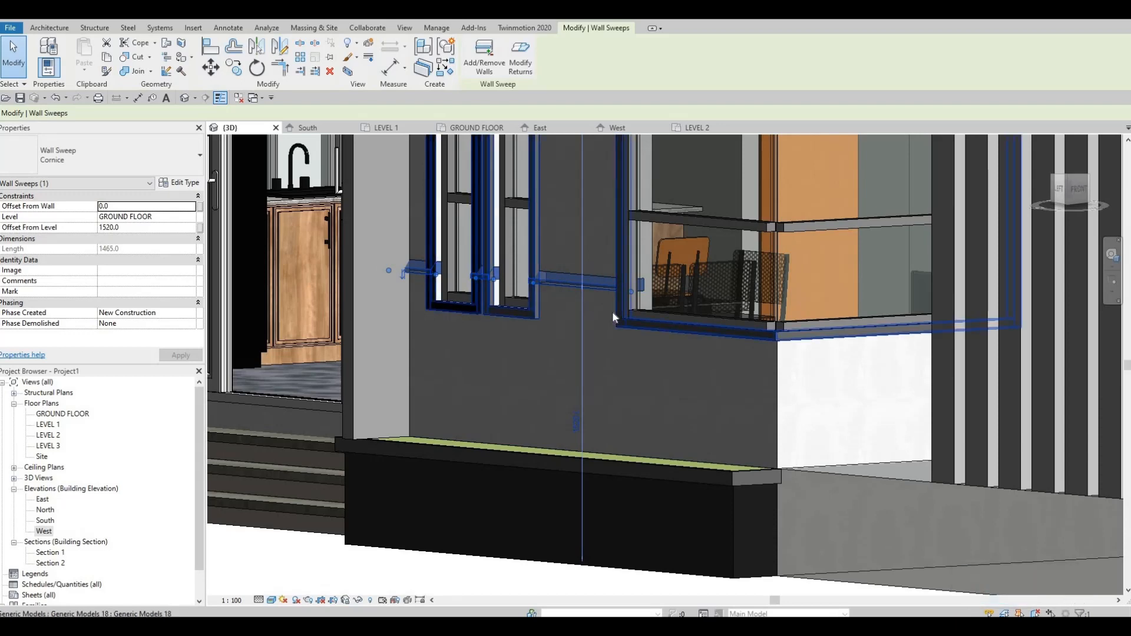
pyautogui.press('Delete')
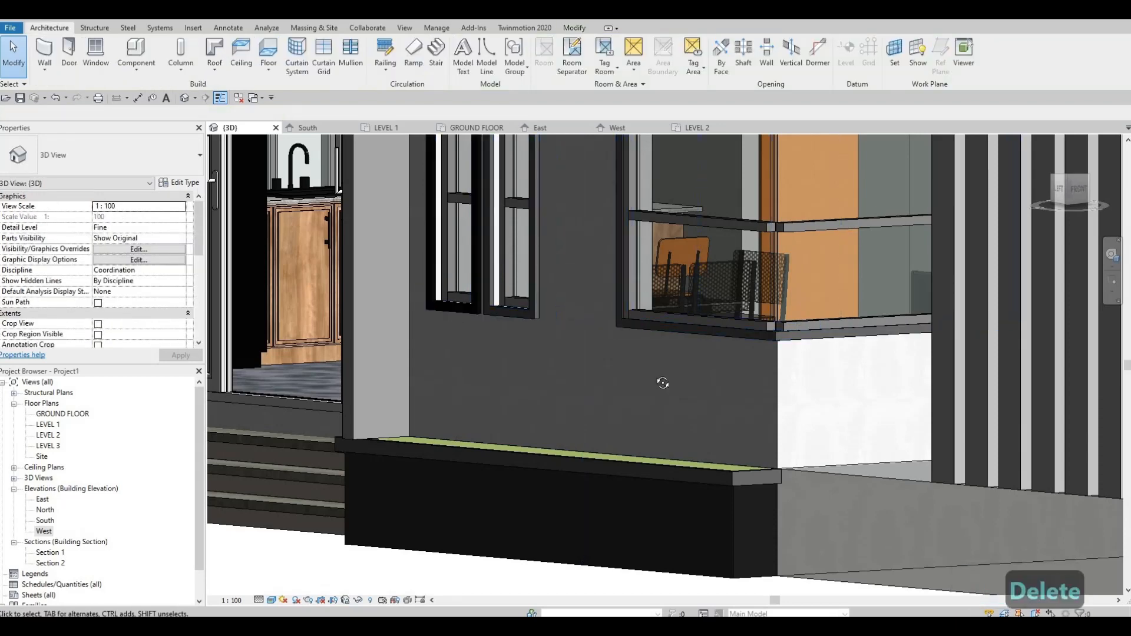
pyautogui.scroll(-2, 599, 337)
pyautogui.keyDown('shift'); pyautogui.moveTo(600, 337); pyautogui.dragTo(602, 341, button='middle'); pyautogui.keyUp('shift')
pyautogui.scroll(-1, 602, 341)
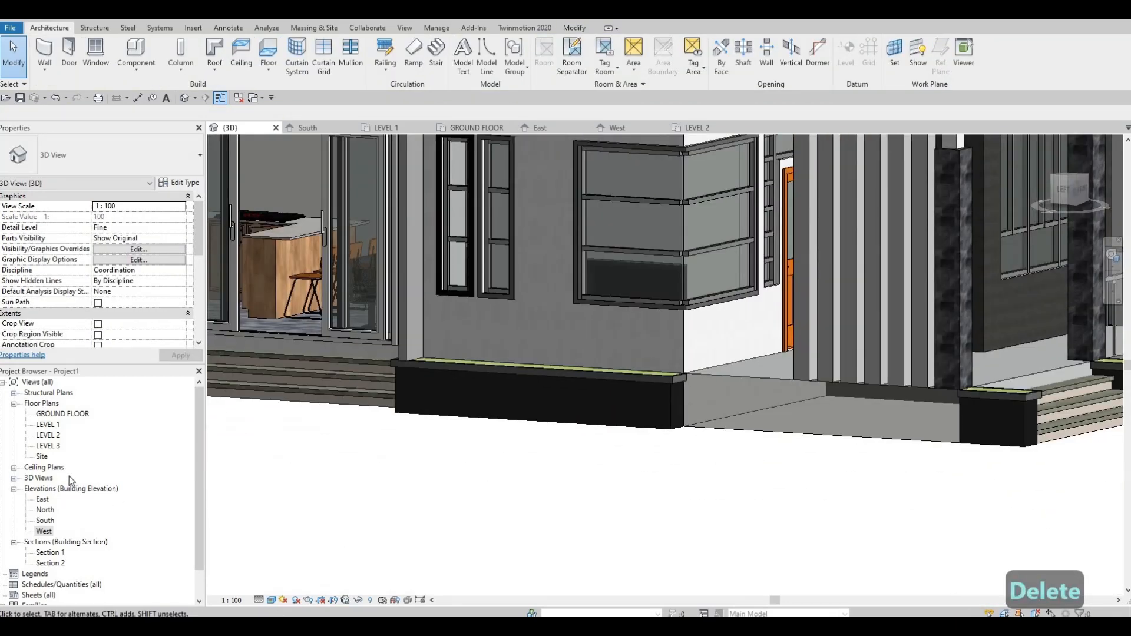
# Step: In the West elevation, start a Split Face on the face of EXTERIOR WALL 1 that holds the narrow windows and corner window
pyautogui.doubleClick(44, 532)
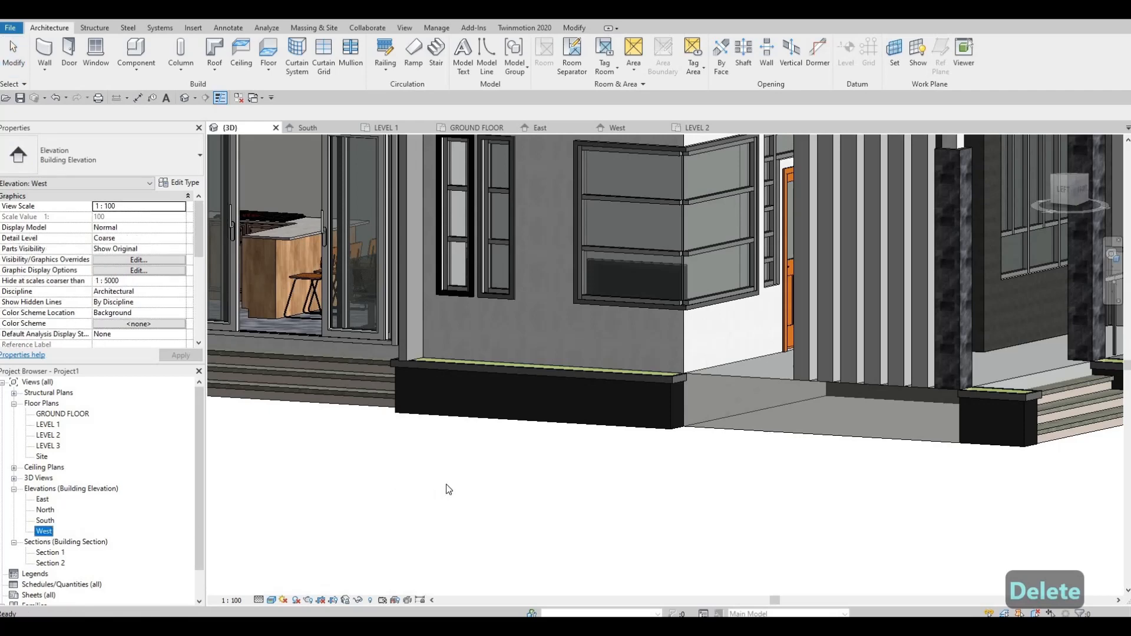
pyautogui.scroll(-2, 438, 377)
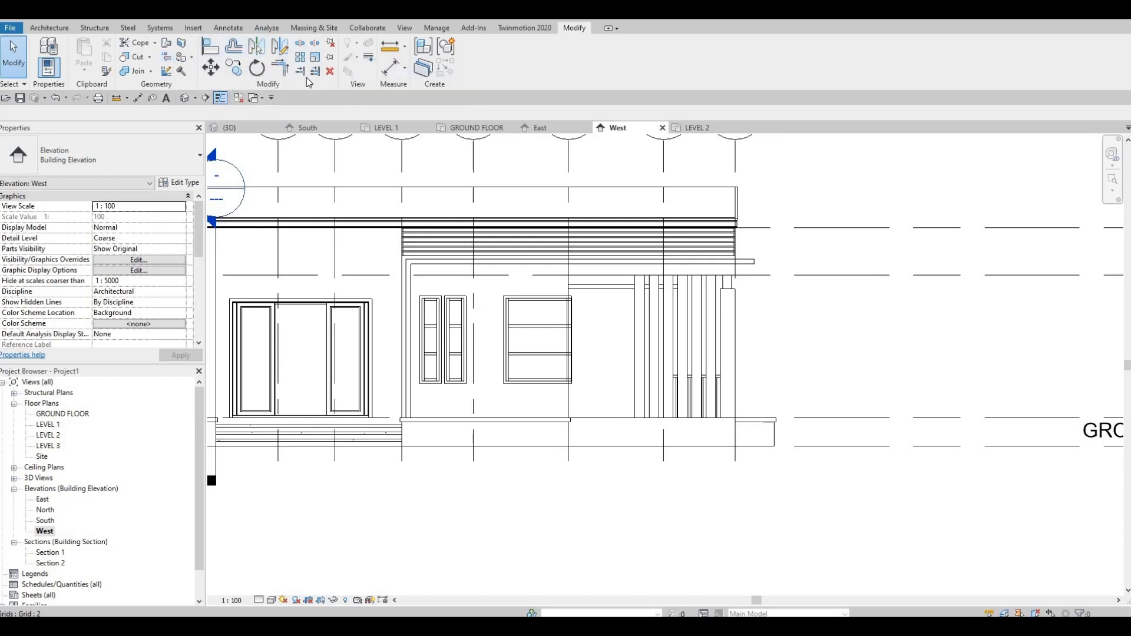
pyautogui.click(181, 43)
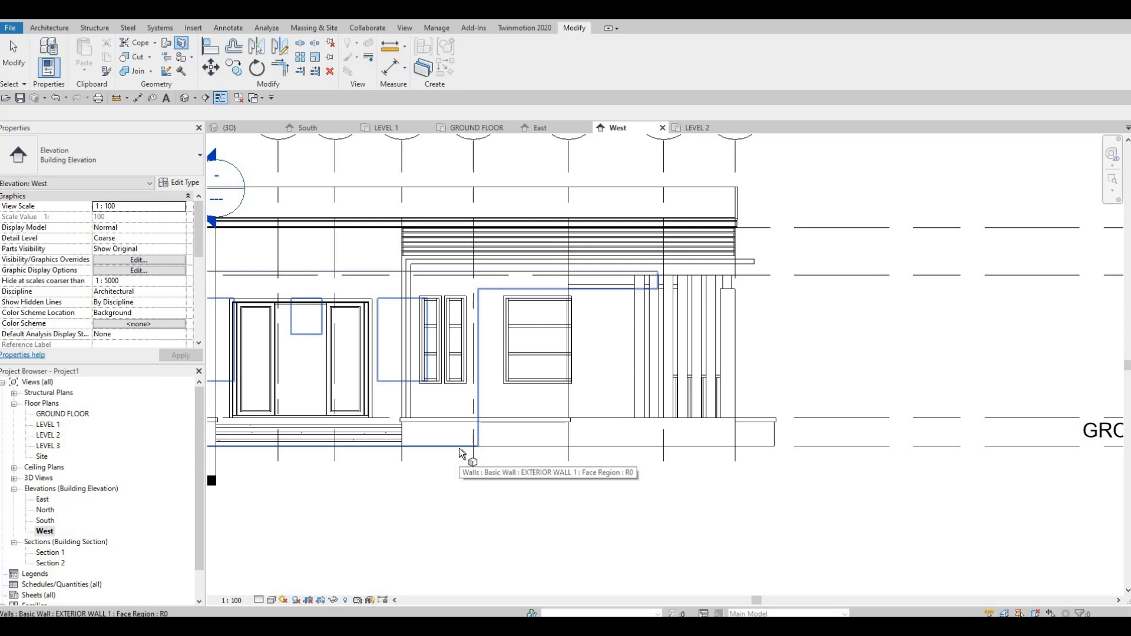
pyautogui.press('Tab')
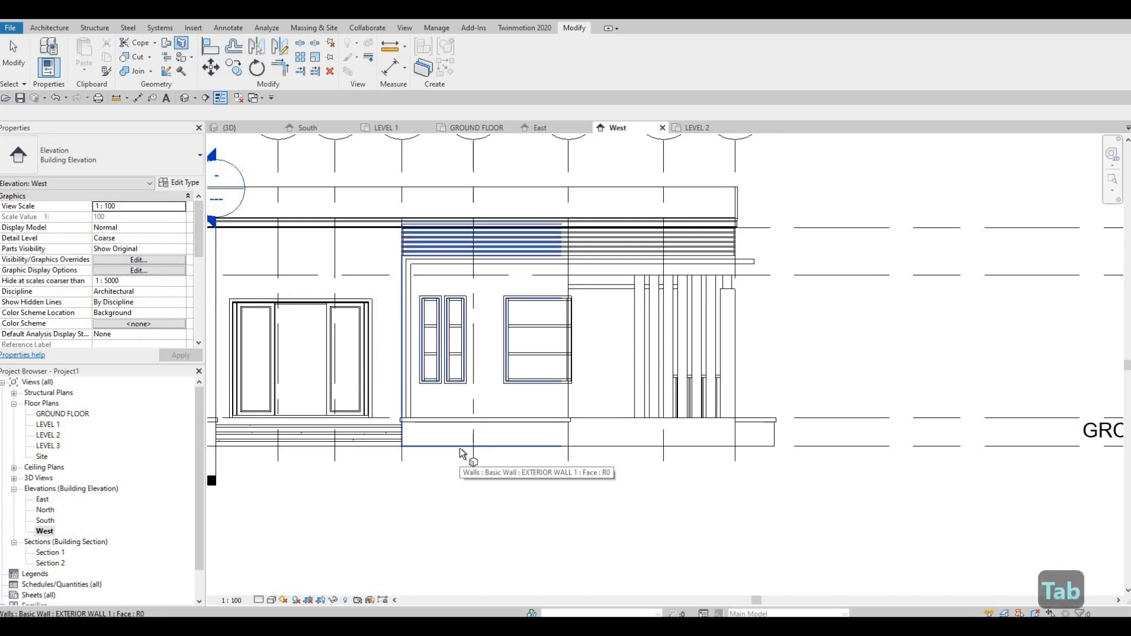
pyautogui.click(460, 449)
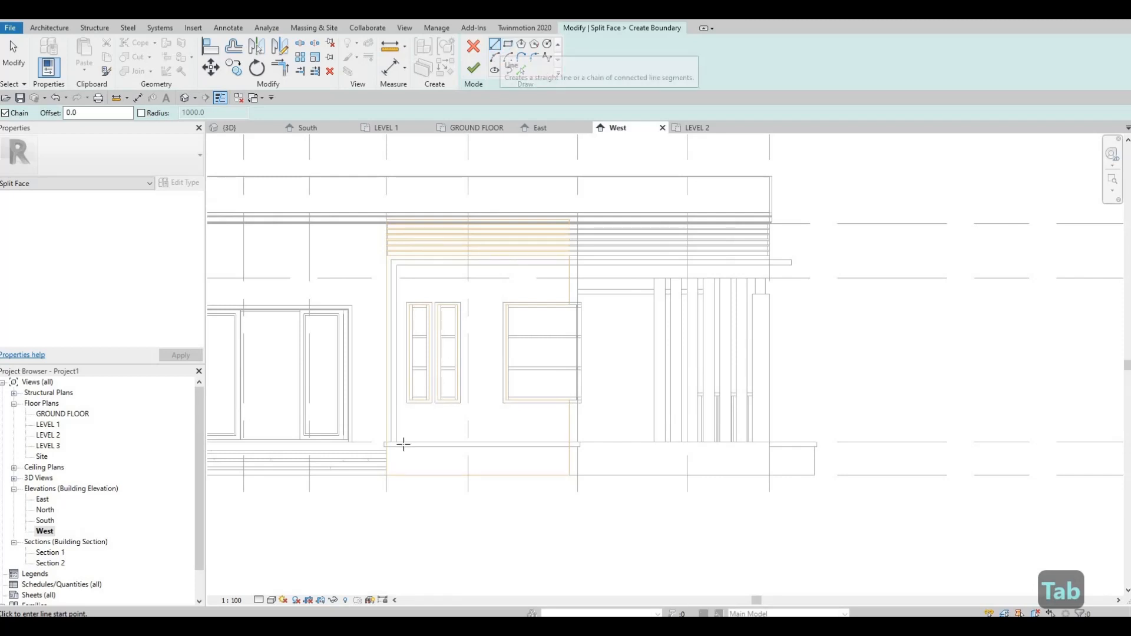
# Step: Sketch a 425 mm horizontal split line from the wall's outer edge to the first narrow window, across its lower part
pyautogui.scroll(5, 384, 374)
pyautogui.click(368, 361)
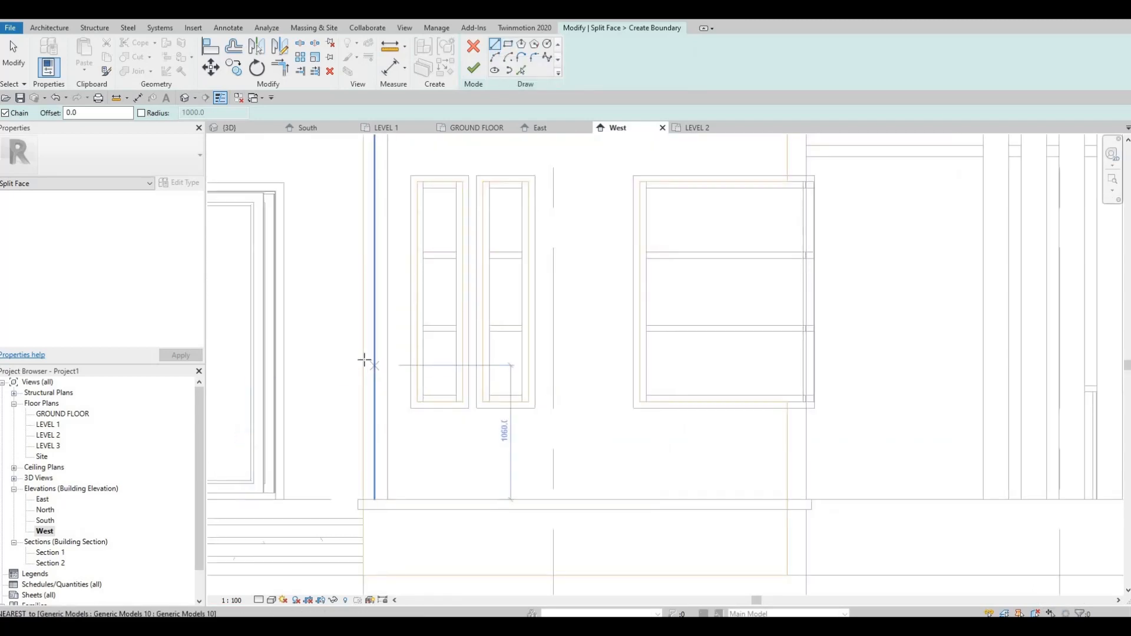
pyautogui.scroll(2, 362, 360)
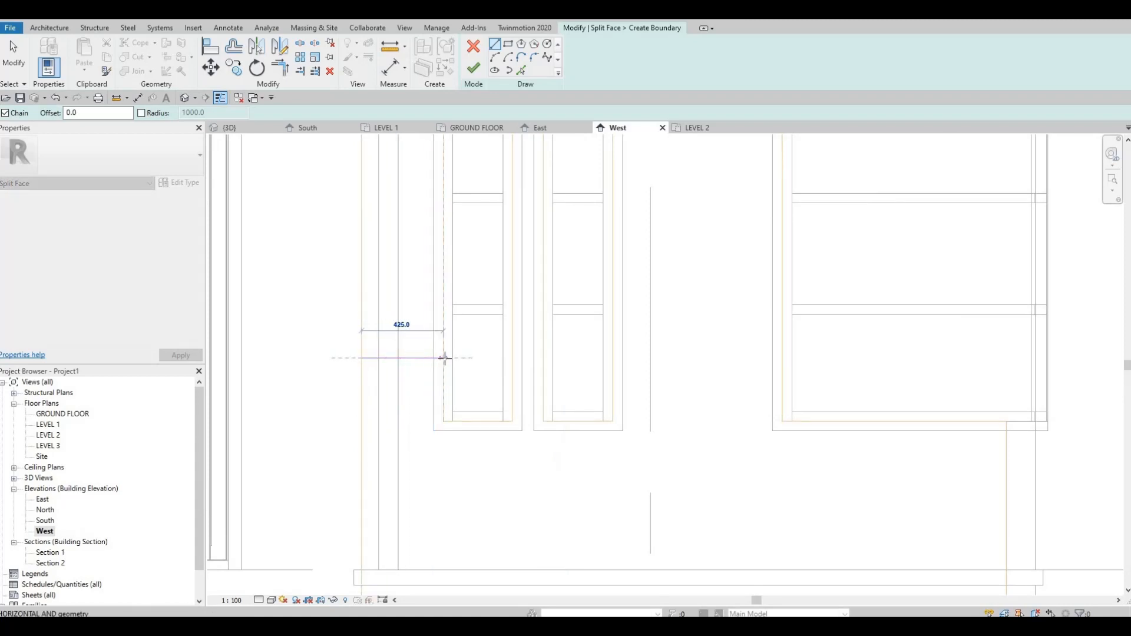
pyautogui.press('Escape')
pyautogui.scroll(-3, 447, 259)
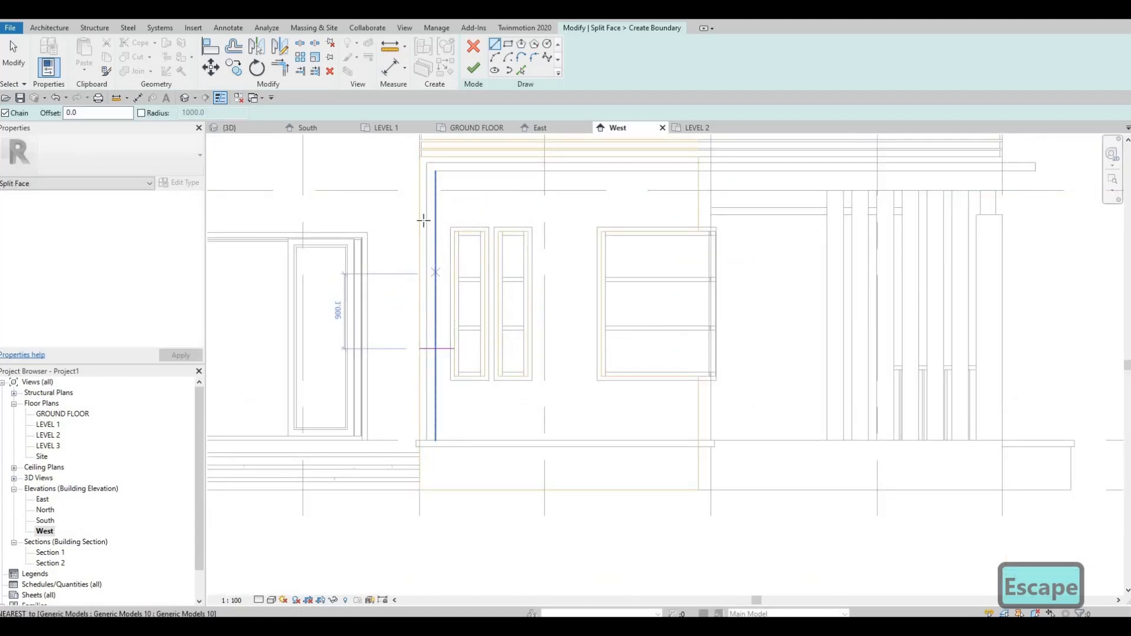
# Step: Continue the split line at the same height with 160 mm between the narrow windows and 880 mm to the corner window
pyautogui.scroll(4, 467, 334)
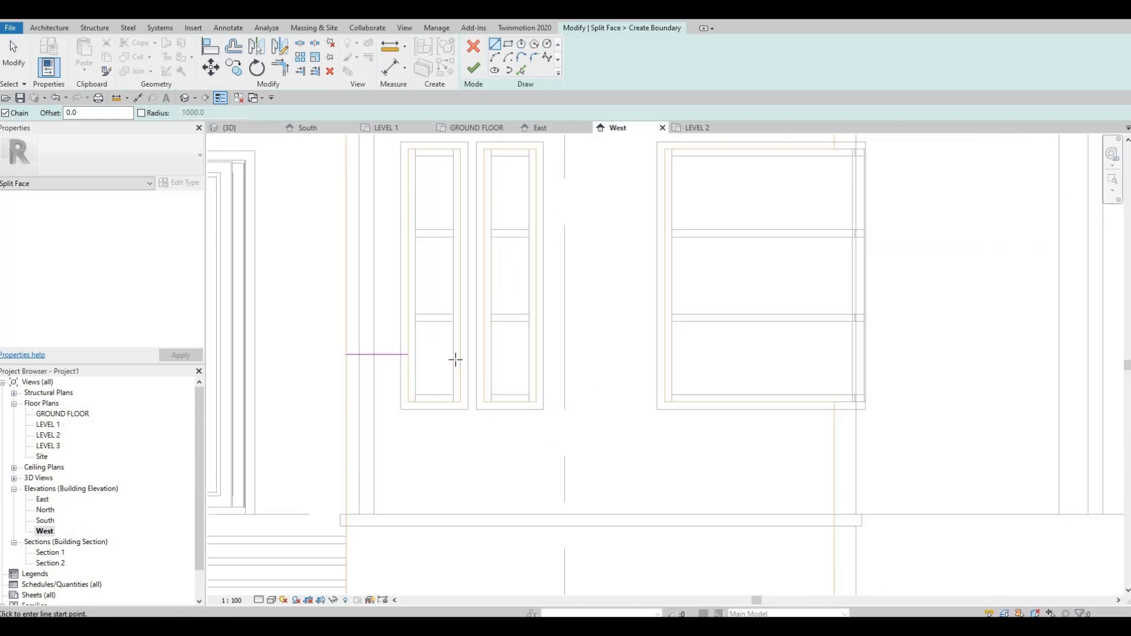
pyautogui.click(454, 356)
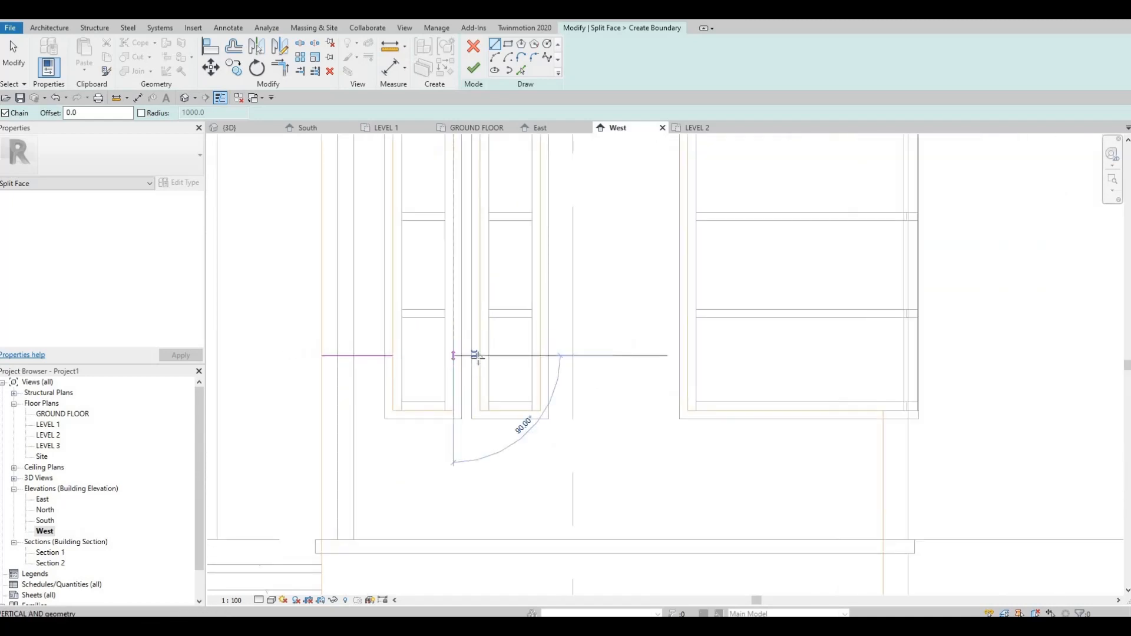
pyautogui.click(584, 368)
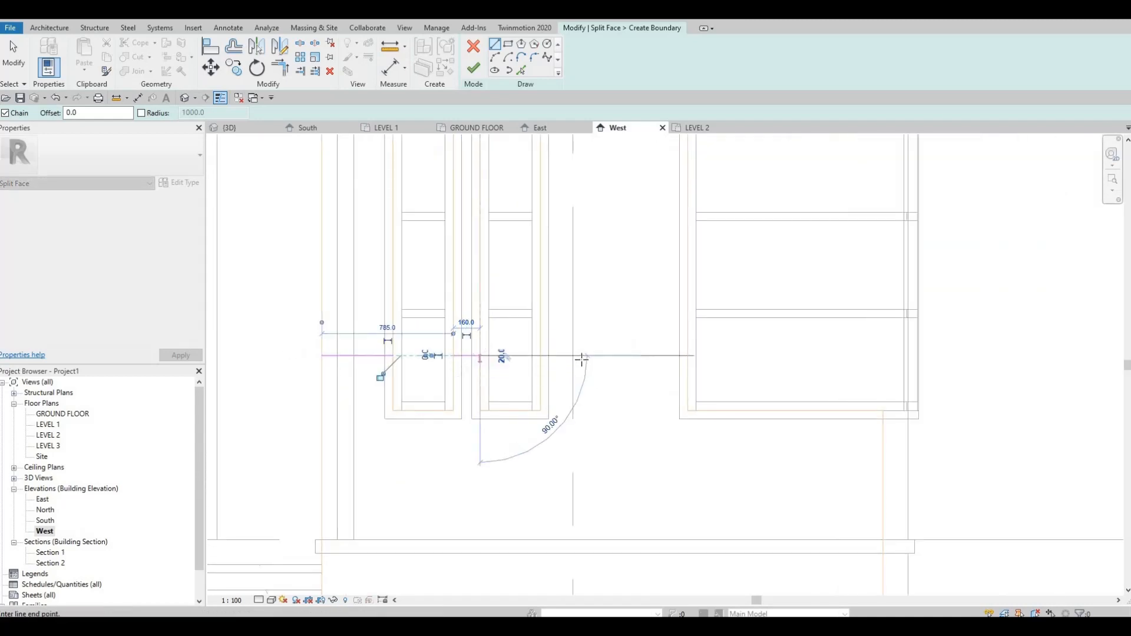
pyautogui.press('Escape')
pyautogui.click(540, 356)
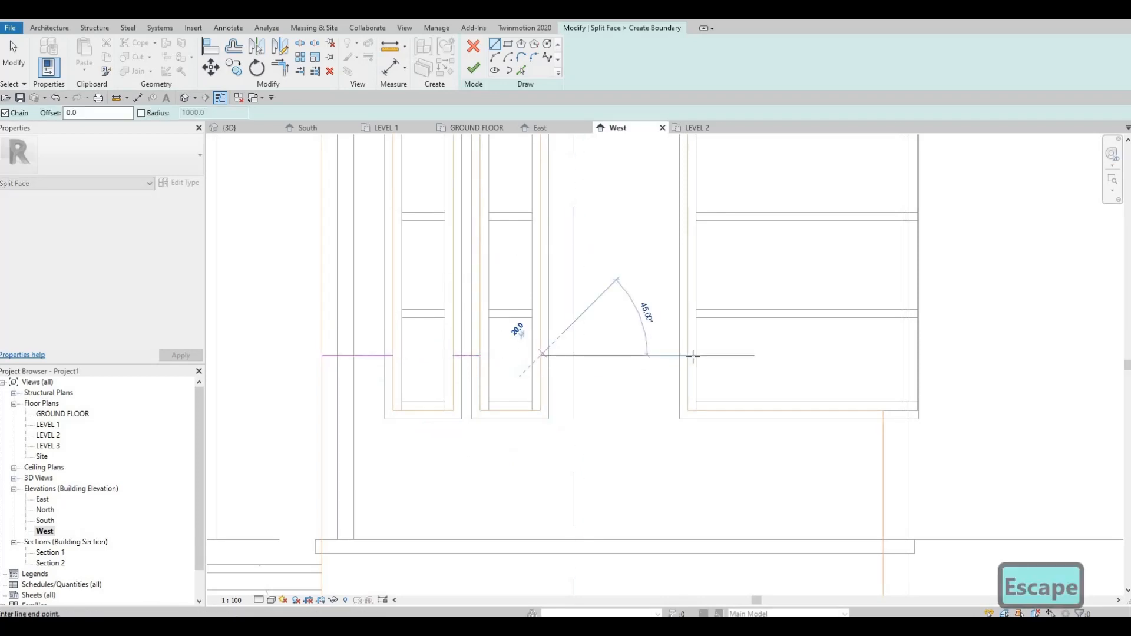
pyautogui.click(686, 367)
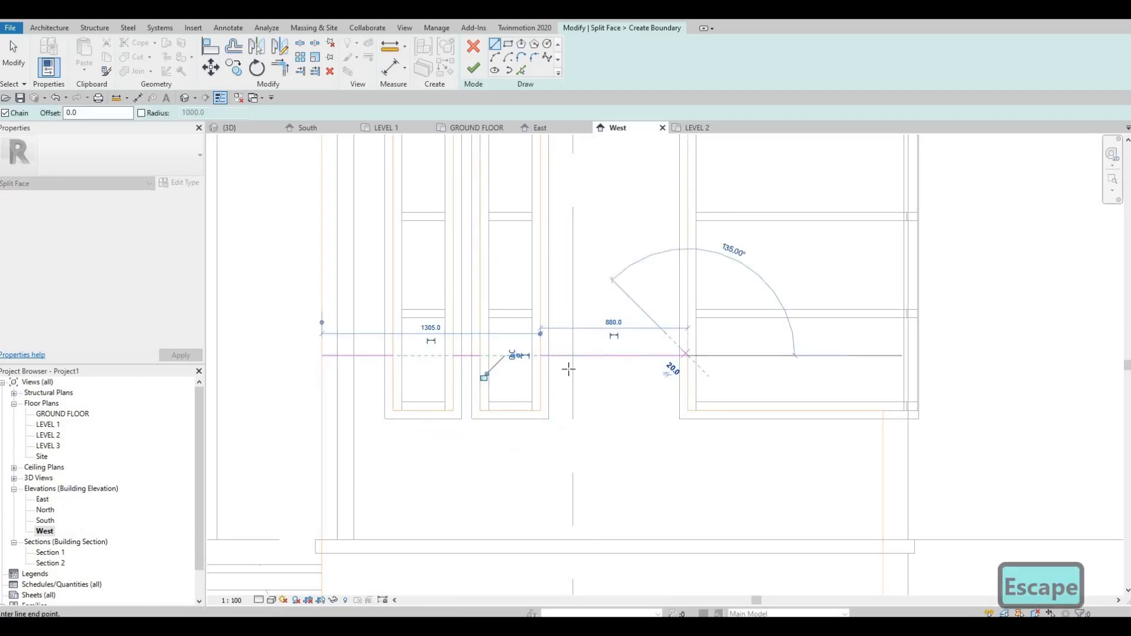
pyautogui.press('Escape')
pyautogui.scroll(-2, 648, 389)
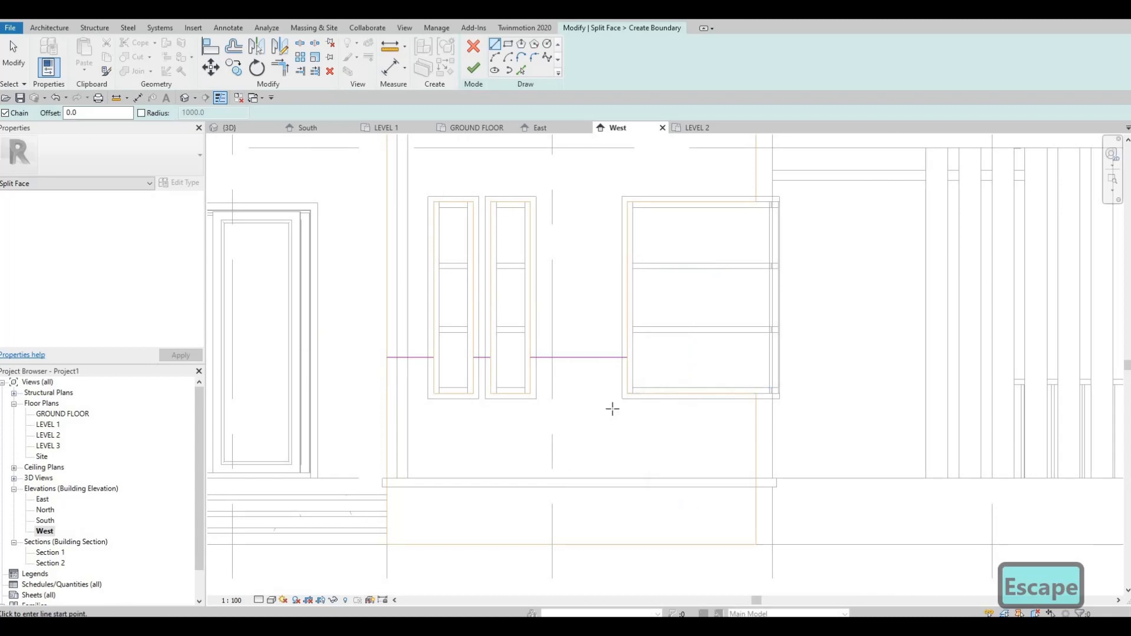
# Step: Finish the split-face sketch on the window wall
pyautogui.moveTo(604, 412); pyautogui.dragTo(614, 407, button='middle')
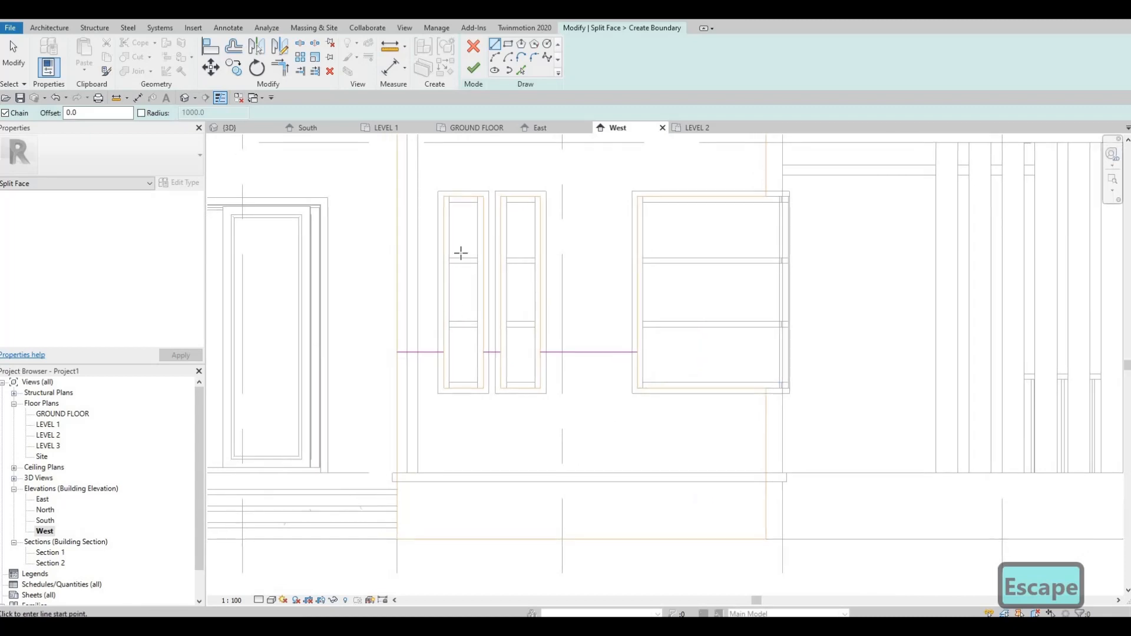
pyautogui.click(475, 69)
pyautogui.scroll(-2, 654, 384)
pyautogui.press('Escape')
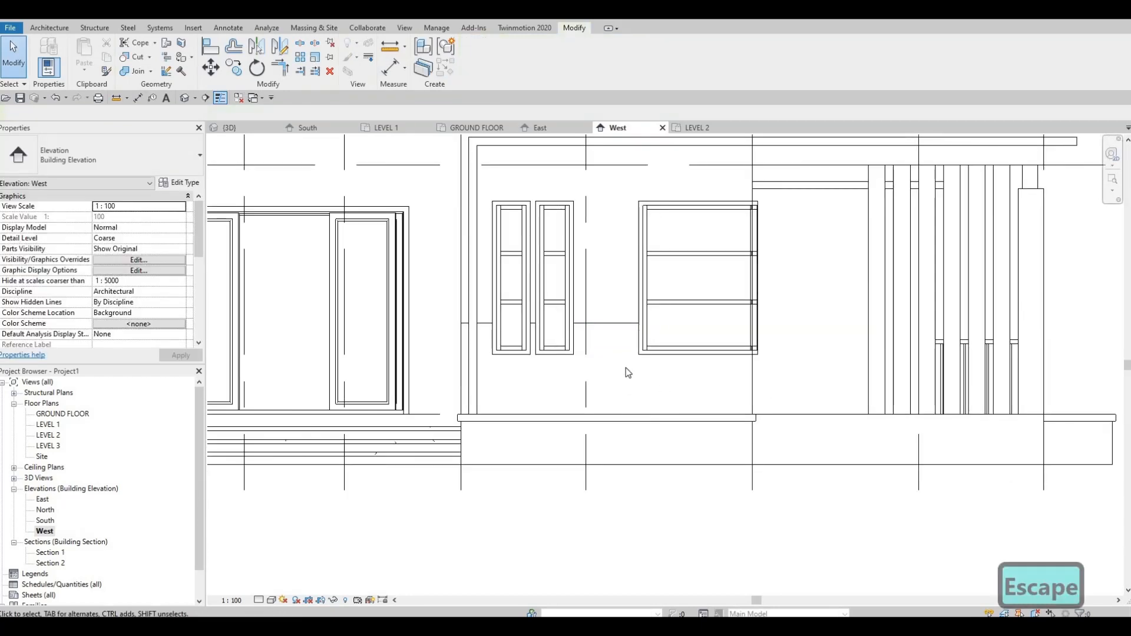
pyautogui.press('Escape')
pyautogui.moveTo(620, 339); pyautogui.dragTo(615, 352, button='middle')
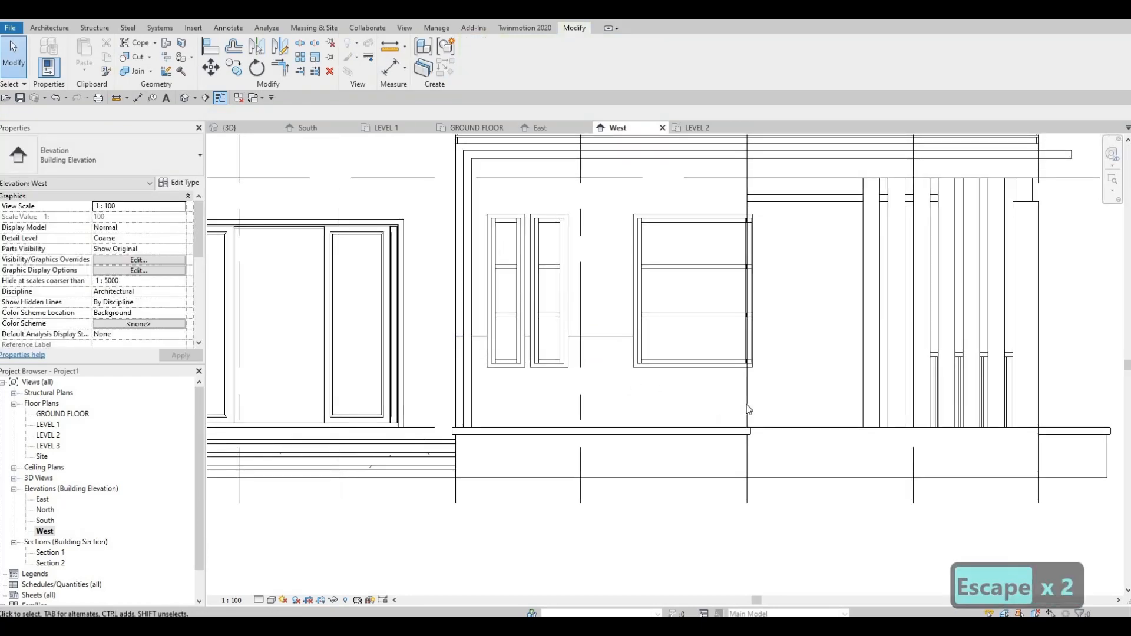
pyautogui.press('Tab')
pyautogui.press('Escape')
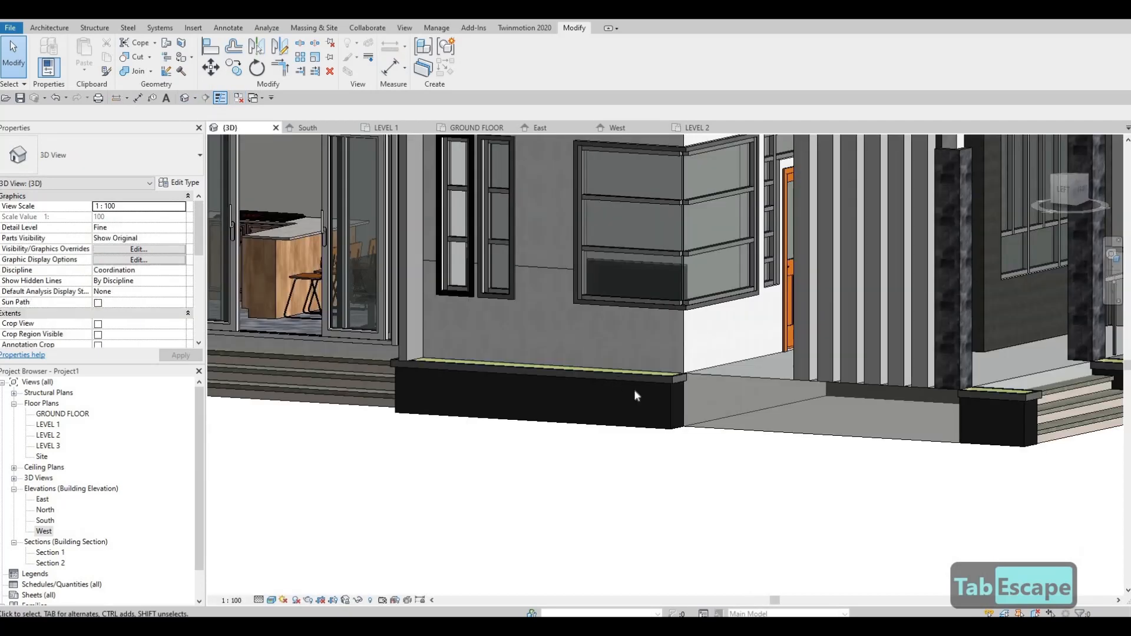
# Step: In the 3D view, paint the lower region of the split window wall with the Parking Stripe material
pyautogui.keyDown('shift'); pyautogui.moveTo(634, 390); pyautogui.dragTo(568, 286, button='middle'); pyautogui.keyUp('shift')
pyautogui.scroll(2, 547, 274)
pyautogui.press('Escape')
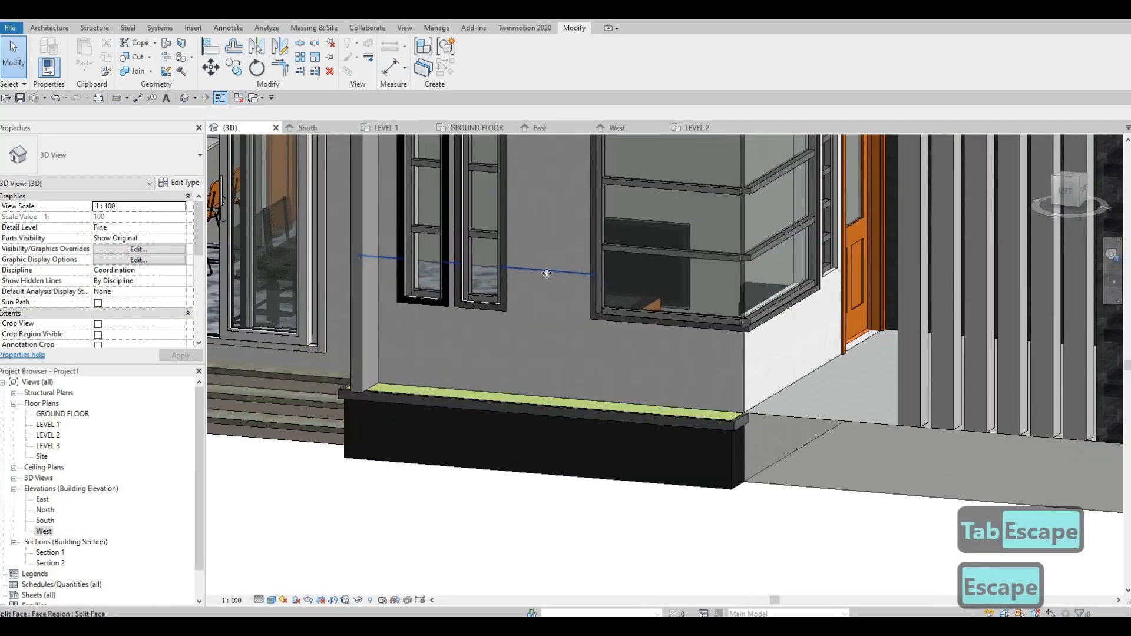
pyautogui.click(546, 280)
pyautogui.press('Escape')
pyautogui.keyDown('shift'); pyautogui.moveTo(547, 279); pyautogui.dragTo(479, 175, button='middle'); pyautogui.keyUp('shift')
pyautogui.press('Escape')
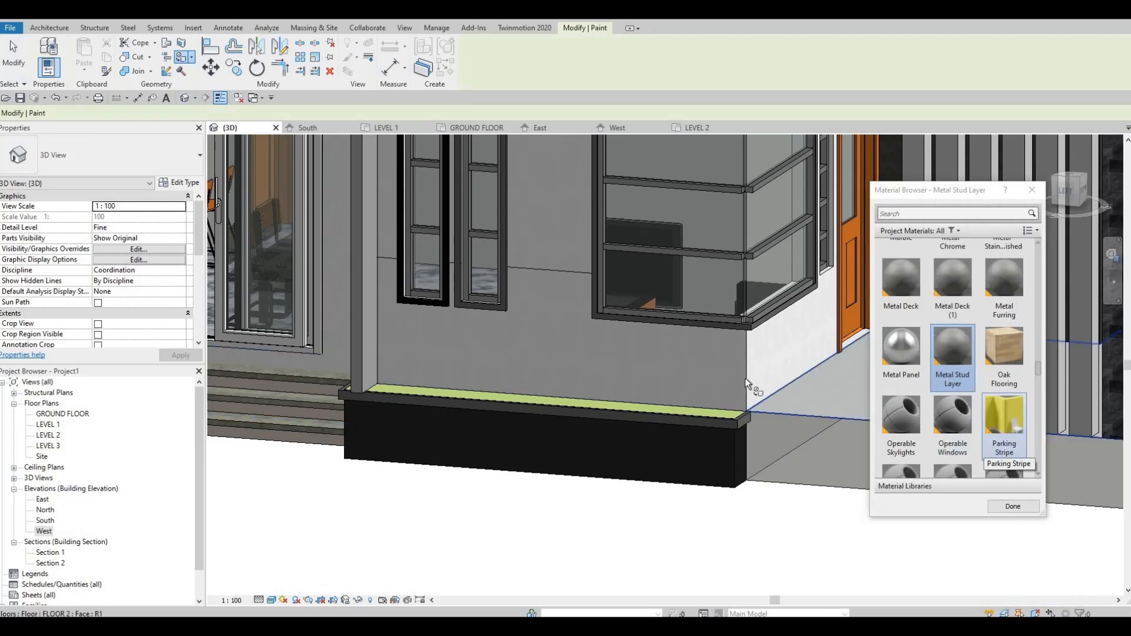
pyautogui.click(563, 277)
pyautogui.scroll(-3, 698, 289)
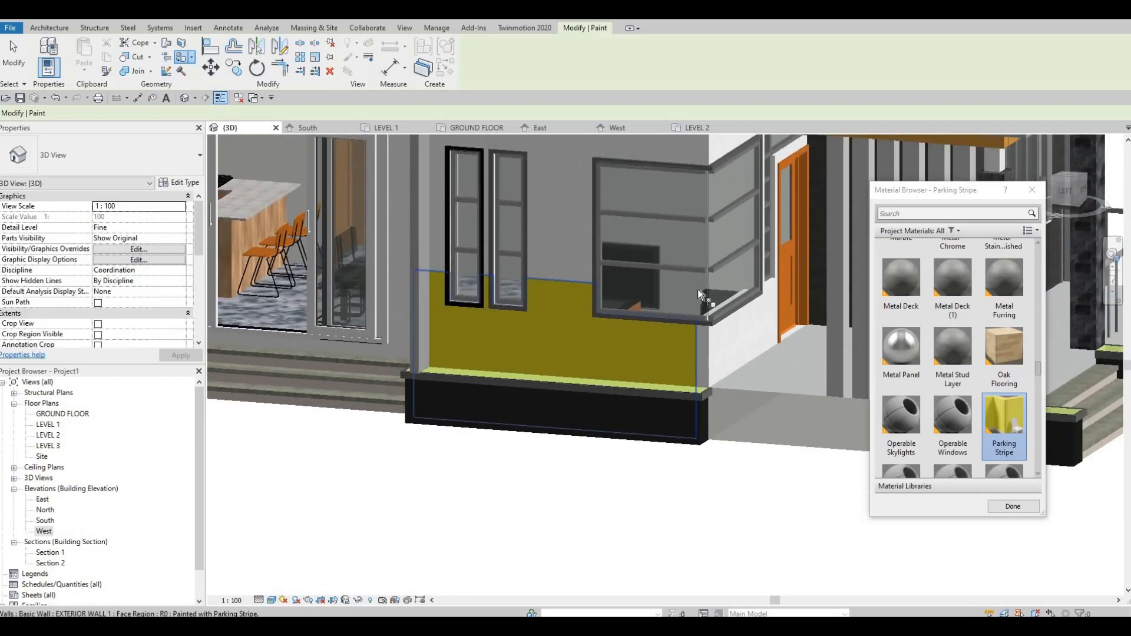
pyautogui.press('Escape')
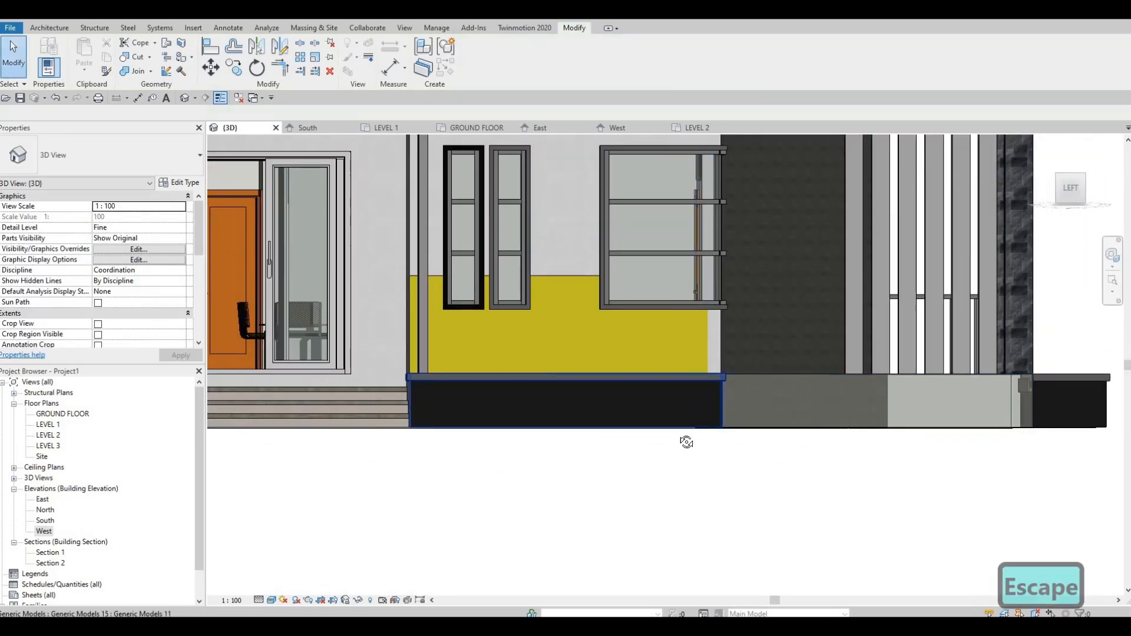
# Step: Examine the painted lower wall region against the rest of the house in 3D
pyautogui.keyDown('shift'); pyautogui.moveTo(686, 442); pyautogui.dragTo(706, 389, button='middle'); pyautogui.keyUp('shift')
pyautogui.scroll(-4, 718, 399)
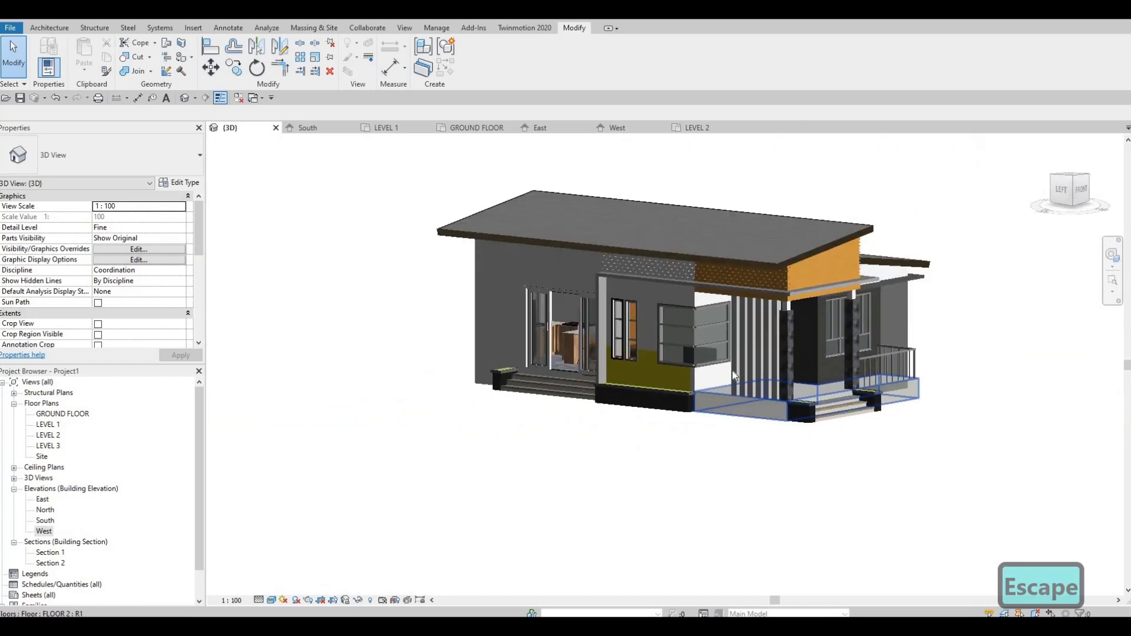
pyautogui.keyDown('shift'); pyautogui.moveTo(718, 396); pyautogui.dragTo(730, 357, button='middle'); pyautogui.keyUp('shift')
pyautogui.scroll(3, 730, 354)
pyautogui.keyDown('shift'); pyautogui.moveTo(671, 225); pyautogui.dragTo(336, 488, button='middle'); pyautogui.keyUp('shift')
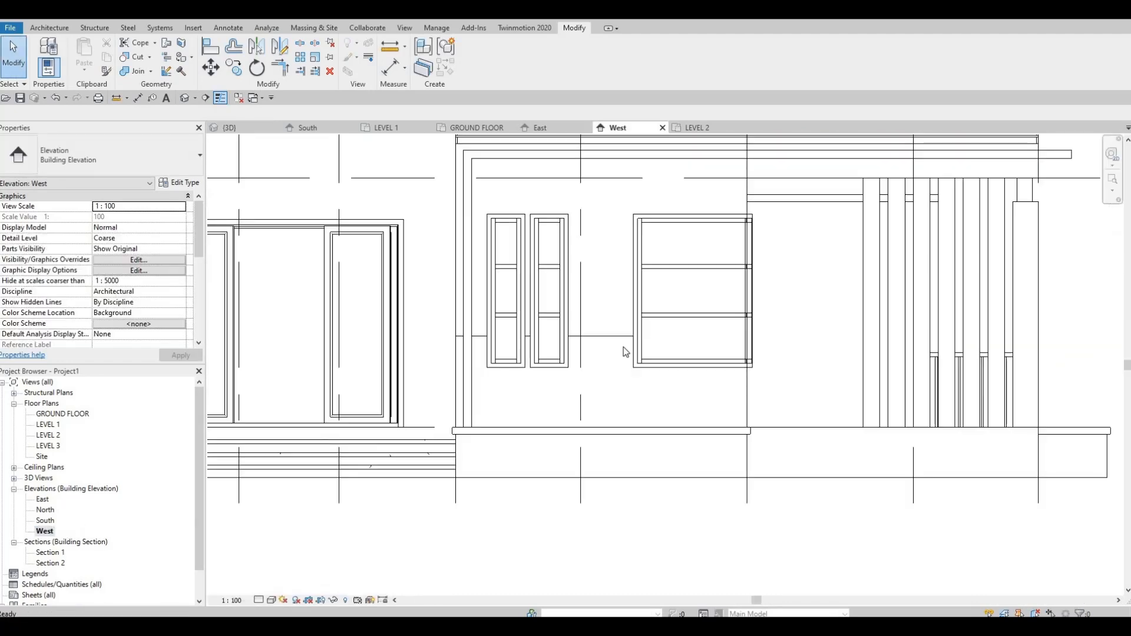
pyautogui.moveTo(629, 271); pyautogui.dragTo(525, 371, button='middle')
# Step: In the West elevation, split the window wall's face with a full-width horizontal line along the underside of the projecting frame above the windows
pyautogui.scroll(-2, 525, 371)
pyautogui.press('Escape')
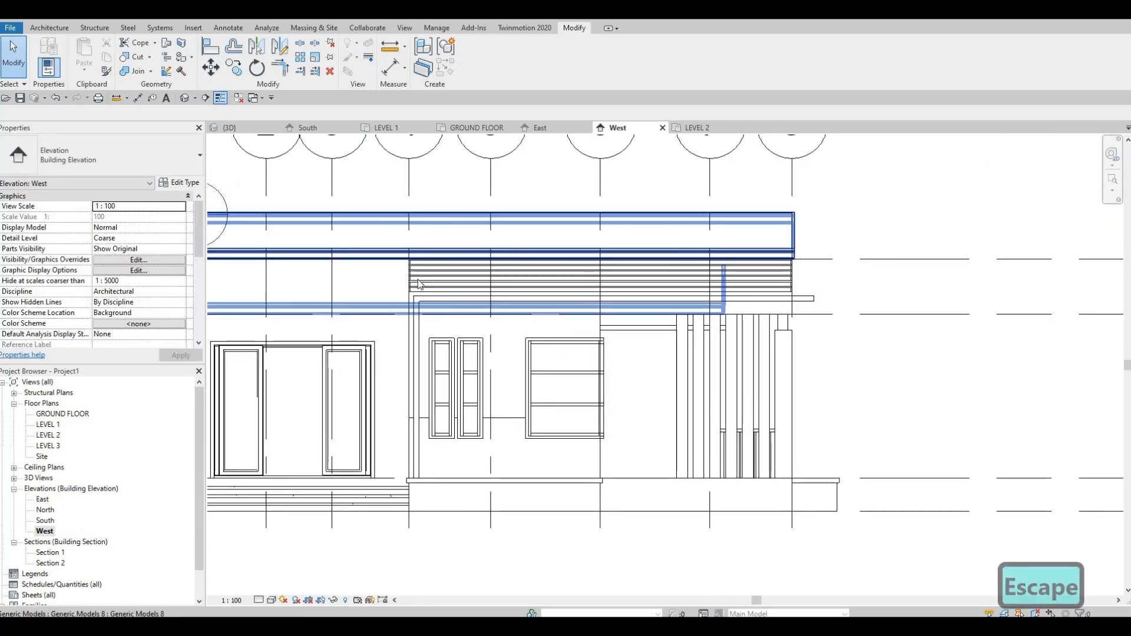
pyautogui.click(51, 28)
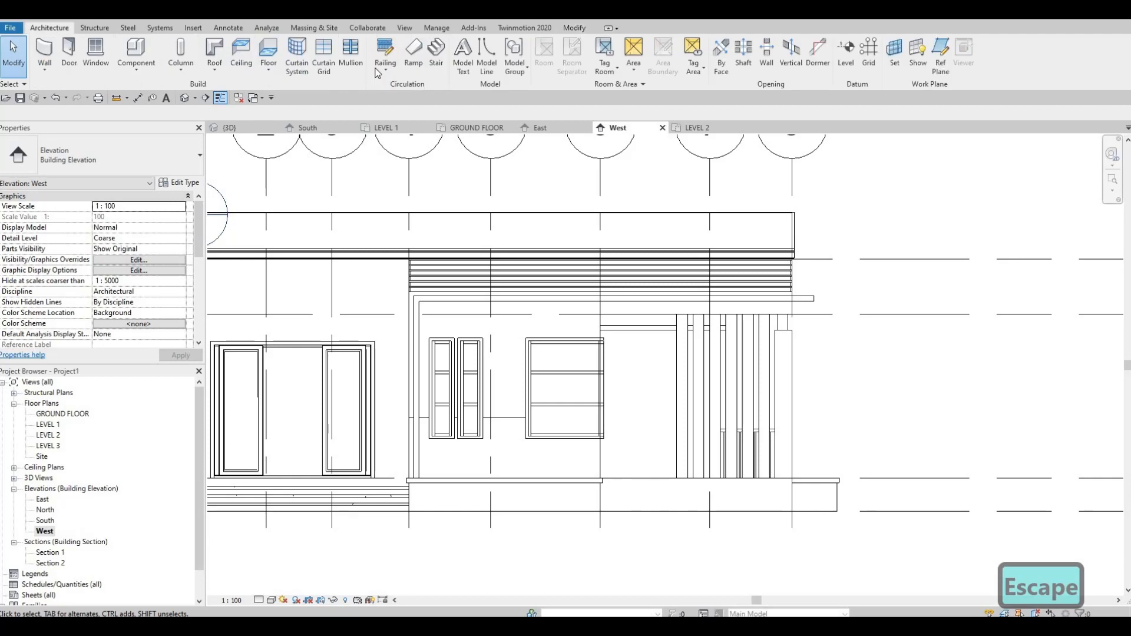
pyautogui.click(574, 29)
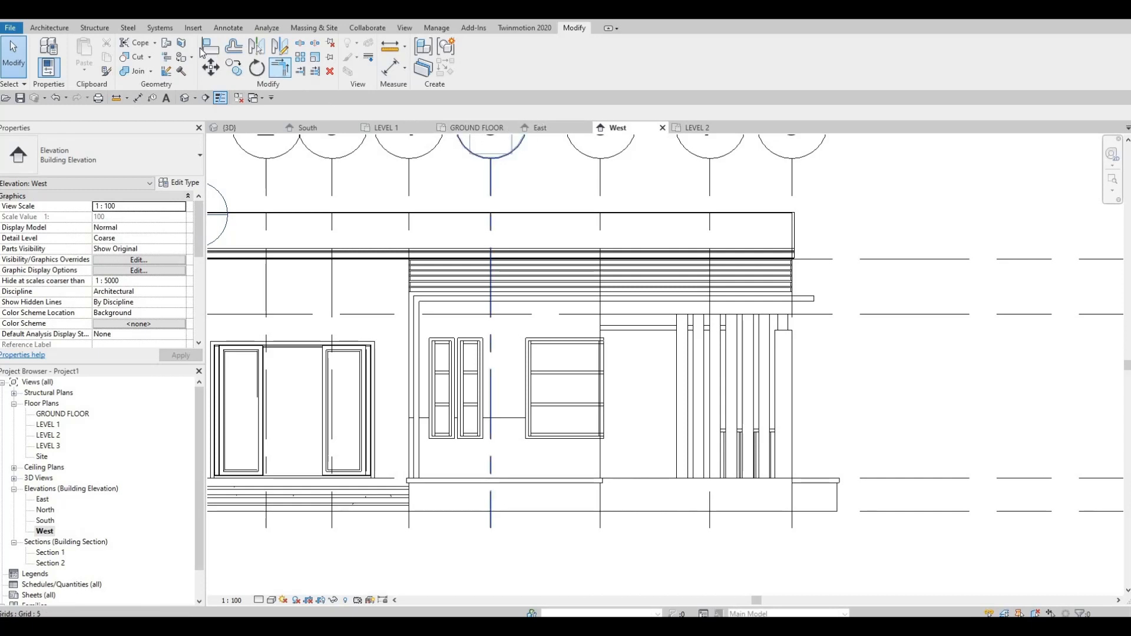
pyautogui.click(181, 44)
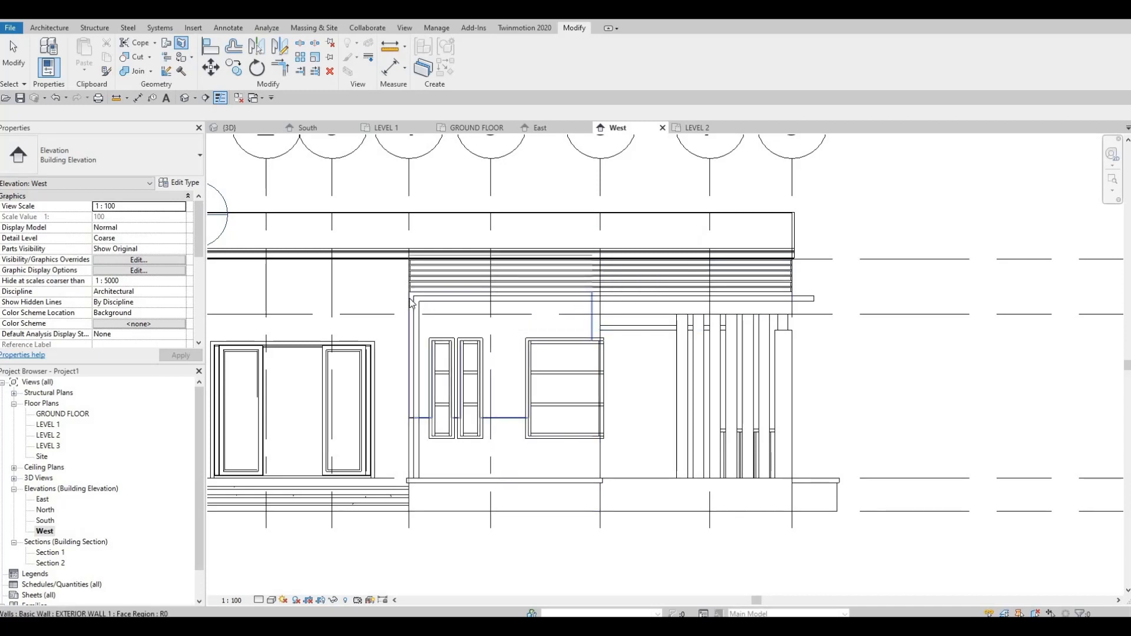
pyautogui.click(591, 256)
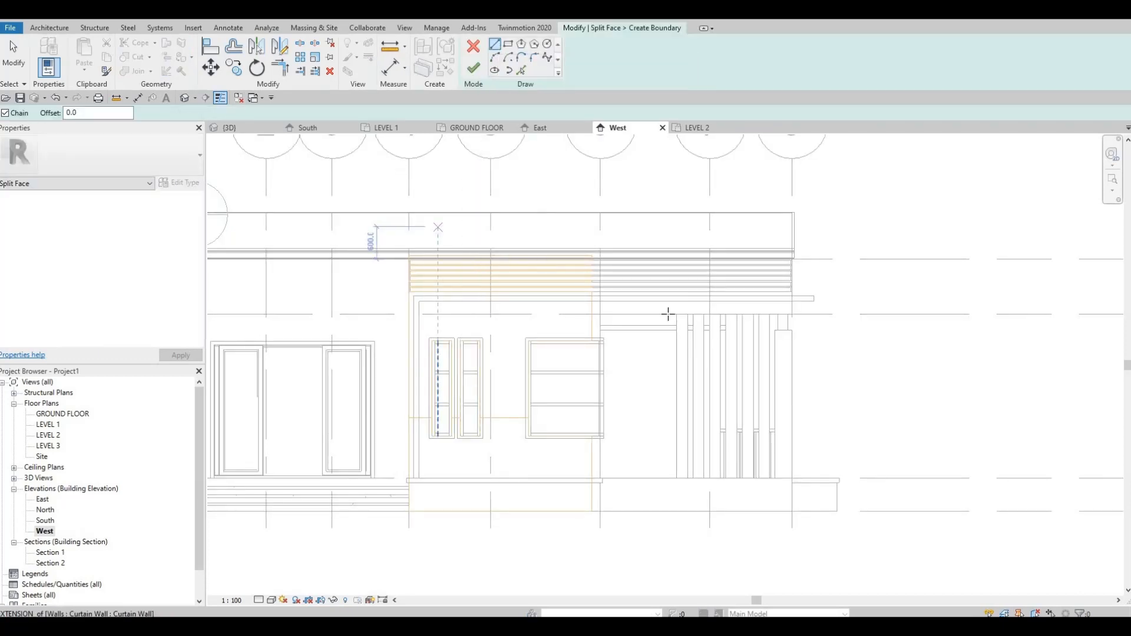
pyautogui.scroll(2, 443, 245)
pyautogui.scroll(2, 770, 290)
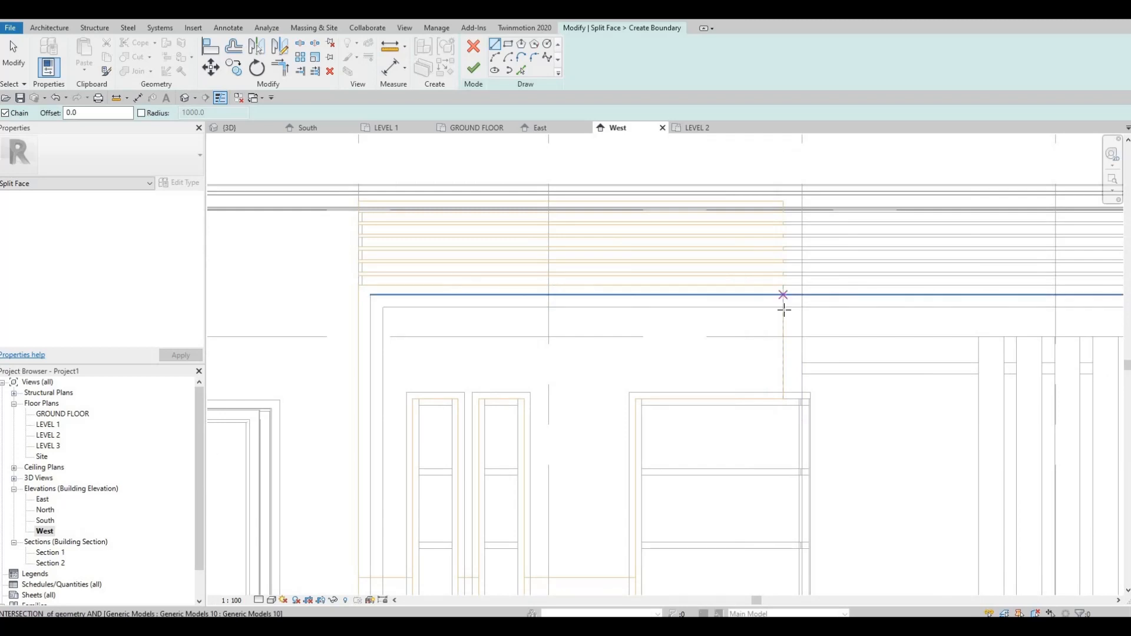
pyautogui.click(783, 307)
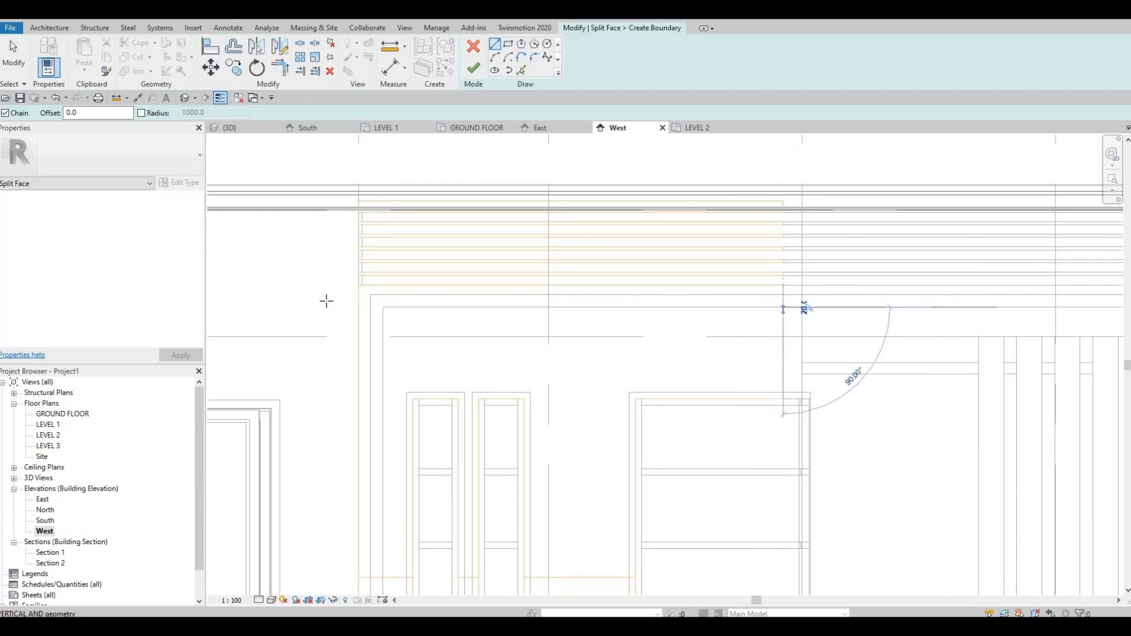
pyautogui.click(360, 307)
pyautogui.press('Escape')
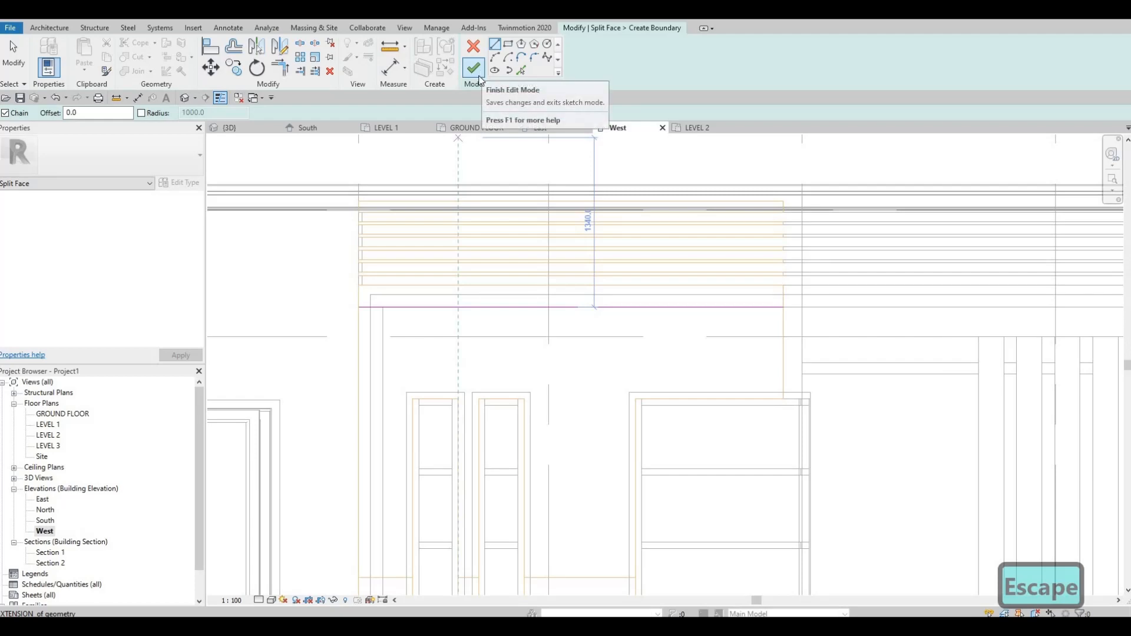
pyautogui.click(478, 77)
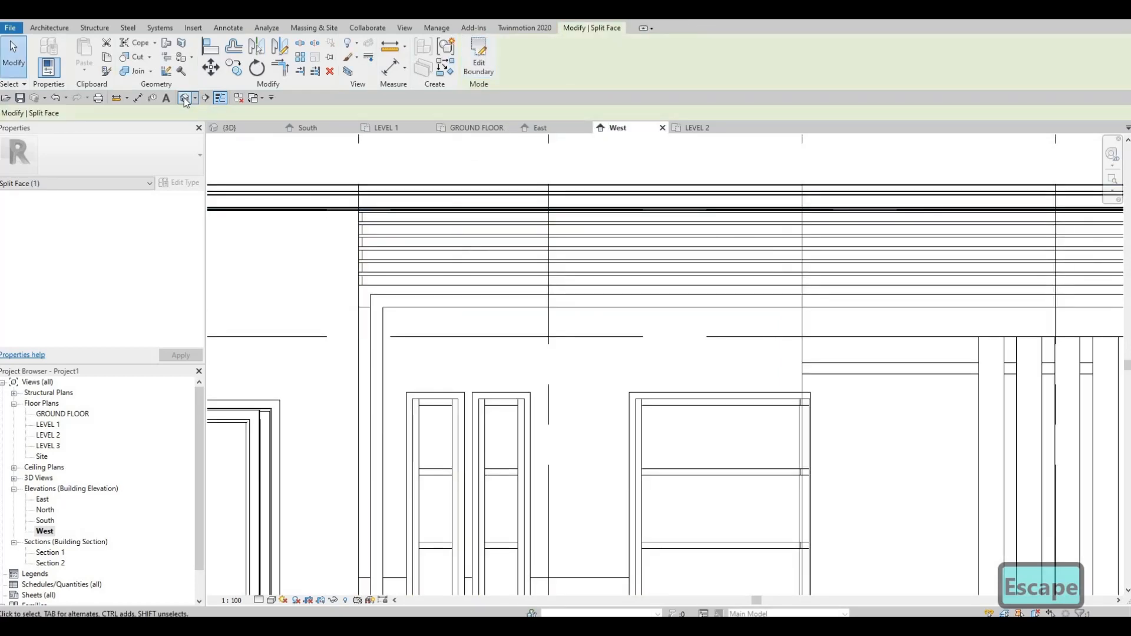
# Step: In the 3D view, inspect the layer structure of the wood-clad upper wall's type, EXTERIOR WALL 2
pyautogui.click(185, 98)
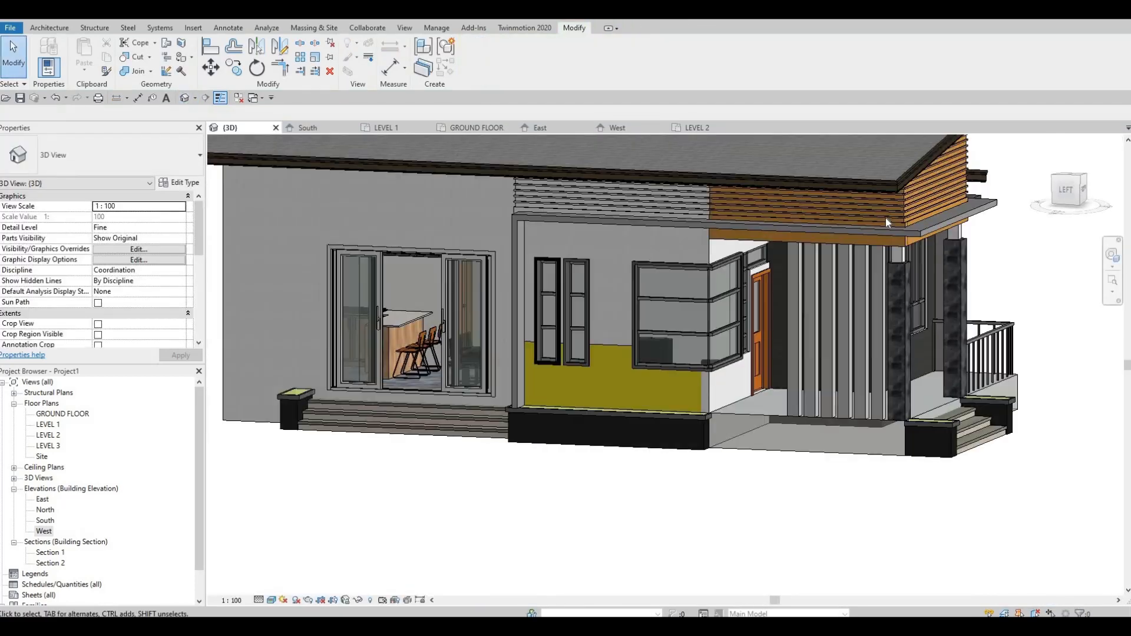
pyautogui.press('Escape')
pyautogui.press('Escape')
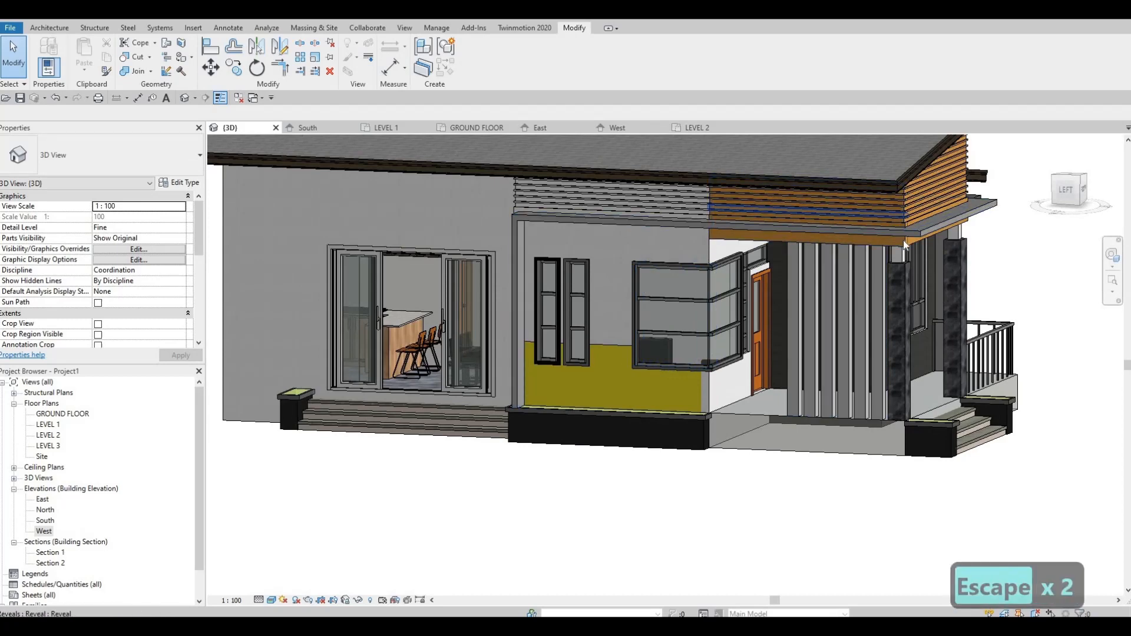
pyautogui.click(905, 241)
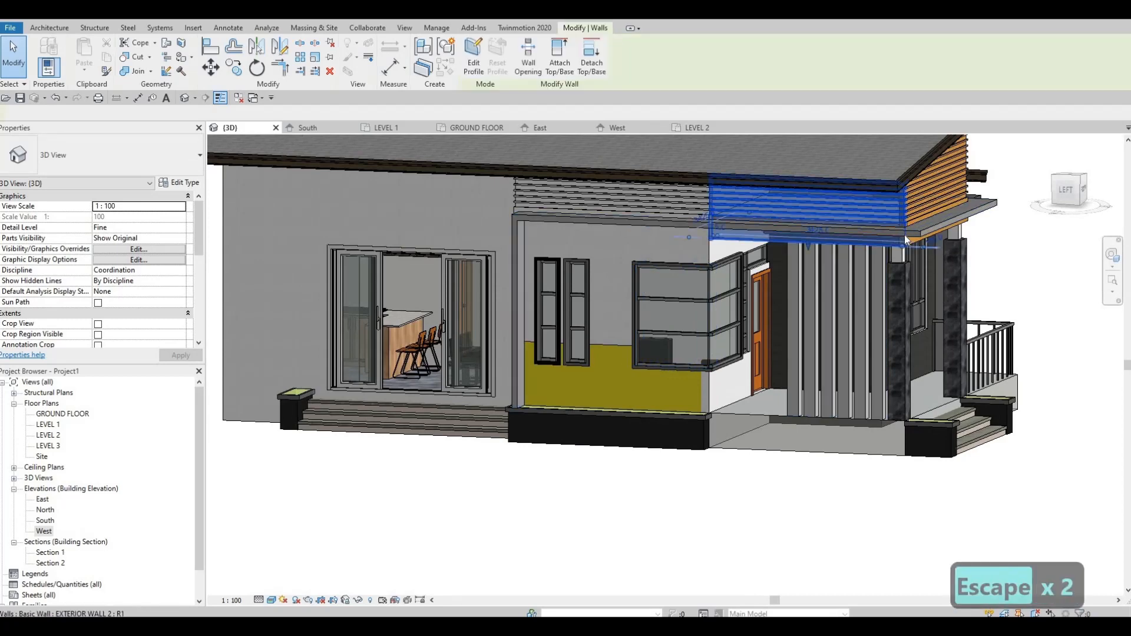
pyautogui.press('F1')
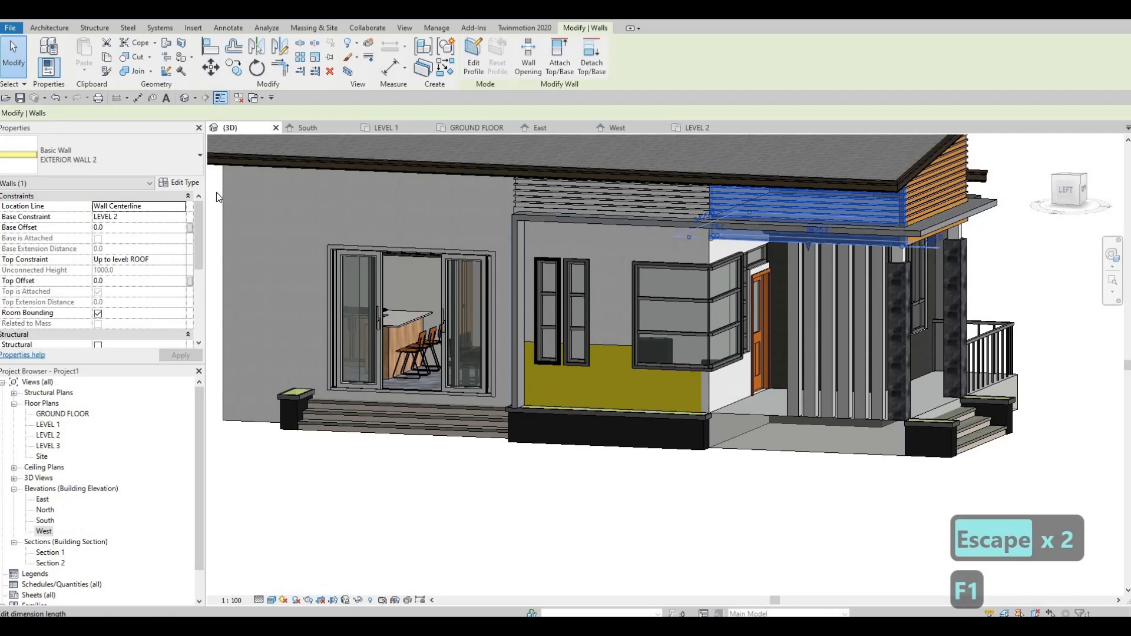
pyautogui.click(180, 182)
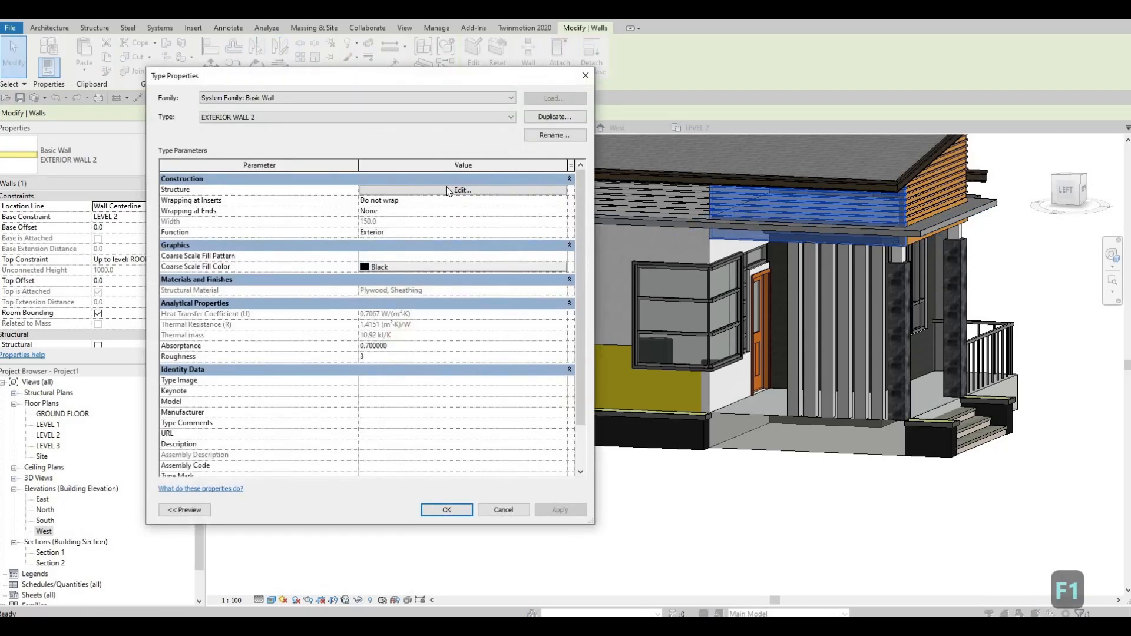
pyautogui.click(394, 190)
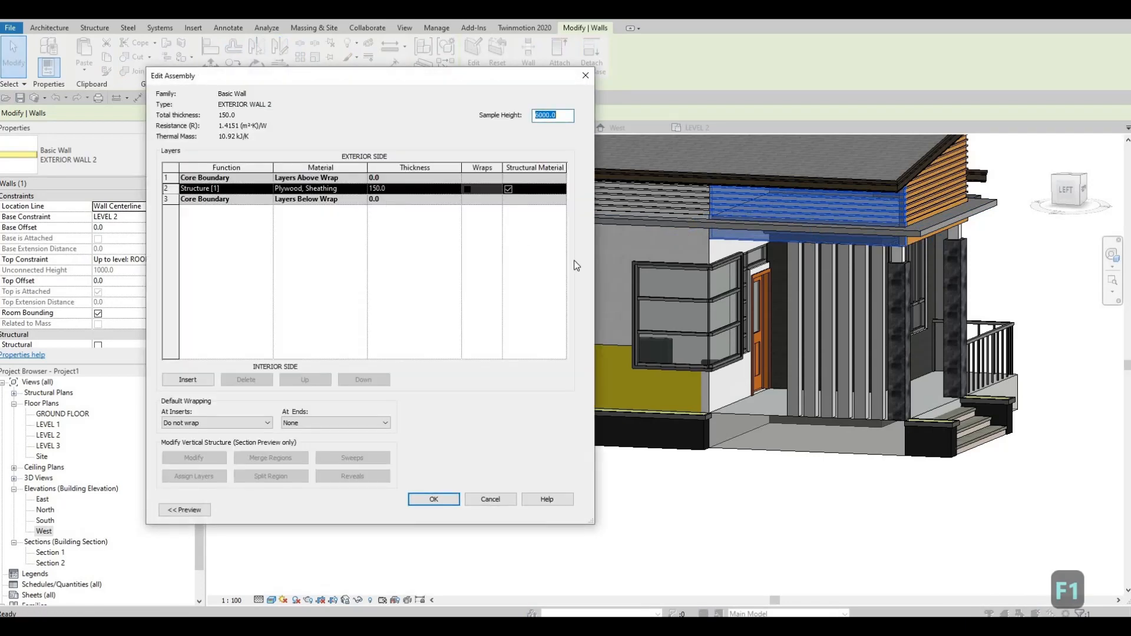
pyautogui.press('Escape')
pyautogui.press('Escape')
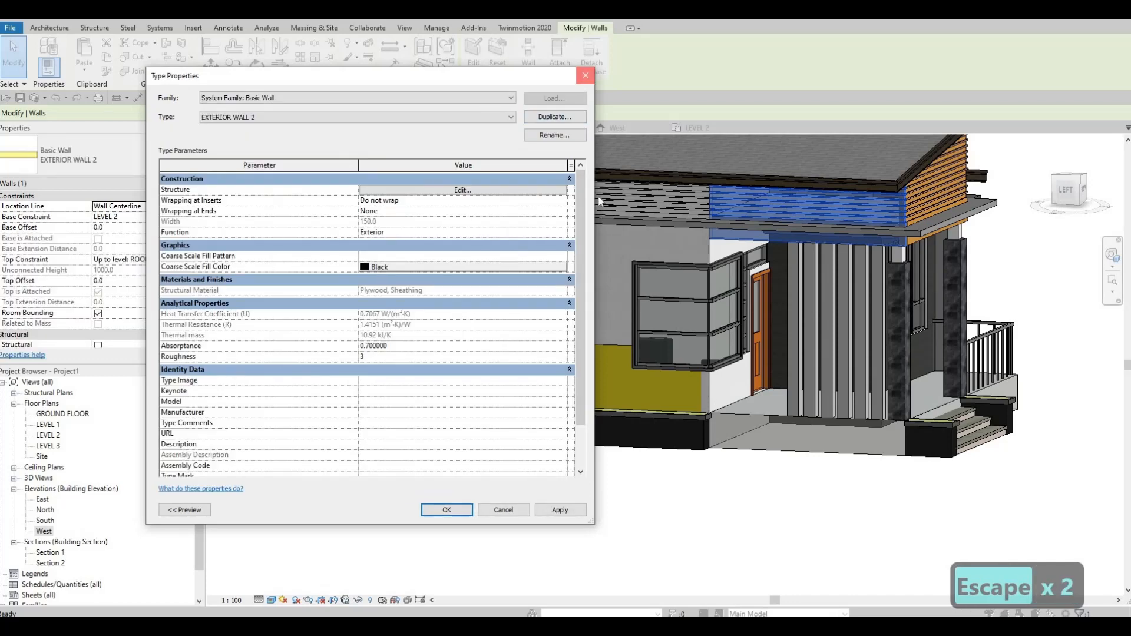
pyautogui.press('Escape')
pyautogui.press('Escape')
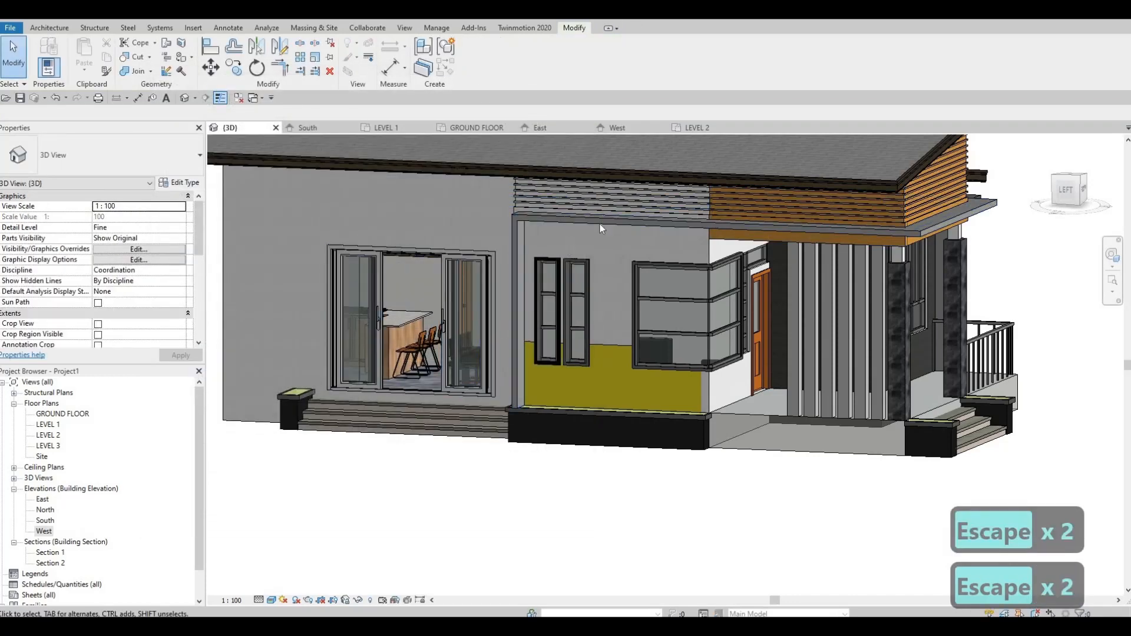
# Step: Duplicate the window wall's type under the name EXTERIOR WALL 3
pyautogui.keyDown('shift'); pyautogui.moveTo(600, 227); pyautogui.dragTo(596, 200, button='middle'); pyautogui.keyUp('shift')
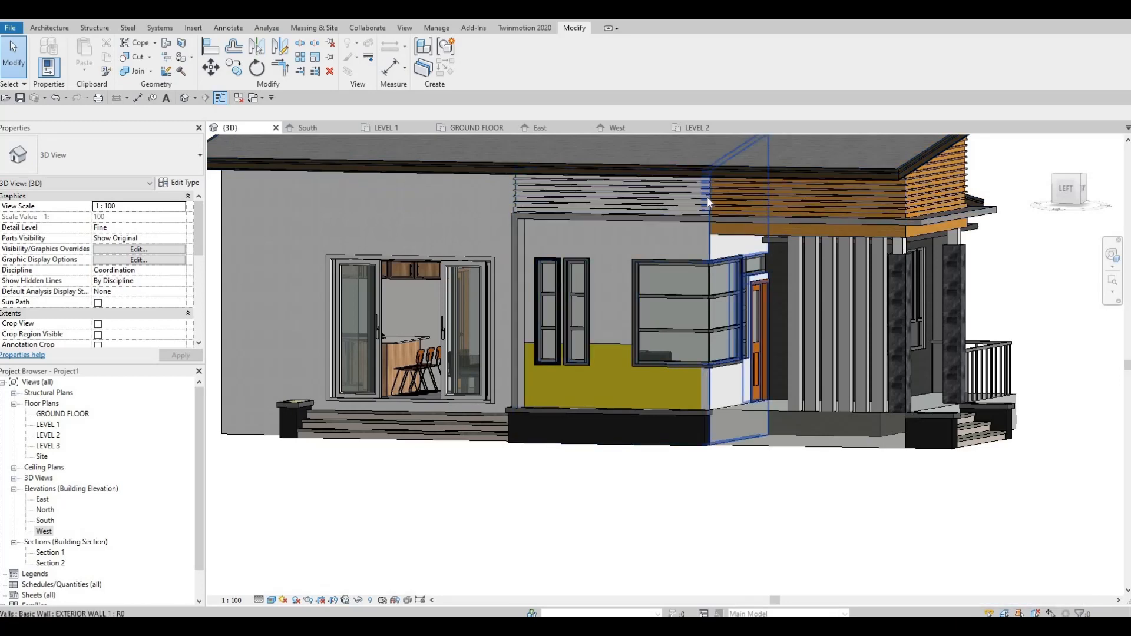
pyautogui.keyDown('shift'); pyautogui.moveTo(627, 221); pyautogui.dragTo(689, 210, button='middle'); pyautogui.keyUp('shift')
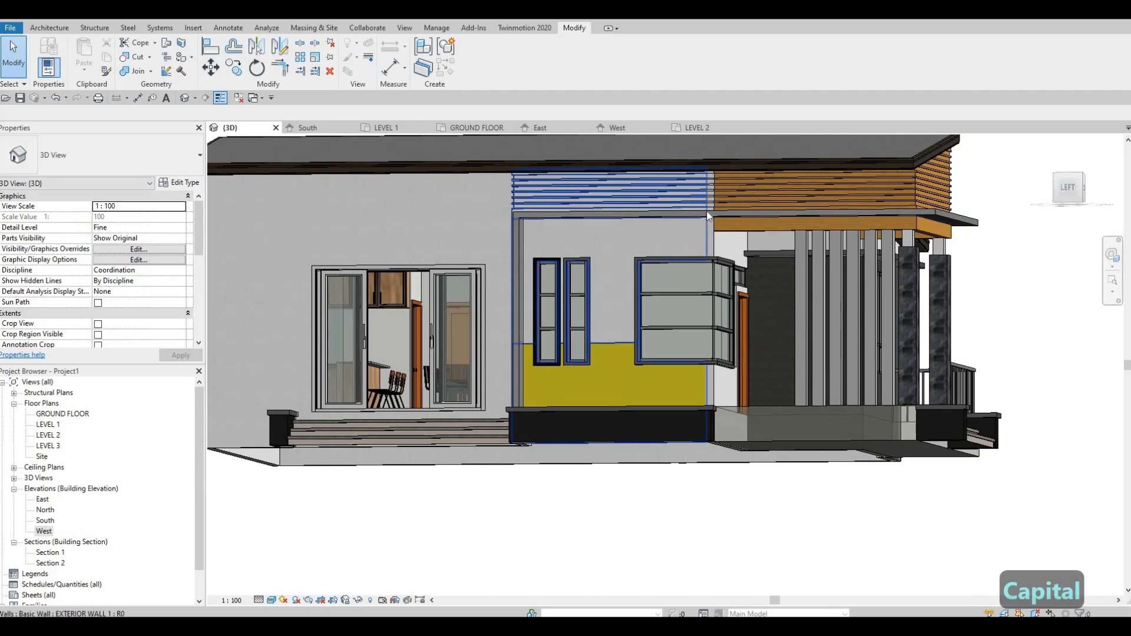
pyautogui.scroll(3, 707, 214)
pyautogui.scroll(-2, 756, 259)
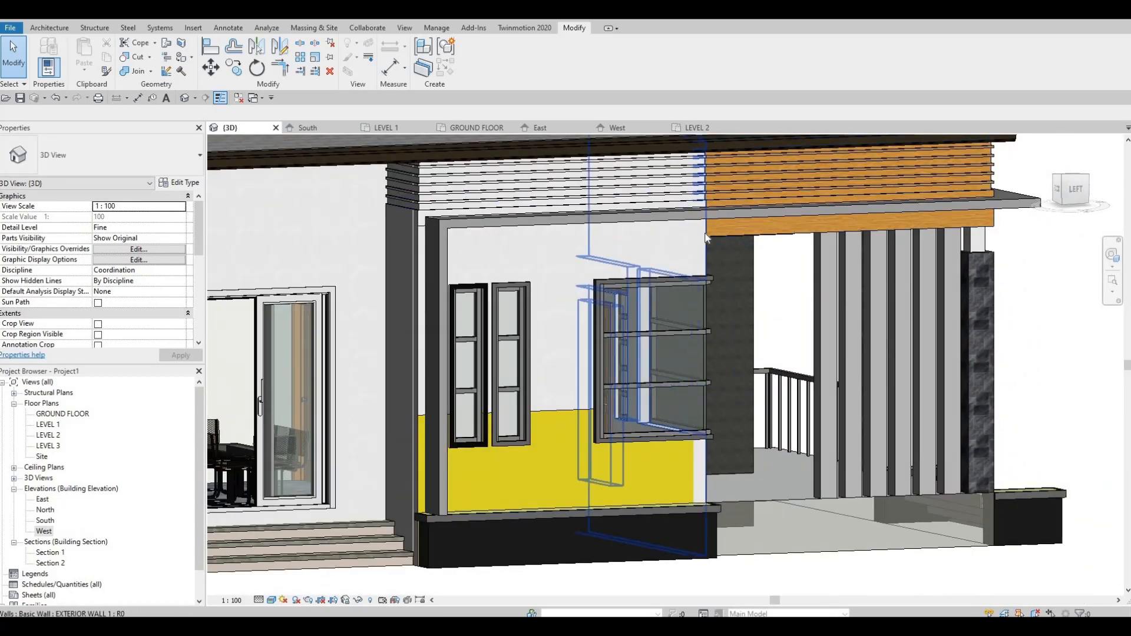
pyautogui.click(707, 238)
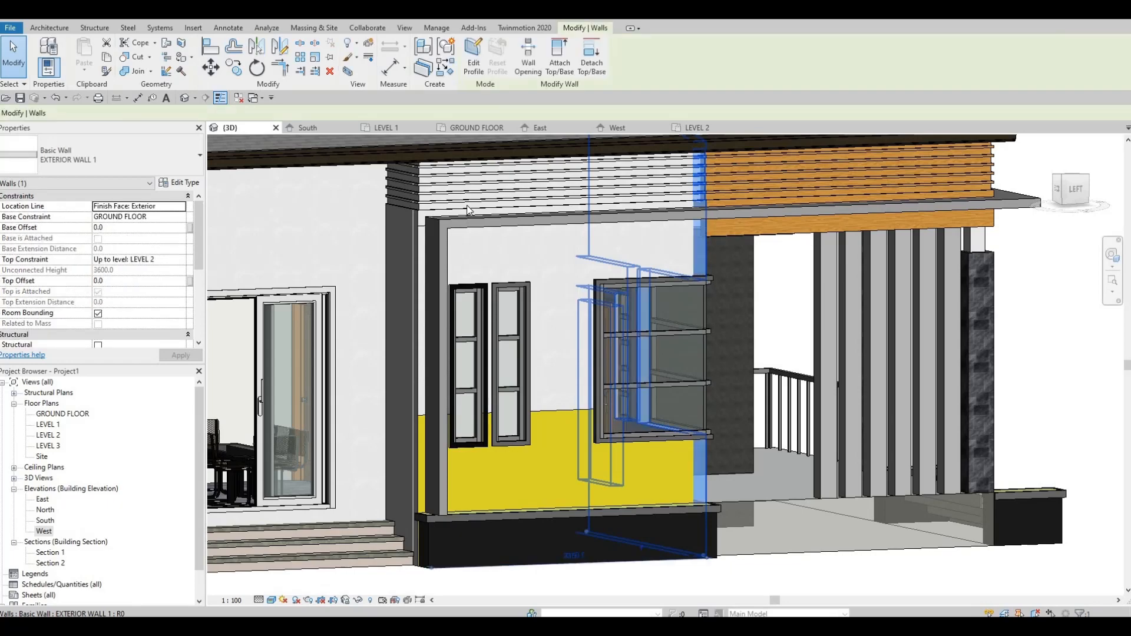
pyautogui.press('F1')
pyautogui.keyDown('shift'); pyautogui.moveTo(505, 273); pyautogui.dragTo(525, 274, button='middle'); pyautogui.keyUp('shift')
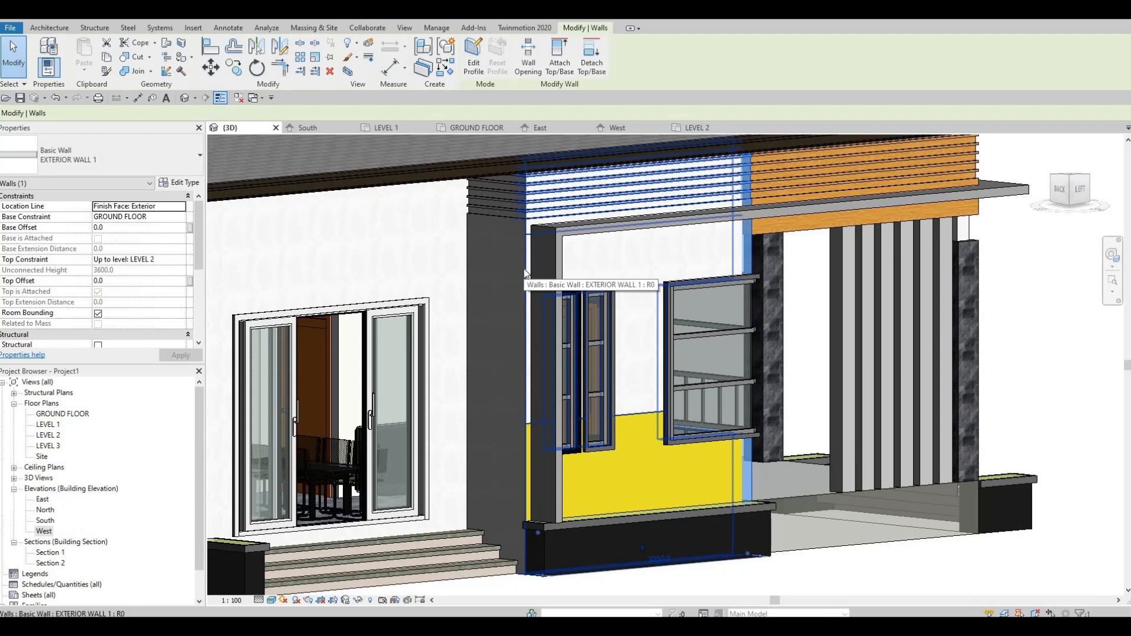
pyautogui.click(525, 270)
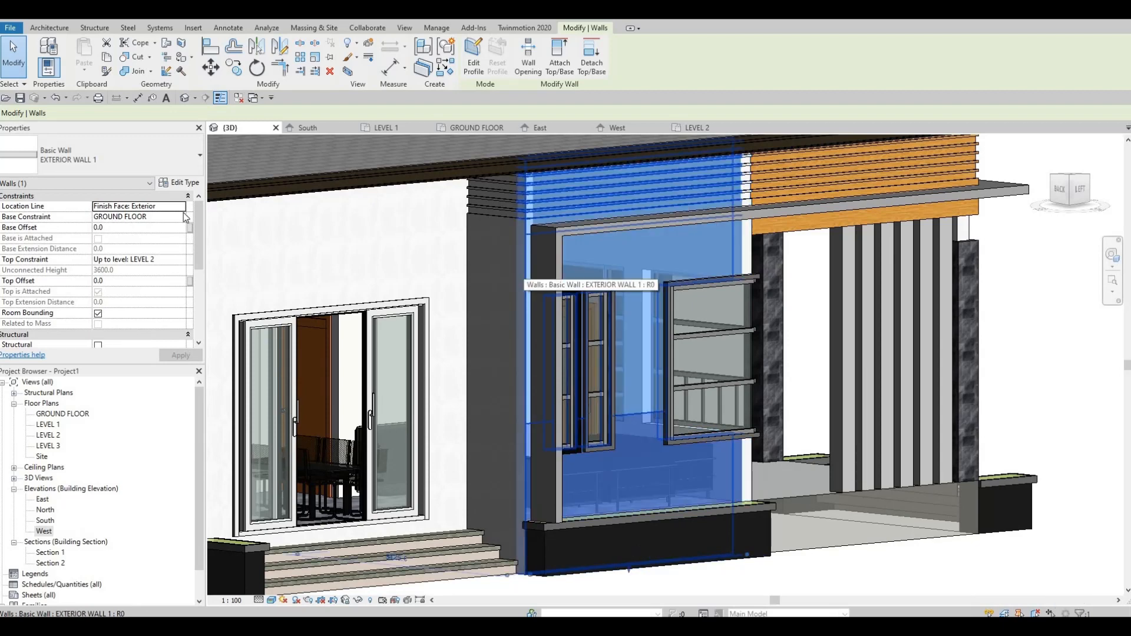
pyautogui.click(184, 184)
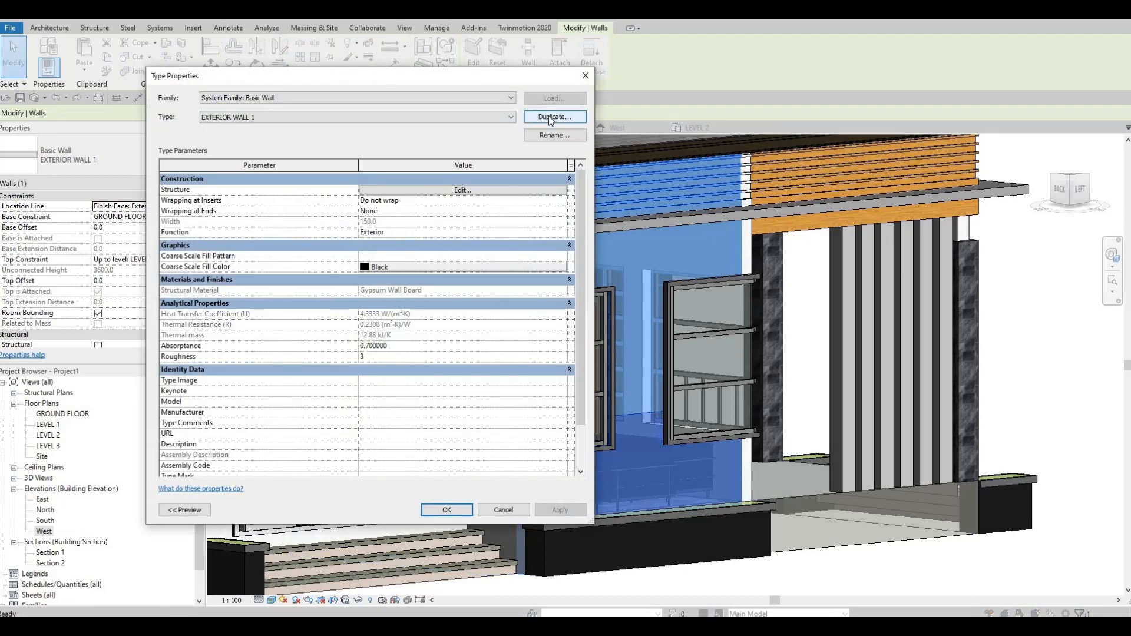
pyautogui.click(549, 116)
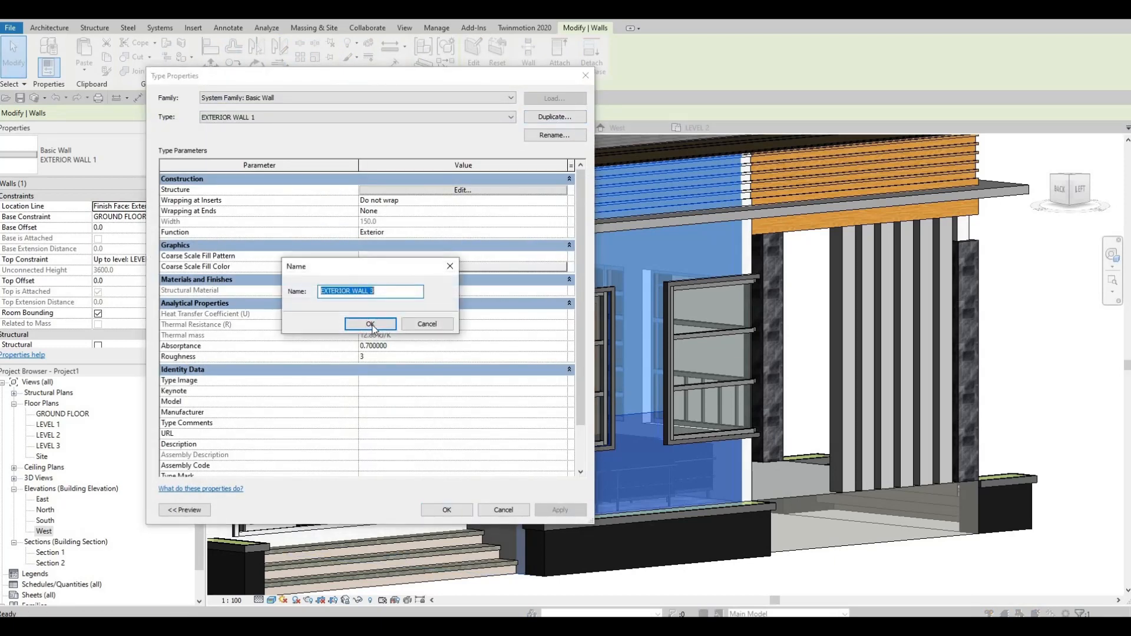
pyautogui.click(371, 326)
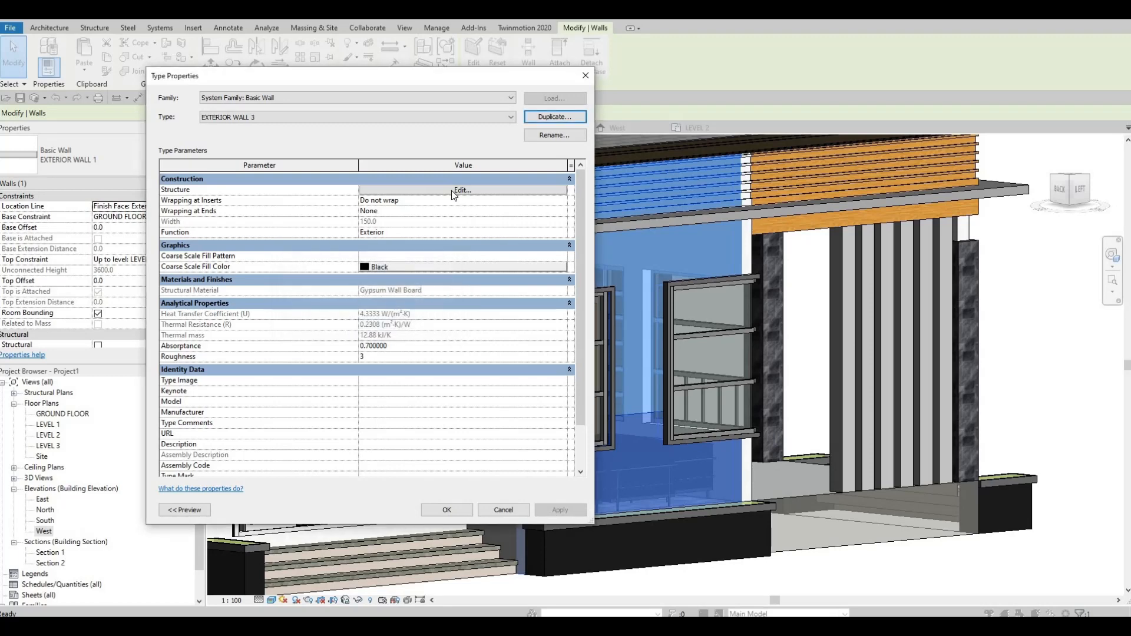
# Step: Insert two new layers above the Gypsum Wall Board layer in the EXTERIOR WALL 3 structure
pyautogui.click(452, 189)
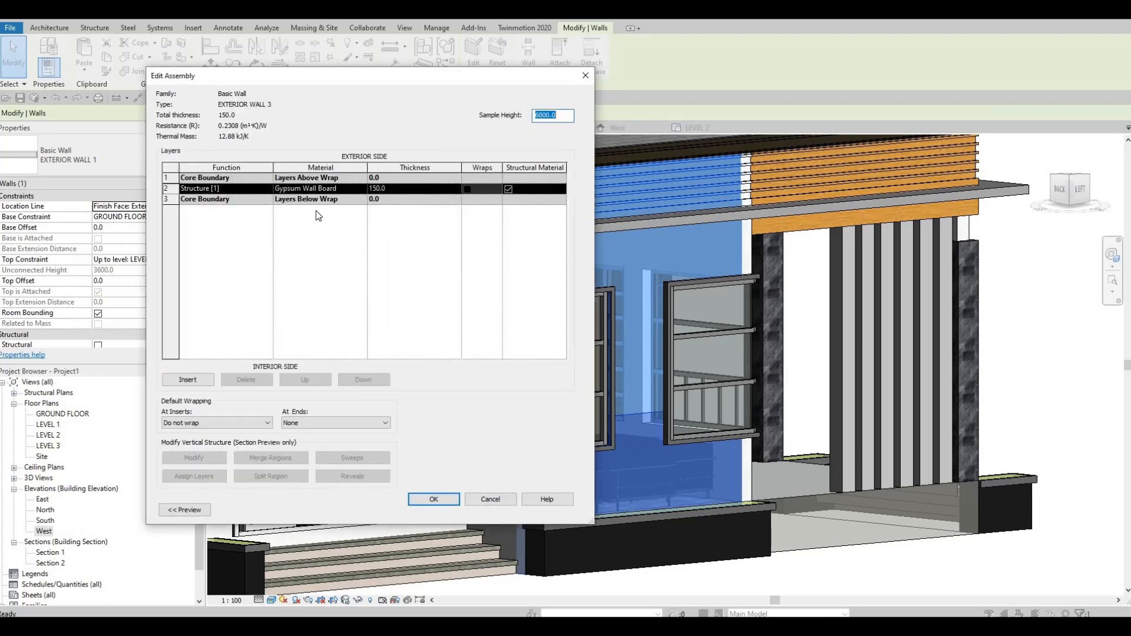
pyautogui.click(195, 381)
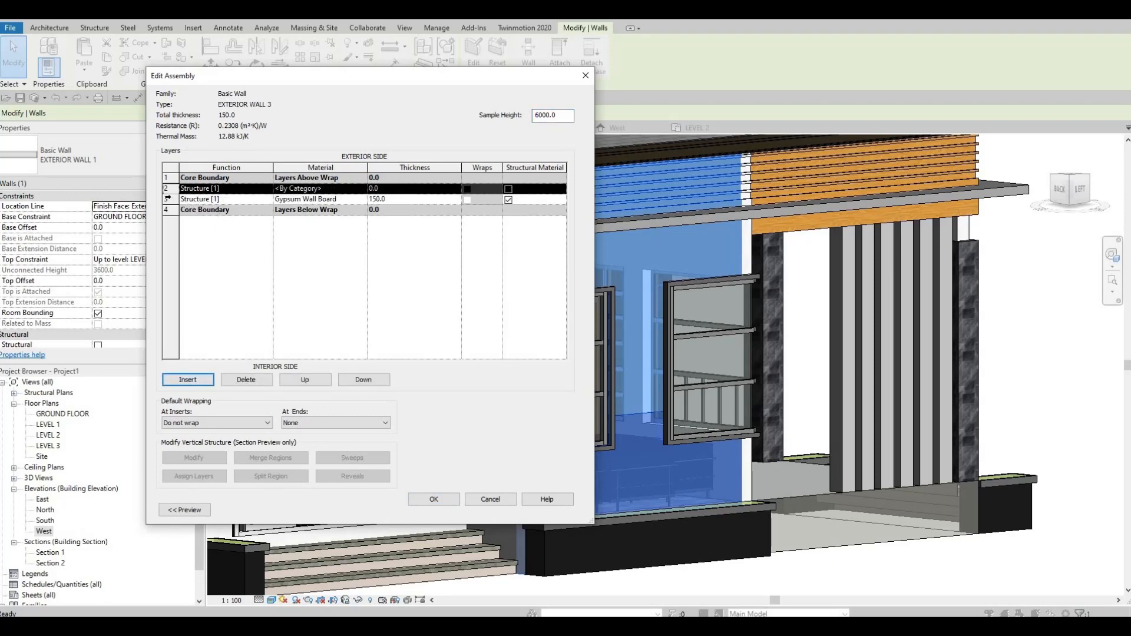
pyautogui.click(166, 199)
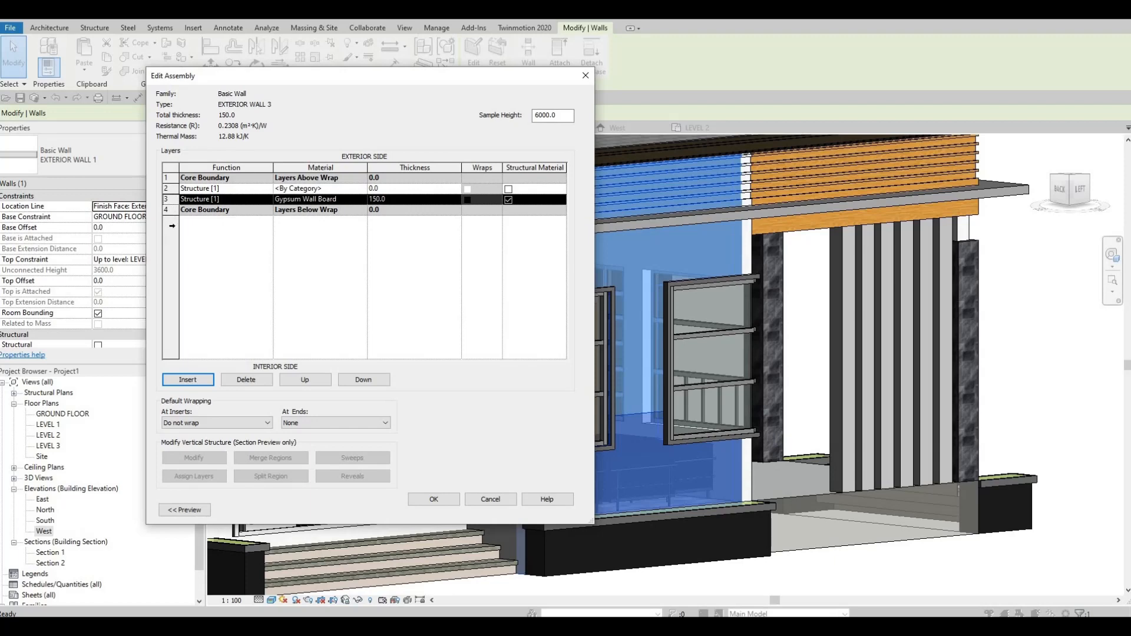
pyautogui.click(197, 379)
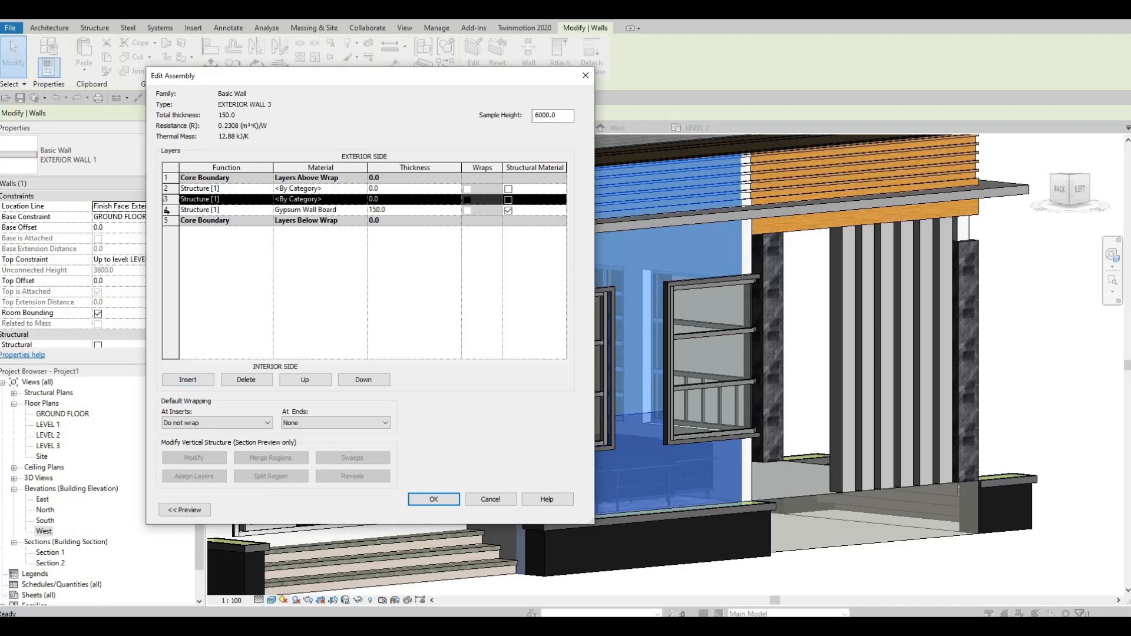
# Step: Move the Gypsum Wall Board layer below the lower core boundary and the first new layer above the upper core boundary
pyautogui.press('Down')
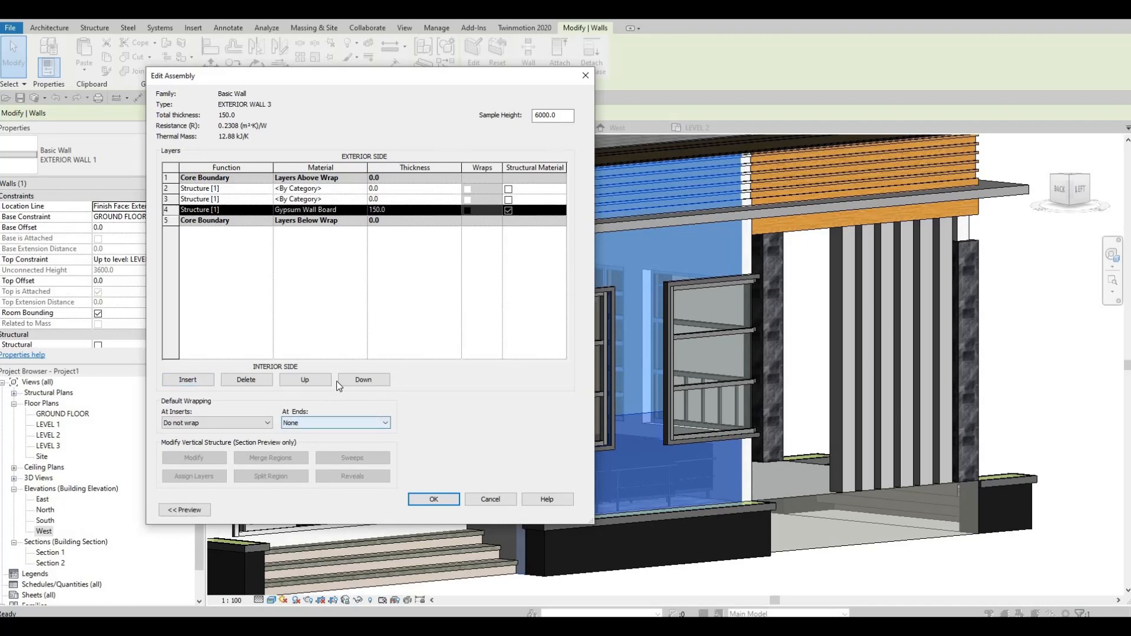
pyautogui.click(353, 380)
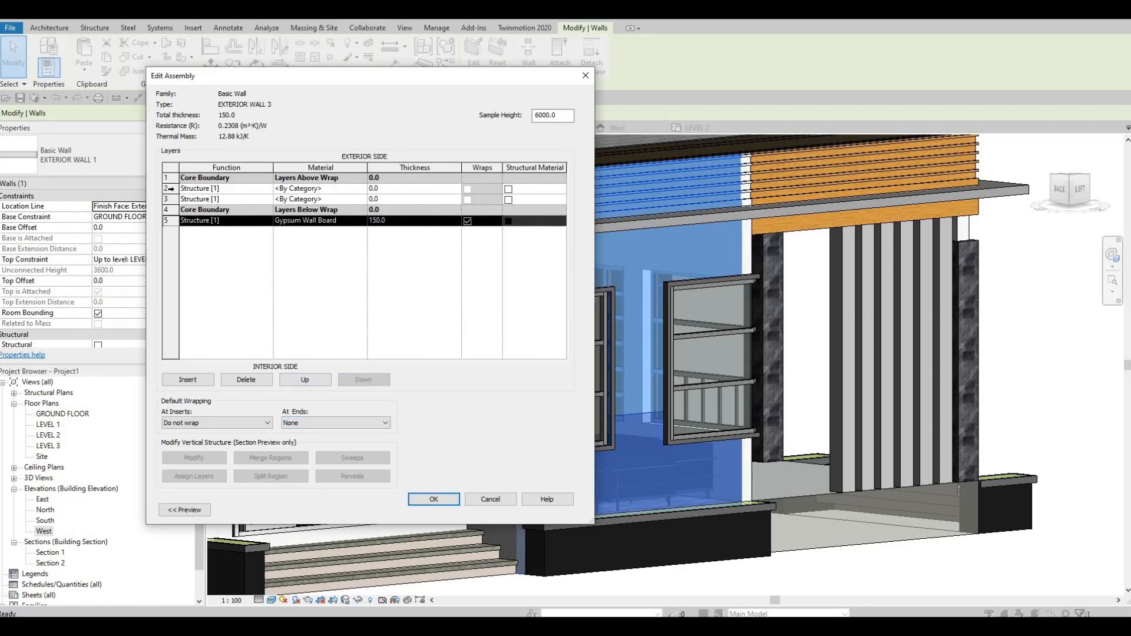
pyautogui.click(170, 188)
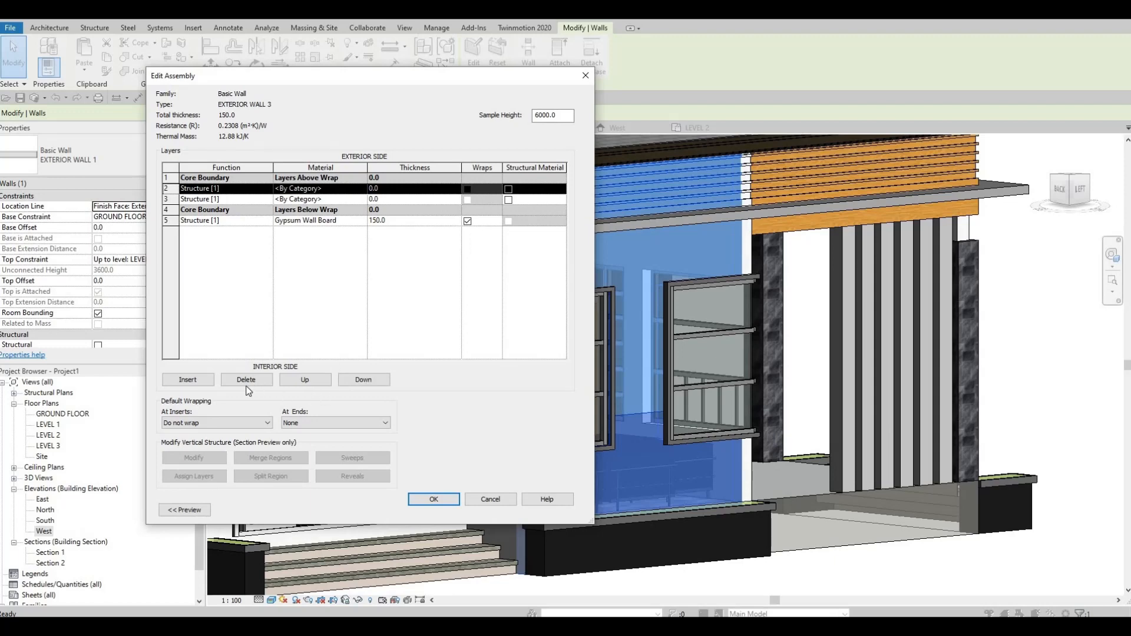
pyautogui.click(305, 380)
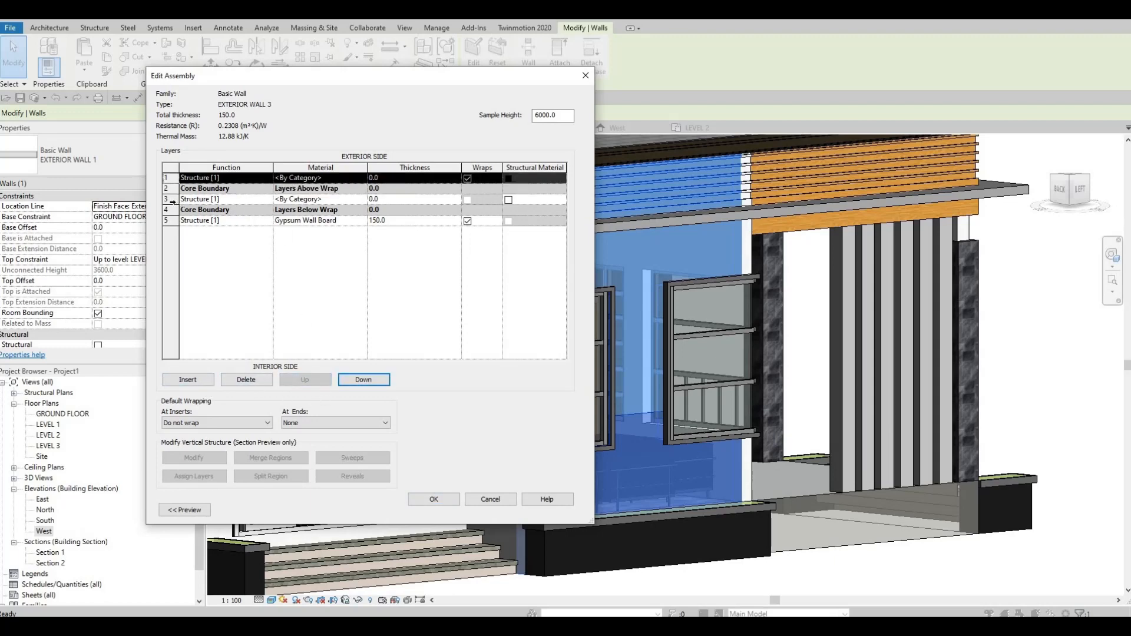
# Step: Return the Gypsum Wall Board layer to the core and delete the spare By Category layer beside it
pyautogui.click(171, 200)
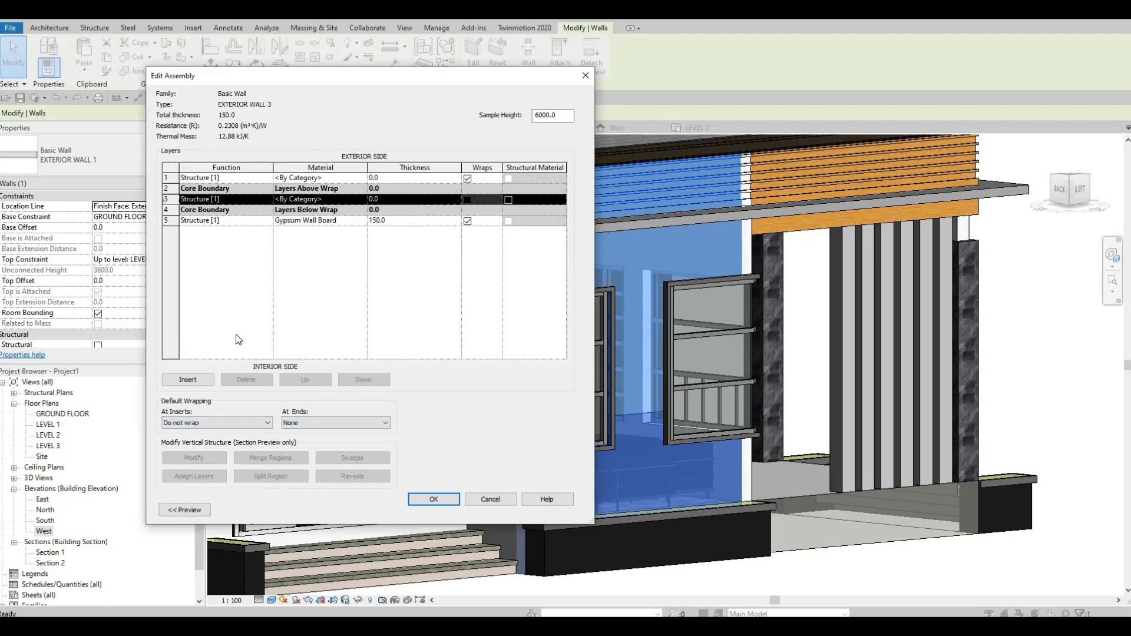
pyautogui.click(170, 220)
pyautogui.click(306, 380)
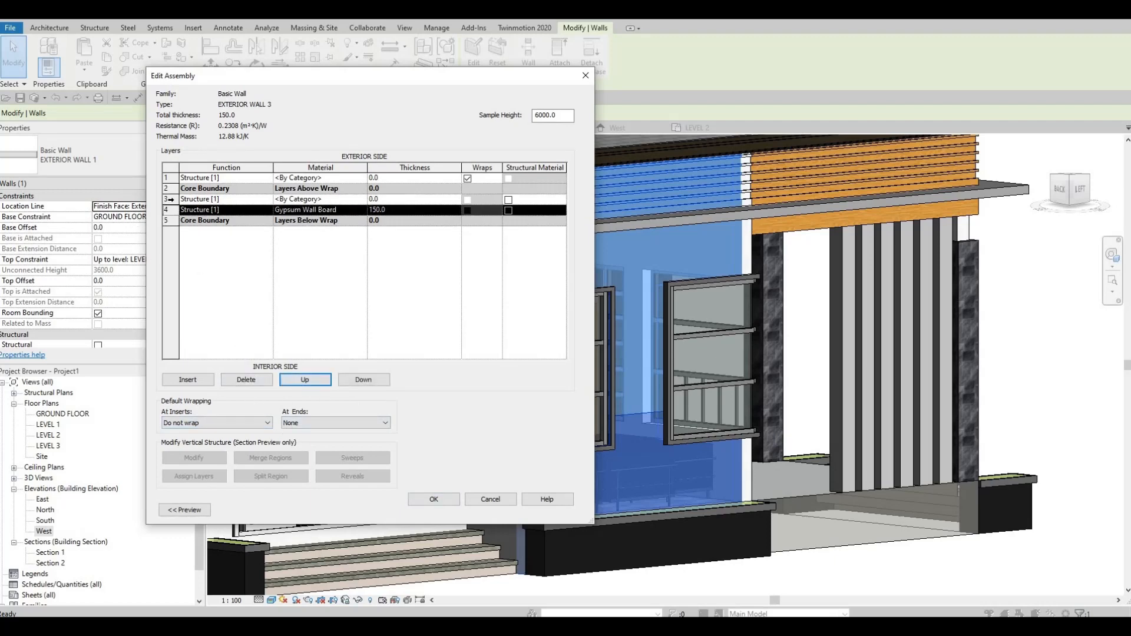
pyautogui.click(171, 200)
pyautogui.click(238, 380)
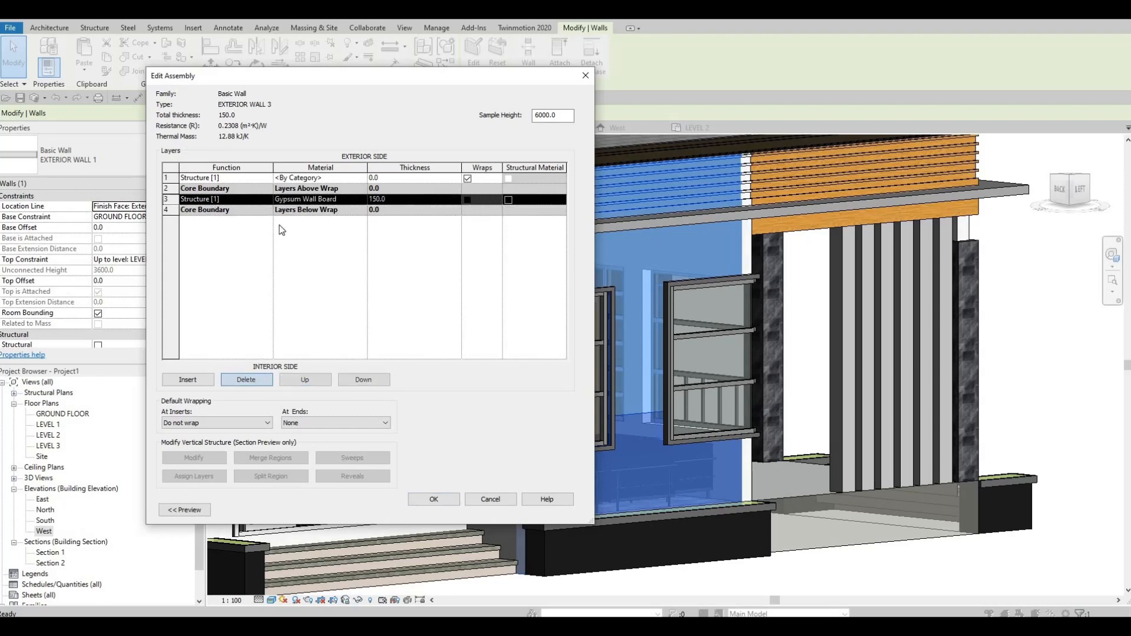
# Step: Assign the Plywood, Sheathing material to the layer on the exterior side of the core
pyautogui.click(364, 179)
pyautogui.click(364, 179)
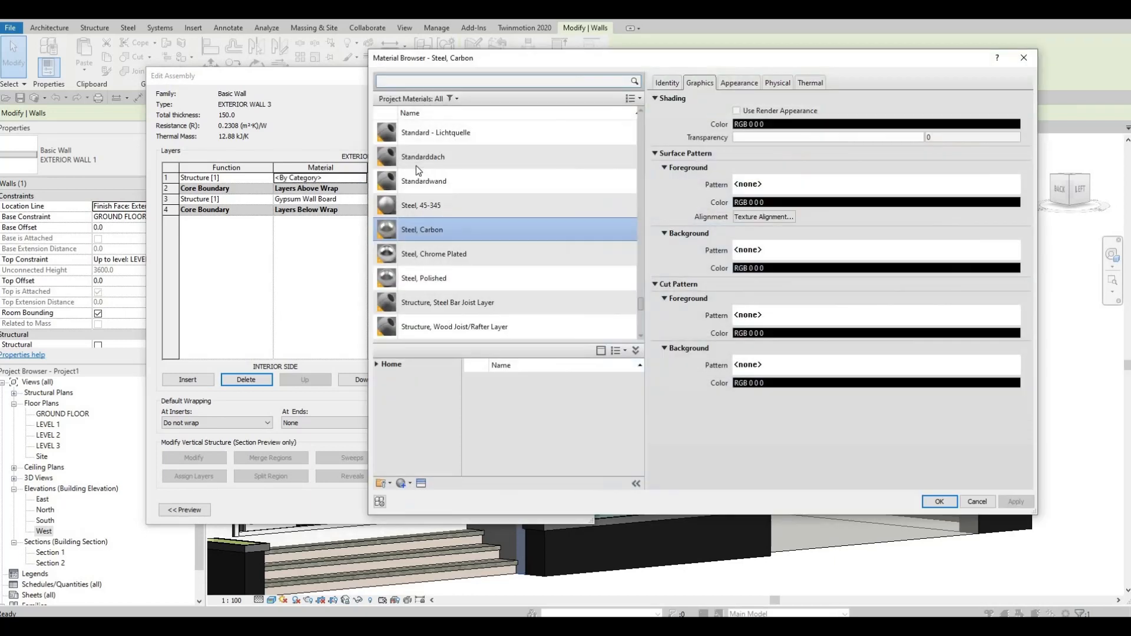
pyautogui.click(414, 79)
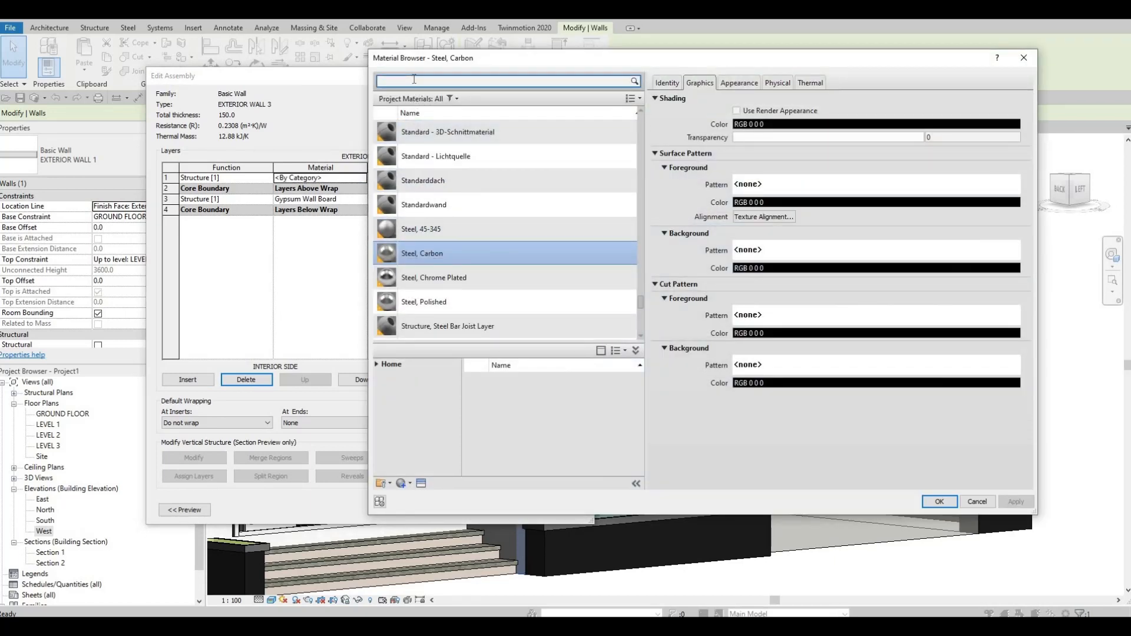
pyautogui.write('ply')
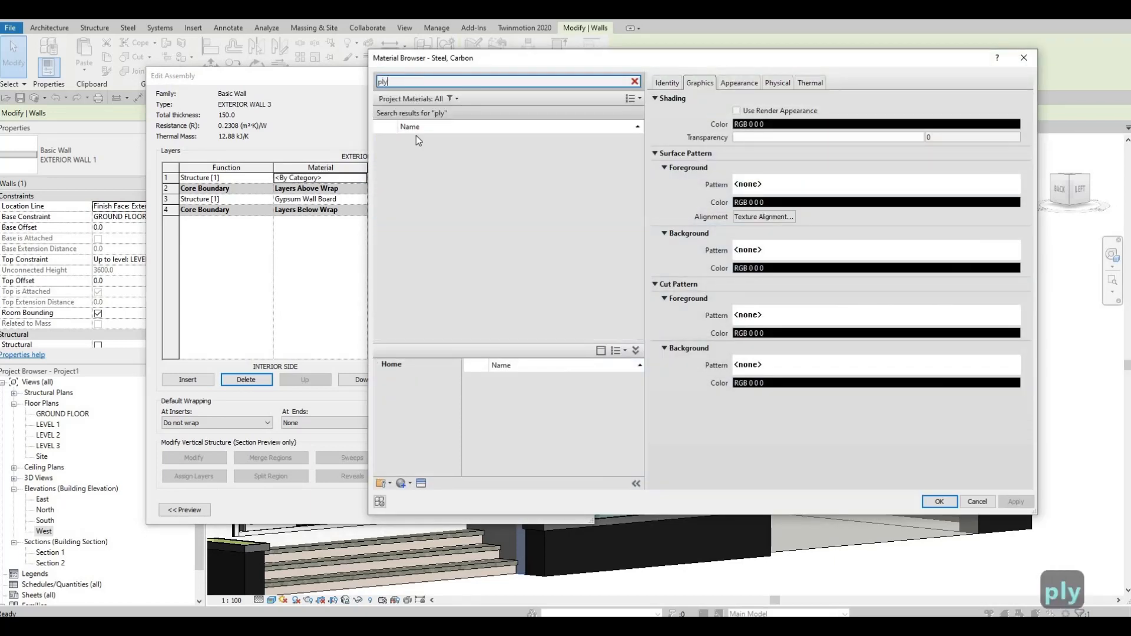
pyautogui.click(429, 146)
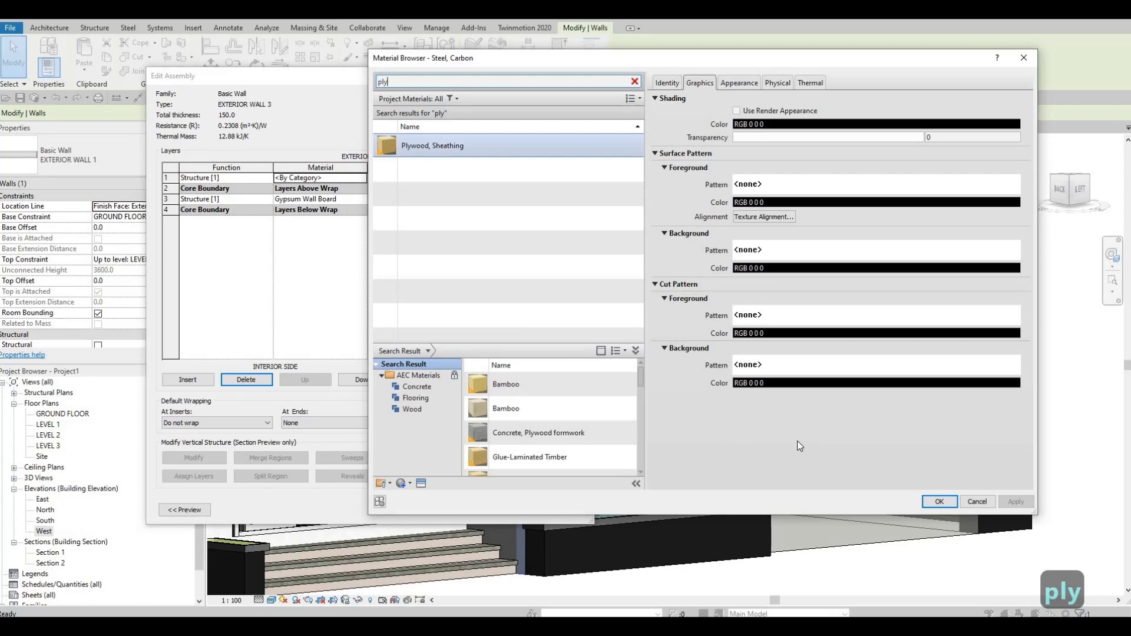
pyautogui.click(939, 501)
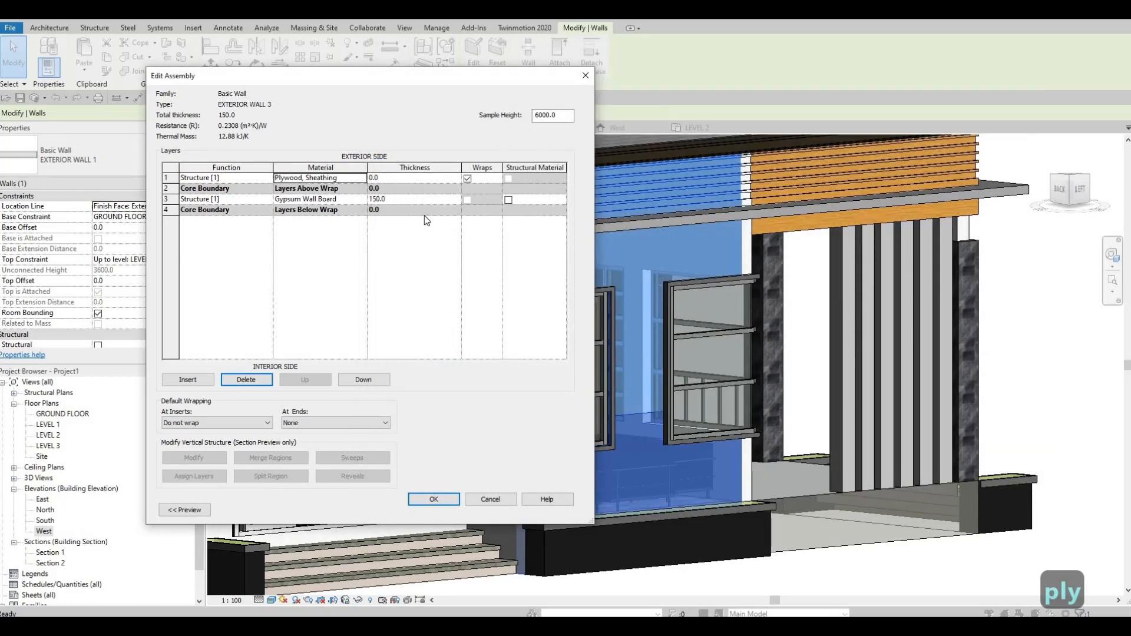
# Step: Set the plywood layer to 50 mm and the Gypsum Wall Board layer to 100 mm thick, and apply the wall type
pyautogui.click(394, 181)
pyautogui.write('50')
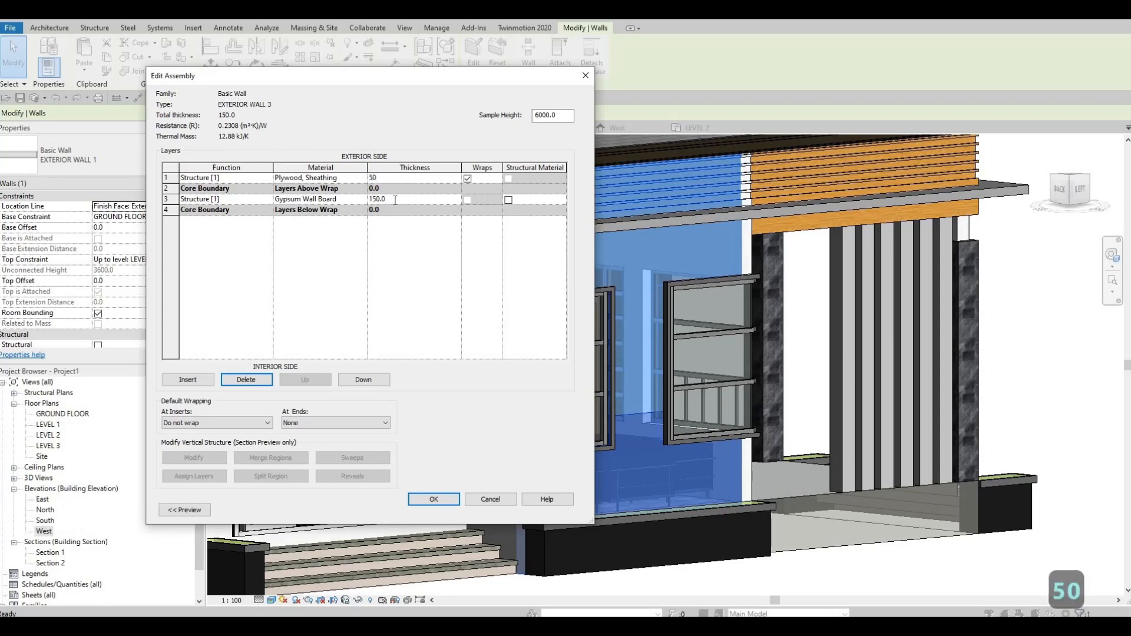
pyautogui.click(396, 200)
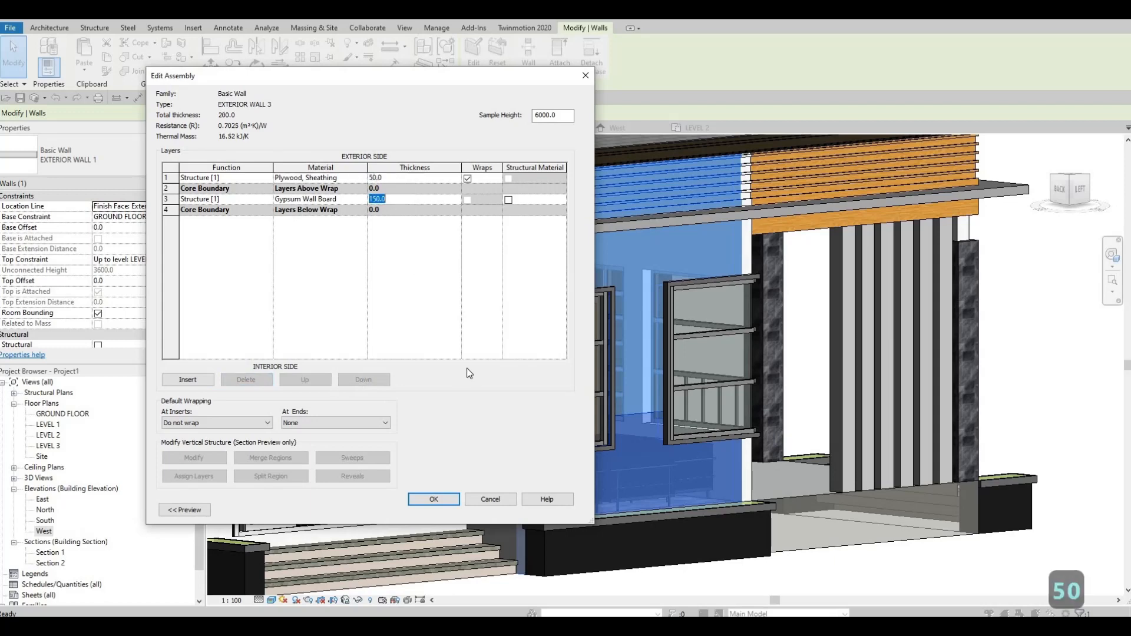
pyautogui.write('100')
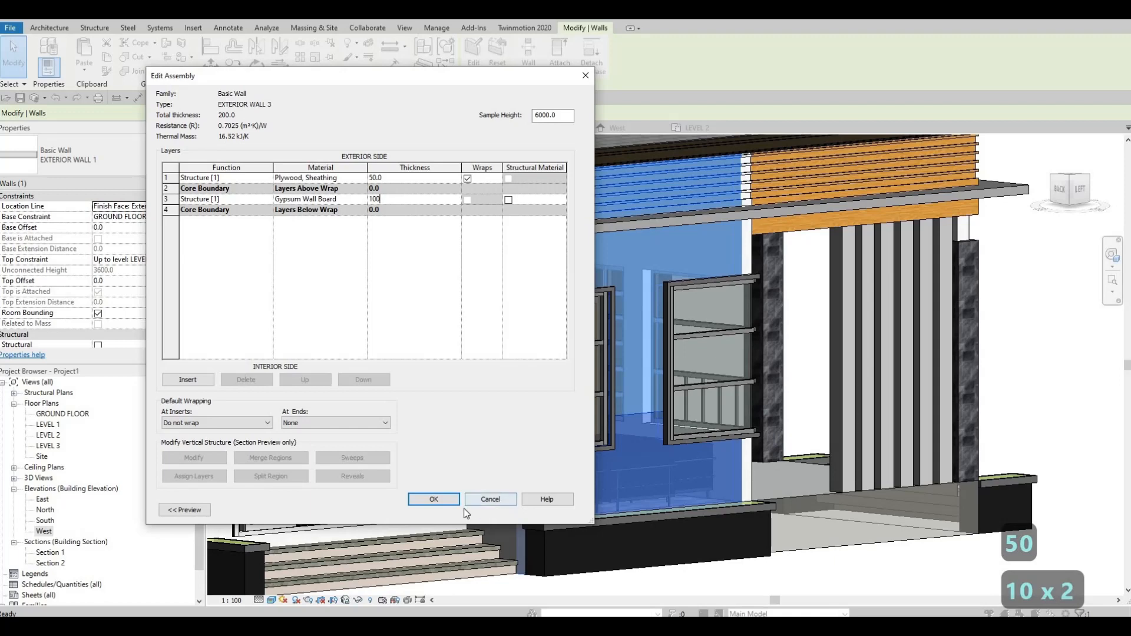
pyautogui.click(443, 499)
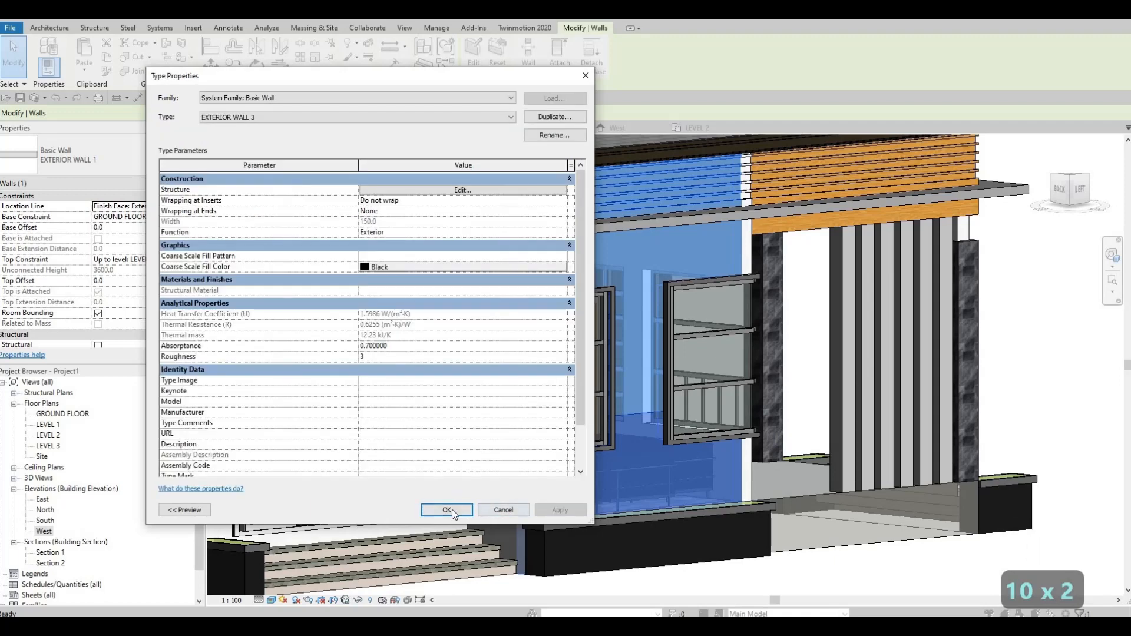
pyautogui.click(465, 510)
pyautogui.press('Escape')
pyautogui.press('Escape')
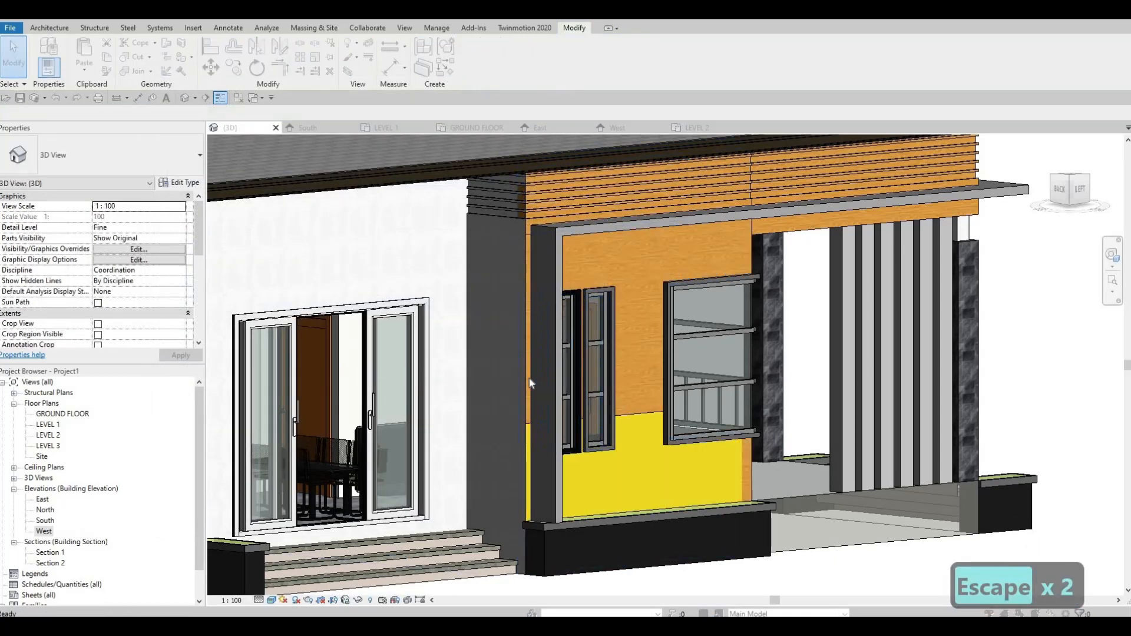
pyautogui.press('Escape')
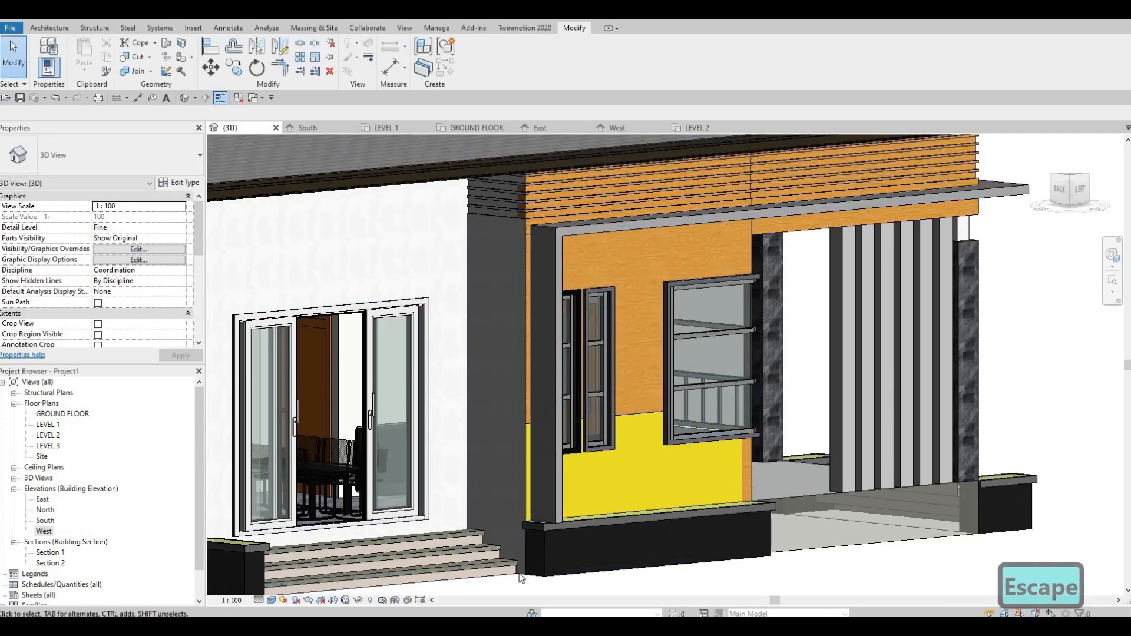
# Step: Try to select the narrow grey wall between the sliding door and the window wall in the 3D view
pyautogui.press('Tab')
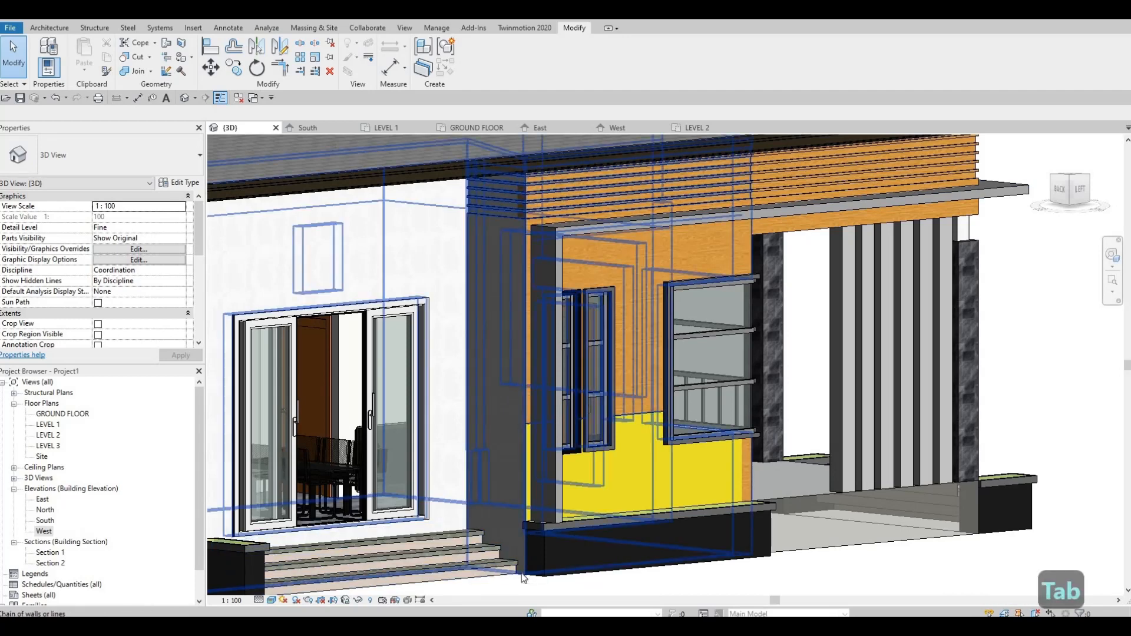
pyautogui.press('Escape')
pyautogui.press('Escape')
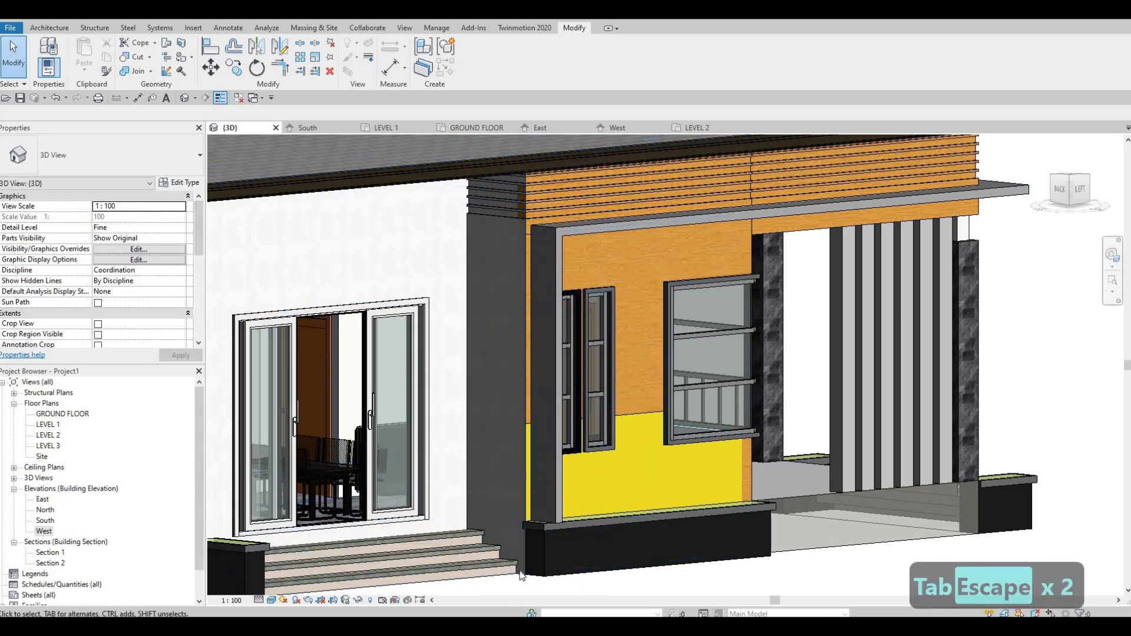
pyautogui.click(499, 309)
pyautogui.press('Escape')
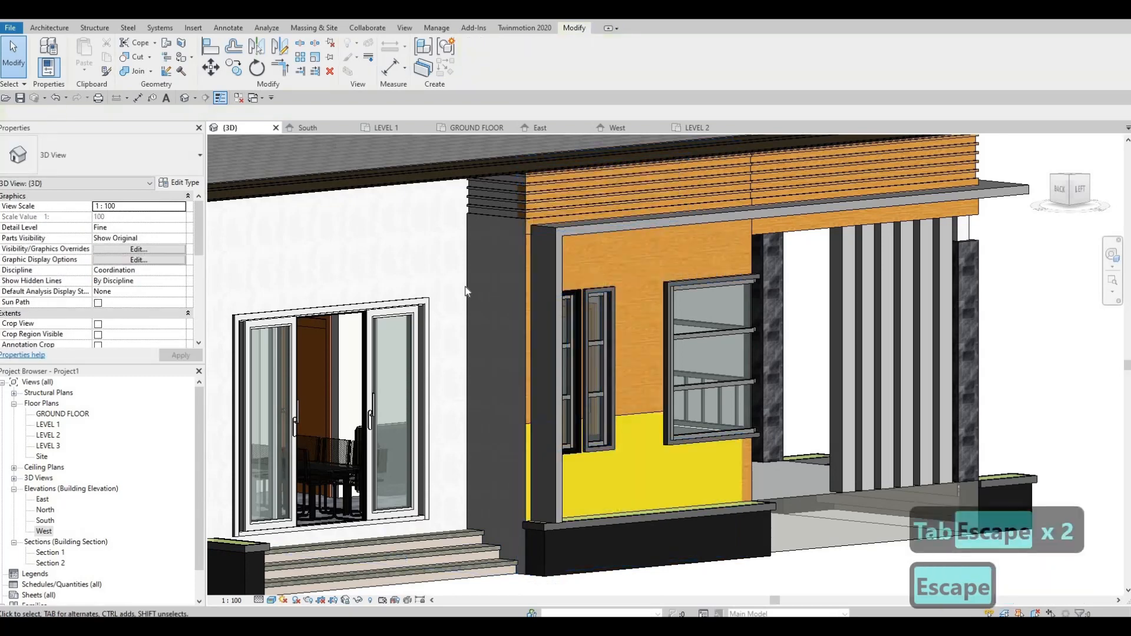
pyautogui.press('Tab')
pyautogui.press('Tab')
pyautogui.press('Tab')
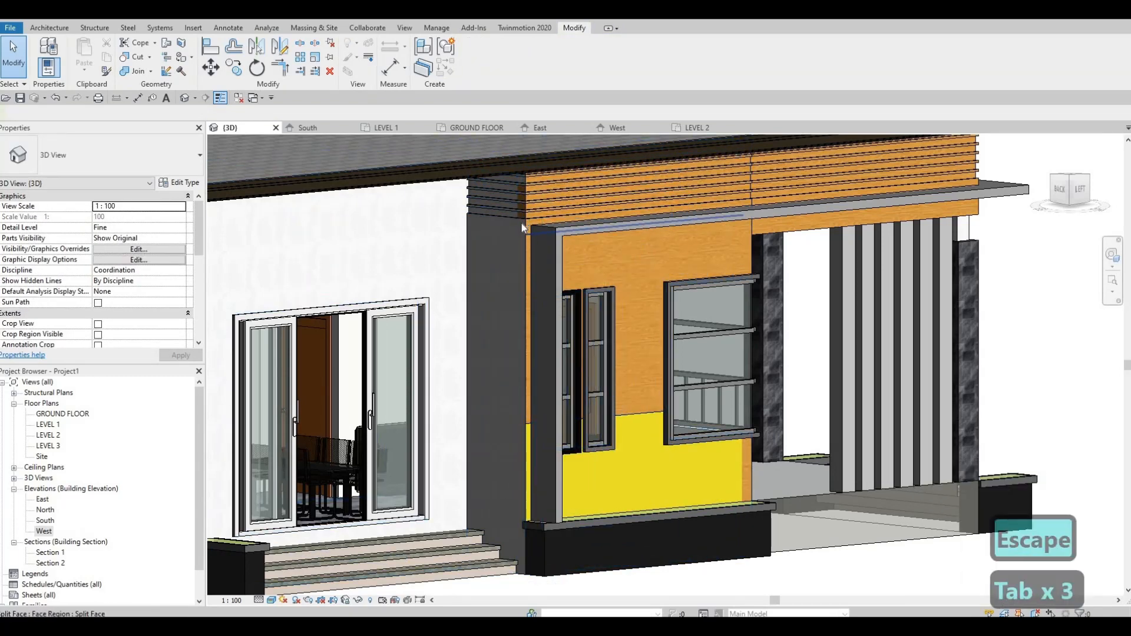
pyautogui.keyDown('shift'); pyautogui.moveTo(506, 331); pyautogui.dragTo(670, 340, button='middle'); pyautogui.keyUp('shift')
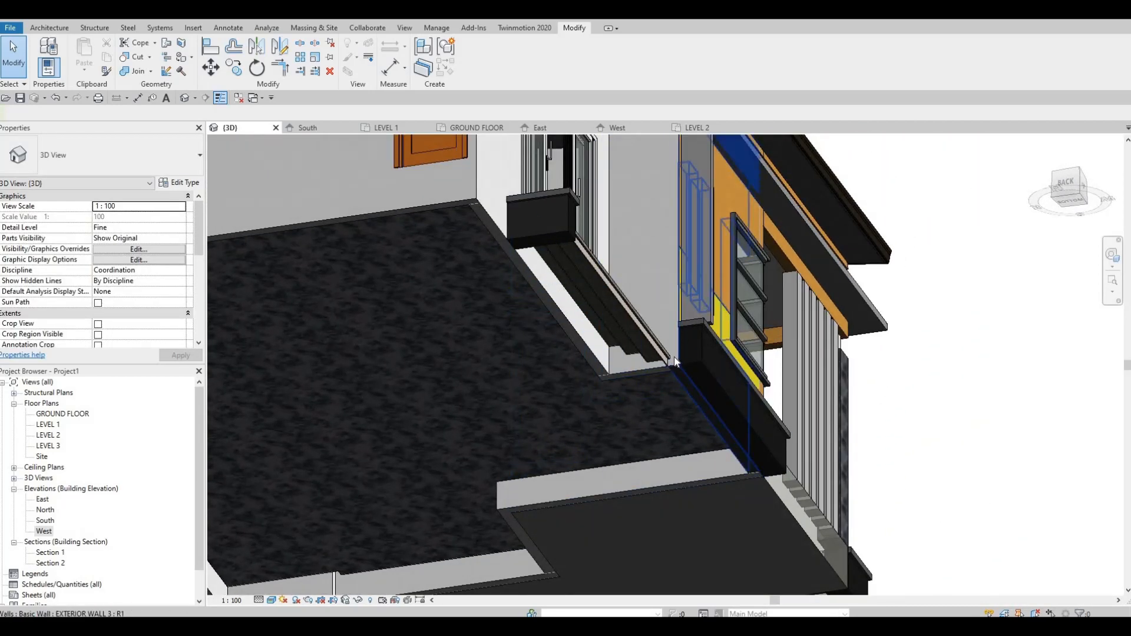
pyautogui.keyDown('shift'); pyautogui.moveTo(684, 464); pyautogui.dragTo(686, 378, button='middle'); pyautogui.keyUp('shift')
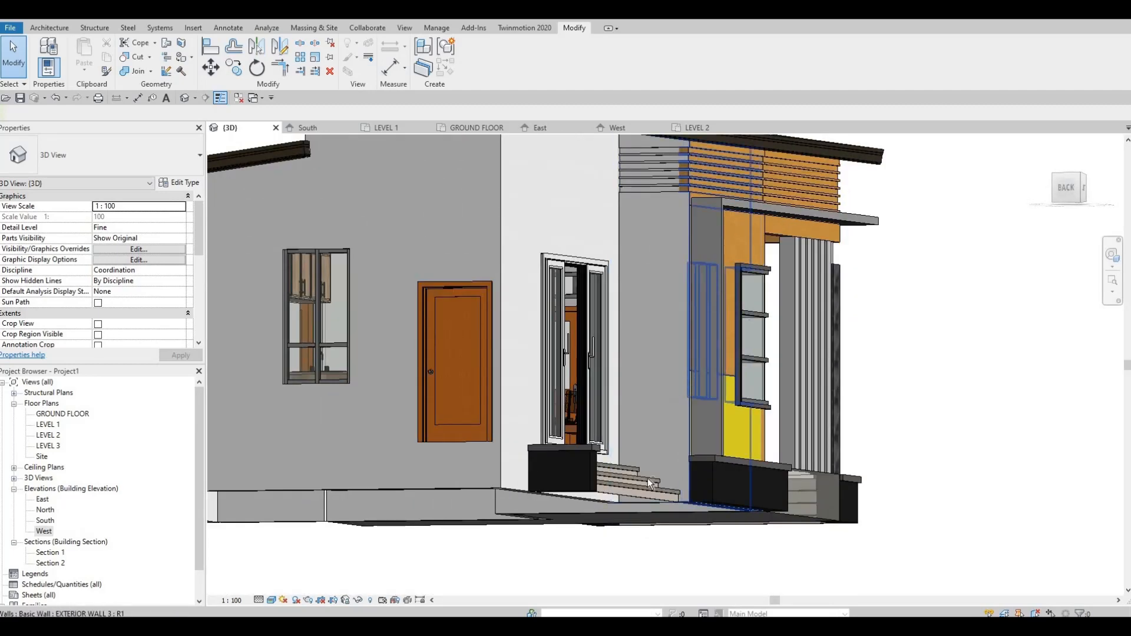
pyautogui.keyDown('shift'); pyautogui.moveTo(641, 406); pyautogui.dragTo(591, 390, button='middle'); pyautogui.keyUp('shift')
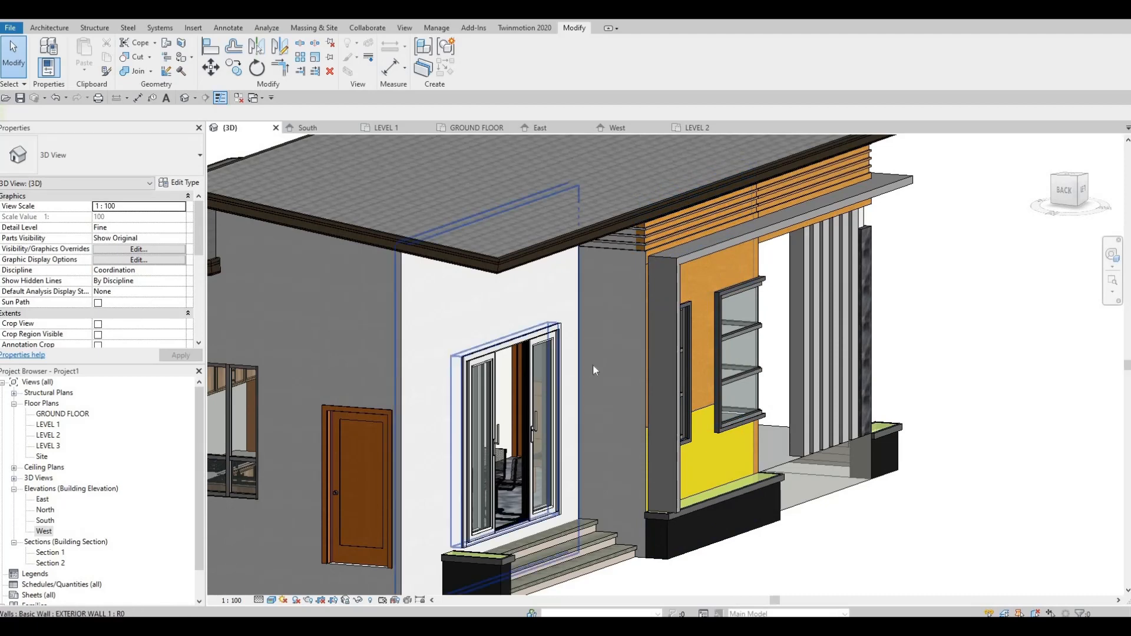
pyautogui.press('Tab')
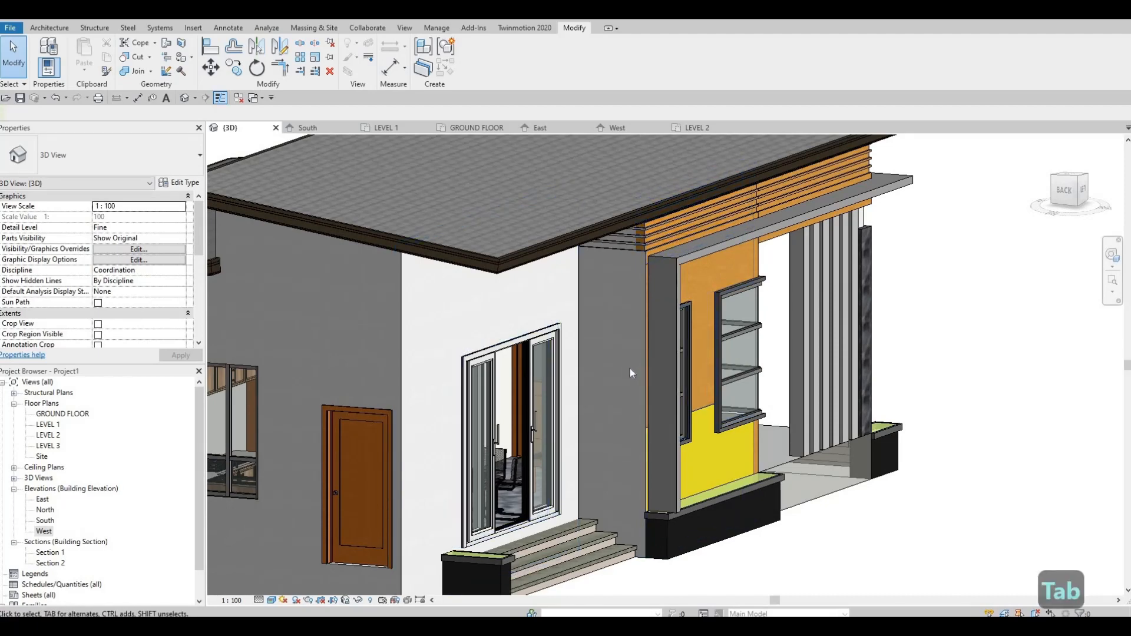
pyautogui.click(633, 366)
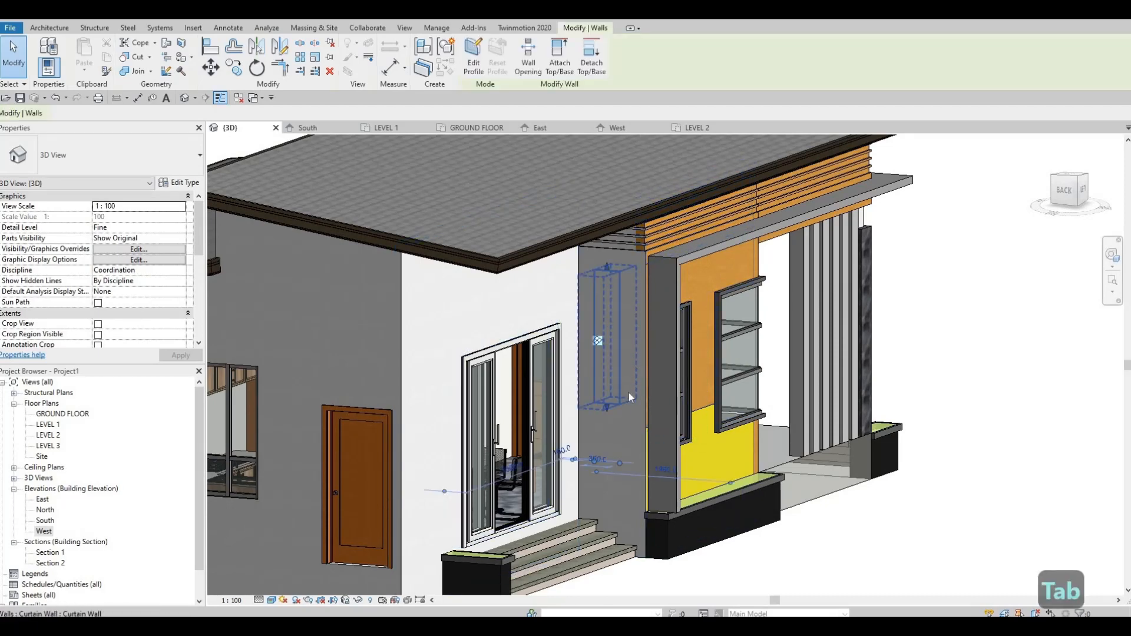
pyautogui.press('Escape')
pyautogui.press('Escape')
pyautogui.keyDown('shift'); pyautogui.moveTo(611, 443); pyautogui.dragTo(530, 589, button='middle'); pyautogui.keyUp('shift')
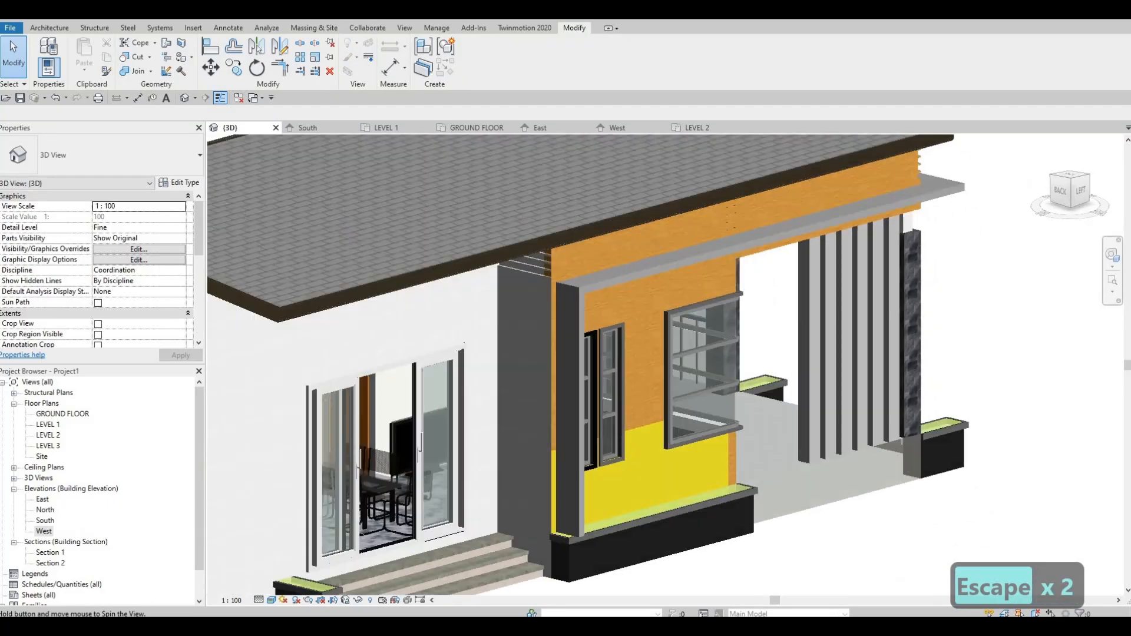
# Step: Set the 3D view's model transparency to 20 in the graphic display options
pyautogui.click(272, 600)
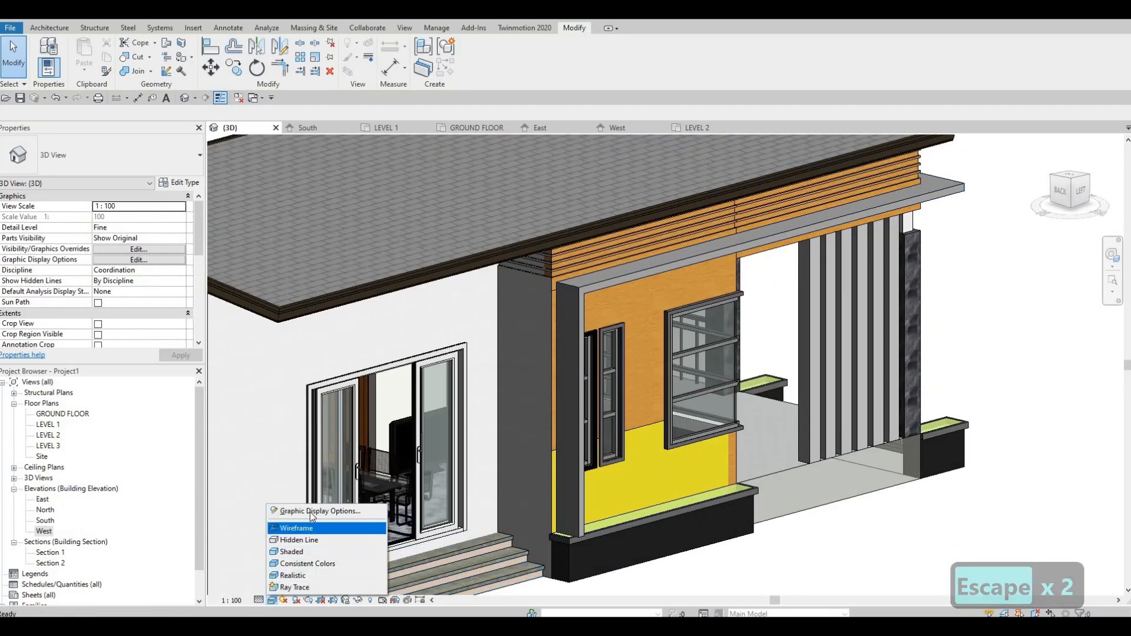
pyautogui.click(348, 511)
pyautogui.click(402, 247)
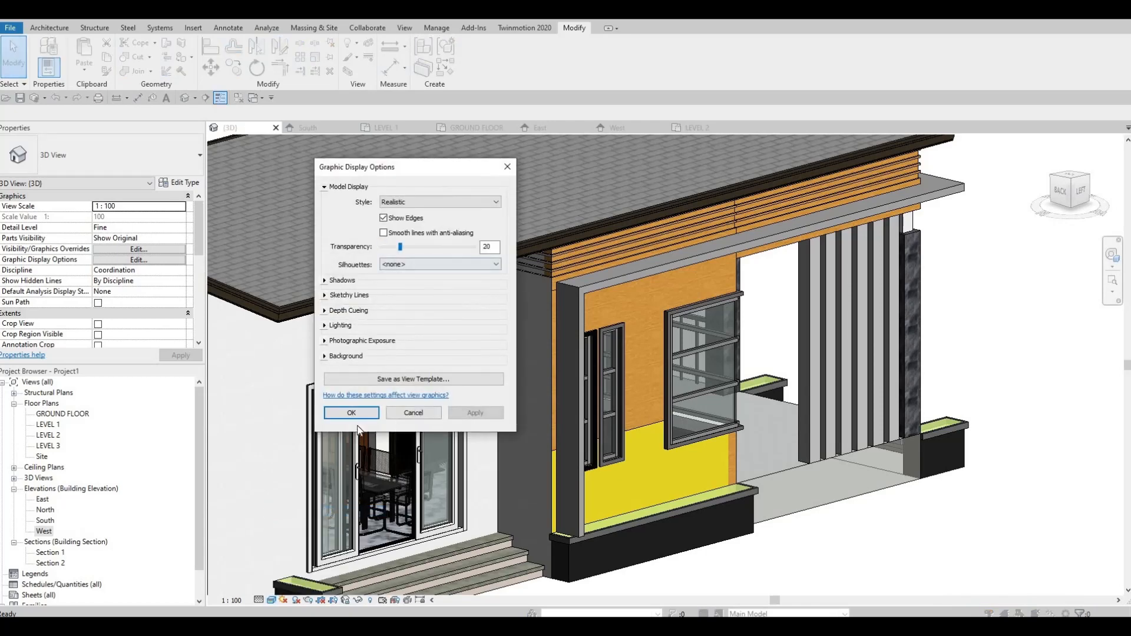
pyautogui.click(351, 413)
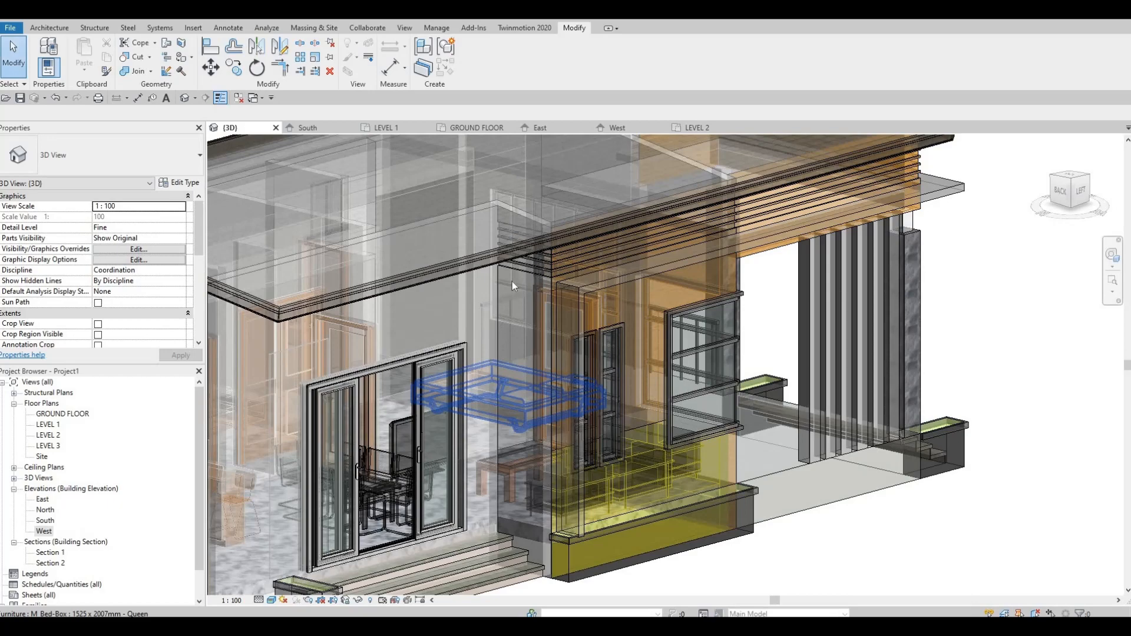
# Step: Change the type of the narrow wall between the sliding door and the window wall to EXTERIOR WALL 3
pyautogui.keyDown('shift'); pyautogui.moveTo(511, 281); pyautogui.dragTo(523, 253, button='middle'); pyautogui.keyUp('shift')
pyautogui.click(519, 271)
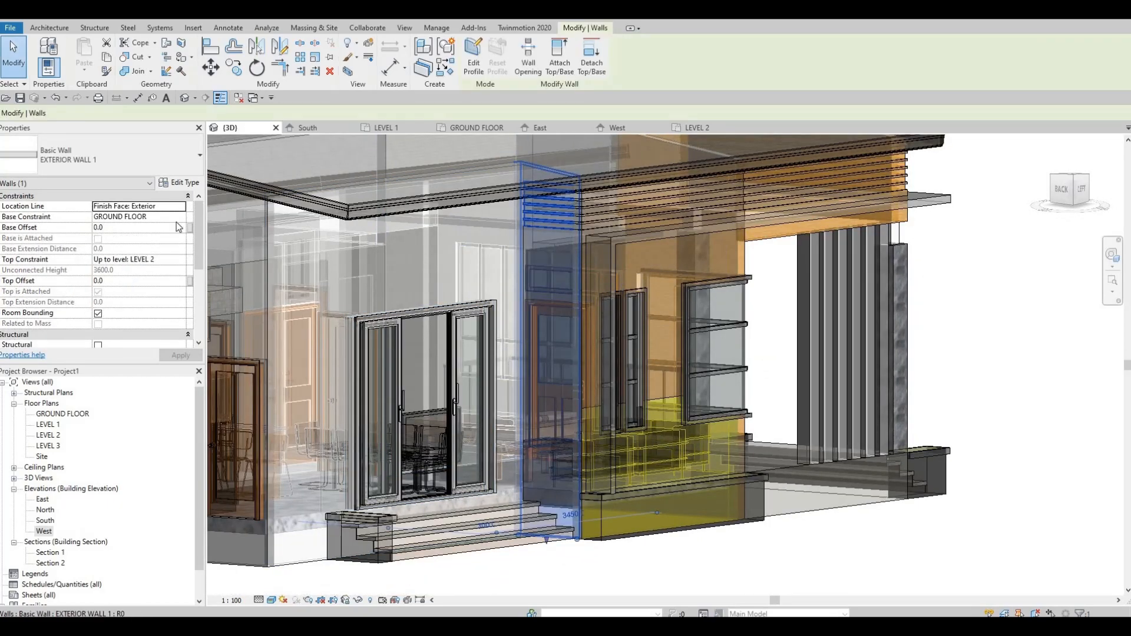
pyautogui.click(165, 161)
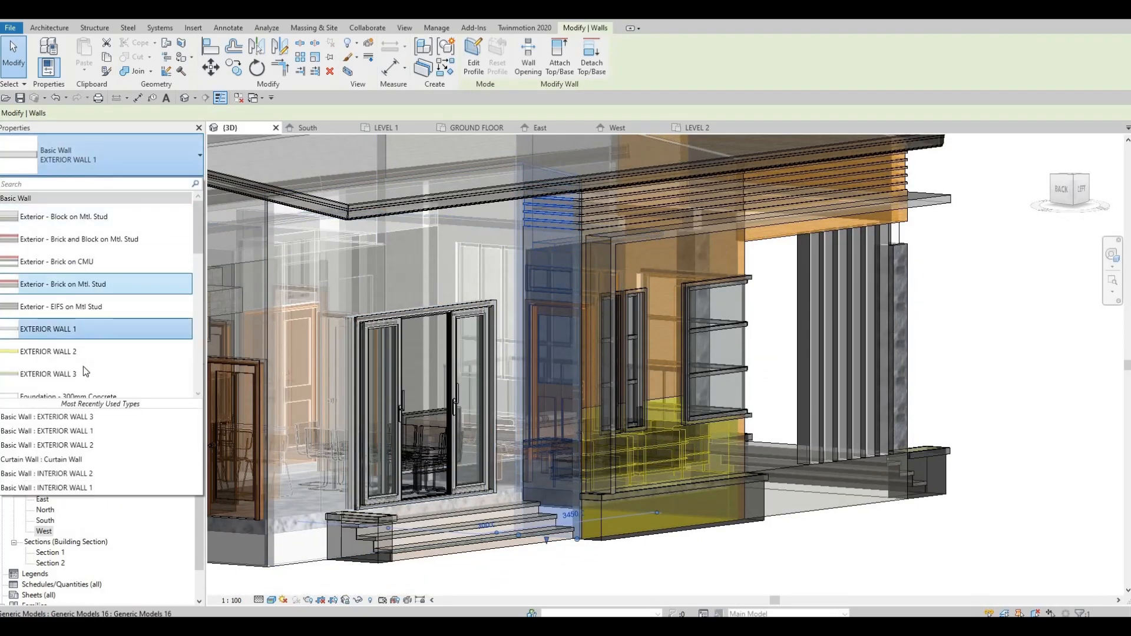
pyautogui.click(78, 374)
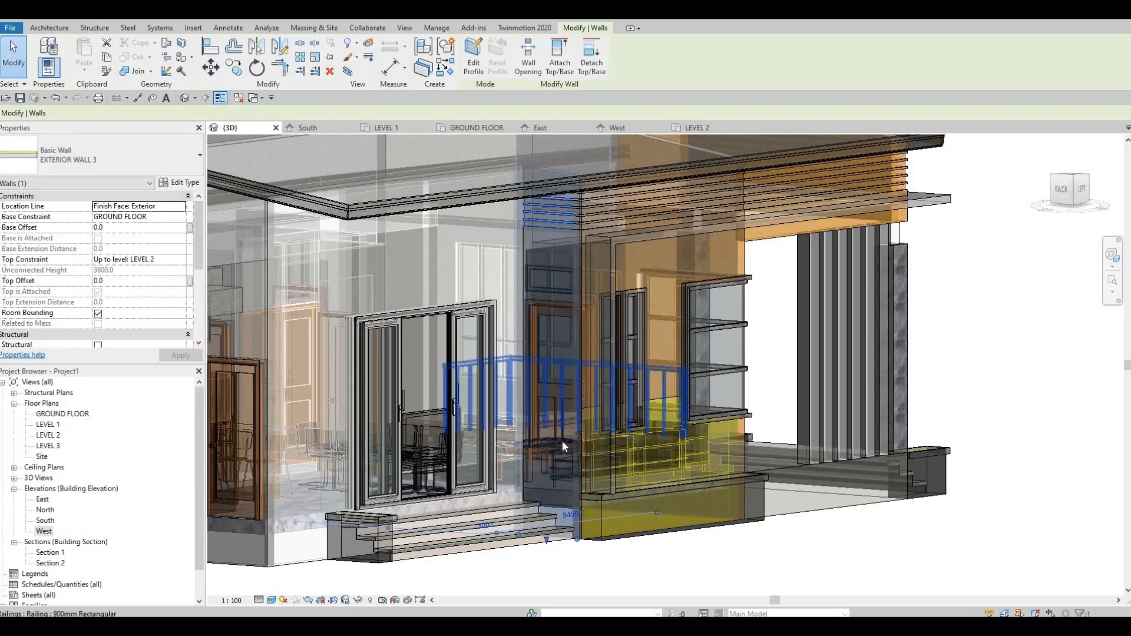
pyautogui.press('Escape')
pyautogui.press('Escape')
# Step: Set the 3D view's model transparency to 0 and turn the view to face the window wall
pyautogui.keyDown('shift'); pyautogui.moveTo(542, 373); pyautogui.dragTo(446, 416, button='middle'); pyautogui.keyUp('shift')
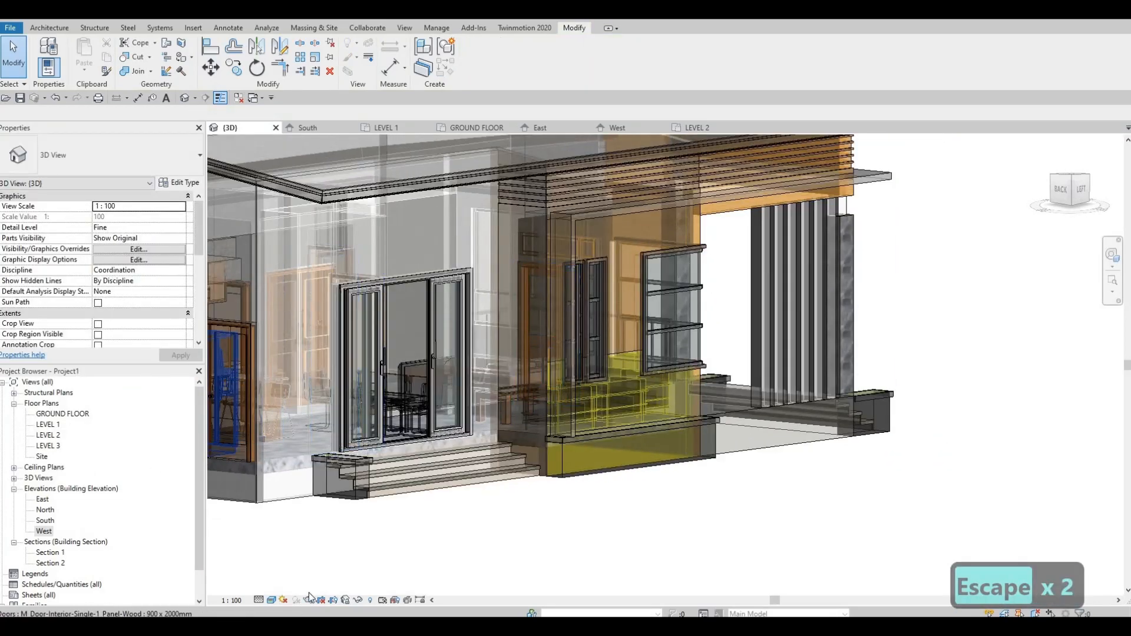
pyautogui.click(271, 601)
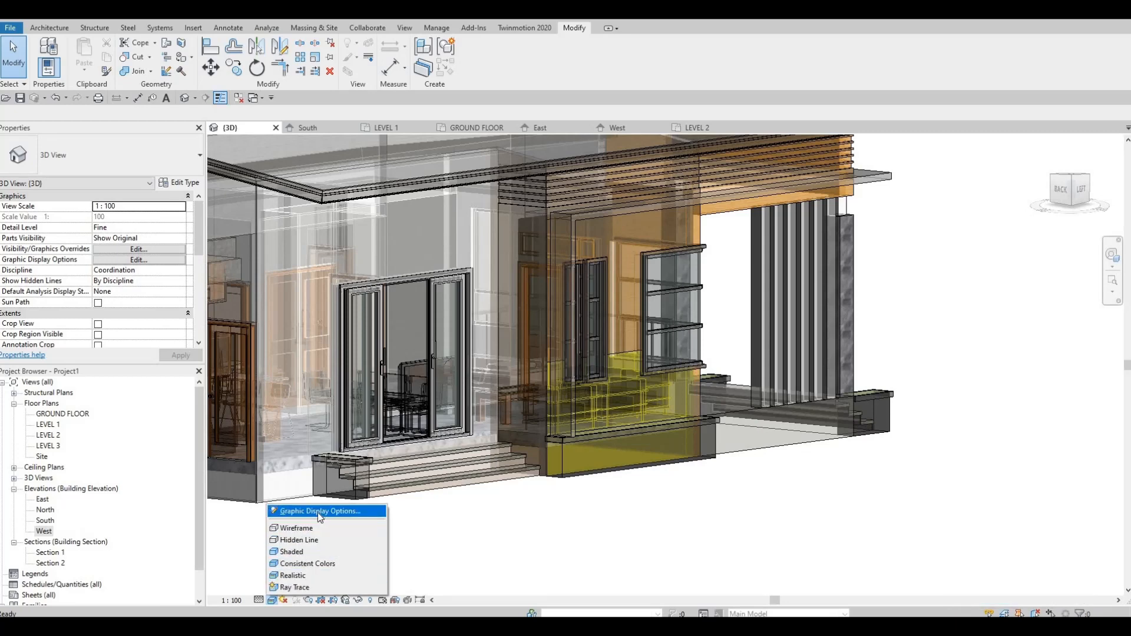
pyautogui.click(317, 511)
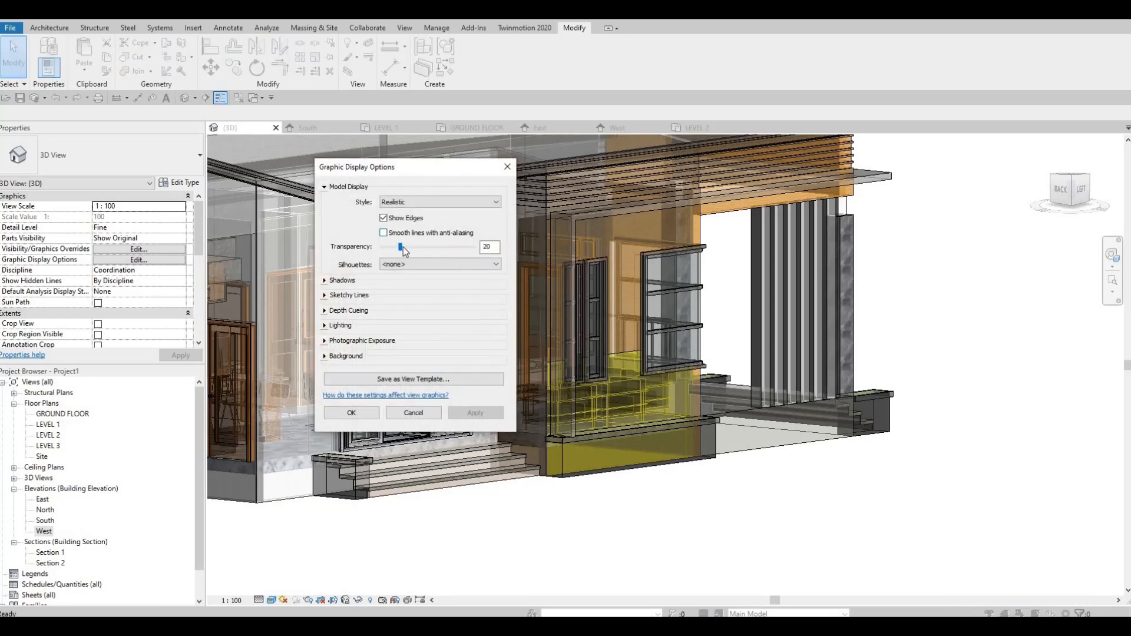
pyautogui.click(360, 416)
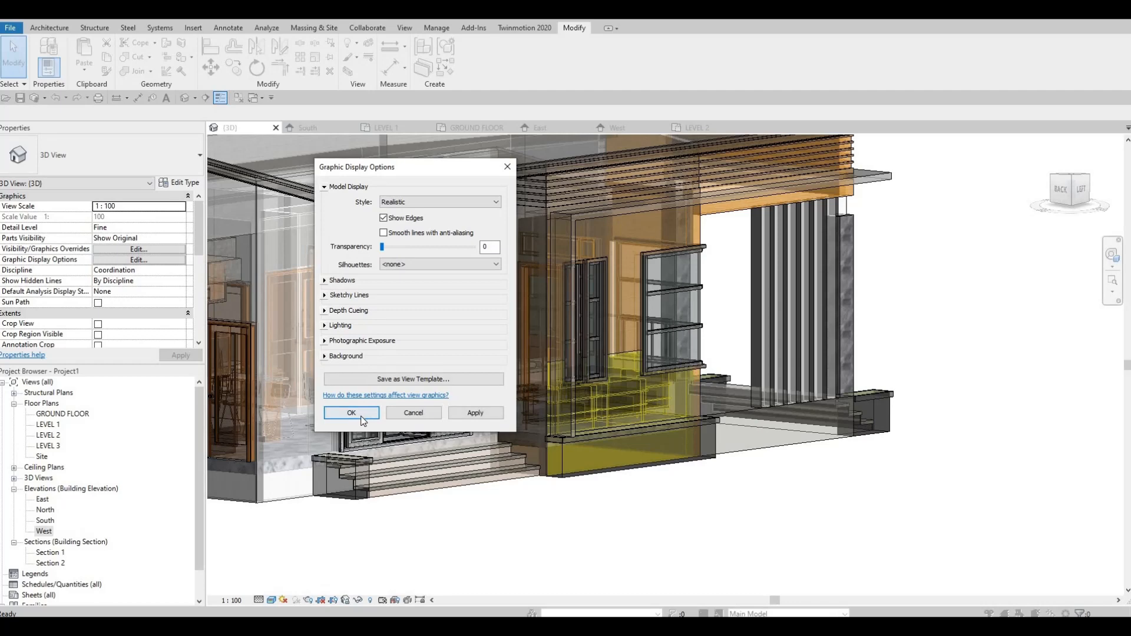
pyautogui.press('Escape')
pyautogui.keyDown('shift'); pyautogui.moveTo(444, 378); pyautogui.dragTo(514, 331, button='middle'); pyautogui.keyUp('shift')
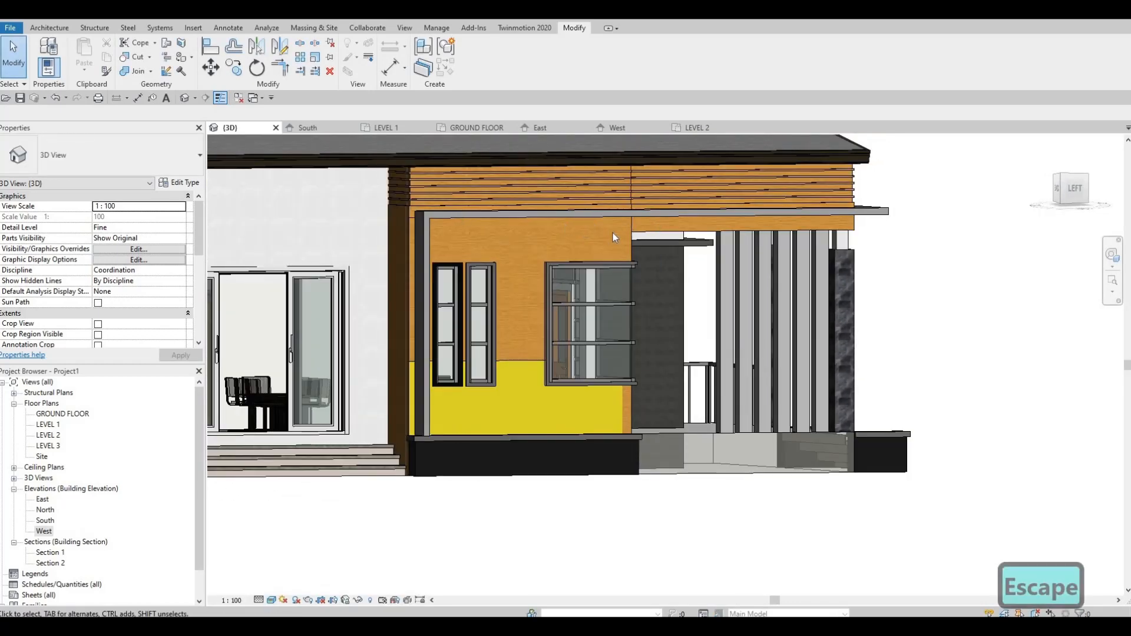
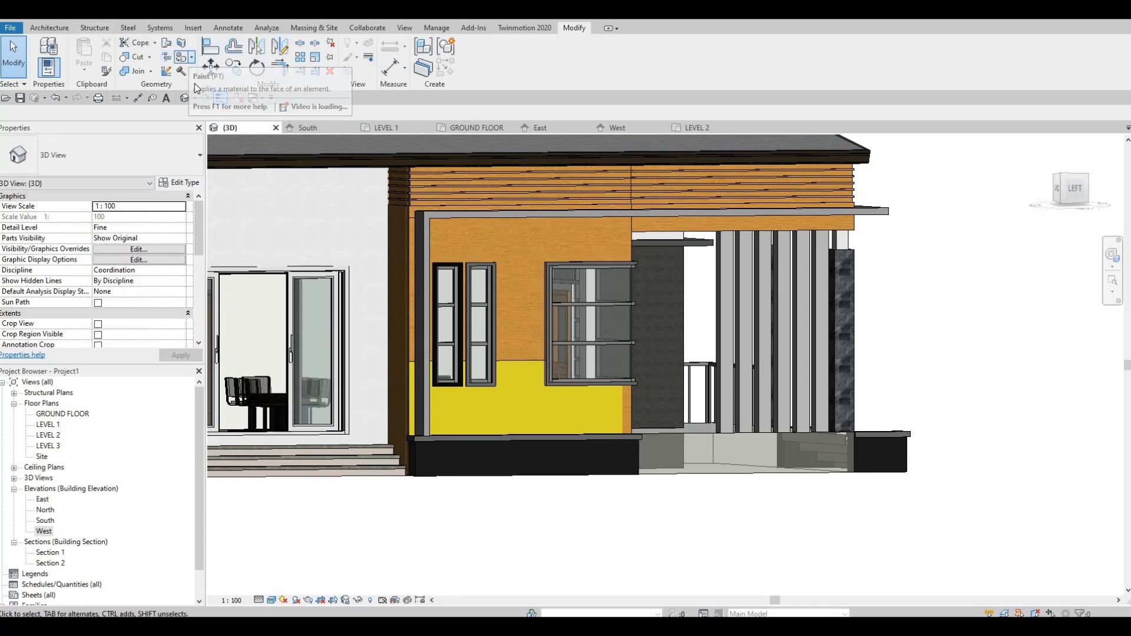
# Step: Paint the upper wood-finished face of the window wall, above the yellow band, with the Gypsum Wall Board material
pyautogui.click(192, 57)
pyautogui.click(203, 76)
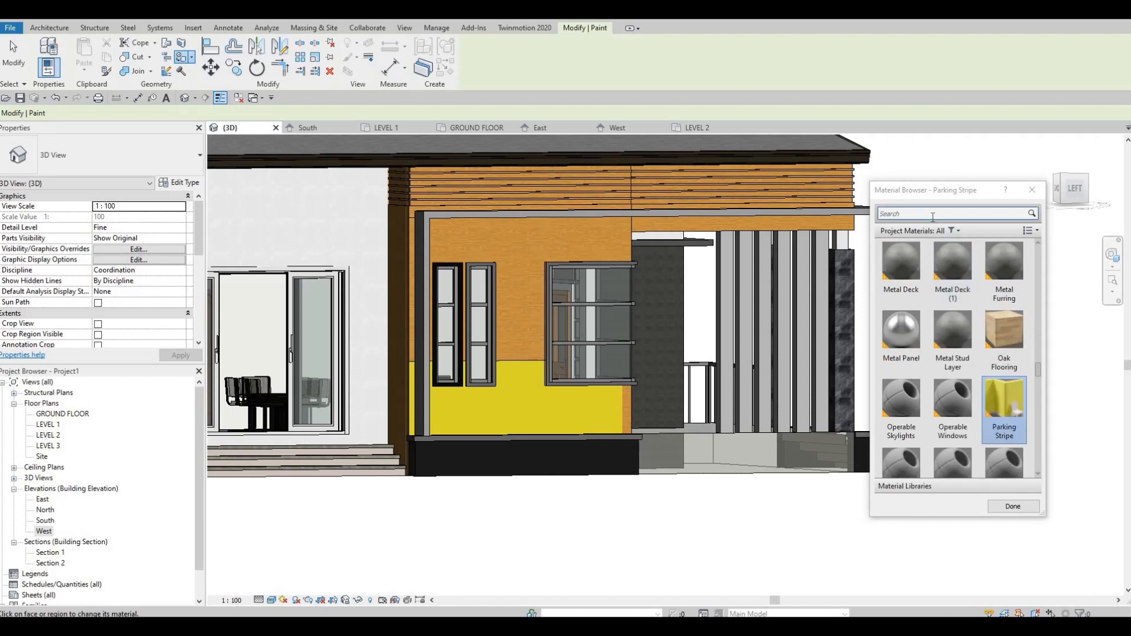
pyautogui.click(934, 214)
pyautogui.write('gy')
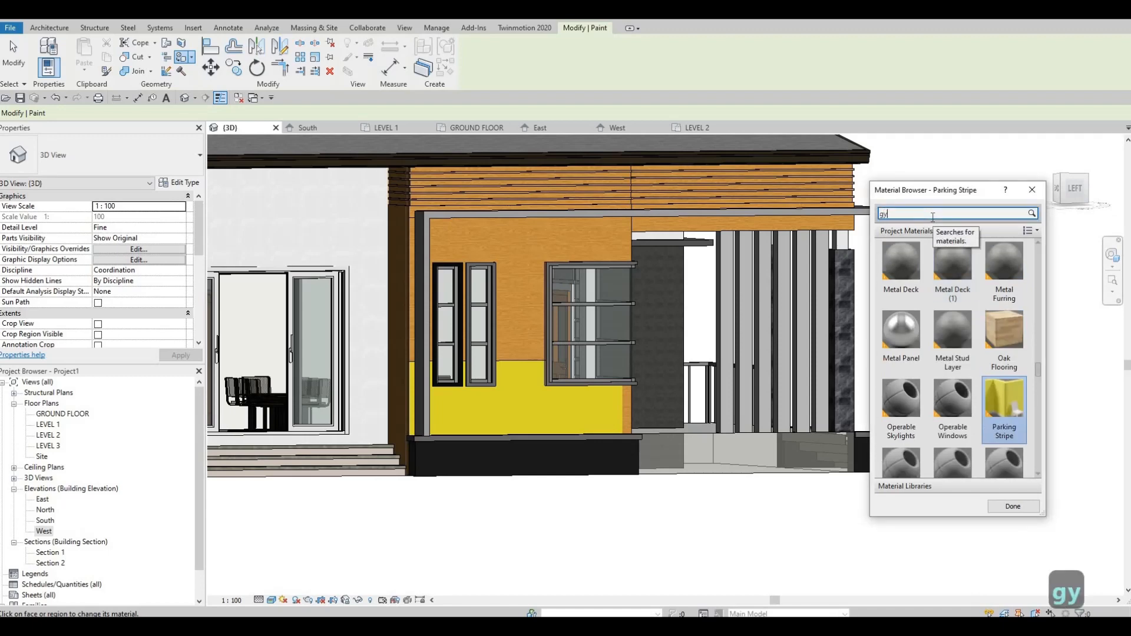
pyautogui.click(889, 289)
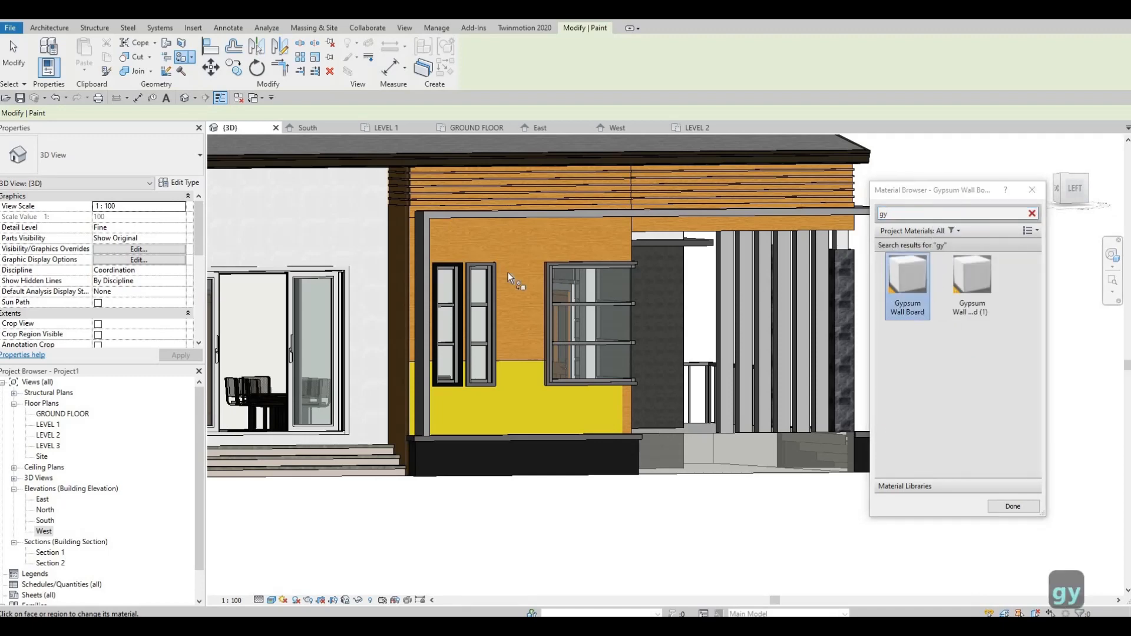
pyautogui.click(612, 235)
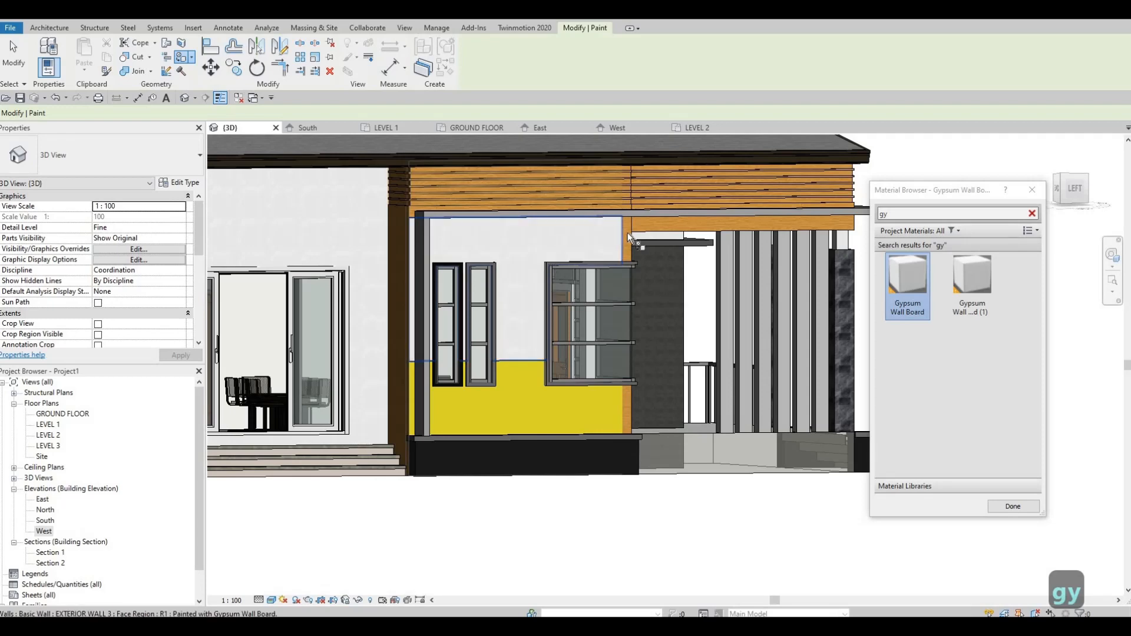
pyautogui.press('Escape')
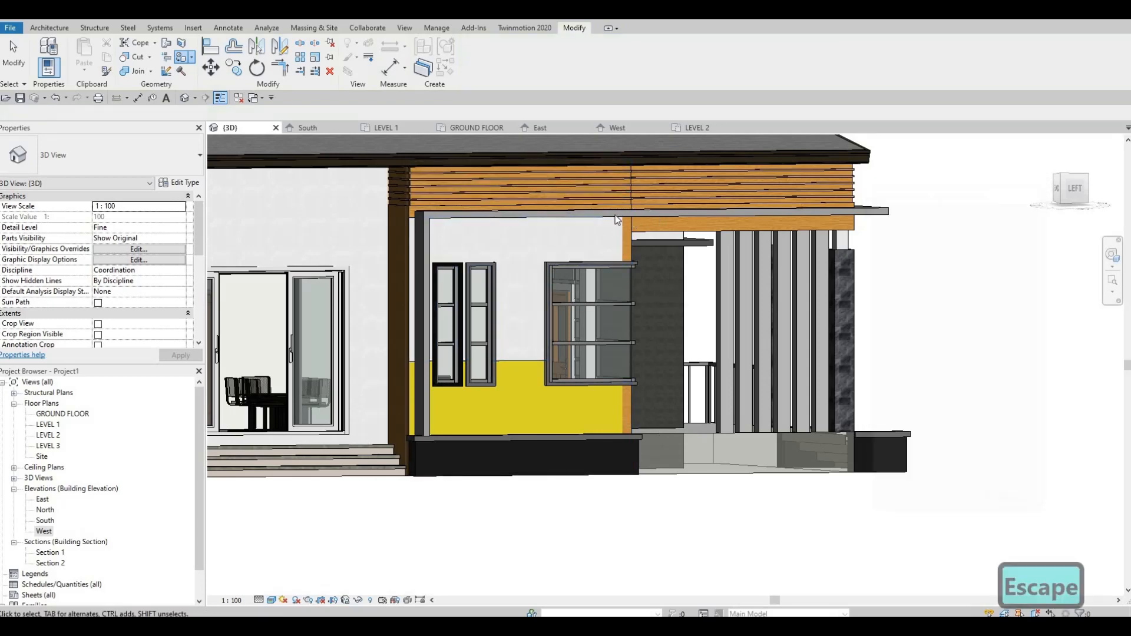
pyautogui.press('Escape')
# Step: Examine the repainted window wall, corner window and entrance porch in 3D from the back, left and front sides
pyautogui.keyDown('shift'); pyautogui.moveTo(617, 221); pyautogui.dragTo(560, 301, button='middle'); pyautogui.keyUp('shift')
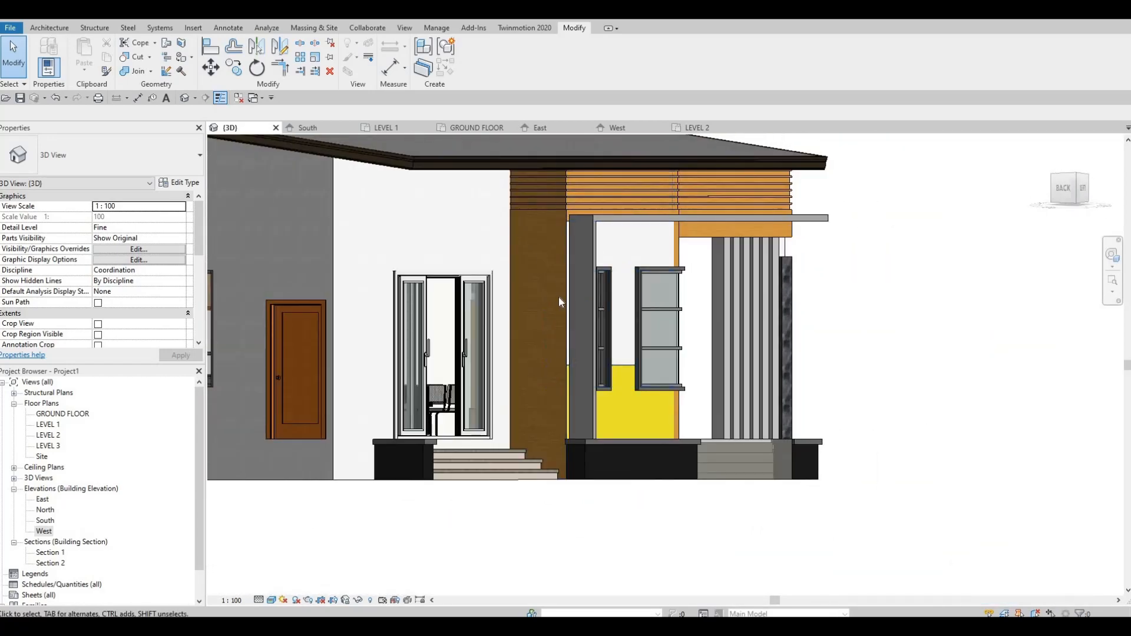
pyautogui.keyDown('shift'); pyautogui.moveTo(575, 358); pyautogui.dragTo(459, 226, button='middle'); pyautogui.keyUp('shift')
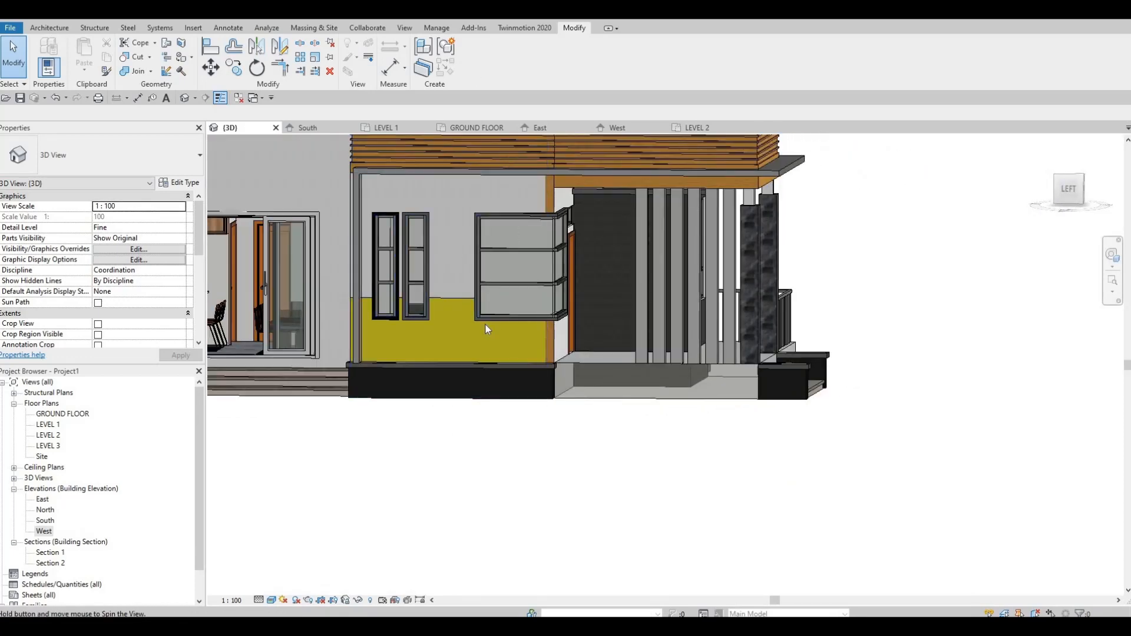
pyautogui.keyDown('shift'); pyautogui.moveTo(485, 325); pyautogui.dragTo(484, 378, button='middle'); pyautogui.keyUp('shift')
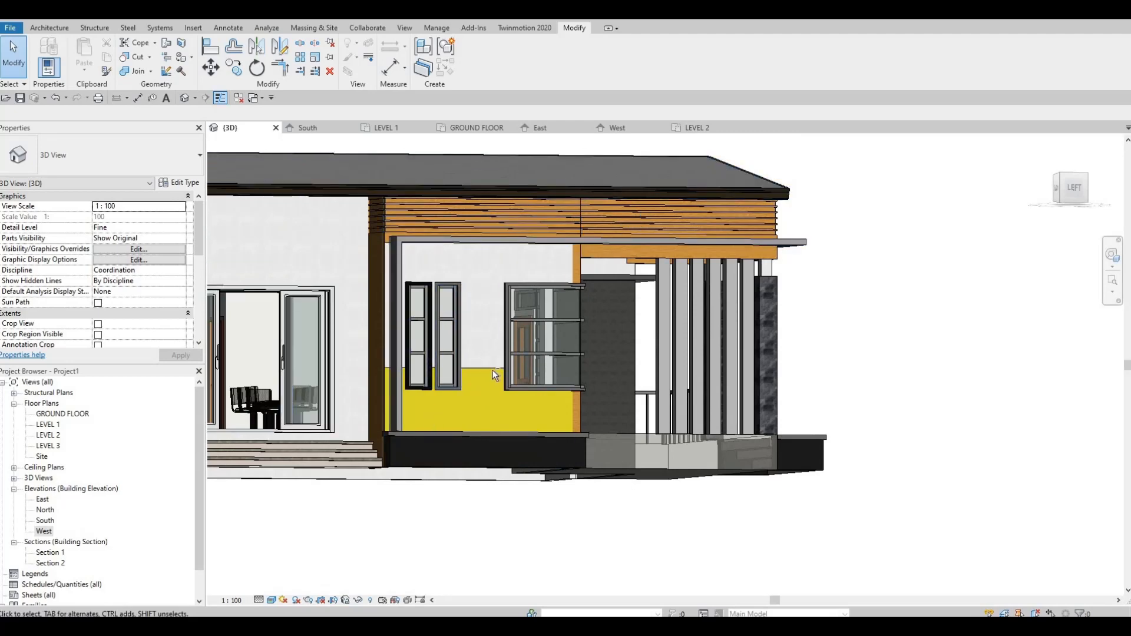
pyautogui.keyDown('shift'); pyautogui.moveTo(513, 407); pyautogui.dragTo(348, 406, button='middle'); pyautogui.keyUp('shift')
pyautogui.scroll(-2, 353, 392)
pyautogui.keyDown('shift'); pyautogui.moveTo(435, 405); pyautogui.dragTo(430, 395, button='middle'); pyautogui.keyUp('shift')
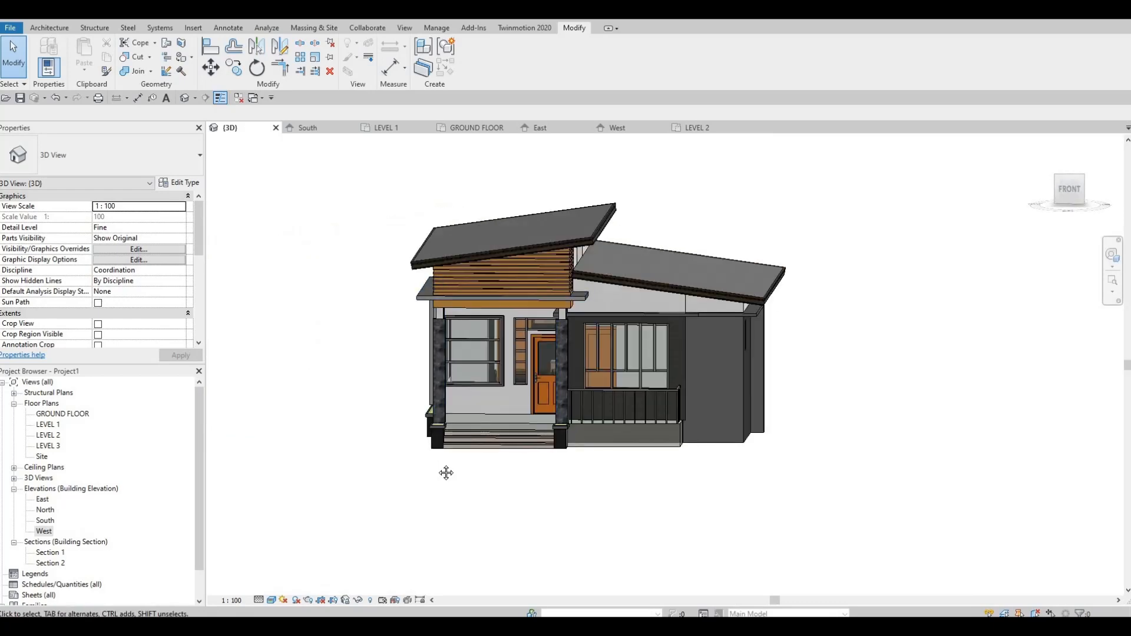
pyautogui.keyDown('shift'); pyautogui.moveTo(430, 450); pyautogui.dragTo(480, 446, button='middle'); pyautogui.keyUp('shift')
pyautogui.scroll(2, 495, 438)
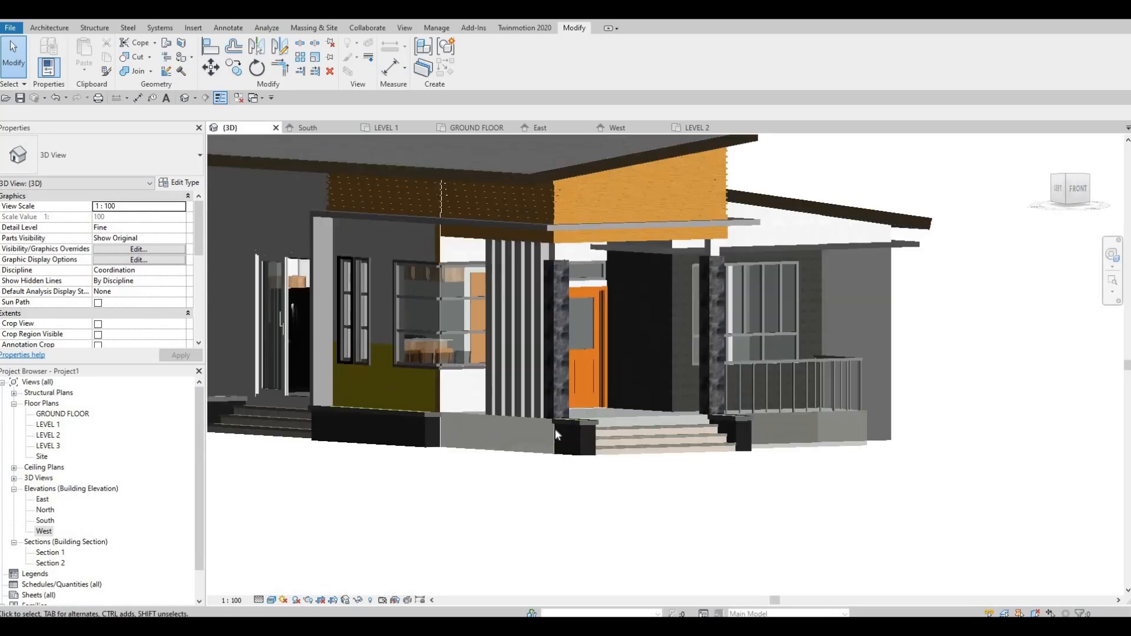
pyautogui.moveTo(555, 428)
pyautogui.keyDown('shift'); pyautogui.mouseDown(button='middle')
pyautogui.moveTo(615, 423)
pyautogui.moveTo(613, 446)
pyautogui.moveTo(737, 475)
pyautogui.moveTo(832, 475)
pyautogui.moveTo(512, 496)
pyautogui.moveTo(748, 459)
pyautogui.moveTo(579, 481)
pyautogui.moveTo(576, 435)
pyautogui.mouseUp(button='middle'); pyautogui.keyUp('shift')
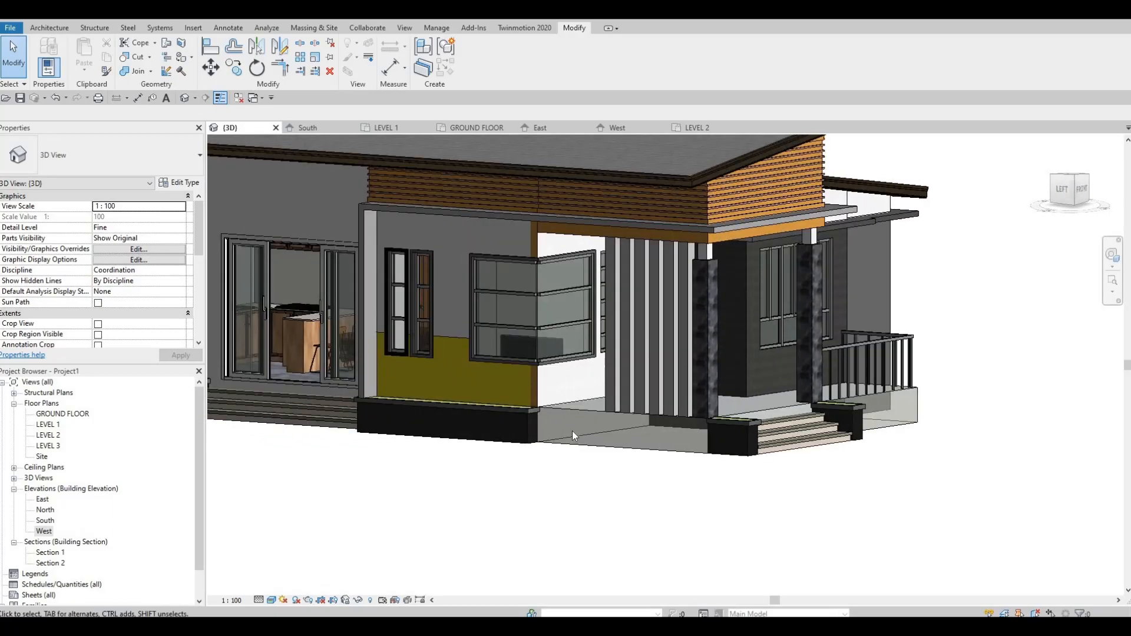